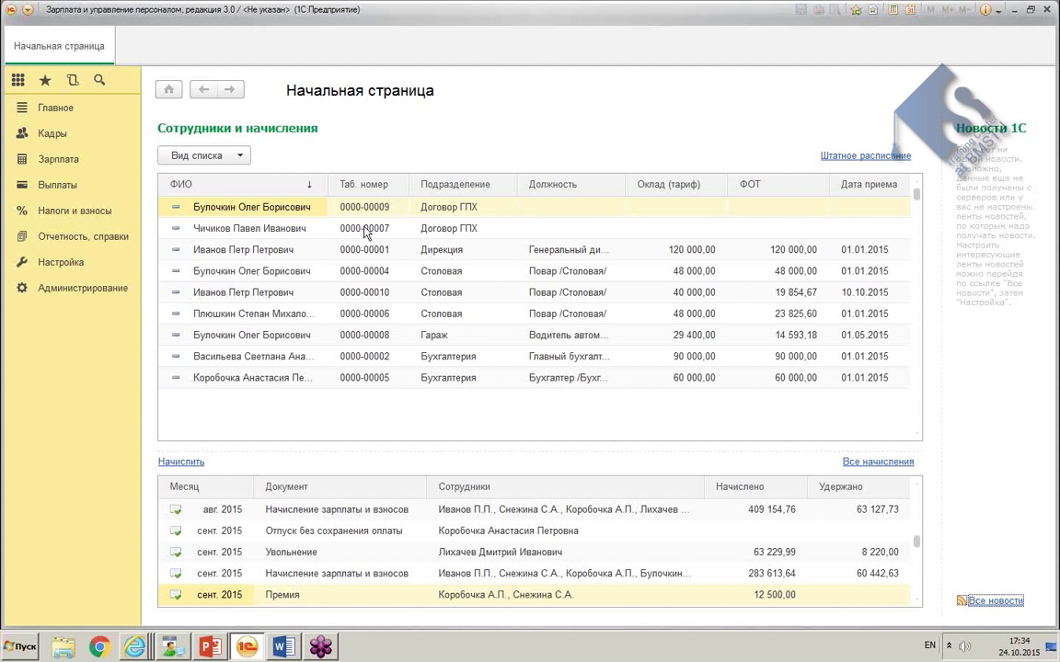
Step: Open the Кадровые отчеты, Отчеты по зарплате and Отчеты по выплатам report panels from the Главное section
{"action": "left_click", "coordinate": [44, 136]}
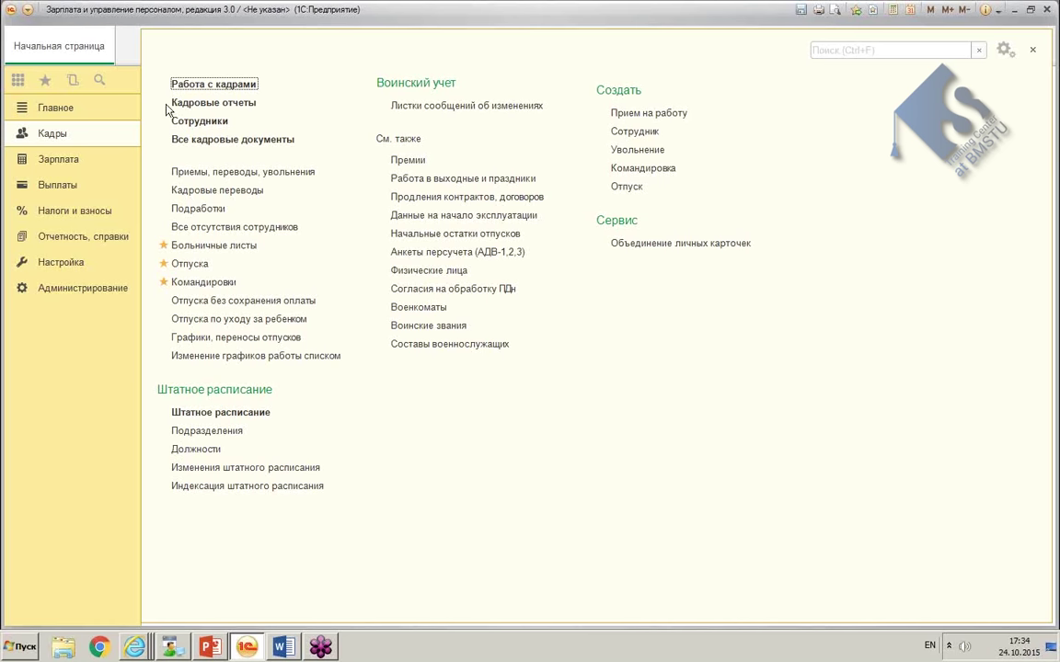
{"action": "left_click", "coordinate": [53, 109]}
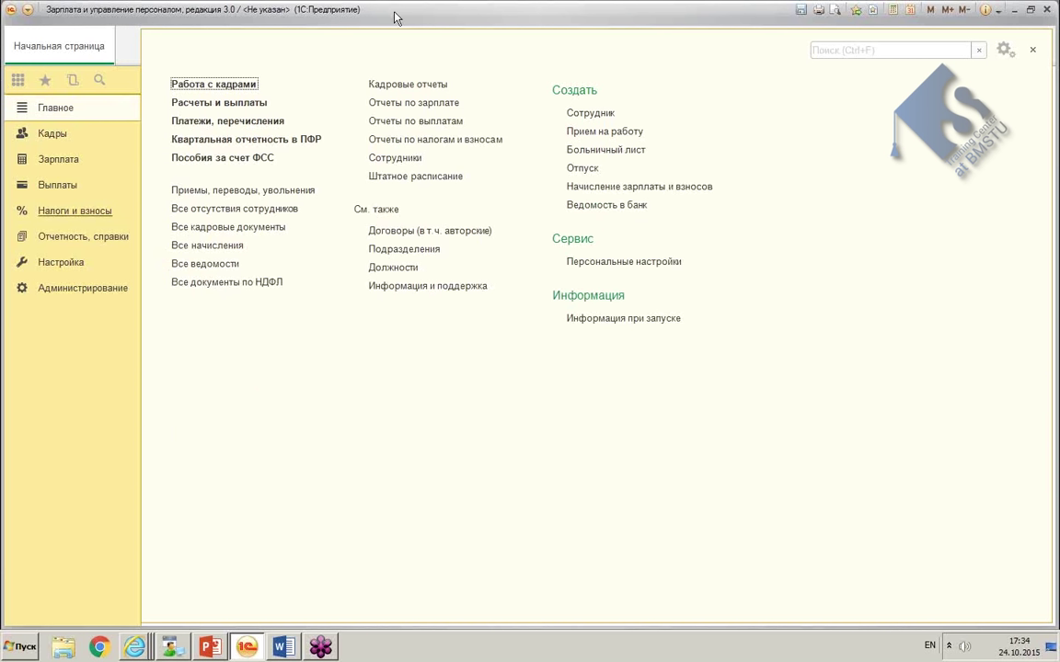
{"action": "left_click", "coordinate": [386, 86]}
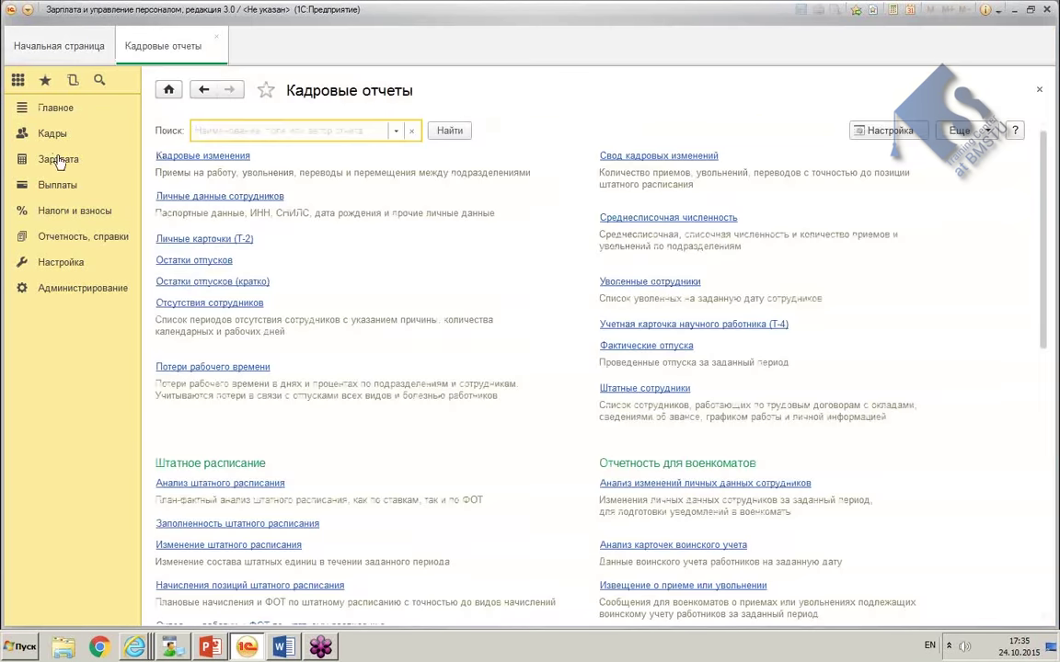
{"action": "left_click", "coordinate": [51, 133]}
{"action": "left_click", "coordinate": [51, 108]}
{"action": "left_click", "coordinate": [416, 104]}
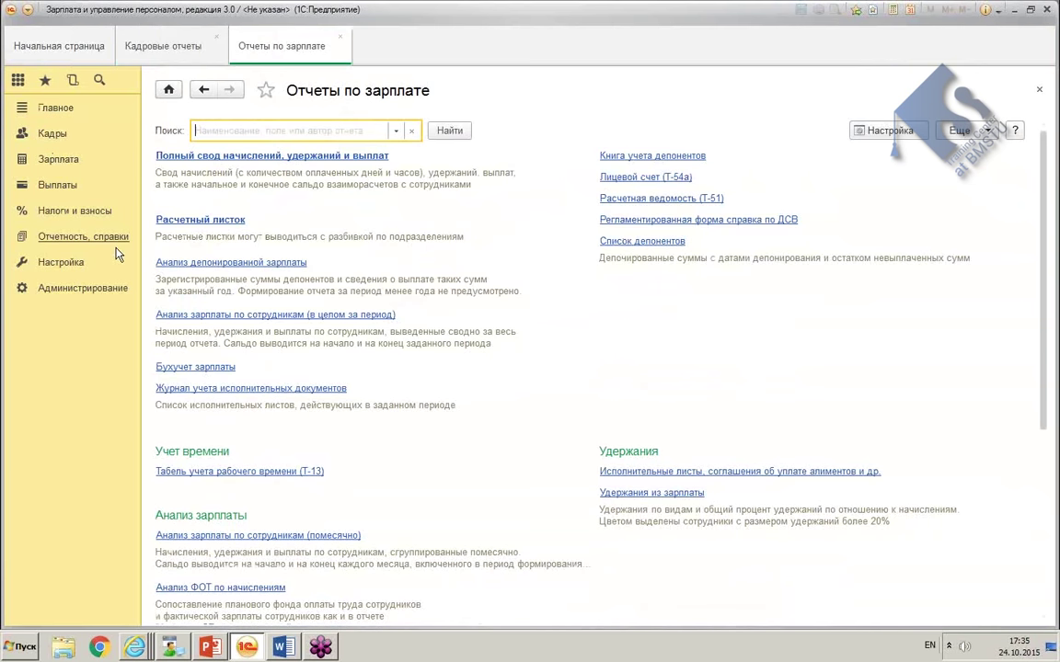
{"action": "left_click", "coordinate": [50, 107]}
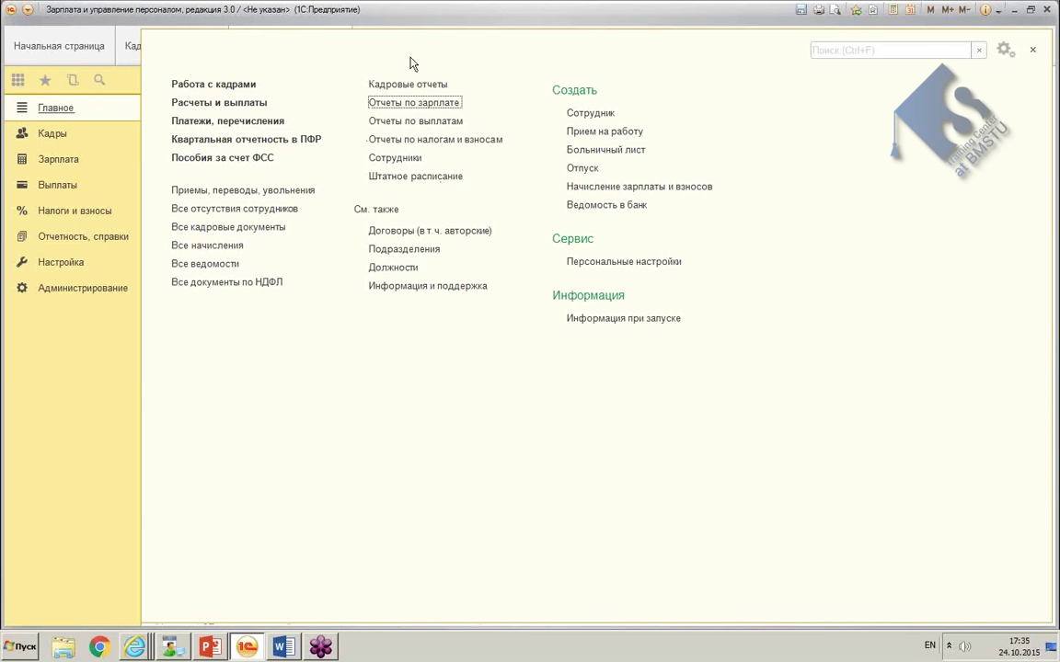
{"action": "left_click", "coordinate": [425, 122]}
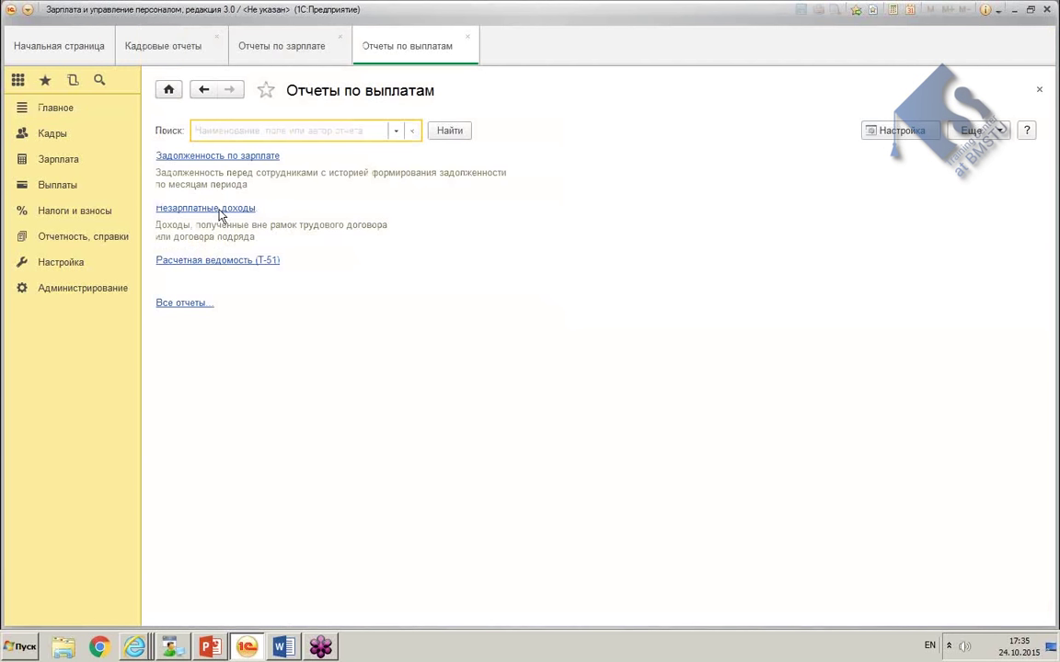
Step: View the HR, payroll and payment report panels through their own sections Кадры, Зарплата and Выплаты
{"action": "left_click", "coordinate": [50, 109]}
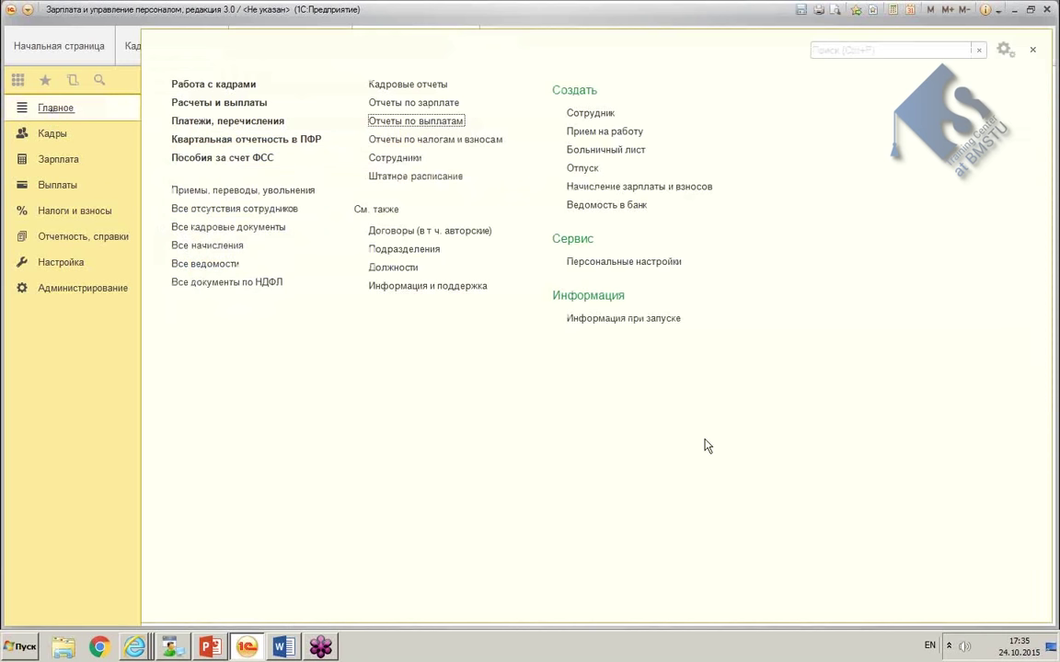
{"action": "left_click", "coordinate": [56, 136]}
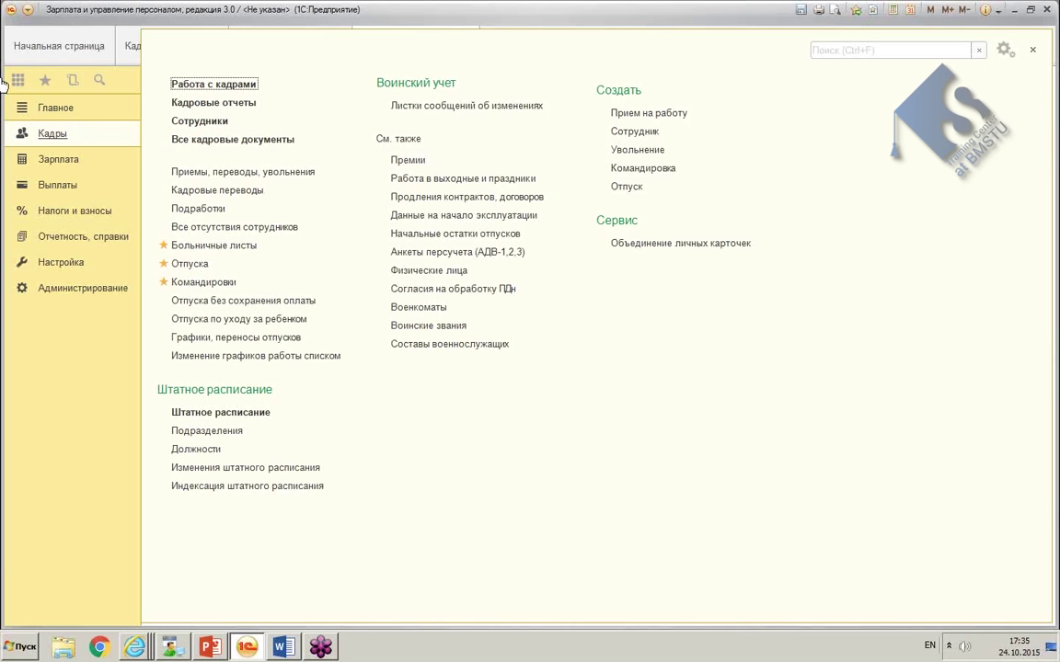
{"action": "left_click", "coordinate": [179, 103]}
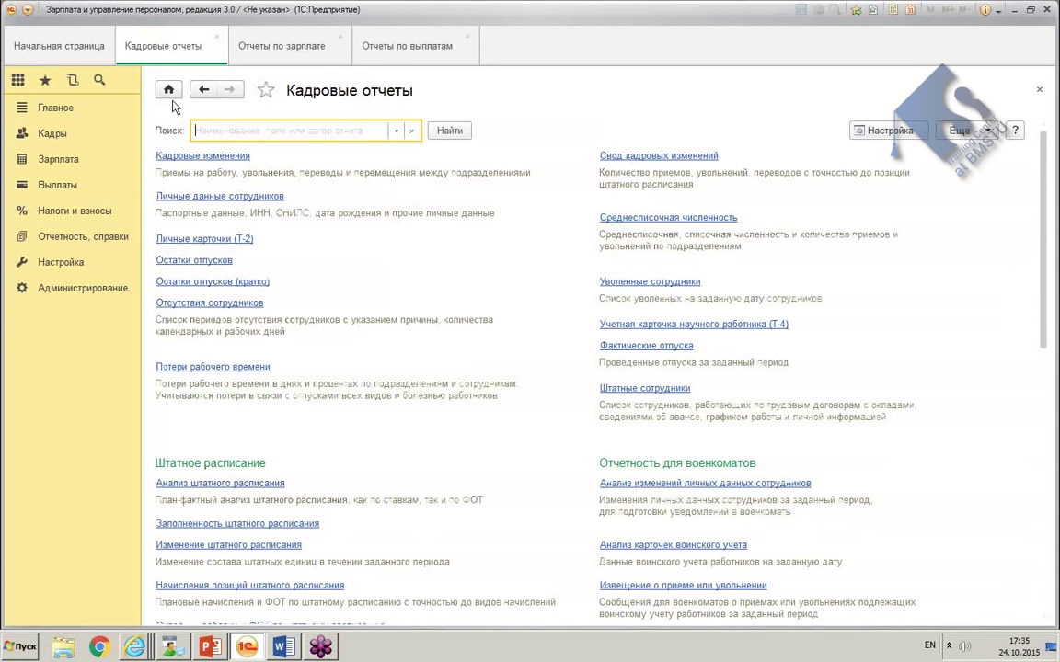
{"action": "left_click", "coordinate": [64, 159]}
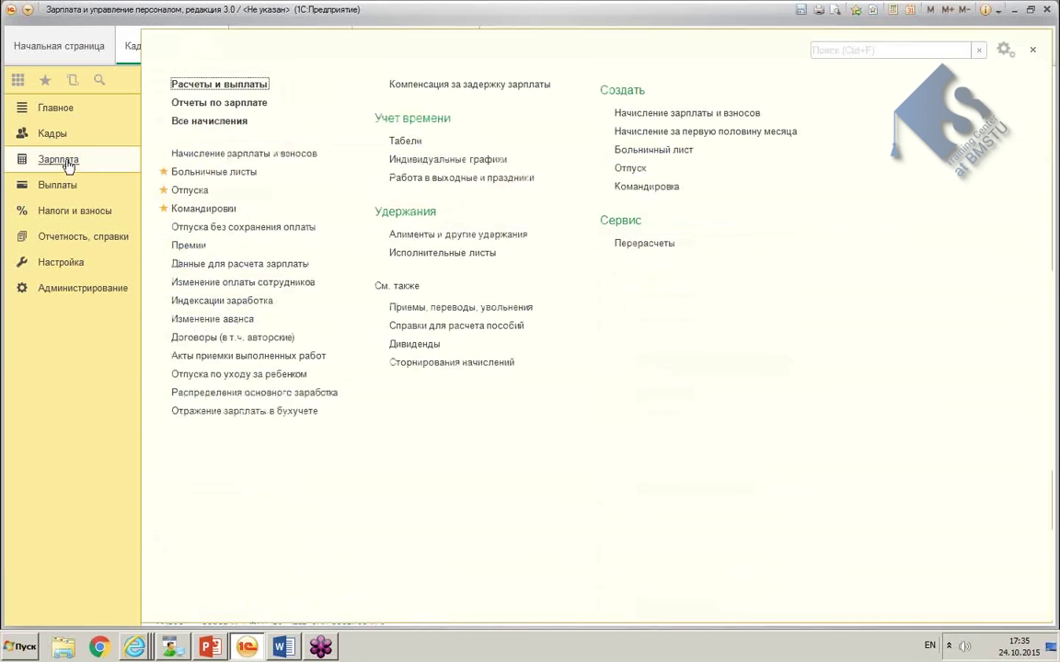
{"action": "left_click", "coordinate": [220, 103]}
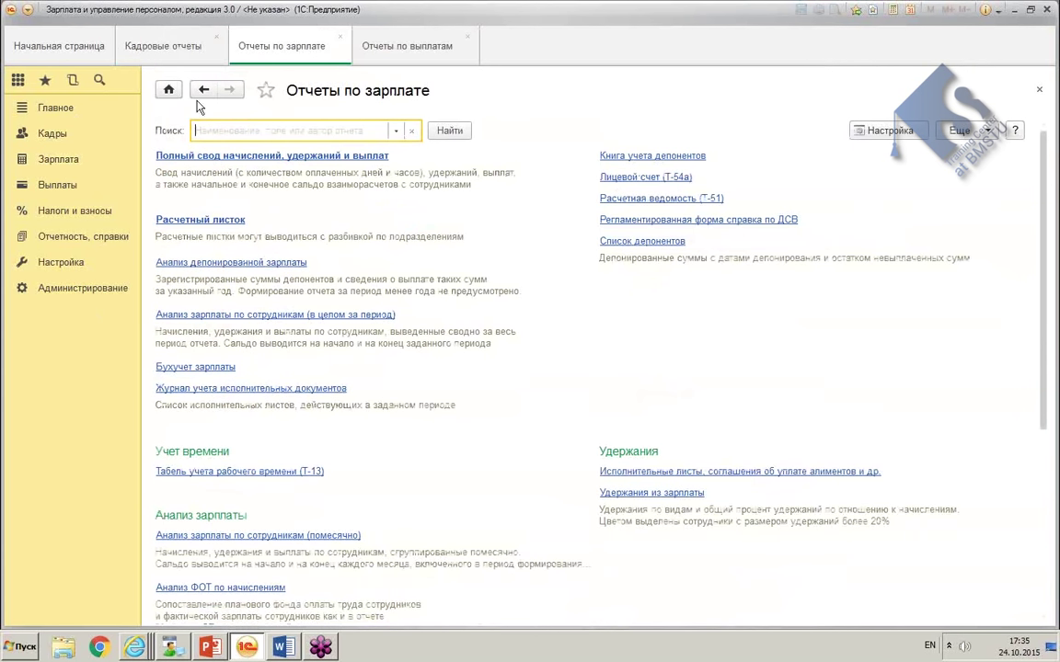
{"action": "left_click", "coordinate": [62, 192]}
{"action": "left_click", "coordinate": [244, 102]}
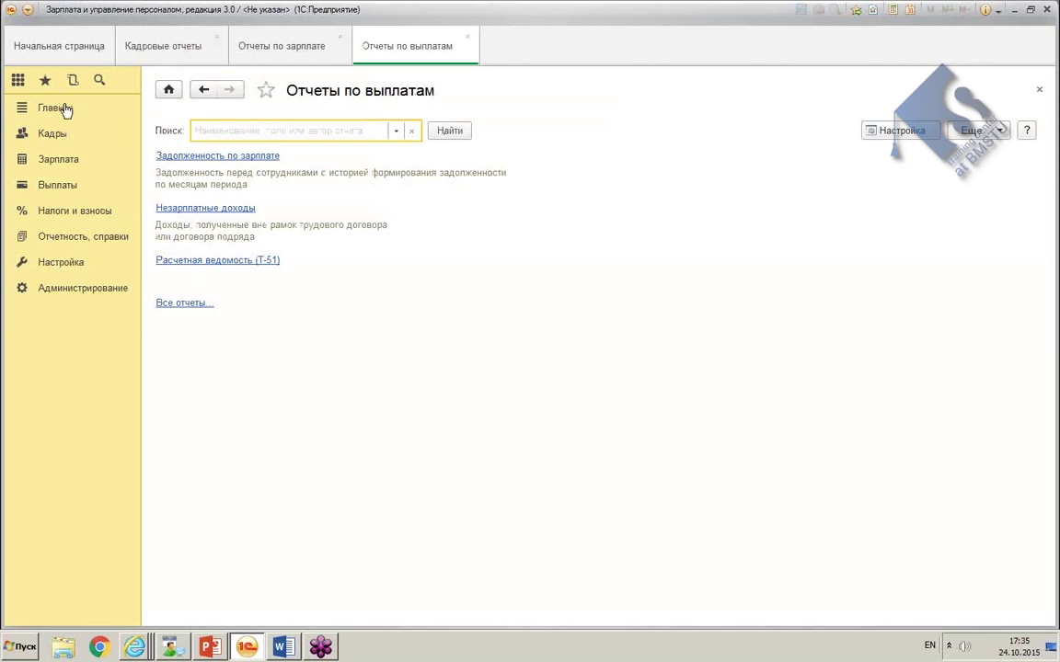
Step: Examine the full set of HR reports, including staffing and military registration groups, on the Кадровые отчеты panel
{"action": "left_click", "coordinate": [57, 134]}
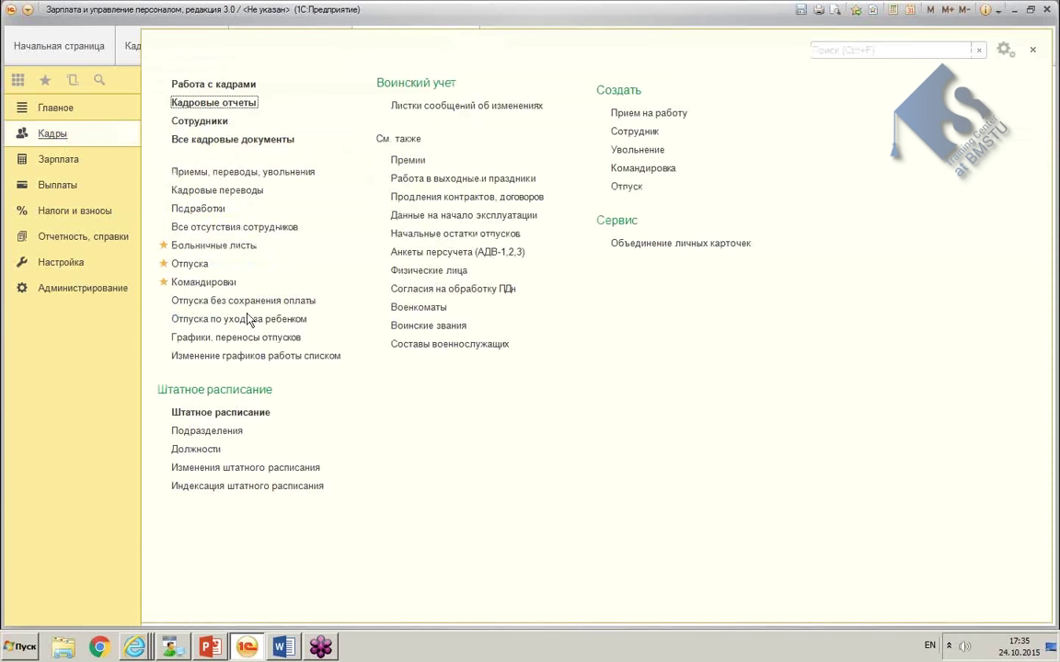
{"action": "key", "text": "Return"}
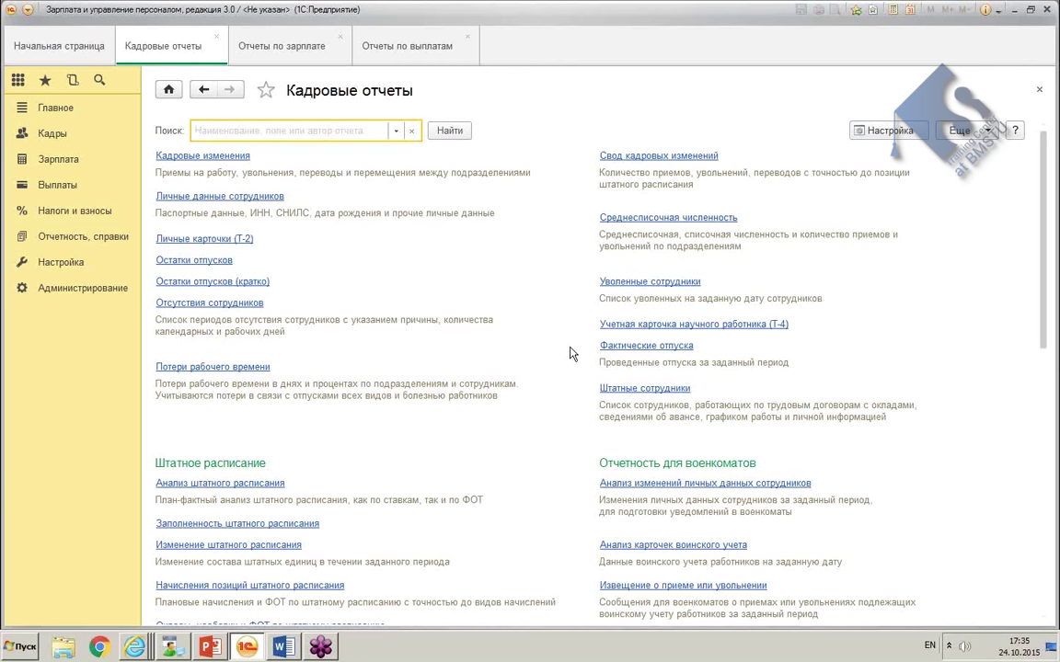
{"action": "scroll", "coordinate": [515, 313], "scroll_direction": "down", "scroll_amount": 10}
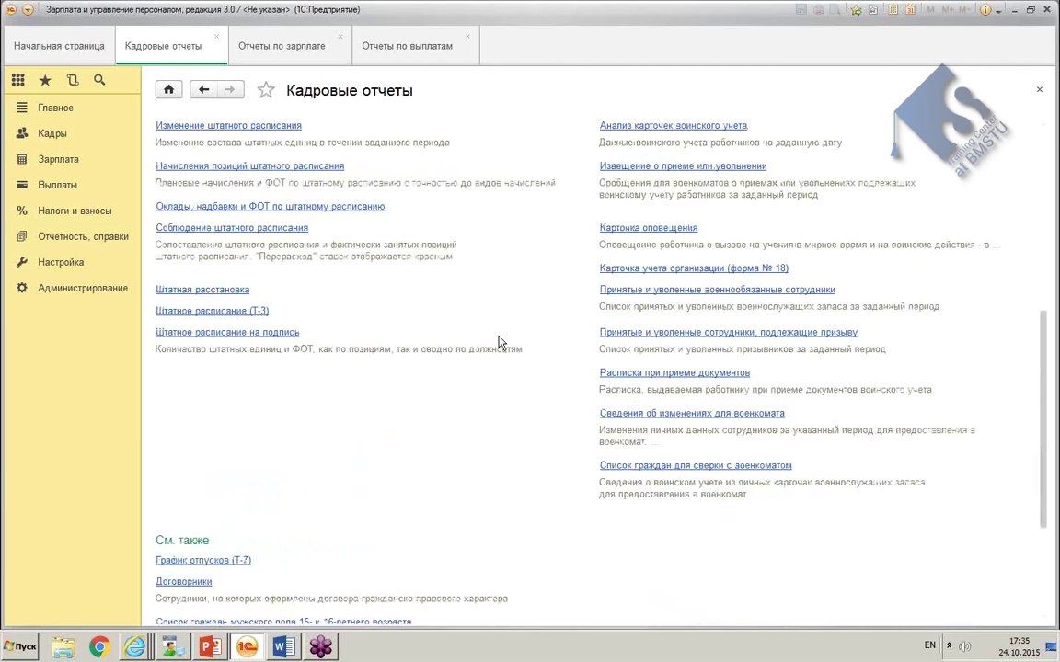
{"action": "scroll", "coordinate": [498, 342], "scroll_direction": "down", "scroll_amount": 5}
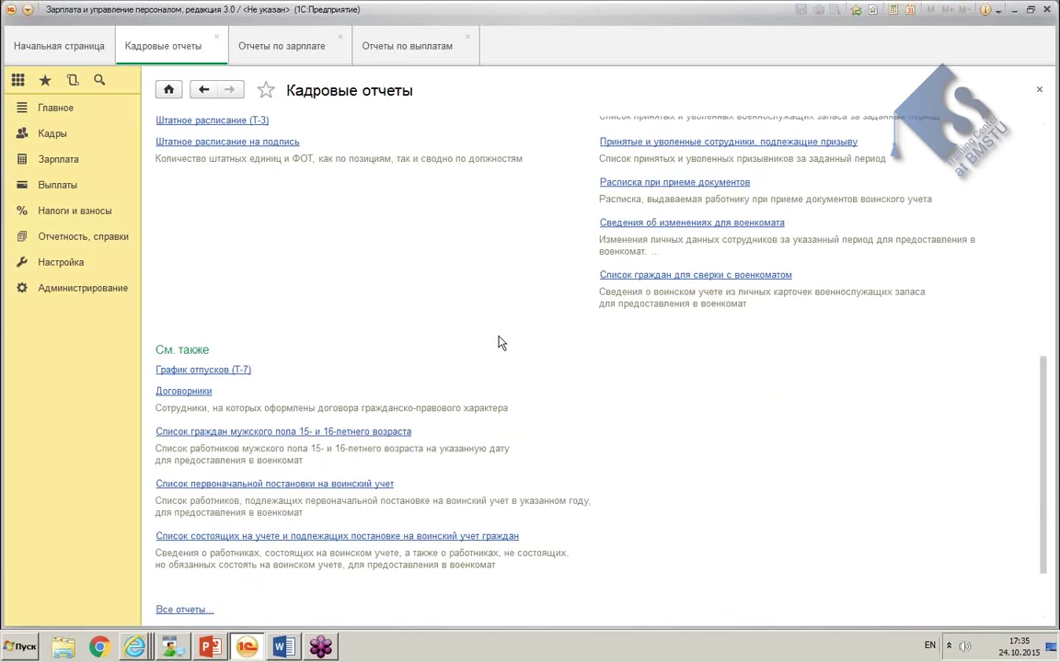
{"action": "scroll", "coordinate": [498, 342], "scroll_direction": "up", "scroll_amount": 12}
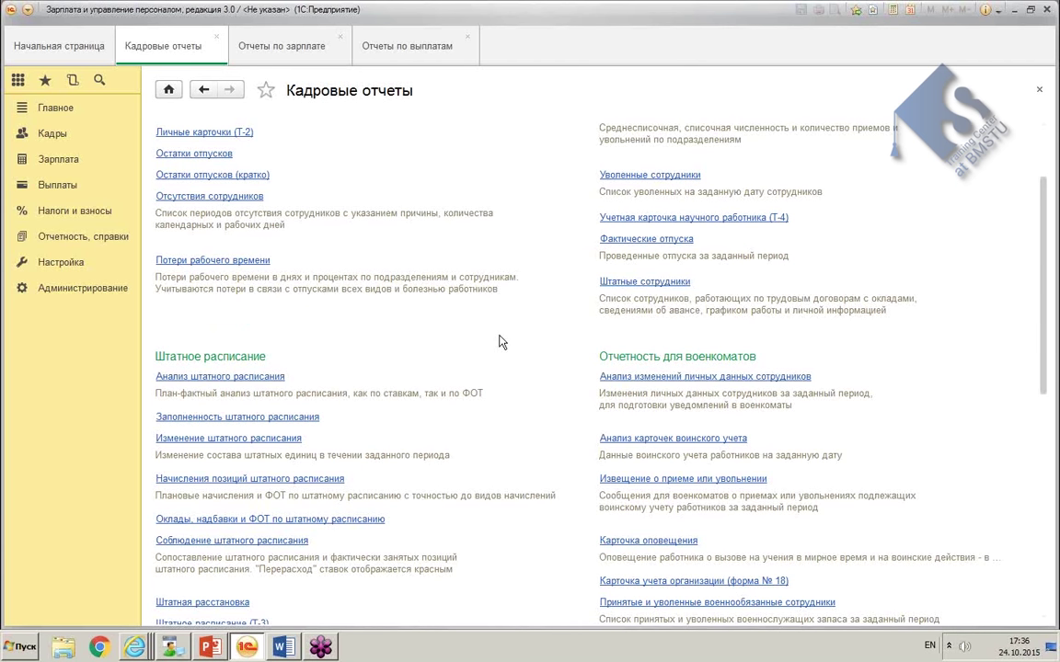
{"action": "scroll", "coordinate": [302, 591], "scroll_direction": "down", "scroll_amount": 8}
{"action": "scroll", "coordinate": [686, 518], "scroll_direction": "down", "scroll_amount": 2}
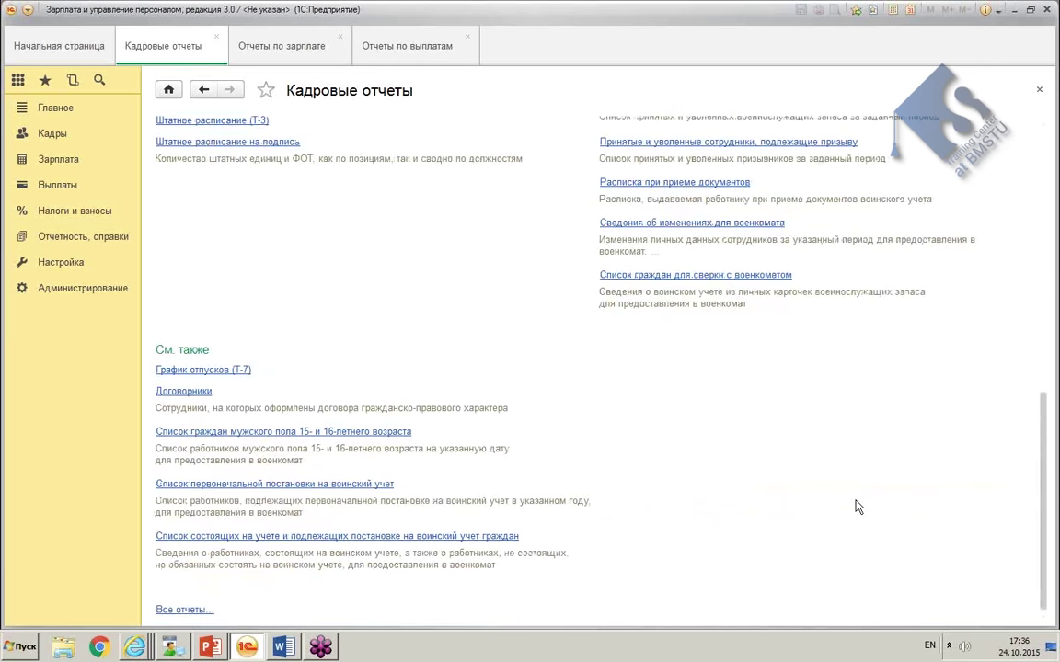
{"action": "scroll", "coordinate": [855, 504], "scroll_direction": "up", "scroll_amount": 11}
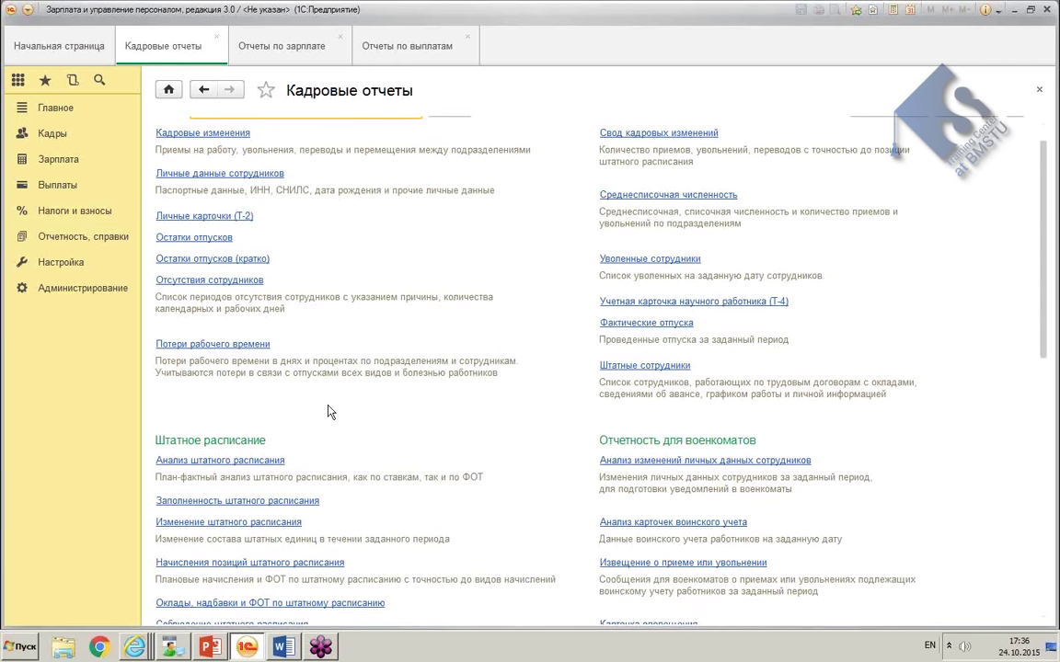
Step: View the Табель учета рабочего времени (Т-13) report from the Отчеты по зарплате panel without generating it, and close it
{"action": "left_click", "coordinate": [73, 156]}
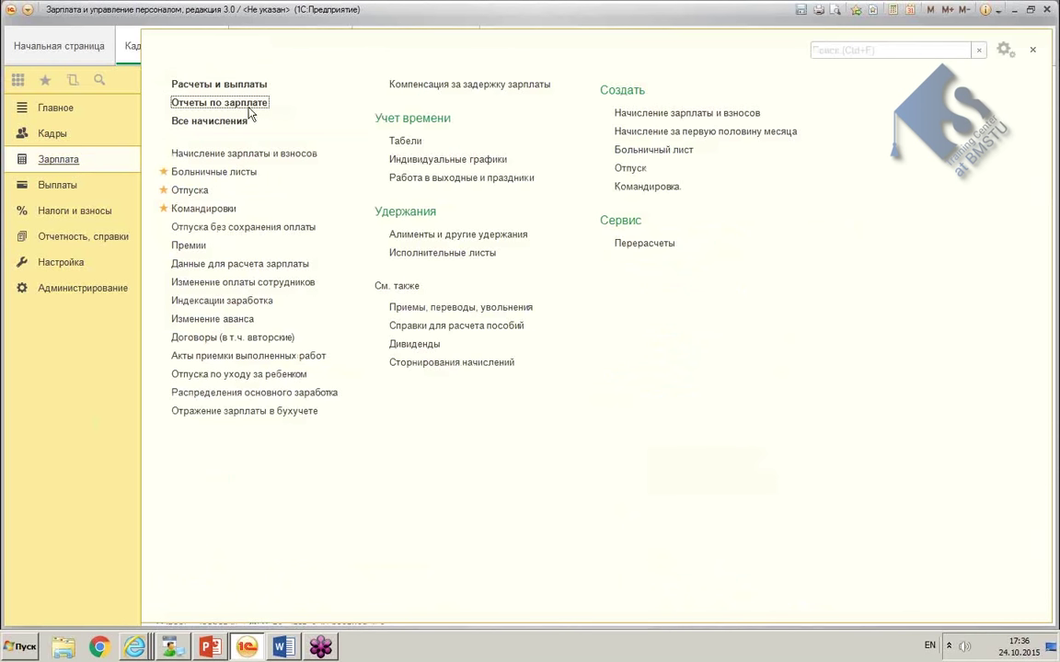
{"action": "left_click", "coordinate": [226, 103]}
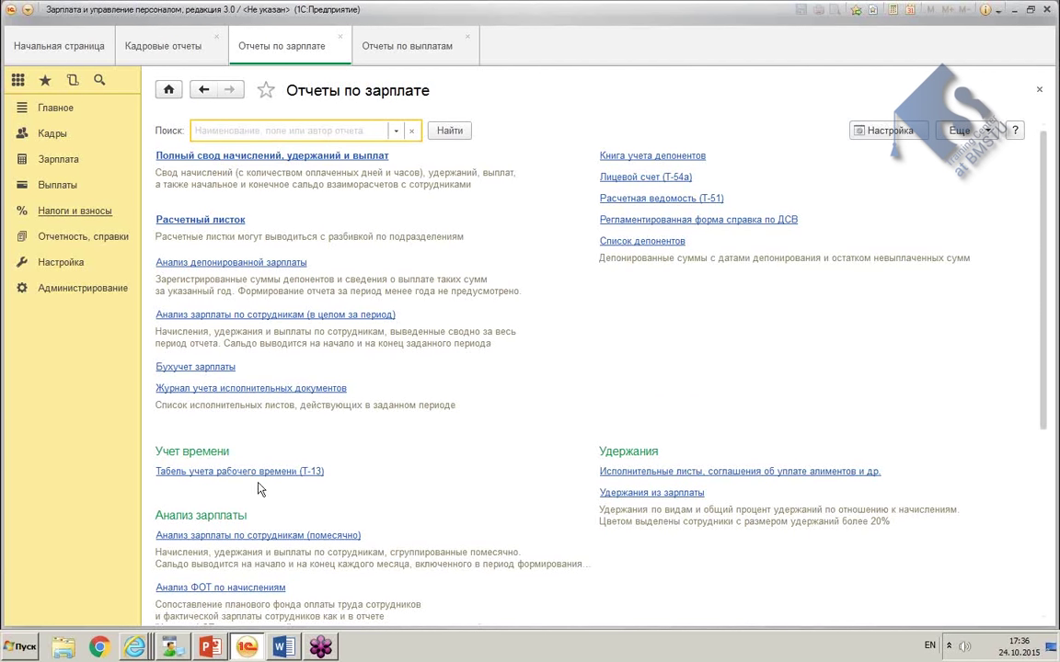
{"action": "left_click", "coordinate": [231, 472]}
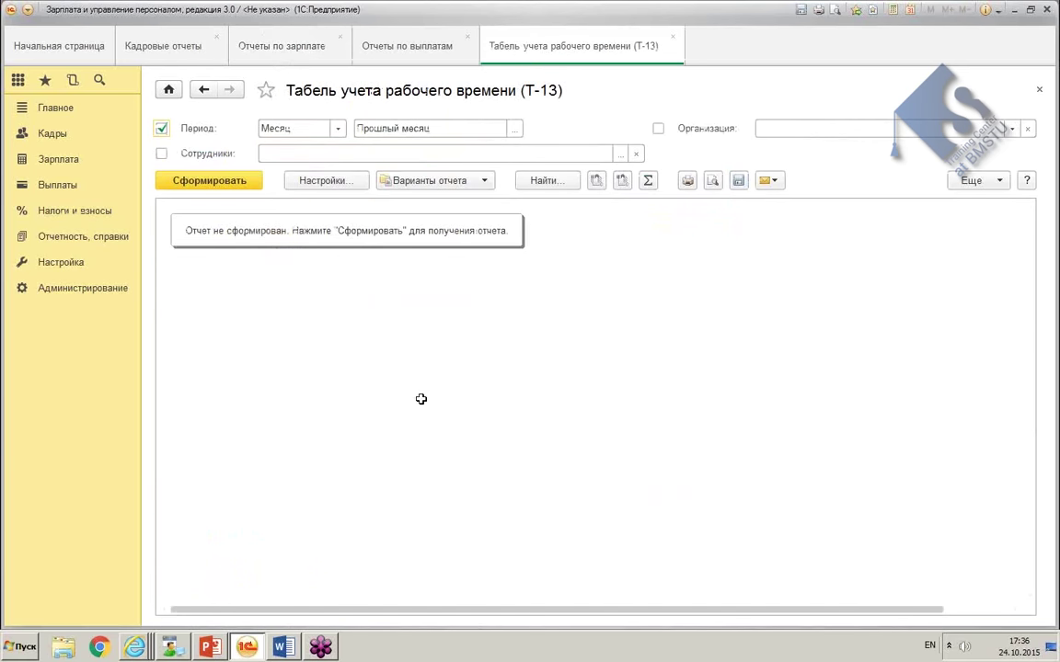
{"action": "left_click", "coordinate": [672, 38]}
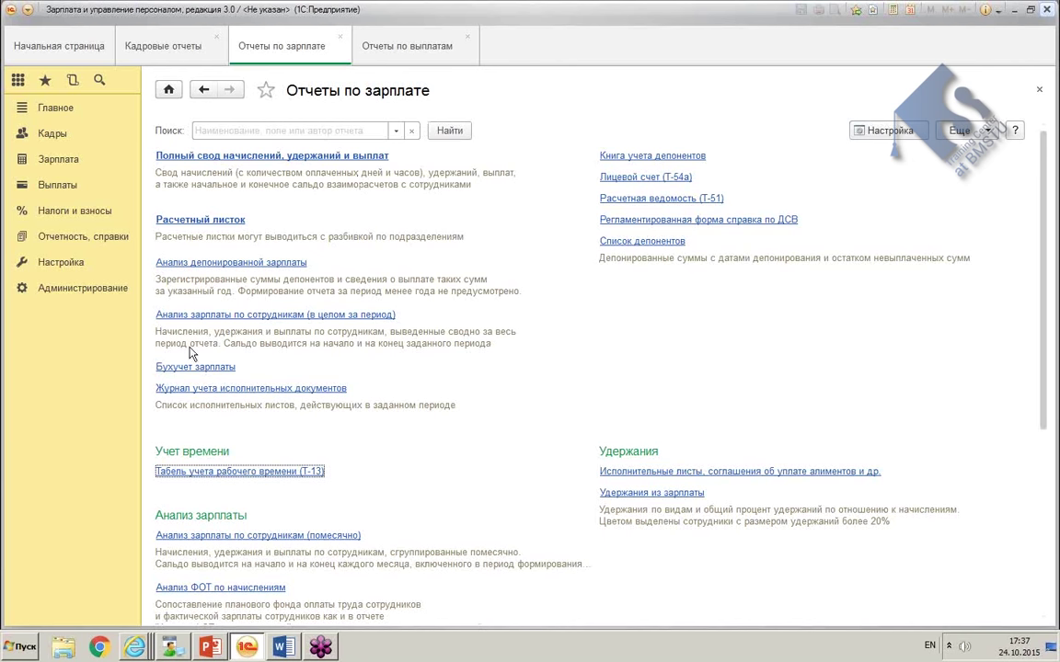
Step: Open the complete report list from the payroll reports panel and show the reports of Учет времени, followed by Все разделы
{"action": "scroll", "coordinate": [464, 201], "scroll_direction": "down", "scroll_amount": 5}
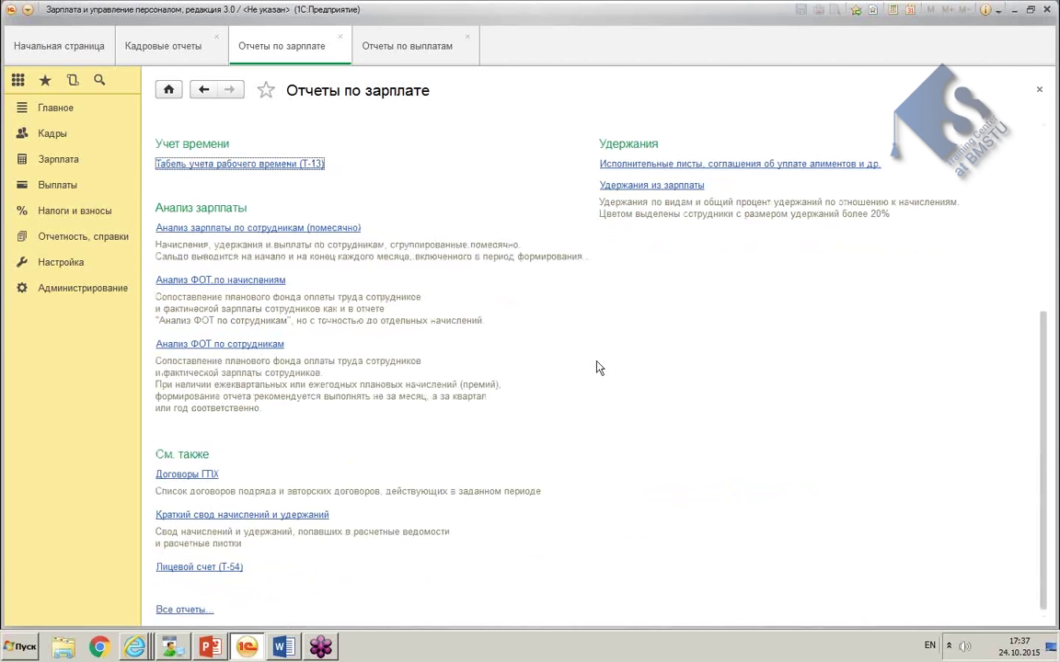
{"action": "scroll", "coordinate": [597, 368], "scroll_direction": "up", "scroll_amount": 5}
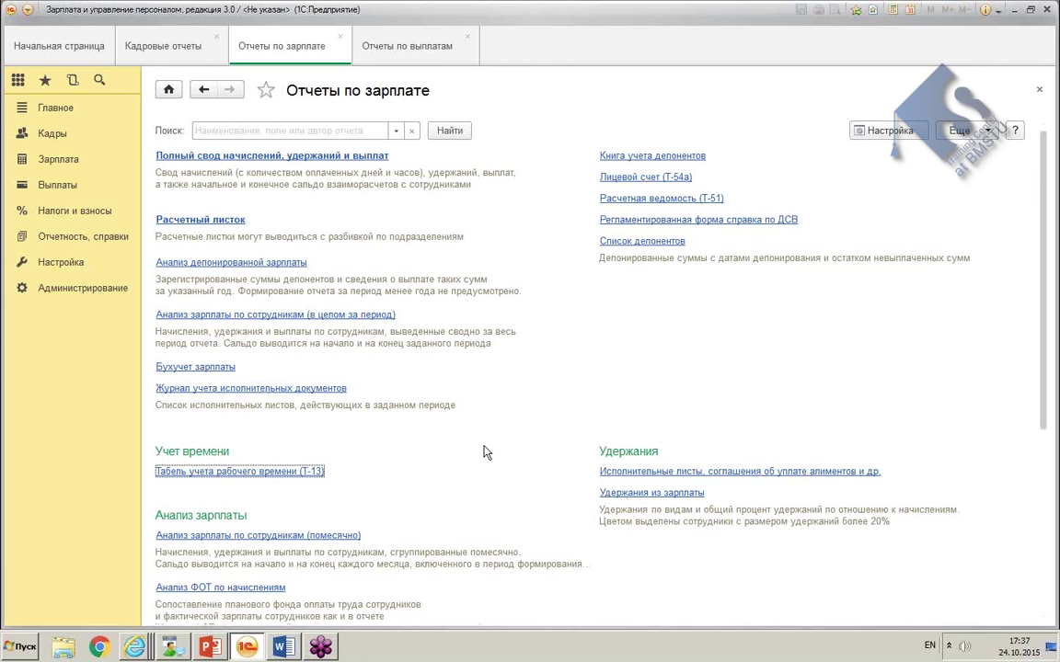
{"action": "scroll", "coordinate": [487, 453], "scroll_direction": "down", "scroll_amount": 5}
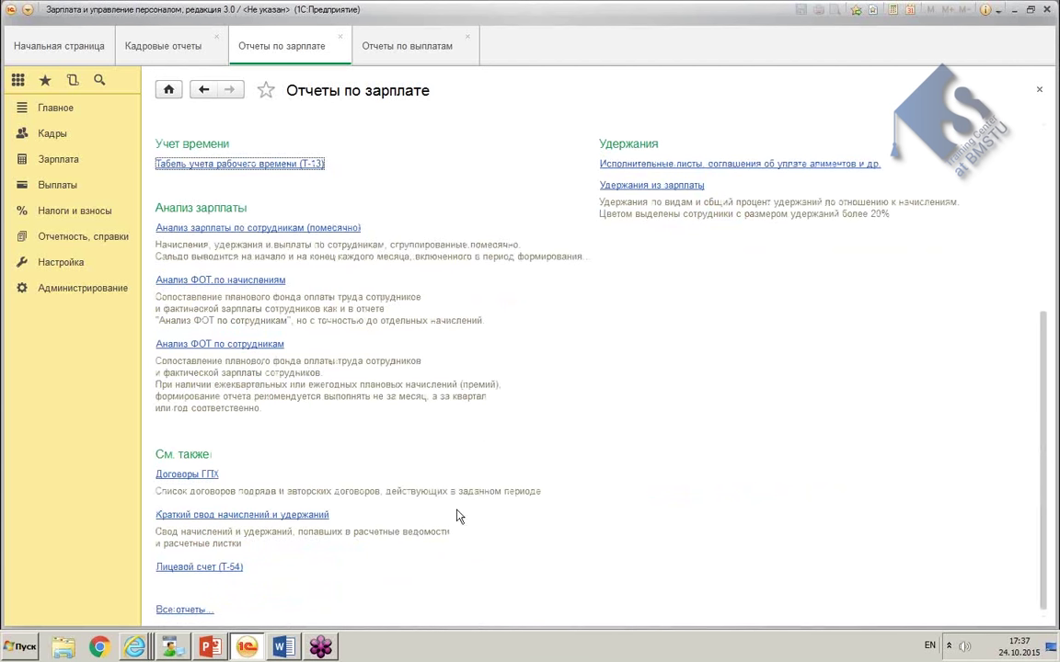
{"action": "left_click", "coordinate": [182, 611]}
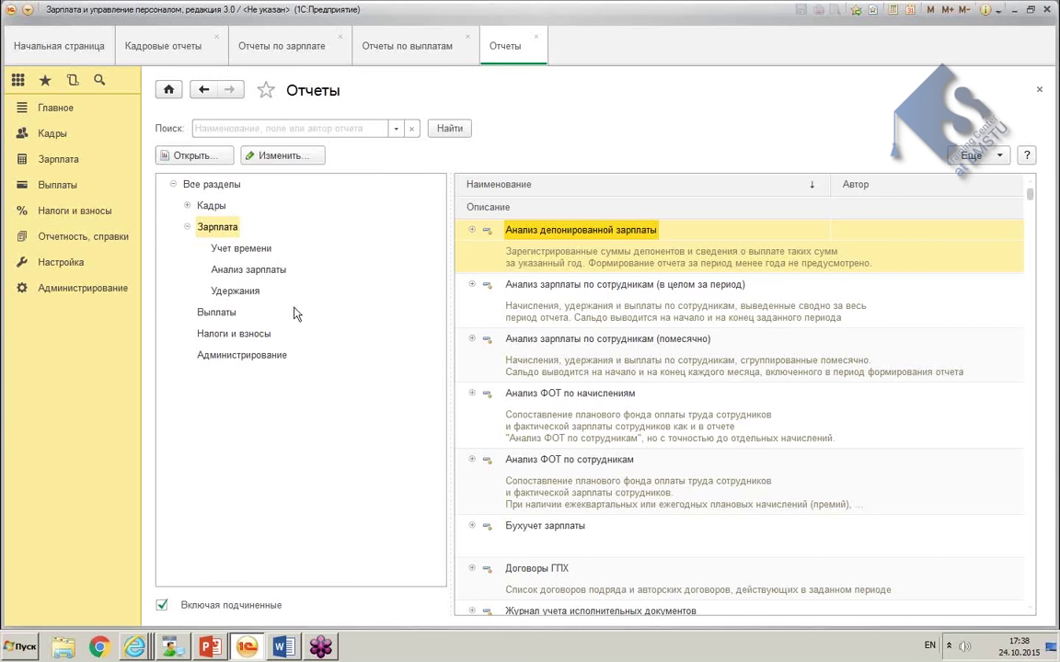
{"action": "left_click", "coordinate": [245, 249]}
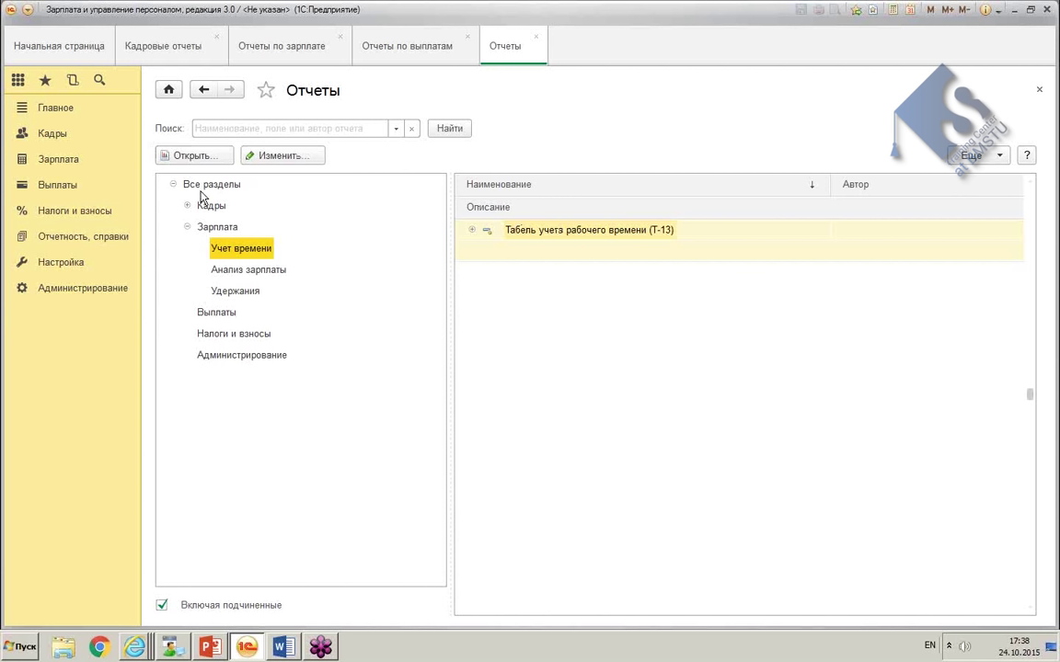
{"action": "left_click", "coordinate": [228, 185]}
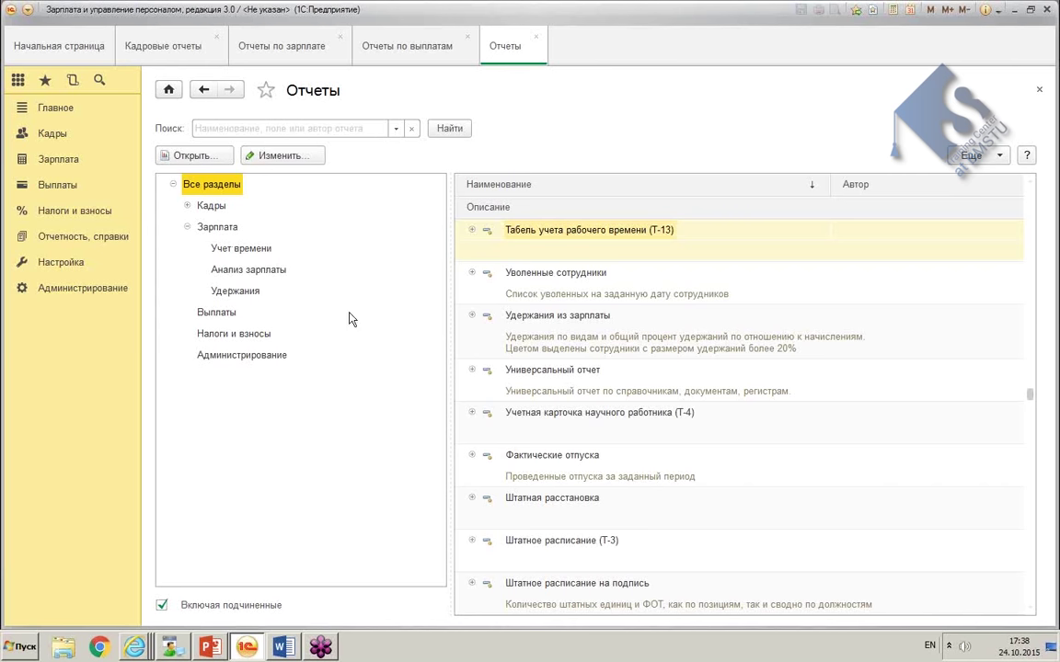
Step: Open the Табель учета рабочего времени (Т-13) report variant for editing and place it in the Штатное расписание group under Кадры
{"action": "left_click", "coordinate": [566, 231]}
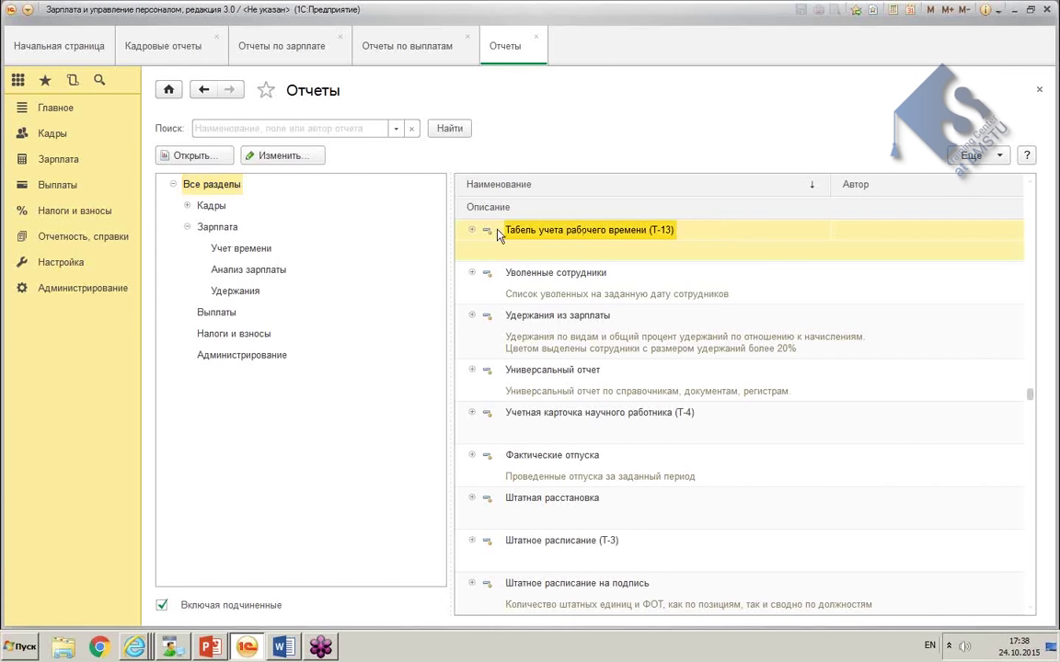
{"action": "left_click", "coordinate": [281, 156]}
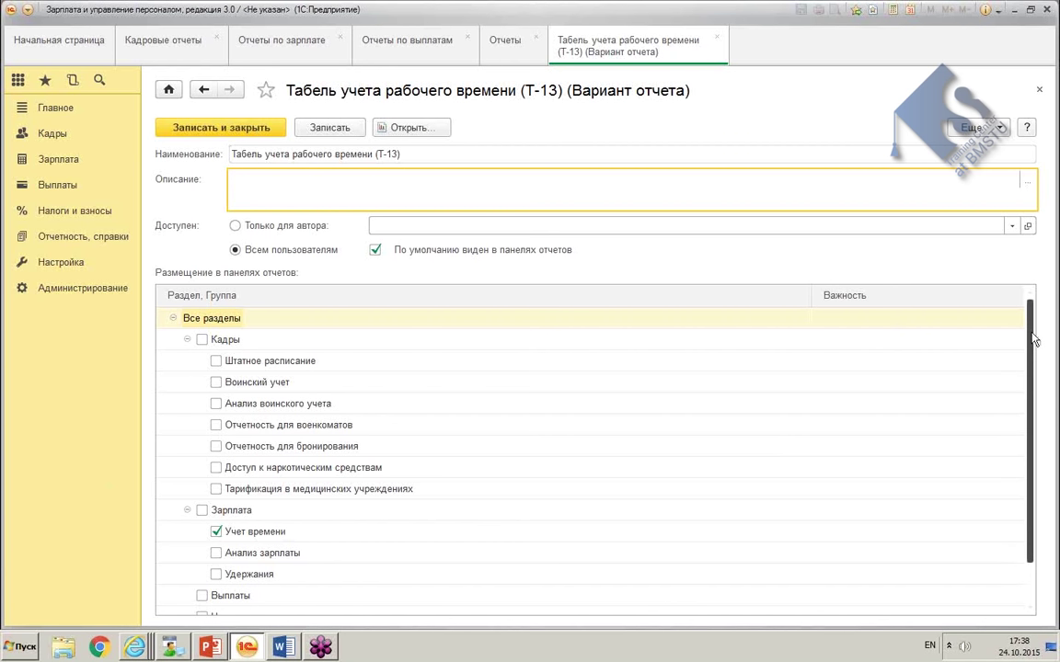
{"action": "scroll", "coordinate": [1033, 362], "scroll_direction": "down", "scroll_amount": 1}
{"action": "scroll", "coordinate": [1034, 362], "scroll_direction": "down", "scroll_amount": 1}
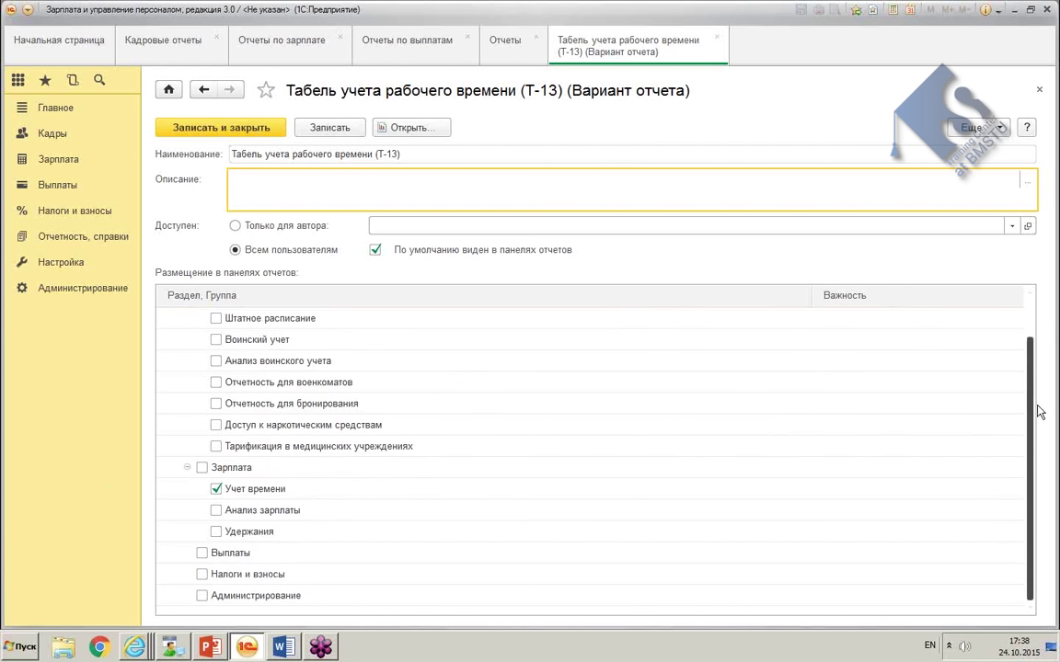
{"action": "scroll", "coordinate": [929, 333], "scroll_direction": "up", "scroll_amount": 2}
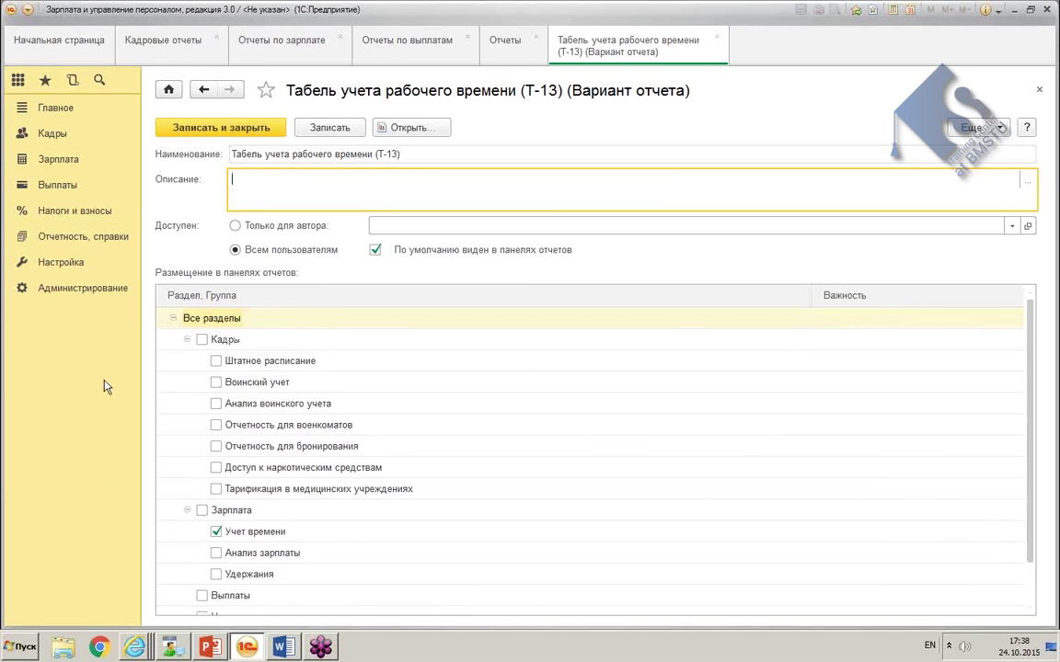
{"action": "left_click", "coordinate": [203, 342]}
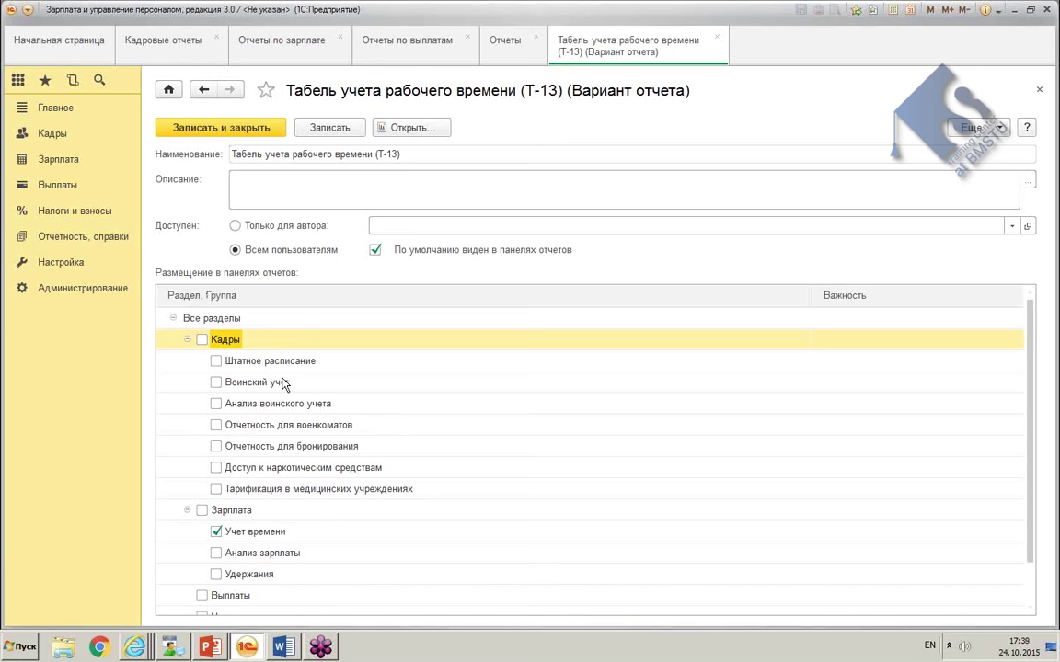
{"action": "left_click", "coordinate": [231, 368]}
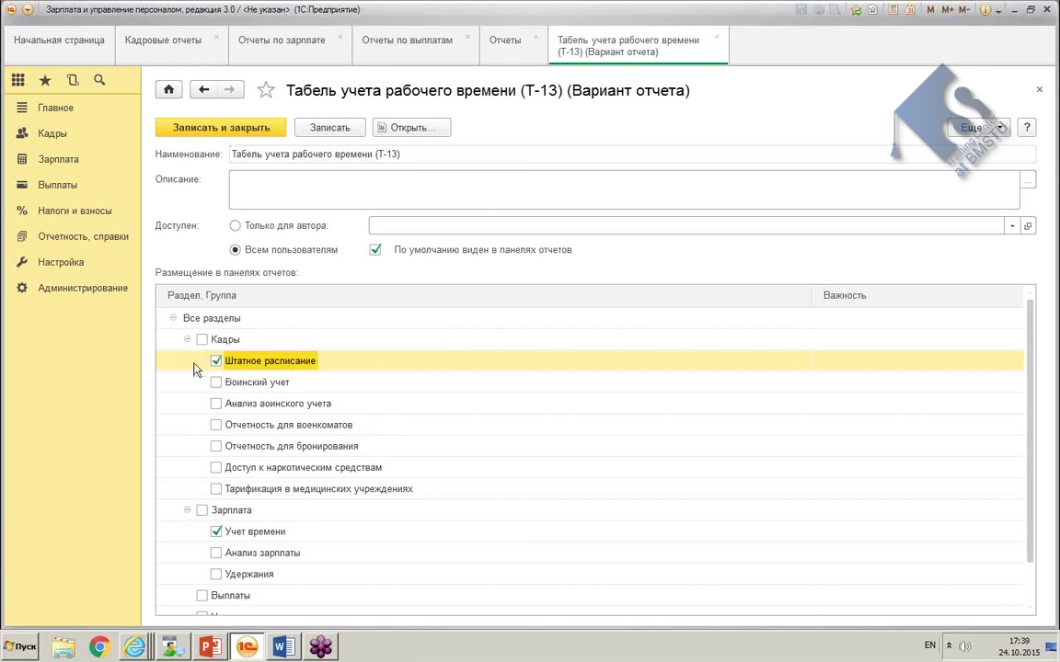
Step: Save the Табель учета рабочего времени (Т-13) variant, close the report list and check its placement on the Кадровые отчеты panel
{"action": "left_click", "coordinate": [224, 128]}
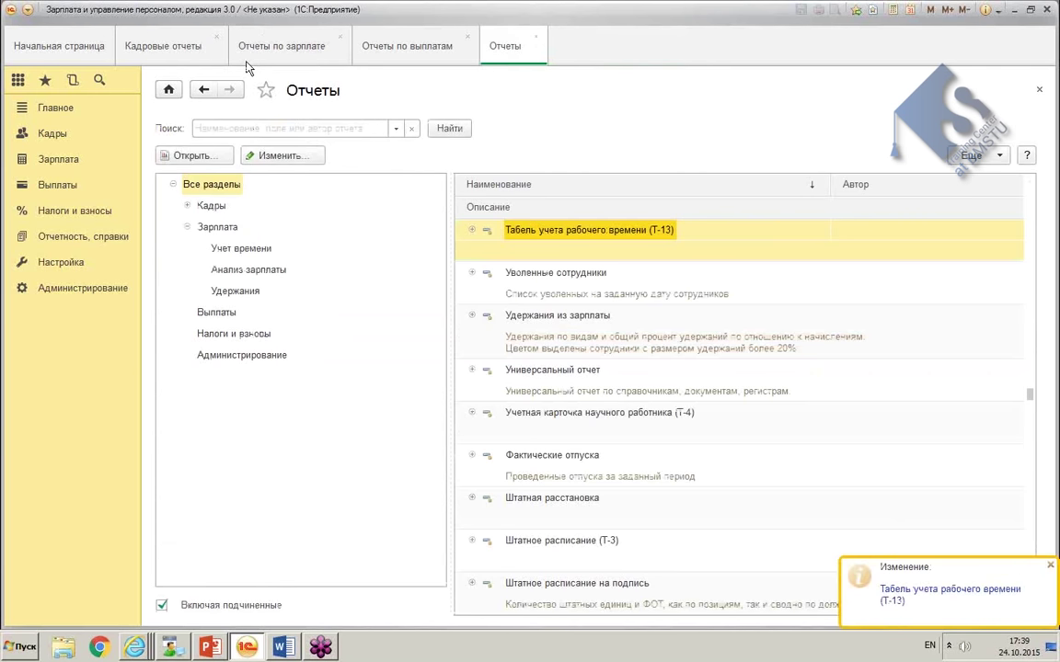
{"action": "left_click", "coordinate": [539, 38]}
{"action": "left_click", "coordinate": [57, 136]}
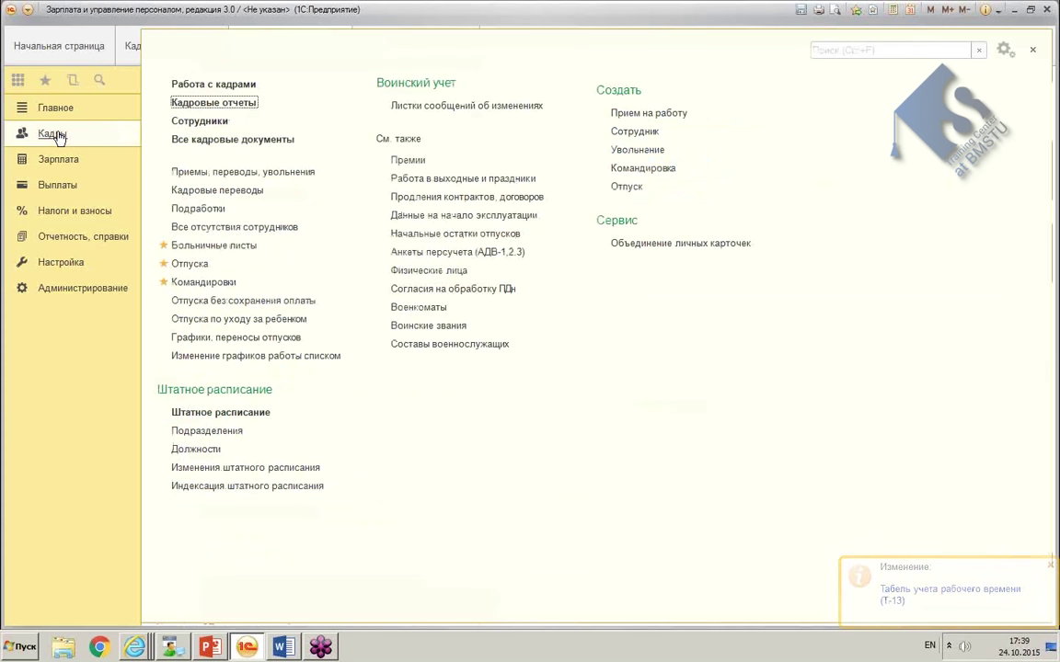
{"action": "left_click", "coordinate": [206, 100]}
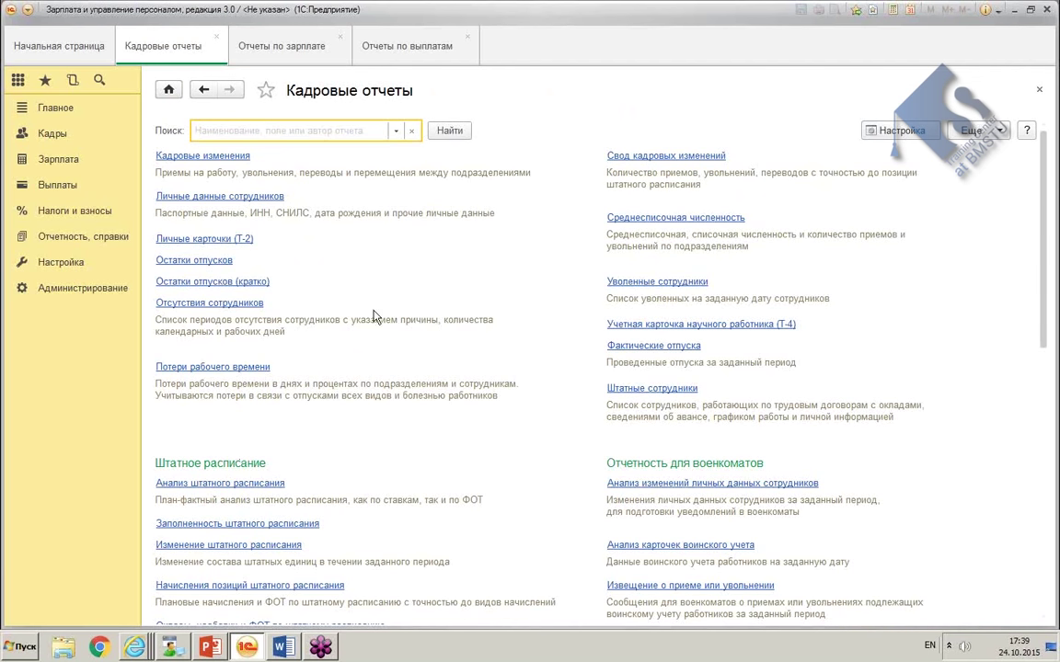
{"action": "scroll", "coordinate": [442, 264], "scroll_direction": "down", "scroll_amount": 5}
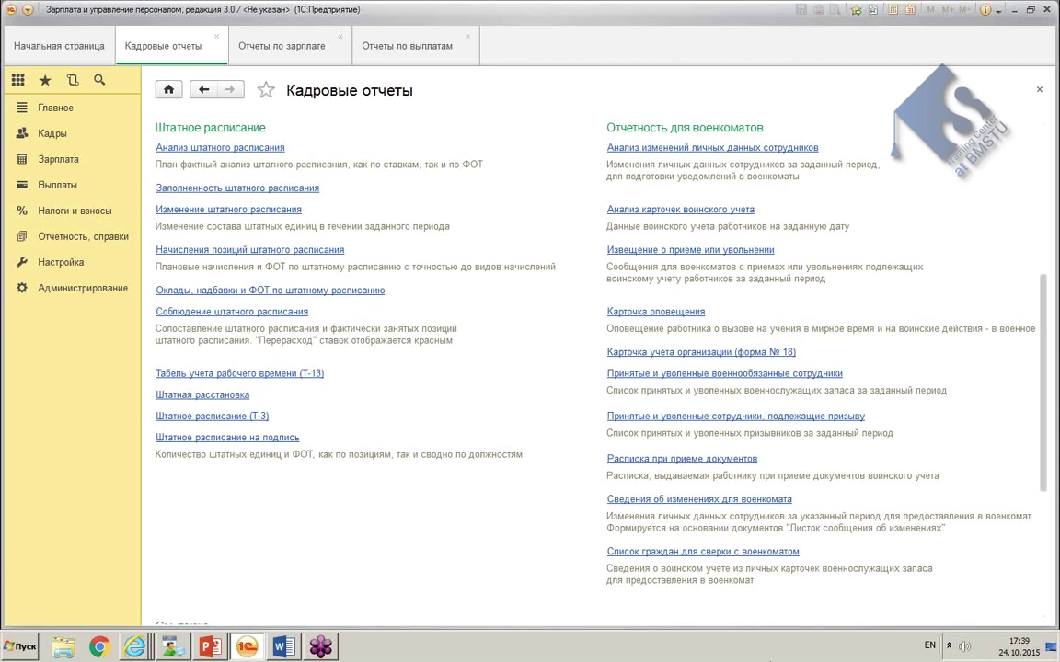
{"action": "scroll", "coordinate": [704, 505], "scroll_direction": "down", "scroll_amount": 5}
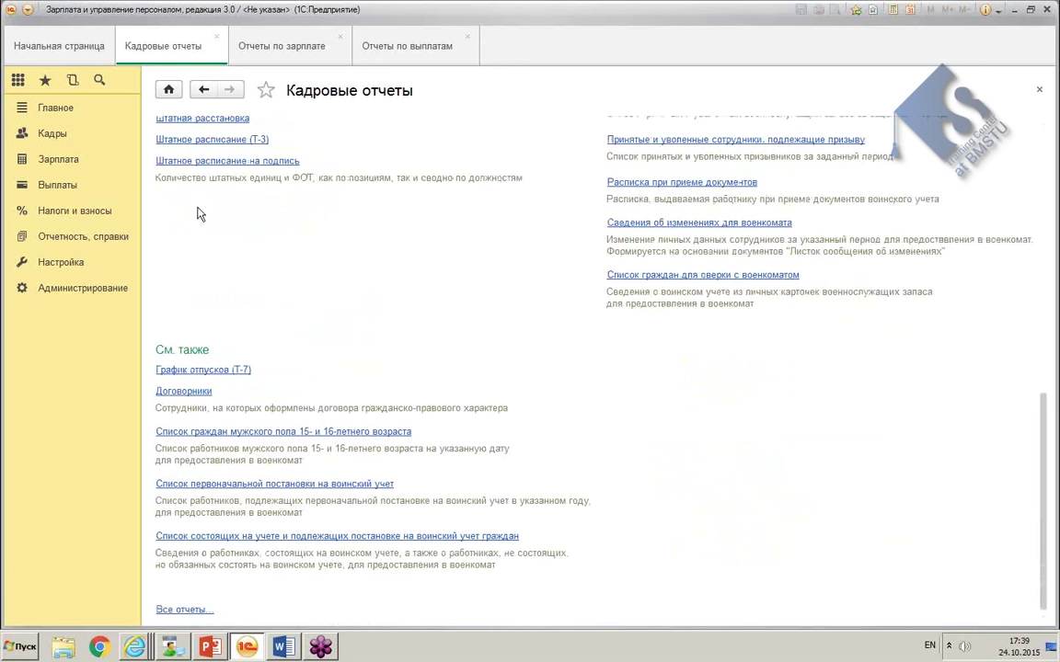
Step: View the report groups on the Отчеты по зарплате panel and open the complete report list from it
{"action": "left_click", "coordinate": [47, 157]}
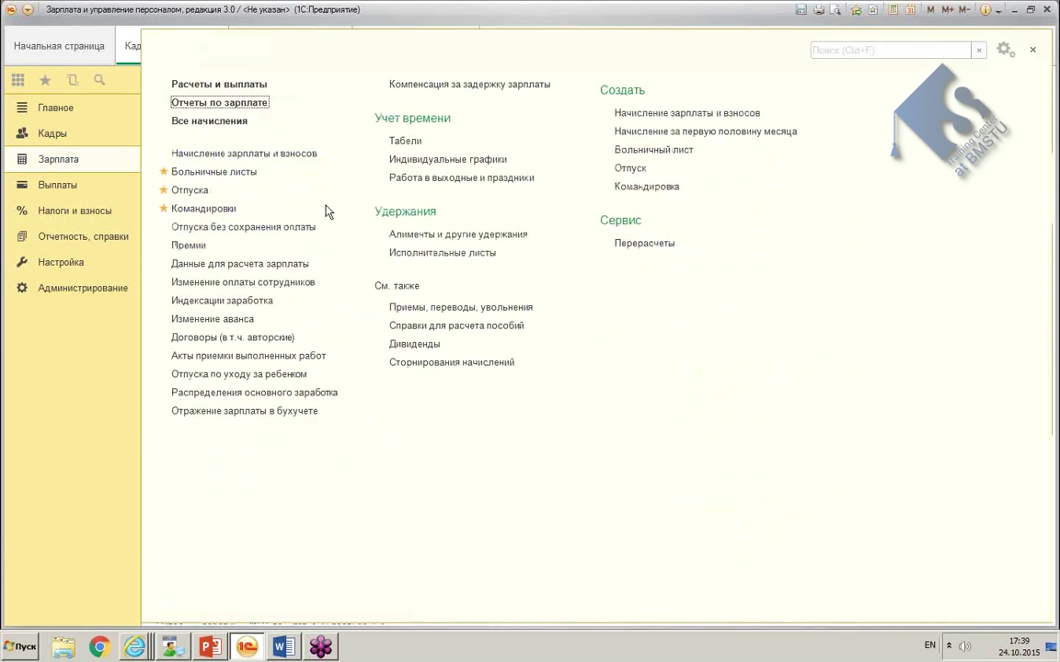
{"action": "left_click", "coordinate": [214, 102]}
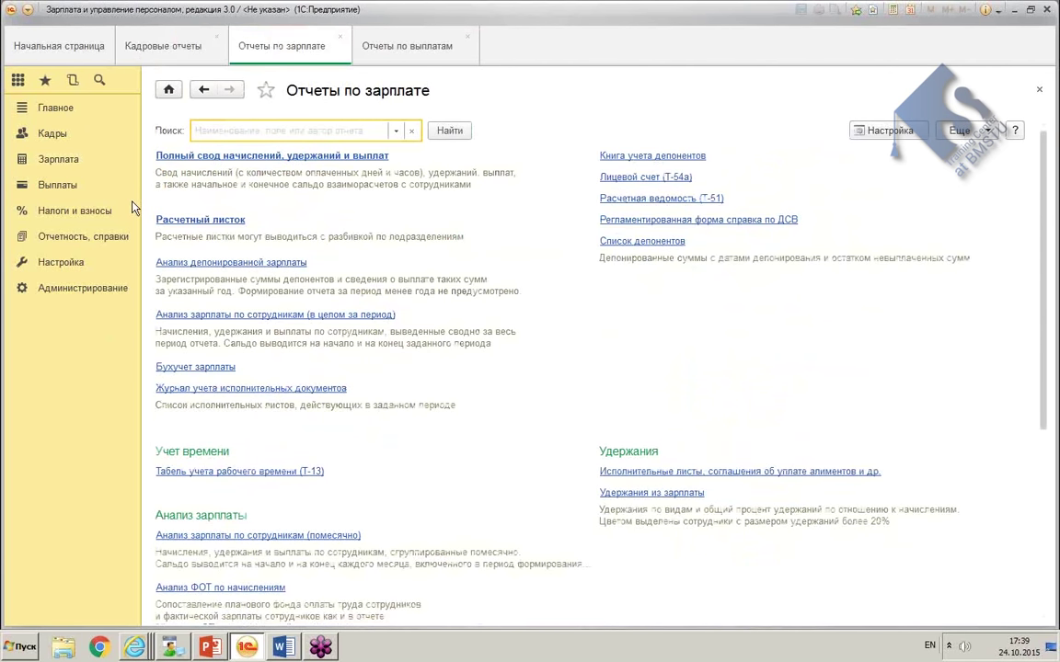
{"action": "scroll", "coordinate": [354, 426], "scroll_direction": "down", "scroll_amount": 6}
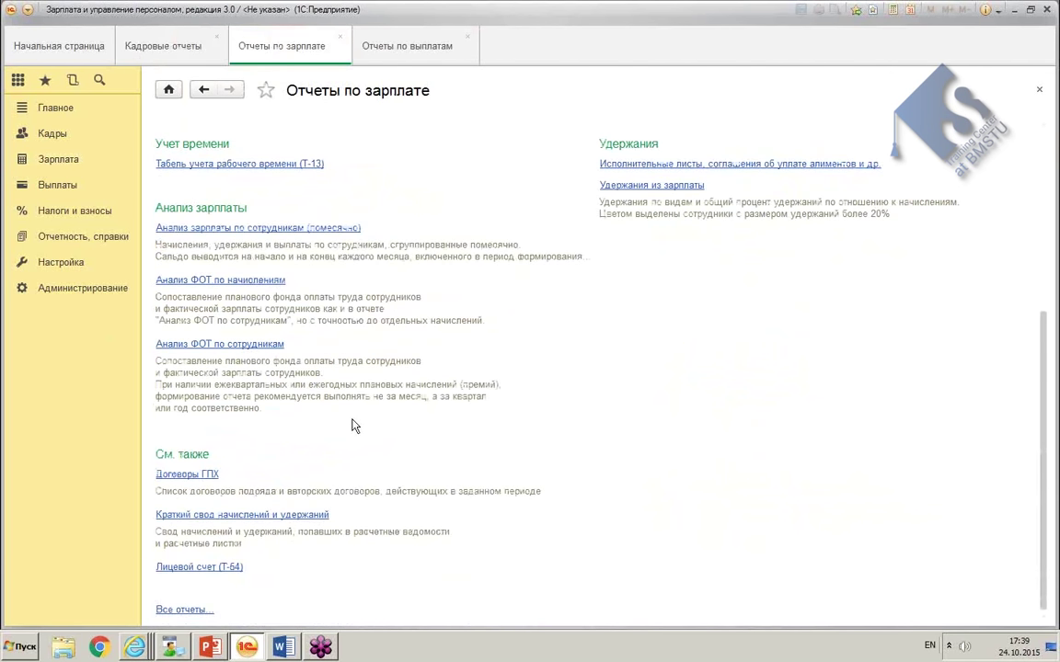
{"action": "left_click", "coordinate": [184, 609]}
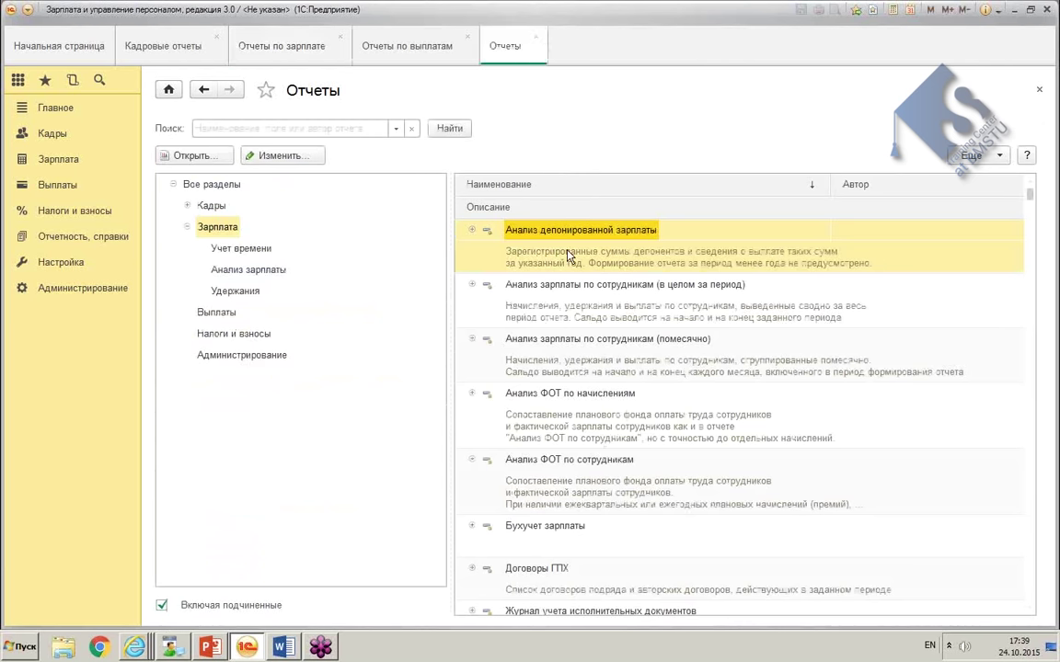
Step: Open the Анализ зарплаты по сотрудникам (в целом за период) report variant for editing
{"action": "left_click", "coordinate": [583, 280]}
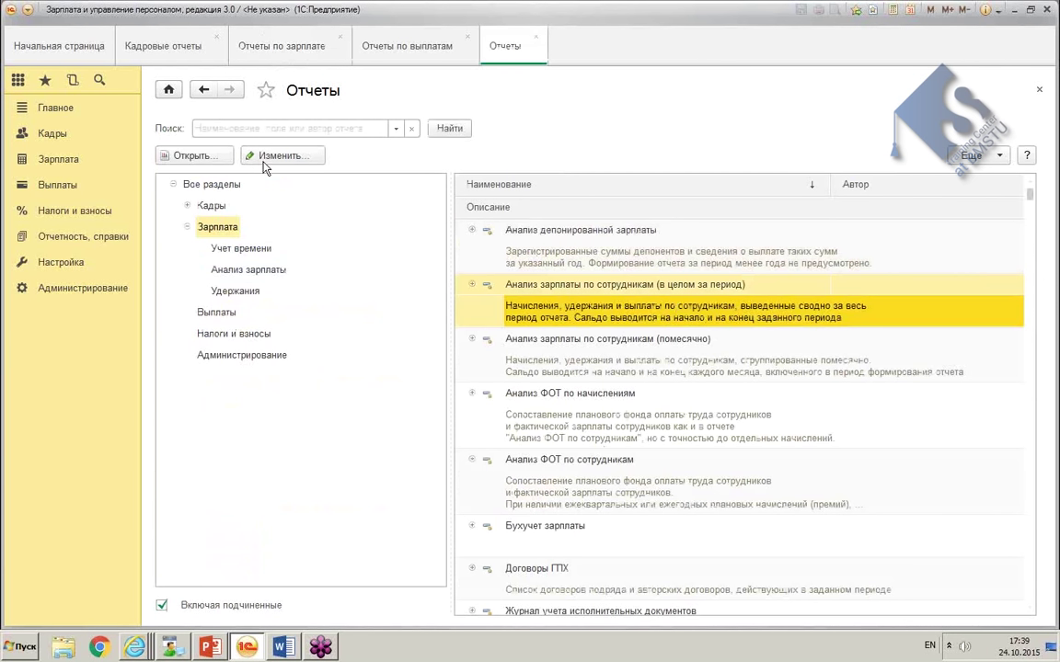
{"action": "right_click", "coordinate": [656, 318]}
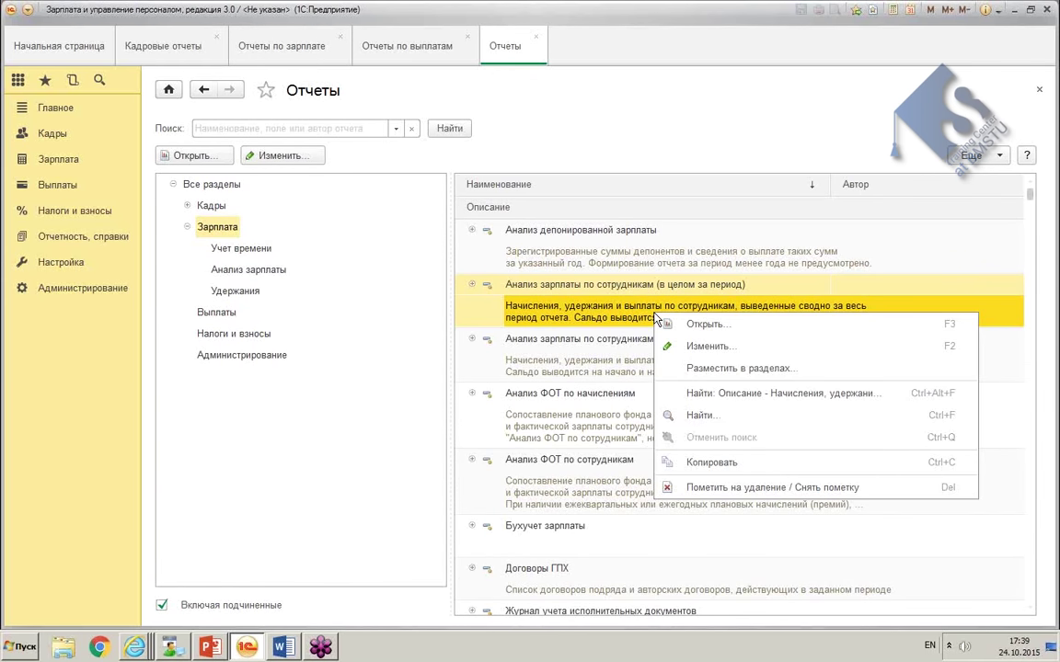
{"action": "left_click", "coordinate": [276, 155]}
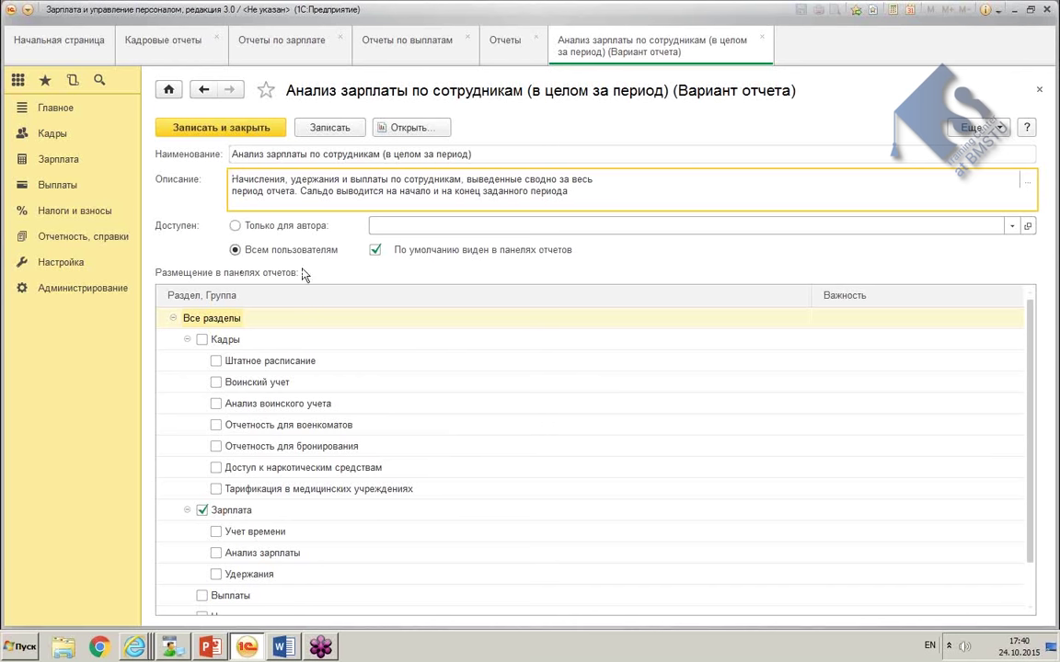
Step: Switch the report variant's availability to Только для автора and back to Всем пользователям, and close it and the report list without saving
{"action": "left_click", "coordinate": [245, 227]}
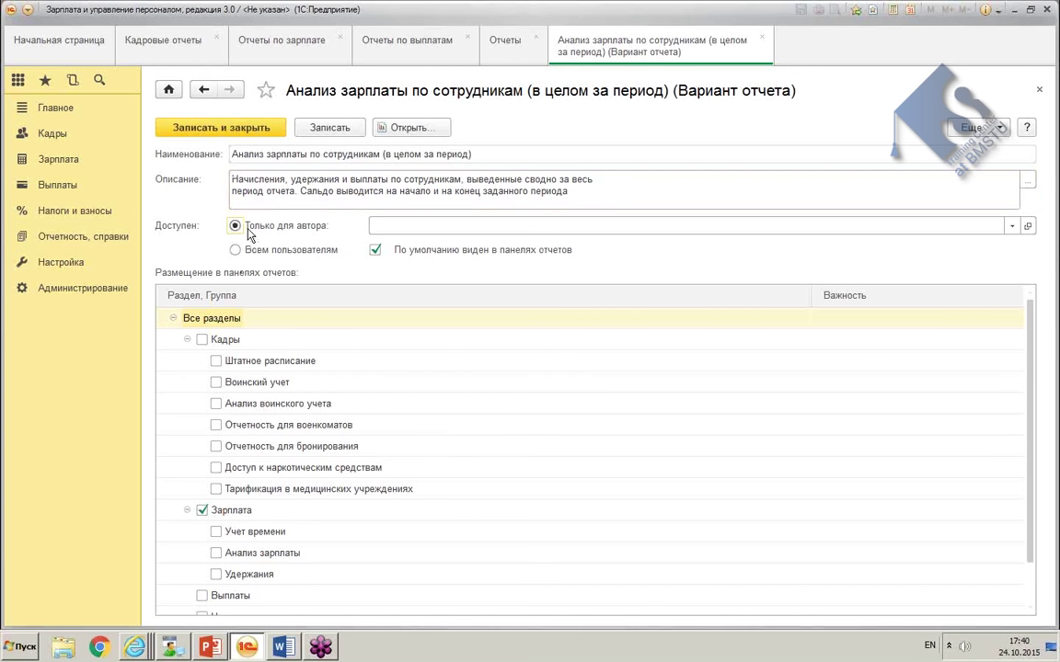
{"action": "left_click", "coordinate": [237, 250]}
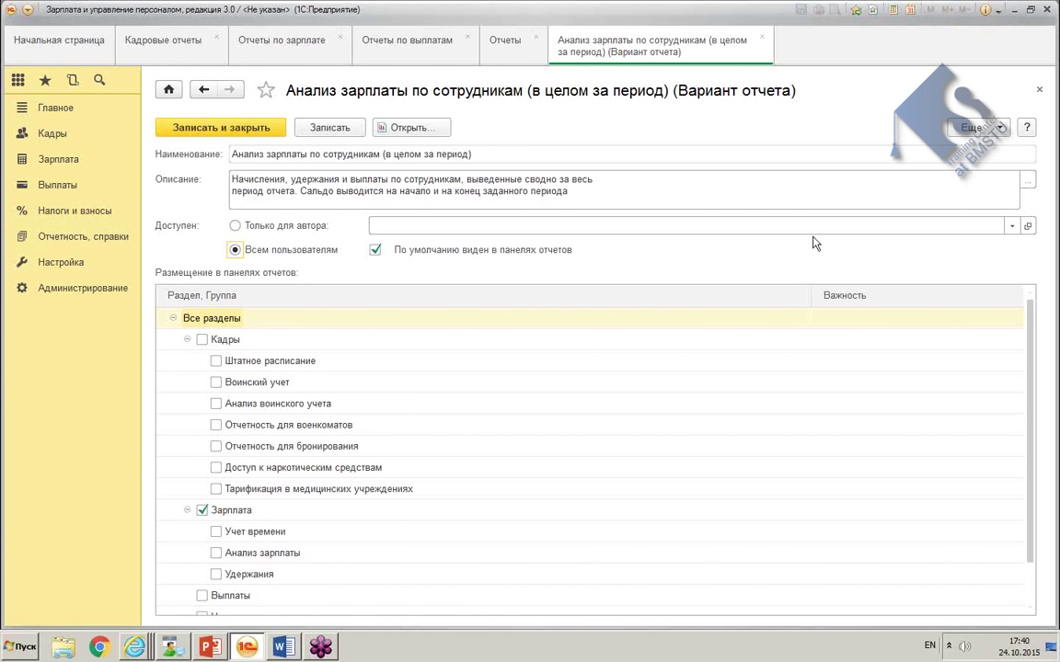
{"action": "left_click", "coordinate": [762, 39]}
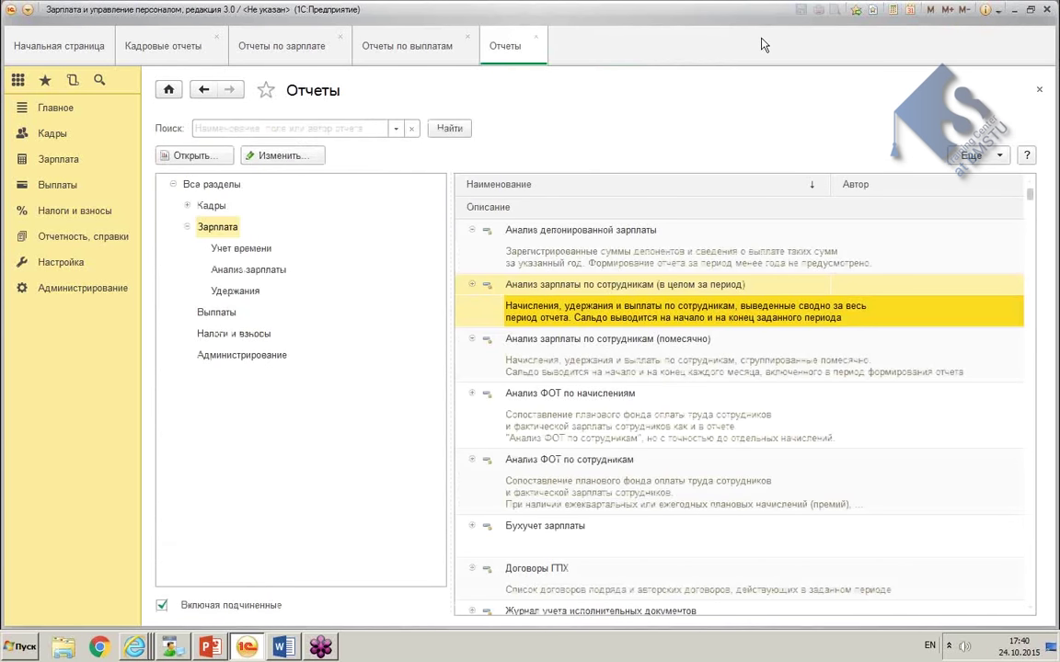
{"action": "left_click", "coordinate": [538, 39]}
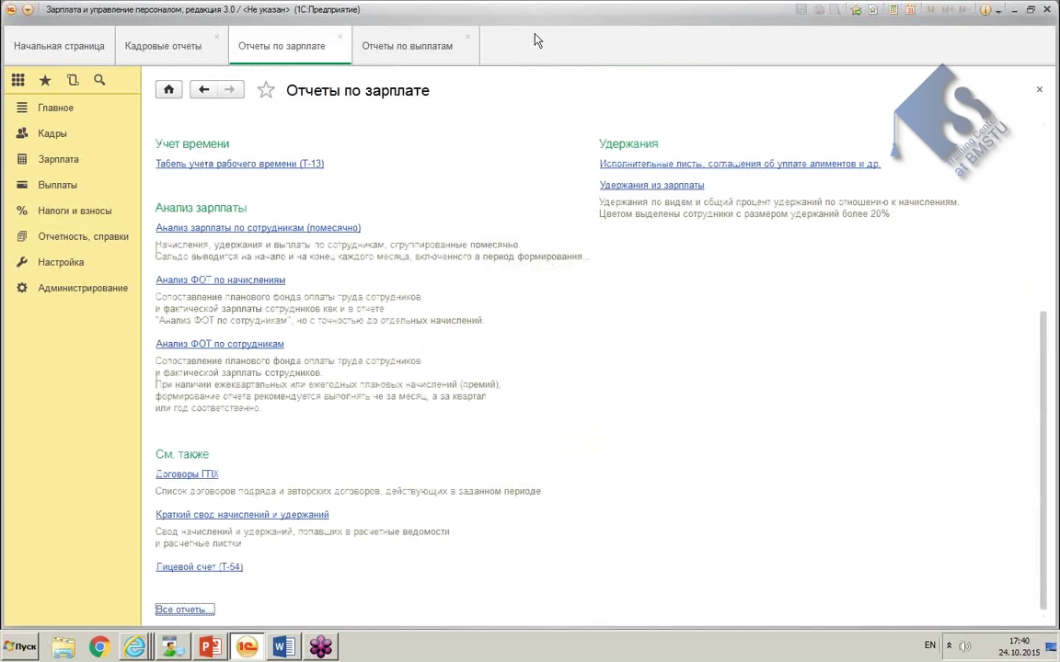
Step: View the Кадровые отчеты, Отчеты по зарплате and Отчеты по выплатам panels one after another
{"action": "left_click", "coordinate": [57, 134]}
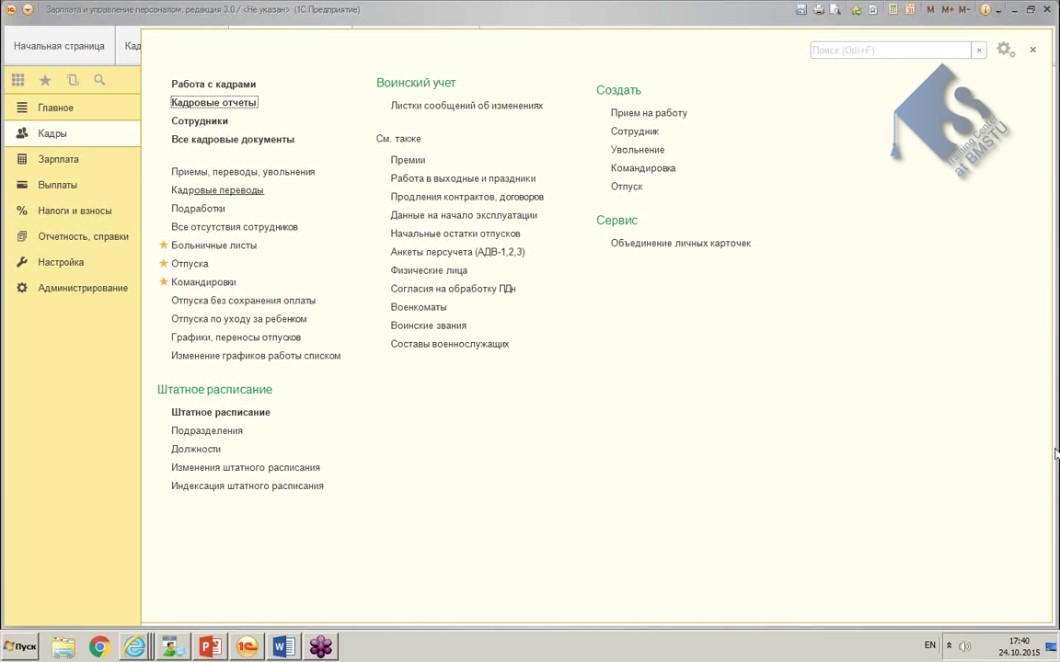
{"action": "left_click", "coordinate": [212, 104]}
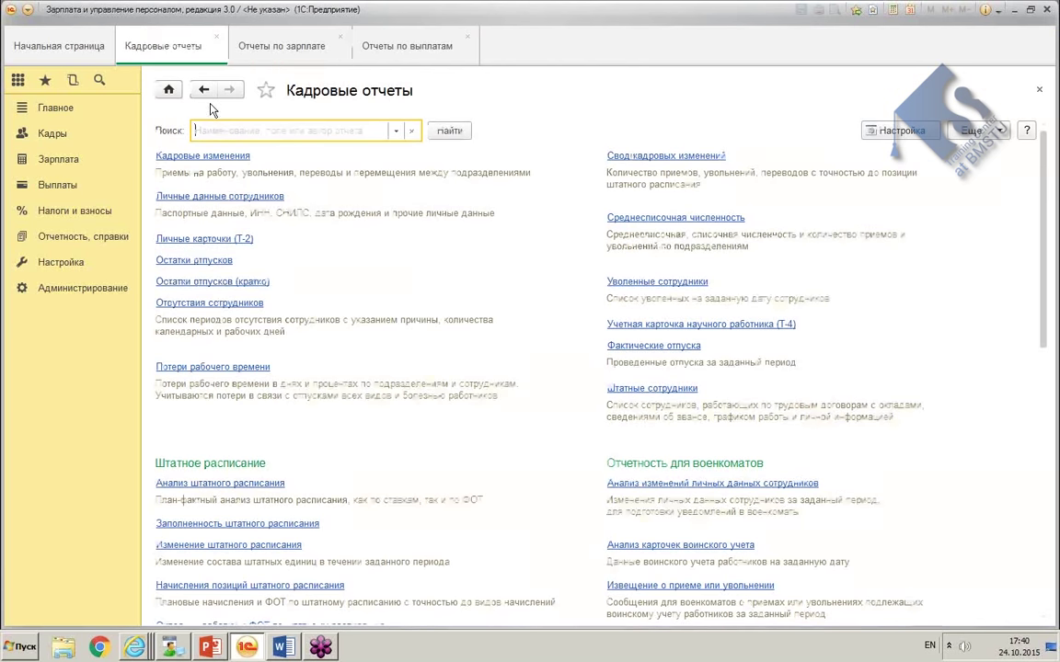
{"action": "left_click", "coordinate": [57, 162]}
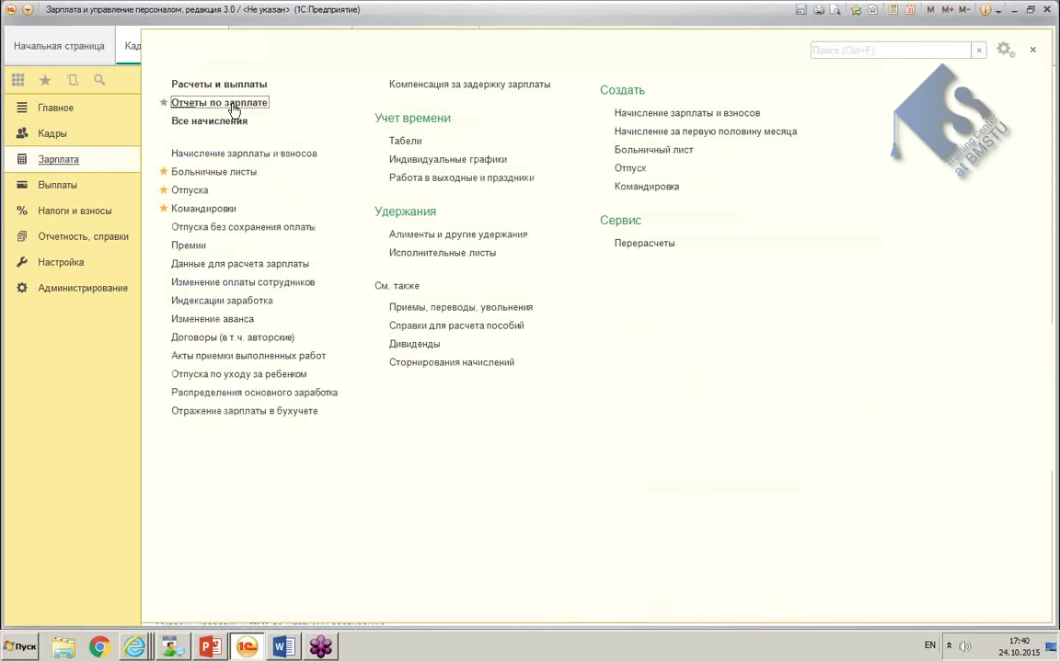
{"action": "left_click", "coordinate": [202, 103]}
{"action": "left_click", "coordinate": [57, 186]}
{"action": "left_click", "coordinate": [267, 103]}
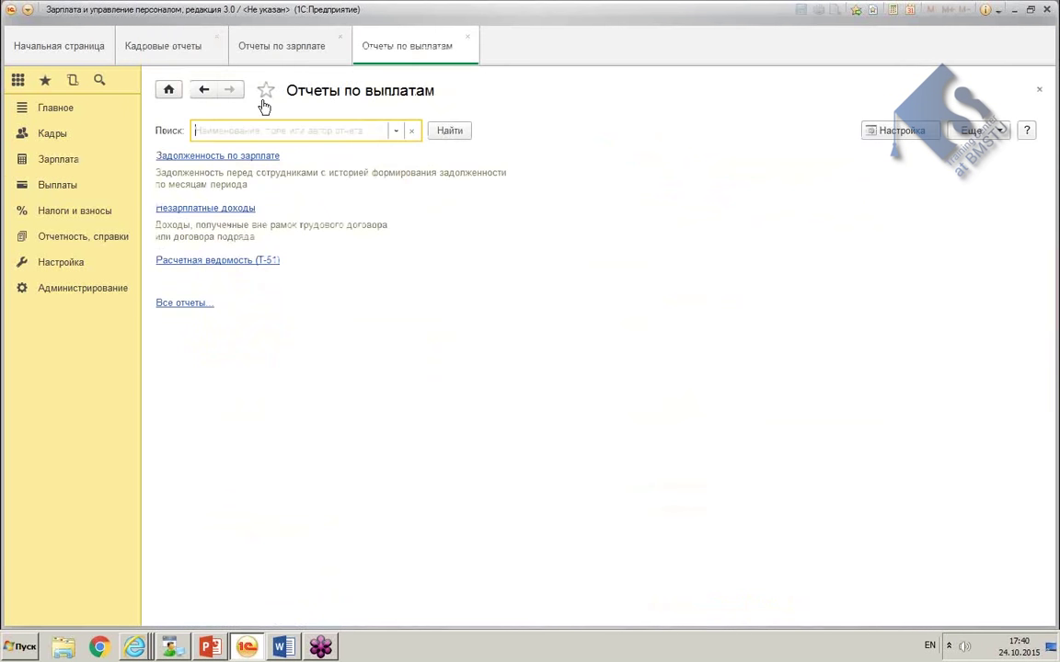
Step: Put the Кадровые отчеты panel into settings mode and look through the reports that can be enabled there
{"action": "left_click", "coordinate": [50, 134]}
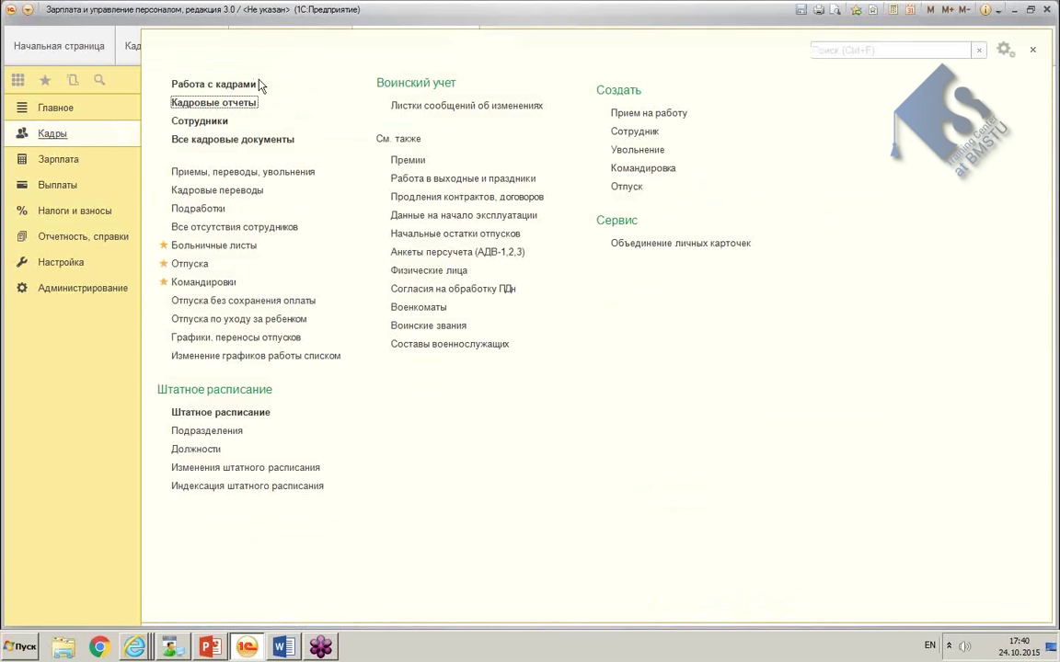
{"action": "left_click", "coordinate": [214, 102]}
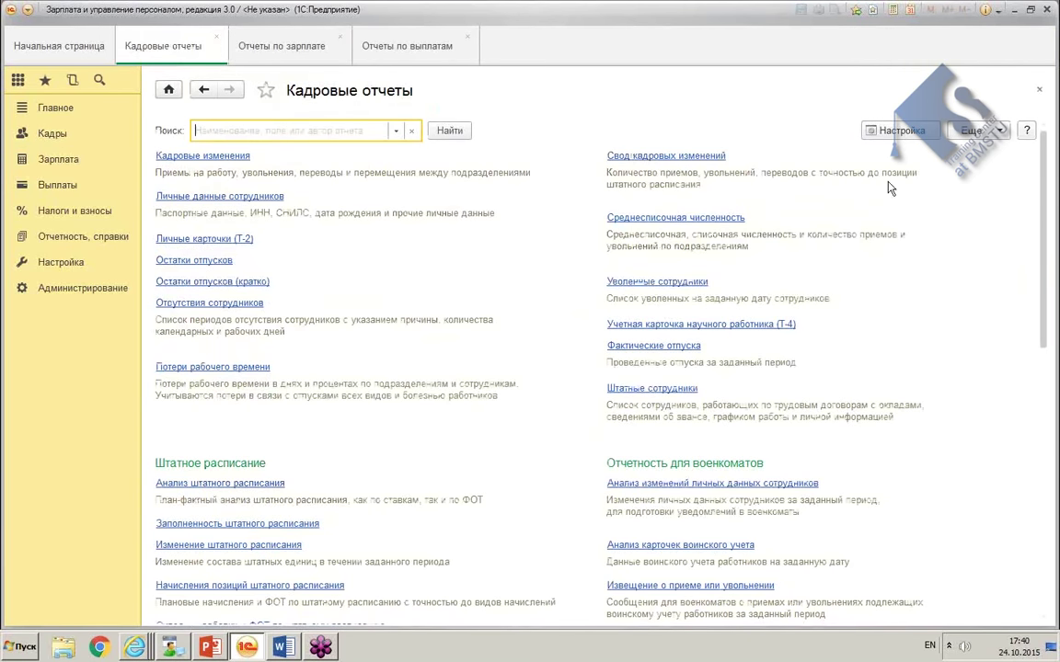
{"action": "left_click", "coordinate": [893, 133]}
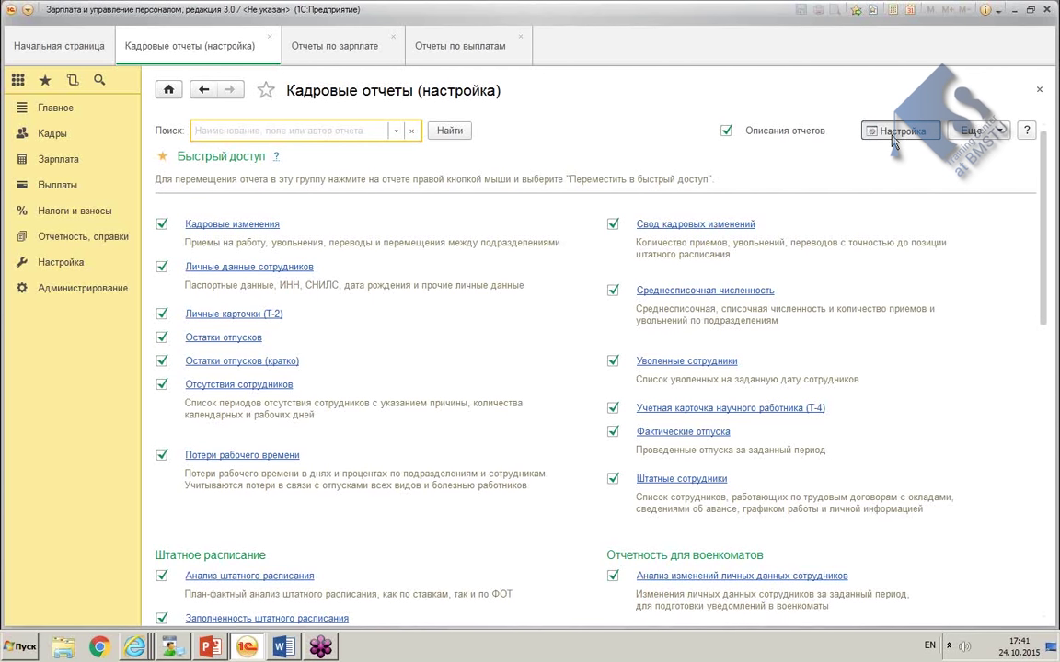
{"action": "scroll", "coordinate": [901, 322], "scroll_direction": "down", "scroll_amount": 15}
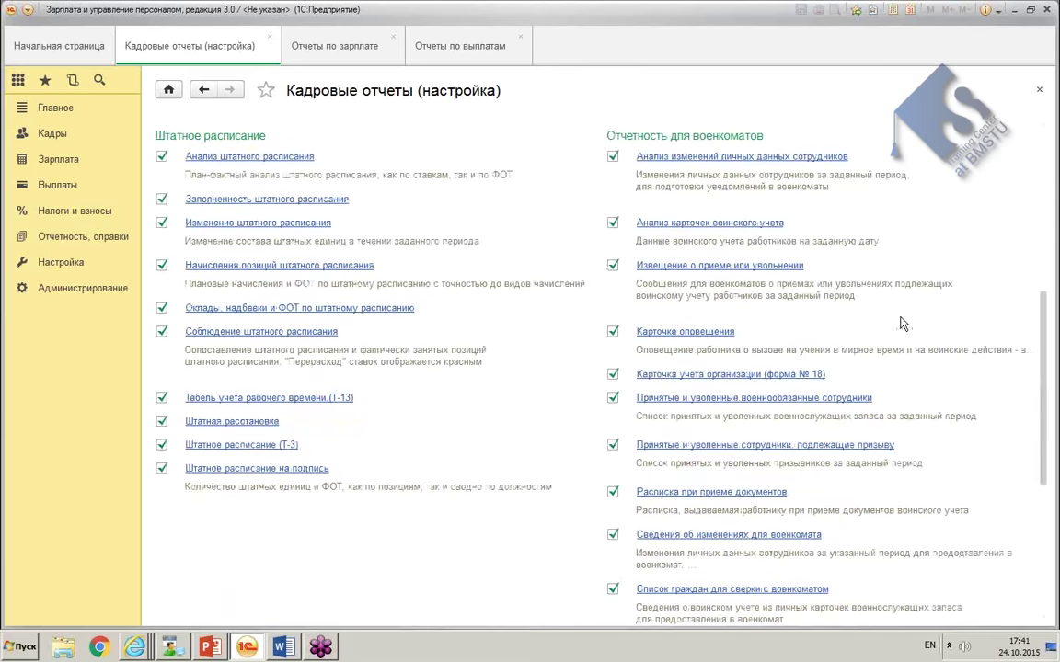
{"action": "scroll", "coordinate": [901, 322], "scroll_direction": "up", "scroll_amount": 15}
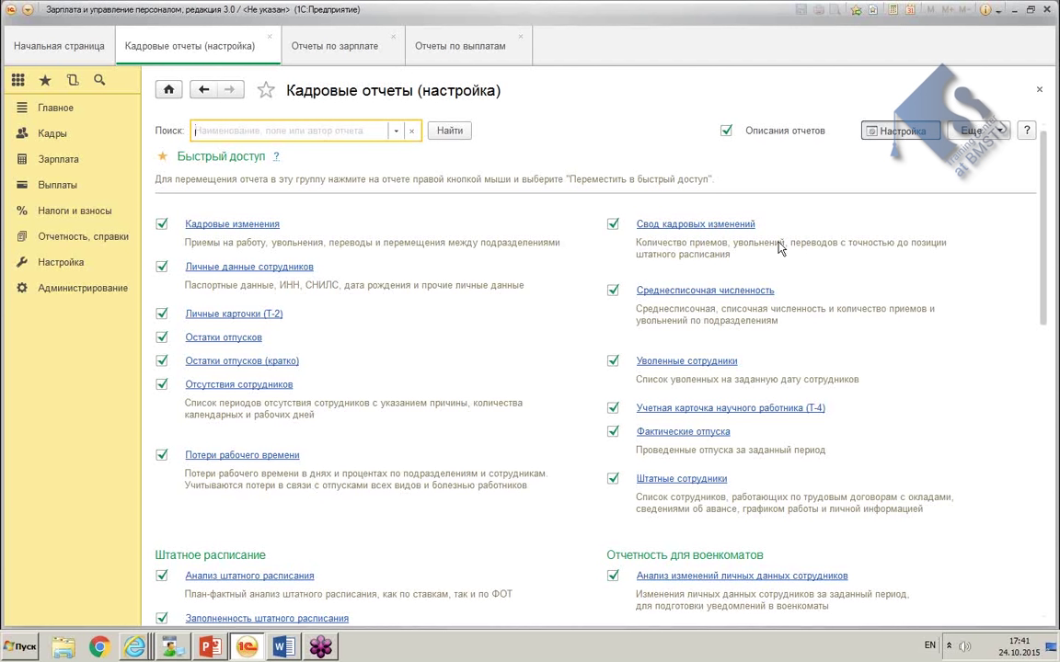
Step: Hide the report descriptions on the Кадровые отчеты panel, look through the compact list and show the descriptions again
{"action": "left_click", "coordinate": [726, 134]}
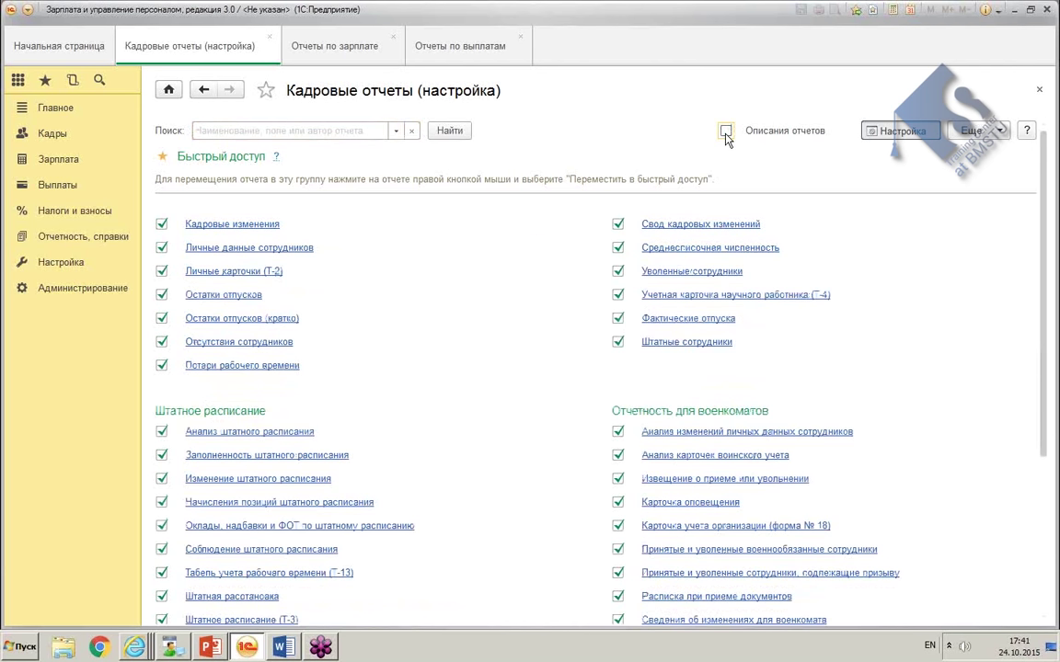
{"action": "scroll", "coordinate": [915, 376], "scroll_direction": "down", "scroll_amount": 5}
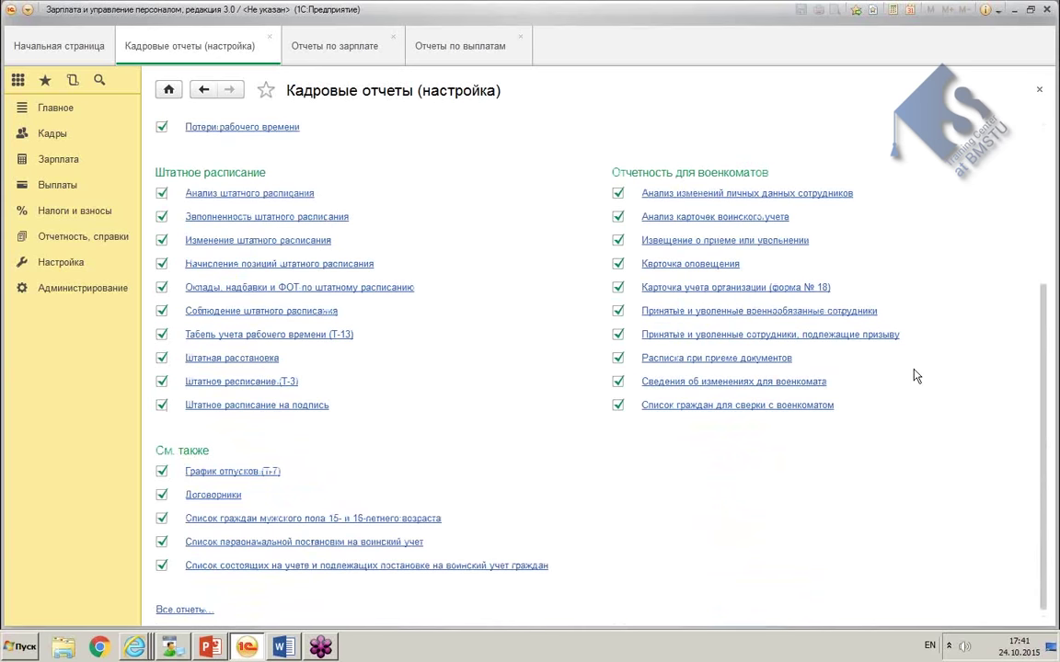
{"action": "scroll", "coordinate": [915, 375], "scroll_direction": "up", "scroll_amount": 5}
{"action": "scroll", "coordinate": [915, 375], "scroll_direction": "down", "scroll_amount": 5}
{"action": "scroll", "coordinate": [915, 375], "scroll_direction": "up", "scroll_amount": 5}
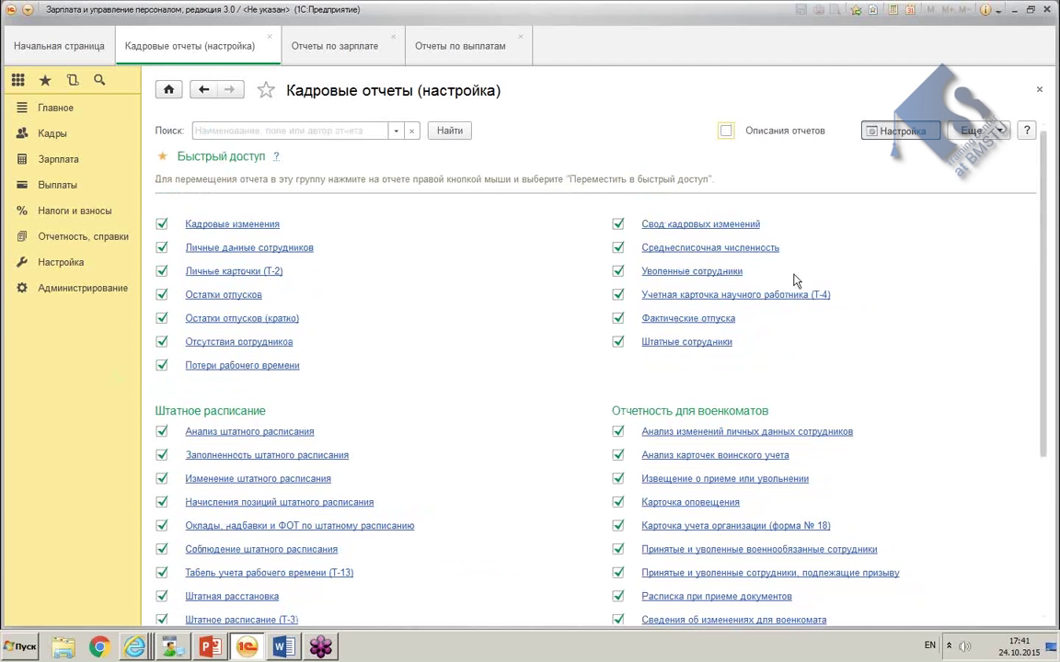
{"action": "left_click", "coordinate": [726, 132]}
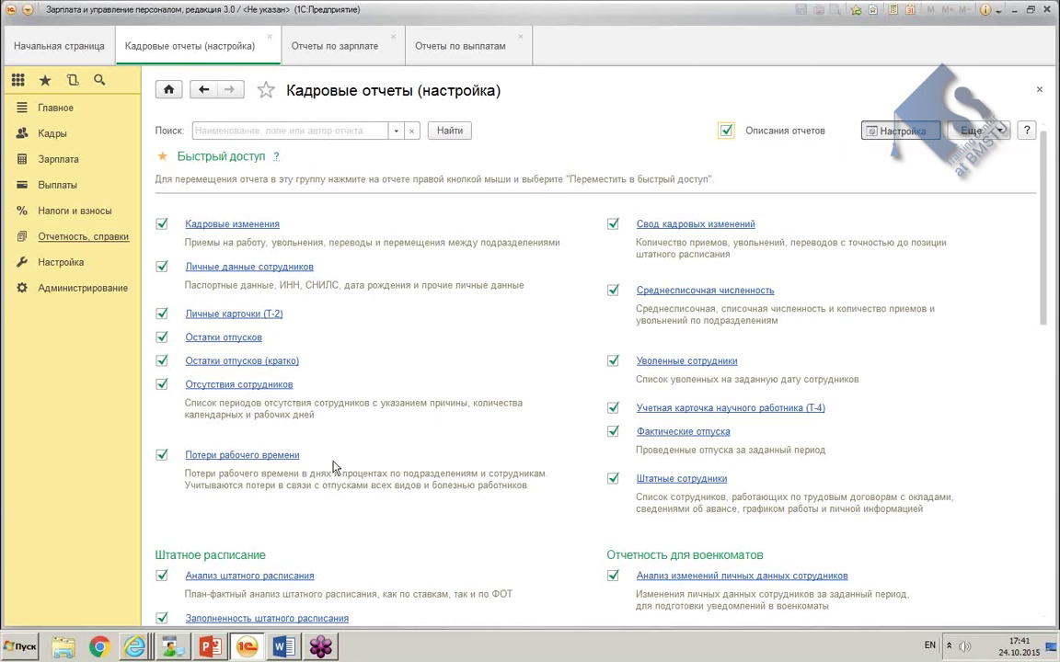
Step: Examine which reports are enabled in each group of the Кадровые отчеты settings, down to См. также
{"action": "scroll", "coordinate": [459, 378], "scroll_direction": "down", "scroll_amount": 5}
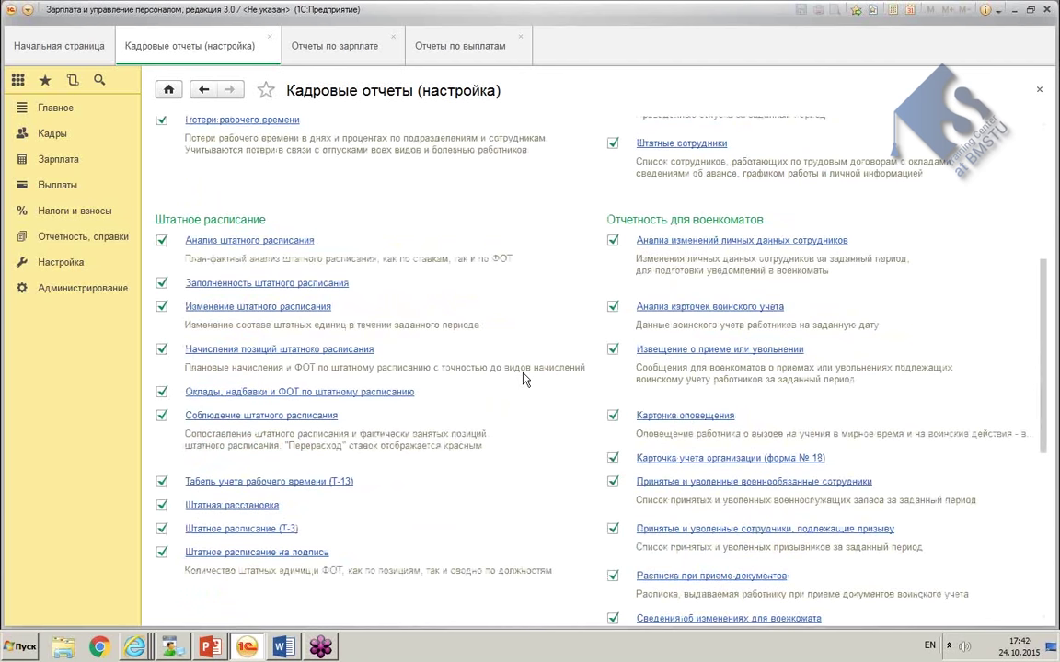
{"action": "scroll", "coordinate": [525, 379], "scroll_direction": "down", "scroll_amount": 5}
{"action": "scroll", "coordinate": [524, 378], "scroll_direction": "up", "scroll_amount": 10}
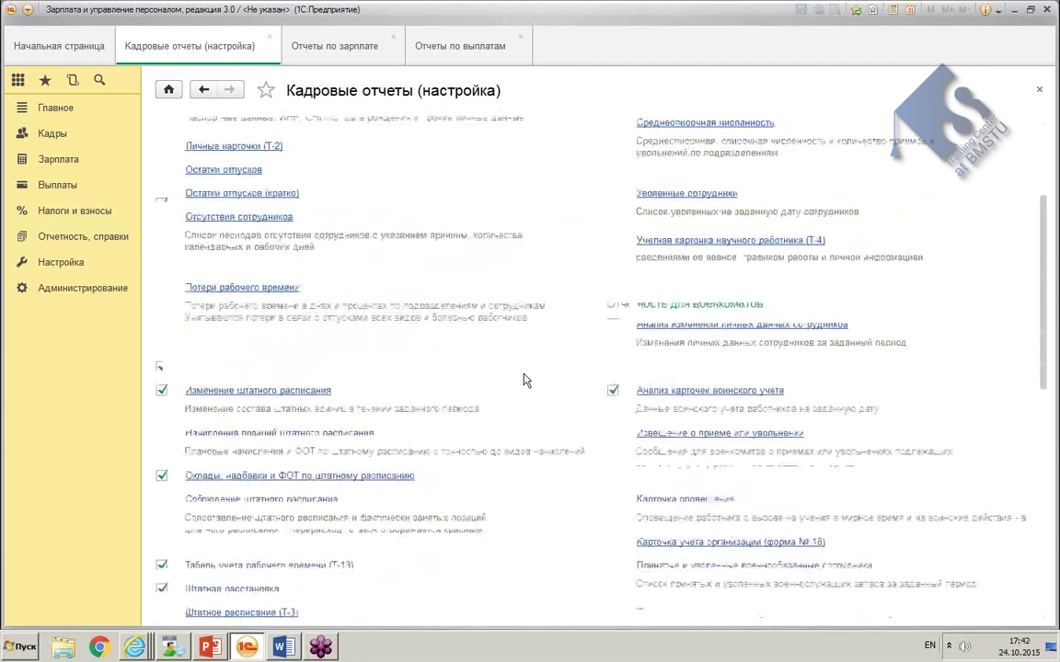
{"action": "scroll", "coordinate": [524, 379], "scroll_direction": "down", "scroll_amount": 10}
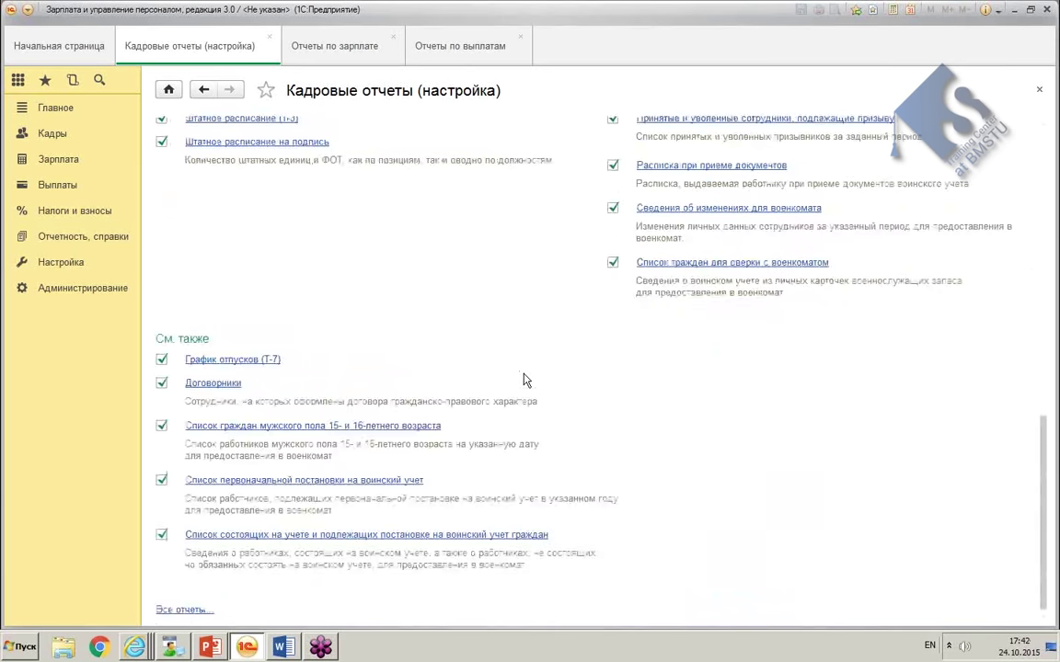
{"action": "scroll", "coordinate": [527, 442], "scroll_direction": "up", "scroll_amount": 6}
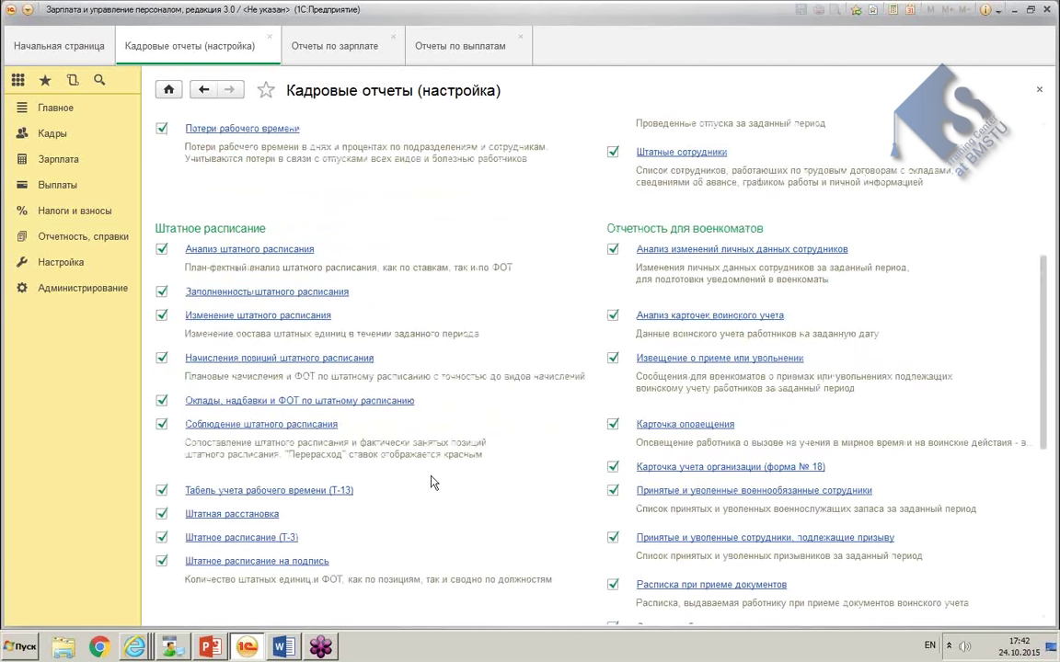
{"action": "scroll", "coordinate": [446, 552], "scroll_direction": "up", "scroll_amount": 5}
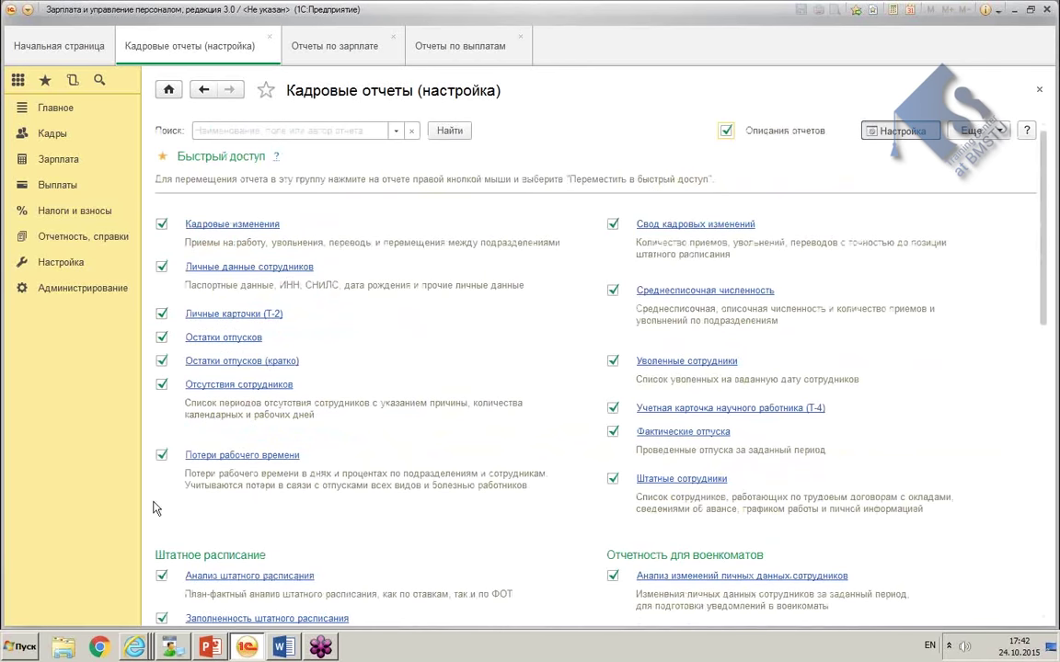
Step: Reopen the Кадровые отчеты panel from the Кадры section and look through its report groups
{"action": "left_click", "coordinate": [53, 136]}
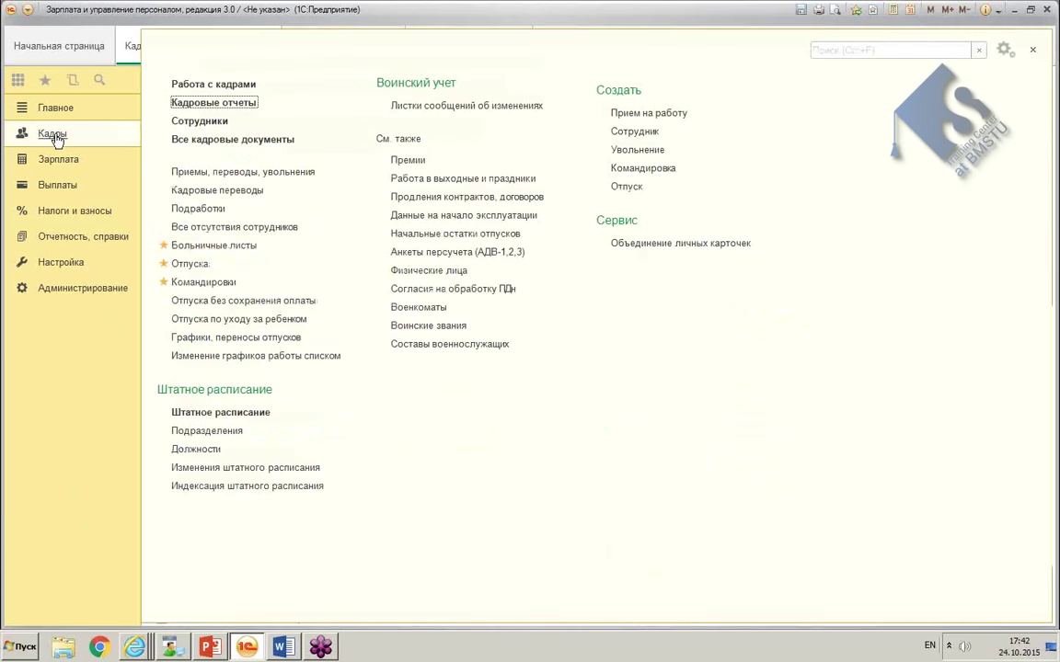
{"action": "left_click", "coordinate": [208, 101]}
{"action": "scroll", "coordinate": [464, 336], "scroll_direction": "down", "scroll_amount": 6}
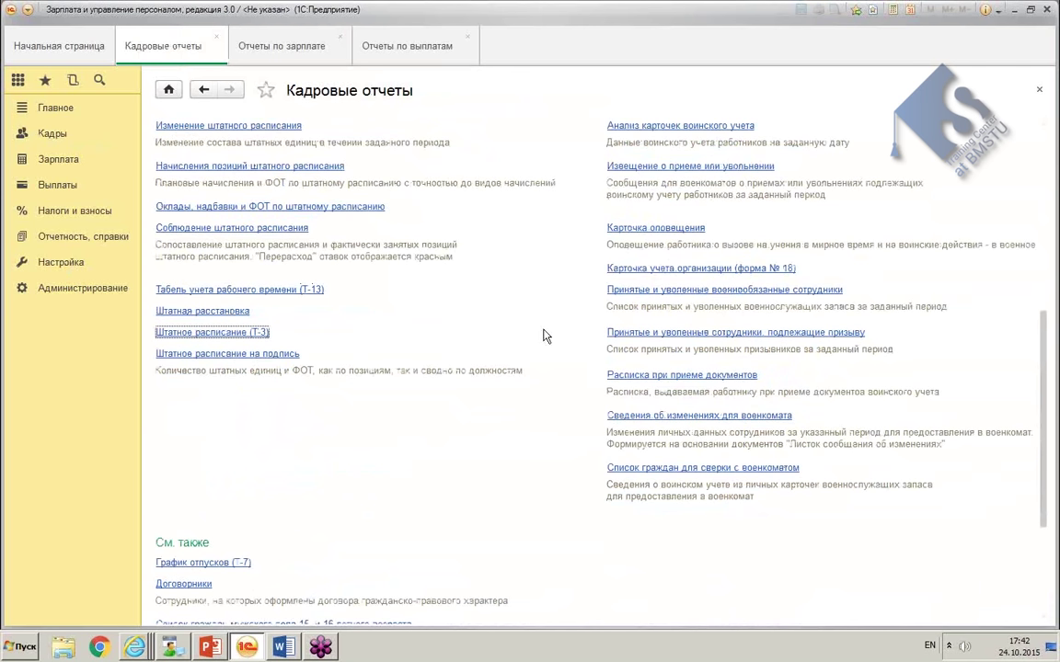
{"action": "scroll", "coordinate": [436, 214], "scroll_direction": "up", "scroll_amount": 6}
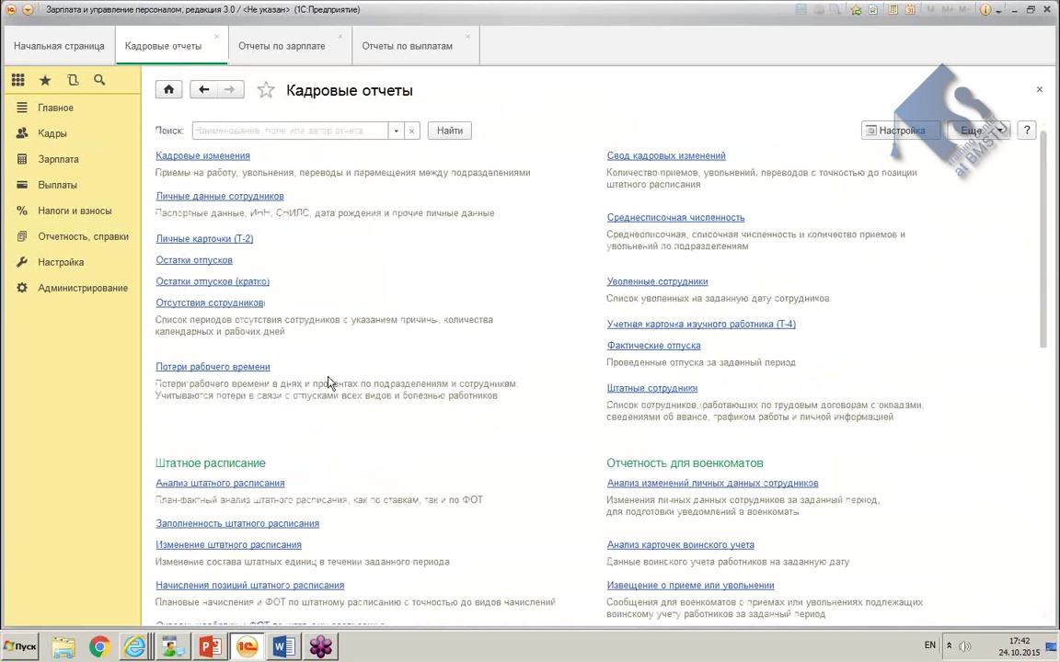
Step: Put the Кадровые отчеты panel into settings mode and move Табель учета рабочего времени (Т-13) to Быстрый доступ
{"action": "left_click", "coordinate": [890, 133]}
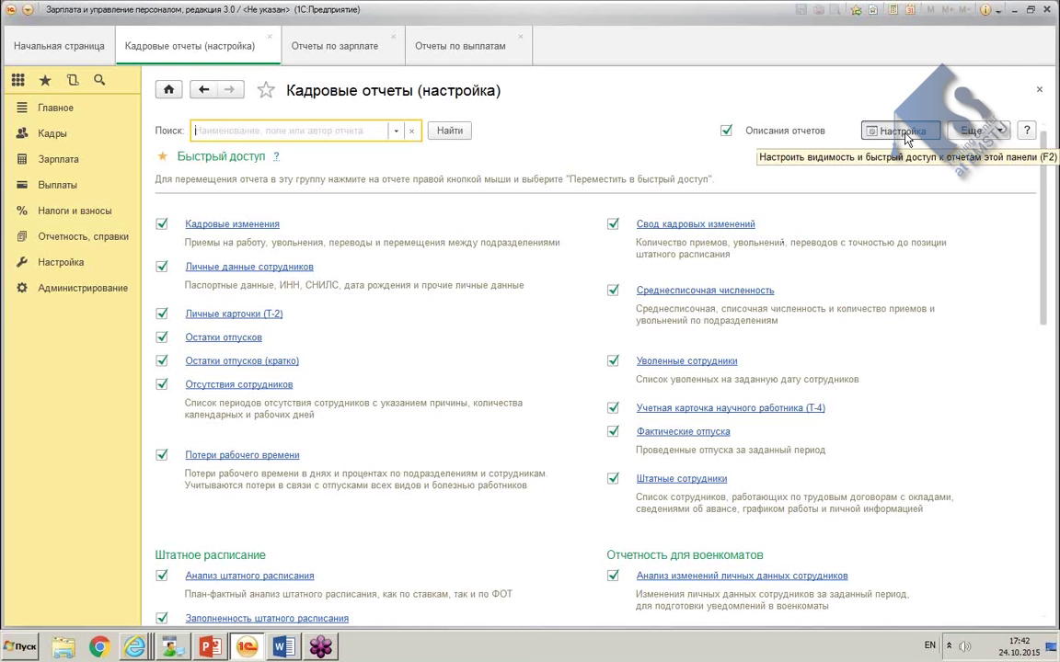
{"action": "scroll", "coordinate": [433, 354], "scroll_direction": "down", "scroll_amount": 10}
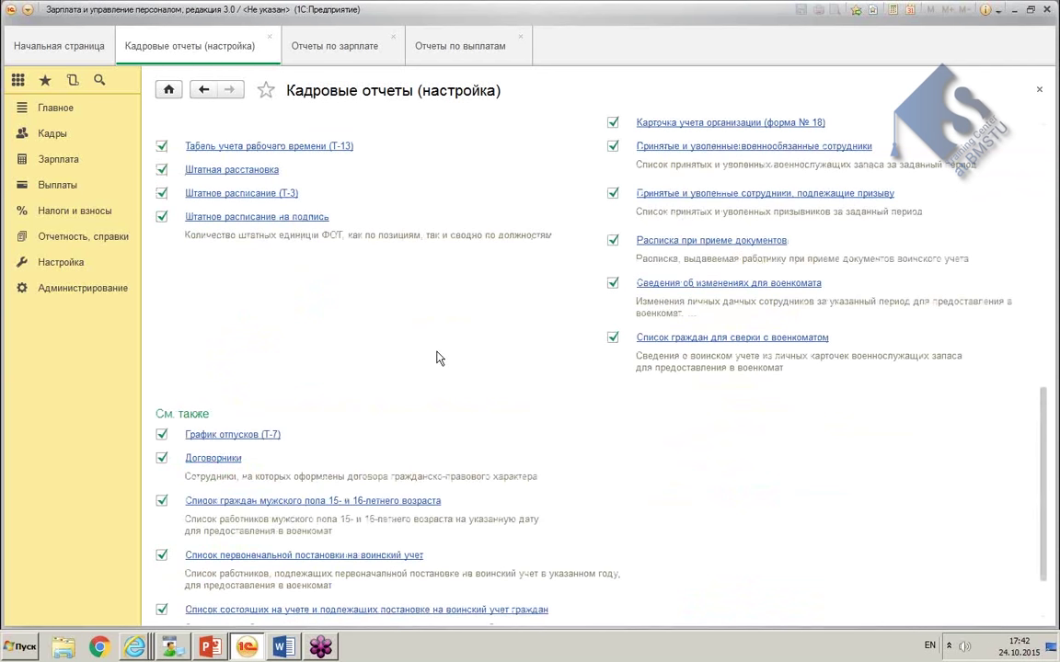
{"action": "scroll", "coordinate": [438, 357], "scroll_direction": "up", "scroll_amount": 5}
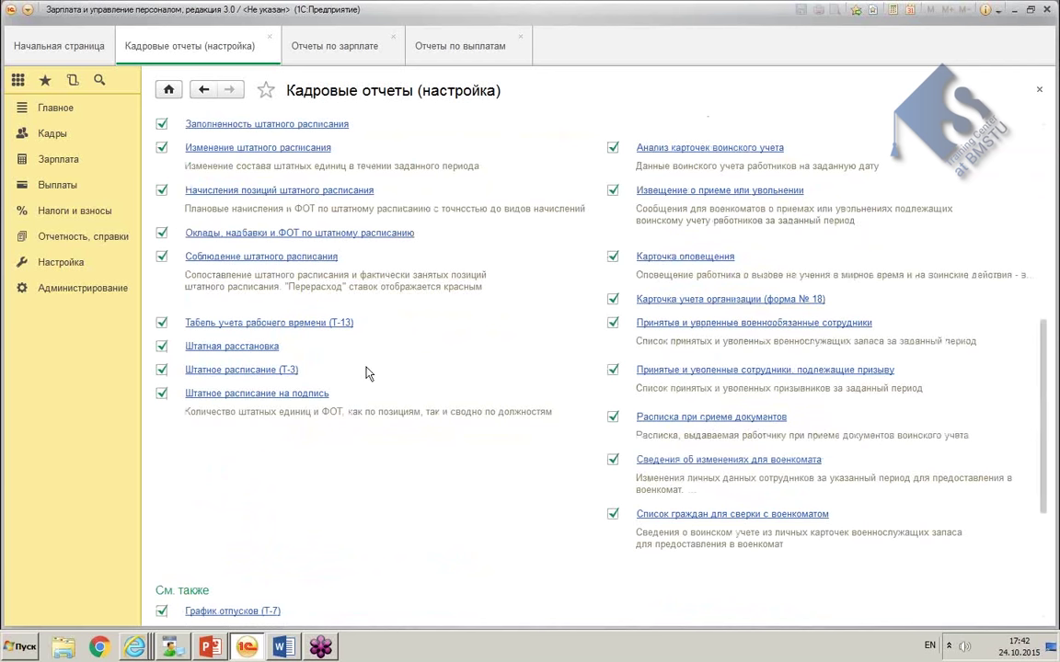
{"action": "right_click", "coordinate": [304, 320]}
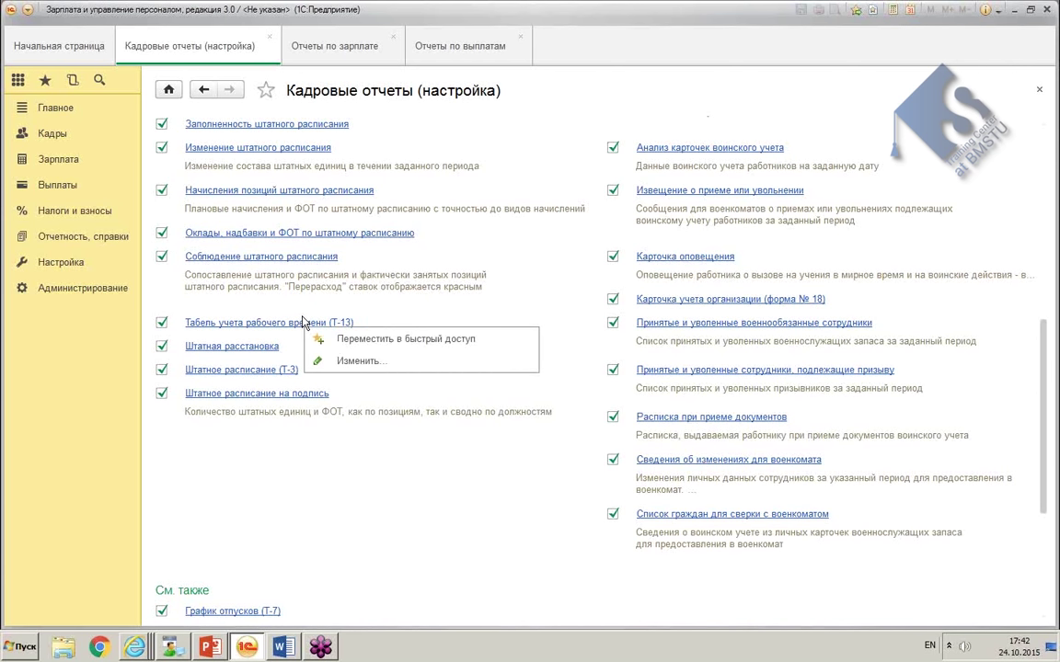
{"action": "left_click", "coordinate": [429, 339]}
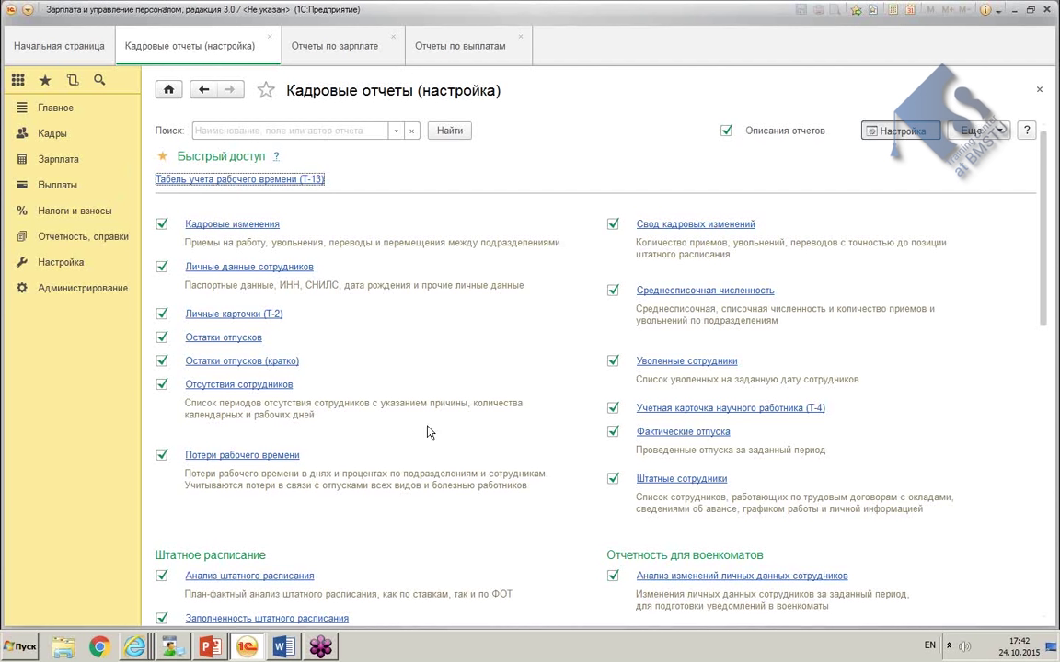
Step: Move the Личные данные сотрудников report to Быстрый доступ and leave the panel's settings mode
{"action": "right_click", "coordinate": [261, 270]}
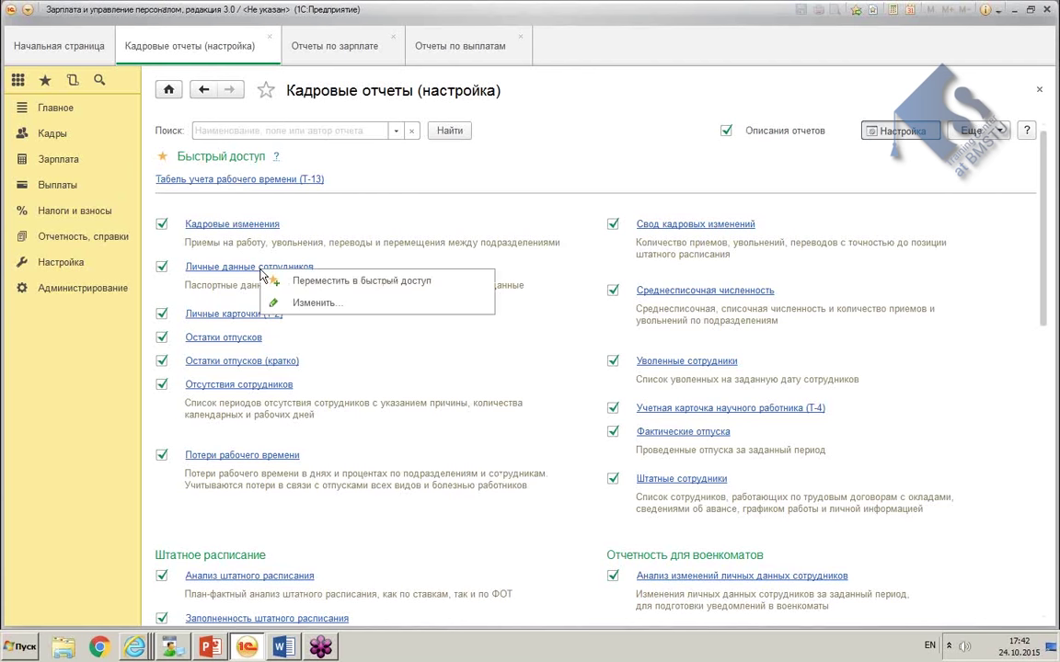
{"action": "left_click", "coordinate": [320, 289]}
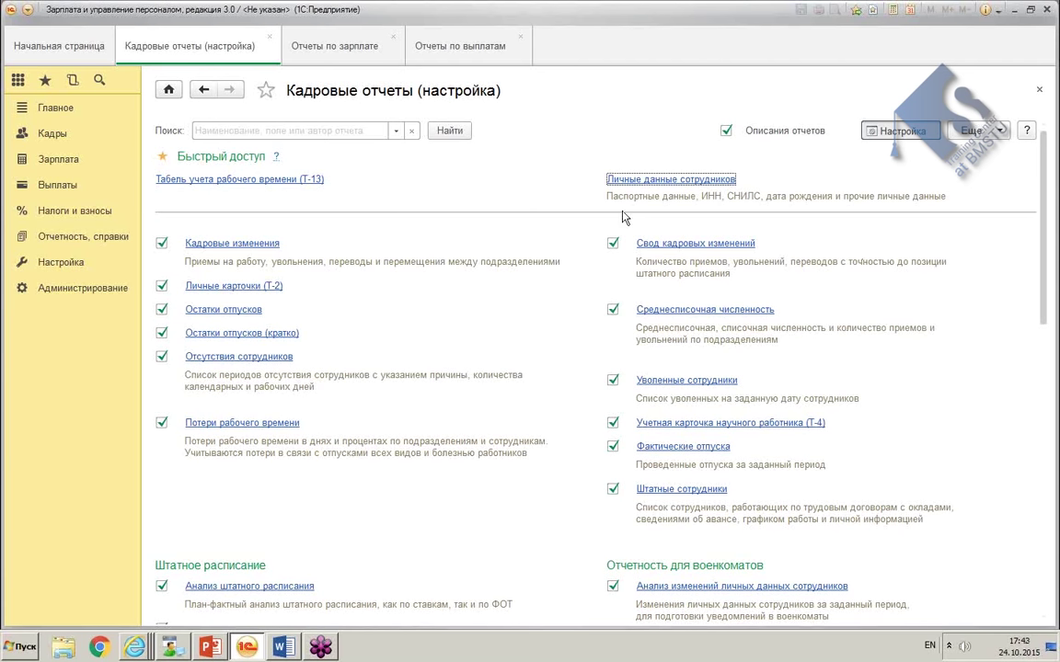
{"action": "left_click", "coordinate": [887, 130]}
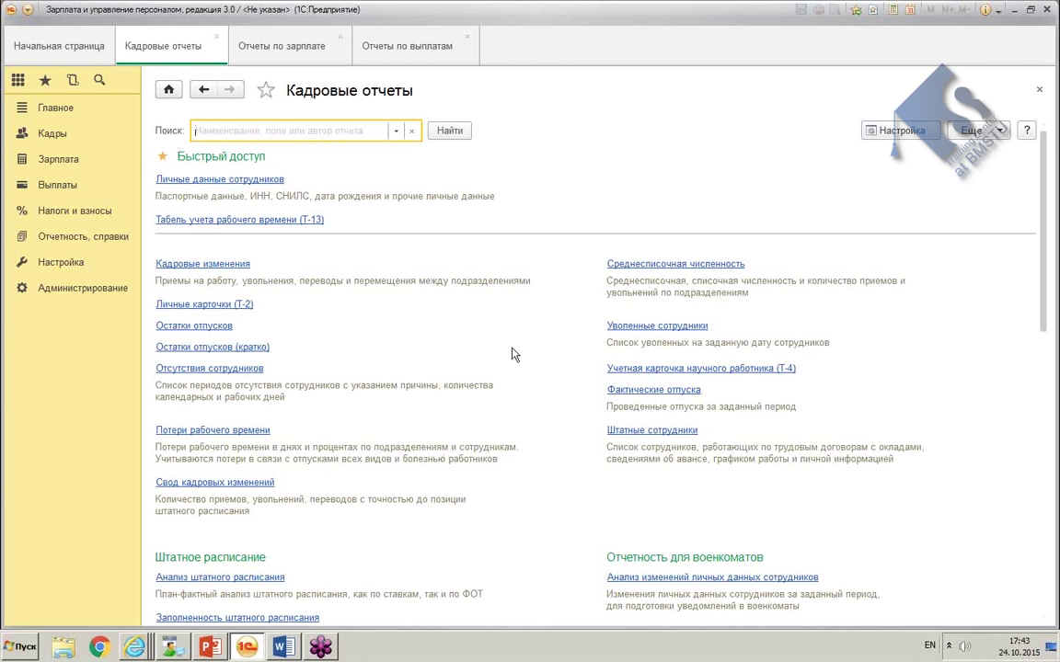
Step: Open Кадровые отчеты from the Кадры section again and look through the rearranged panel from beginning to end
{"action": "left_click", "coordinate": [61, 160]}
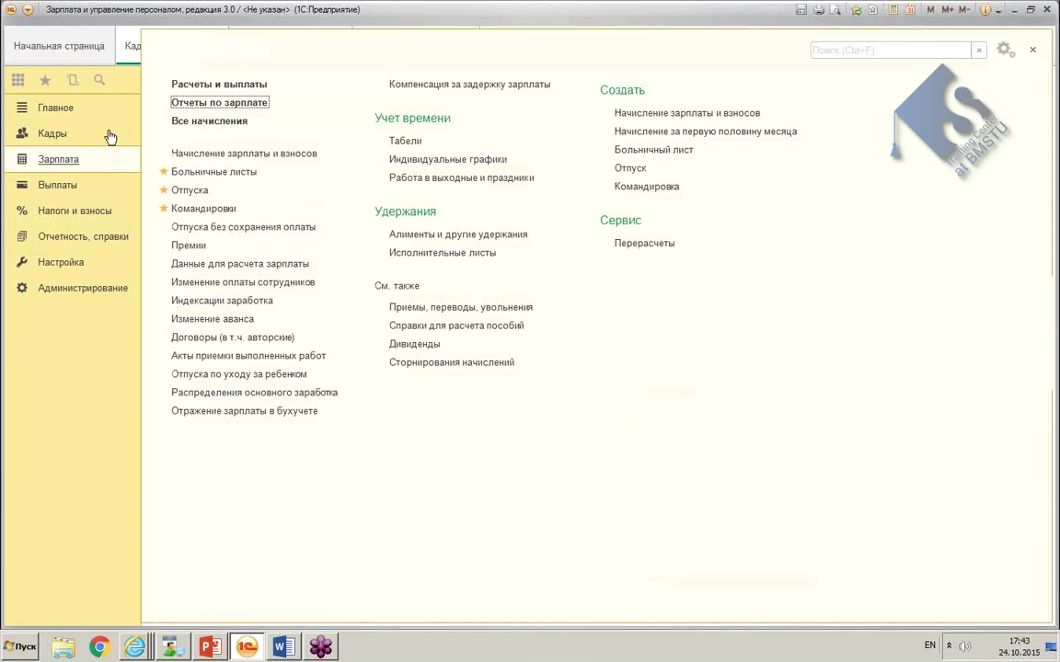
{"action": "left_click", "coordinate": [57, 134]}
{"action": "left_click", "coordinate": [222, 105]}
{"action": "scroll", "coordinate": [428, 389], "scroll_direction": "down", "scroll_amount": 10}
{"action": "scroll", "coordinate": [428, 388], "scroll_direction": "up", "scroll_amount": 10}
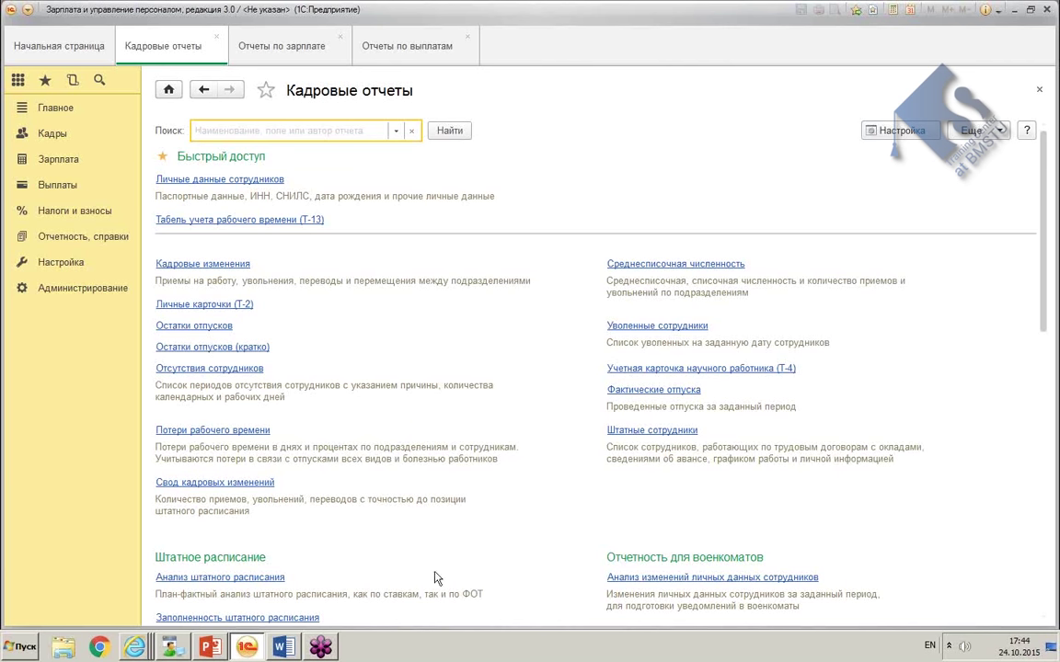
Step: Open the Личные данные сотрудников report from Быстрый доступ, generate it and dismiss the completion notification
{"action": "left_click", "coordinate": [183, 181]}
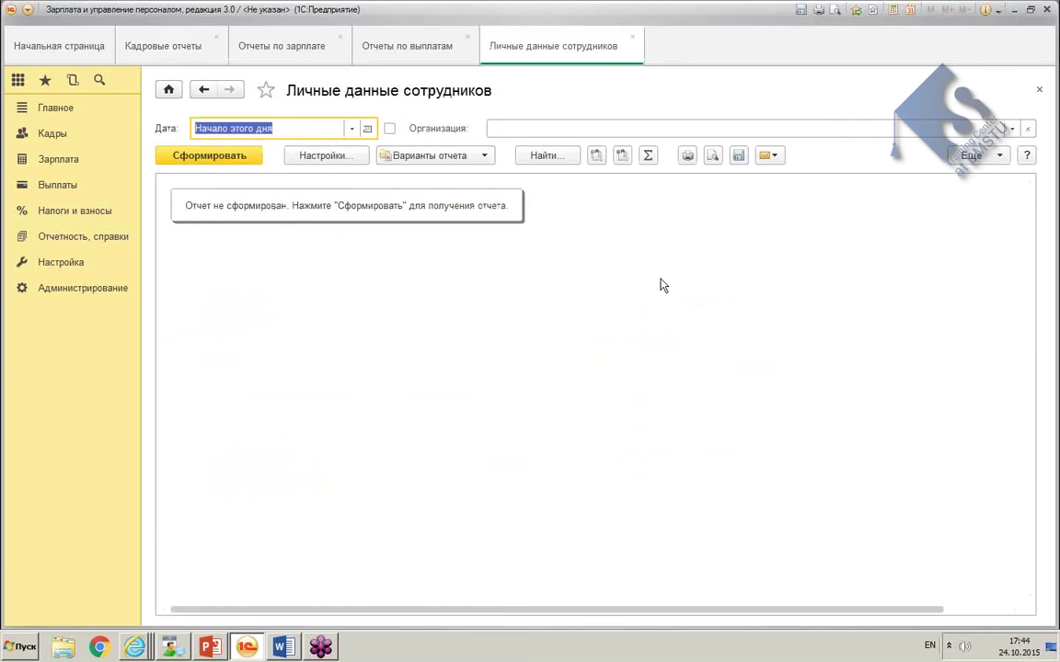
{"action": "left_click", "coordinate": [198, 154]}
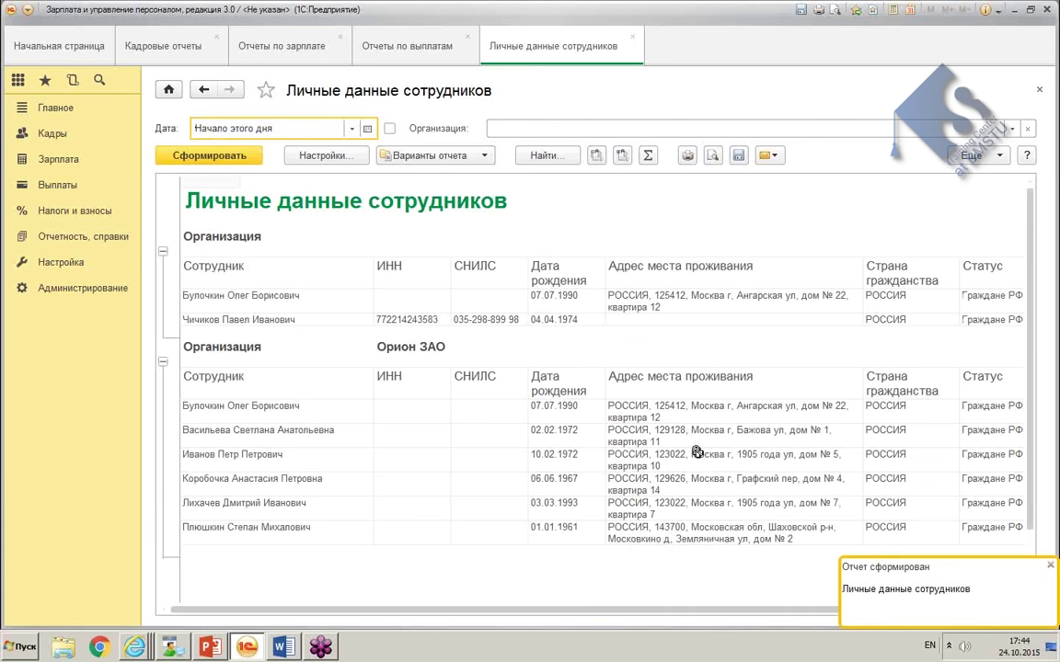
{"action": "left_click", "coordinate": [1050, 567]}
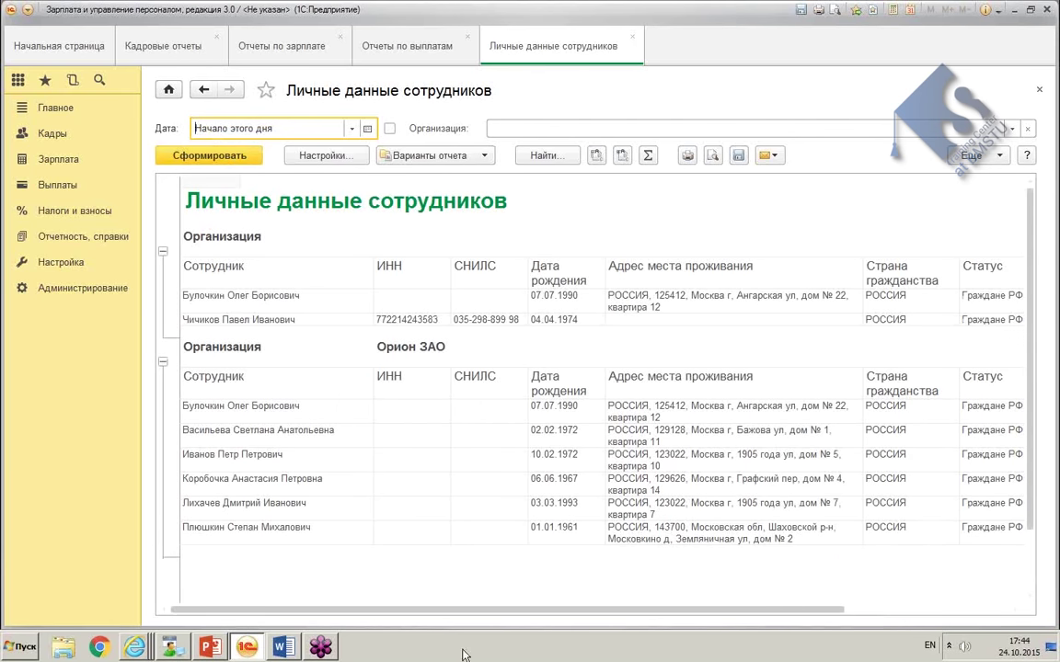
Step: Examine the columns of the Личные данные сотрудников report, from Сотрудник, ИНН and СНИЛС across to Юбилей and День рождения
{"action": "mouse_move", "coordinate": [245, 610]}
{"action": "left_mouse_down"}
{"action": "mouse_move", "coordinate": [555, 603]}
{"action": "mouse_move", "coordinate": [253, 619]}
{"action": "left_mouse_up"}
{"action": "left_click_drag", "start_coordinate": [211, 265], "coordinate": [219, 517]}
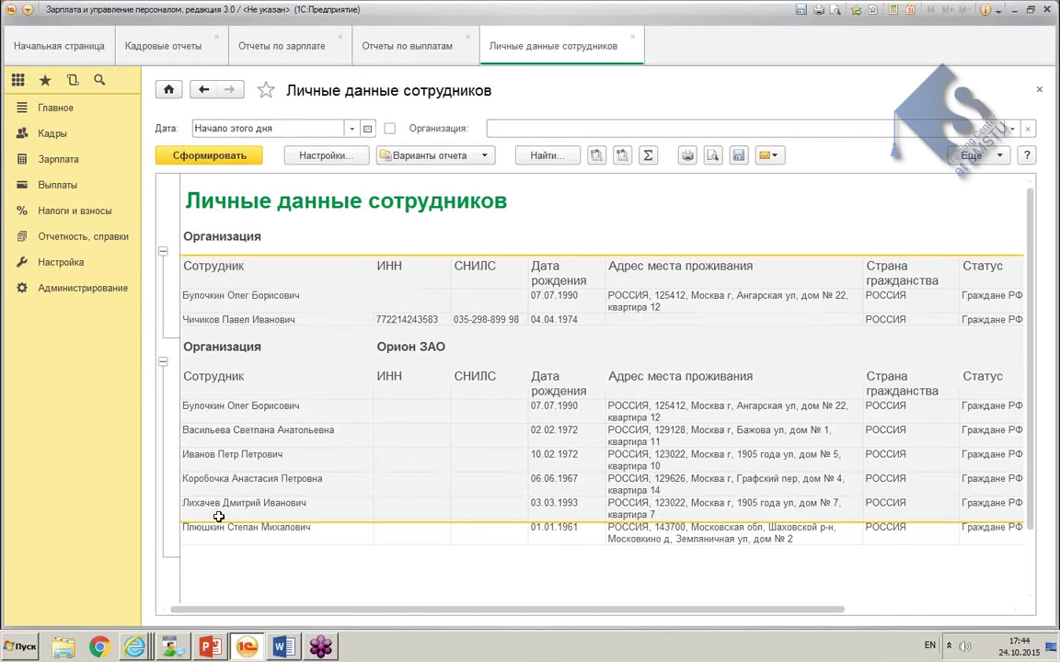
{"action": "left_click", "coordinate": [382, 296]}
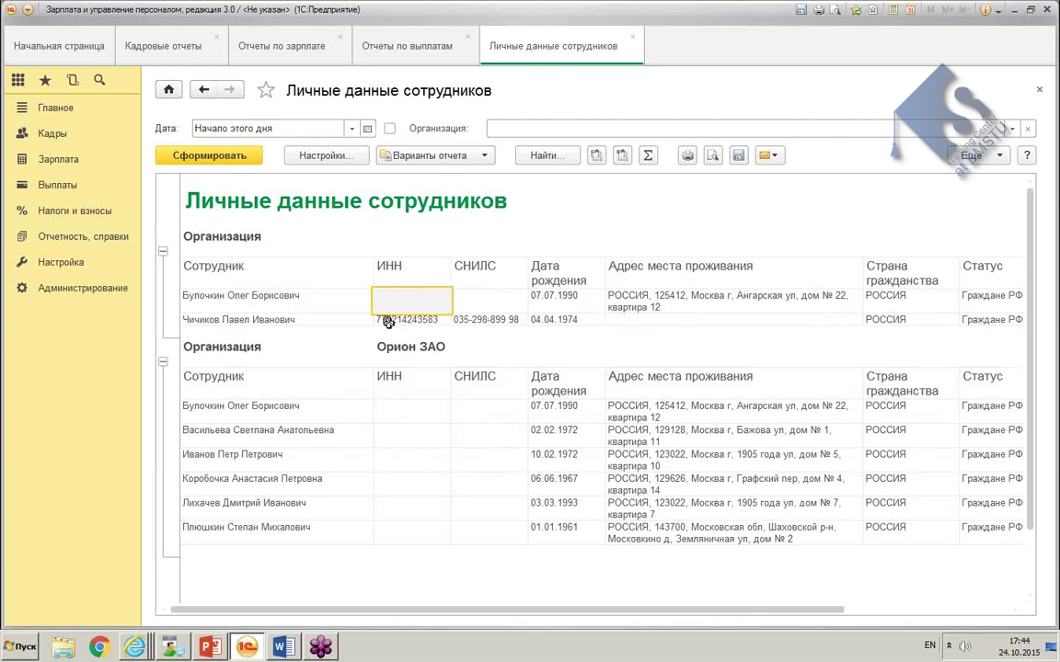
{"action": "left_click", "coordinate": [387, 321]}
{"action": "left_click", "coordinate": [469, 318]}
{"action": "left_click_drag", "start_coordinate": [302, 610], "coordinate": [551, 608]}
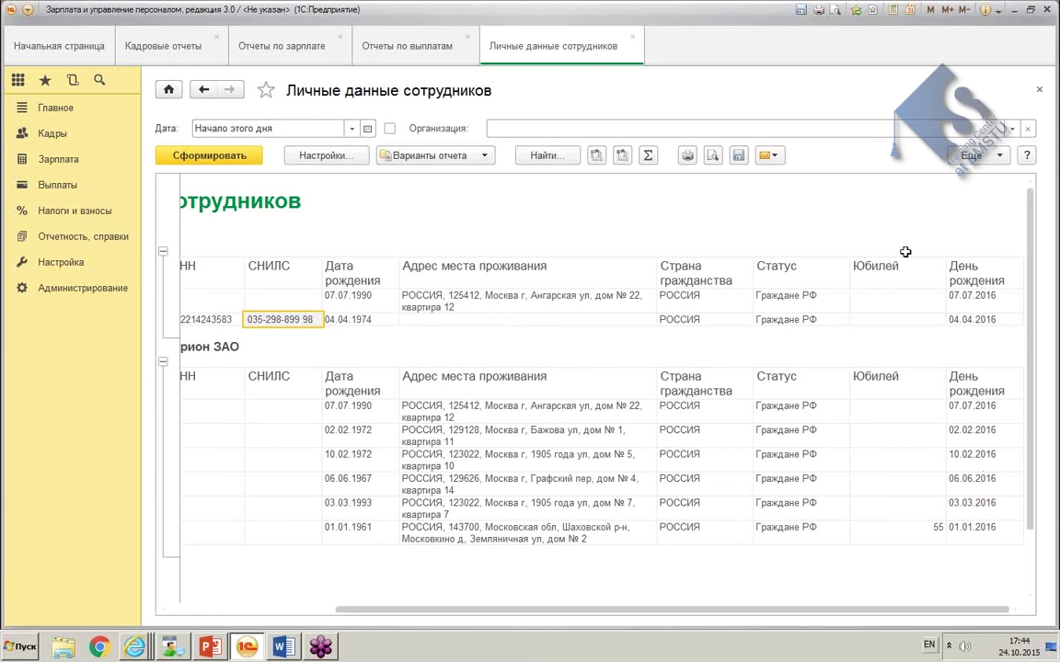
{"action": "left_click", "coordinate": [888, 534]}
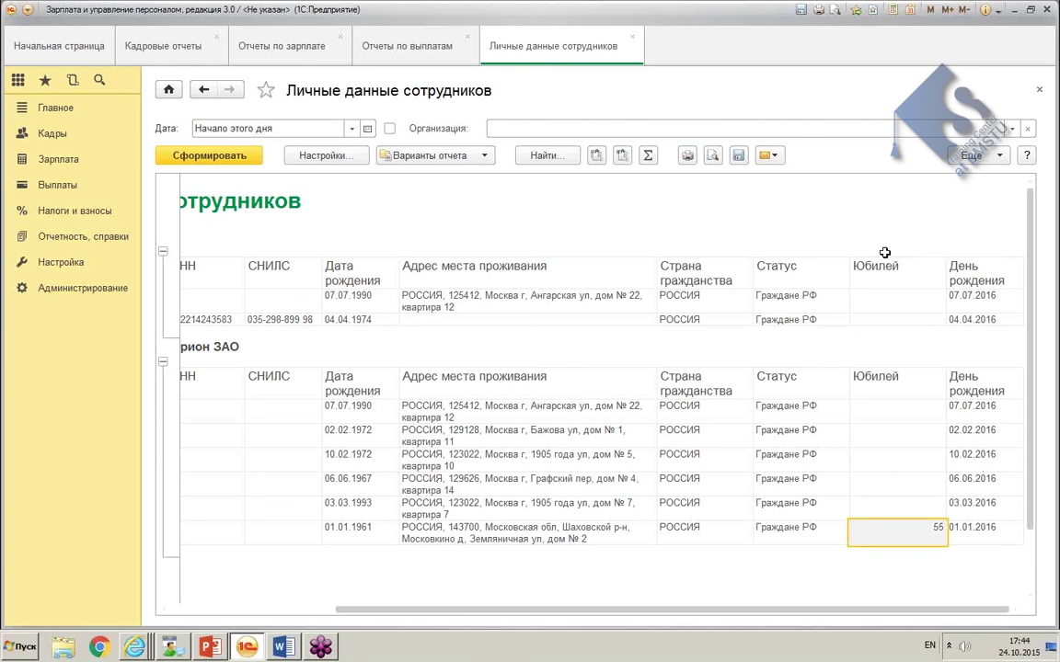
{"action": "left_click_drag", "start_coordinate": [583, 611], "coordinate": [644, 610]}
Step: Launch the infobase Зарплата и Управление персоналом ред. 2.5 in 1С:Предприятие and log in as Полные права
{"action": "left_click", "coordinate": [19, 648]}
{"action": "left_click", "coordinate": [57, 231]}
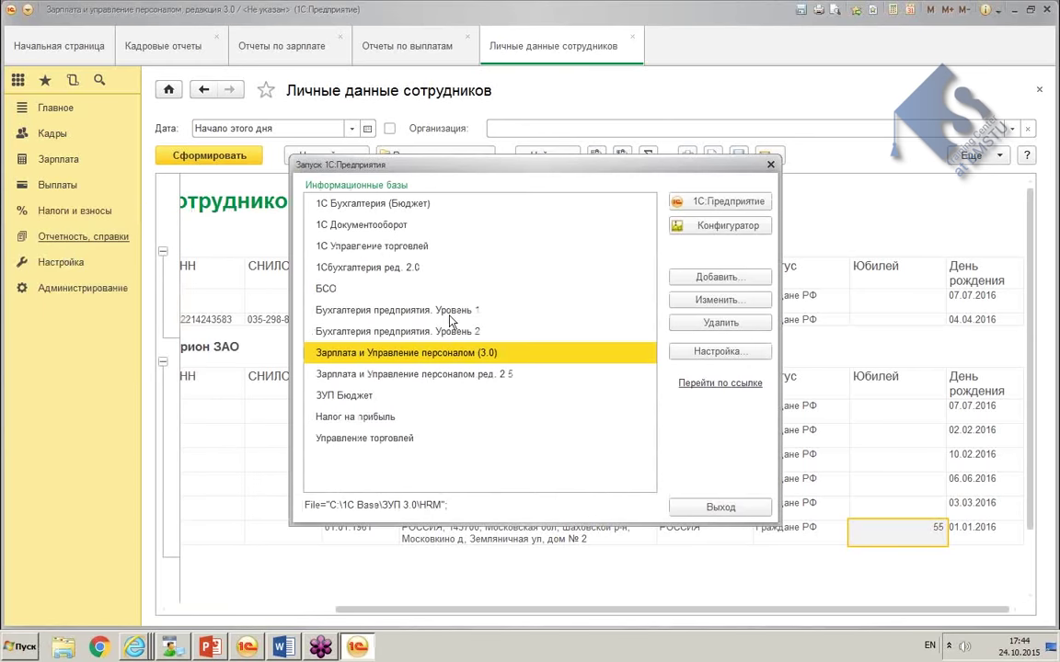
{"action": "key", "text": "Down"}
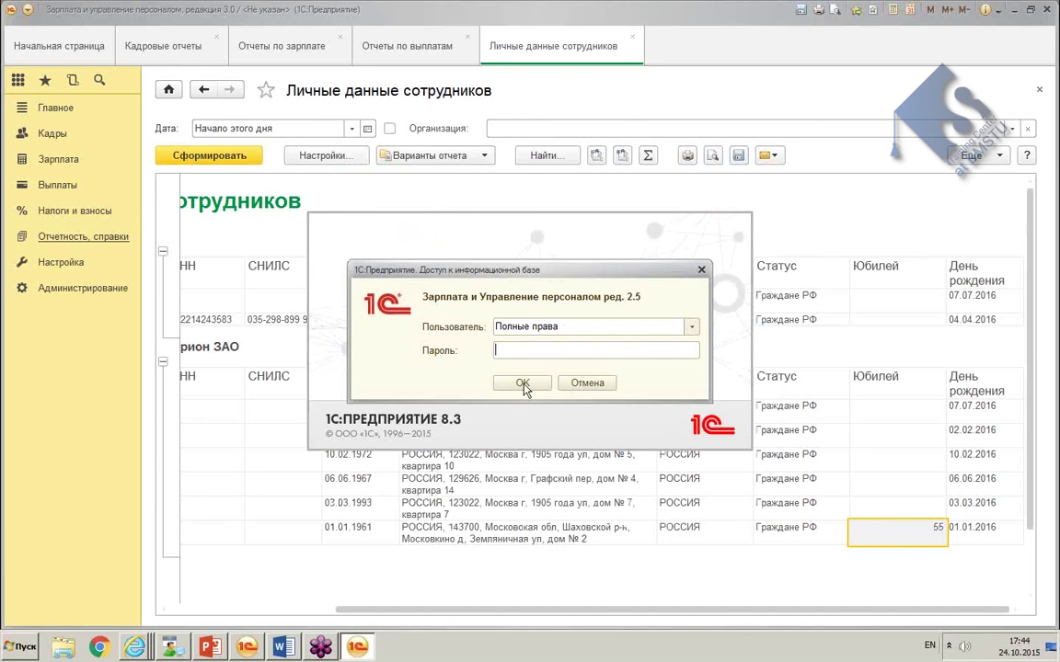
{"action": "key", "text": "Return"}
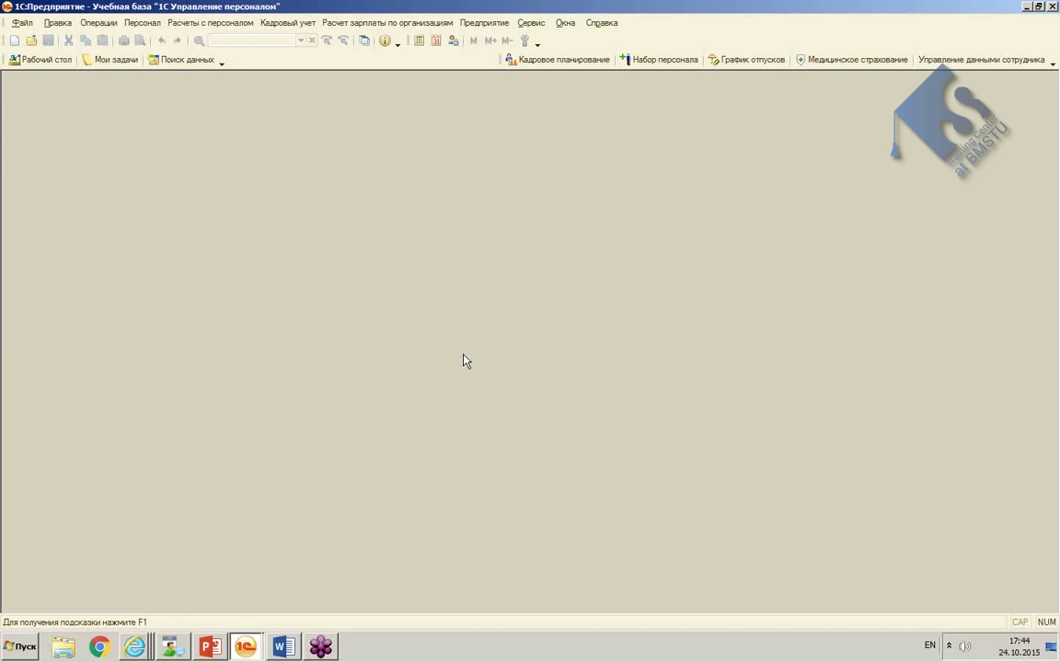
Step: Open the Списки сотрудников организаций report and generate its Список работников variant for the date 01.01.2015
{"action": "left_click", "coordinate": [281, 25]}
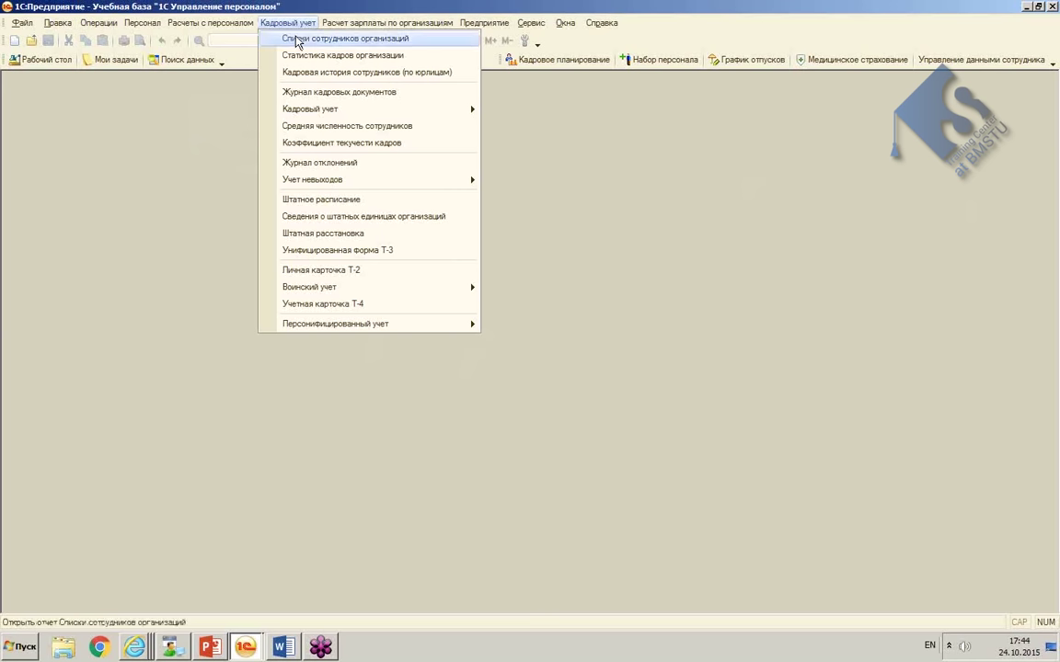
{"action": "left_click", "coordinate": [340, 39]}
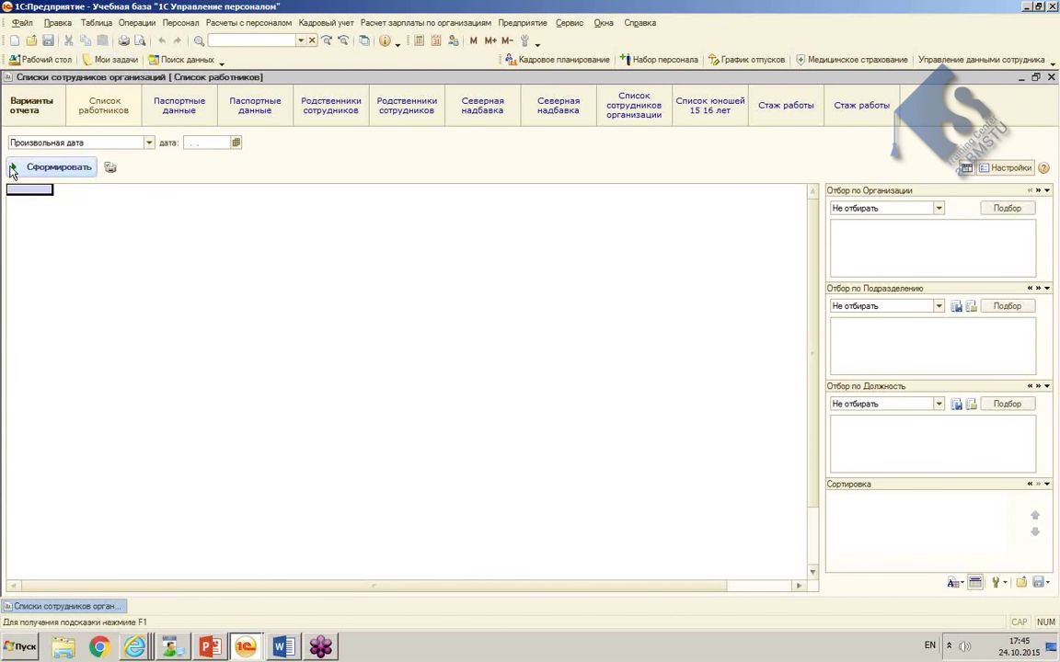
{"action": "left_click", "coordinate": [101, 108]}
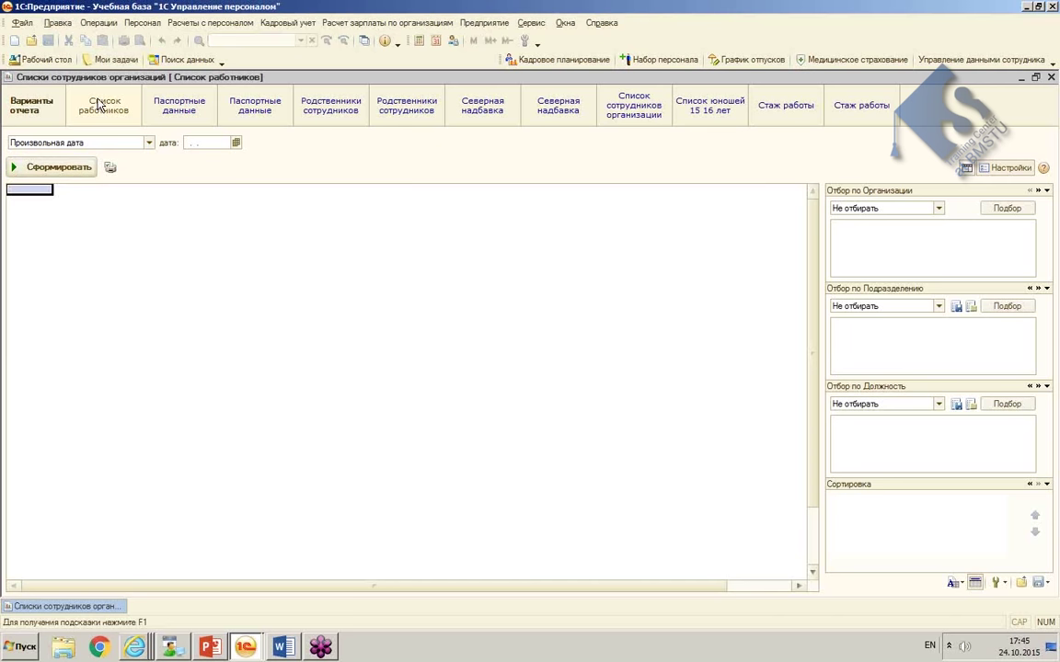
{"action": "left_click", "coordinate": [196, 142]}
{"action": "type", "text": "01012015"}
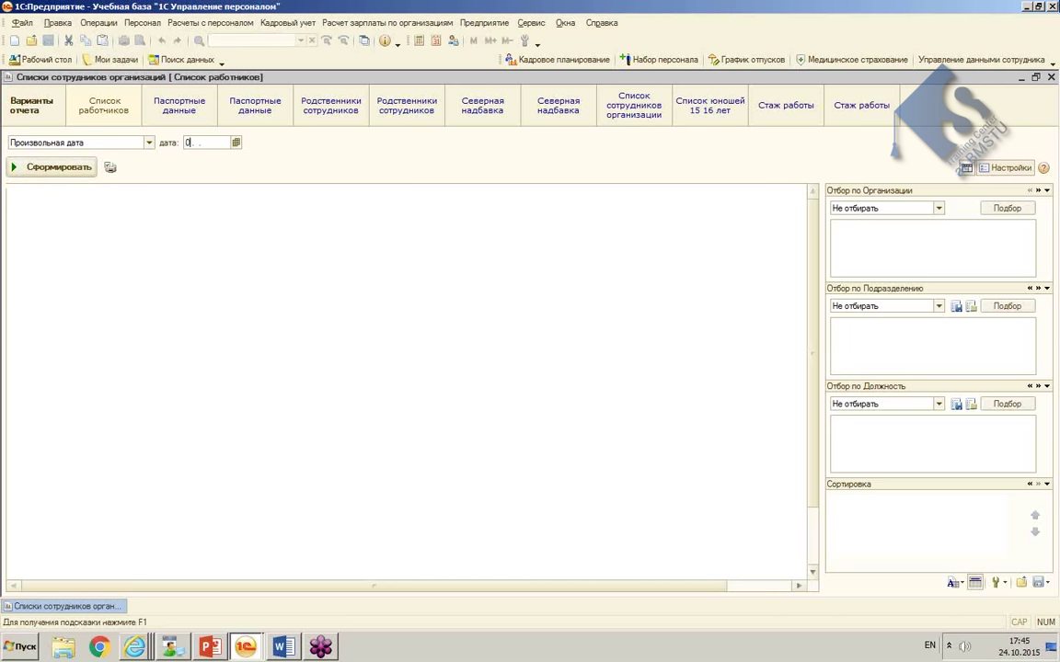
{"action": "left_click", "coordinate": [42, 166]}
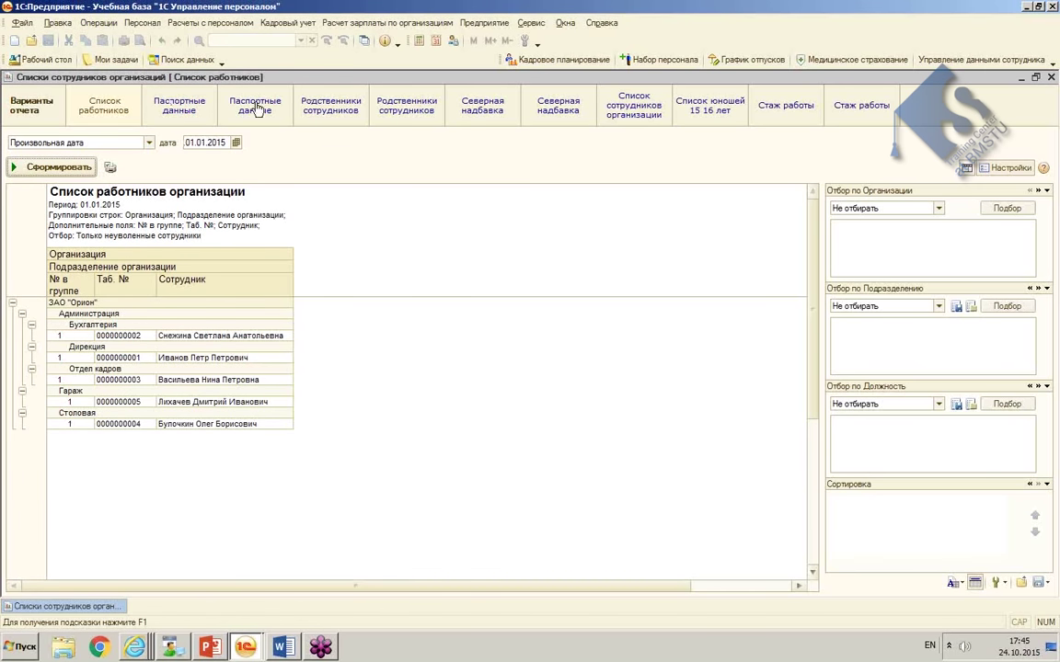
Step: Switch the employee list report to the Паспортные данные variant and generate it for 01.01.2015
{"action": "left_click", "coordinate": [230, 98]}
{"action": "left_click", "coordinate": [216, 142]}
{"action": "type", "text": "01.01.2015"}
{"action": "left_click", "coordinate": [59, 167]}
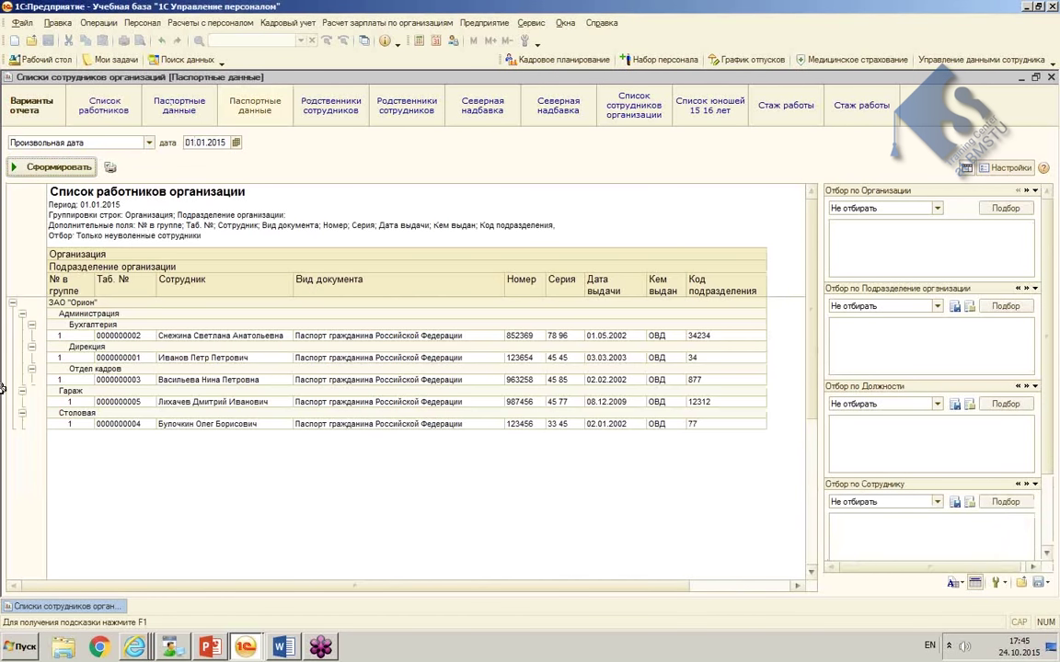
Step: View the Стаж работы report variant and switch back to the Зарплата и управление персоналом, редакция 3.0 window
{"action": "left_click", "coordinate": [779, 108]}
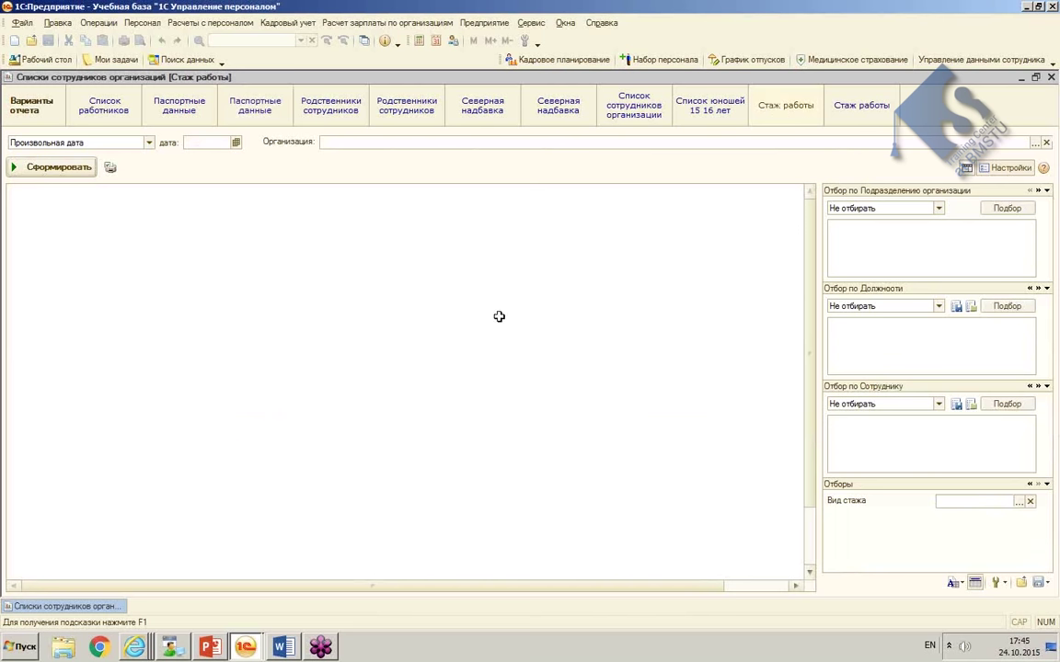
{"action": "left_click", "coordinate": [244, 649]}
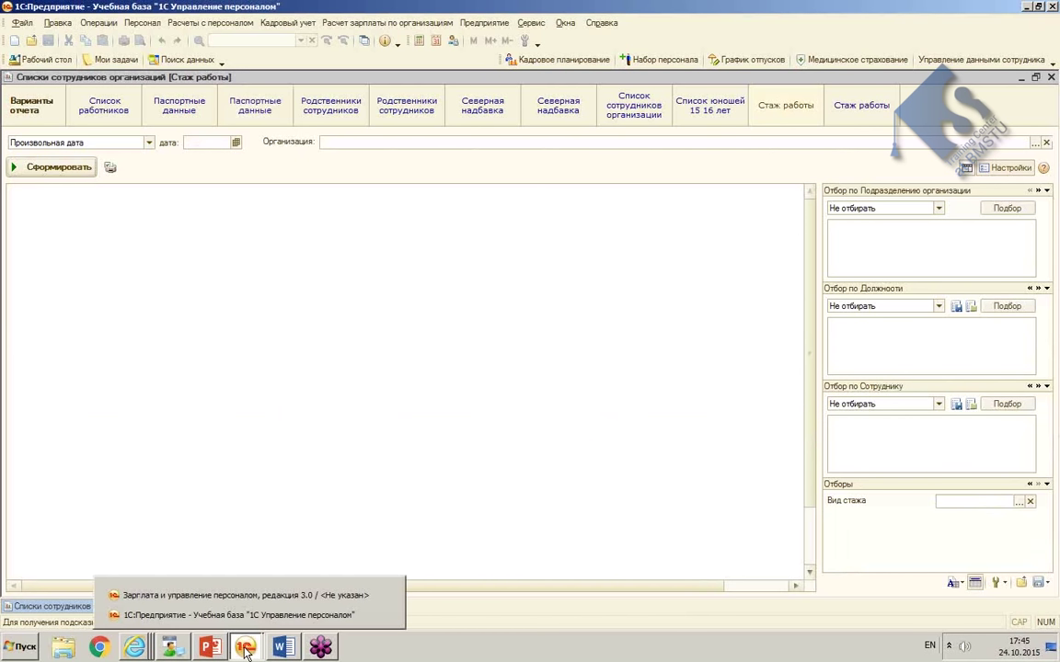
{"action": "left_click", "coordinate": [219, 595]}
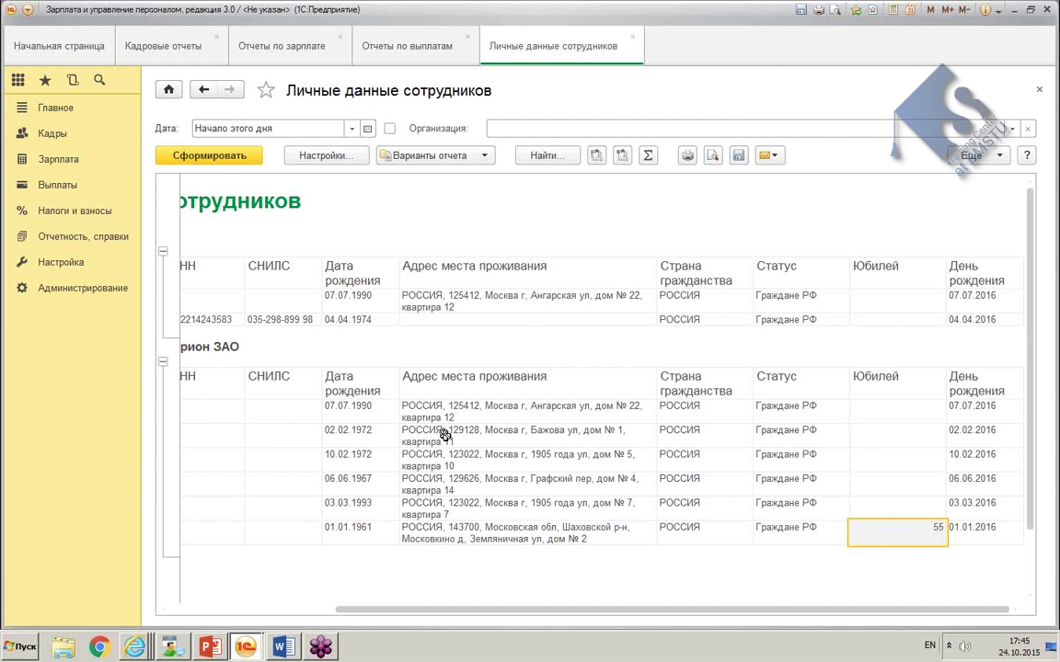
Step: Switch the personal data report to the Штатные сотрудники variant and generate it
{"action": "left_click", "coordinate": [454, 164]}
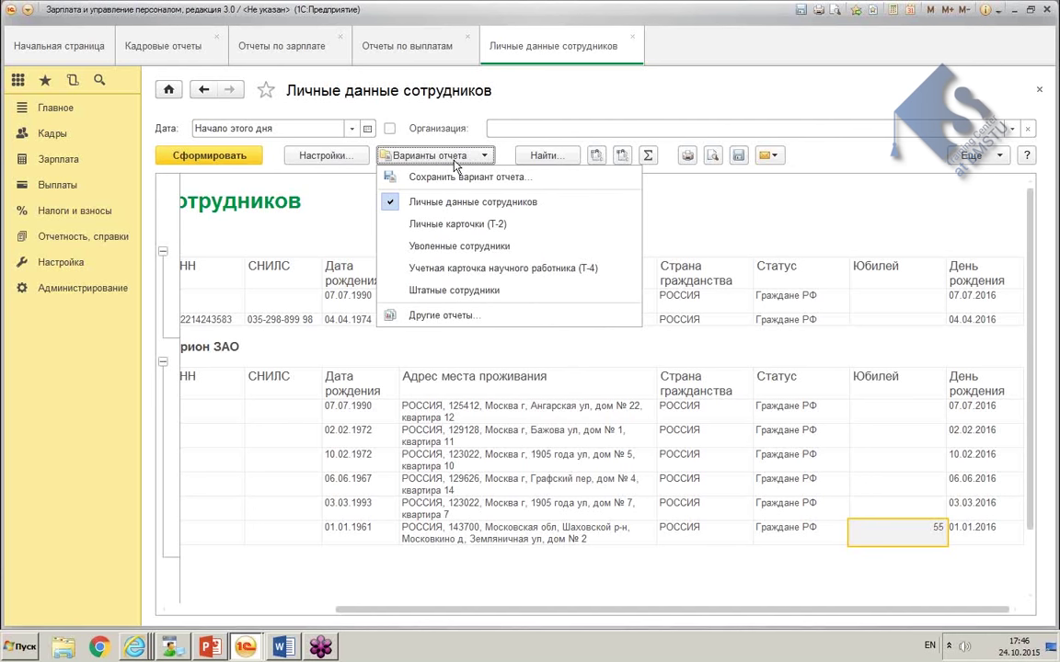
{"action": "left_click", "coordinate": [437, 290]}
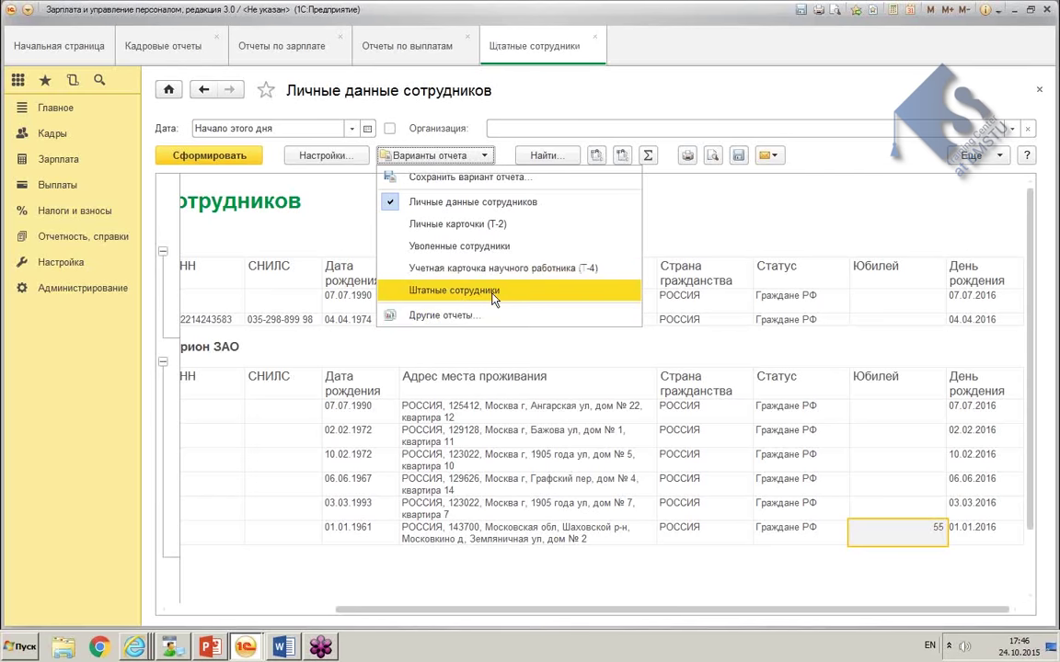
{"action": "left_click", "coordinate": [205, 159]}
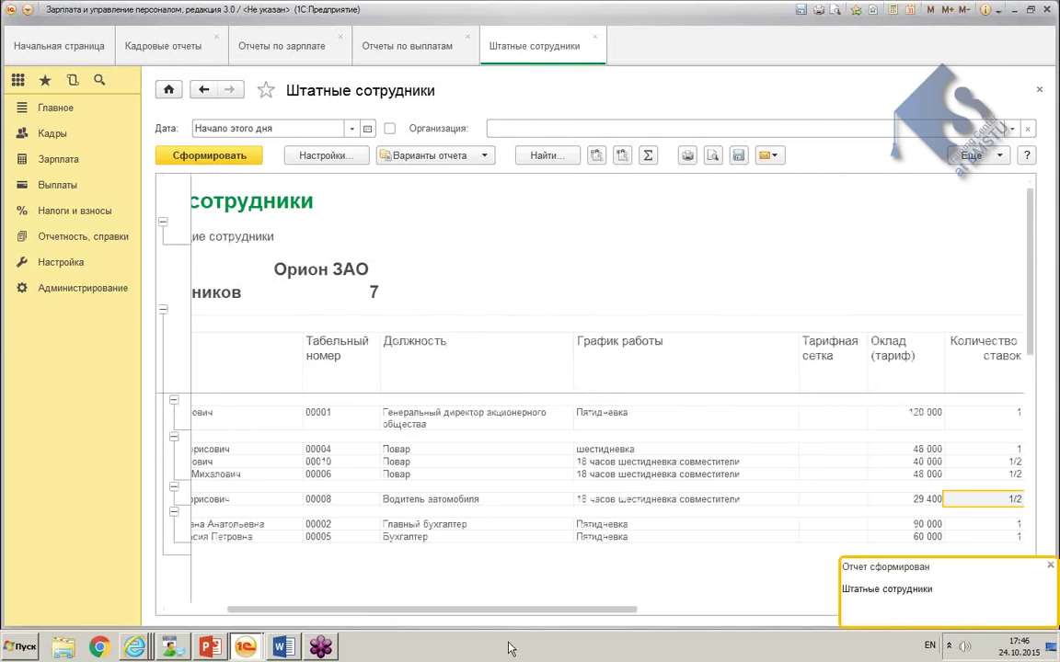
Step: Examine the columns of the Штатные сотрудники report, from Сотрудник through to the company length of service
{"action": "left_click_drag", "start_coordinate": [430, 611], "coordinate": [226, 622]}
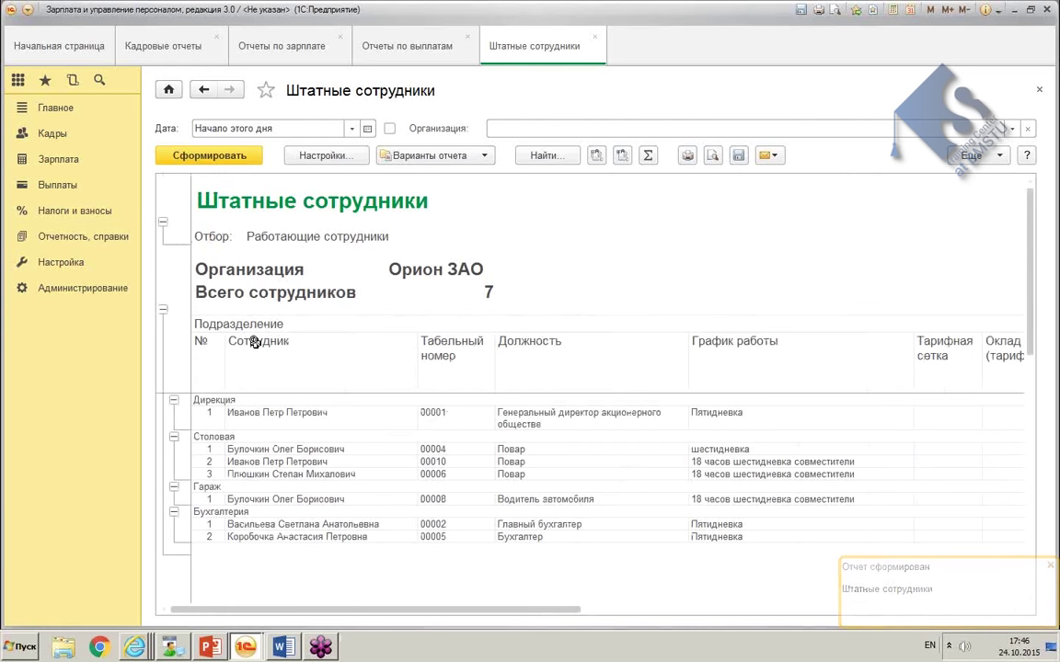
{"action": "left_click", "coordinate": [407, 507]}
{"action": "left_click", "coordinate": [515, 462]}
{"action": "left_click", "coordinate": [428, 524]}
{"action": "left_click_drag", "start_coordinate": [473, 609], "coordinate": [1043, 603]}
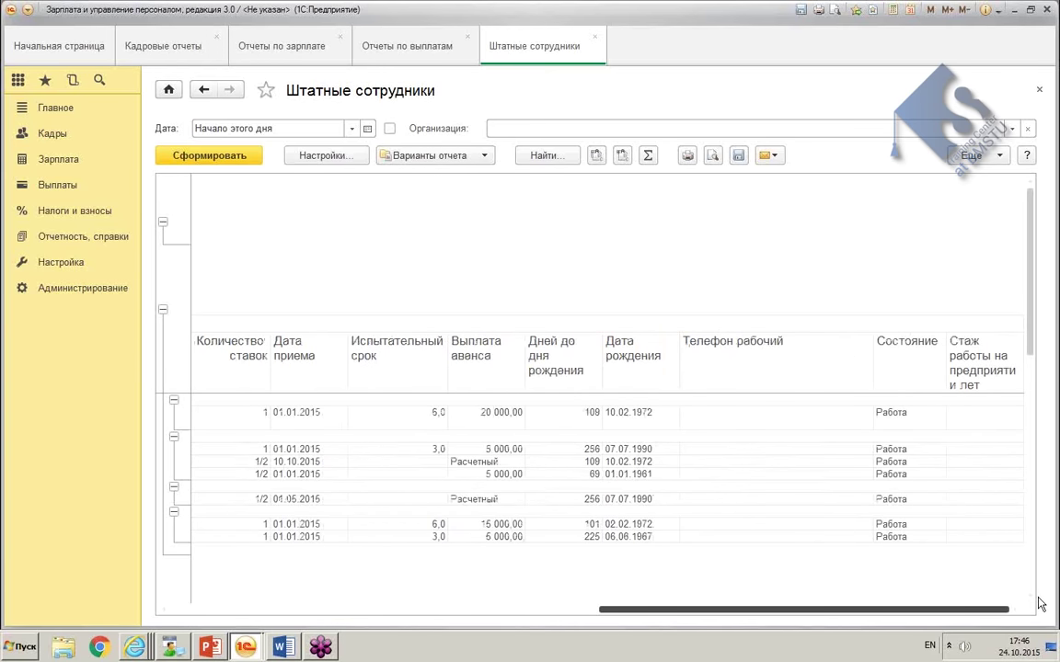
{"action": "left_click_drag", "start_coordinate": [1040, 603], "coordinate": [368, 635]}
{"action": "left_click", "coordinate": [246, 646]}
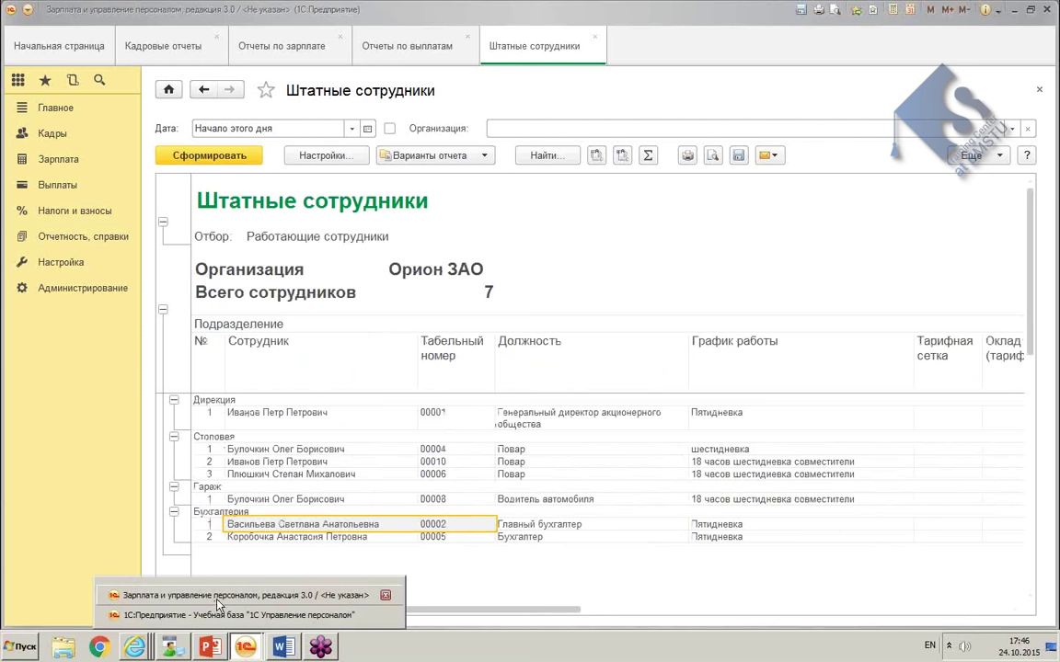
{"action": "left_click", "coordinate": [236, 595]}
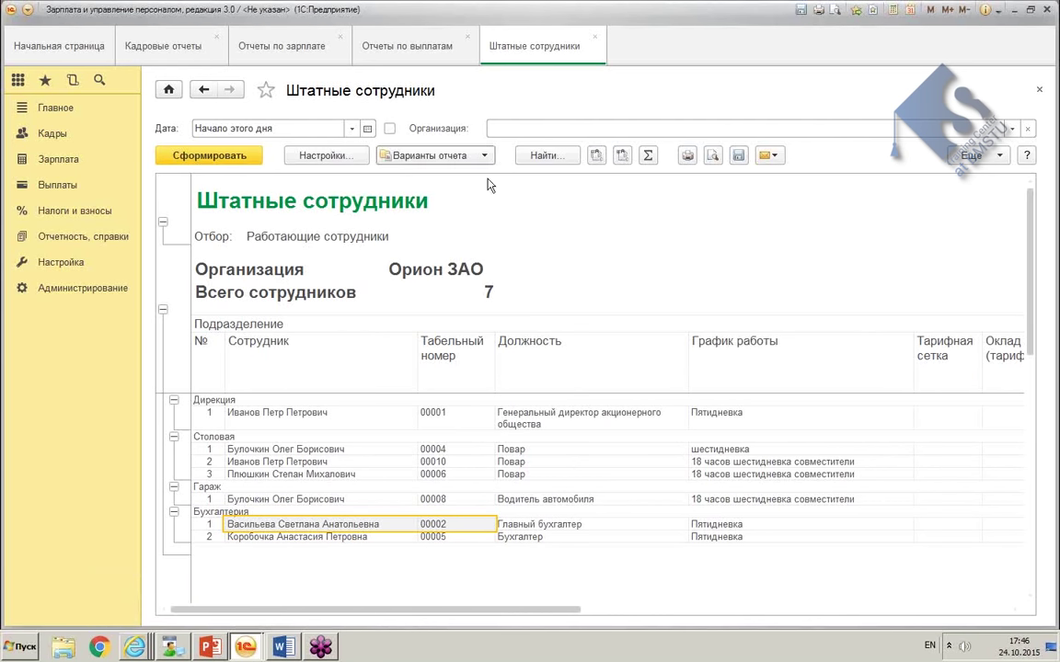
Step: Switch the report to the Личные данные сотрудников variant, generate it, and dismiss the completion notification
{"action": "left_click", "coordinate": [441, 156]}
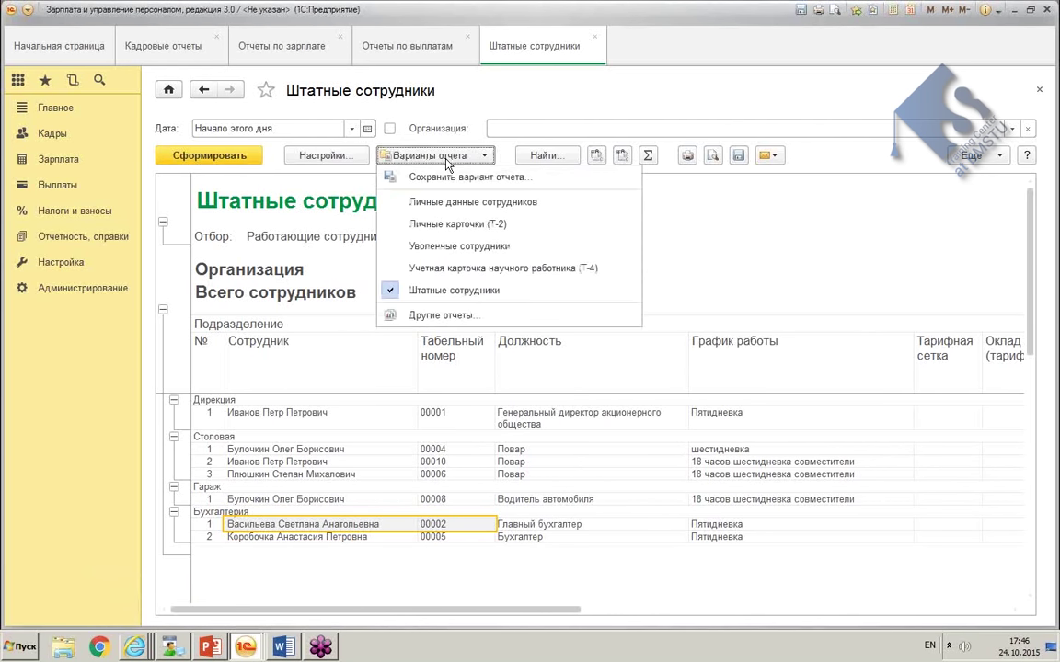
{"action": "left_click", "coordinate": [466, 202]}
{"action": "left_click", "coordinate": [195, 162]}
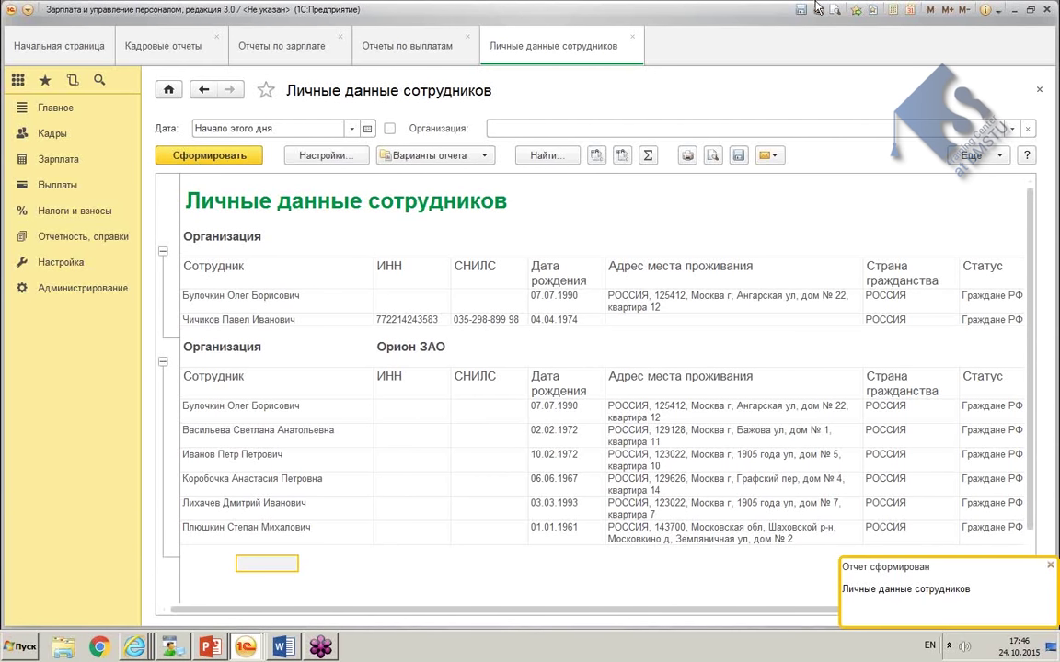
{"action": "left_click", "coordinate": [1048, 566]}
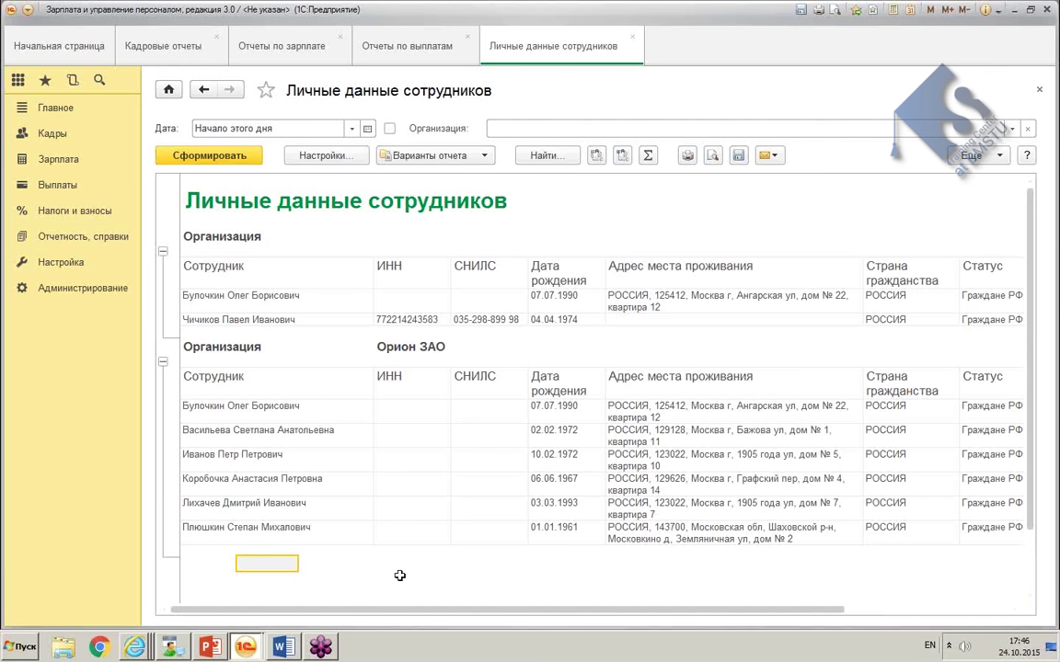
Step: Switch to the Учебная база "1С Управление персоналом" window and generate the Стаж работы report
{"action": "left_click", "coordinate": [245, 648]}
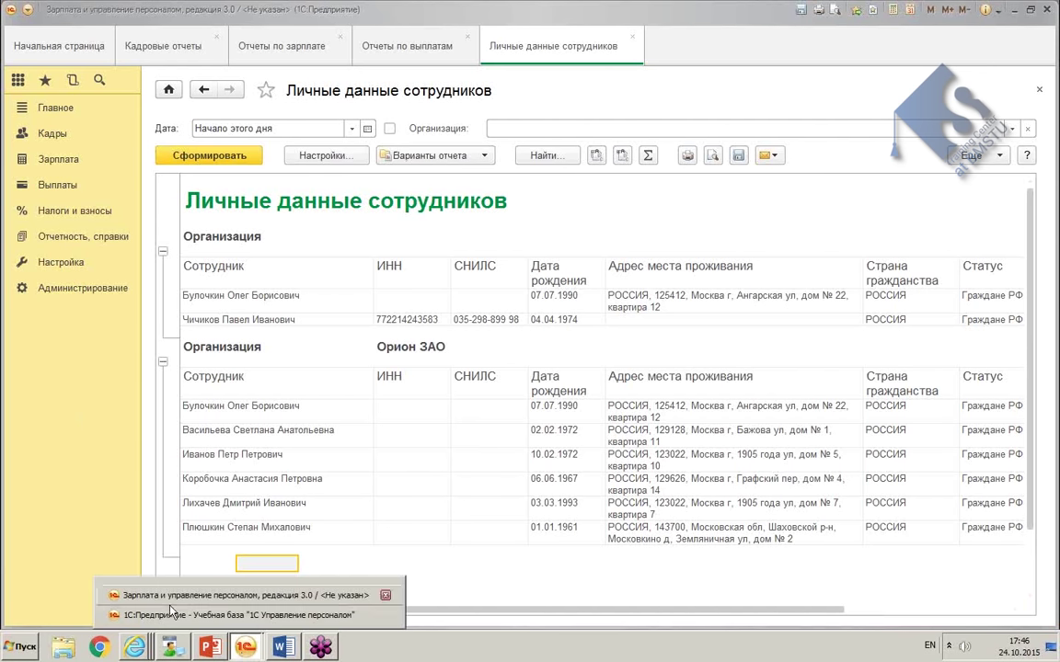
{"action": "left_click", "coordinate": [231, 616]}
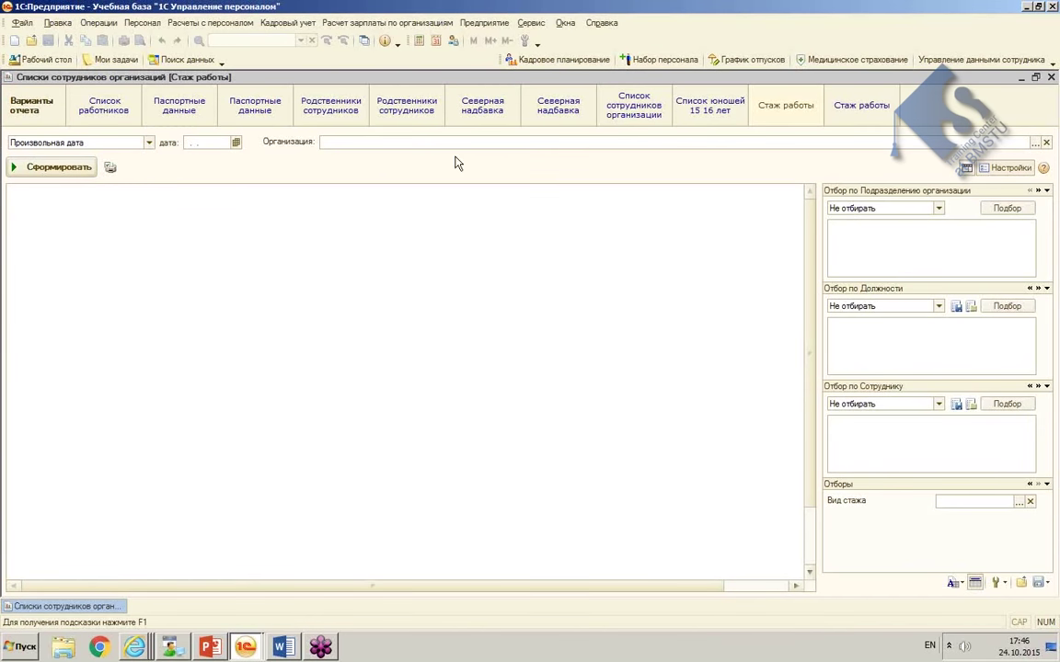
{"action": "left_click", "coordinate": [42, 168]}
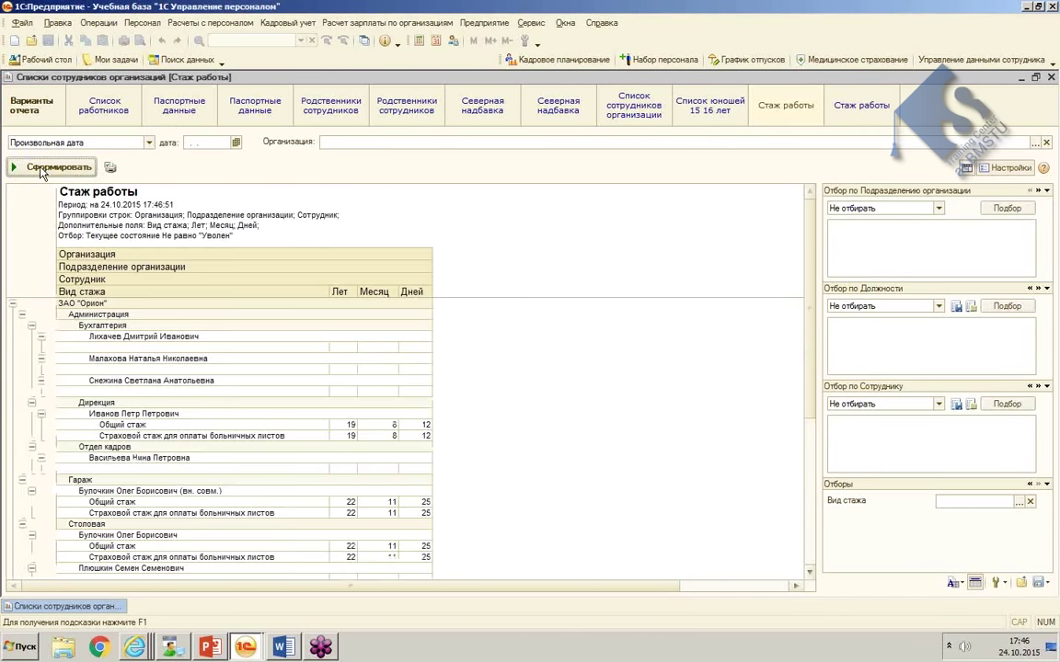
{"action": "left_click", "coordinate": [698, 343]}
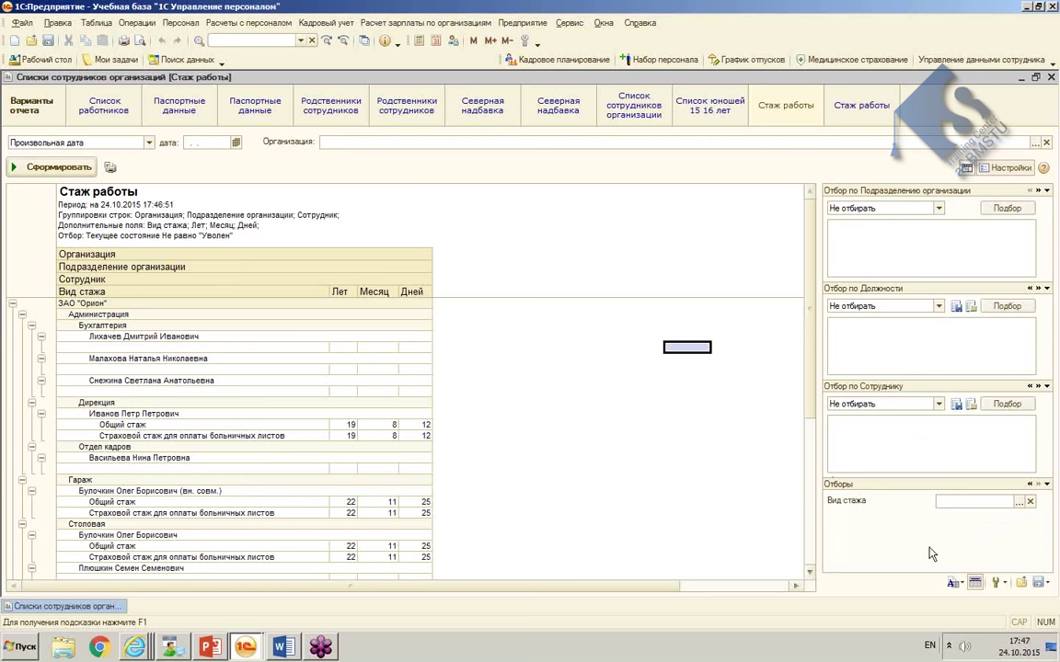
Step: Switch back to the Зарплата и управление персоналом, редакция 3.0 window and open the settings of the Личные данные сотрудников report
{"action": "left_click", "coordinate": [246, 646]}
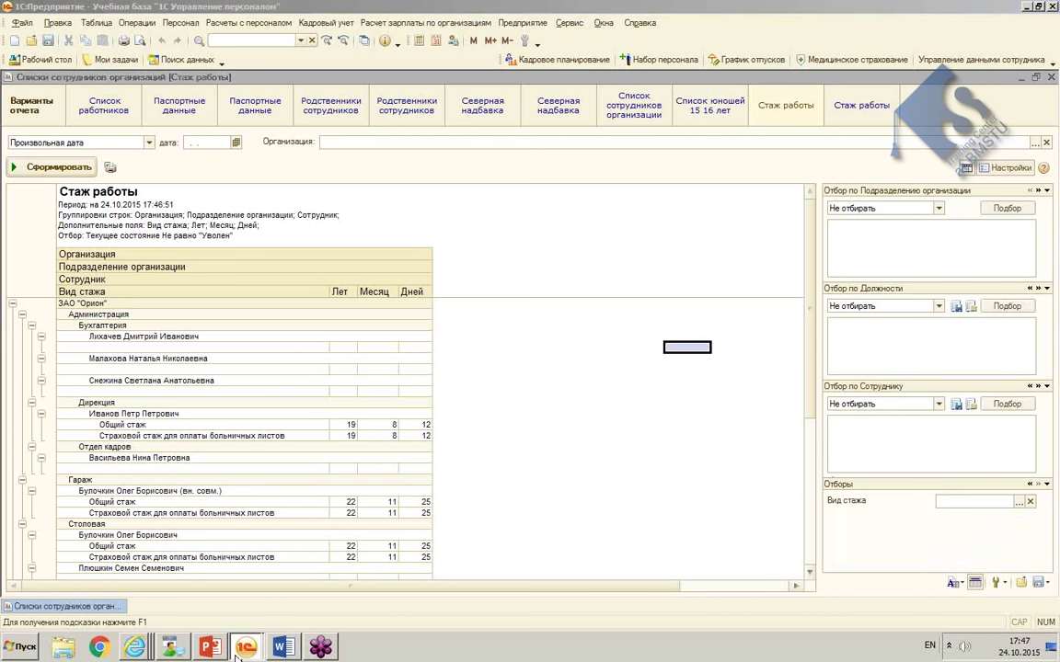
{"action": "left_click", "coordinate": [207, 597]}
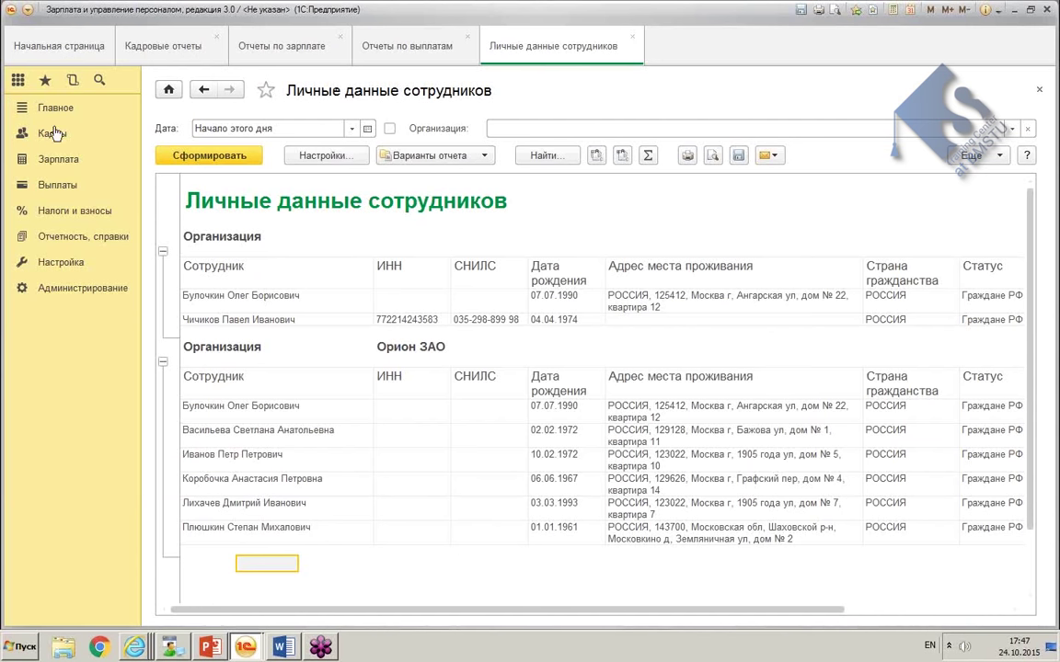
{"action": "left_click", "coordinate": [318, 155]}
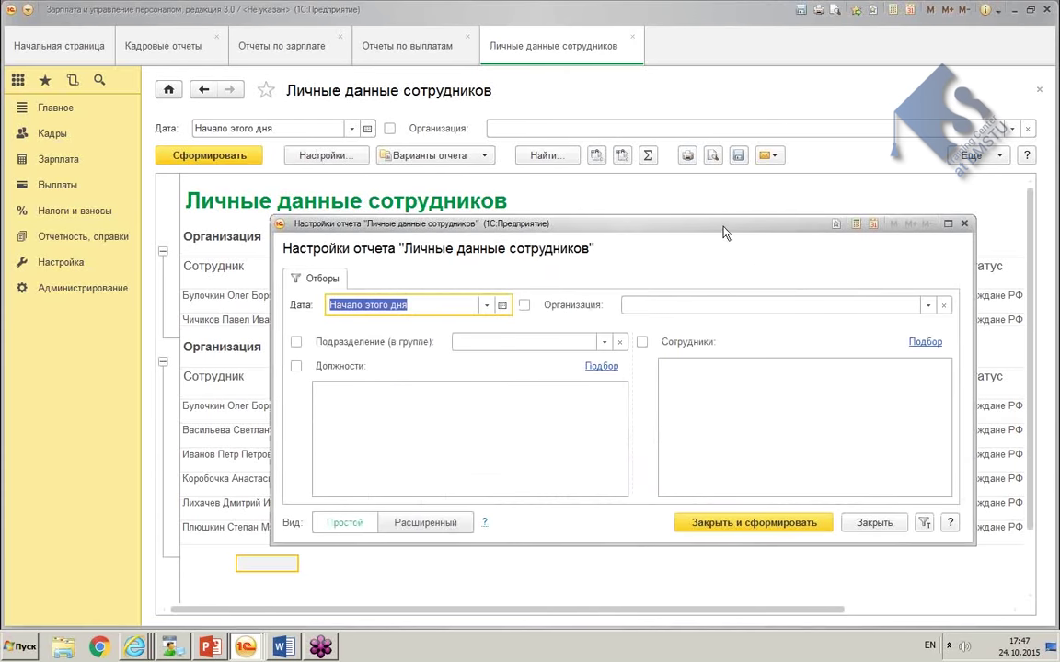
{"action": "left_click_drag", "start_coordinate": [724, 233], "coordinate": [696, 169]}
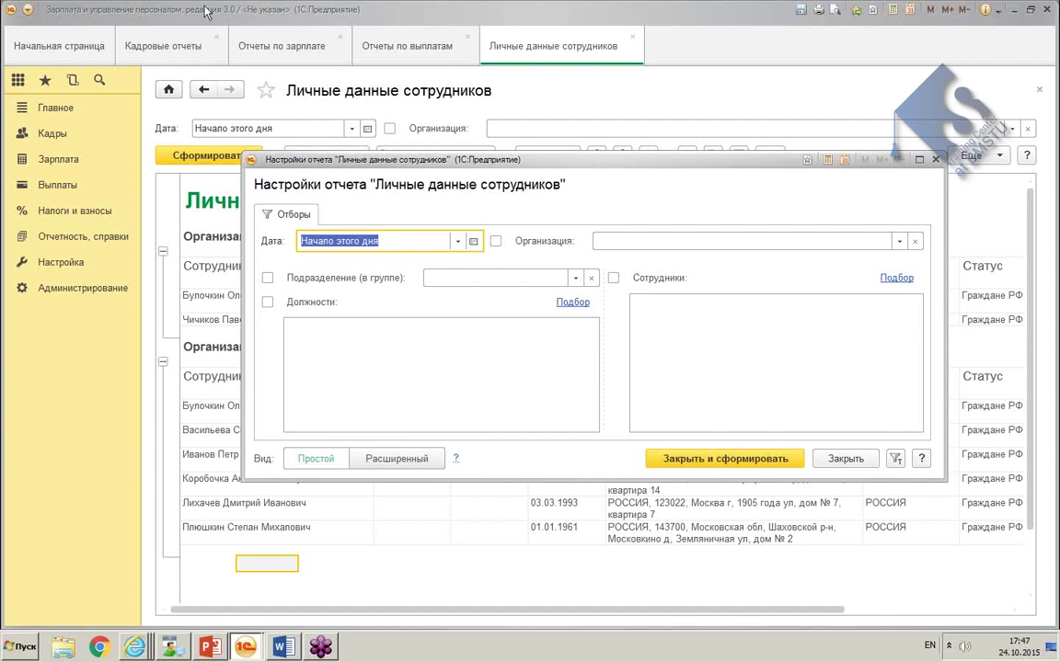
Step: Add Повар to the Должности filter of the Личные данные сотрудников report and generate the report
{"action": "left_click", "coordinate": [464, 279]}
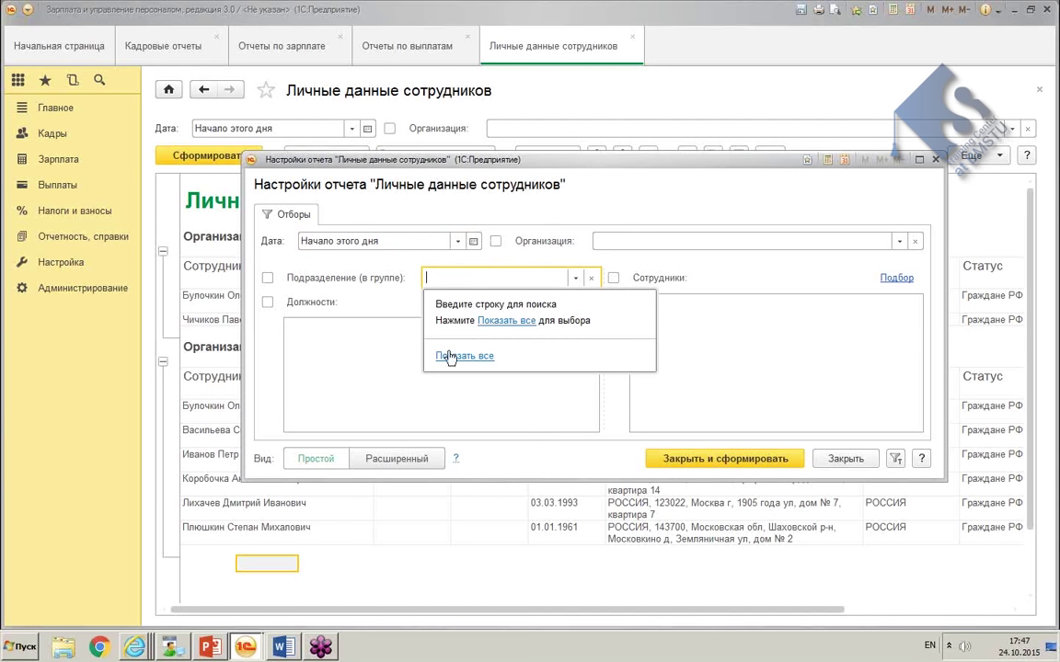
{"action": "left_click", "coordinate": [290, 333]}
{"action": "right_click", "coordinate": [340, 342]}
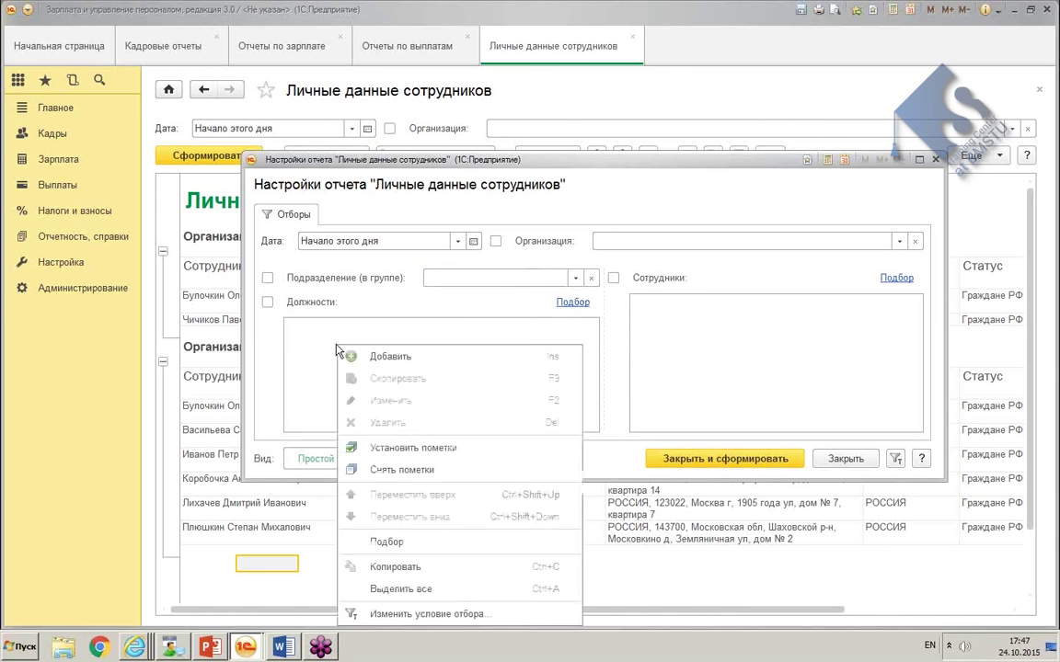
{"action": "left_click", "coordinate": [357, 356]}
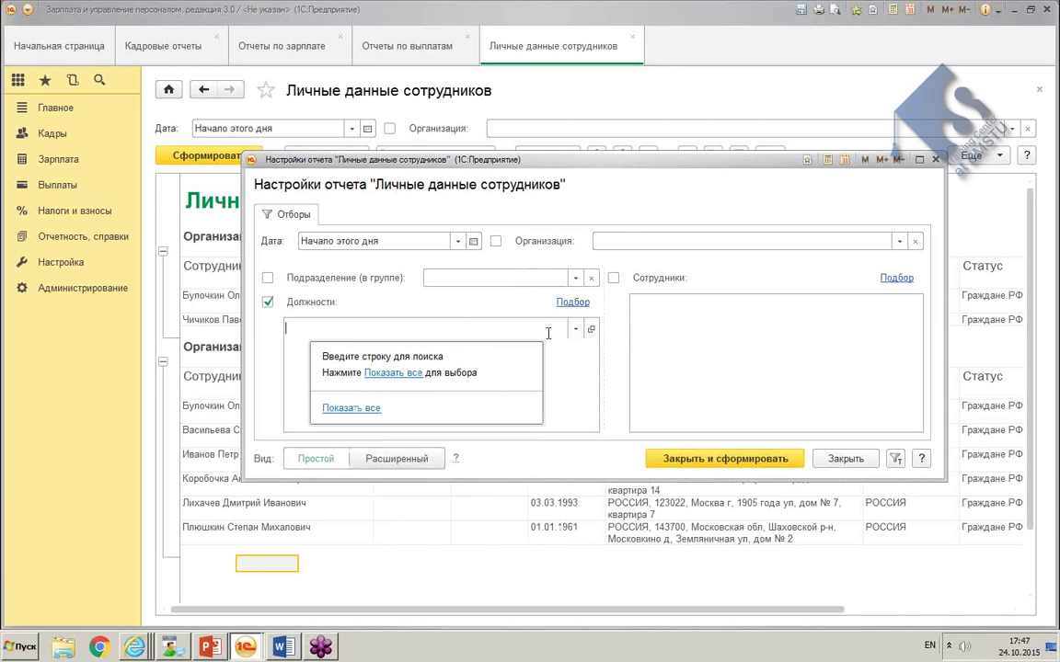
{"action": "left_click", "coordinate": [577, 330]}
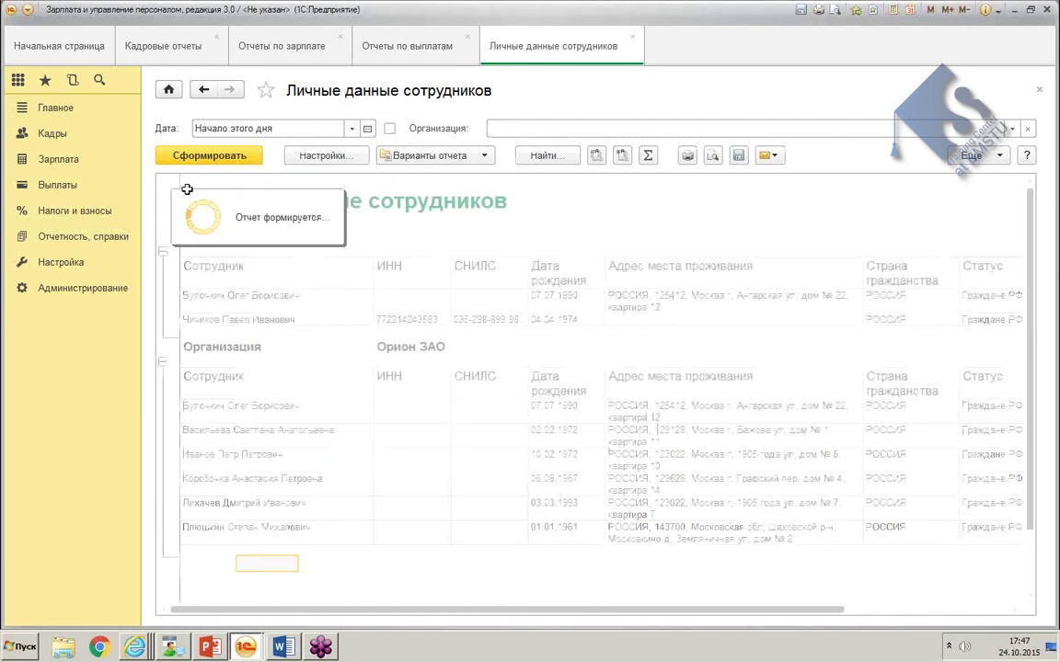
{"action": "left_click", "coordinate": [487, 303]}
Step: Enable the Повар entry in the report's Должности filter and regenerate the report
{"action": "left_click", "coordinate": [325, 156]}
{"action": "left_click", "coordinate": [303, 329]}
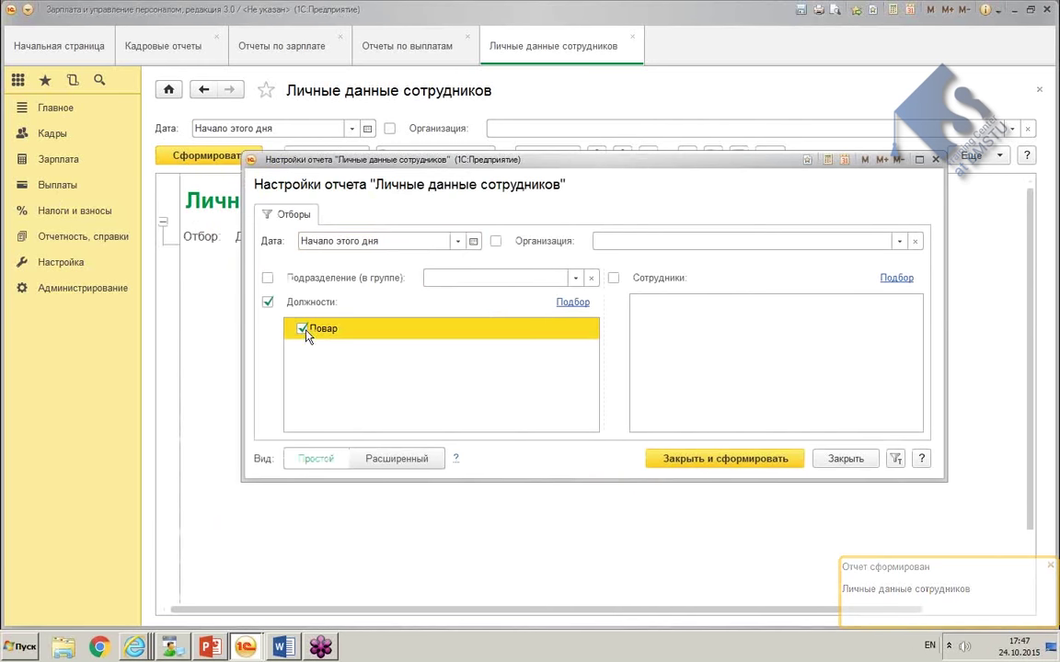
{"action": "left_click", "coordinate": [729, 459]}
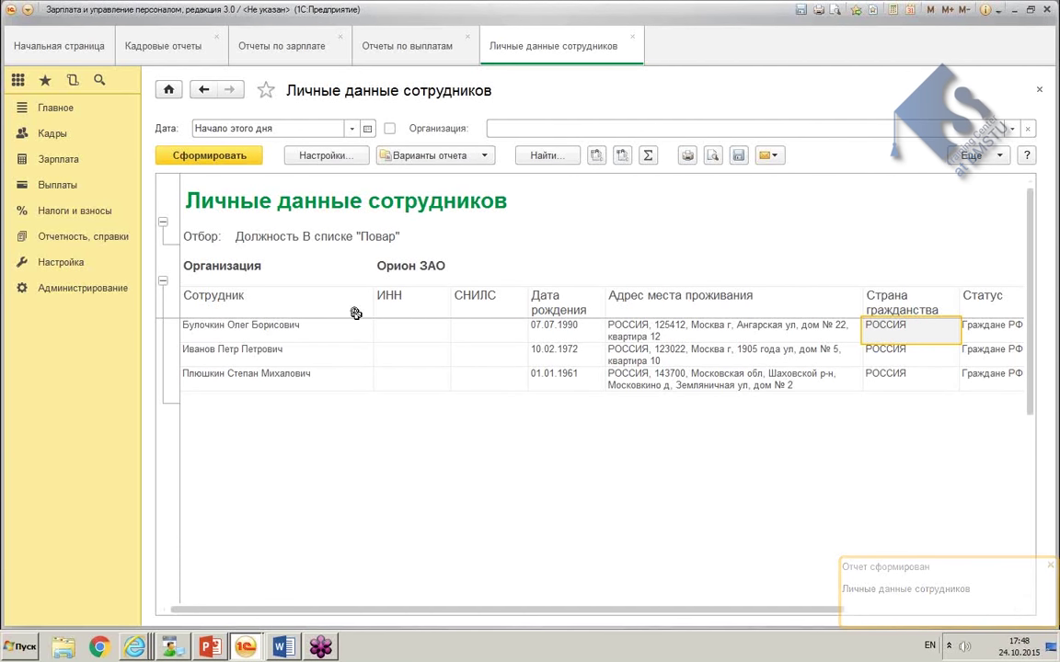
Step: Disable the Повар entry and the whole Должности filter in the report settings
{"action": "left_click", "coordinate": [333, 156]}
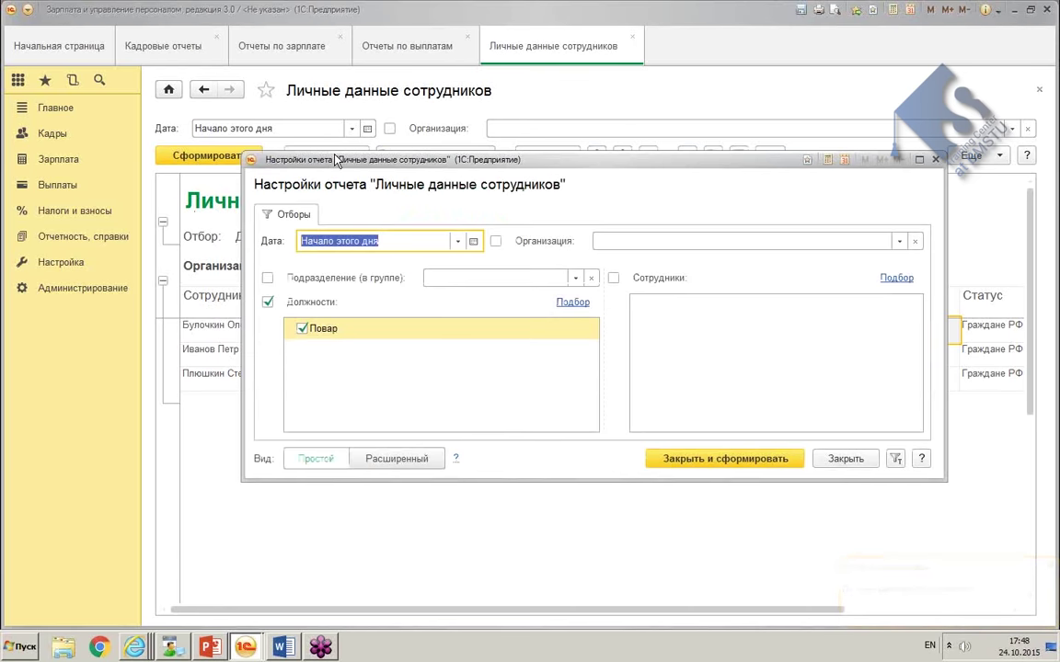
{"action": "left_click", "coordinate": [302, 329]}
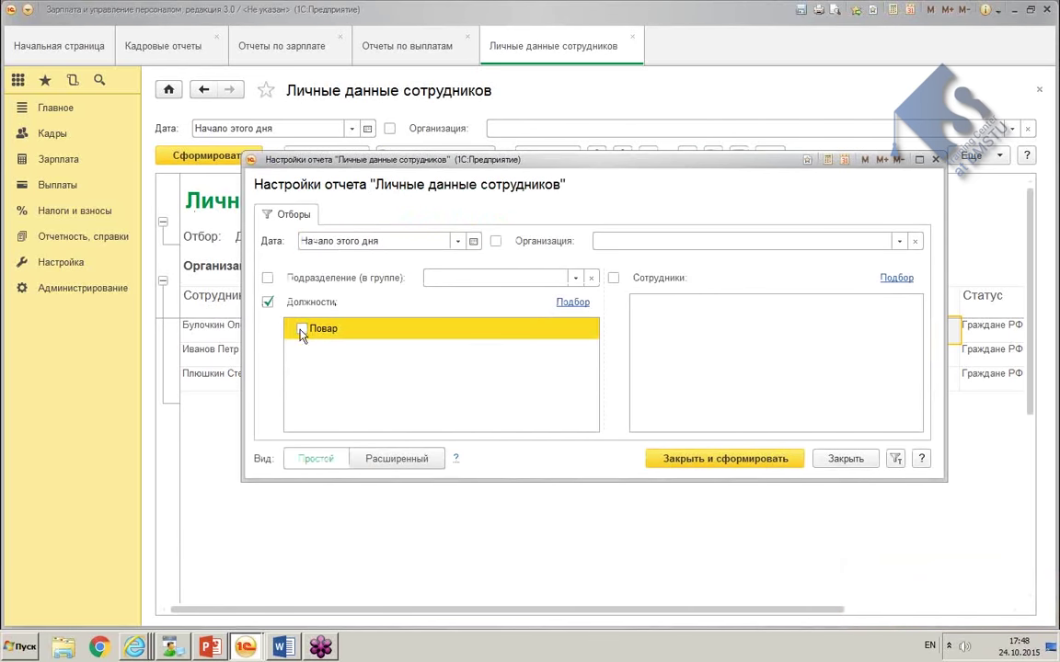
{"action": "left_click", "coordinate": [268, 302]}
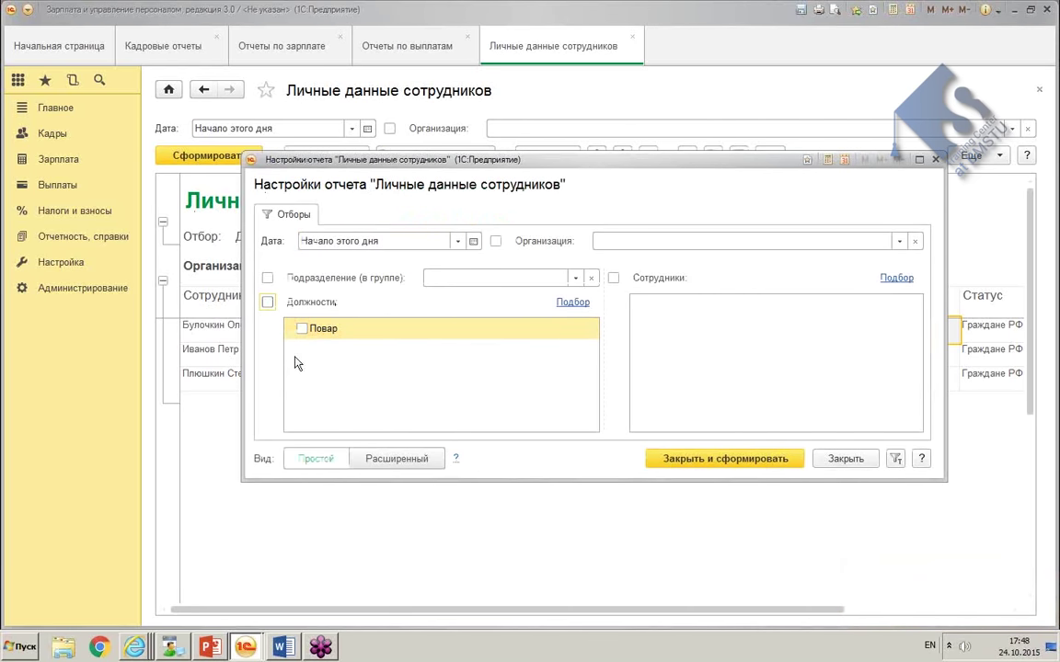
Step: Compare the settings with the filters of the Стаж работы report in the training base window, and return to the 3.0 window
{"action": "left_click", "coordinate": [245, 650]}
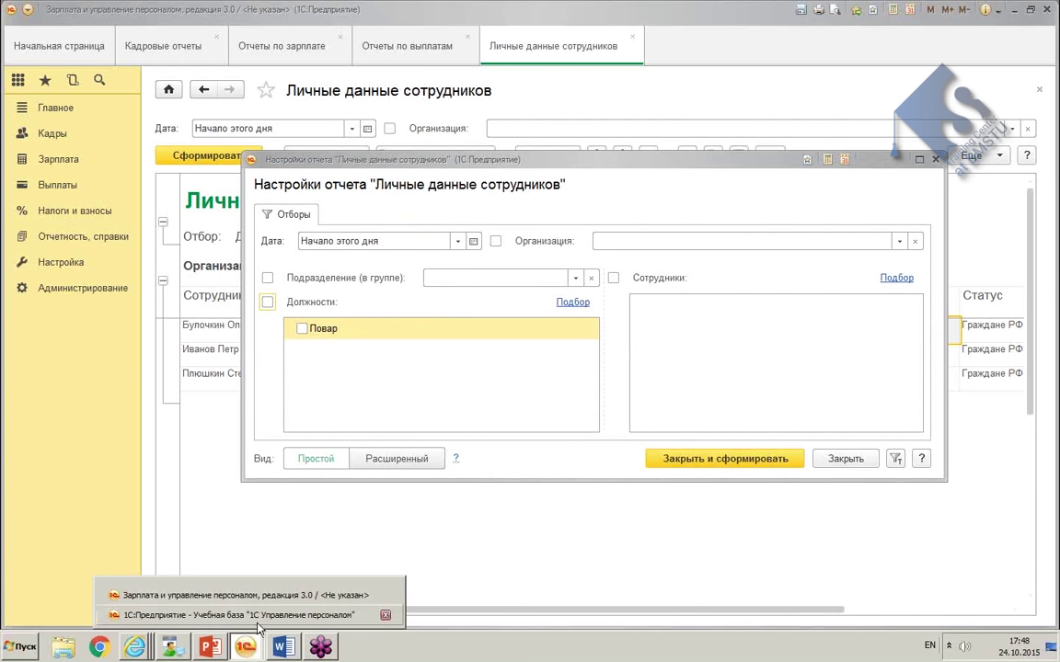
{"action": "left_click", "coordinate": [259, 621]}
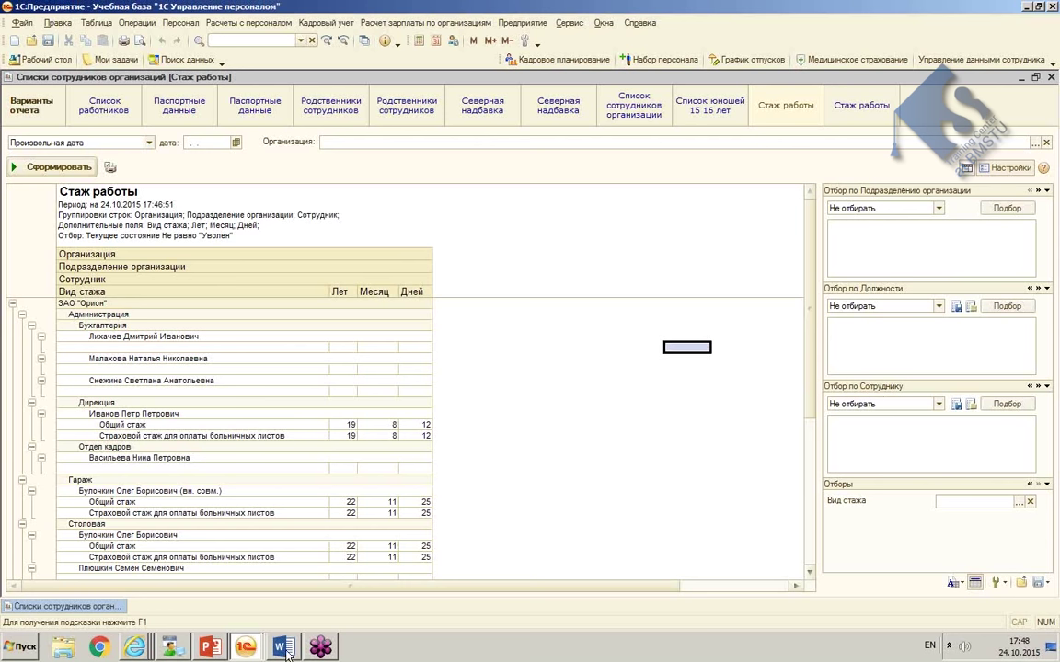
{"action": "left_click", "coordinate": [244, 648]}
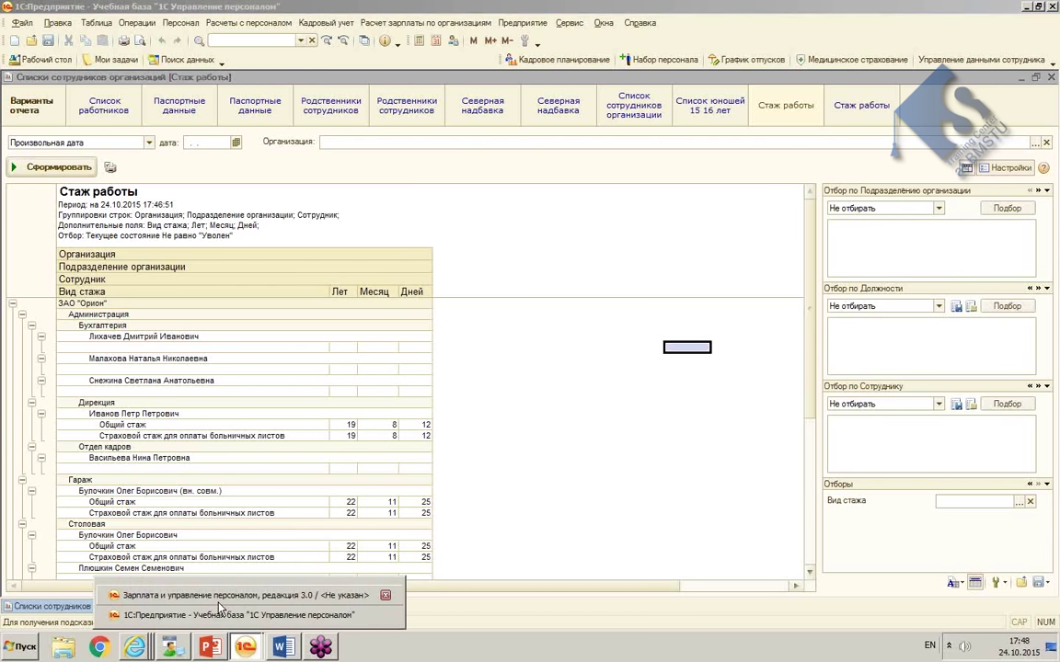
{"action": "left_click", "coordinate": [219, 597]}
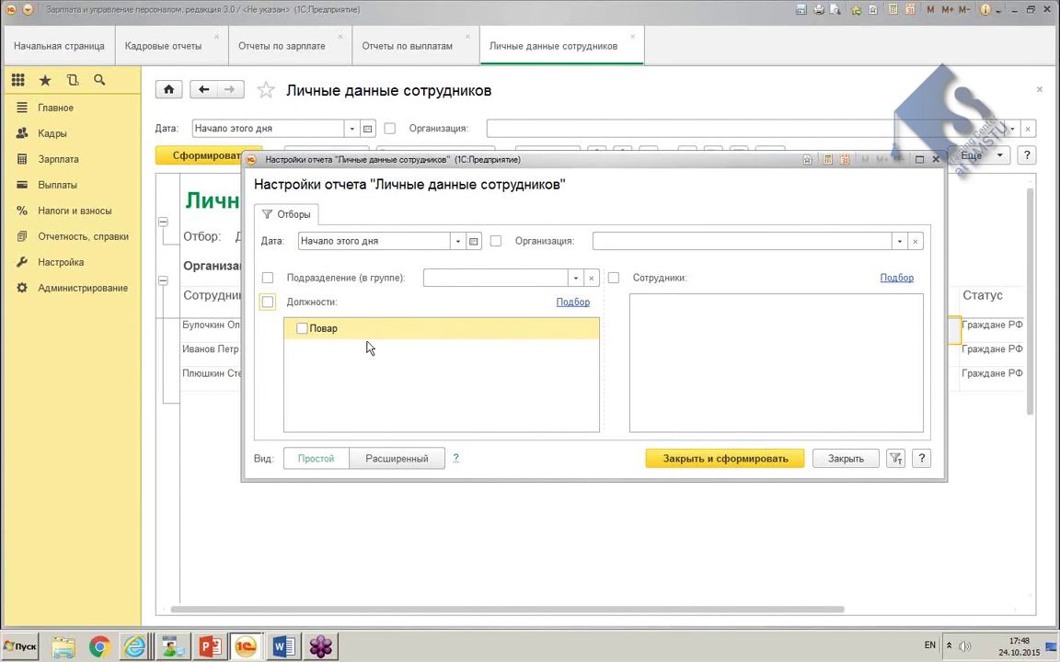
{"action": "left_click", "coordinate": [451, 276]}
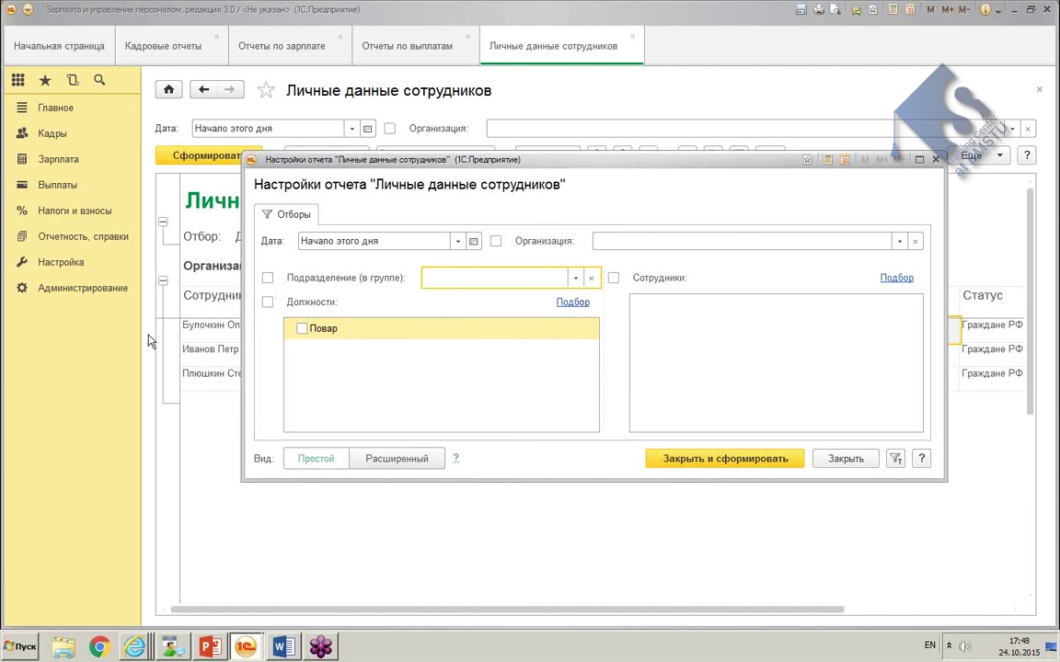
{"action": "left_click", "coordinate": [245, 648]}
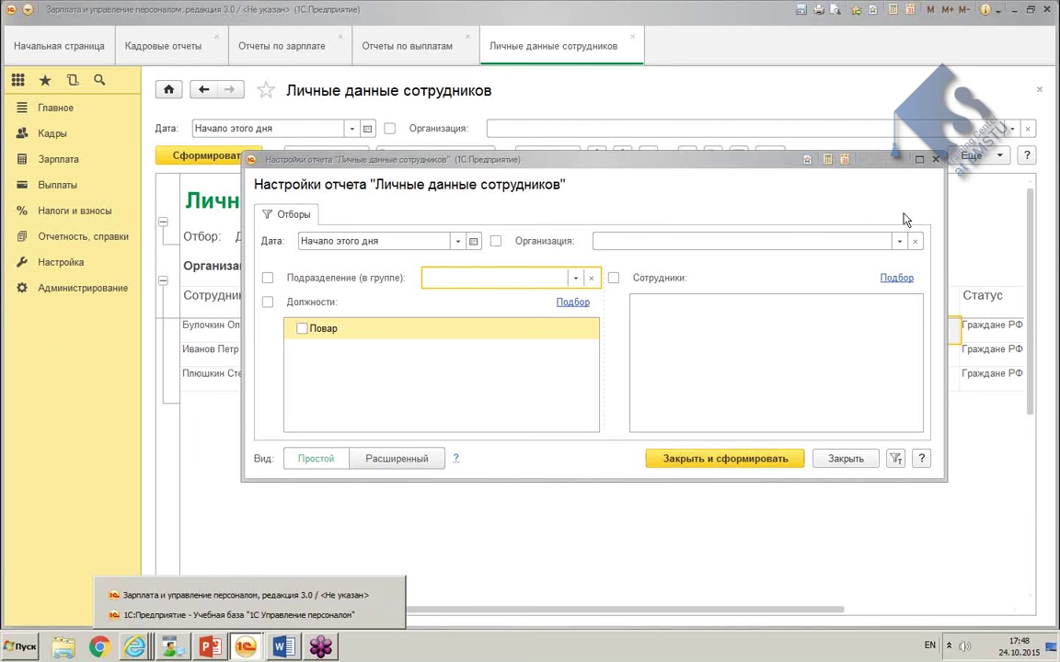
{"action": "left_click", "coordinate": [610, 531]}
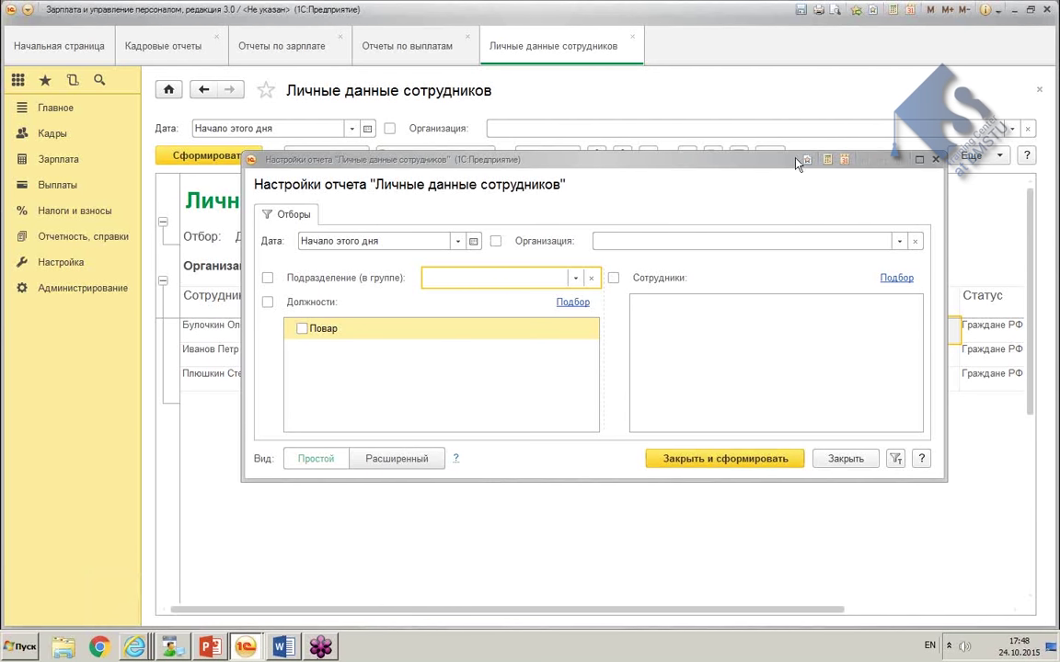
Step: Show the advanced view of the Личные данные сотрудников report settings in an enlarged window and choose В группе as the Подразделение filter's condition
{"action": "left_click_drag", "start_coordinate": [731, 164], "coordinate": [621, 114]}
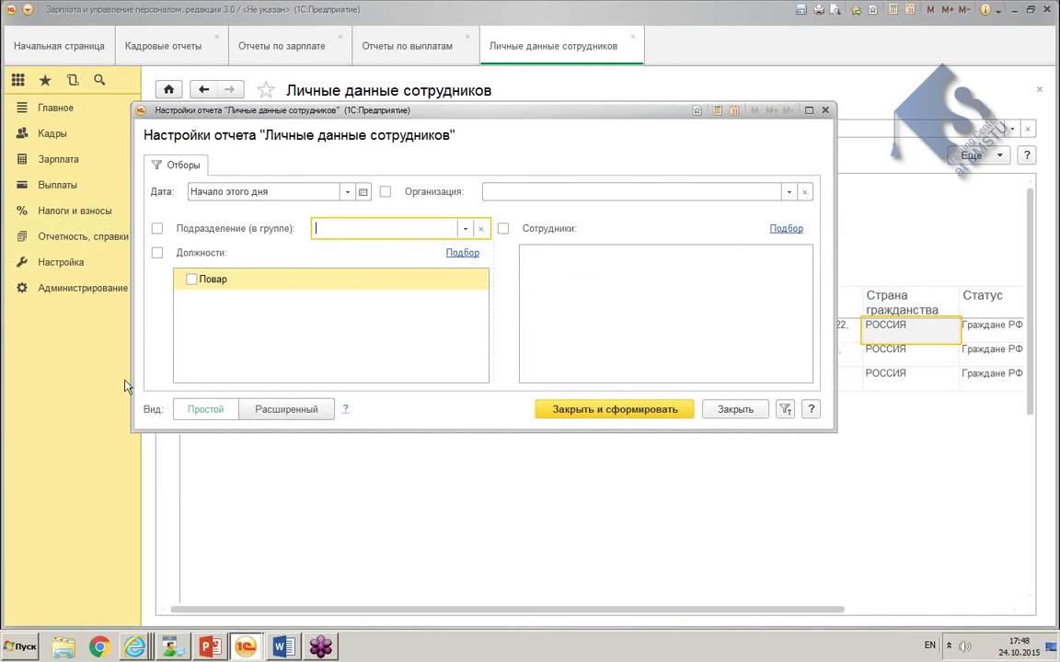
{"action": "left_click", "coordinate": [296, 409]}
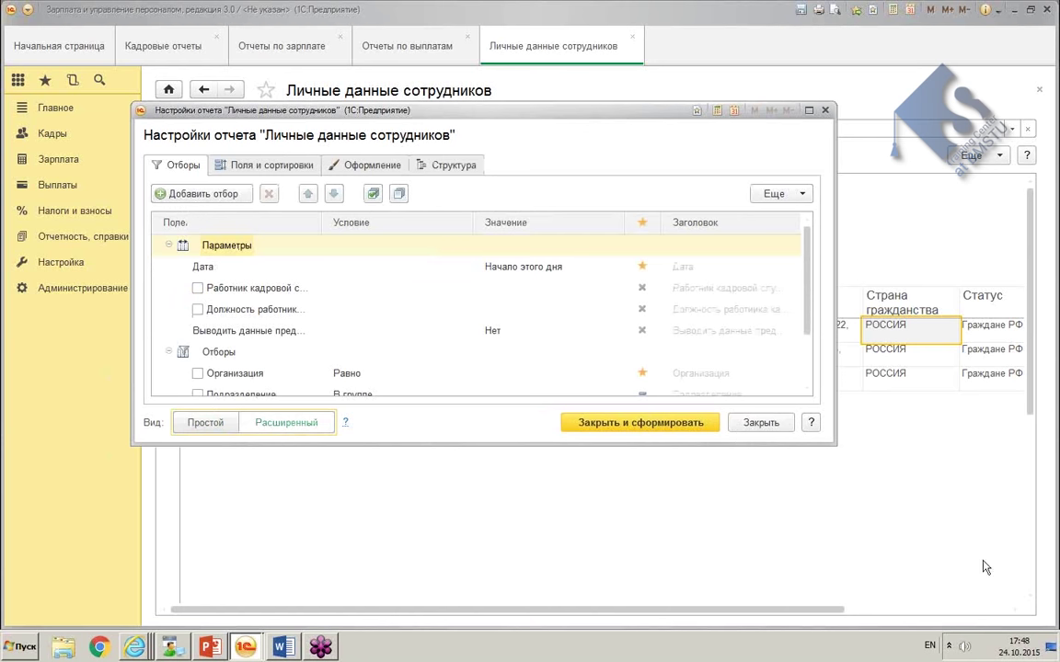
{"action": "left_click_drag", "start_coordinate": [829, 442], "coordinate": [879, 543]}
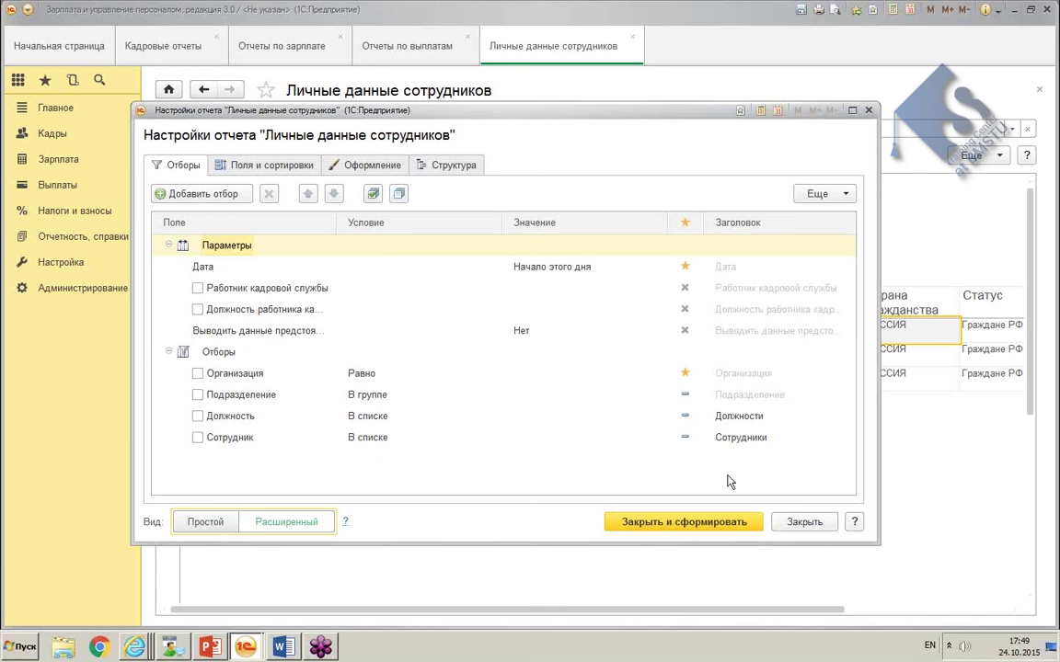
{"action": "double_click", "coordinate": [386, 403]}
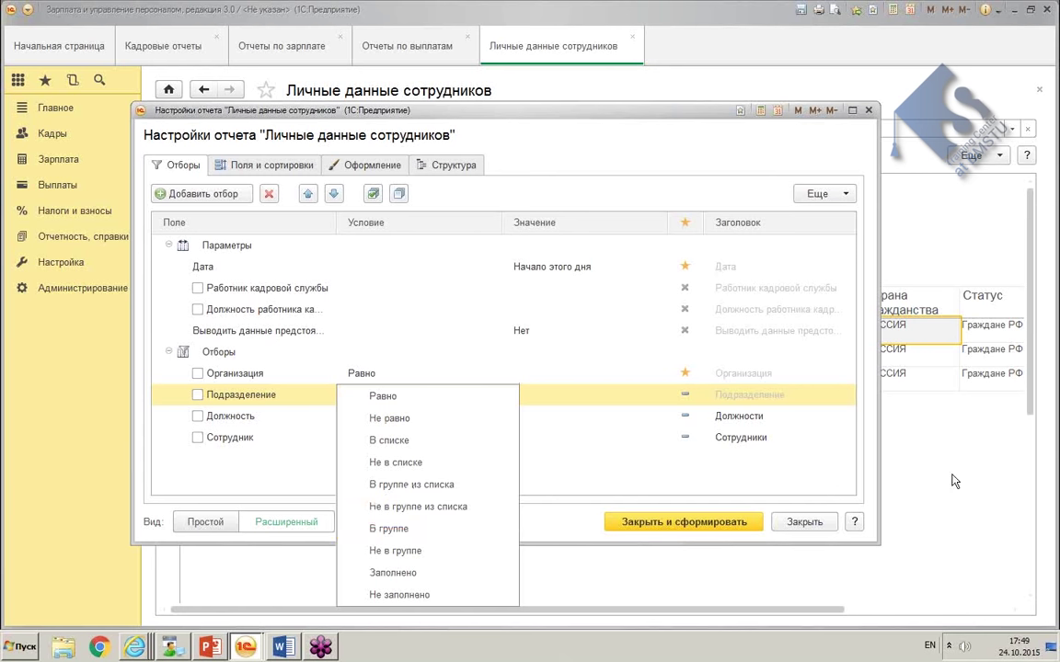
{"action": "left_click", "coordinate": [388, 528]}
Step: In the training base window, open the Стаж работы report's structure settings and examine the comparison types for the Текущее состояние filter
{"action": "mouse_move", "coordinate": [238, 655]}
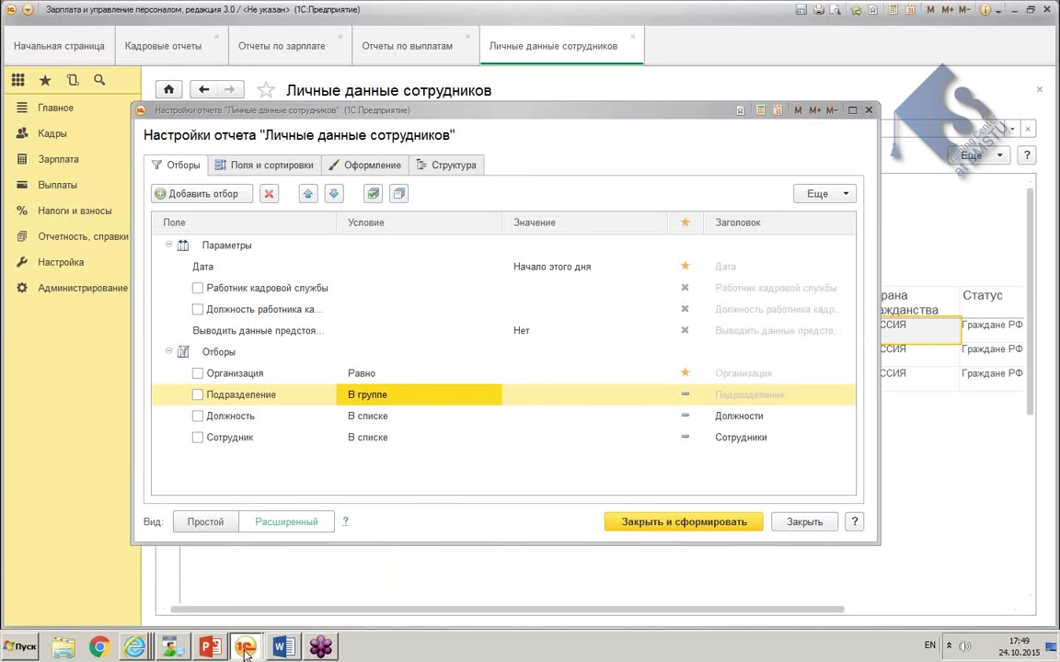
{"action": "left_click", "coordinate": [211, 619]}
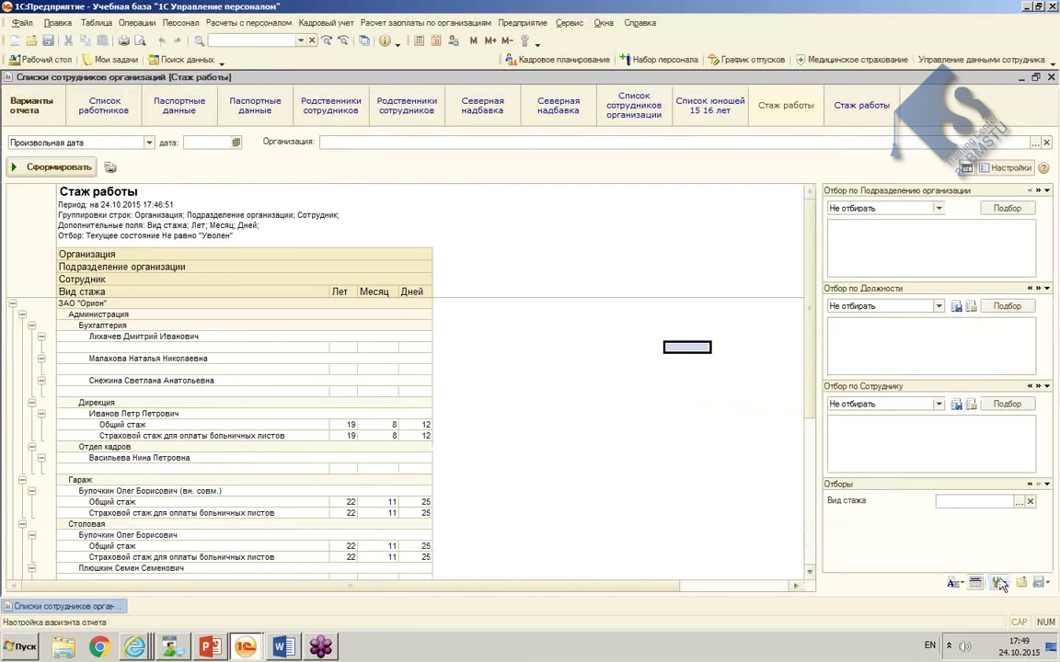
{"action": "left_click", "coordinate": [1001, 585]}
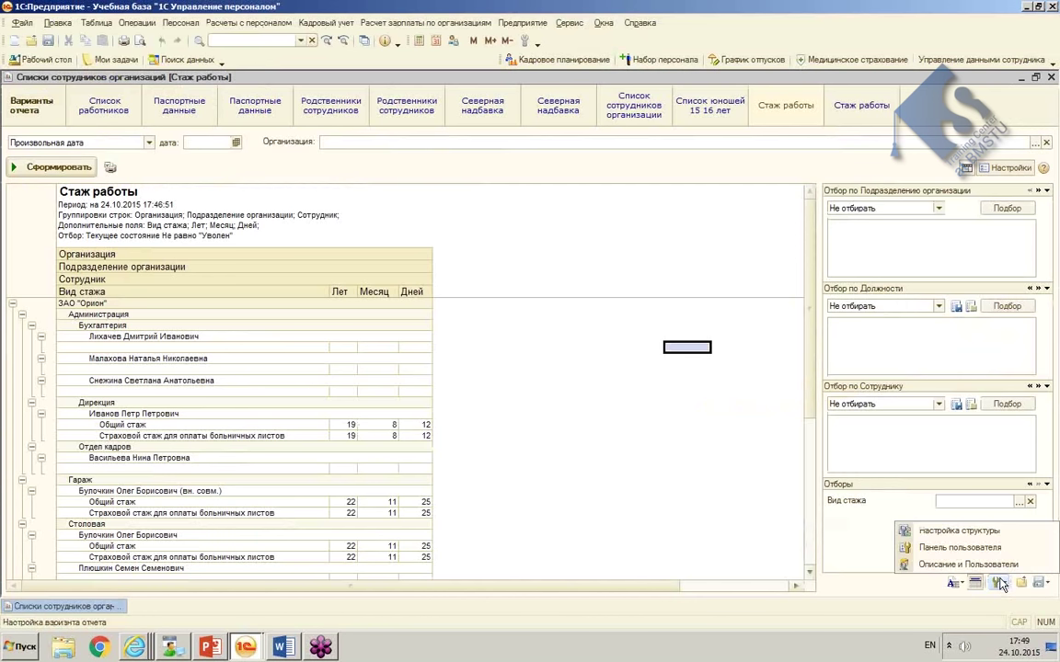
{"action": "left_click", "coordinate": [958, 531]}
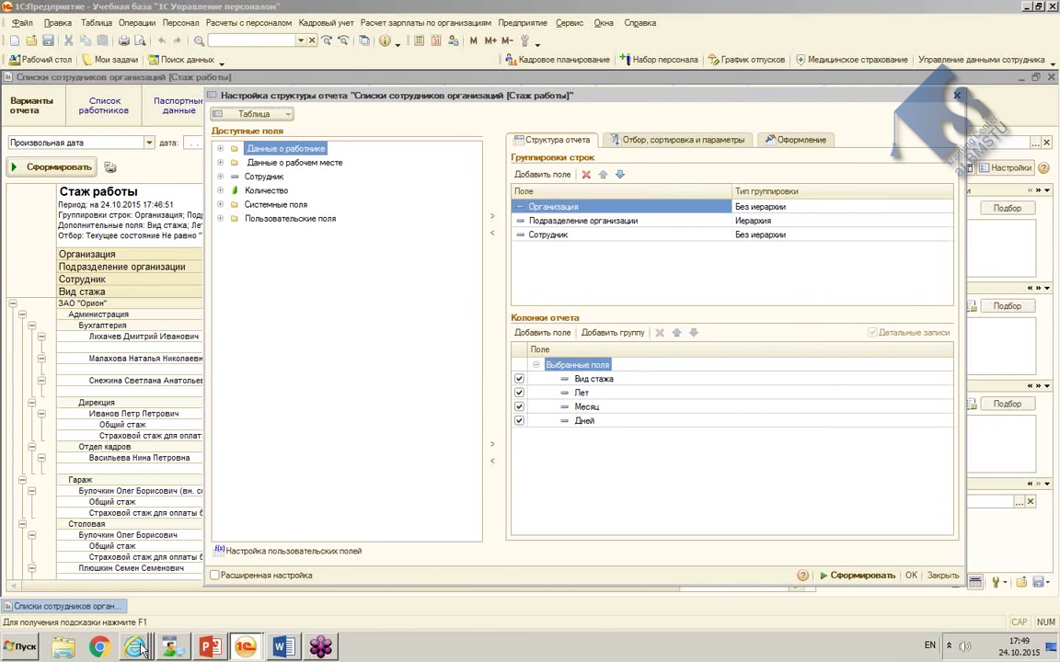
{"action": "left_click", "coordinate": [682, 141]}
{"action": "left_click", "coordinate": [702, 219]}
{"action": "left_click", "coordinate": [701, 219]}
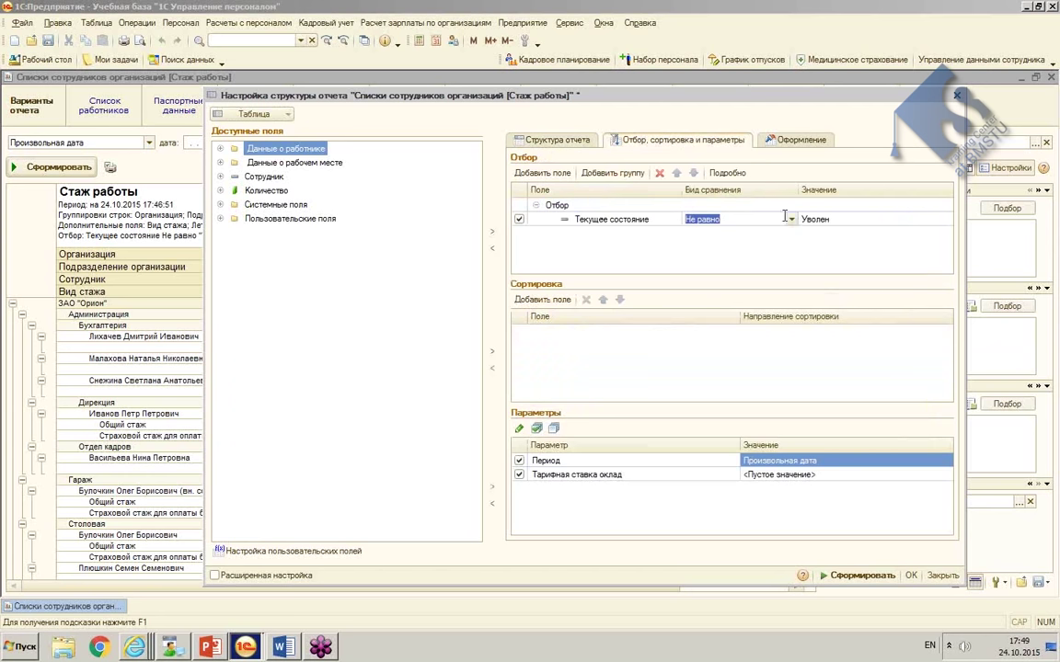
{"action": "left_click", "coordinate": [792, 219]}
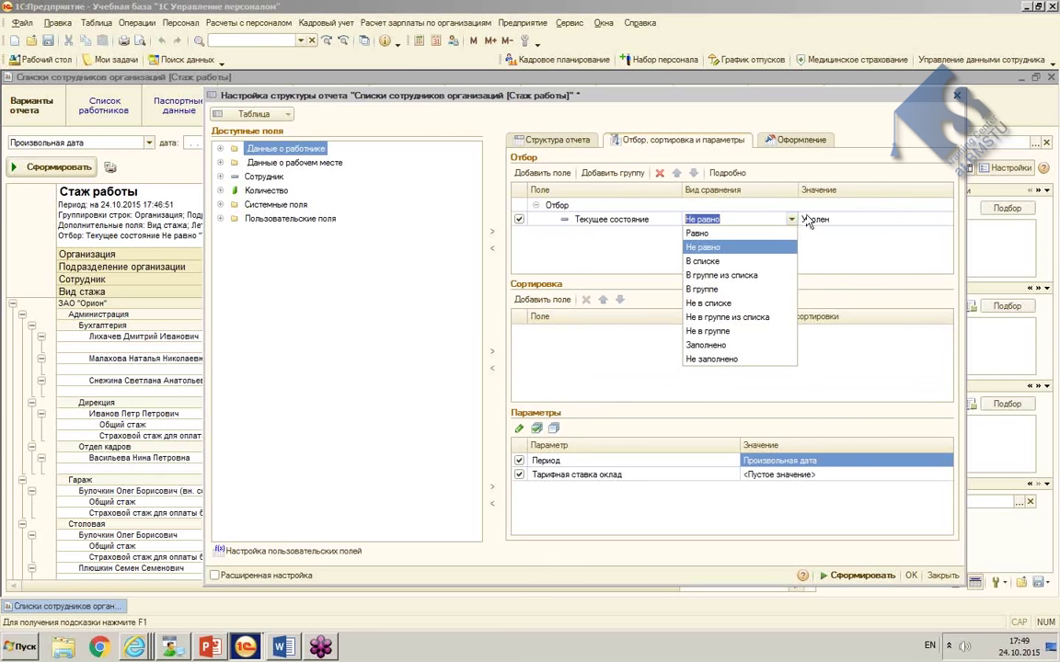
Step: Return to the edition 3.0 window and set the Сотрудник filter's condition to Равно in the report settings
{"action": "left_click", "coordinate": [241, 646]}
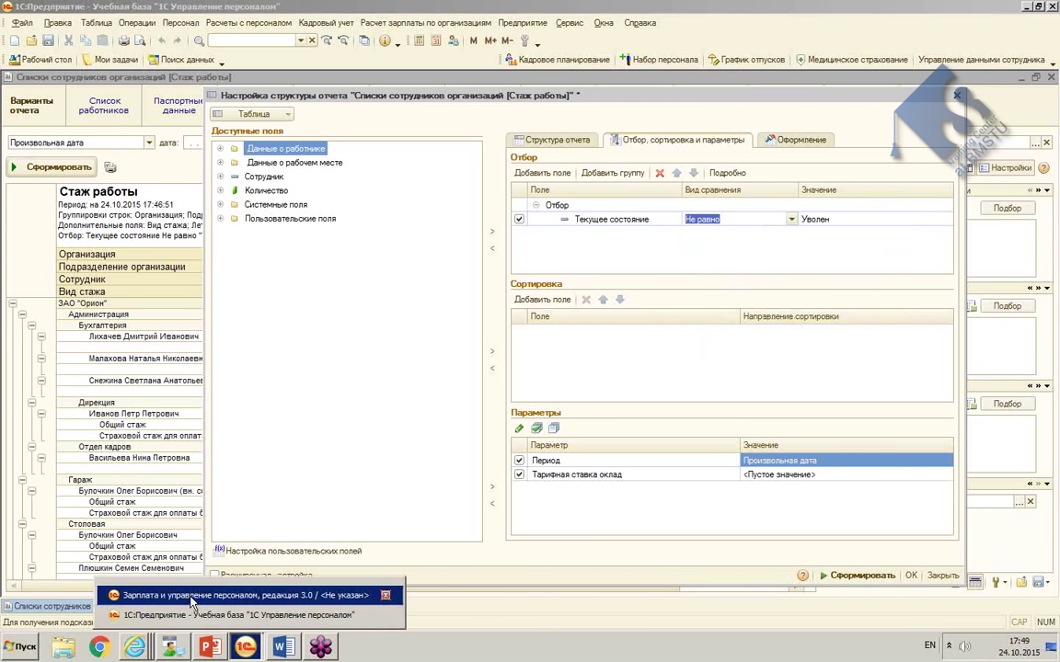
{"action": "left_click", "coordinate": [253, 593]}
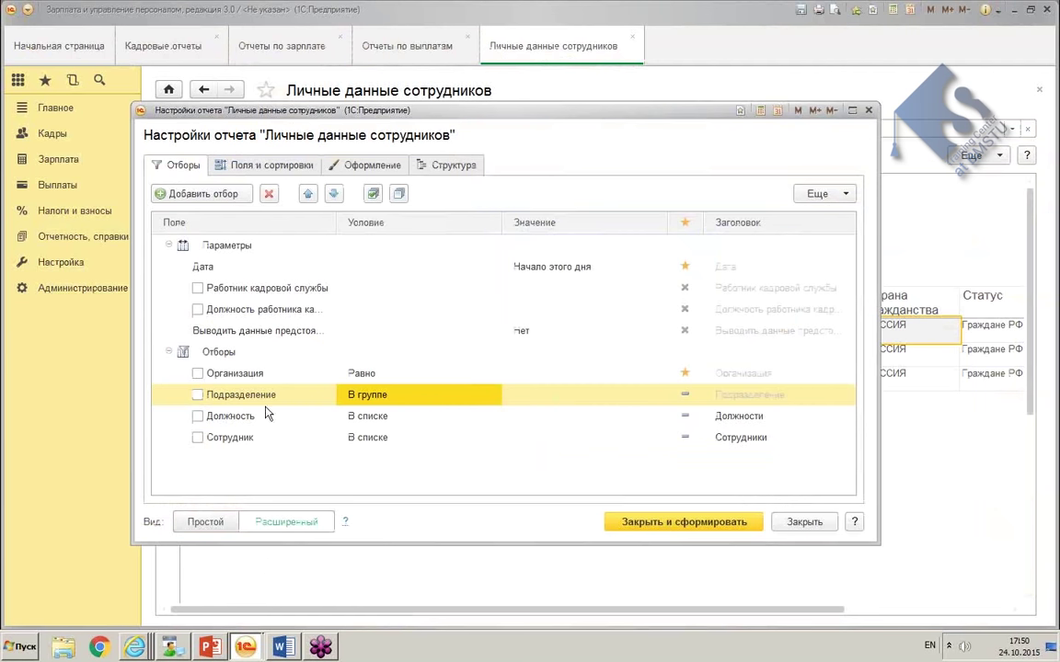
{"action": "left_click", "coordinate": [405, 402]}
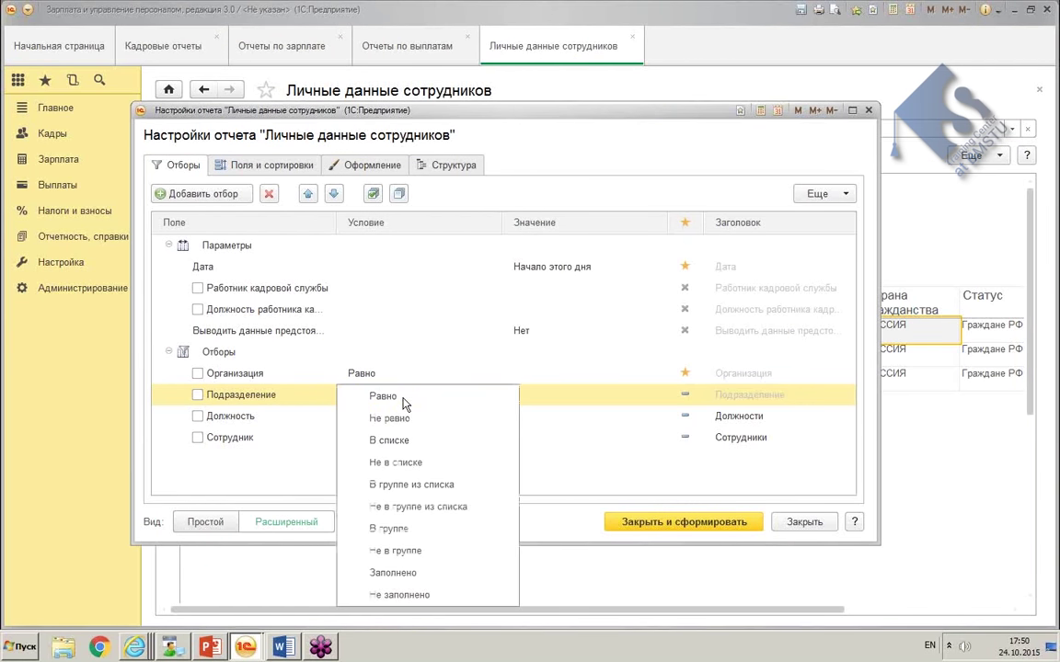
{"action": "left_click", "coordinate": [373, 327]}
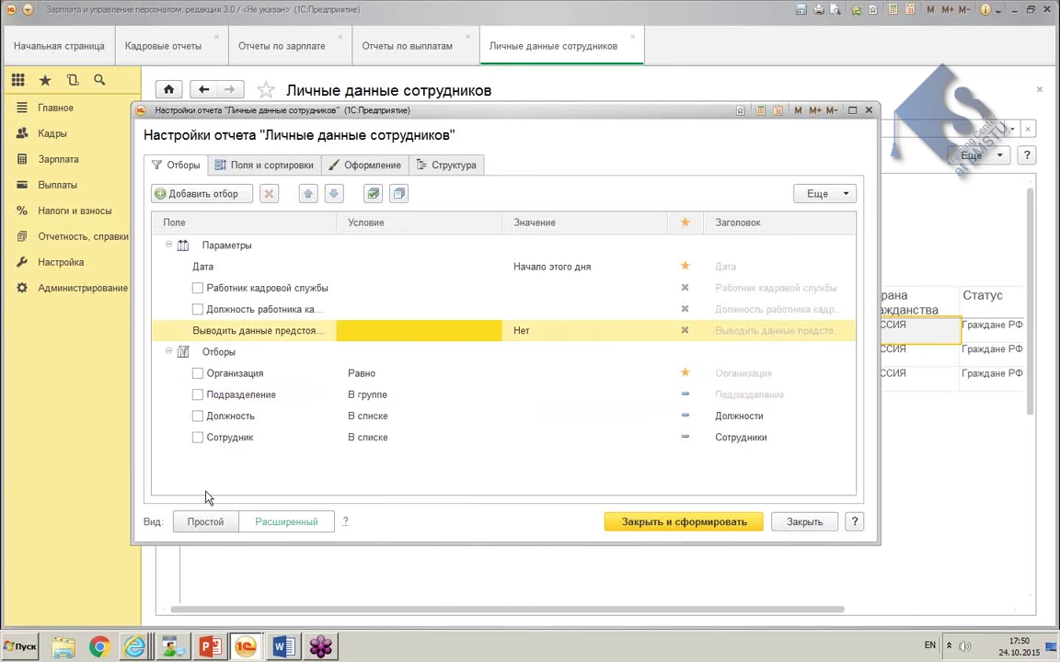
{"action": "left_click", "coordinate": [357, 441]}
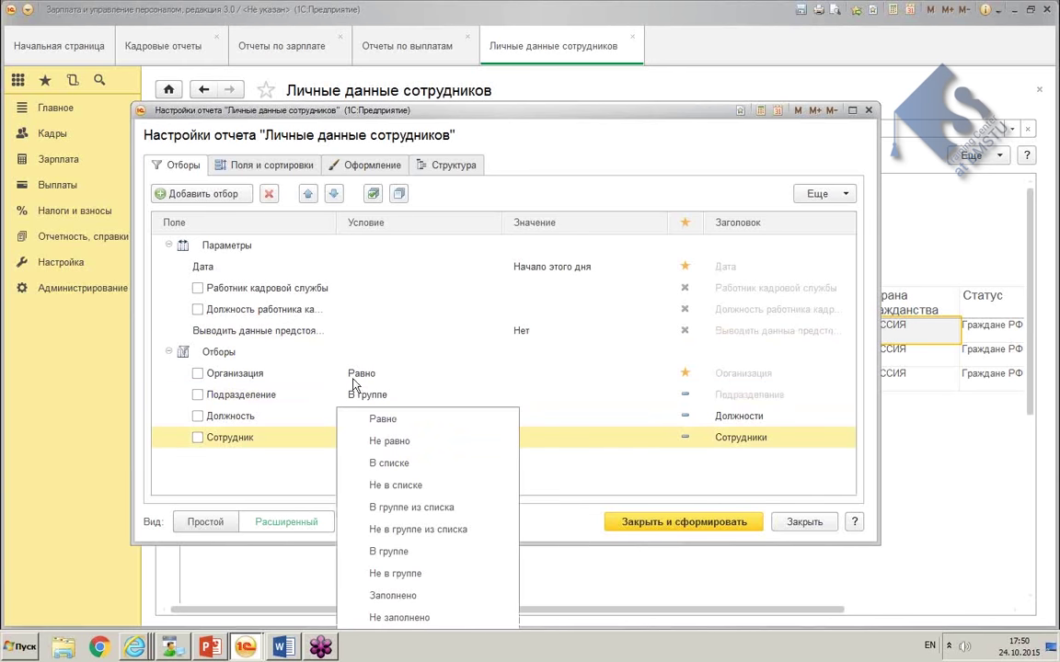
{"action": "left_click", "coordinate": [382, 421]}
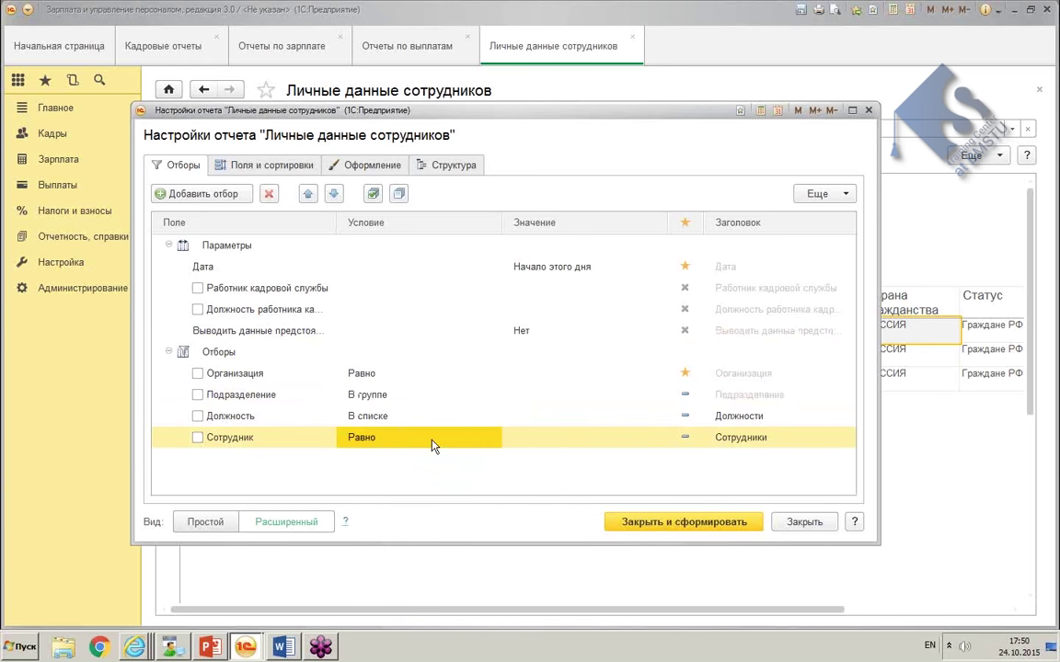
Step: Open the employee list for the Сотрудник filter's value and close it without choosing anyone
{"action": "left_click", "coordinate": [615, 438]}
{"action": "left_click", "coordinate": [614, 438]}
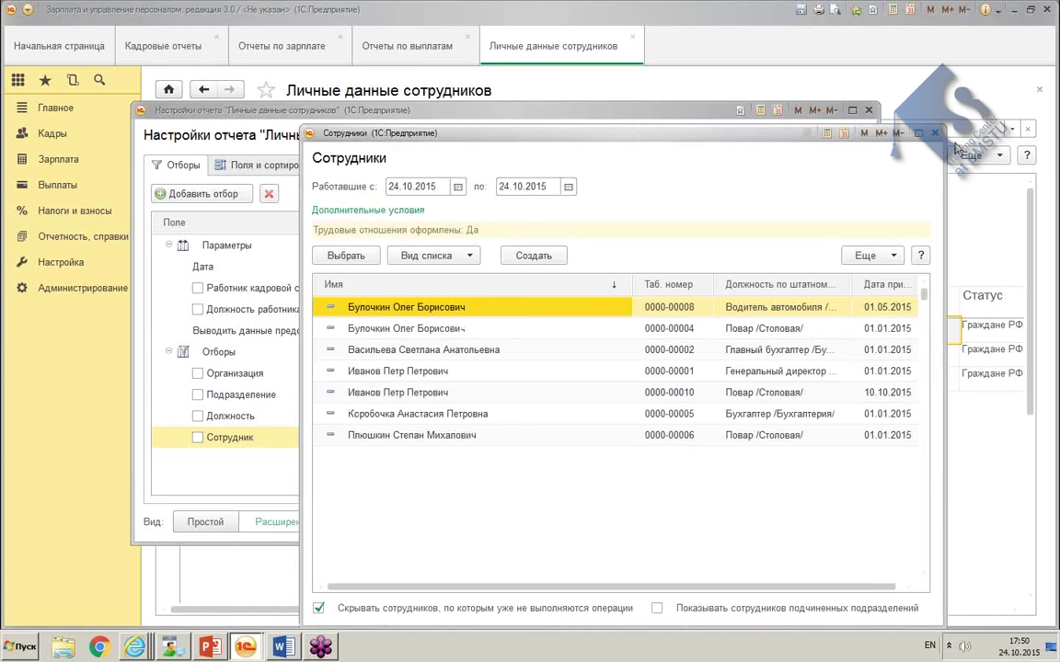
{"action": "key", "text": "Escape"}
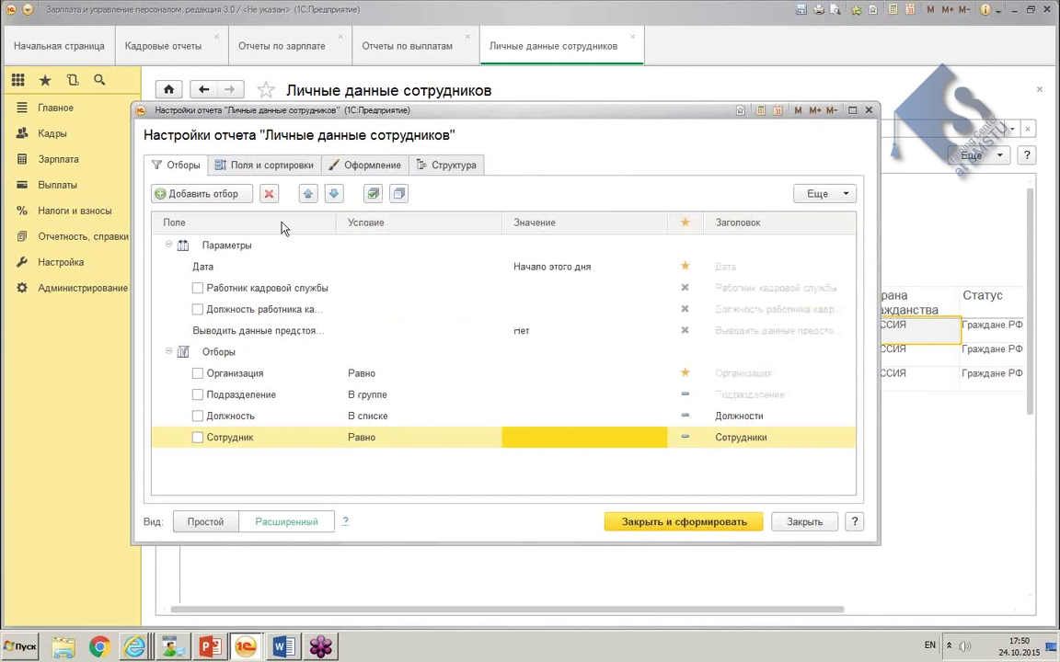
Step: Try to add a filter by the Вид образования field to the report settings
{"action": "left_click", "coordinate": [219, 202]}
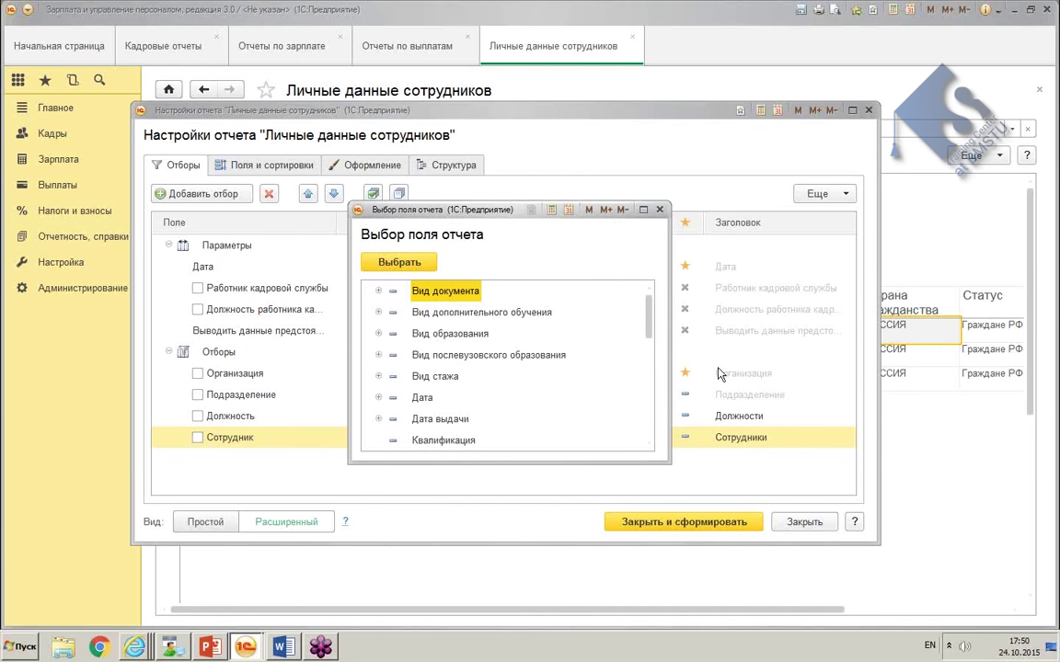
{"action": "mouse_move", "coordinate": [653, 332]}
{"action": "left_mouse_down"}
{"action": "mouse_move", "coordinate": [648, 427]}
{"action": "mouse_move", "coordinate": [644, 318]}
{"action": "left_mouse_up"}
{"action": "left_click", "coordinate": [468, 335]}
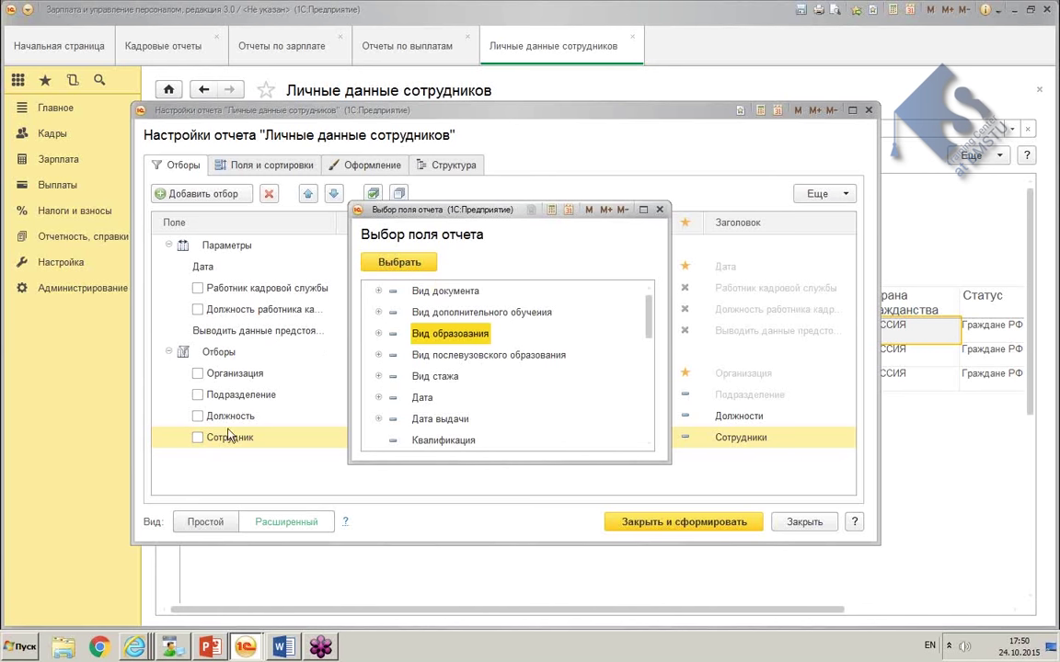
{"action": "left_click", "coordinate": [382, 262]}
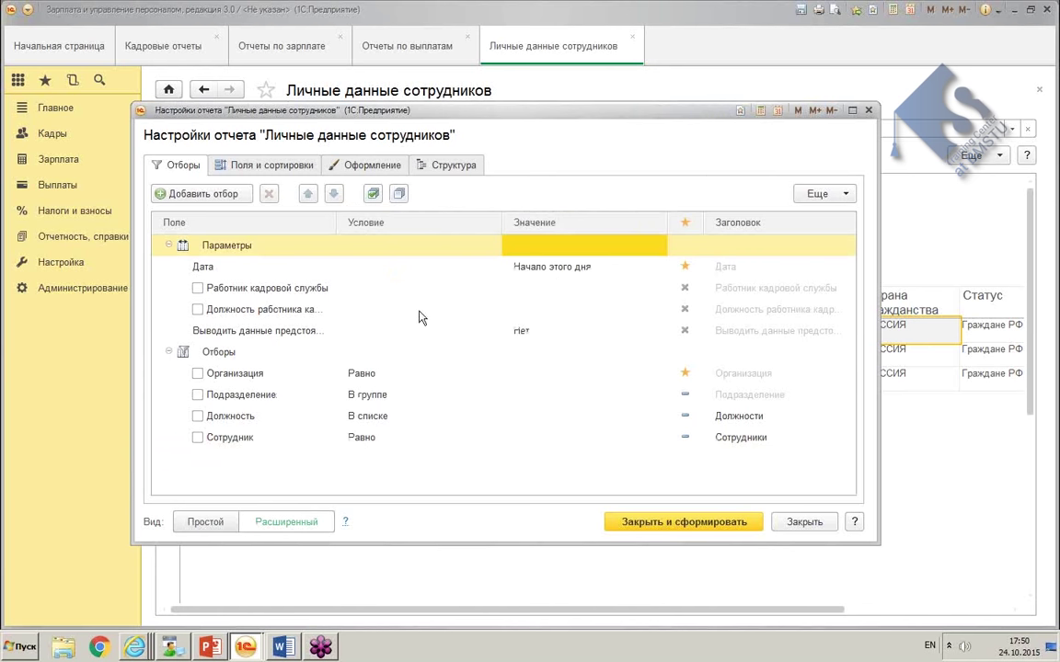
Step: Browse the report fields available for a new filter and close the list without adding one
{"action": "left_click", "coordinate": [171, 192]}
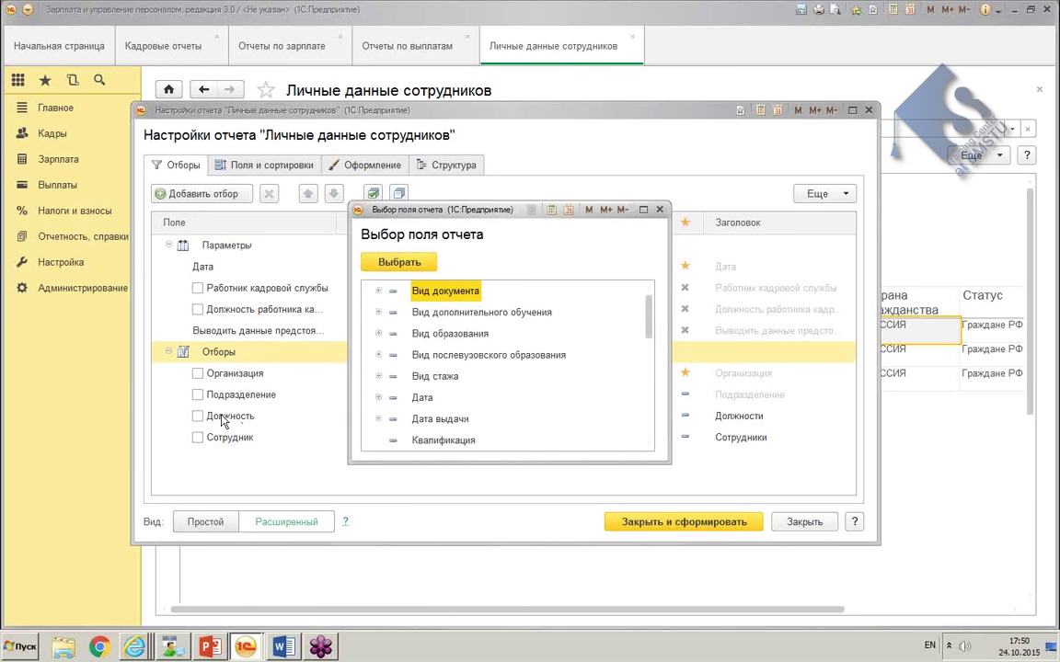
{"action": "left_click", "coordinate": [660, 212]}
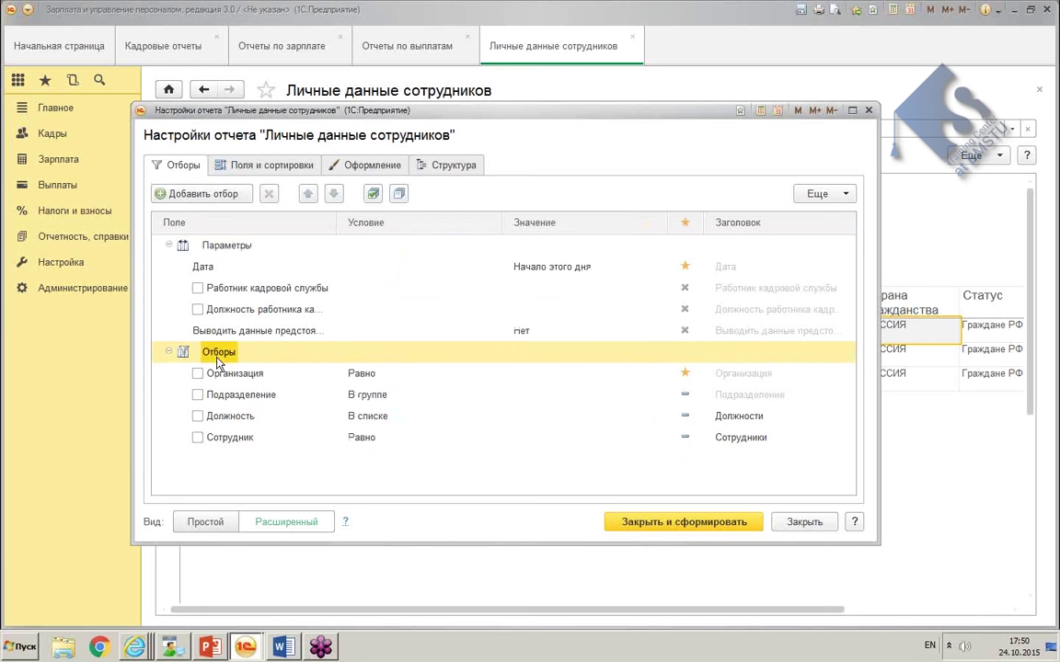
{"action": "left_click", "coordinate": [180, 197]}
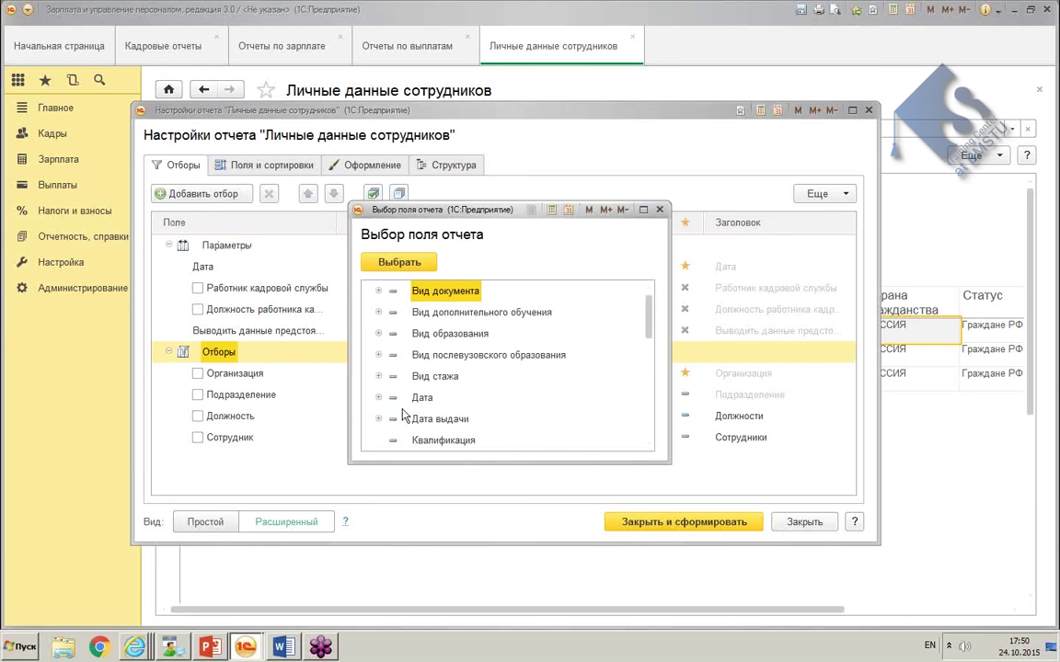
{"action": "left_click_drag", "start_coordinate": [649, 325], "coordinate": [649, 401]}
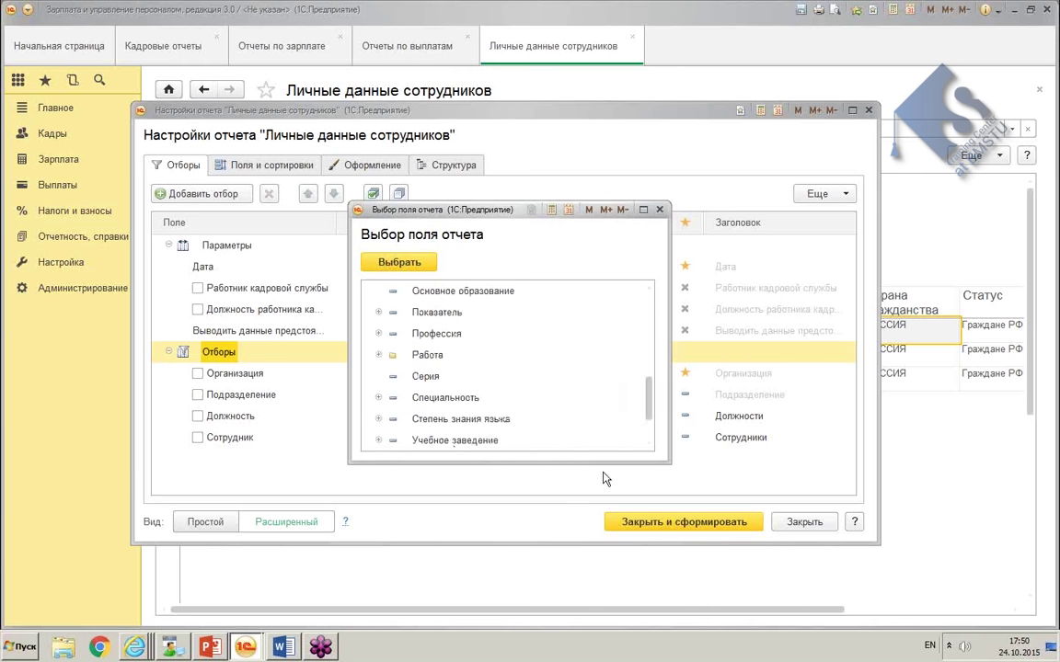
{"action": "left_click", "coordinate": [660, 210]}
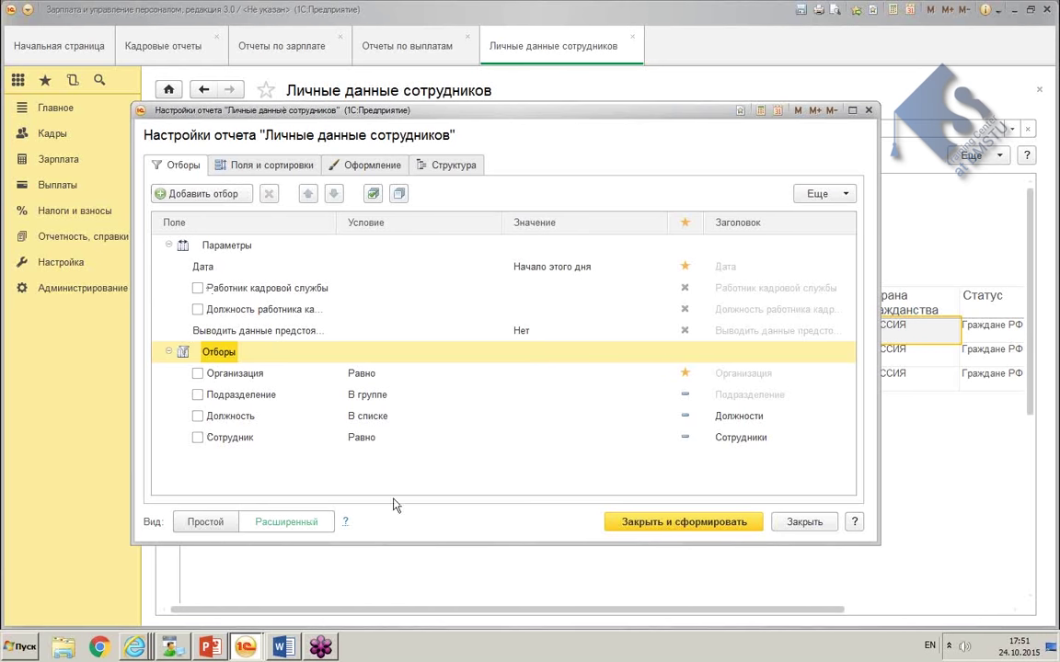
Step: Examine the report's fields and sorting, formatting and structure settings, and return to its filters
{"action": "left_click", "coordinate": [265, 165]}
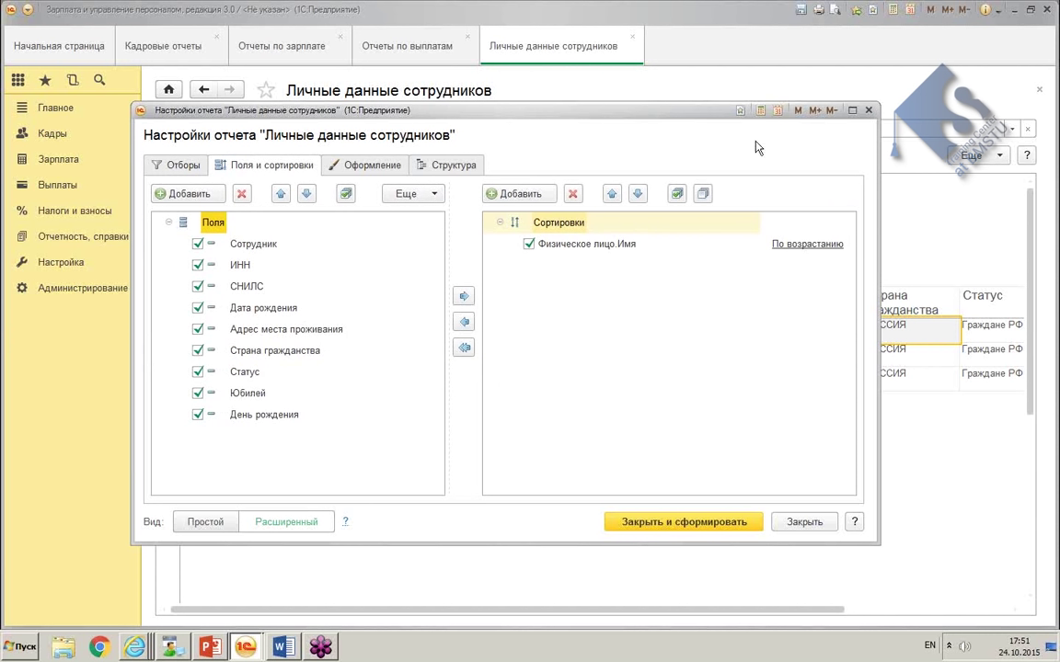
{"action": "left_click", "coordinate": [559, 248]}
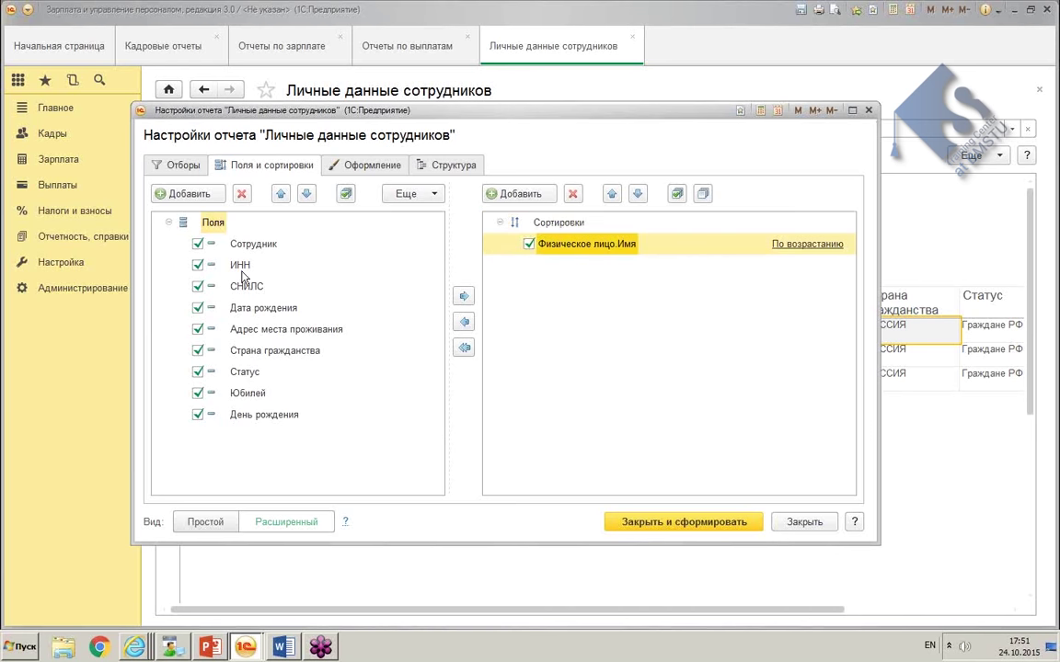
{"action": "left_click", "coordinate": [368, 165]}
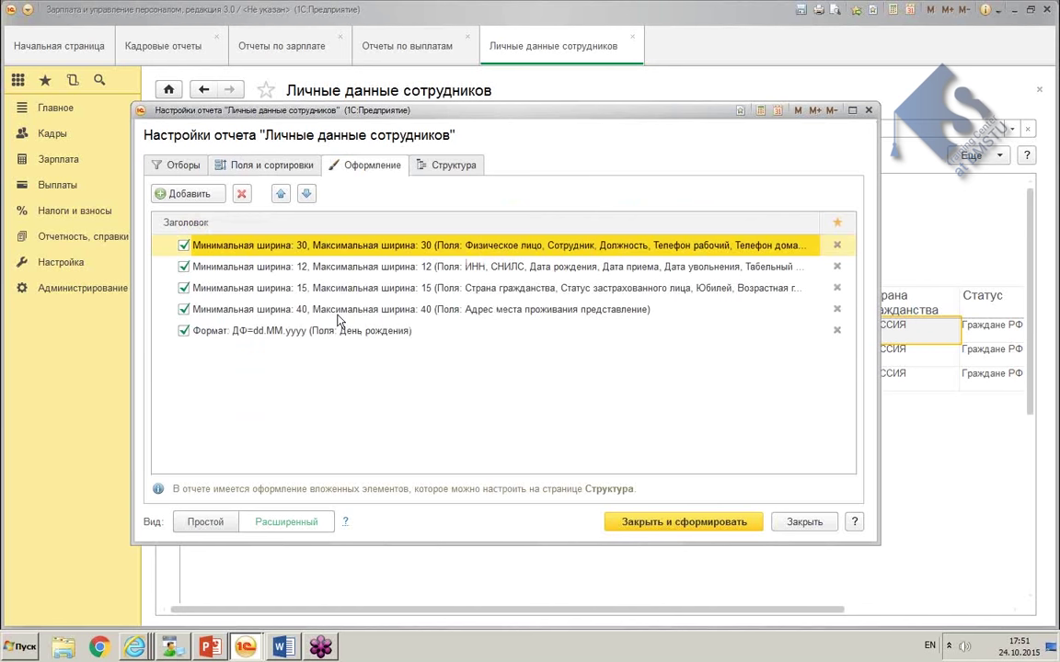
{"action": "left_click", "coordinate": [417, 166]}
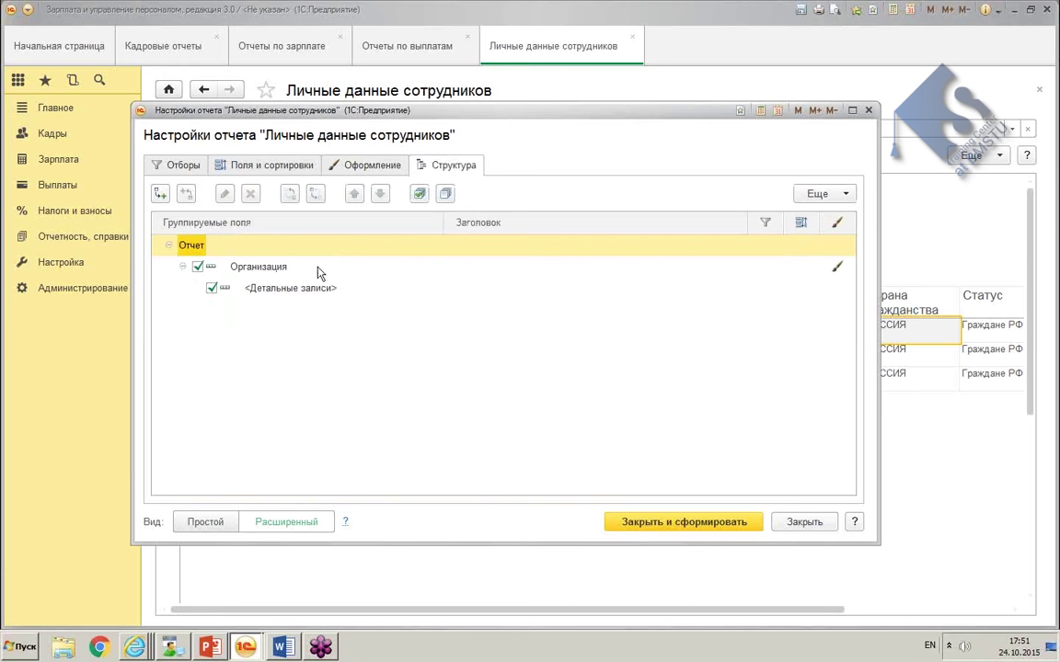
{"action": "left_click", "coordinate": [149, 157]}
{"action": "left_click", "coordinate": [460, 164]}
{"action": "left_click", "coordinate": [177, 166]}
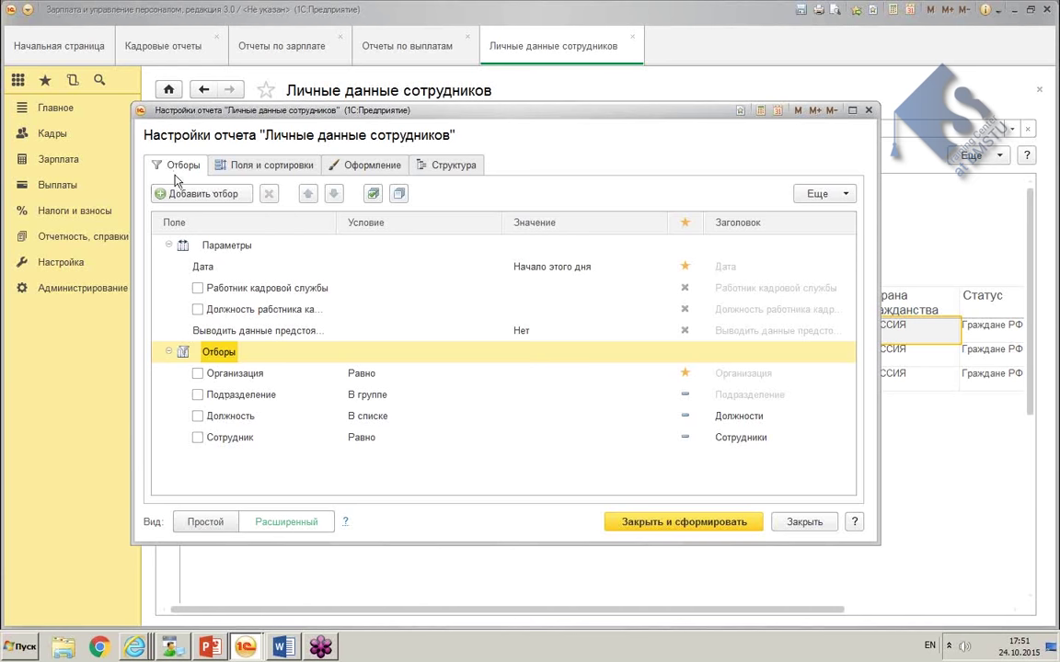
Step: Compare the simple and advanced views of the report settings, finishing on the Должность filter's condition in the advanced view
{"action": "left_click", "coordinate": [197, 522]}
{"action": "left_click", "coordinate": [302, 523]}
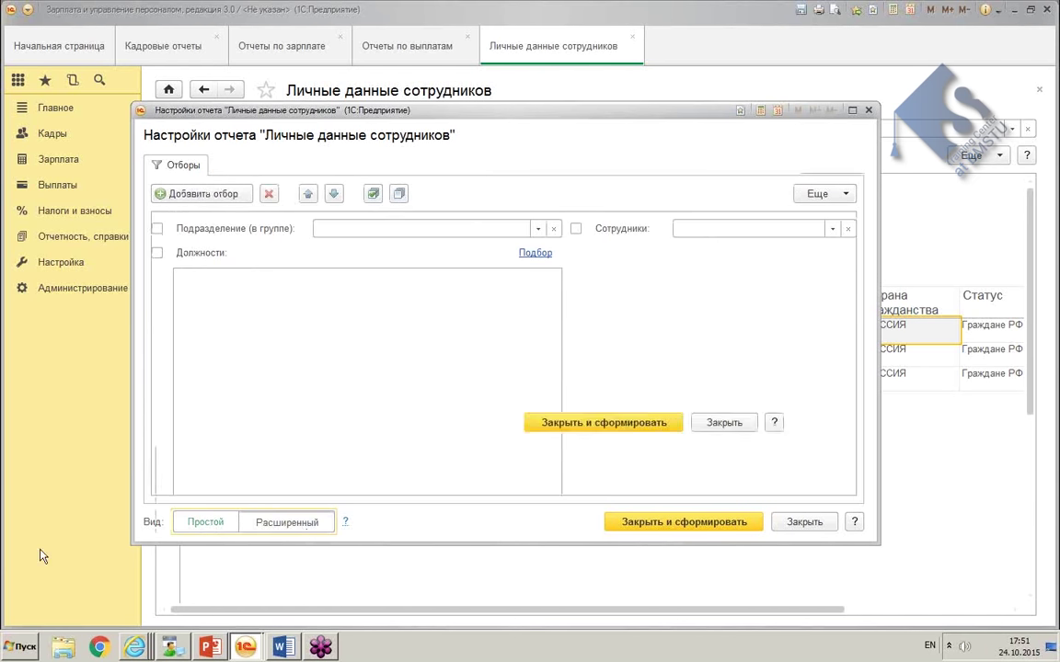
{"action": "left_click", "coordinate": [208, 524]}
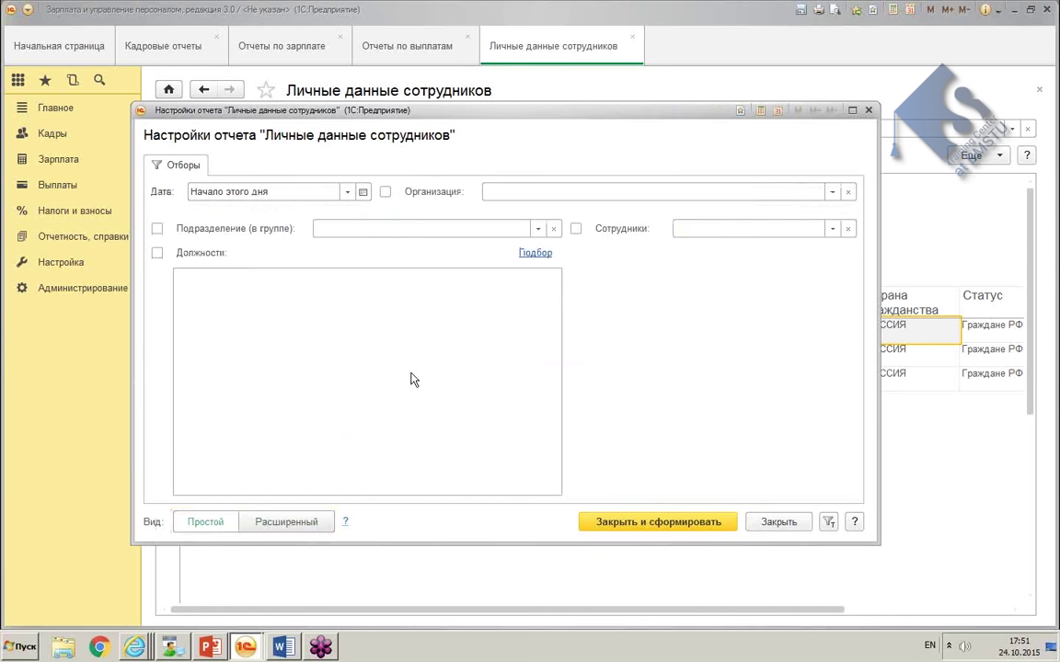
{"action": "left_click", "coordinate": [287, 523]}
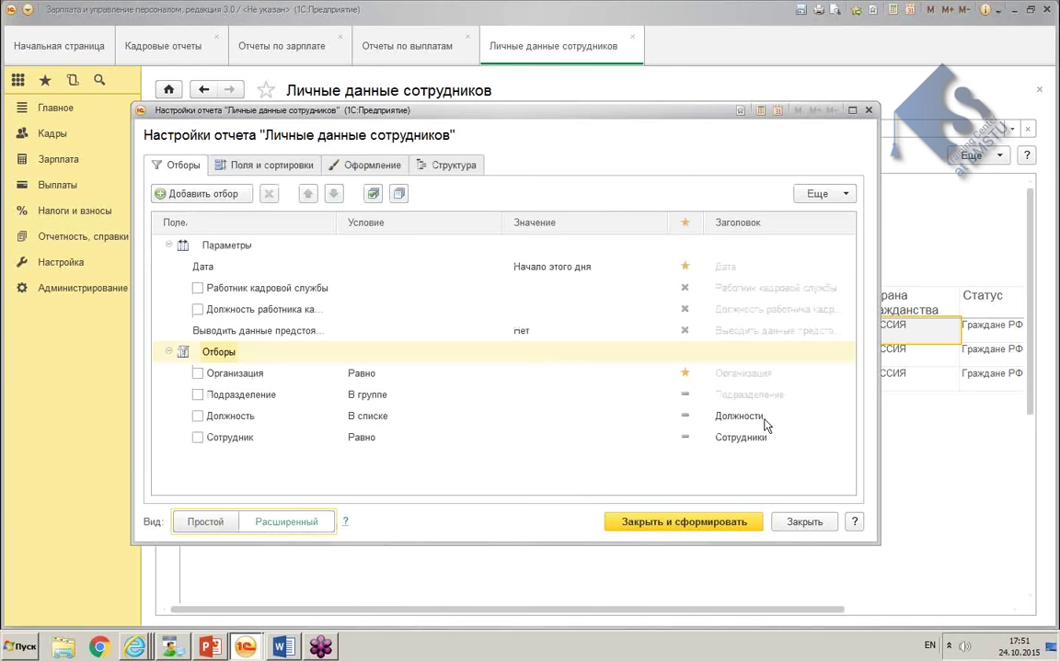
{"action": "left_click", "coordinate": [403, 416]}
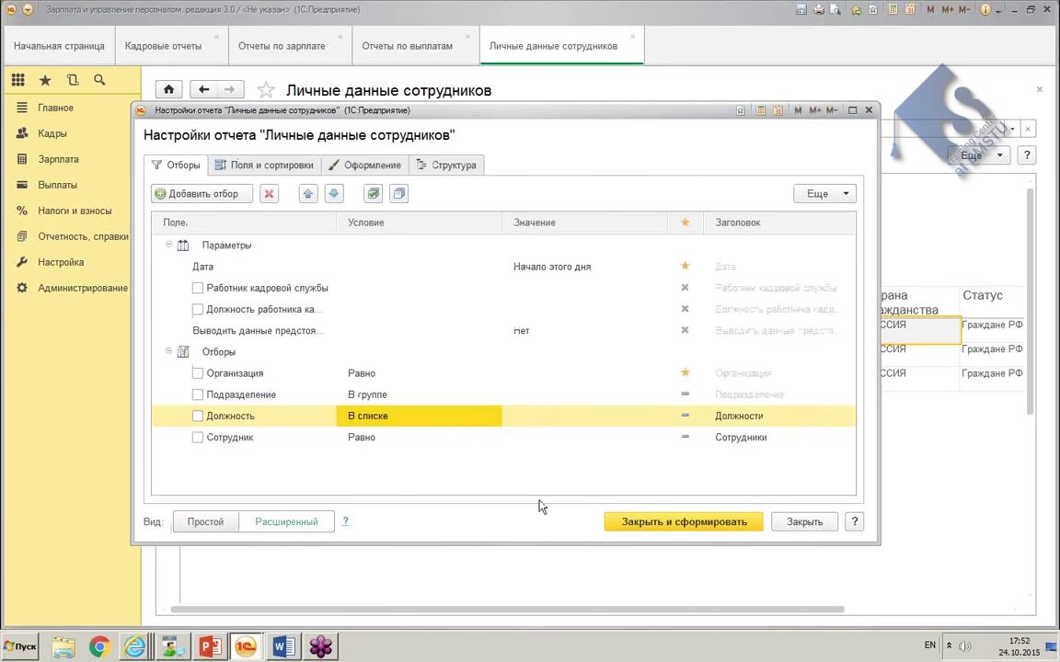
Step: Close the report settings and regenerate the Личные данные сотрудников report
{"action": "left_click", "coordinate": [870, 112]}
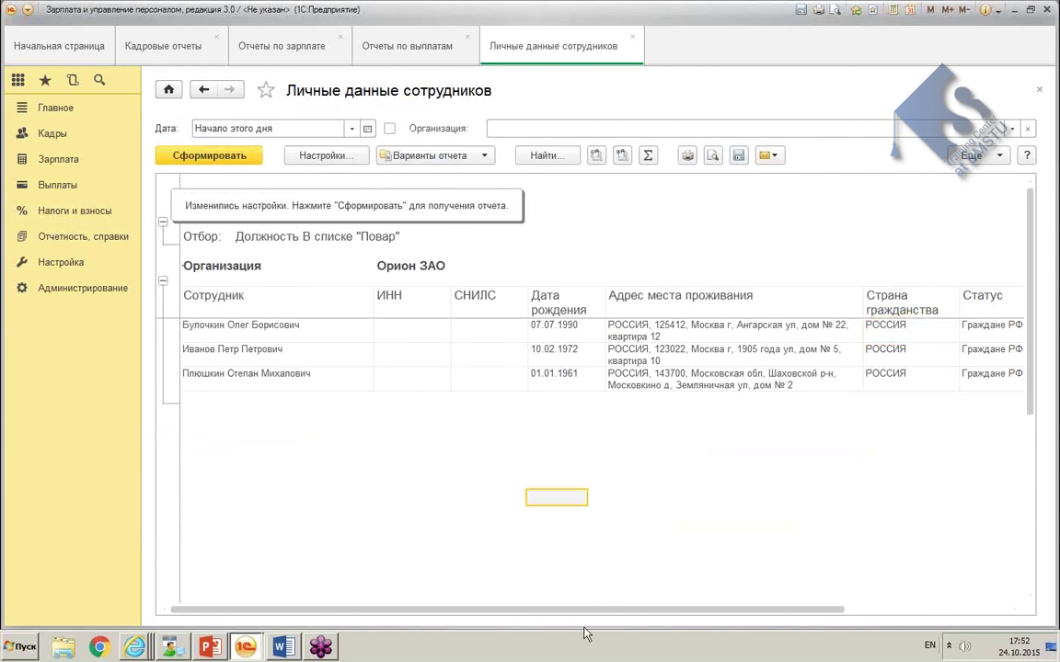
{"action": "left_click", "coordinate": [966, 609]}
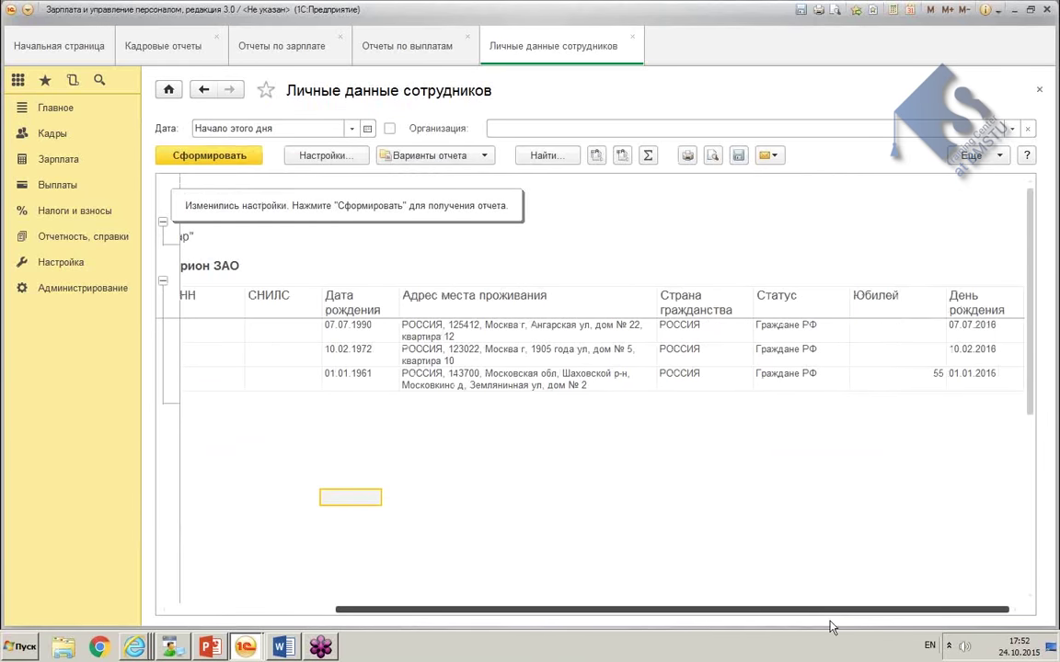
{"action": "left_click_drag", "start_coordinate": [829, 611], "coordinate": [450, 614]}
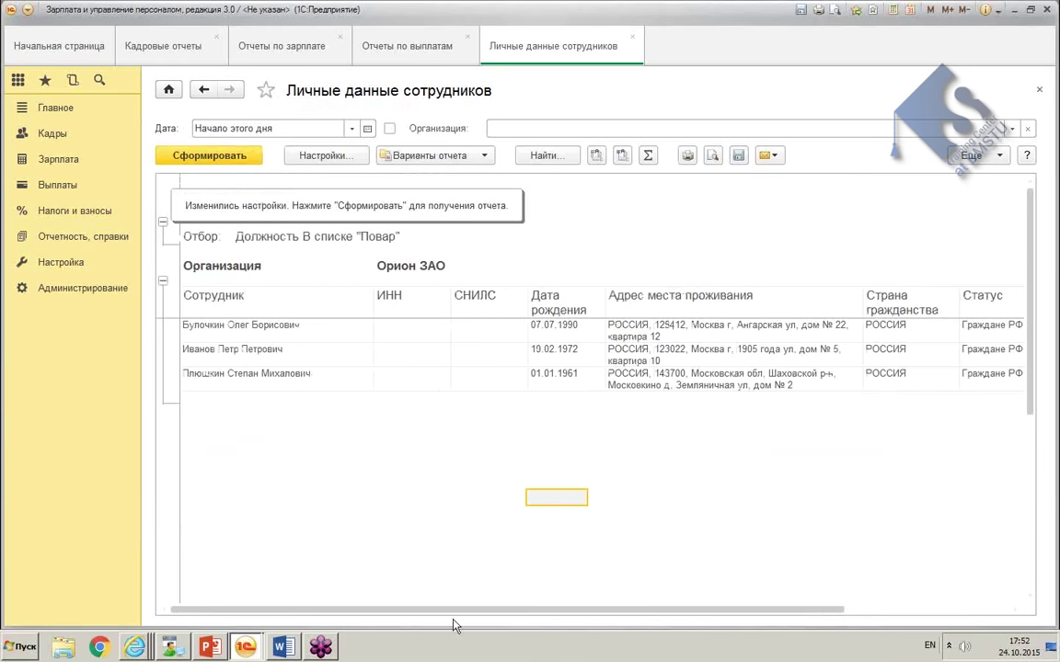
{"action": "left_click", "coordinate": [188, 153]}
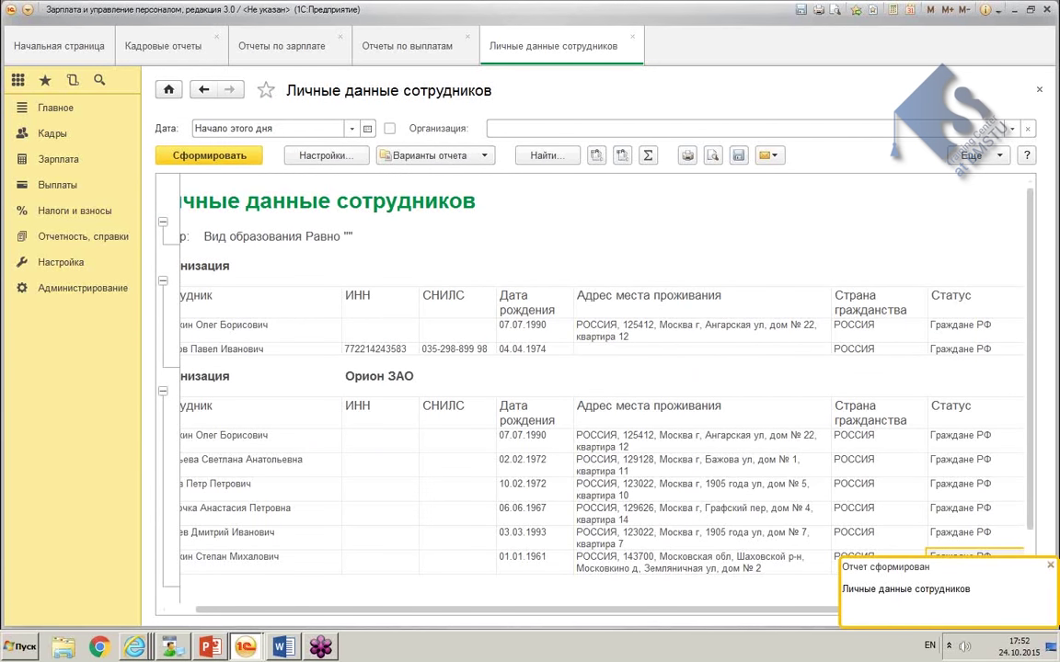
Step: Switch to the Учебная база "1С Управление персоналом", then close, reopen and close again the Стаж работы report's structure settings
{"action": "left_click", "coordinate": [245, 647]}
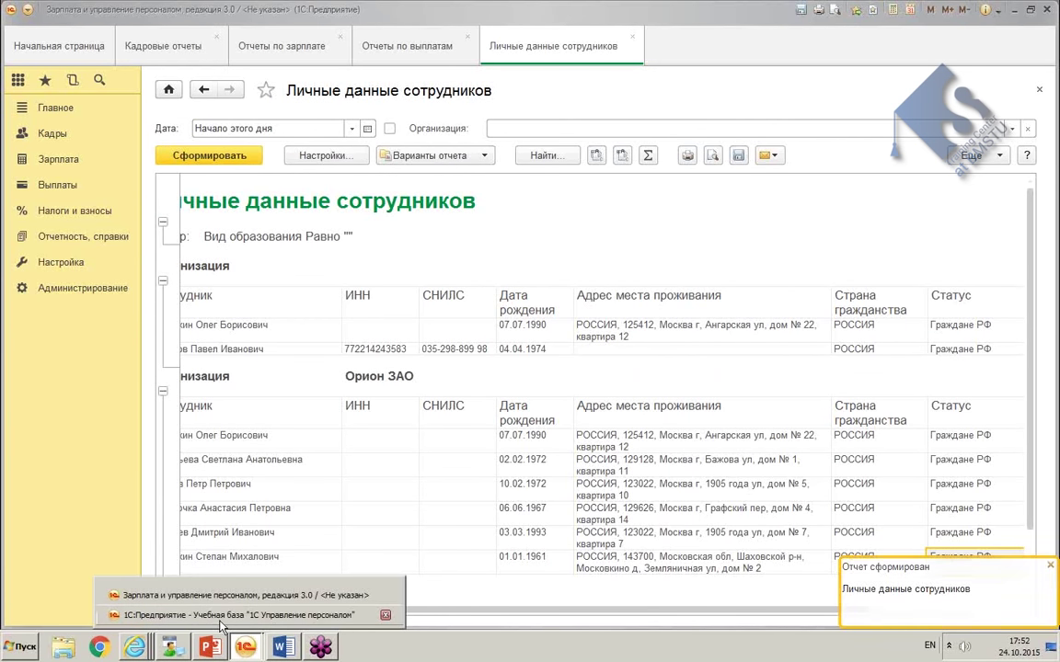
{"action": "left_click", "coordinate": [221, 616]}
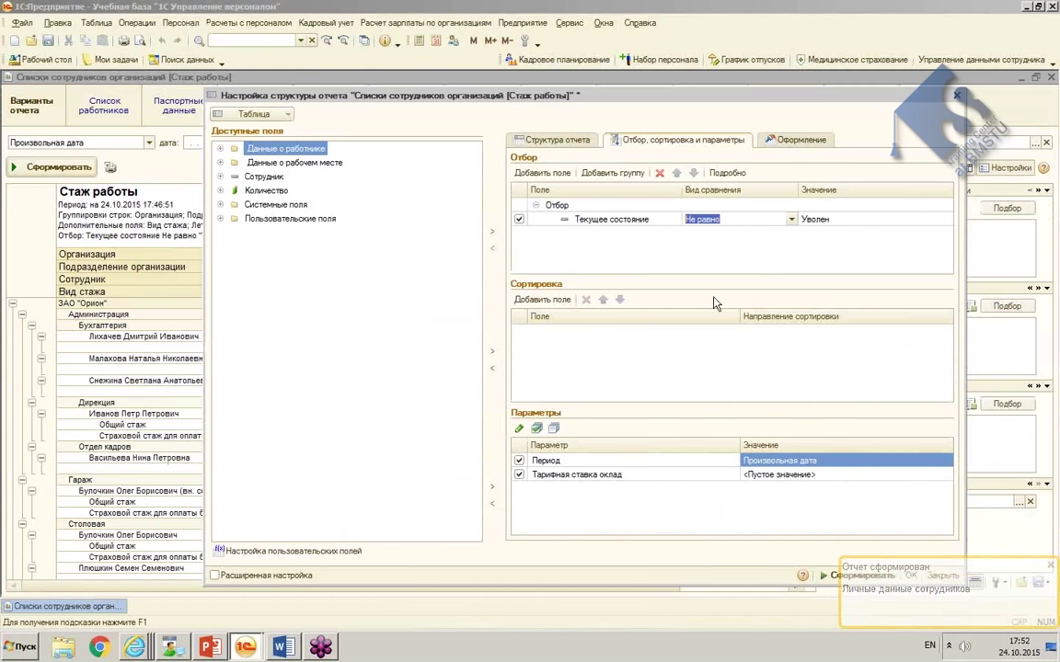
{"action": "key", "text": "Escape"}
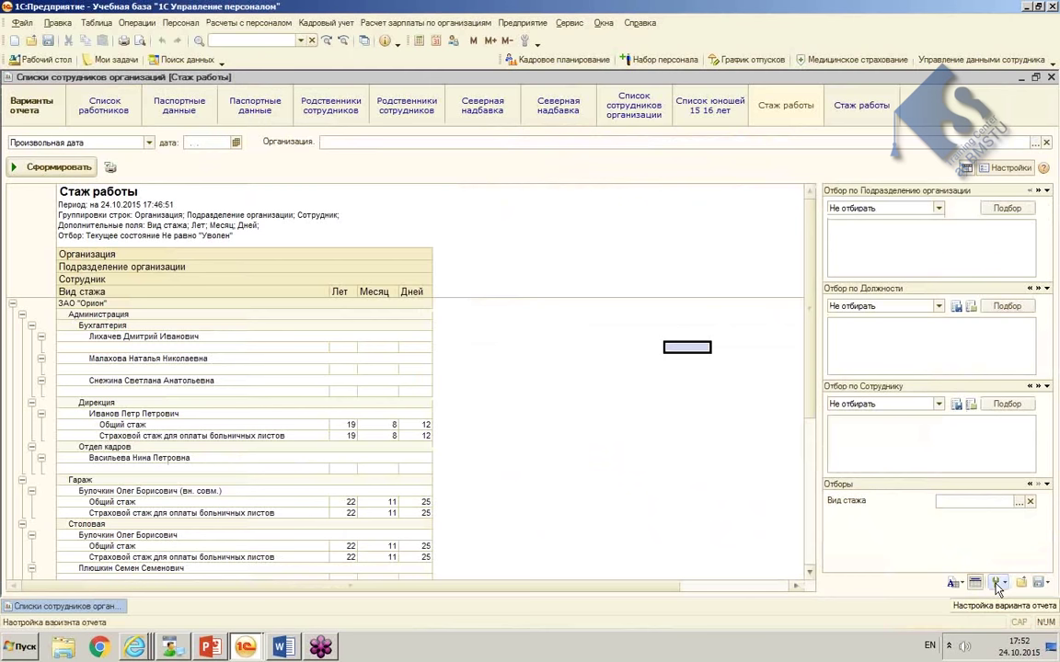
{"action": "left_click", "coordinate": [998, 585]}
{"action": "left_click", "coordinate": [952, 530]}
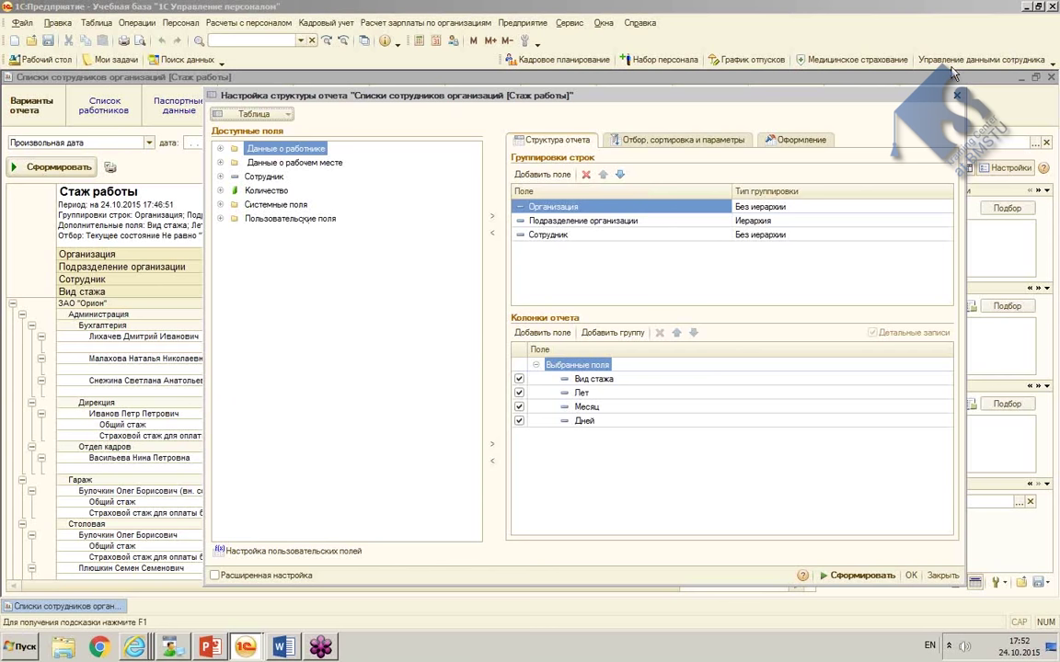
{"action": "left_click_drag", "start_coordinate": [960, 97], "coordinate": [955, 95]}
{"action": "left_click", "coordinate": [954, 96]}
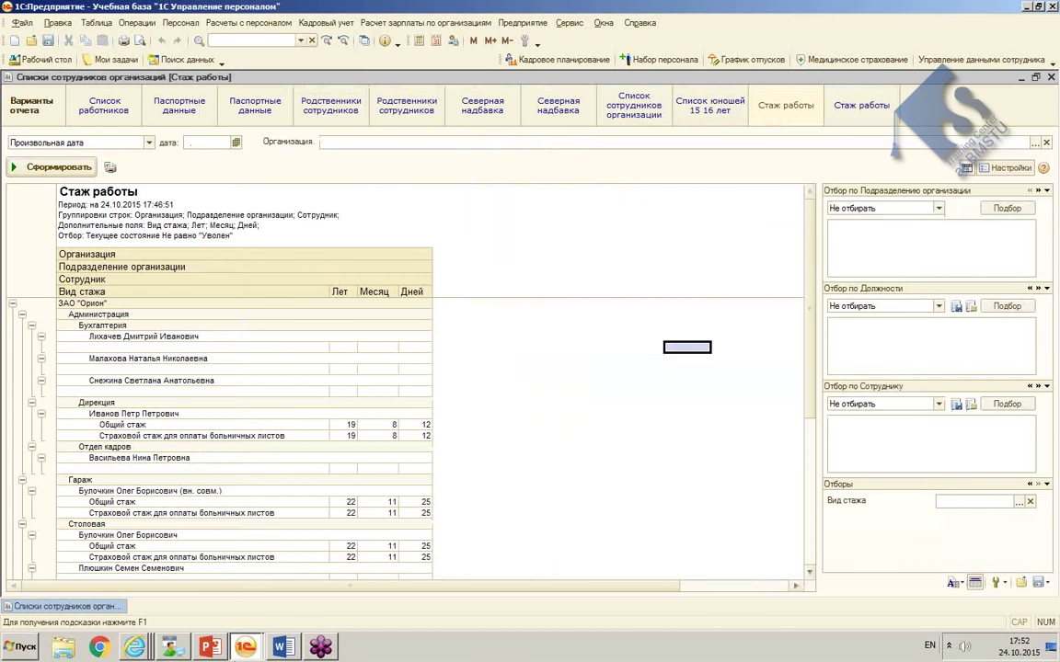
Step: Return to the edition 3.0 base and open the Личные данные сотрудников report variant for editing in a maximized window
{"action": "left_click", "coordinate": [230, 595]}
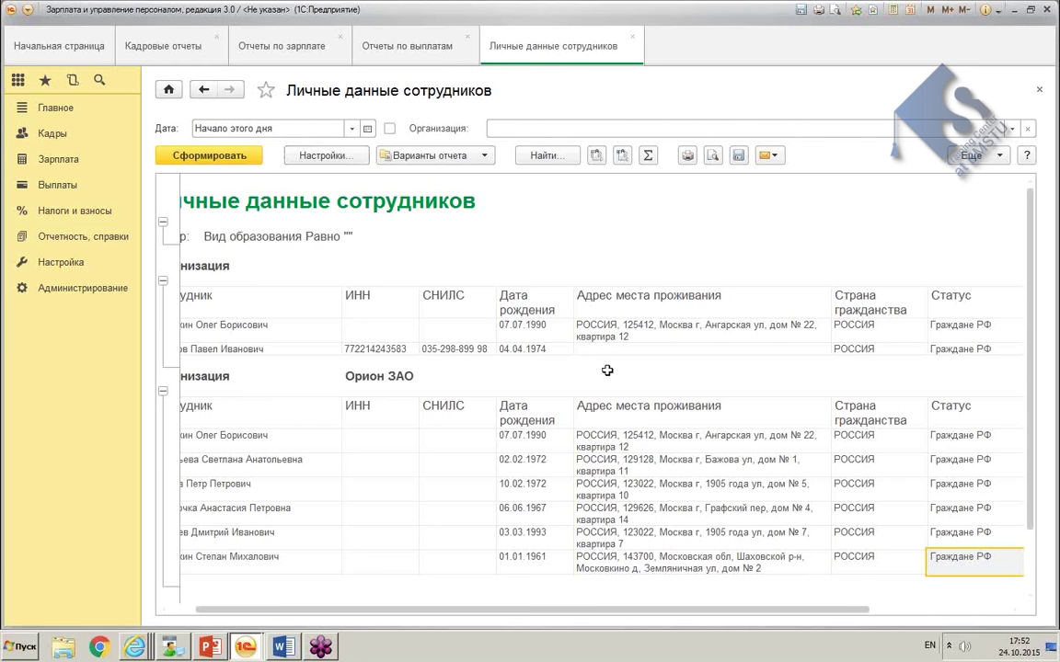
{"action": "left_click", "coordinate": [975, 156]}
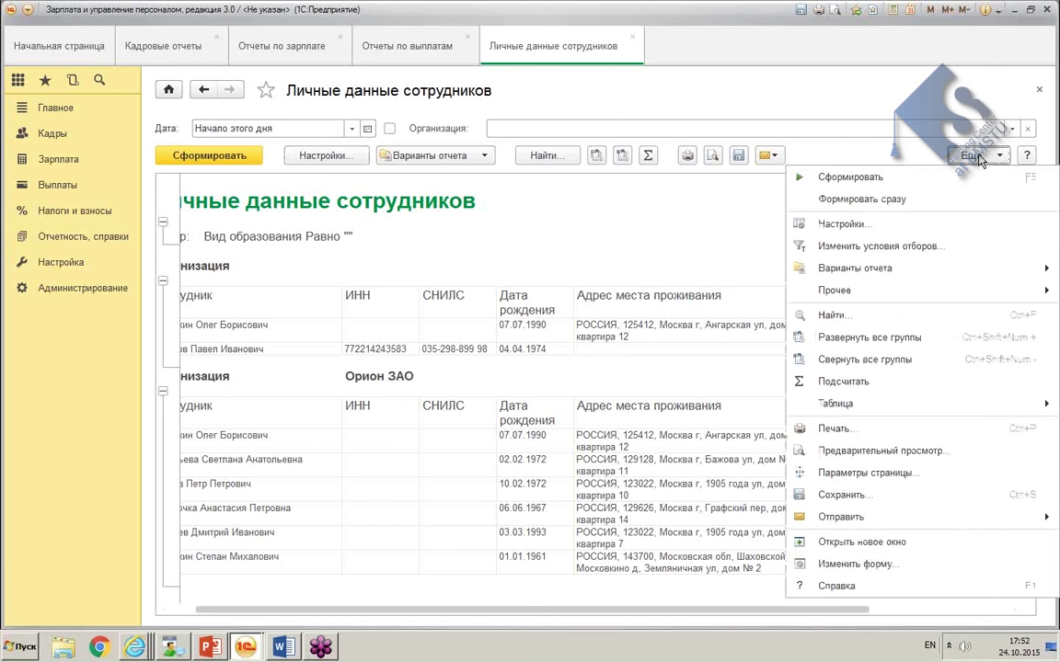
{"action": "mouse_move", "coordinate": [924, 290]}
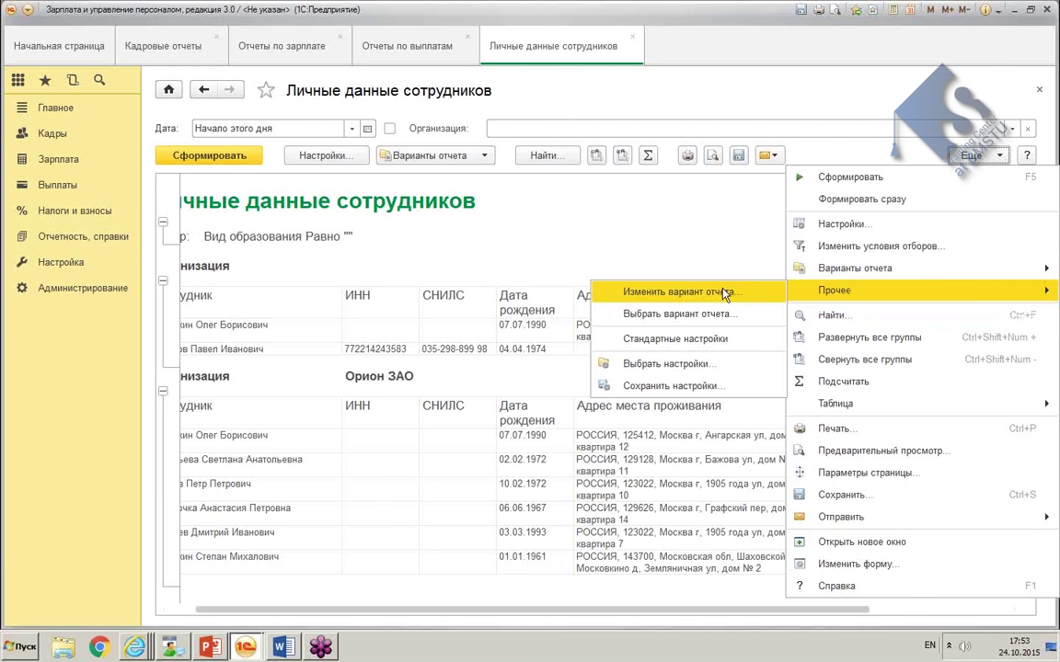
{"action": "left_click", "coordinate": [660, 295]}
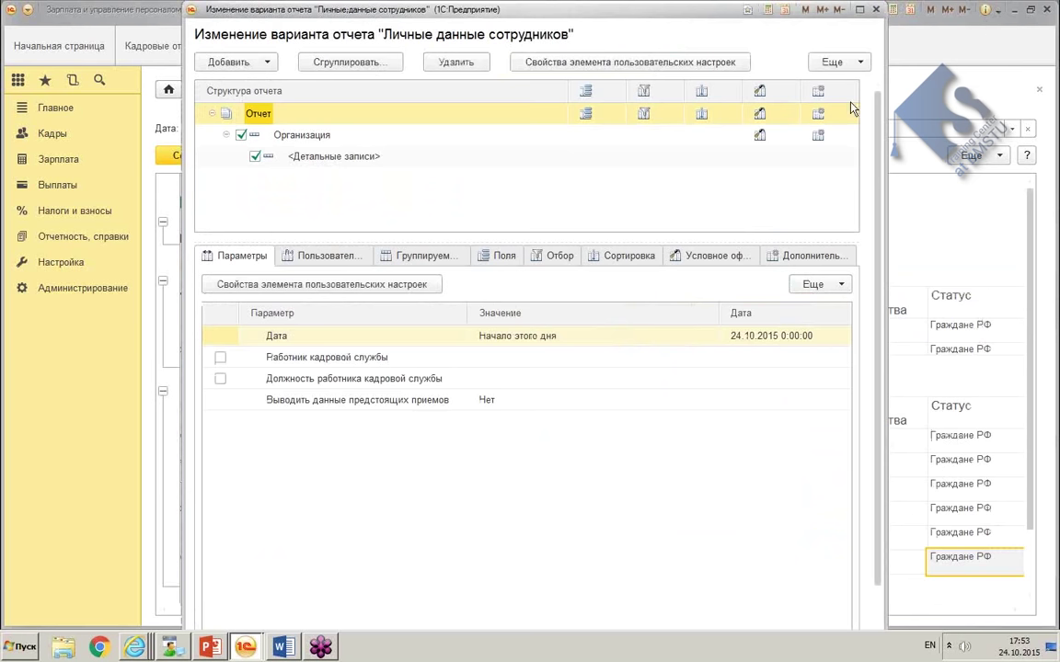
{"action": "left_click", "coordinate": [860, 10]}
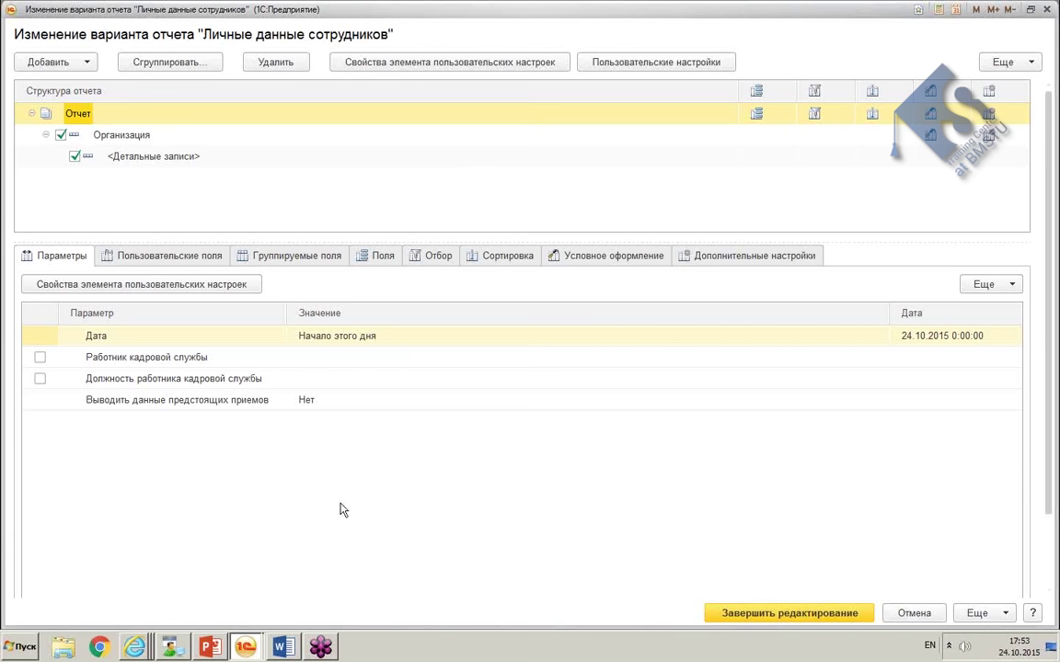
Step: In the Учебная база "1С Управление персоналом", open the Стаж работы report's structure settings and turn on Расширенная настройка
{"action": "left_click", "coordinate": [252, 650]}
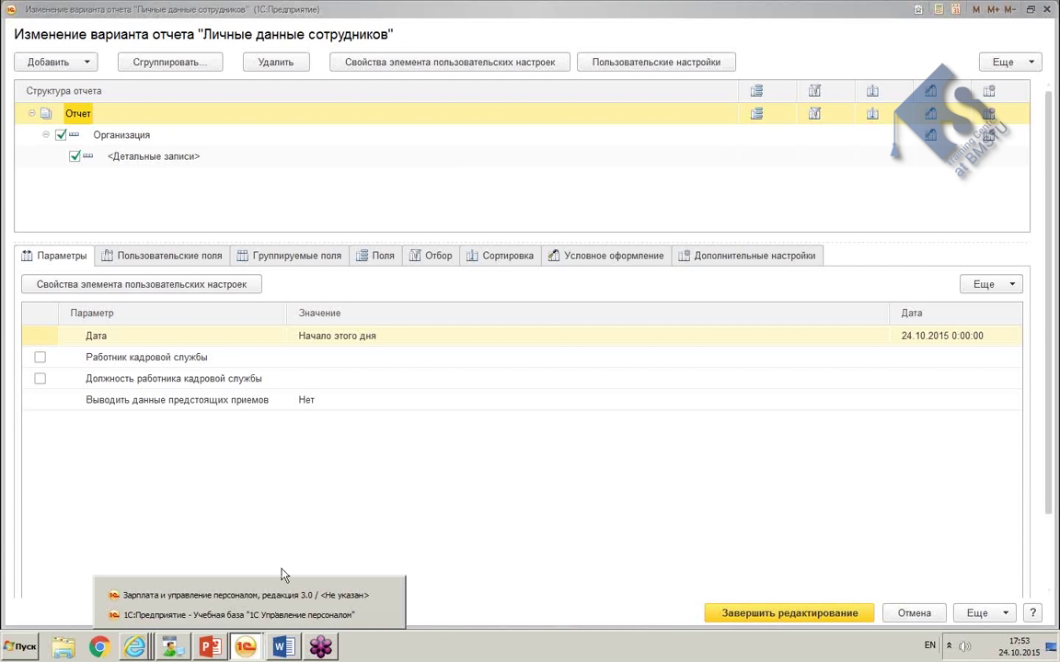
{"action": "left_click", "coordinate": [269, 622]}
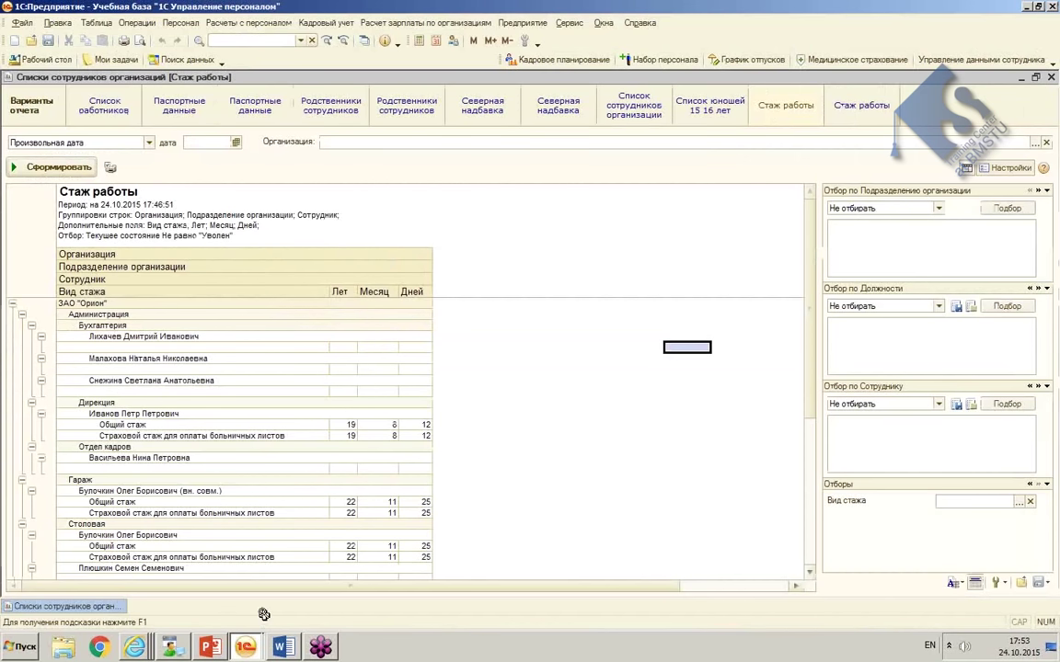
{"action": "right_click", "coordinate": [898, 526]}
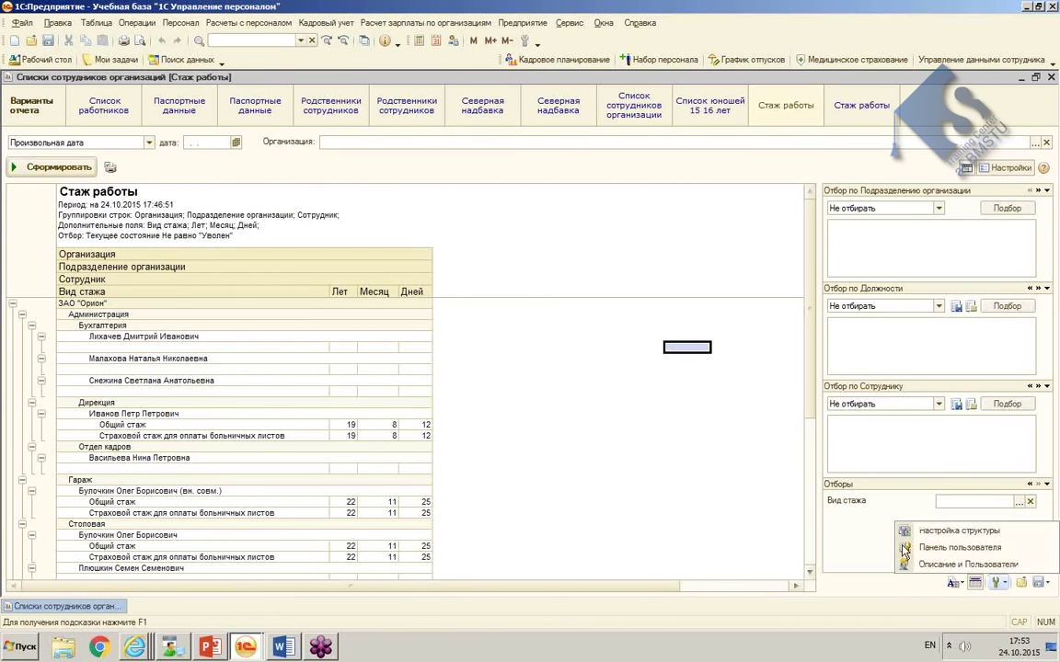
{"action": "left_click", "coordinate": [989, 531]}
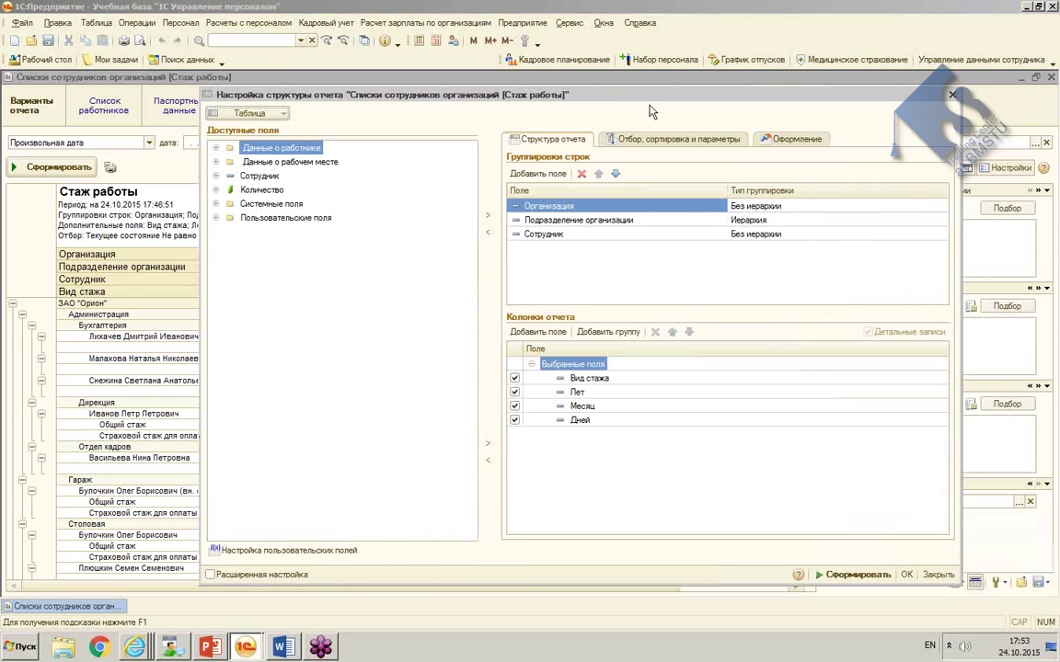
{"action": "left_click_drag", "start_coordinate": [647, 103], "coordinate": [603, 77]}
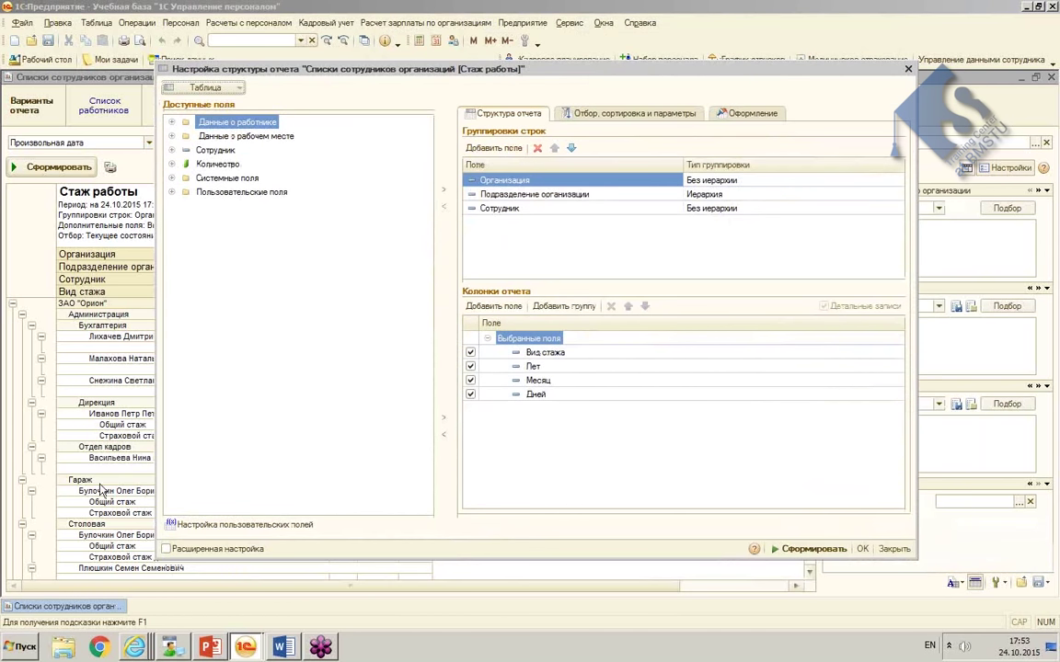
{"action": "left_click", "coordinate": [165, 549]}
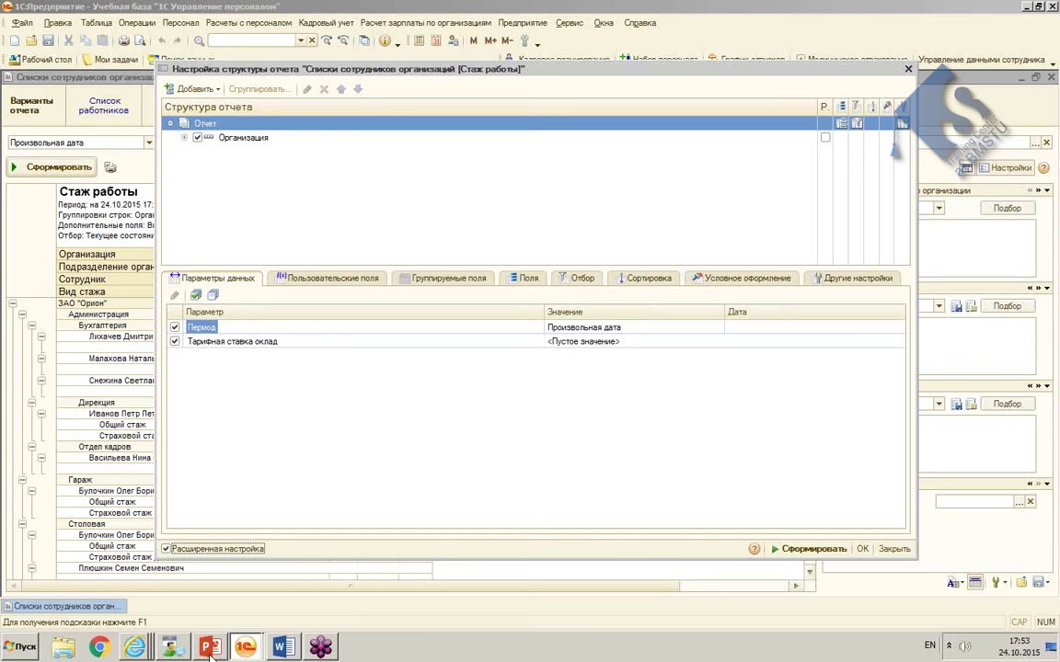
Step: Return to the edition 3.0 variant editor and view the element types available for the report structure without adding one
{"action": "mouse_move", "coordinate": [245, 648]}
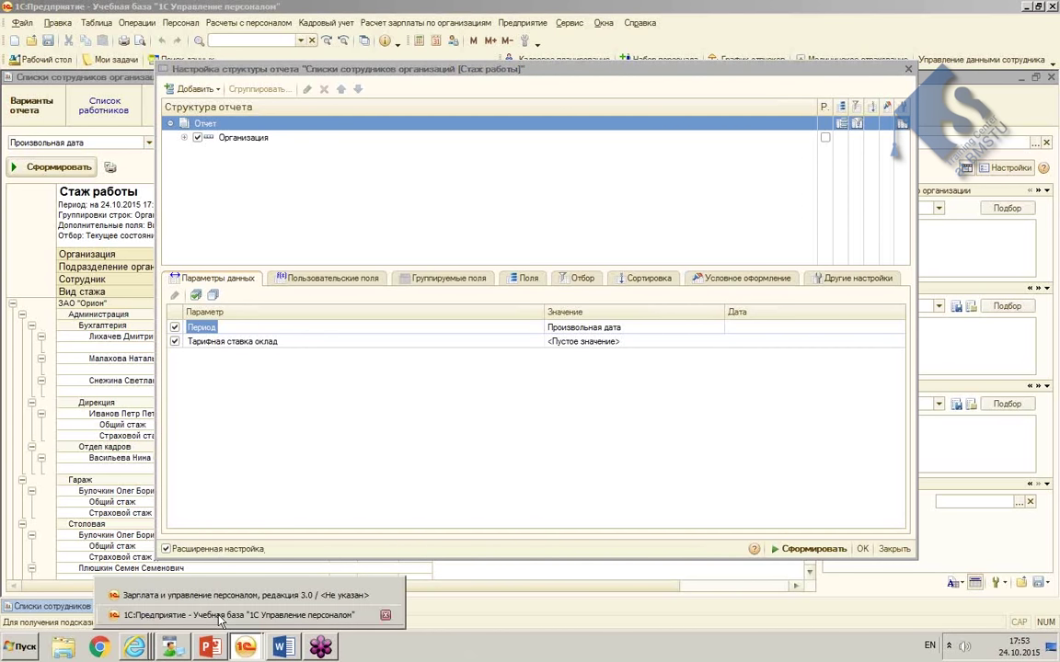
{"action": "left_click", "coordinate": [220, 596]}
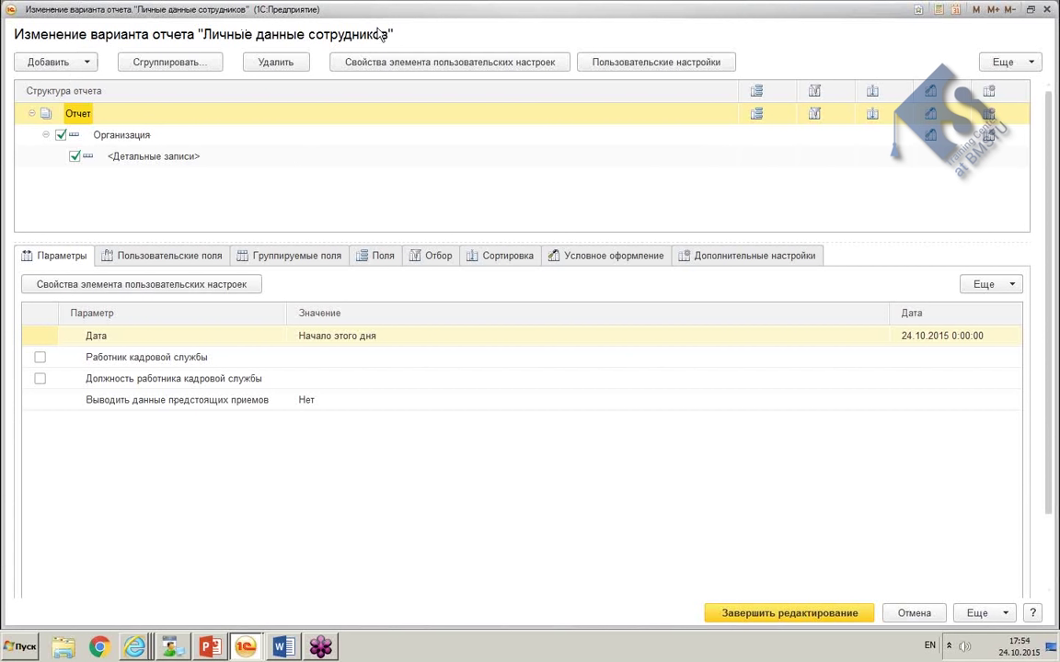
{"action": "left_click", "coordinate": [83, 62]}
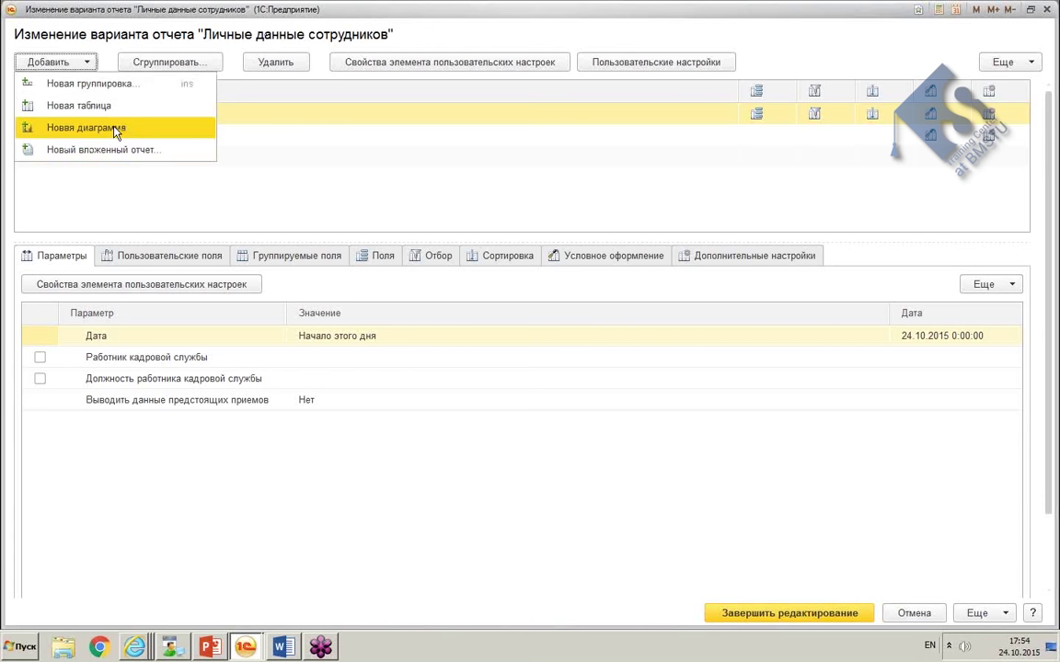
{"action": "left_click", "coordinate": [555, 169]}
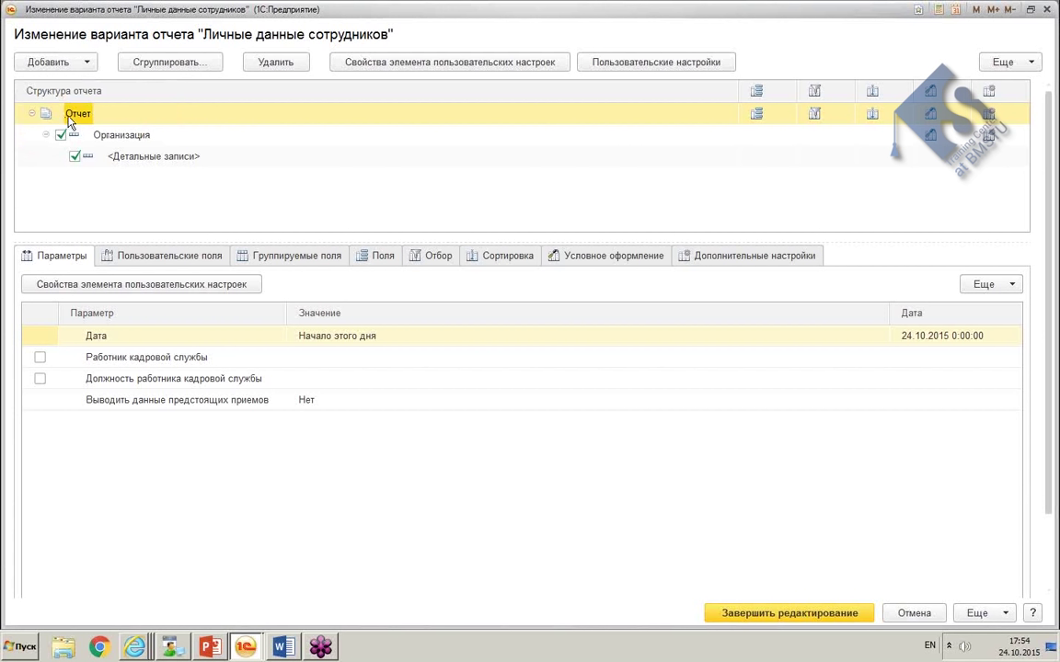
Step: Examine the selected fields, filters, sorting and conditional formatting defined for the whole Отчет element
{"action": "left_click", "coordinate": [757, 118]}
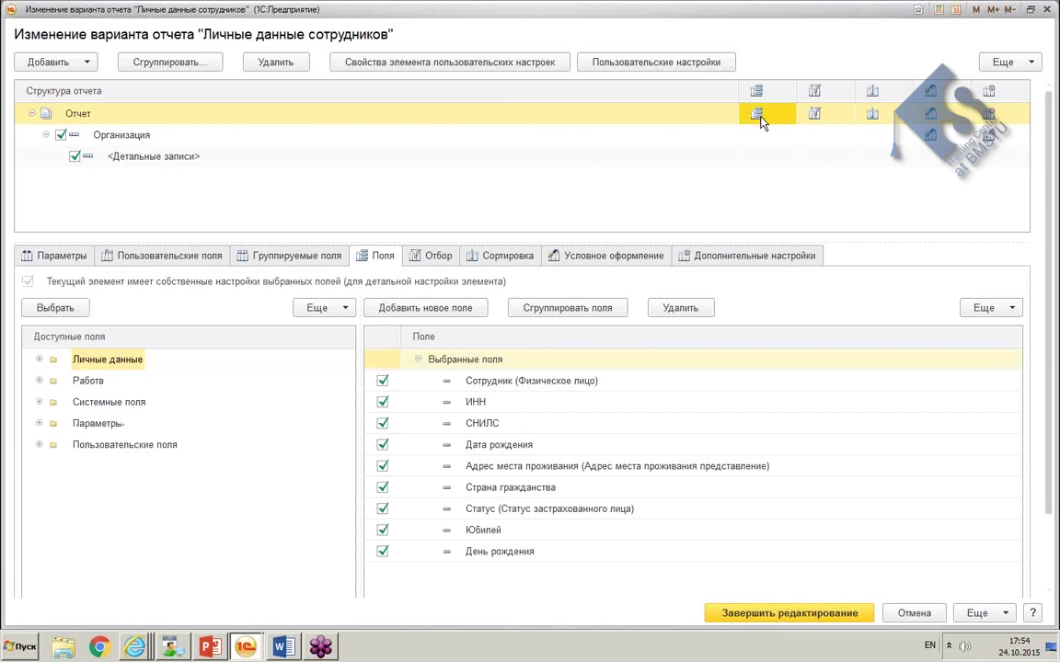
{"action": "left_click", "coordinate": [816, 115]}
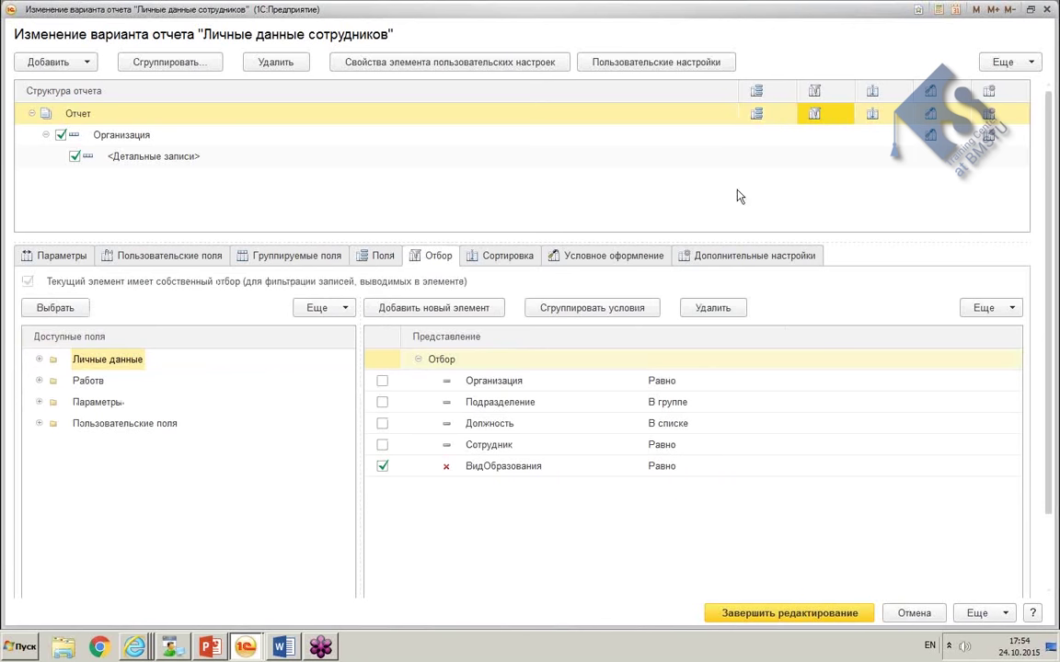
{"action": "left_click", "coordinate": [874, 113]}
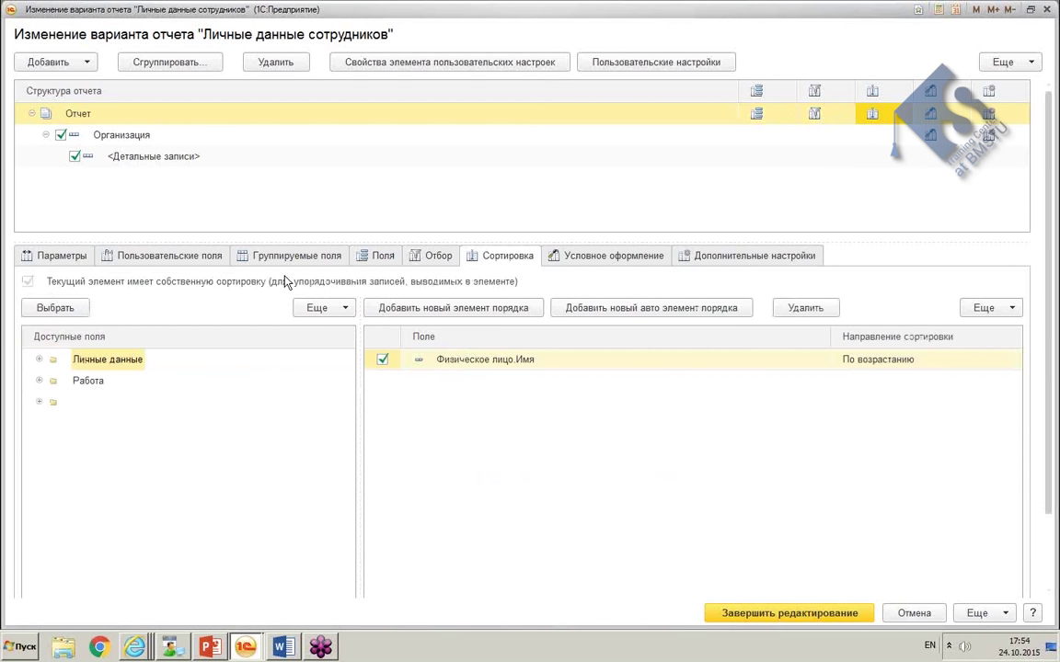
{"action": "left_click", "coordinate": [80, 112]}
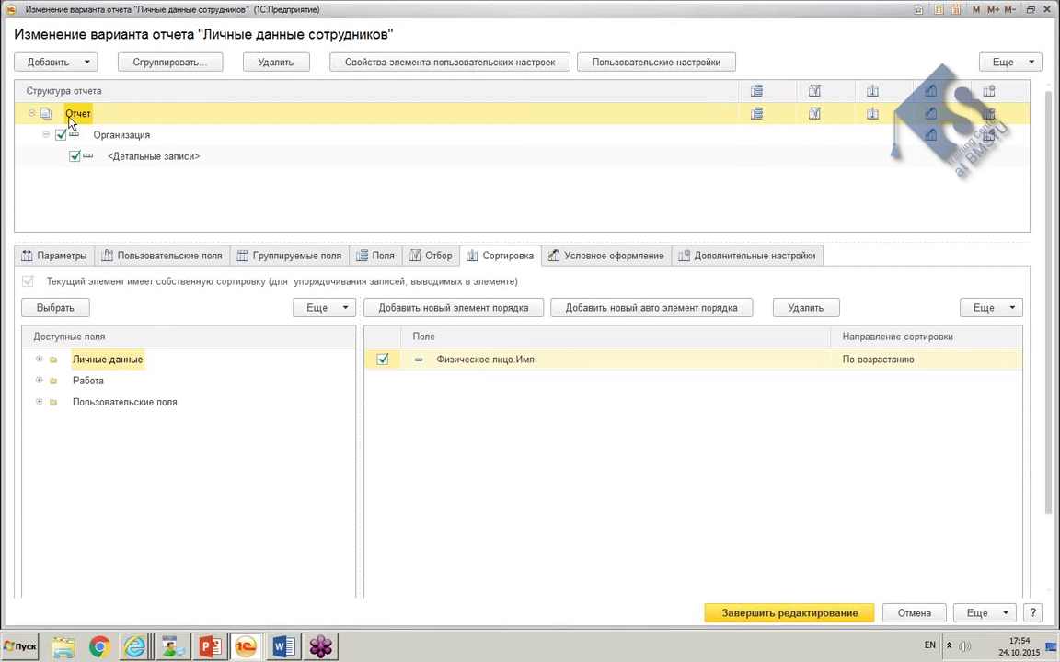
{"action": "left_click", "coordinate": [434, 257]}
{"action": "scroll", "coordinate": [442, 239], "scroll_direction": "down", "scroll_amount": 3}
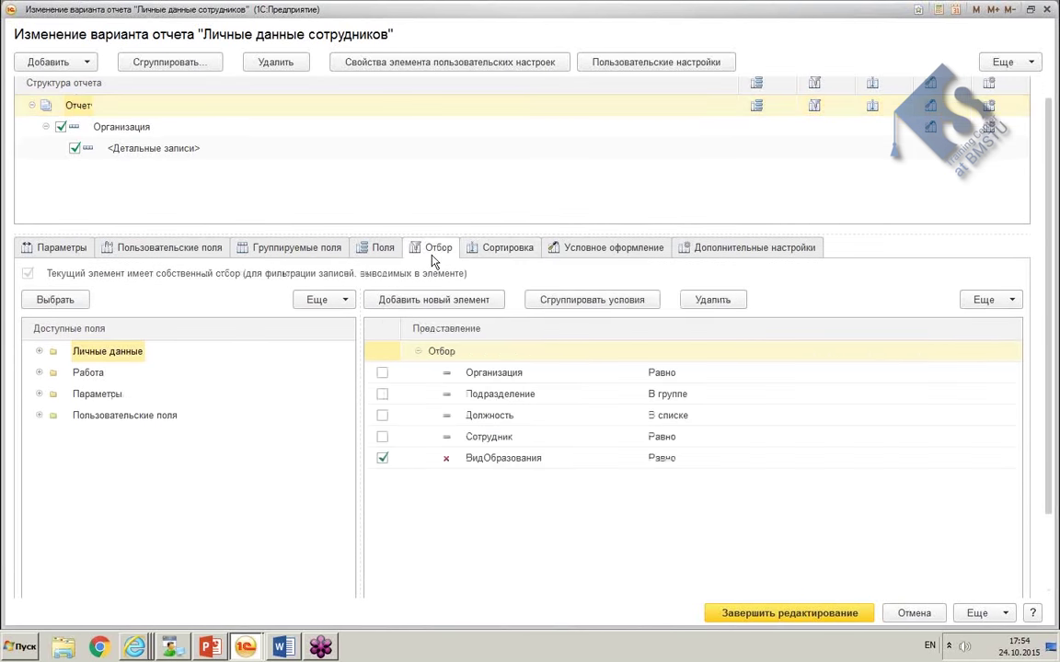
{"action": "left_click", "coordinate": [517, 173]}
{"action": "left_click", "coordinate": [576, 173]}
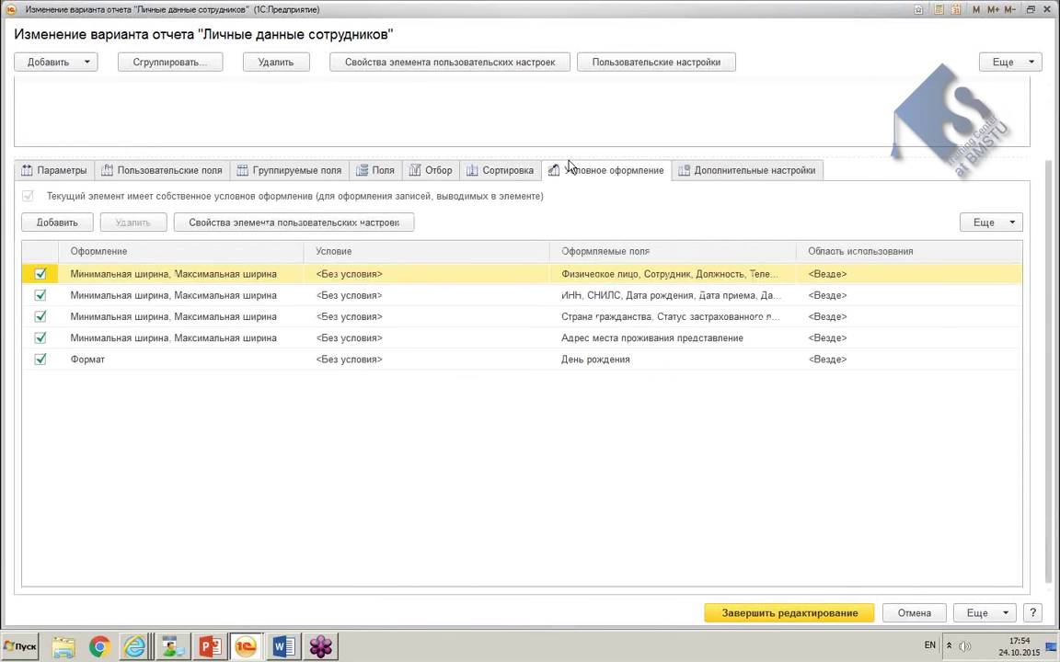
{"action": "scroll", "coordinate": [527, 204], "scroll_direction": "up", "scroll_amount": 3}
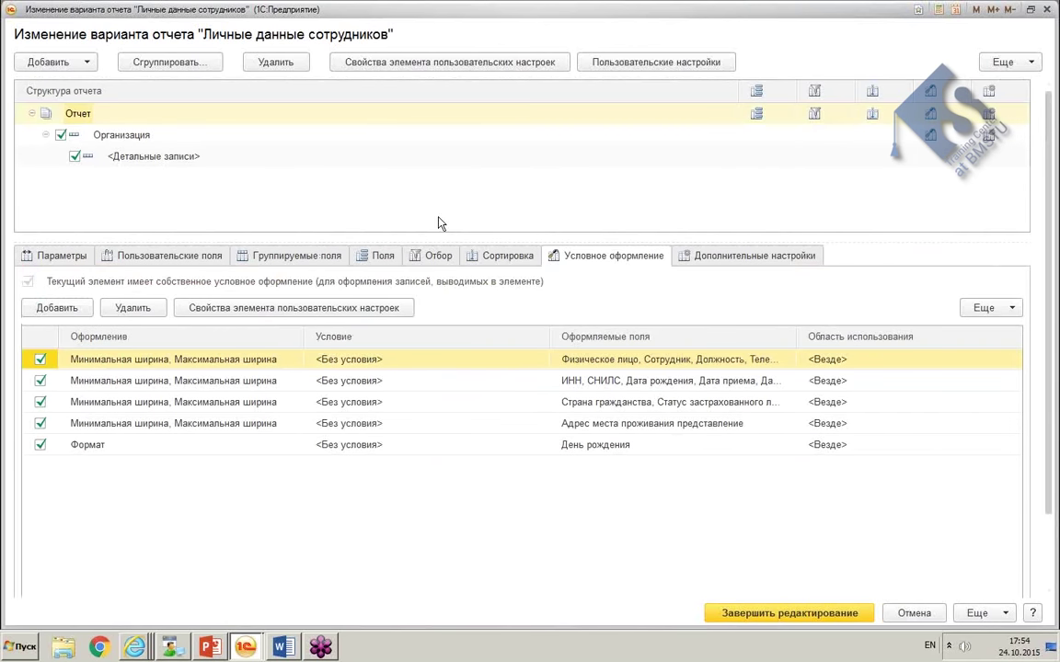
Step: View the report's custom fields and its conditional formatting, adjusting the split so the structure and the settings are both readable
{"action": "left_click", "coordinate": [130, 257]}
{"action": "scroll", "coordinate": [289, 235], "scroll_direction": "down", "scroll_amount": 3}
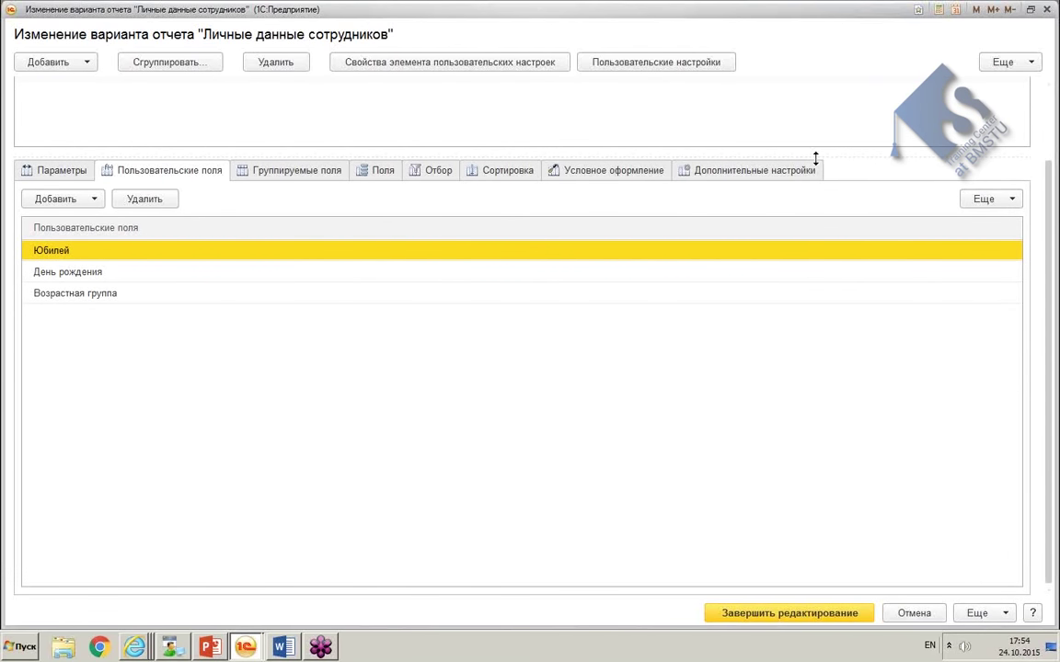
{"action": "scroll", "coordinate": [791, 369], "scroll_direction": "up", "scroll_amount": 3}
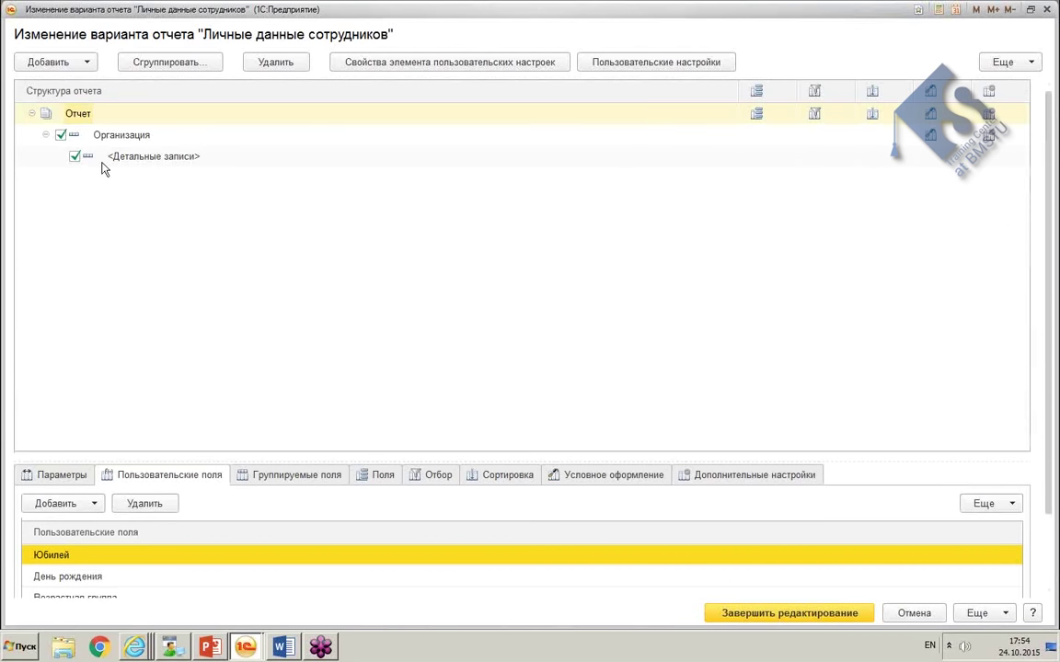
{"action": "left_click", "coordinate": [112, 115]}
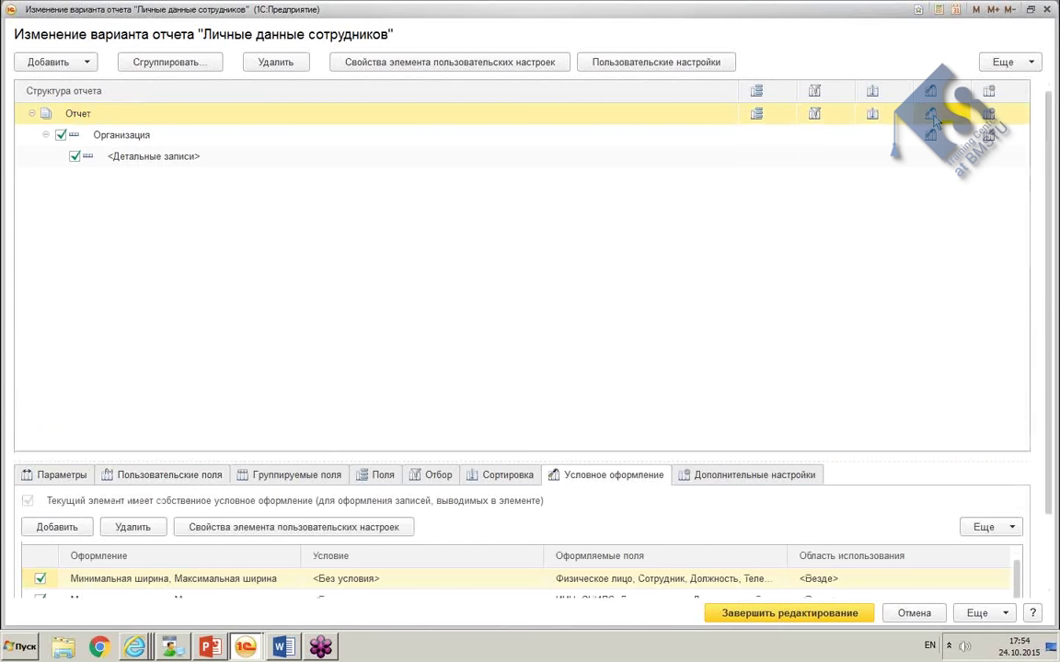
{"action": "left_click_drag", "start_coordinate": [620, 460], "coordinate": [635, 346]}
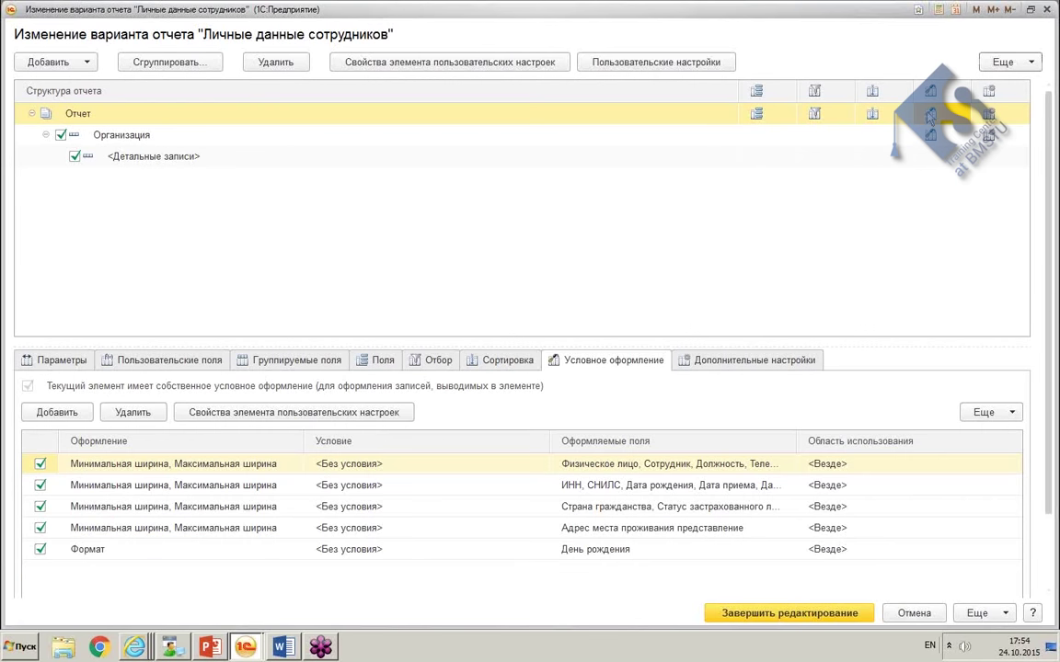
Step: View the additional settings, conditional formatting, sorting, filters and selected fields of the whole Отчет element
{"action": "left_click", "coordinate": [990, 115]}
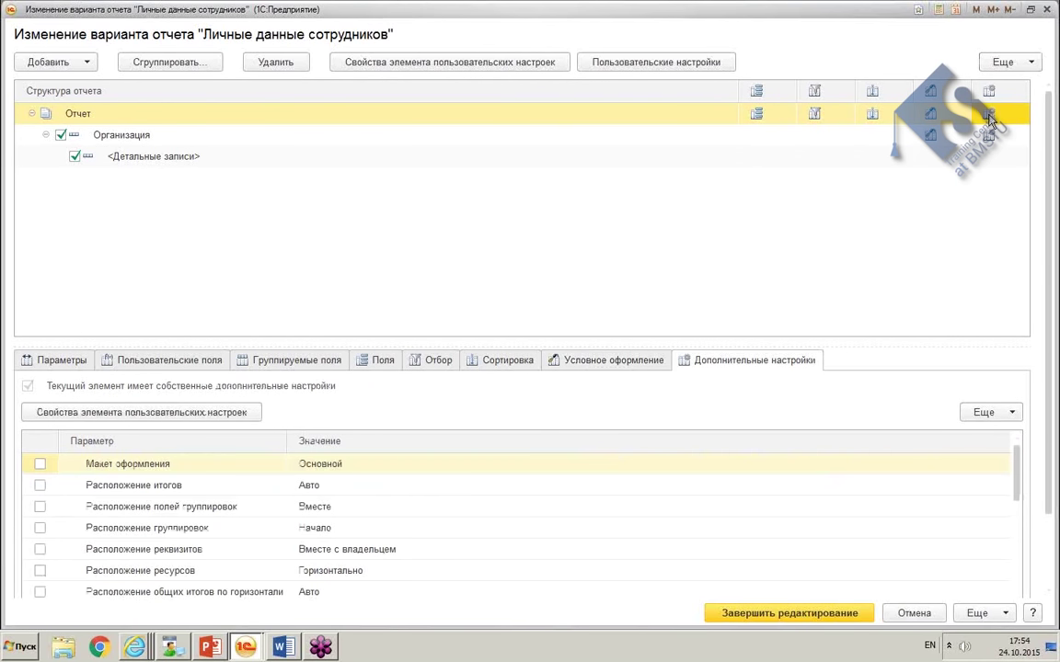
{"action": "left_click", "coordinate": [930, 114]}
{"action": "left_click", "coordinate": [872, 115]}
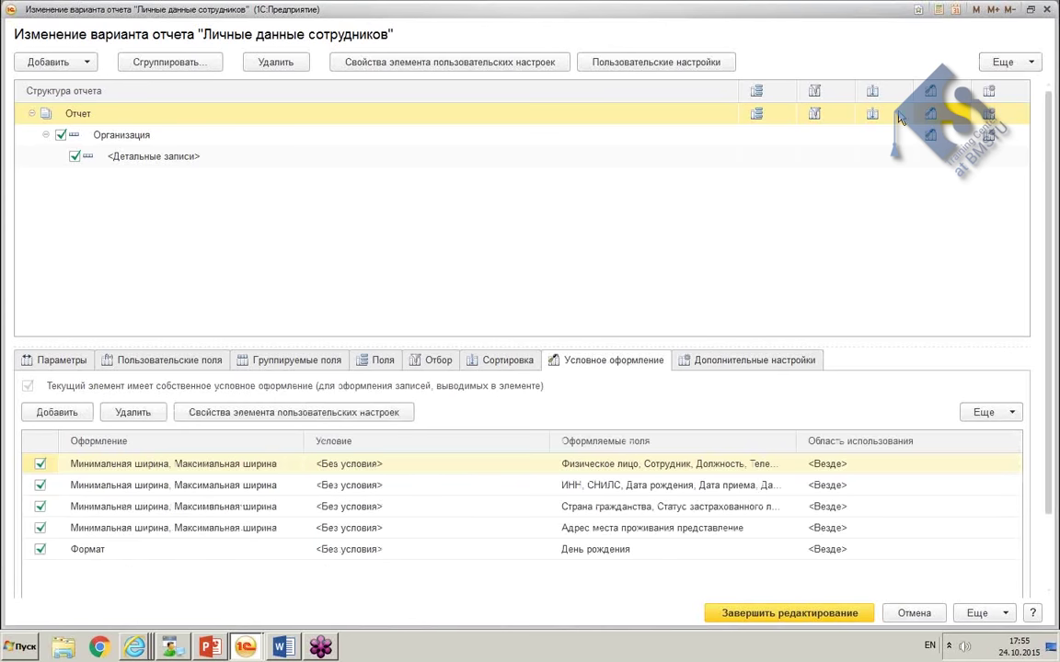
{"action": "left_click", "coordinate": [814, 114]}
{"action": "left_click", "coordinate": [752, 116]}
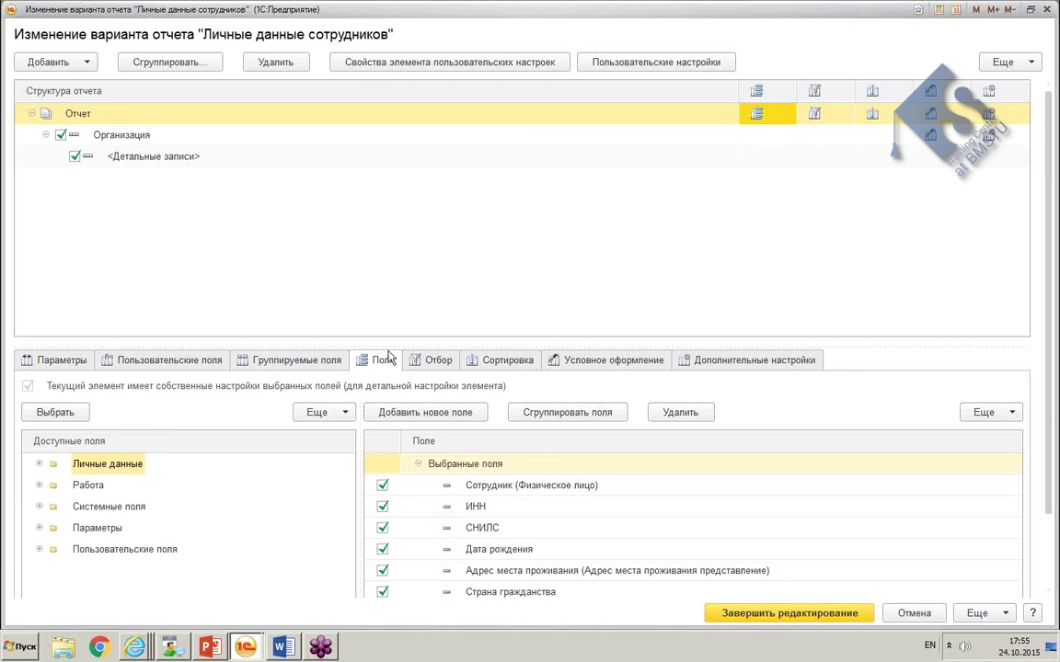
Step: Exclude ИНН, СНИЛС, Страна гражданства and Юбилей from the report's selected fields
{"action": "left_click_drag", "start_coordinate": [445, 265], "coordinate": [445, 182]}
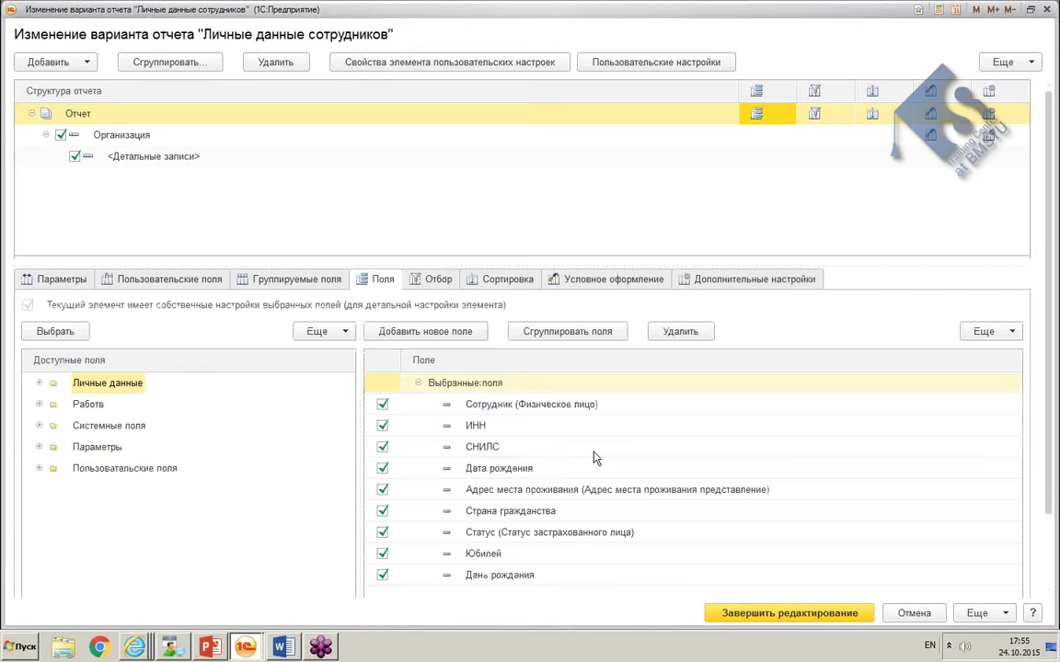
{"action": "scroll", "coordinate": [625, 359], "scroll_direction": "down", "scroll_amount": 2}
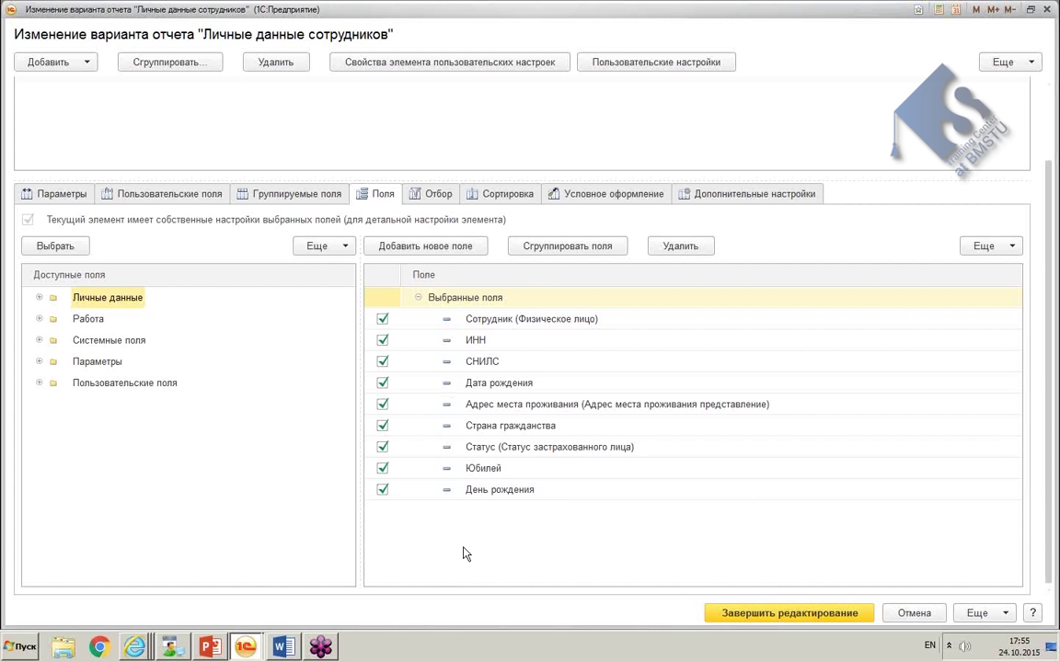
{"action": "left_click", "coordinate": [382, 340]}
{"action": "left_click", "coordinate": [382, 361]}
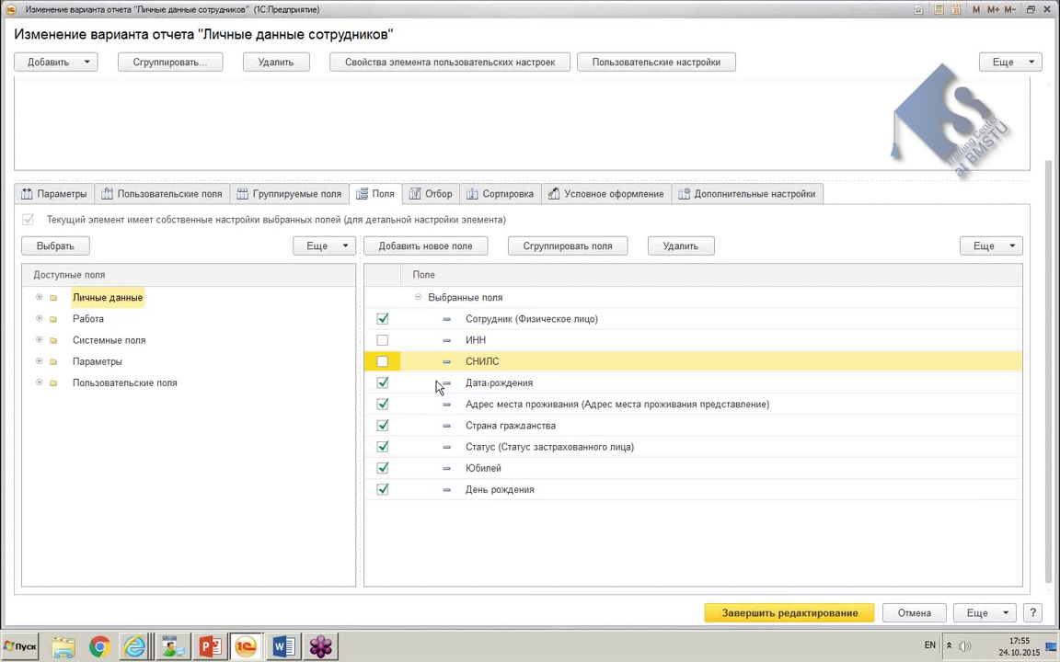
{"action": "left_click", "coordinate": [383, 427]}
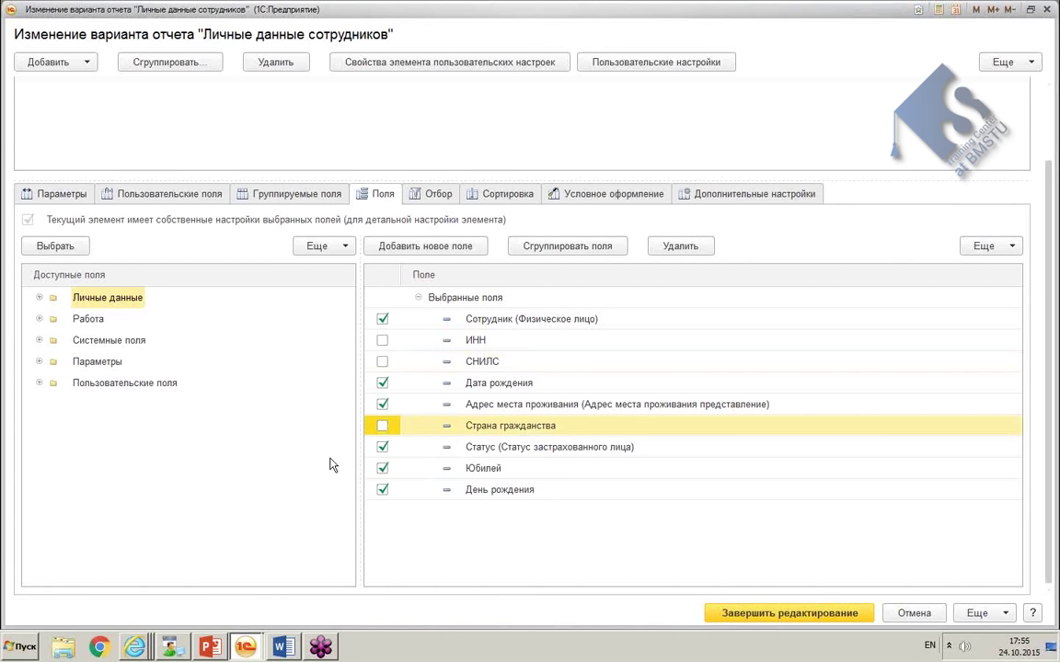
{"action": "left_click", "coordinate": [383, 470]}
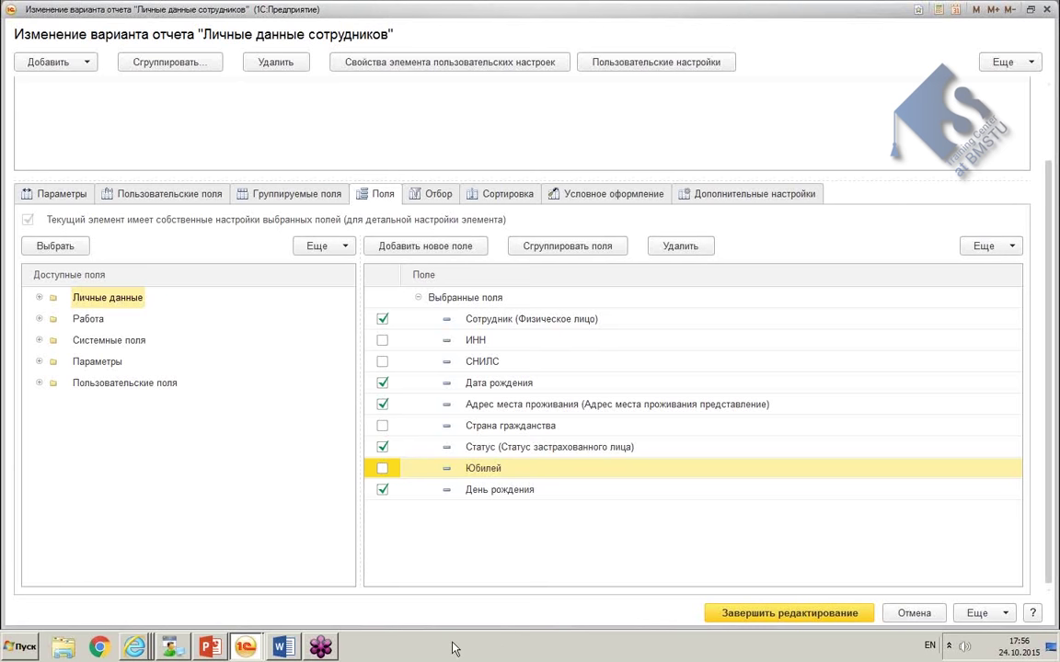
Step: Finish editing the variant and regenerate the Личные данные сотрудников report, bringing its employee column into view
{"action": "left_click", "coordinate": [782, 612]}
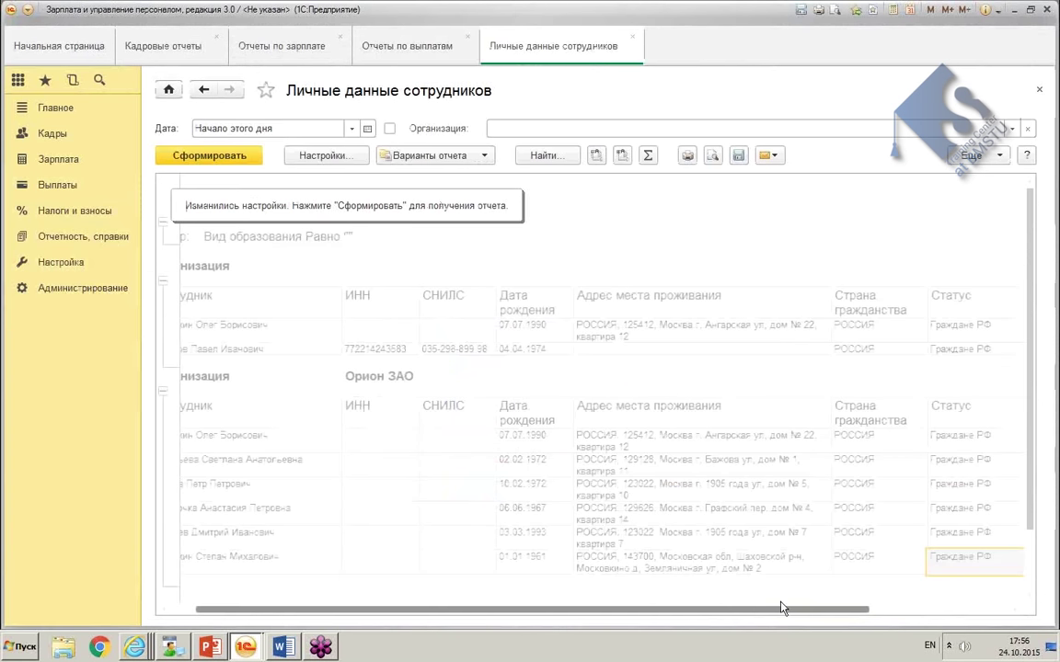
{"action": "left_click", "coordinate": [182, 156]}
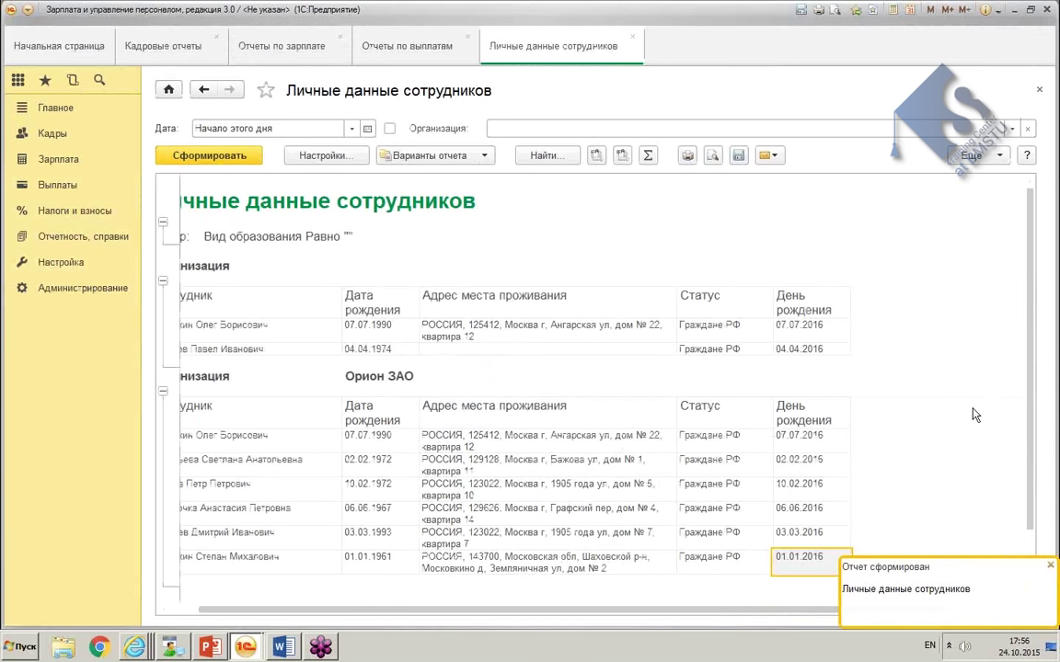
{"action": "scroll", "coordinate": [1031, 529], "scroll_direction": "down", "scroll_amount": 2}
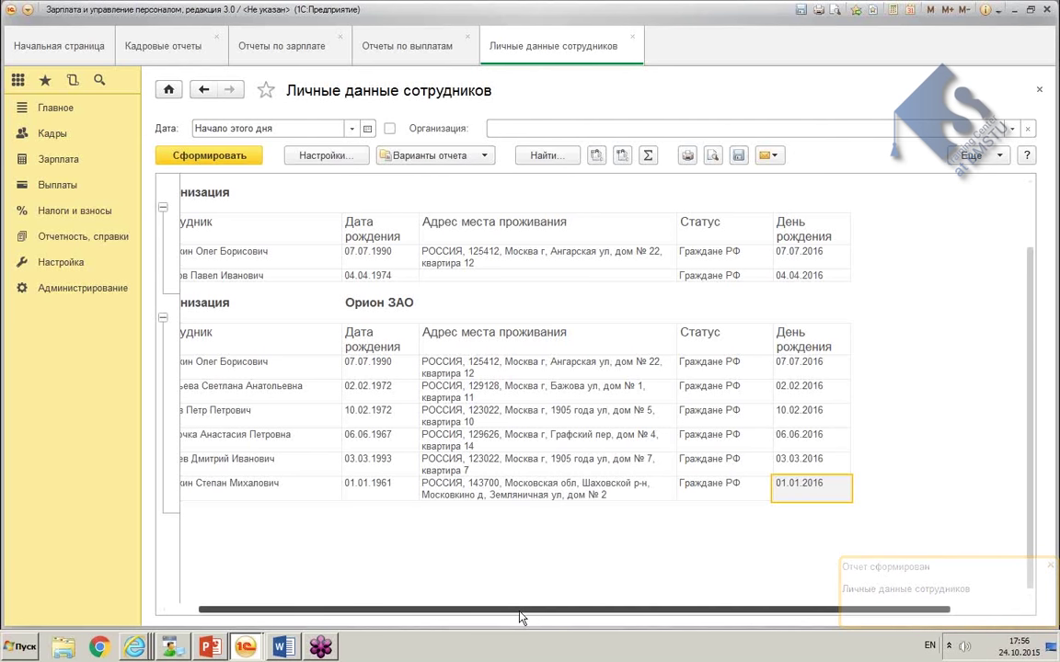
{"action": "left_click_drag", "start_coordinate": [520, 616], "coordinate": [342, 617]}
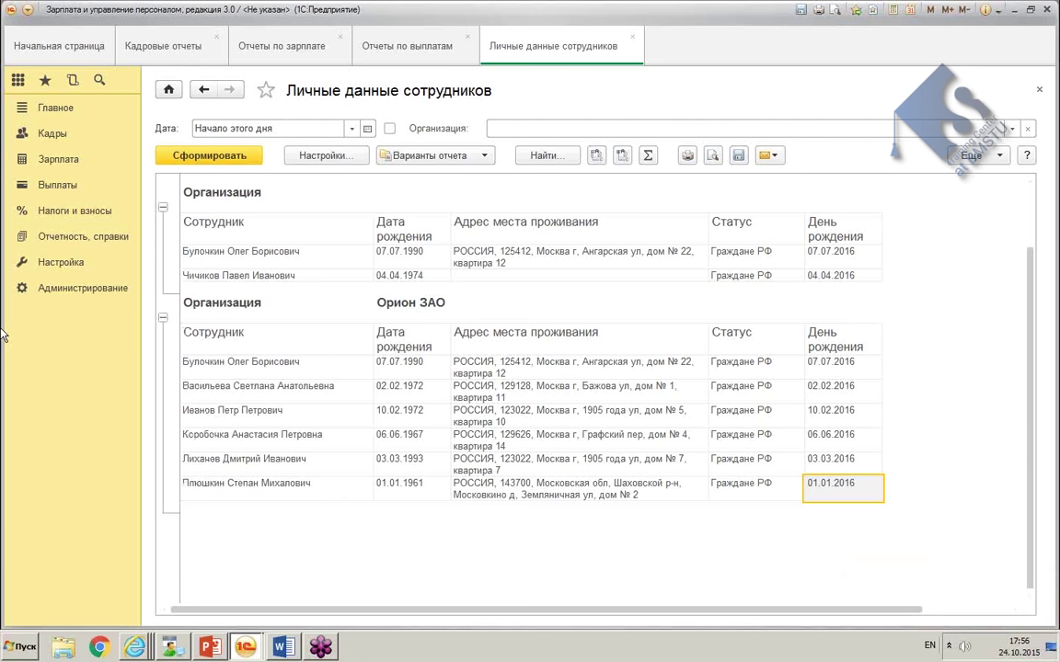
{"action": "scroll", "coordinate": [2, 327], "scroll_direction": "up", "scroll_amount": 2}
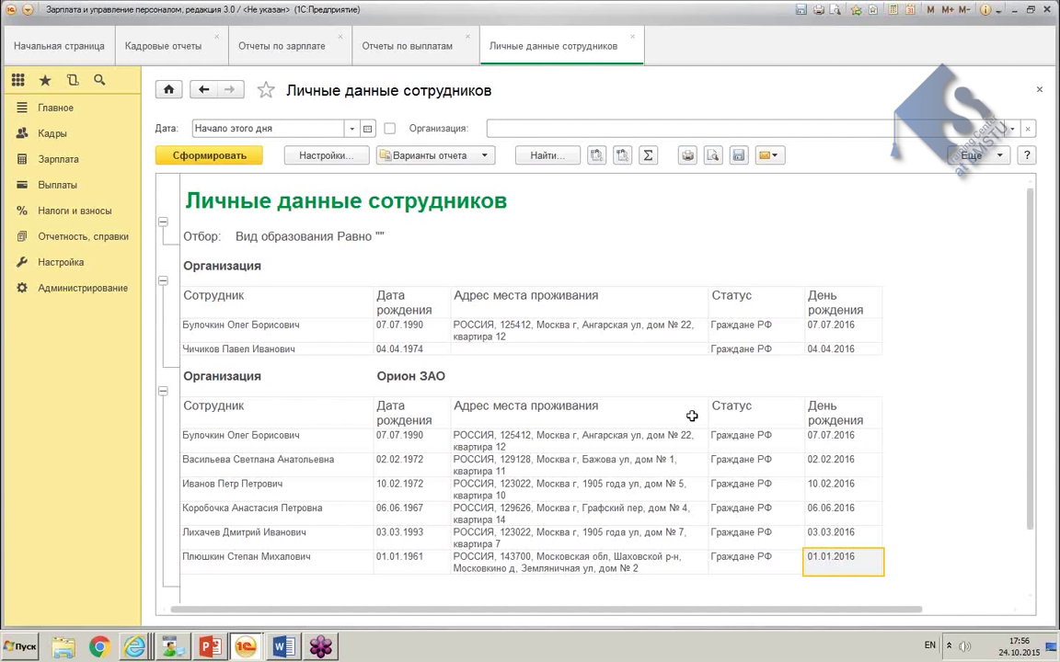
Step: Compare the Дата рождения column with the День рождения column for the Орион ЗАО employees
{"action": "left_click_drag", "start_coordinate": [404, 437], "coordinate": [415, 556]}
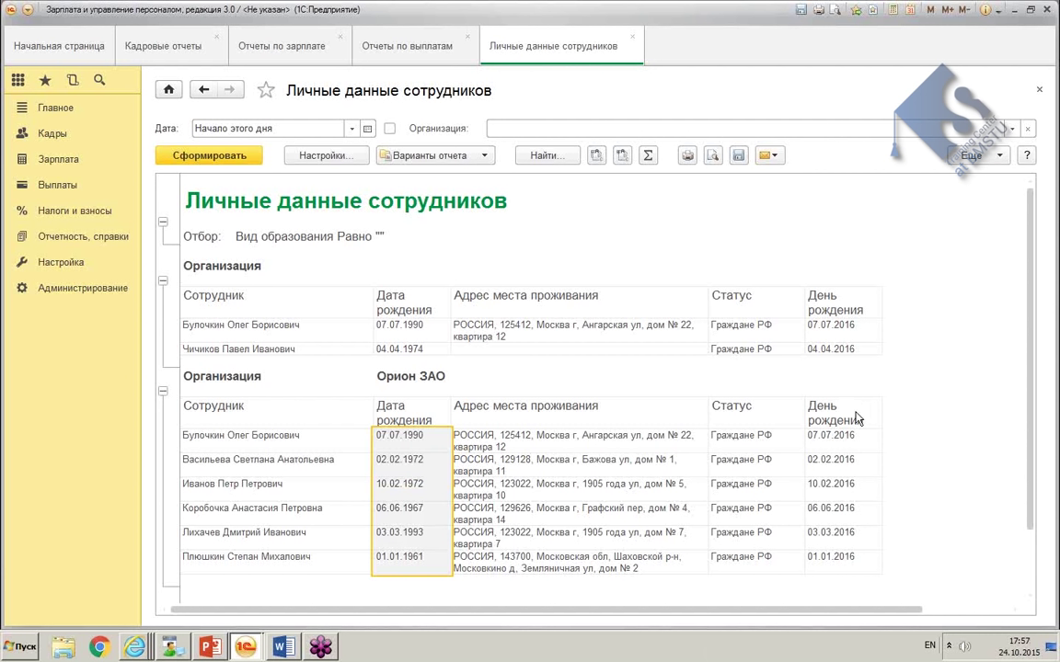
{"action": "left_click", "coordinate": [402, 436]}
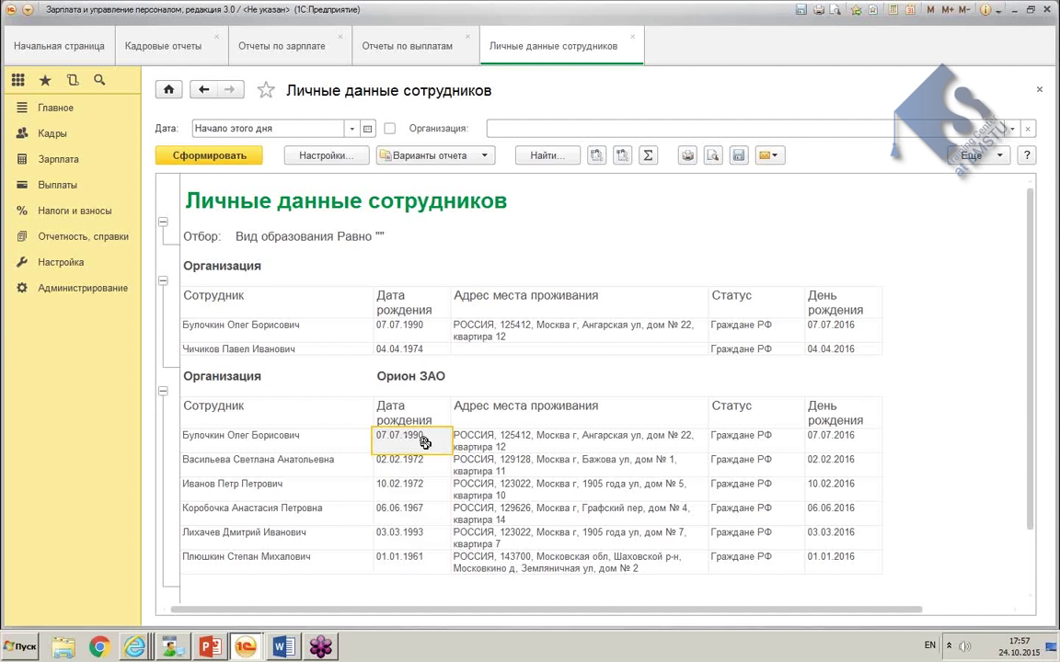
{"action": "left_click", "coordinate": [841, 439]}
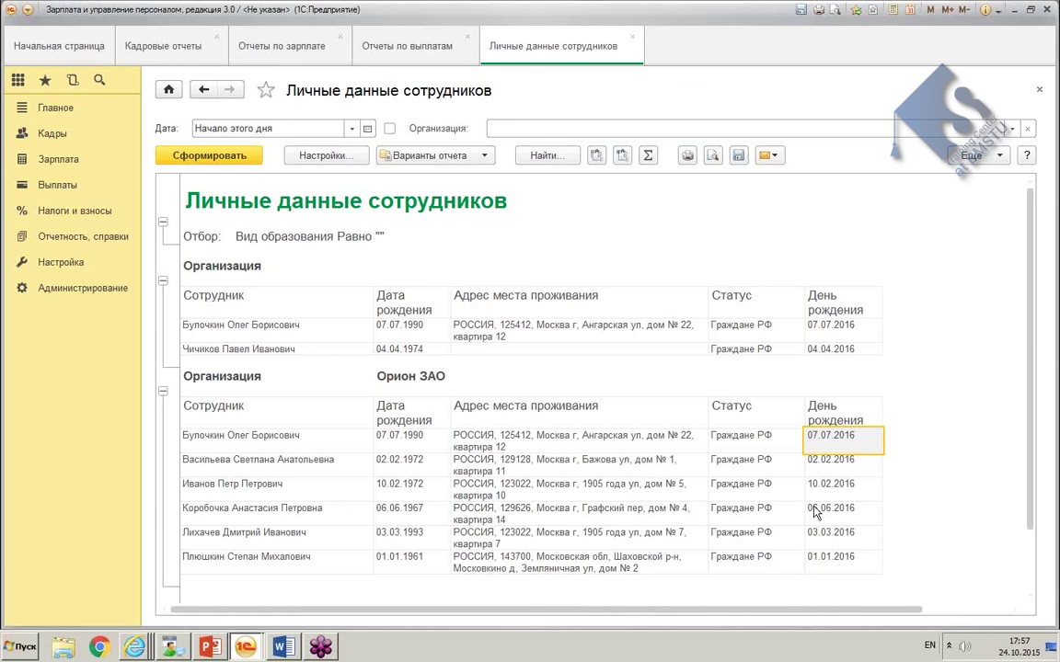
Step: Reopen the report variant for editing and exclude День рождения from the selected fields
{"action": "left_click", "coordinate": [969, 158]}
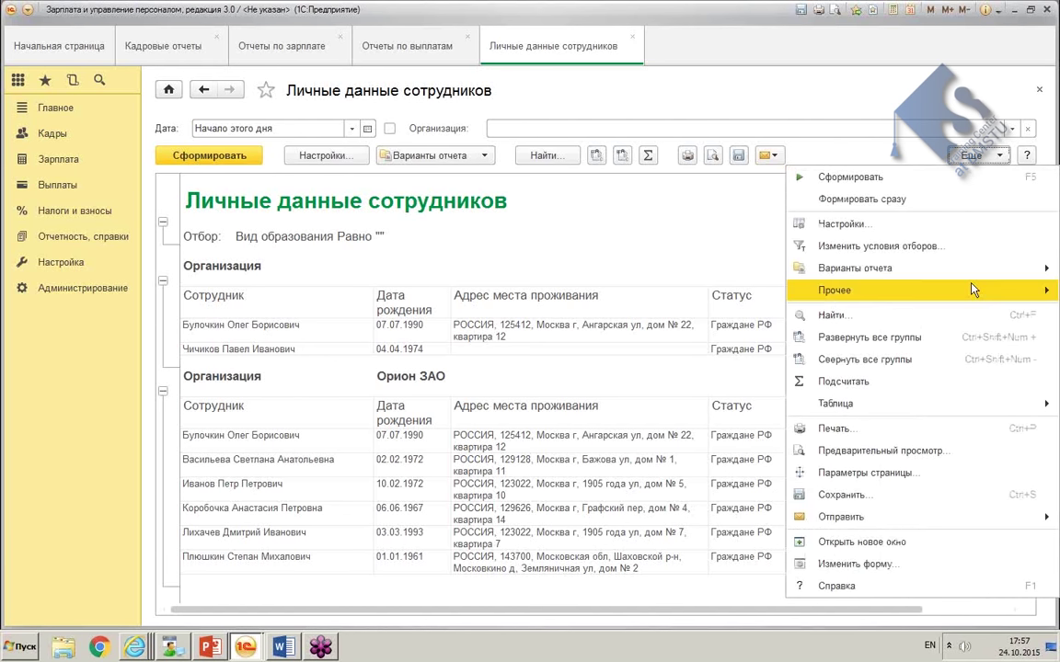
{"action": "mouse_move", "coordinate": [969, 299]}
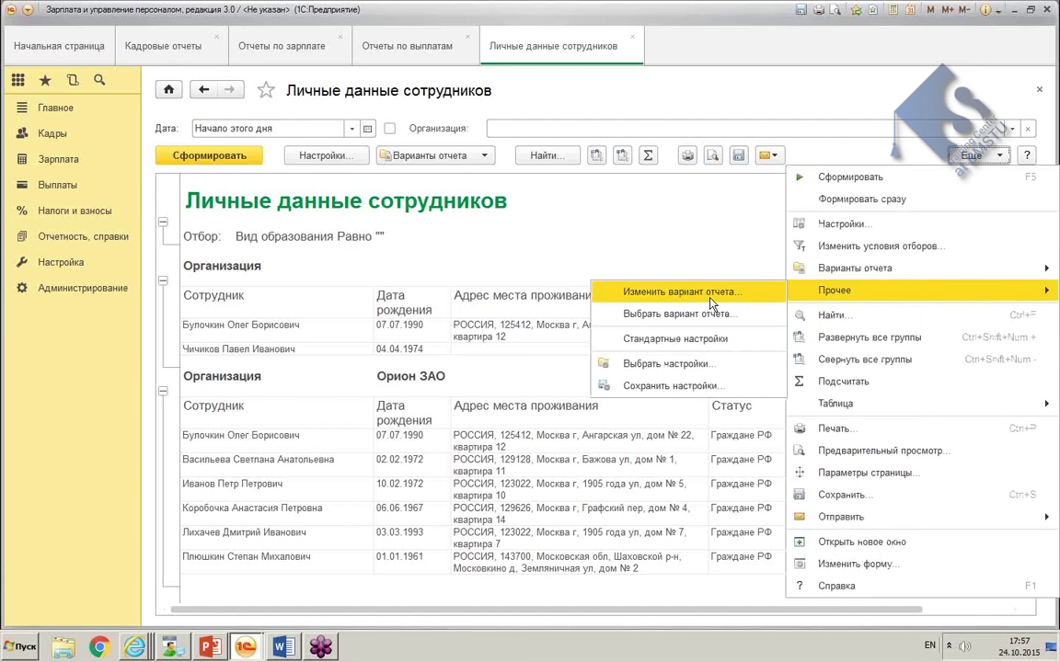
{"action": "left_click", "coordinate": [679, 292]}
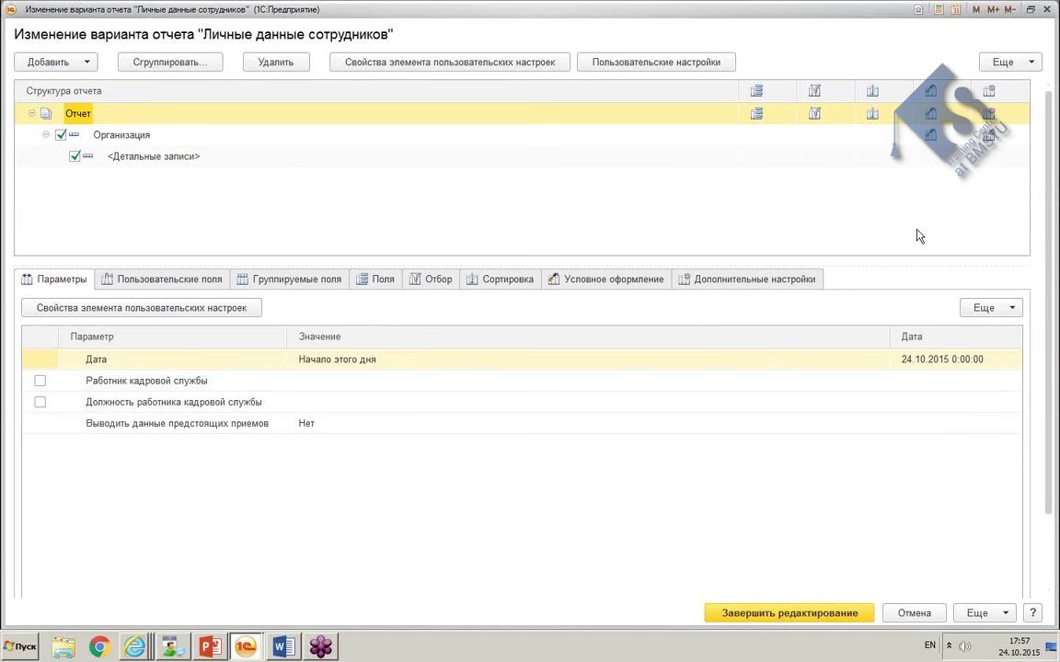
{"action": "left_click", "coordinate": [377, 280]}
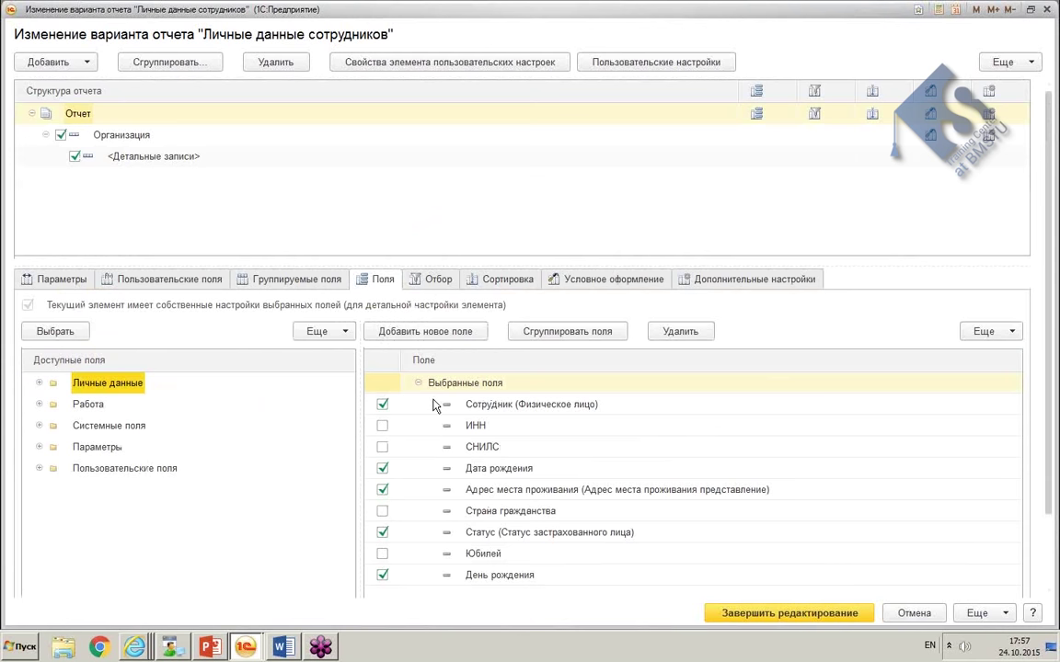
{"action": "left_click", "coordinate": [381, 574]}
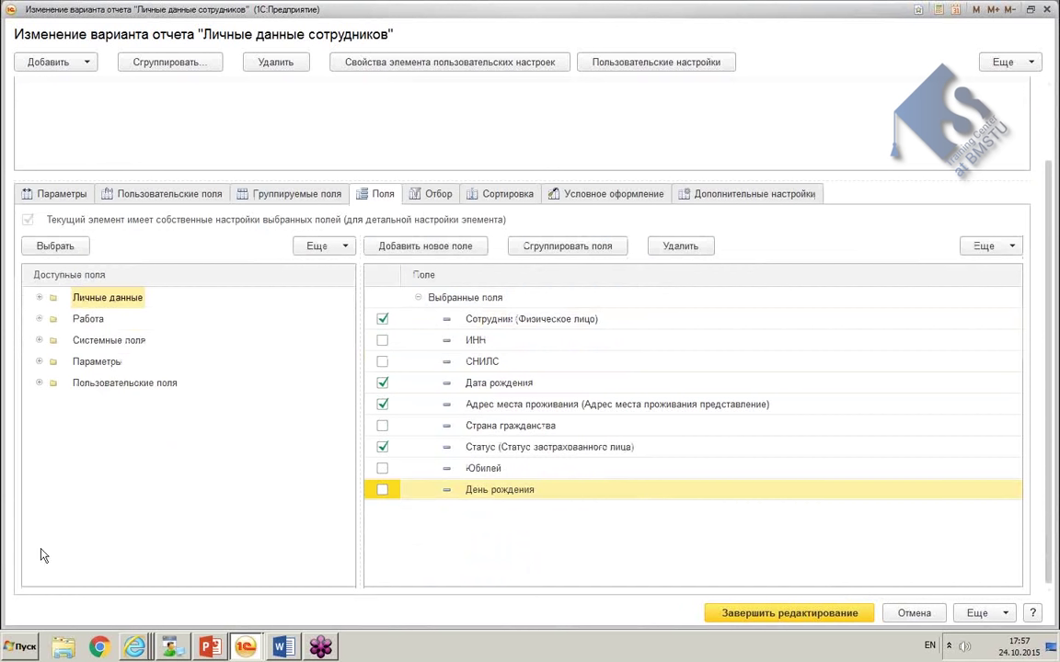
Step: Look through the available Личные данные fields and add Возраст to the selected fields, leaving no blank extra field
{"action": "left_click", "coordinate": [39, 299]}
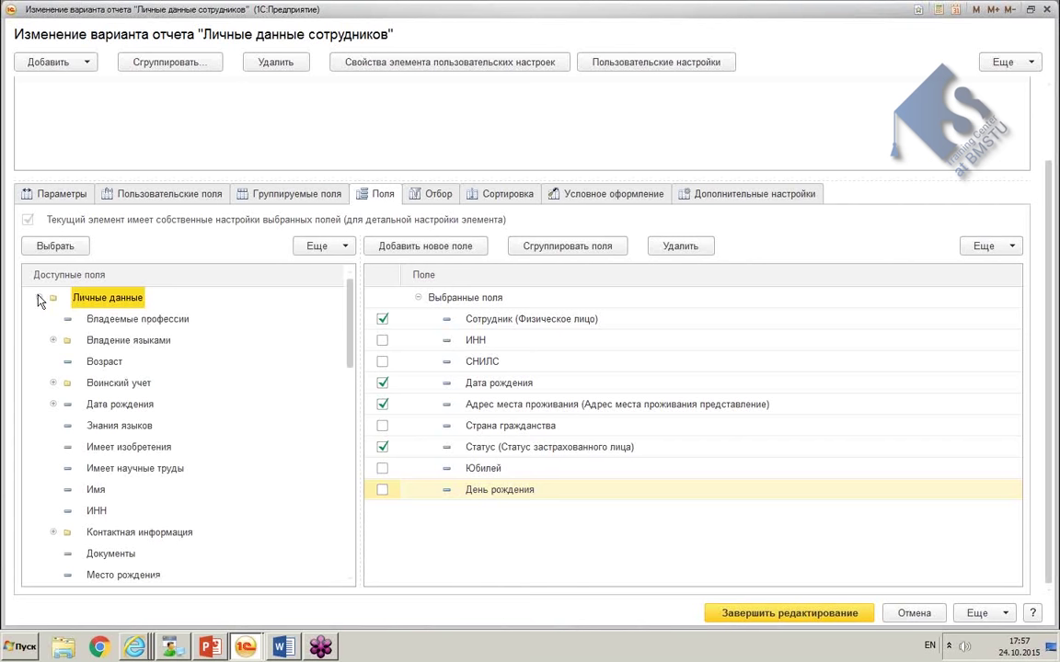
{"action": "left_click_drag", "start_coordinate": [351, 313], "coordinate": [355, 467]}
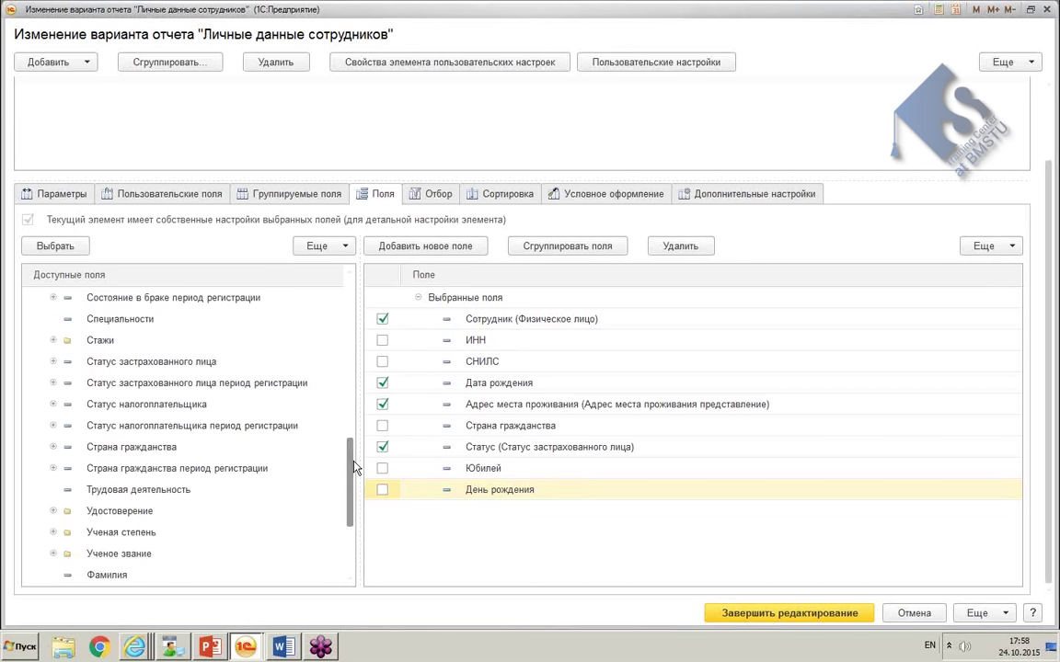
{"action": "left_click_drag", "start_coordinate": [355, 468], "coordinate": [355, 321]}
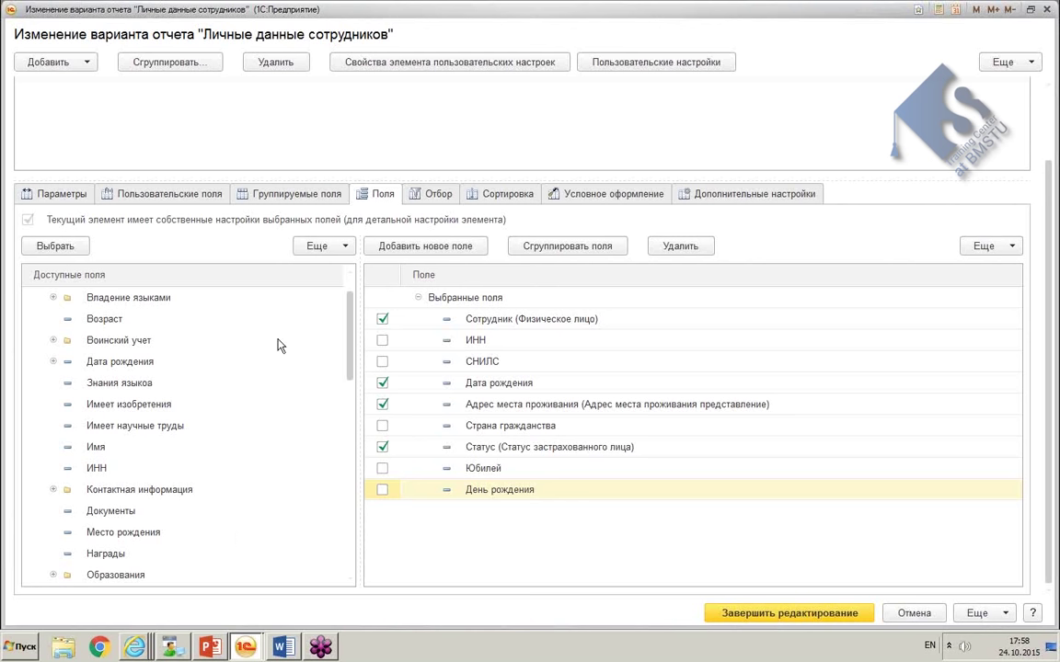
{"action": "left_click", "coordinate": [108, 326]}
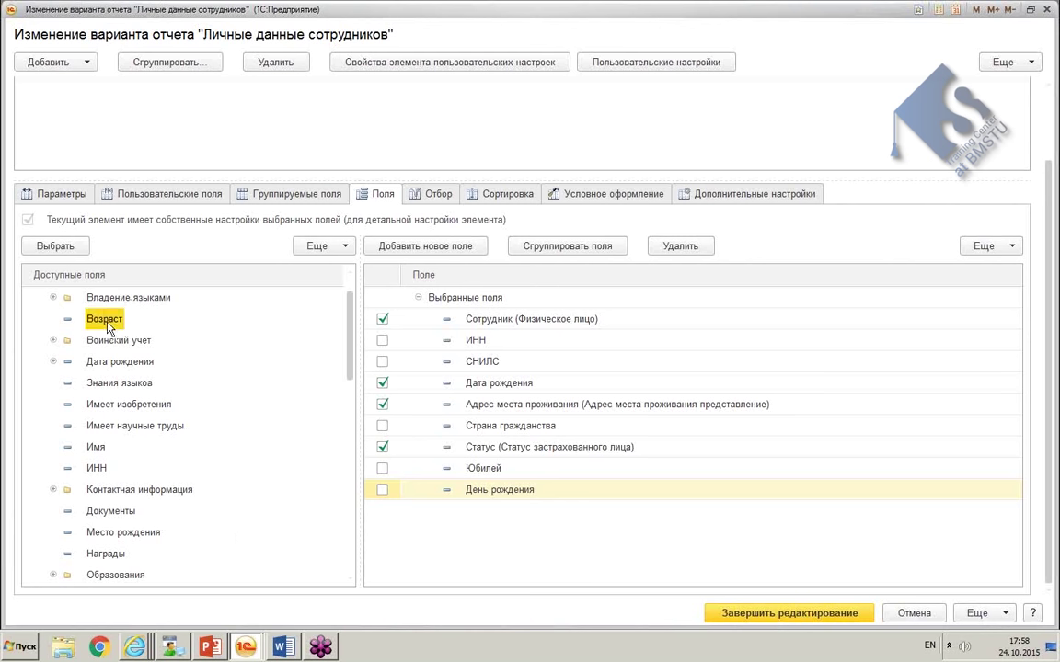
{"action": "double_click", "coordinate": [111, 326]}
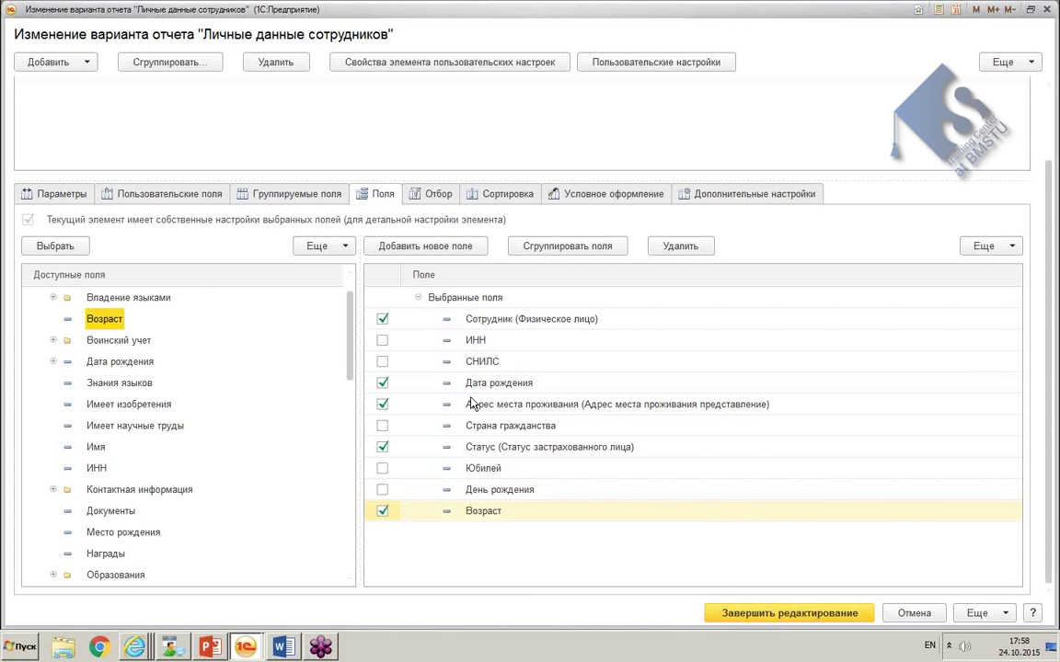
{"action": "left_click", "coordinate": [440, 250]}
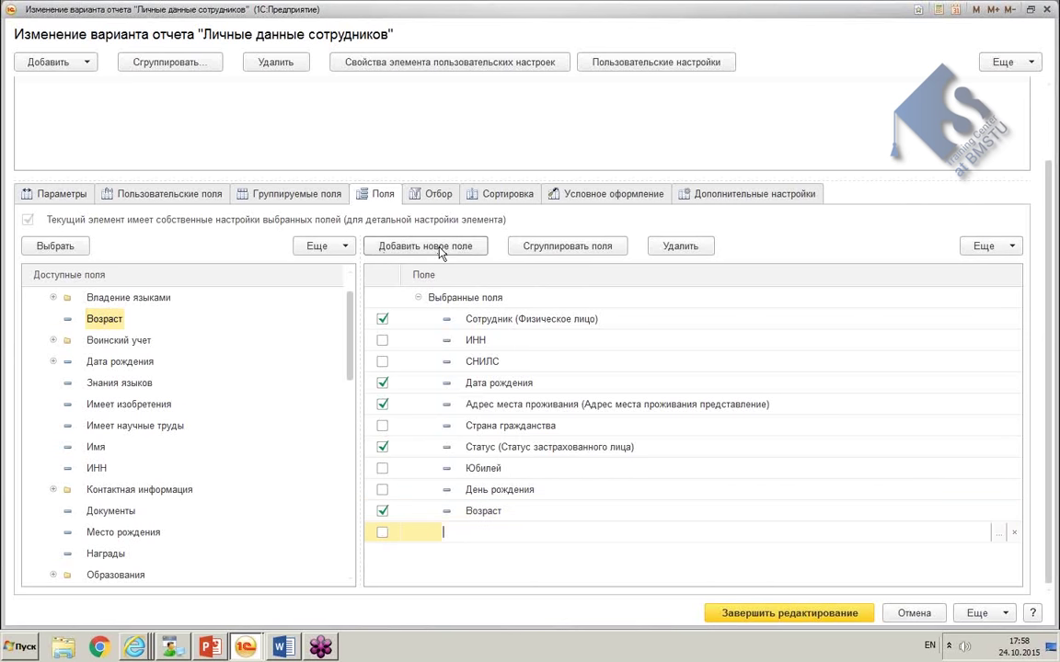
{"action": "key", "text": "Escape"}
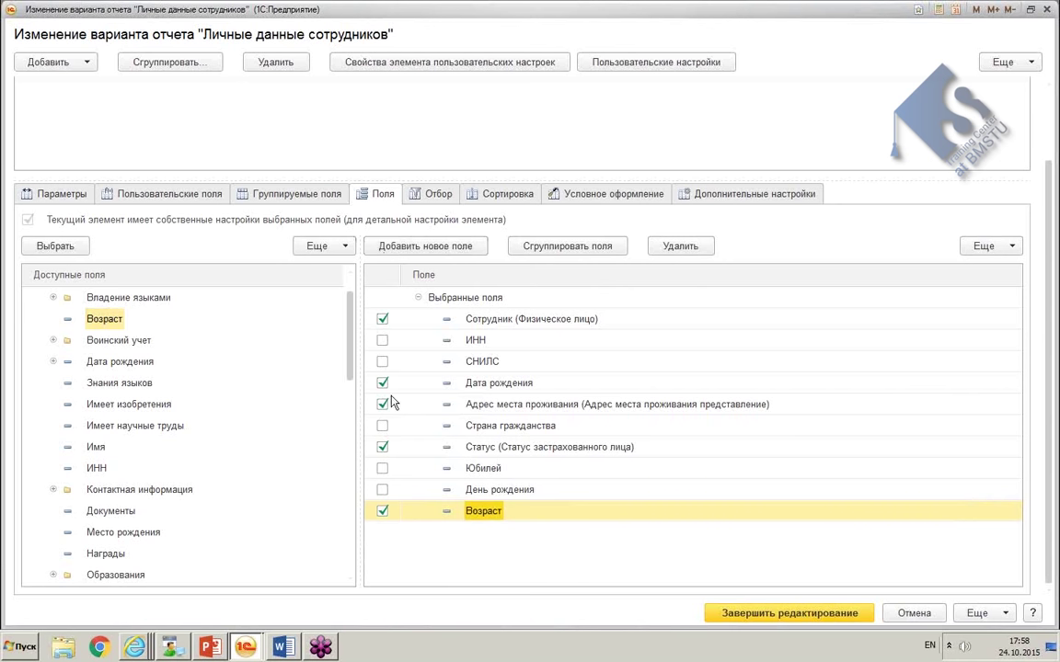
Step: Add the Представление field from the Удостоверение group of the personal data to the selected fields
{"action": "left_click_drag", "start_coordinate": [350, 360], "coordinate": [343, 527]}
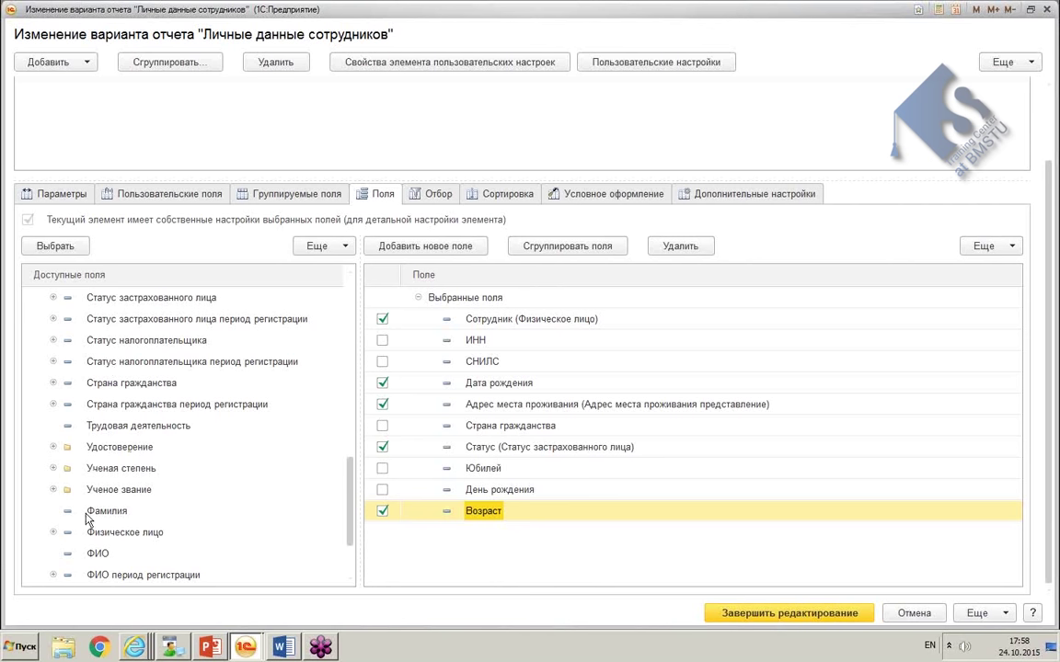
{"action": "left_click", "coordinate": [53, 448]}
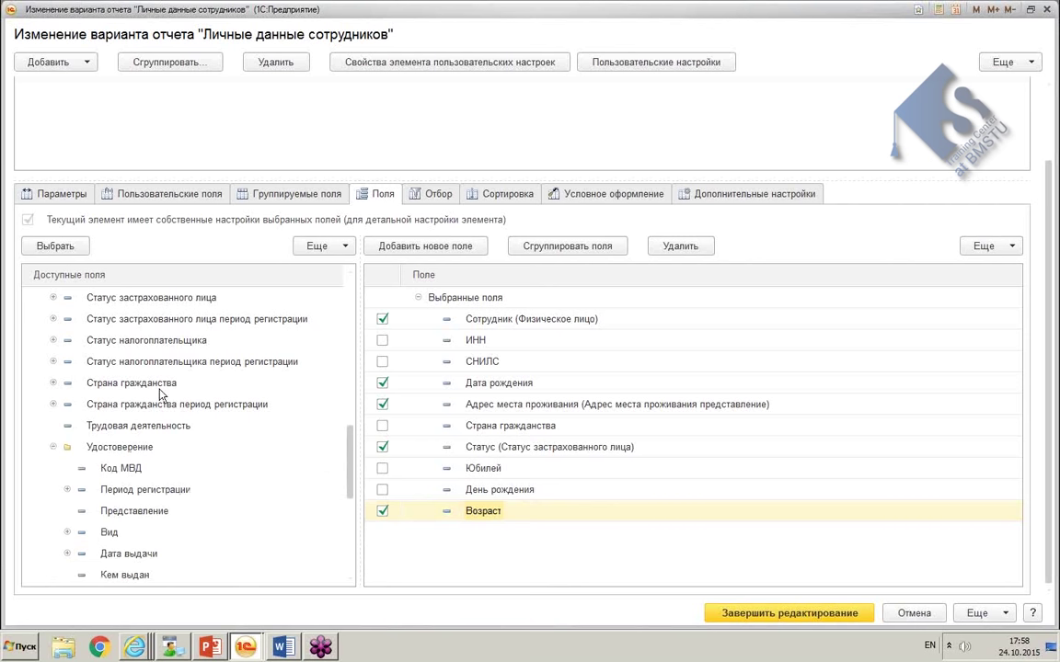
{"action": "left_click_drag", "start_coordinate": [349, 458], "coordinate": [348, 485]}
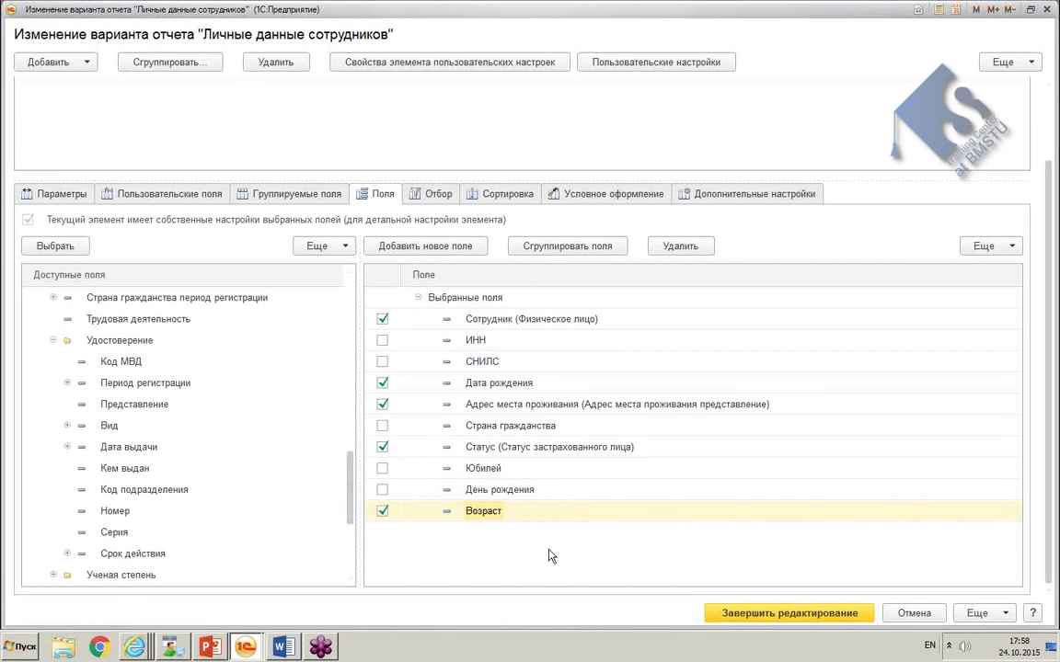
{"action": "double_click", "coordinate": [137, 406]}
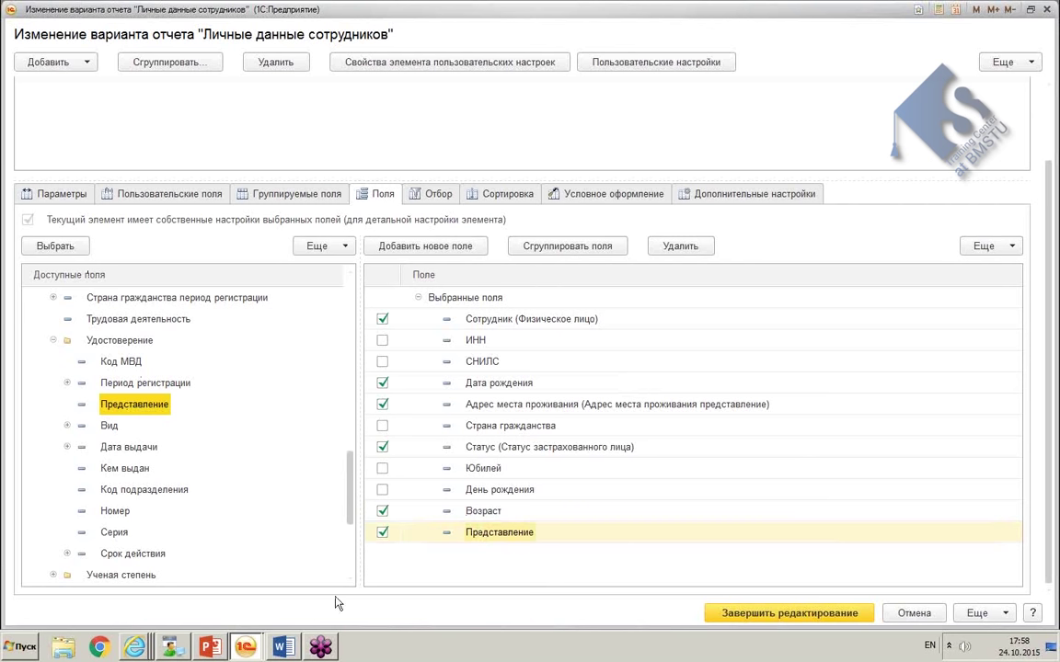
Step: Finish editing the variant, regenerate the report and view its Возраст and Представление columns
{"action": "left_click", "coordinate": [779, 616]}
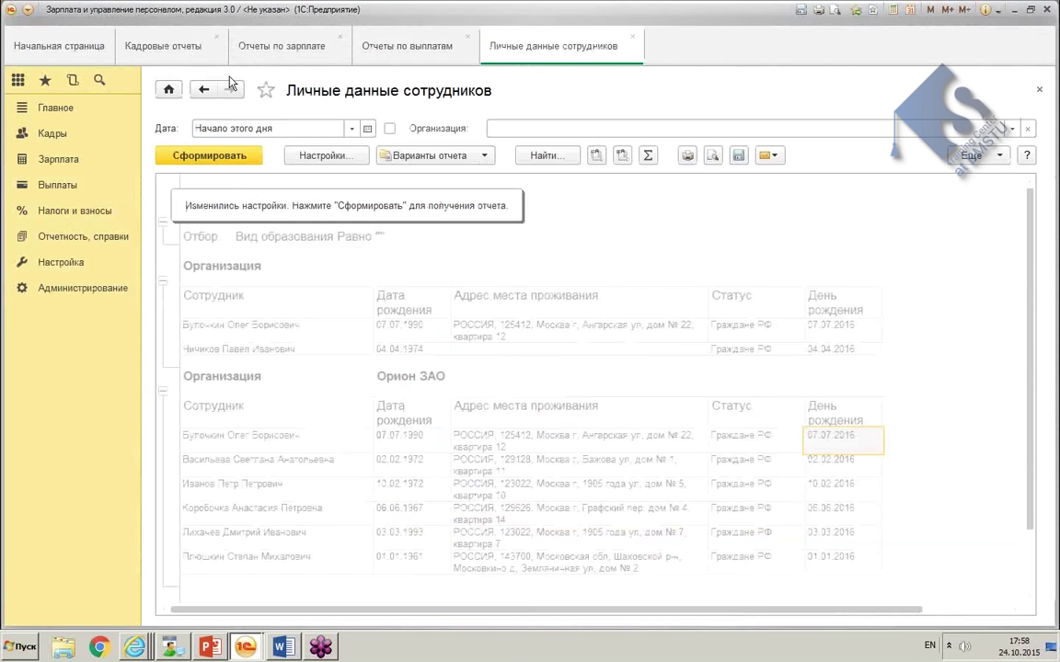
{"action": "left_click", "coordinate": [227, 163]}
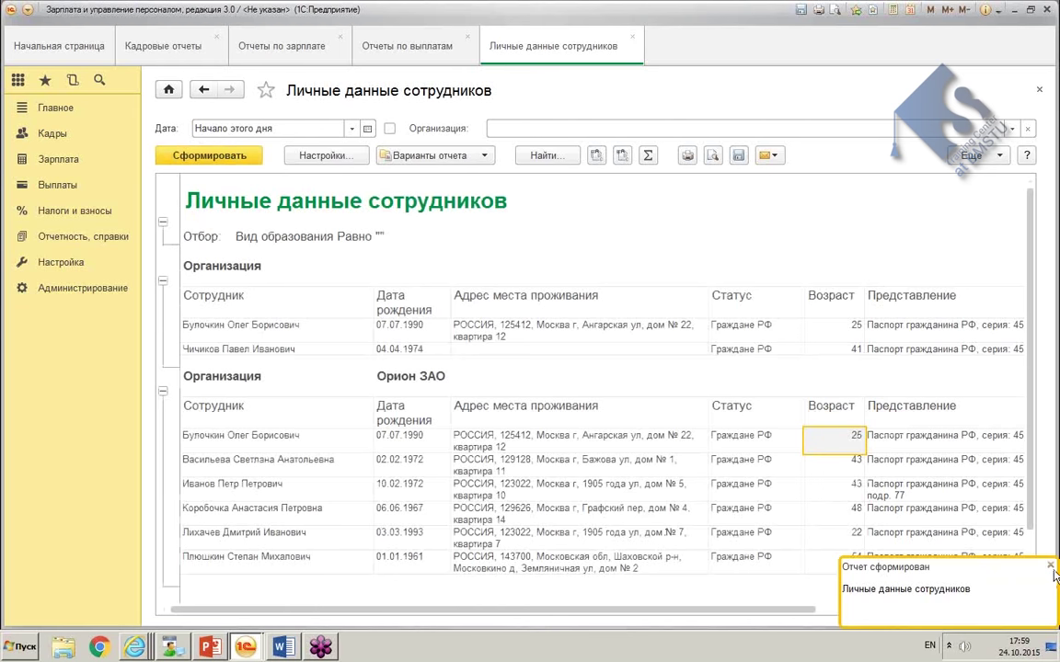
{"action": "left_click", "coordinate": [1053, 570]}
{"action": "left_click_drag", "start_coordinate": [729, 610], "coordinate": [956, 587]}
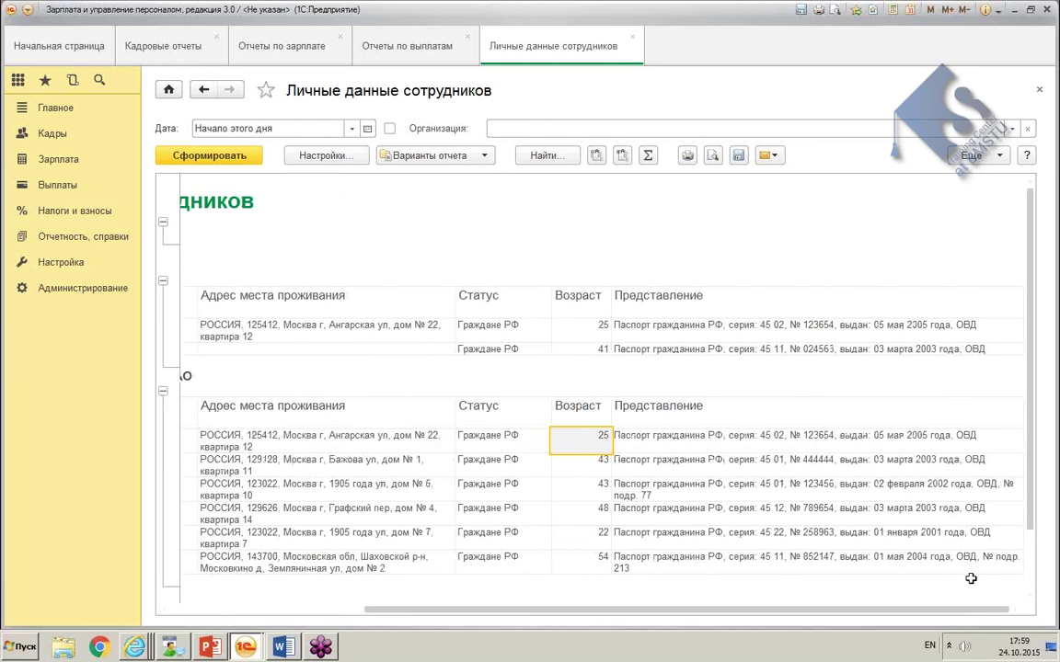
Step: Examine the passport details in the report's Представление column and return to its first columns
{"action": "left_click", "coordinate": [793, 479]}
{"action": "left_click", "coordinate": [735, 536]}
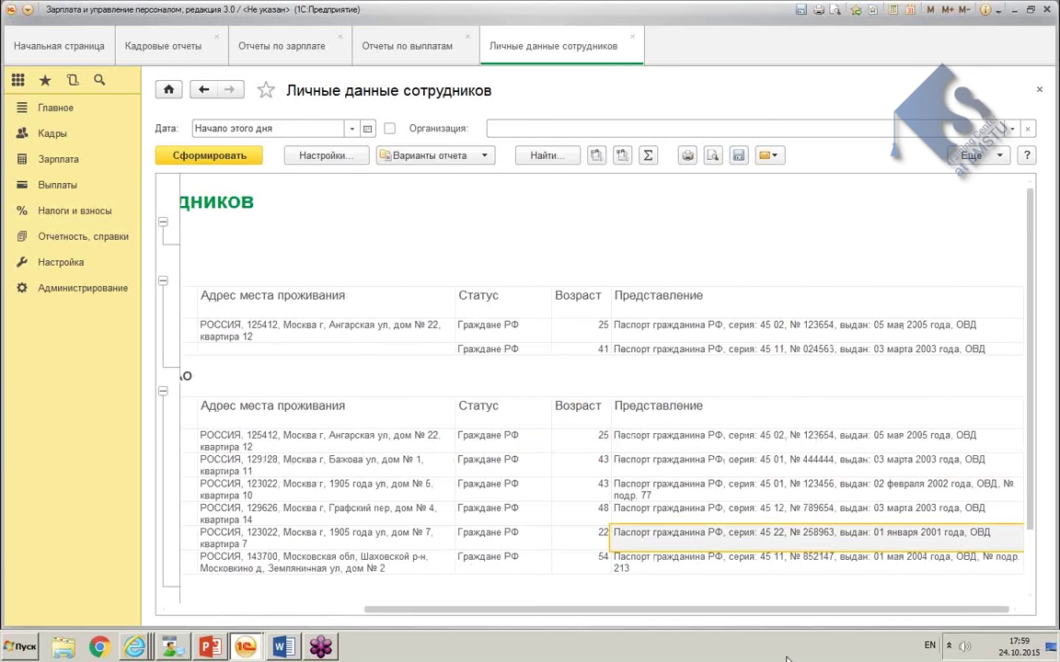
{"action": "left_click", "coordinate": [773, 557]}
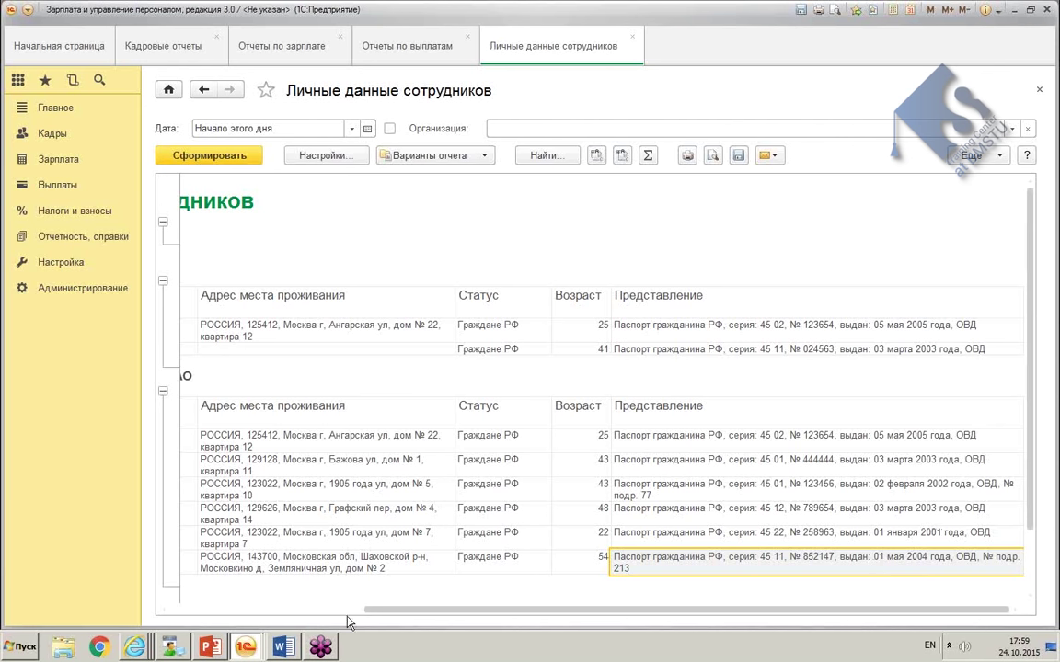
{"action": "left_click_drag", "start_coordinate": [372, 611], "coordinate": [138, 534]}
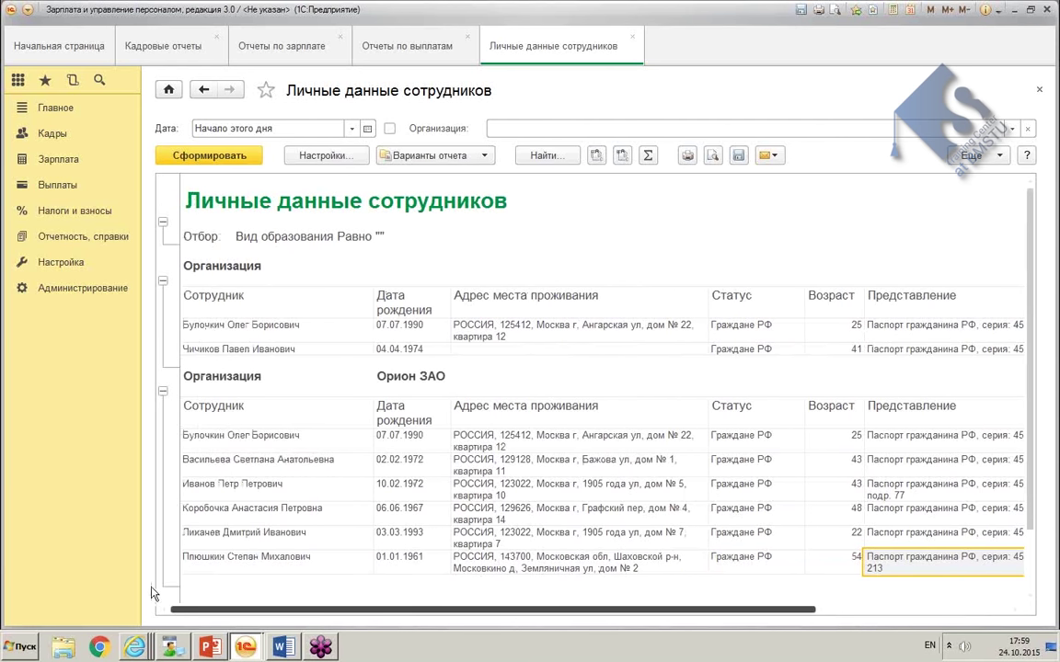
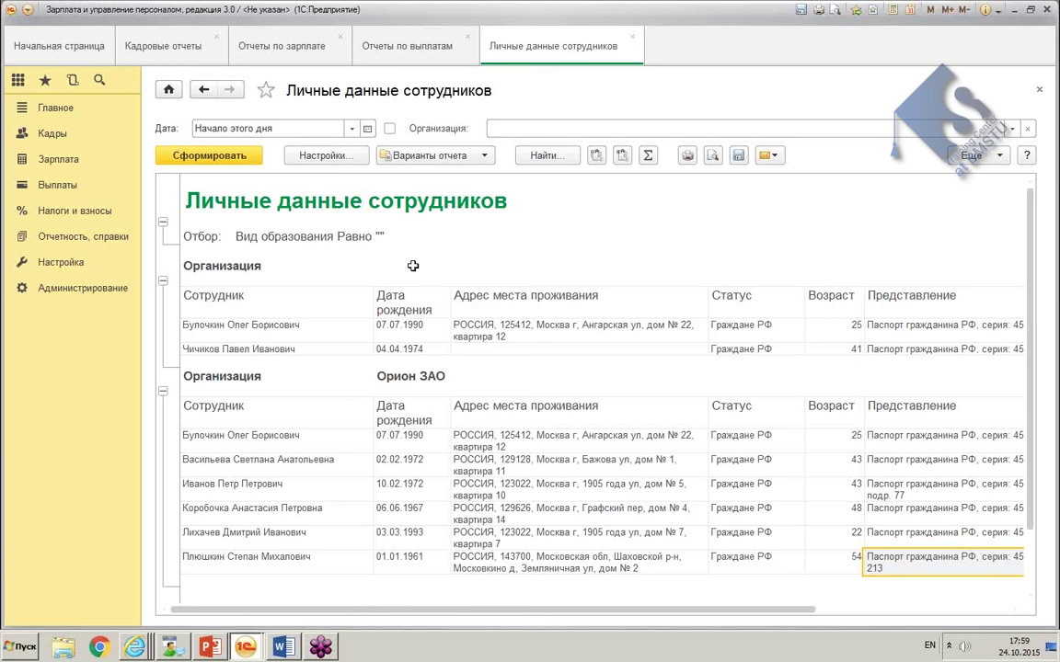
Step: Start saving the report as a new variant and name it Личные данные сотрудников с паспортными данными
{"action": "left_click", "coordinate": [462, 159]}
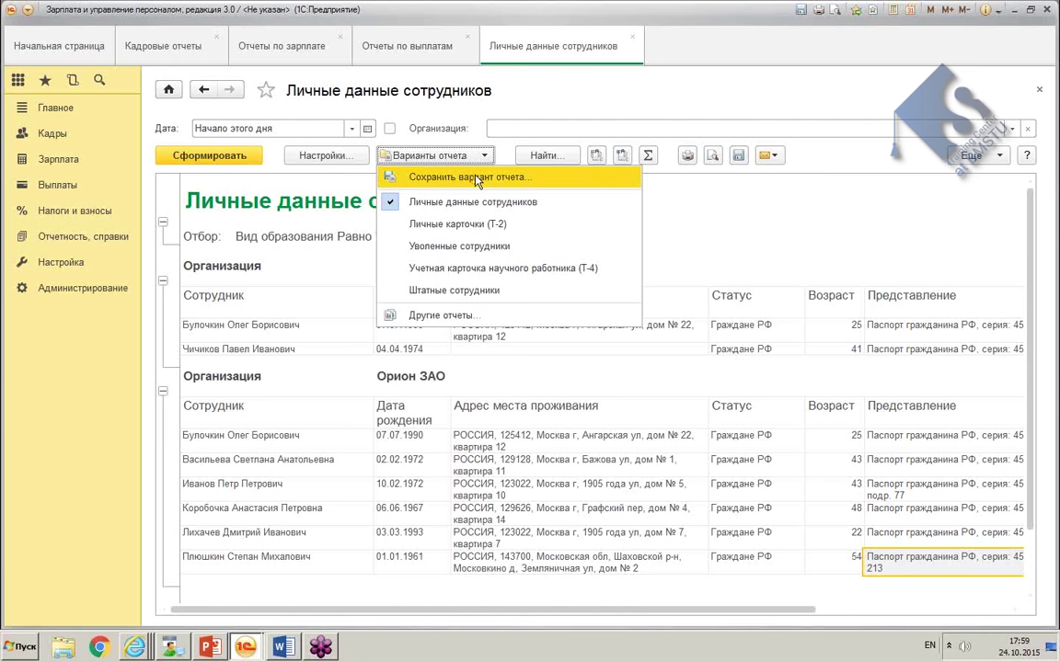
{"action": "left_click", "coordinate": [476, 181]}
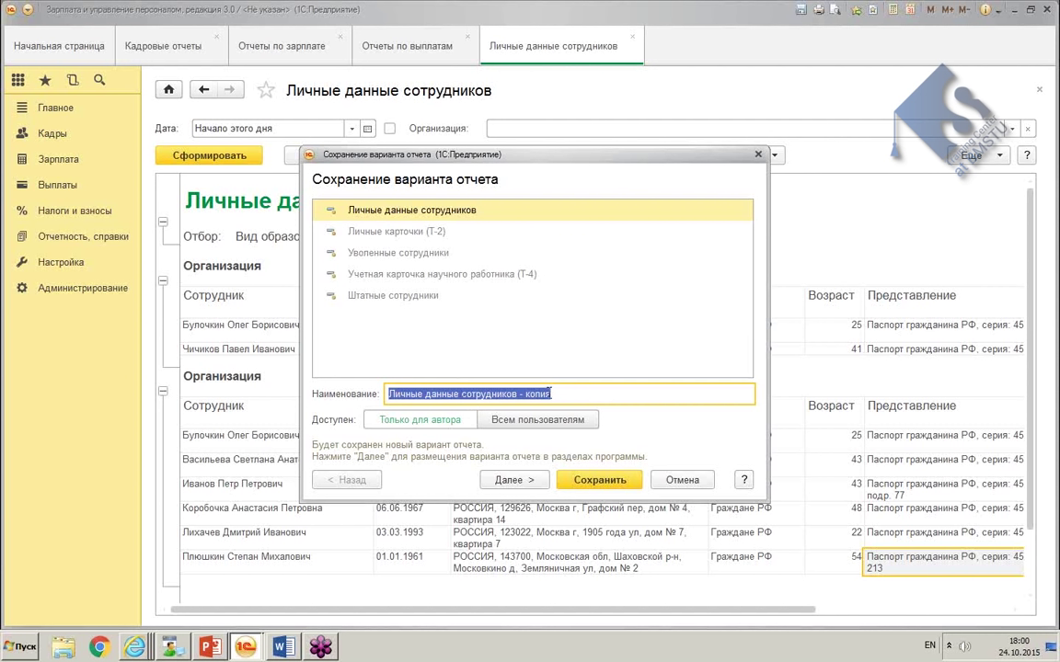
{"action": "left_click_drag", "start_coordinate": [549, 394], "coordinate": [518, 393]}
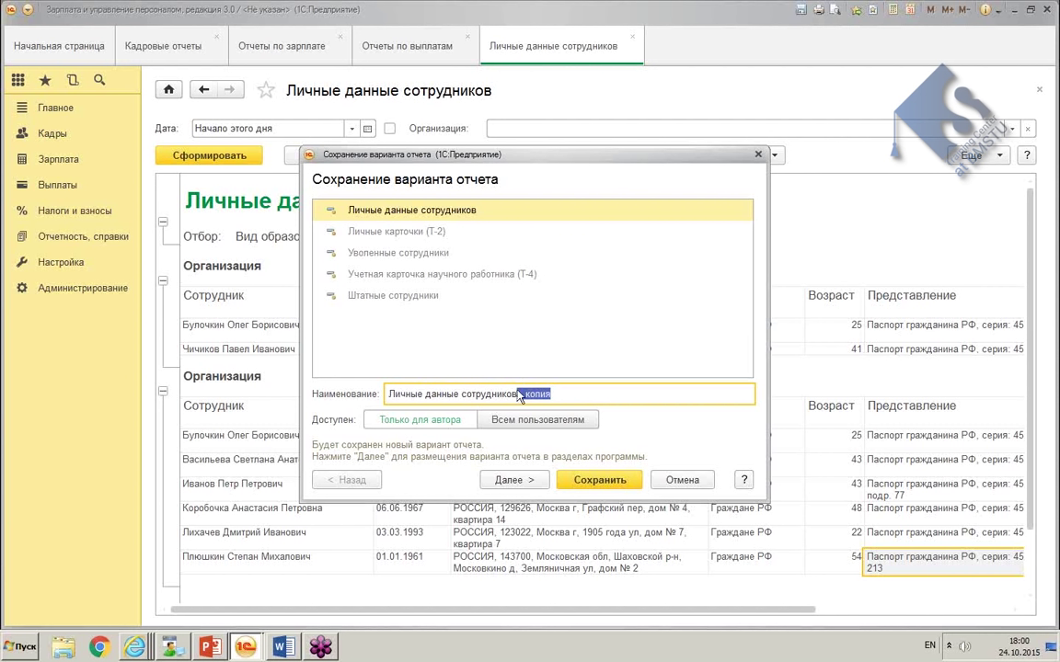
{"action": "type", "text": "с gt"}
{"action": "type", "text": "cgjhnysv"}
{"action": "type", "text": "b lfyysvb"}
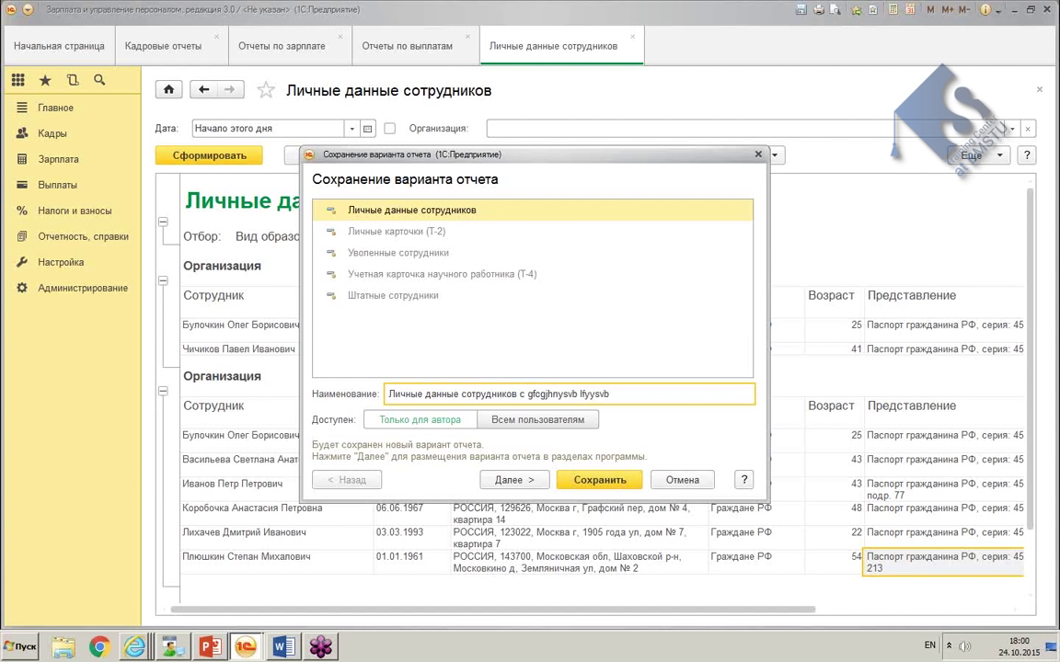
{"action": "key", "text": "BackSpace"}
{"action": "key", "text": "BackSpace"}
{"action": "key", "text": "BackSpace"}
{"action": "key", "text": "BackSpace"}
{"action": "key", "text": "BackSpace"}
{"action": "key", "text": "BackSpace"}
{"action": "key", "text": "BackSpace"}
{"action": "key", "text": "BackSpace"}
{"action": "key", "text": "BackSpace"}
{"action": "key", "text": "BackSpace"}
{"action": "key", "text": "BackSpace"}
{"action": "key", "text": "BackSpace"}
{"action": "key", "text": "BackSpace"}
{"action": "key", "text": "BackSpace"}
{"action": "key", "text": "BackSpace"}
{"action": "key", "text": "BackSpace"}
{"action": "key", "text": "BackSpace"}
{"action": "key", "text": "BackSpace"}
{"action": "key", "text": "BackSpace"}
{"action": "key", "text": "alt+shift"}
{"action": "type", "text": "паспортными"}
{"action": "type", "text": "данными"}
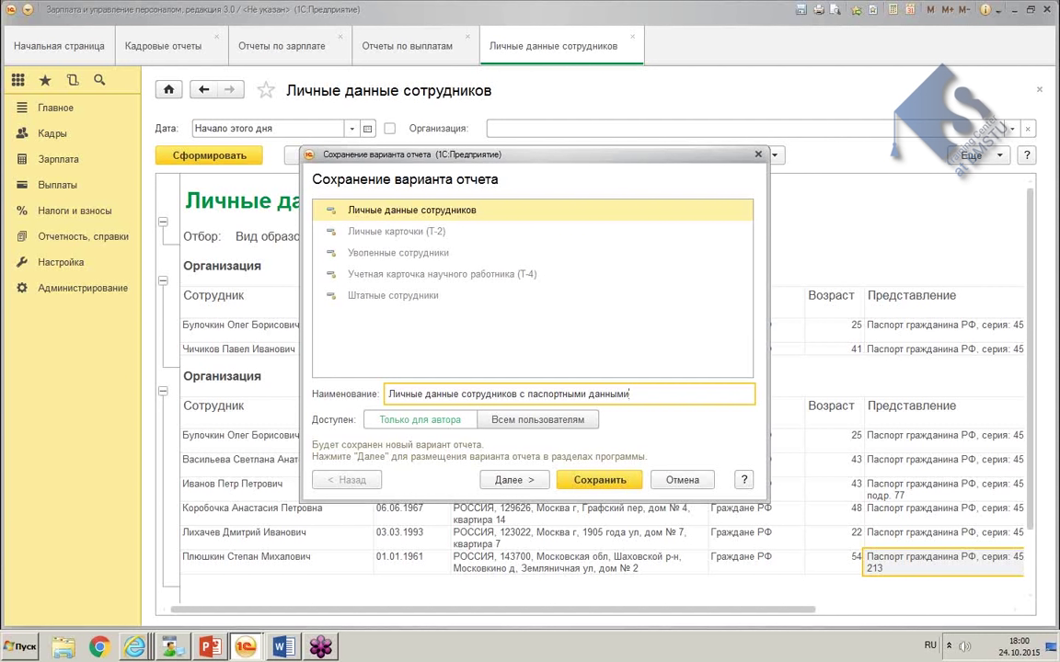
{"action": "key", "text": "alt+shift"}
Step: Switch to the Учебная база "1С Управление персоналом" window and close the structure settings of the Стаж работы report
{"action": "mouse_move", "coordinate": [245, 647]}
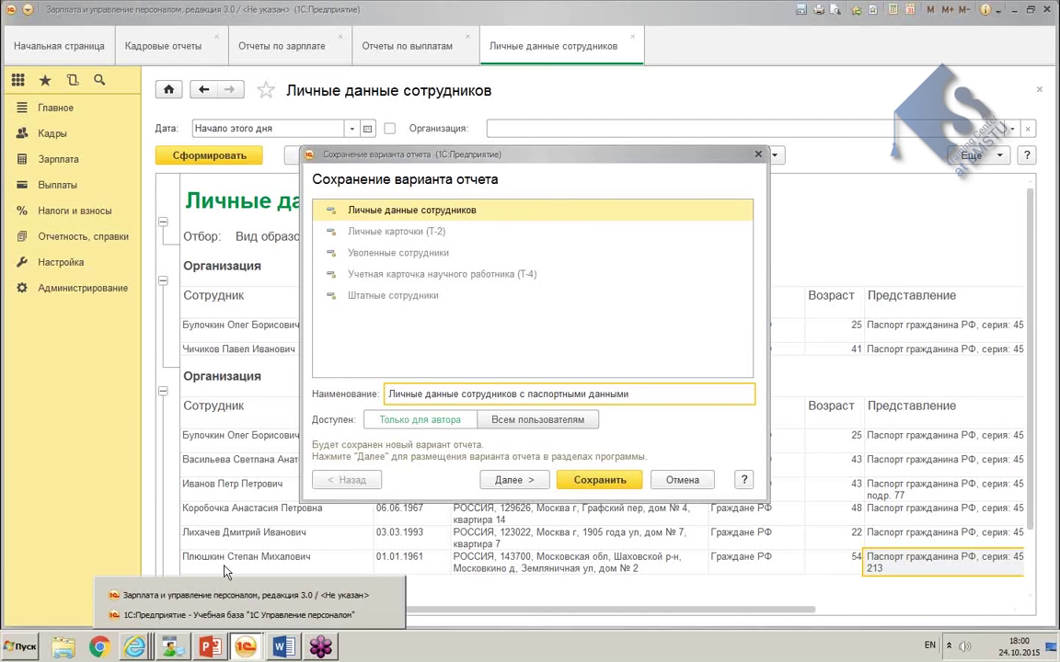
{"action": "left_click", "coordinate": [230, 616]}
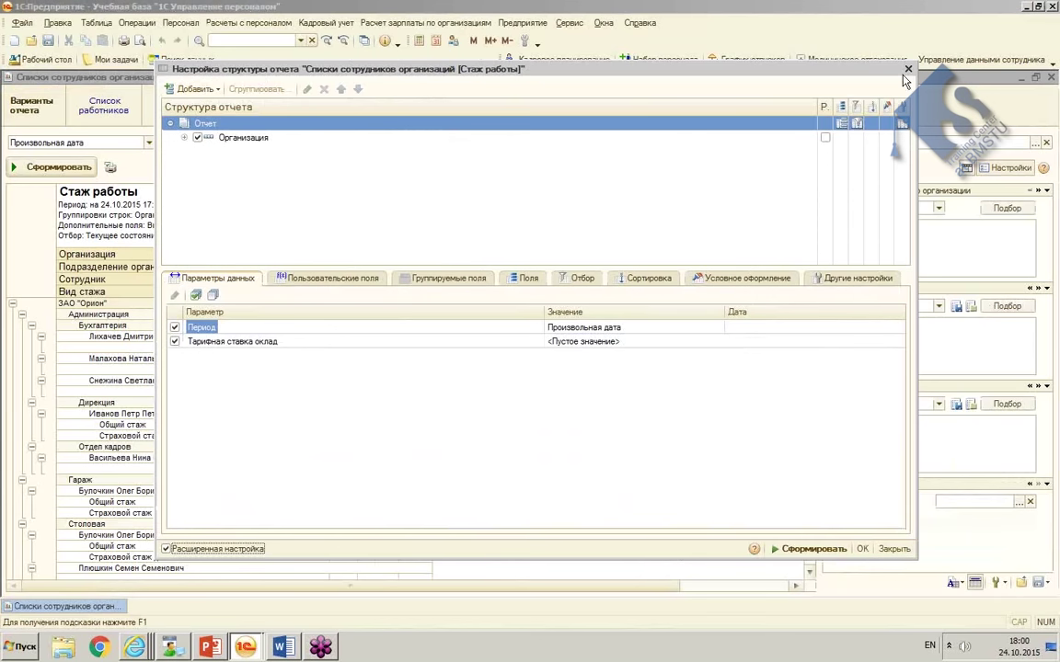
{"action": "left_click", "coordinate": [907, 69]}
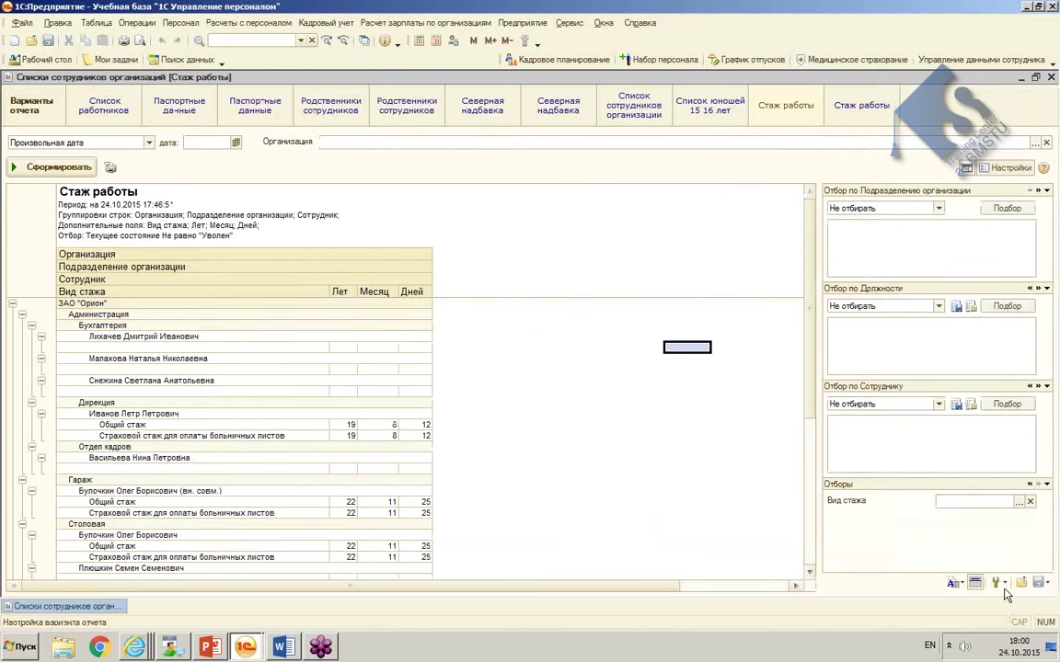
Step: Save the current Стаж работы report settings as a new variant named Тест
{"action": "left_click", "coordinate": [1045, 582]}
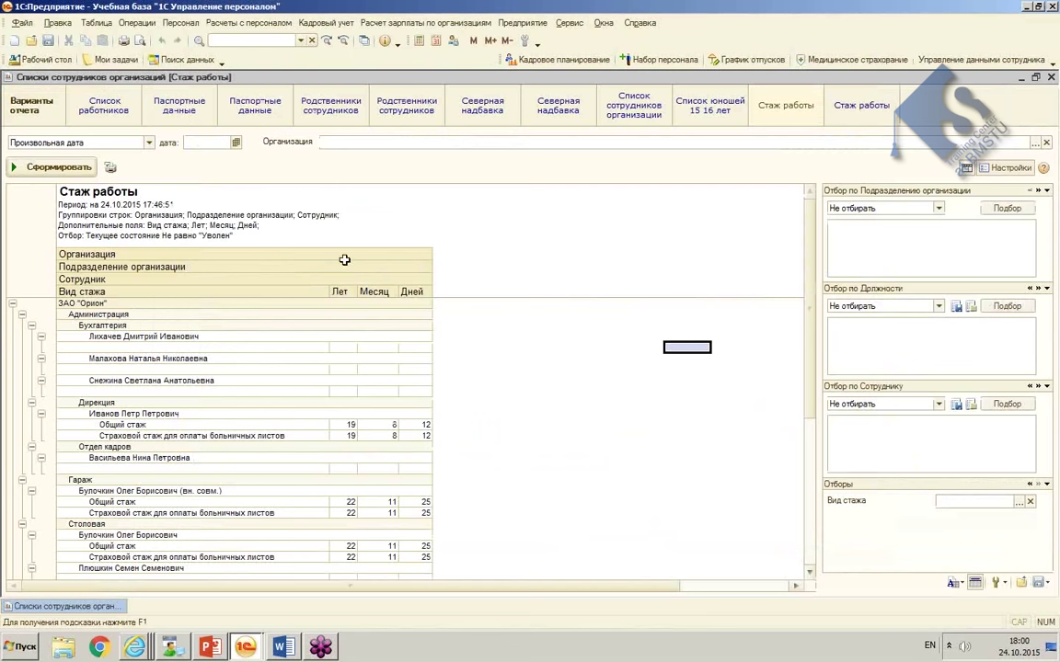
{"action": "left_click", "coordinate": [1045, 582]}
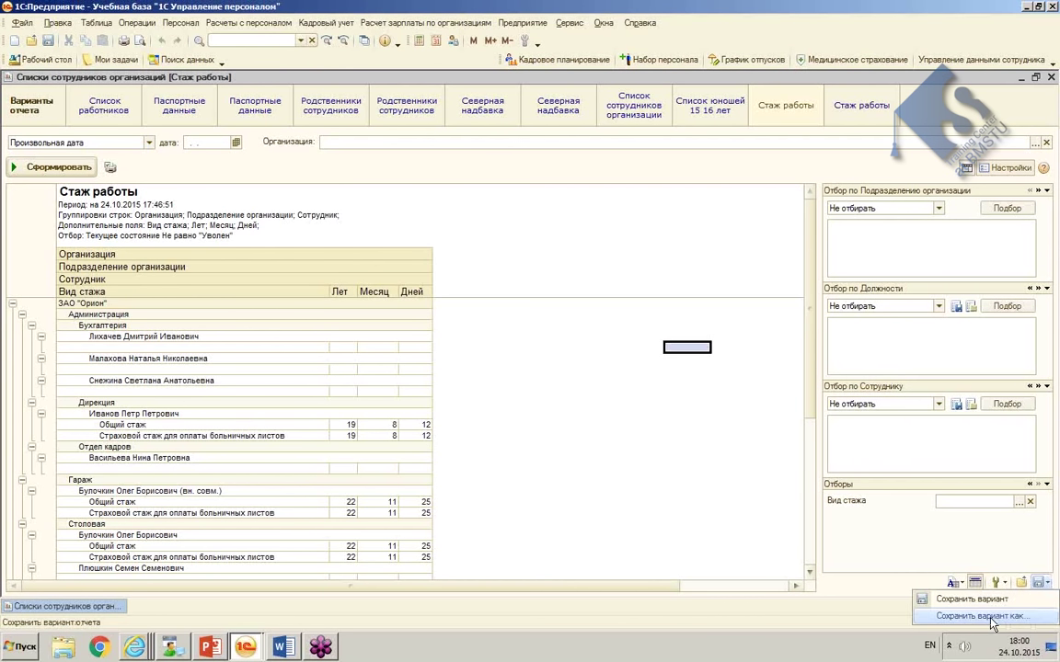
{"action": "left_click", "coordinate": [975, 598]}
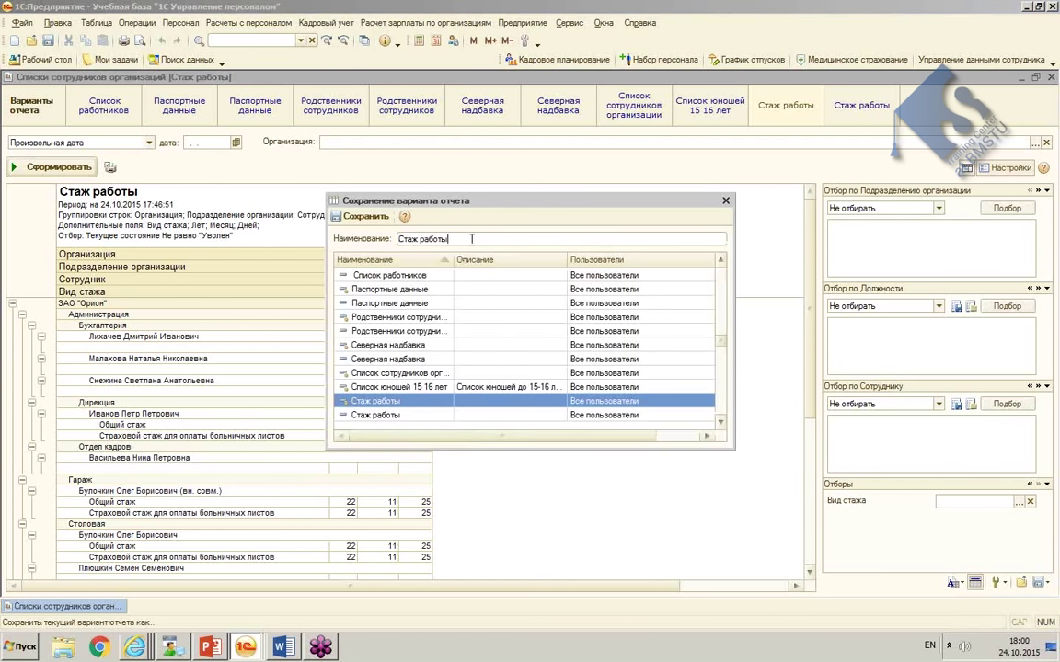
{"action": "type", "text": "Ntc"}
{"action": "key", "text": "BackSpace"}
{"action": "key", "text": "BackSpace"}
{"action": "key", "text": "BackSpace"}
{"action": "key", "text": "alt+shift"}
{"action": "type", "text": "Тест"}
{"action": "left_click", "coordinate": [347, 215]}
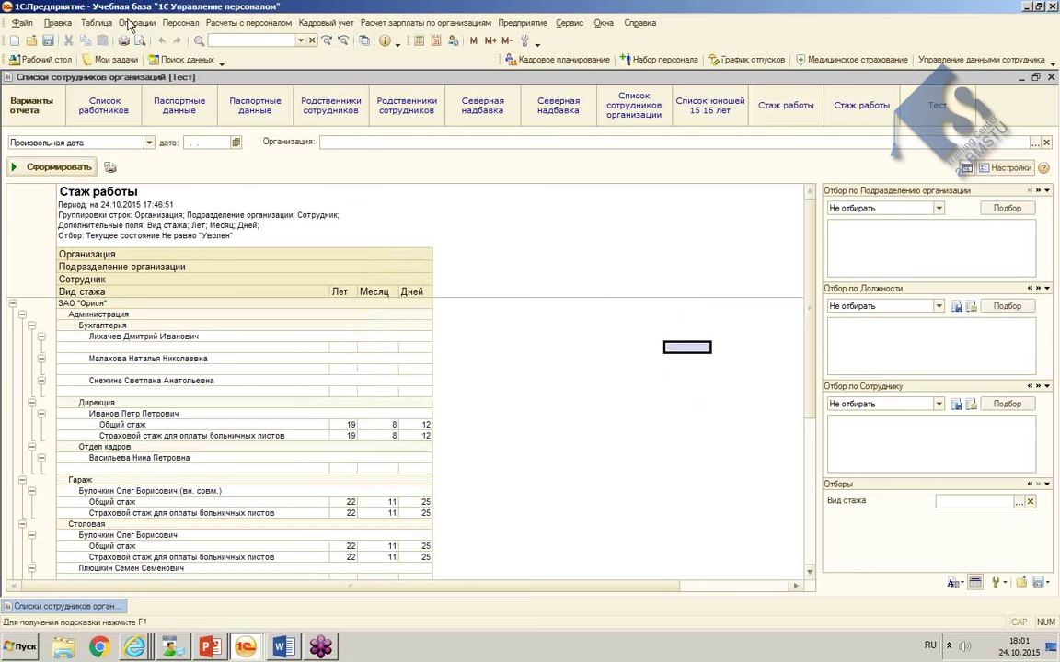
Step: Open the list of all report variants from the report settings and find the Тест variant
{"action": "left_click", "coordinate": [566, 24]}
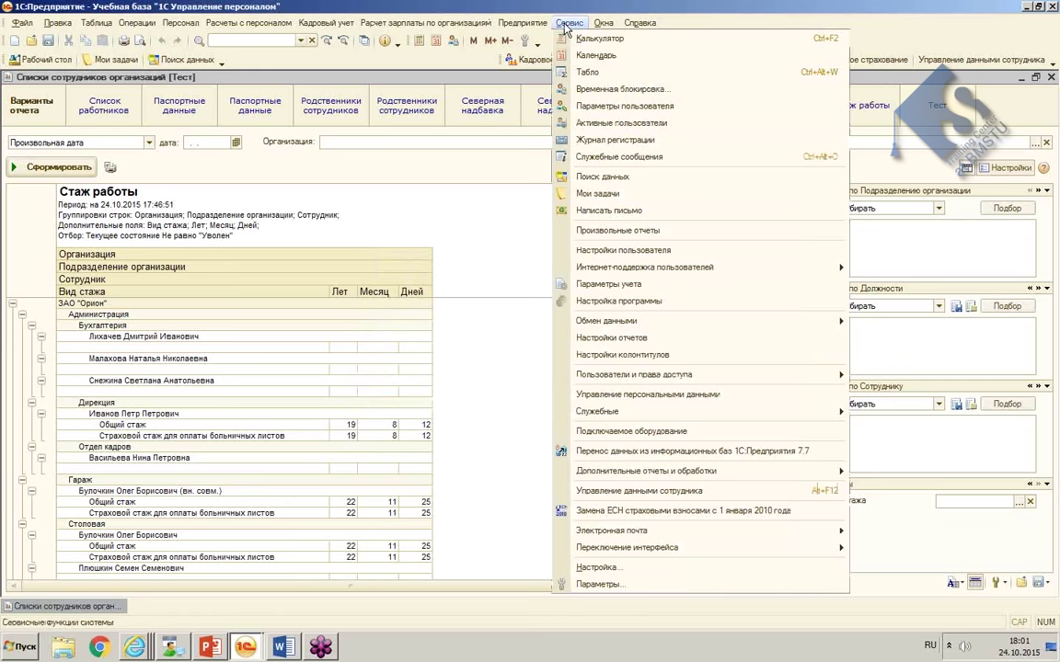
{"action": "left_click", "coordinate": [641, 338]}
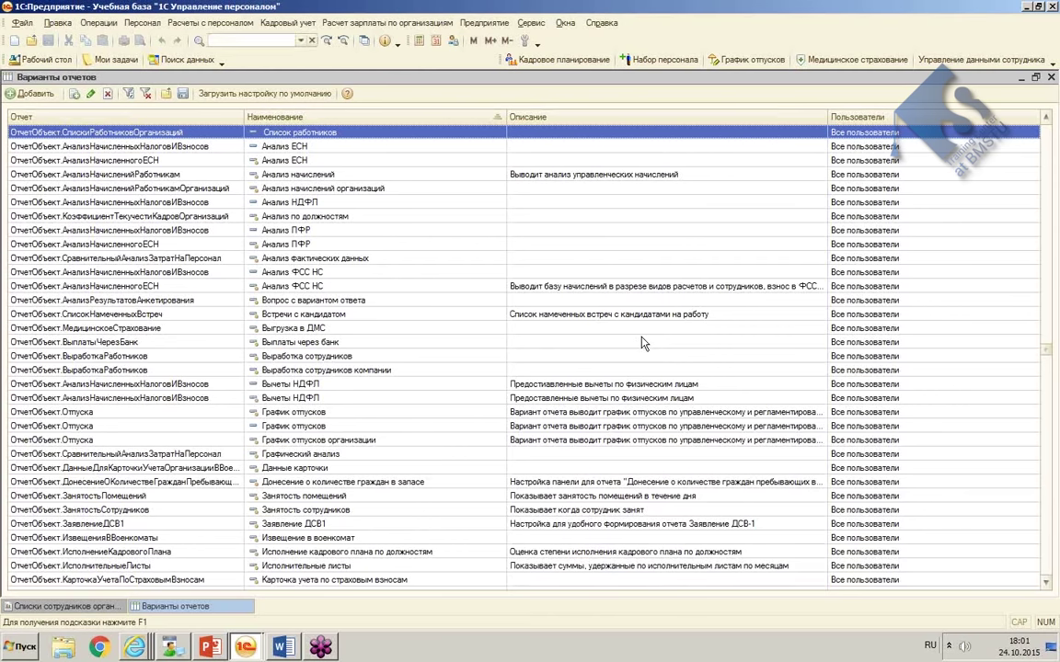
{"action": "scroll", "coordinate": [641, 342], "scroll_direction": "down", "scroll_amount": 20}
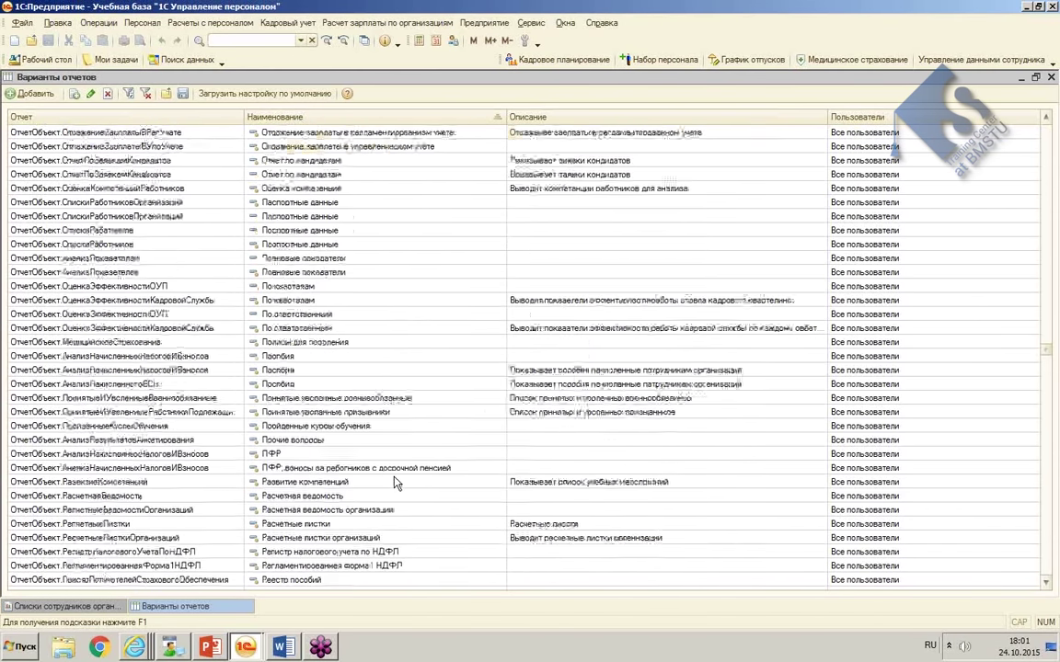
{"action": "scroll", "coordinate": [396, 482], "scroll_direction": "down", "scroll_amount": 5}
{"action": "left_click", "coordinate": [400, 482]}
{"action": "type", "text": "тес"}
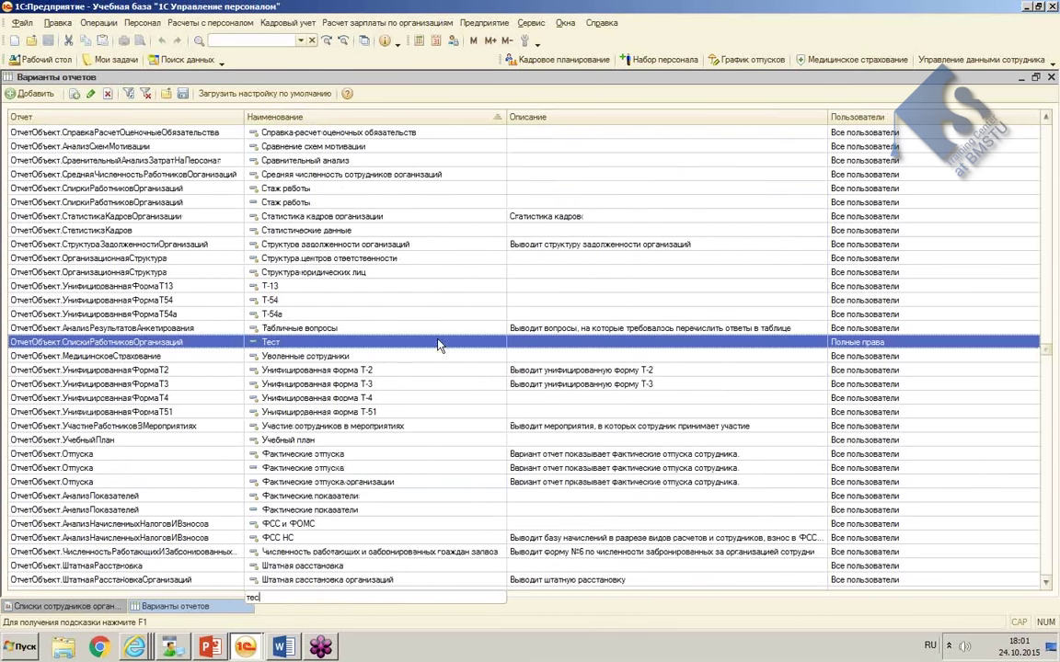
Step: Open the Тест variant for editing and look at its user list and the options for adding users
{"action": "right_click", "coordinate": [439, 343]}
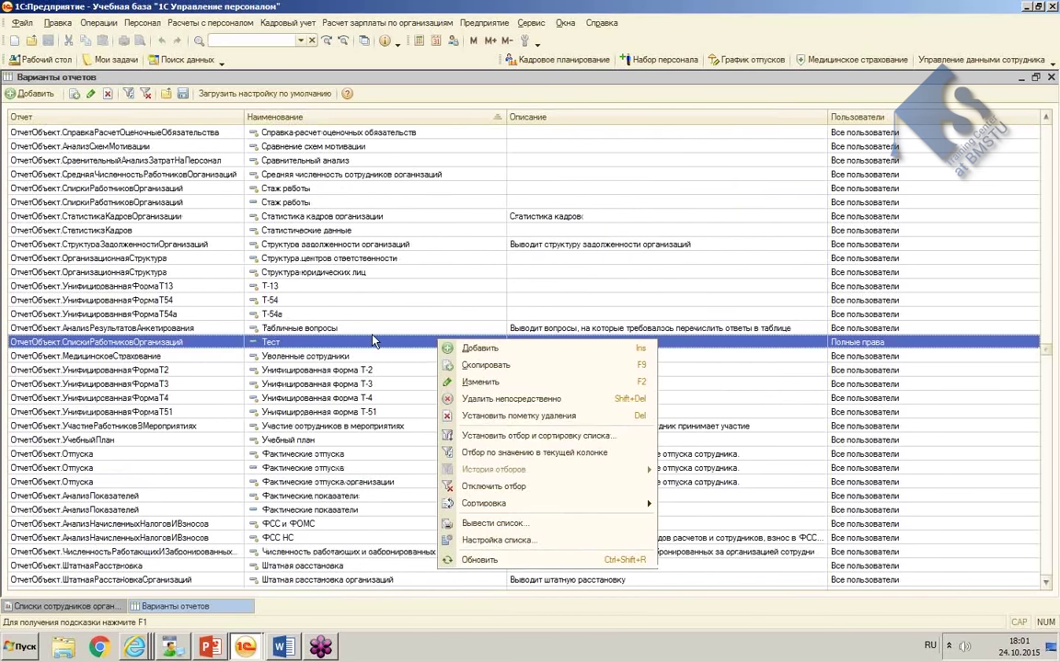
{"action": "left_click", "coordinate": [500, 383]}
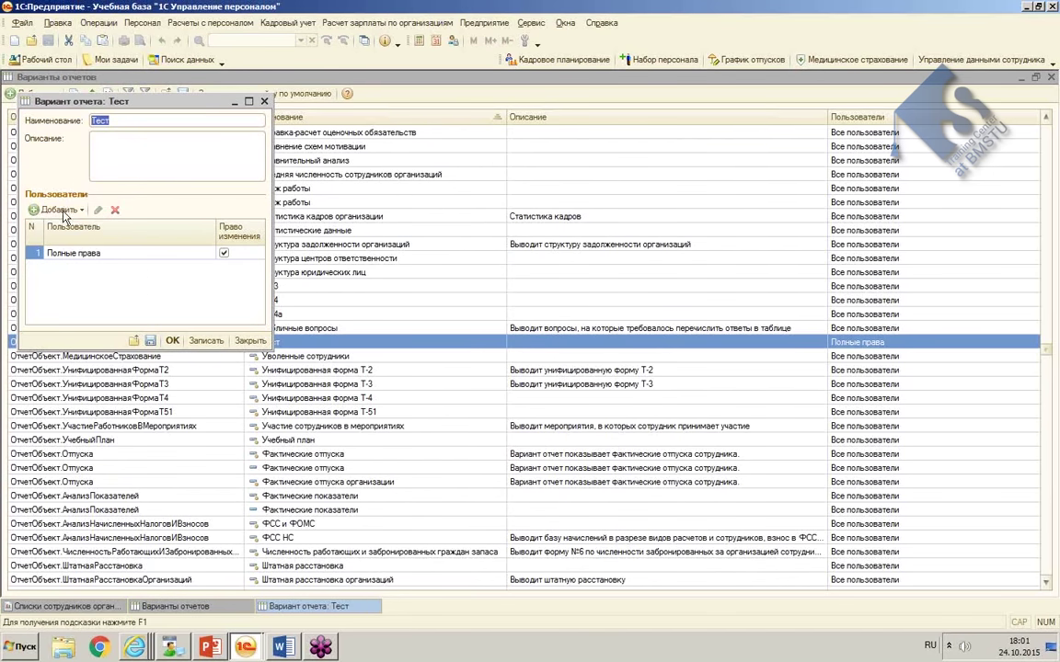
{"action": "left_click", "coordinate": [64, 213]}
{"action": "left_click", "coordinate": [159, 285]}
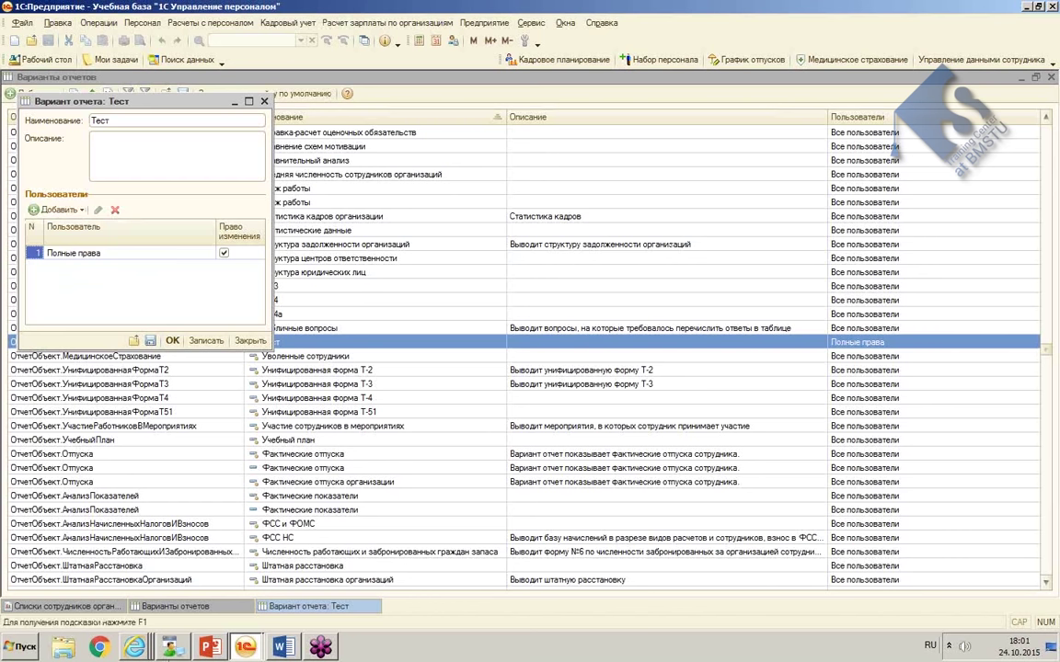
Step: Switch back to the Зарплата и управление персоналом 3.0 window and make the new report variant available to all users
{"action": "left_click", "coordinate": [247, 648]}
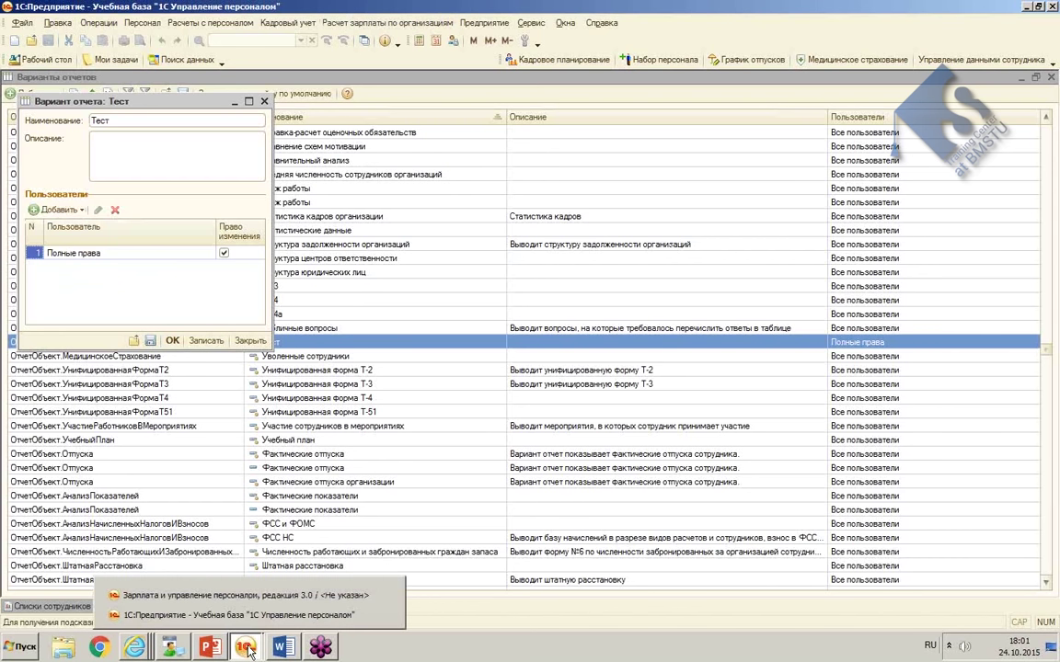
{"action": "left_click", "coordinate": [316, 596]}
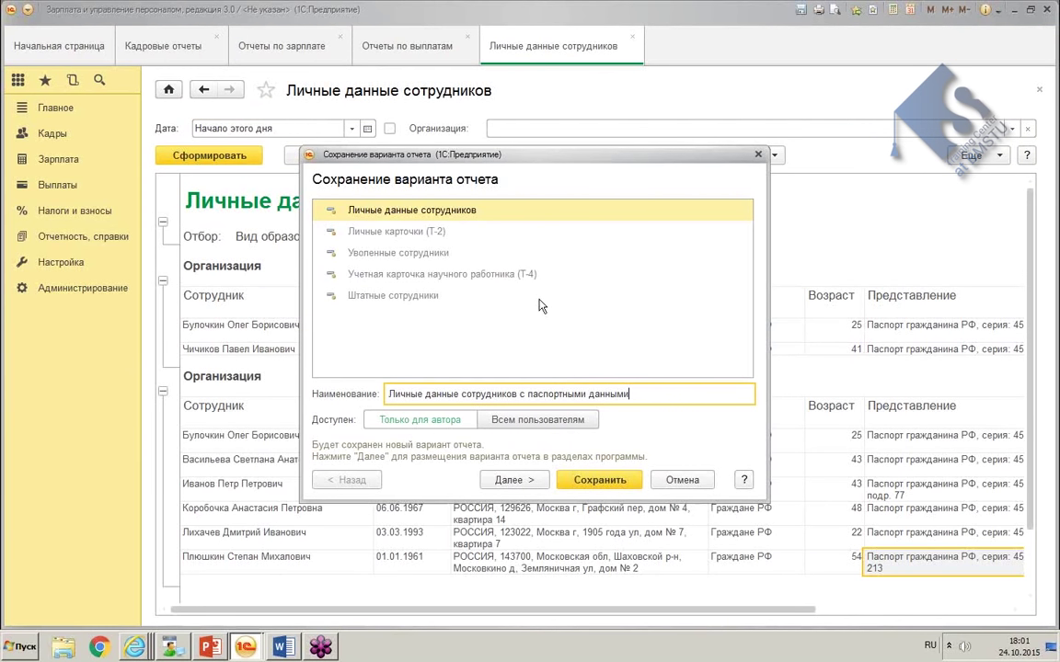
{"action": "left_click", "coordinate": [539, 423]}
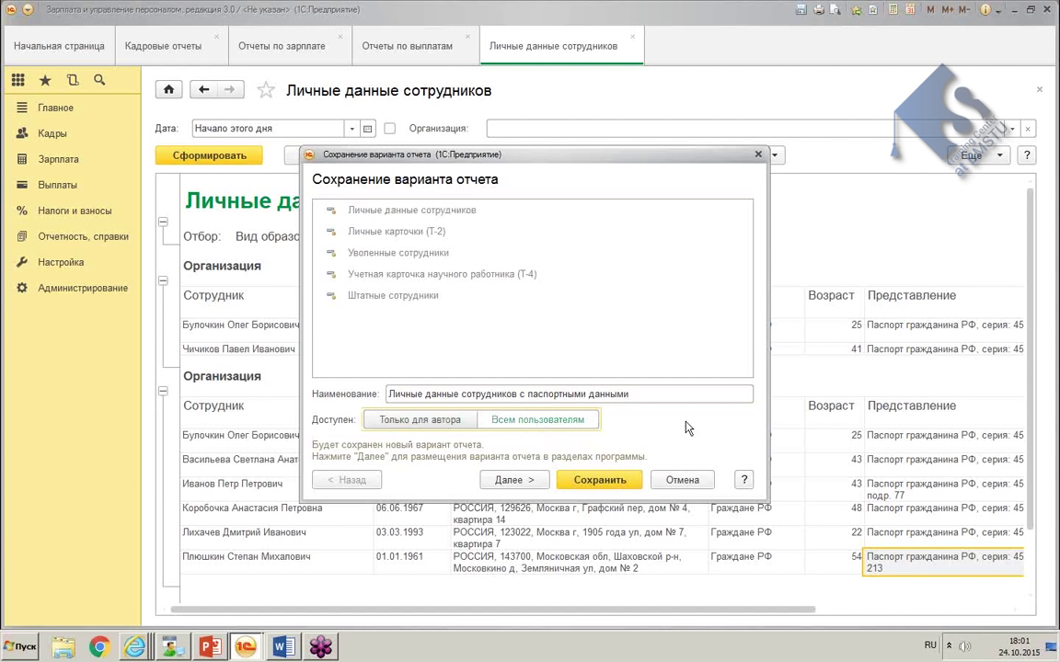
Step: Make the new report variant available only to its author and place it in the Штатное расписание group of the Кадры section
{"action": "left_click", "coordinate": [425, 421]}
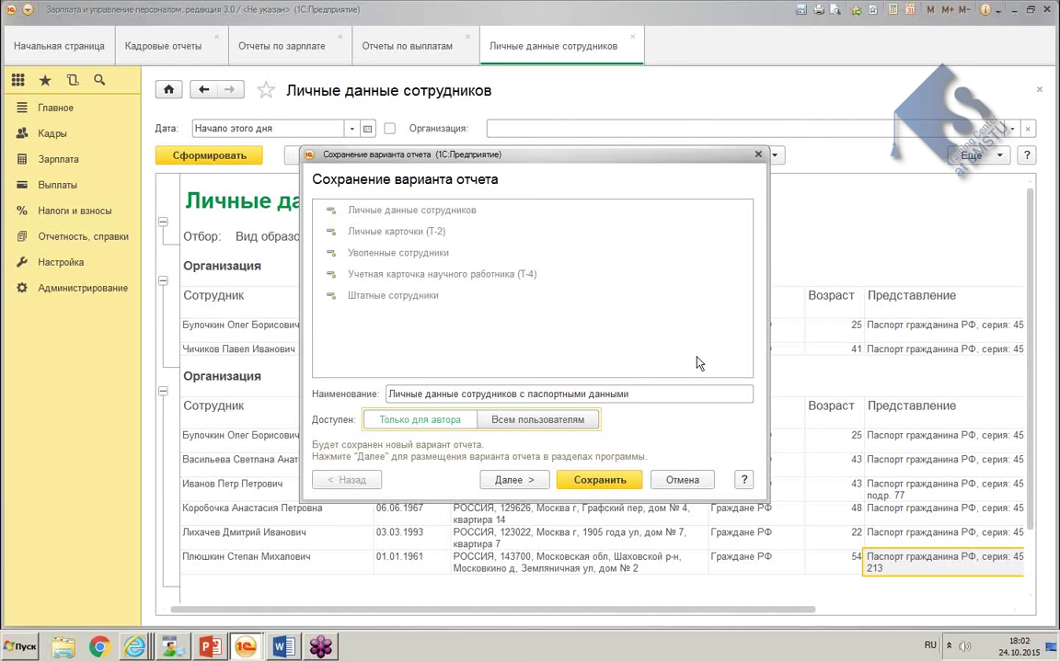
{"action": "left_click", "coordinate": [505, 480]}
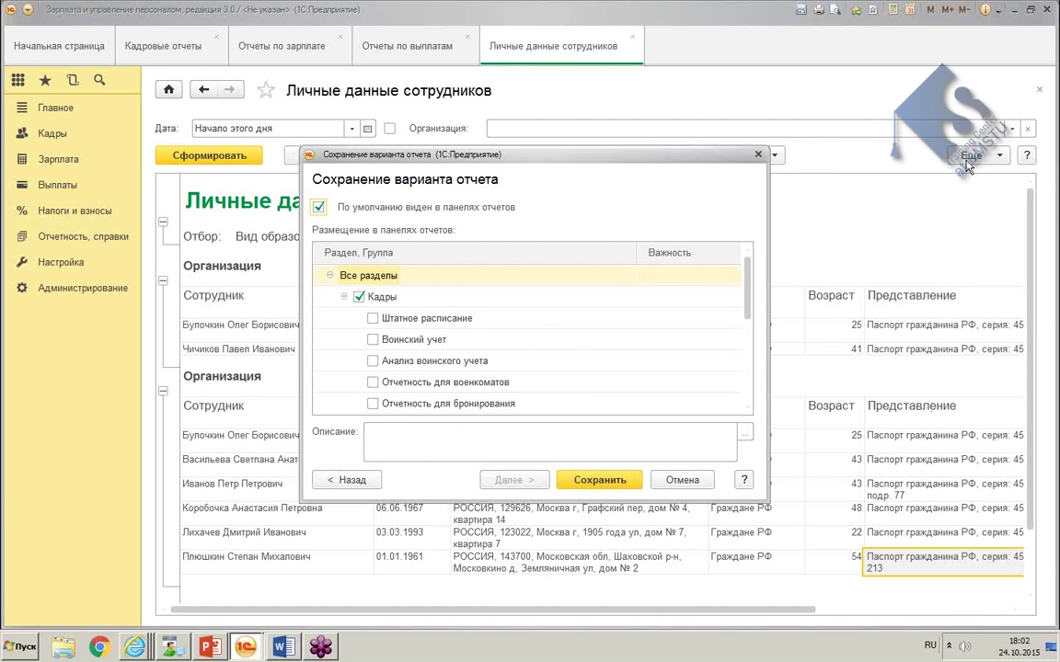
{"action": "left_click_drag", "start_coordinate": [750, 288], "coordinate": [767, 274]}
{"action": "left_click", "coordinate": [373, 318]}
Step: Also place the variant in the Зарплата section and its Учет времени group, and save it
{"action": "left_click_drag", "start_coordinate": [746, 283], "coordinate": [747, 363]}
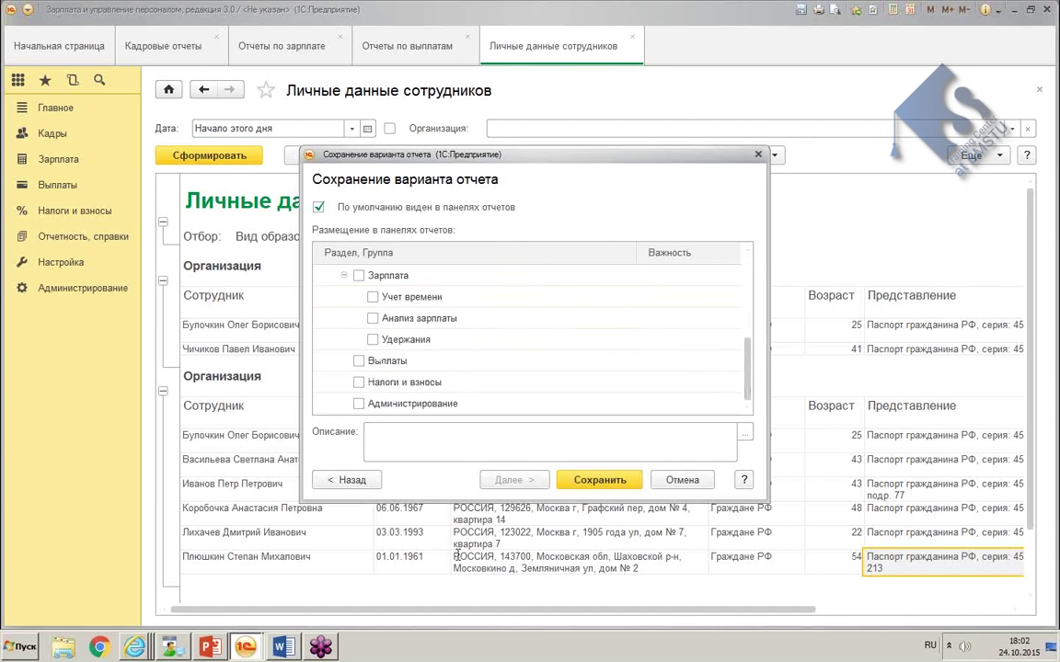
{"action": "left_click", "coordinate": [359, 276]}
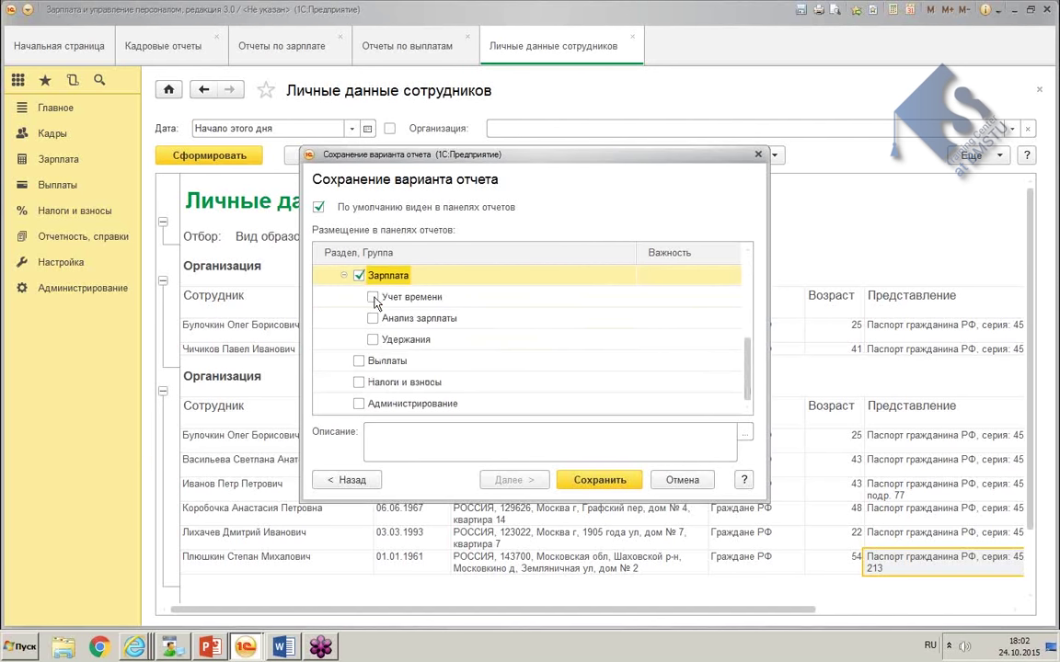
{"action": "left_click", "coordinate": [372, 298]}
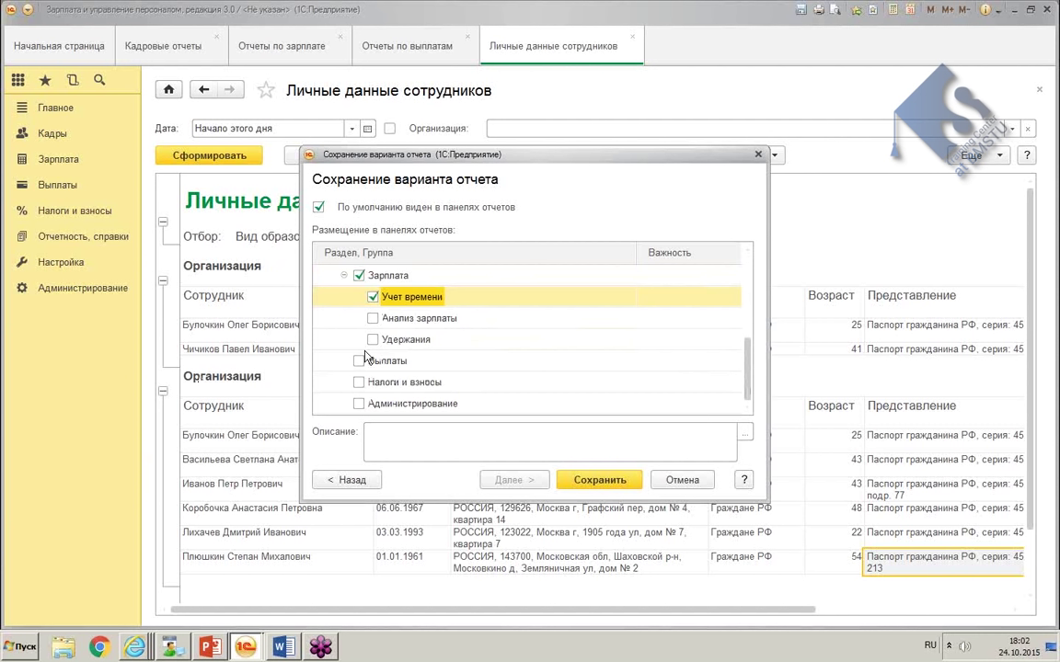
{"action": "left_click", "coordinate": [585, 480]}
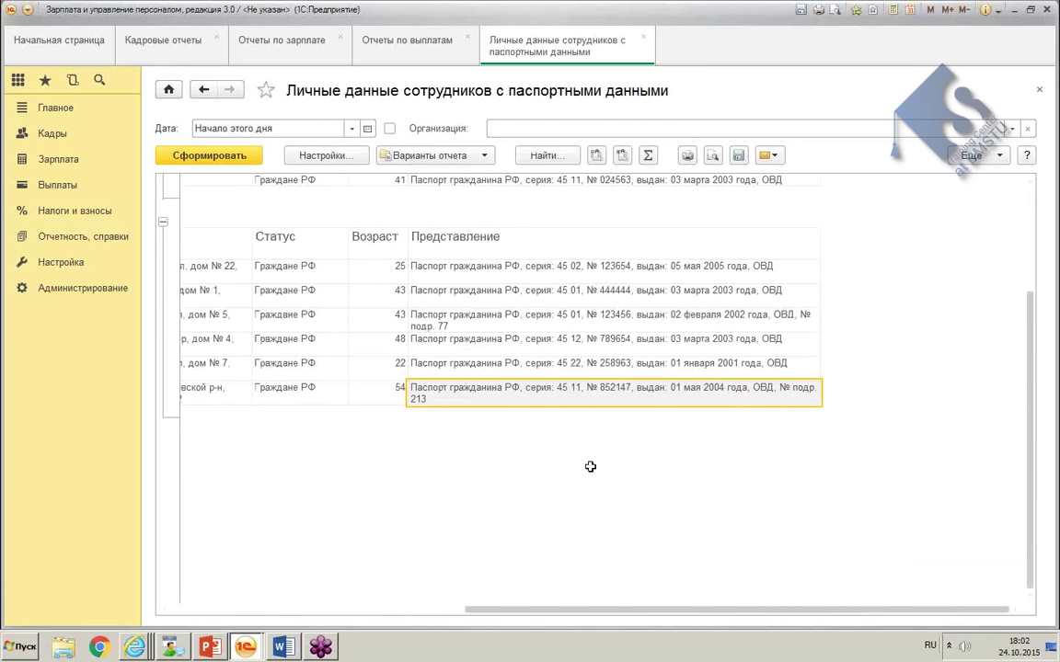
Step: Open the Отчеты по зарплате list and check where the saved variant appears in it
{"action": "left_click", "coordinate": [50, 156]}
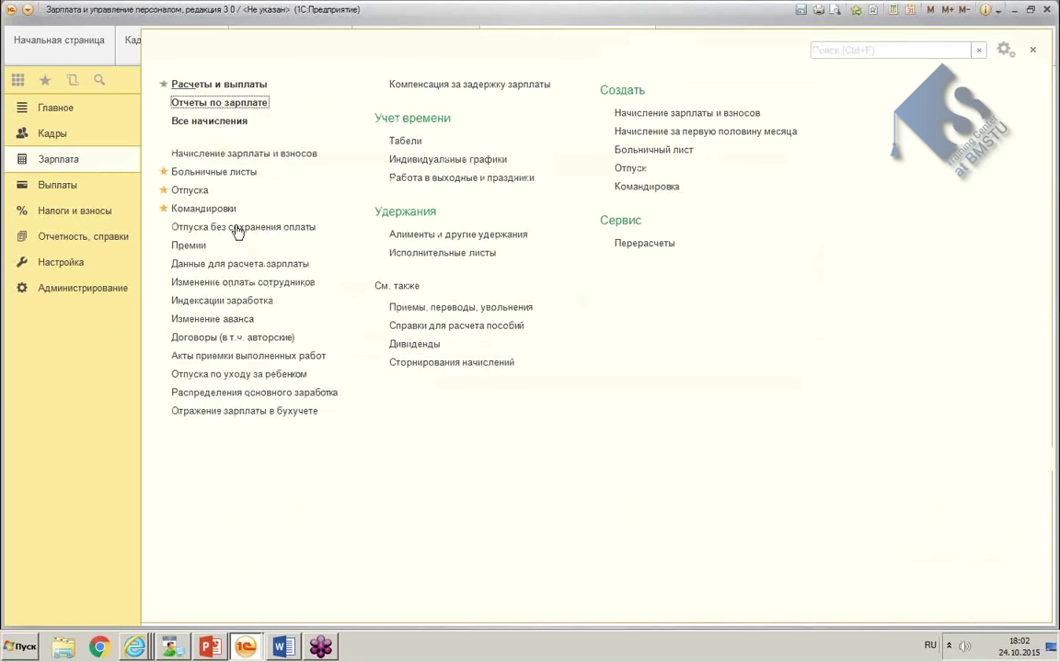
{"action": "left_click", "coordinate": [230, 102]}
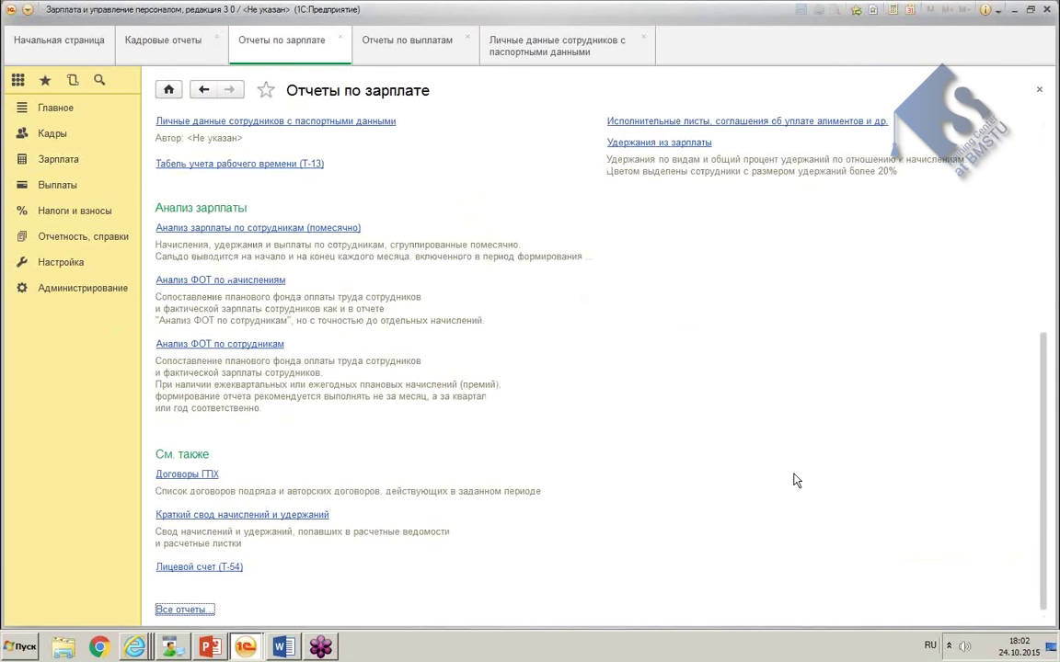
{"action": "scroll", "coordinate": [795, 481], "scroll_direction": "up", "scroll_amount": 8}
{"action": "scroll", "coordinate": [550, 443], "scroll_direction": "down", "scroll_amount": 2}
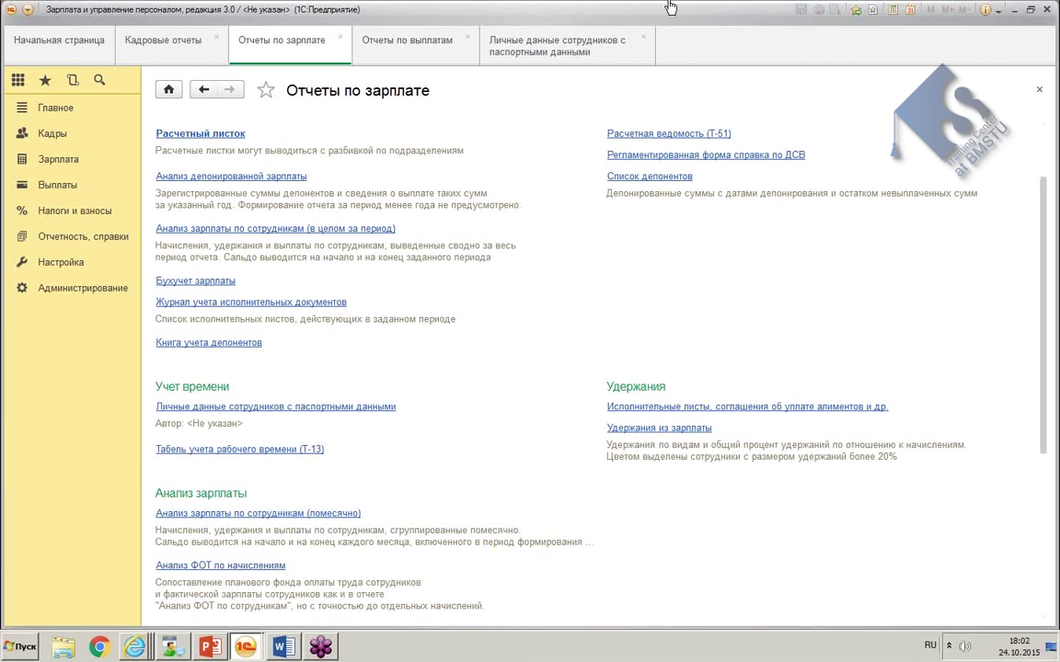
Step: Close the Кадровые отчеты list and reopen it from the Кадры section
{"action": "left_click", "coordinate": [140, 40]}
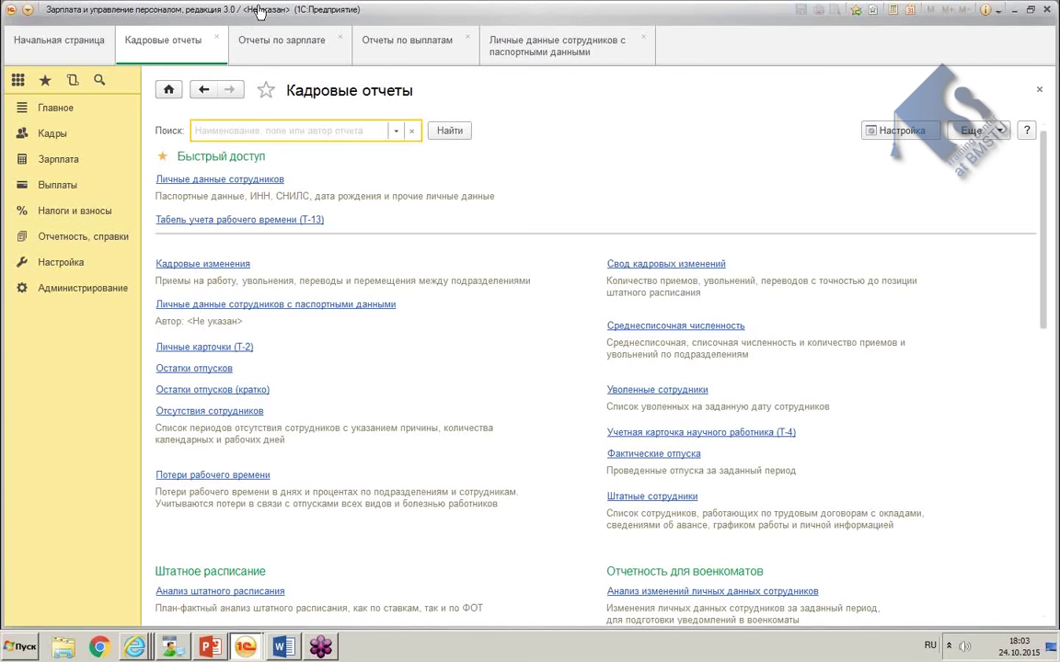
{"action": "left_click", "coordinate": [216, 37]}
{"action": "left_click", "coordinate": [53, 133]}
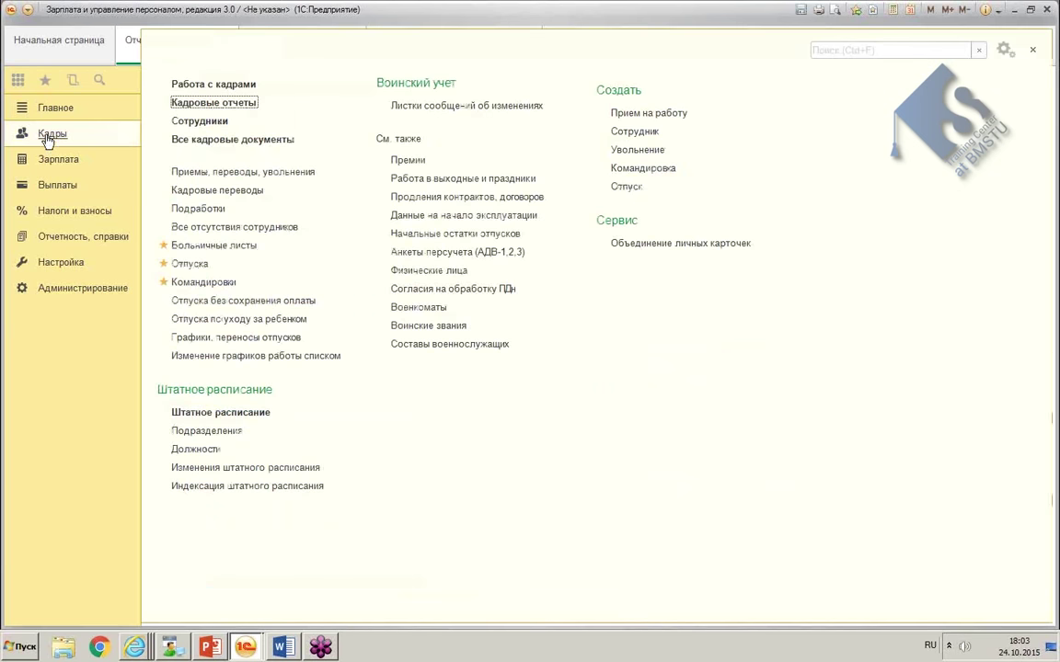
{"action": "left_click", "coordinate": [201, 100]}
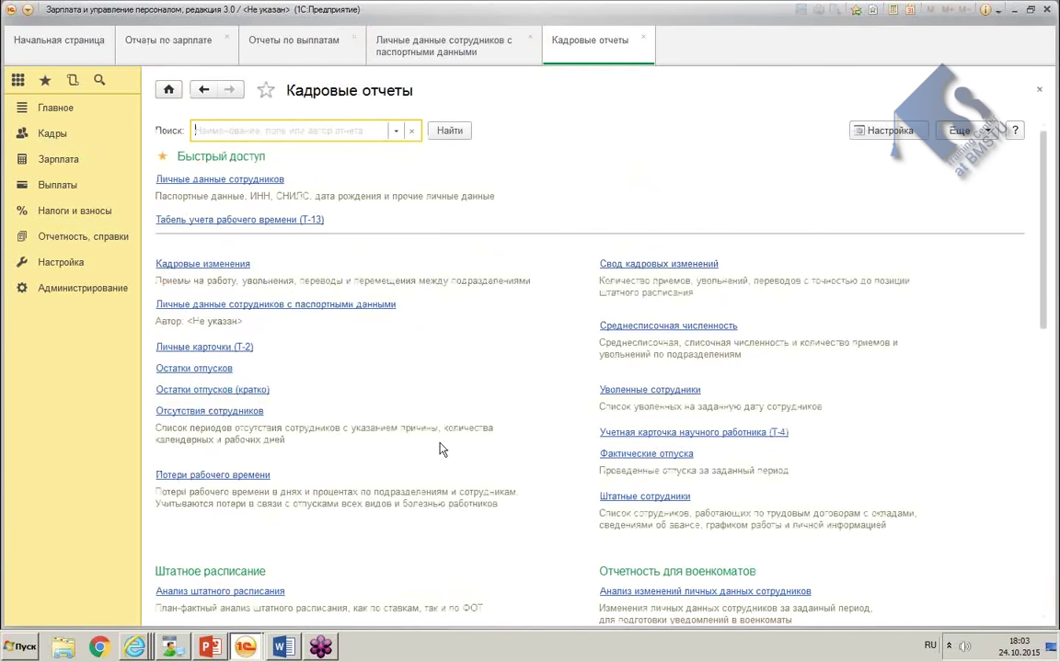
Step: Check the saved variant's placement among the personnel reports, including Штатное расписание, then open it from the list and close it again
{"action": "scroll", "coordinate": [439, 449], "scroll_direction": "down", "scroll_amount": 6}
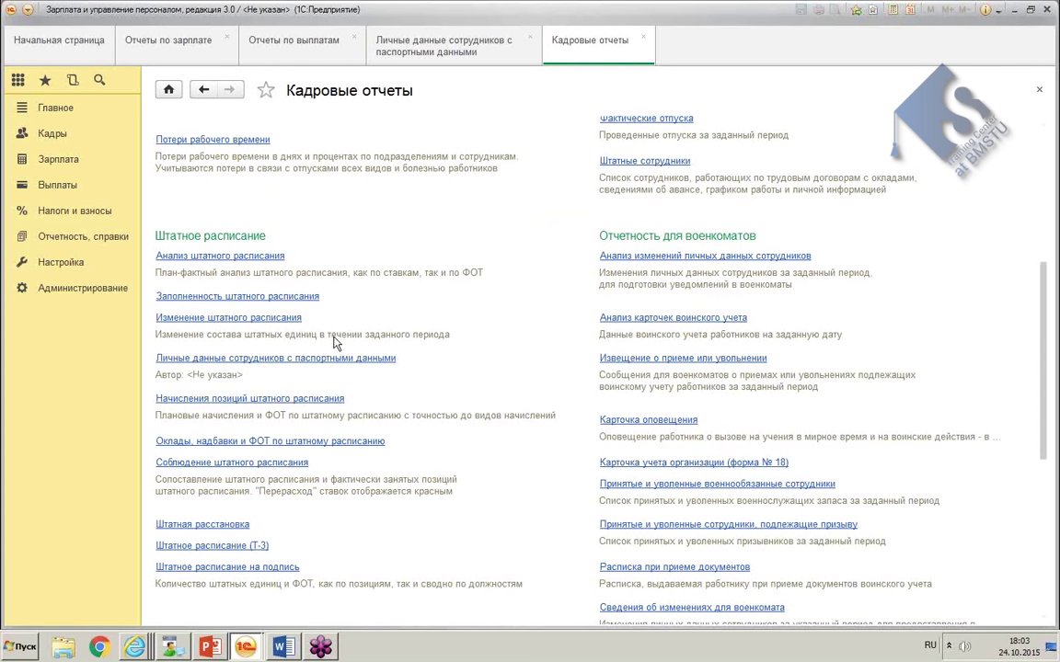
{"action": "scroll", "coordinate": [322, 368], "scroll_direction": "up", "scroll_amount": 2}
{"action": "scroll", "coordinate": [322, 368], "scroll_direction": "up", "scroll_amount": 3}
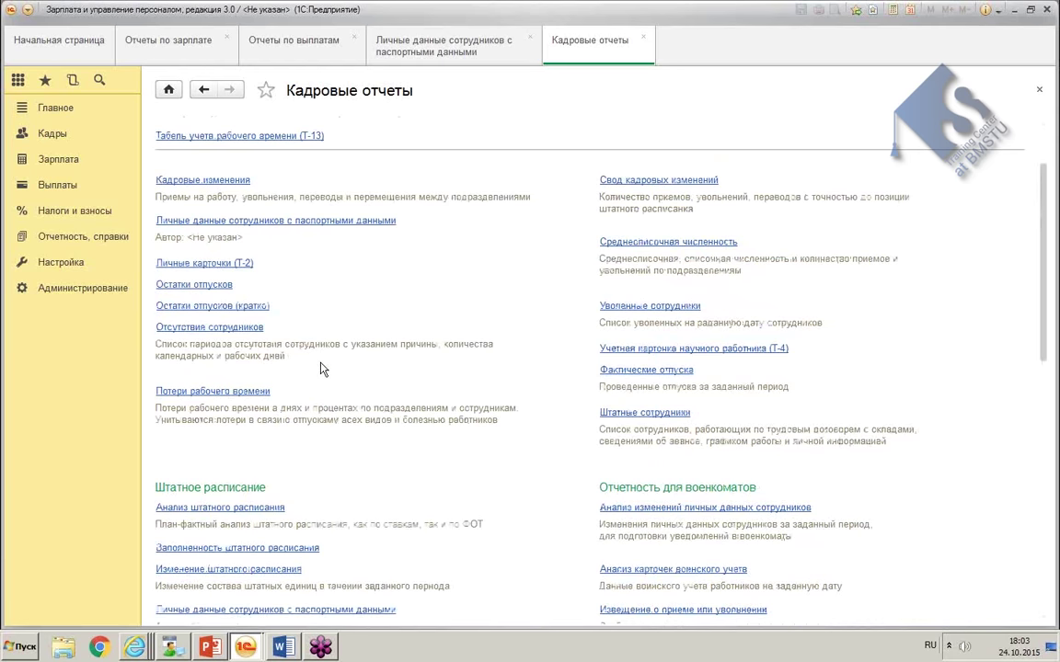
{"action": "scroll", "coordinate": [322, 368], "scroll_direction": "up", "scroll_amount": 2}
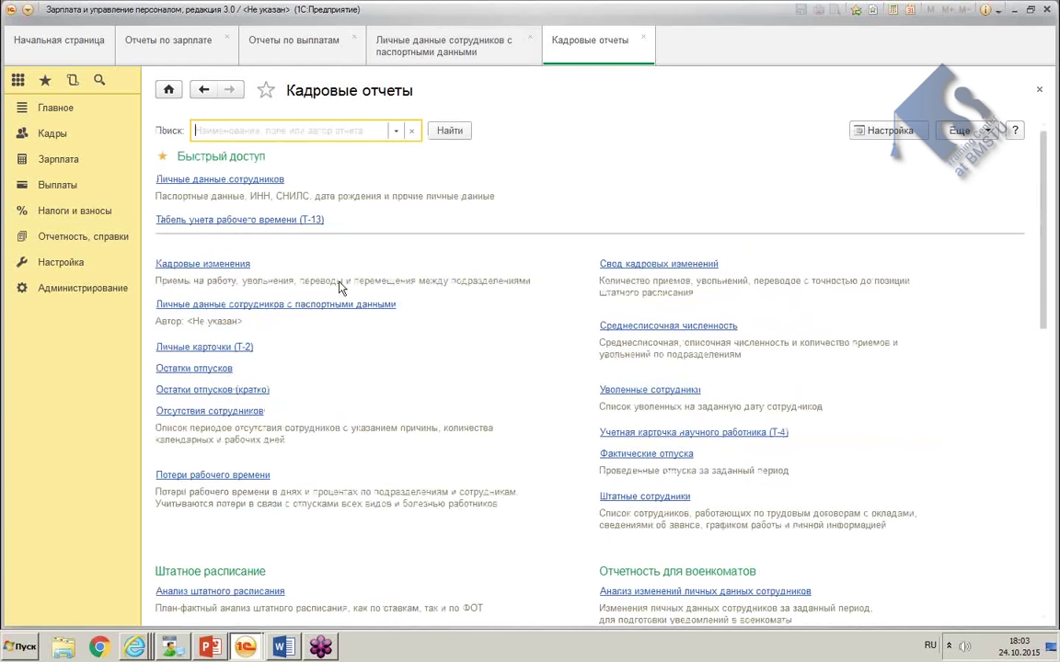
{"action": "left_click", "coordinate": [322, 305]}
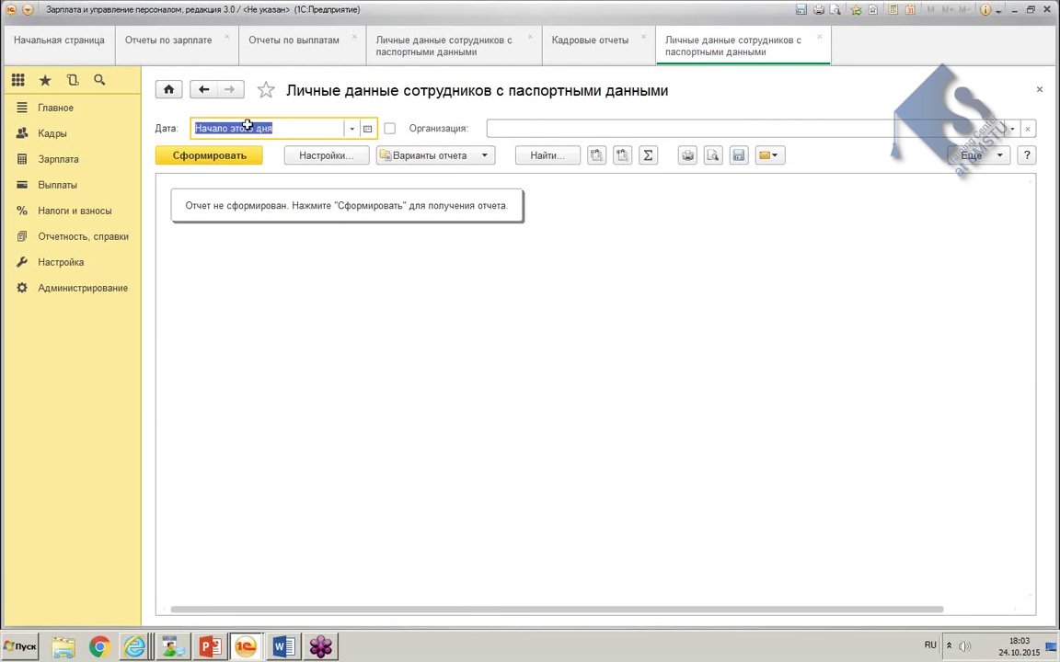
{"action": "left_click", "coordinate": [819, 37]}
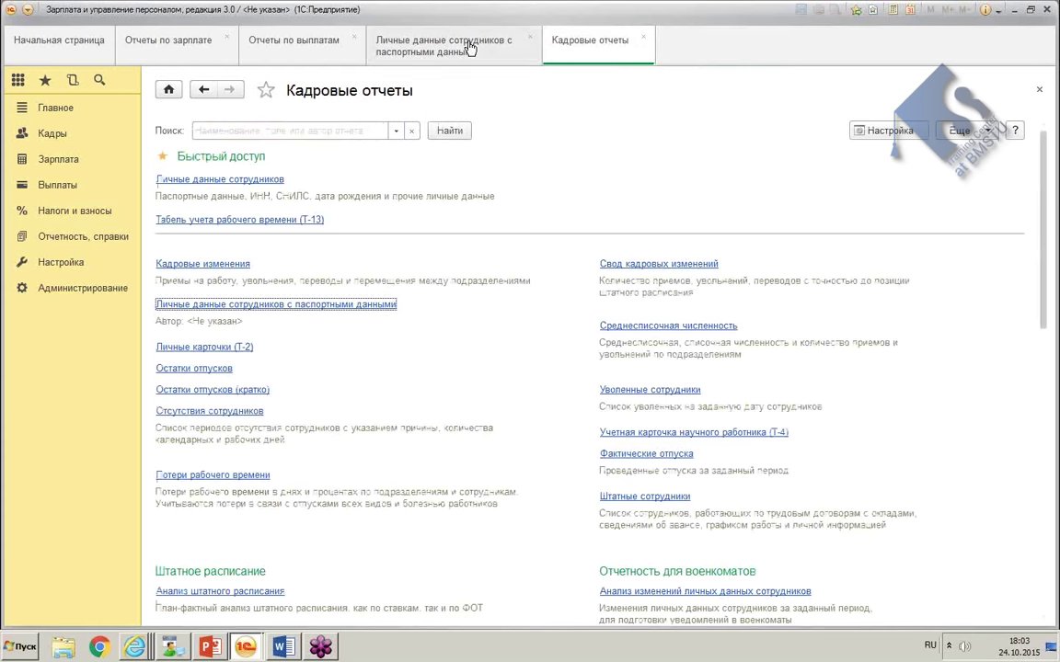
Step: Return to the generated report with passport data and examine its columns, especially the passport details under Представление
{"action": "left_click", "coordinate": [452, 41]}
{"action": "scroll", "coordinate": [972, 374], "scroll_direction": "up", "scroll_amount": 3}
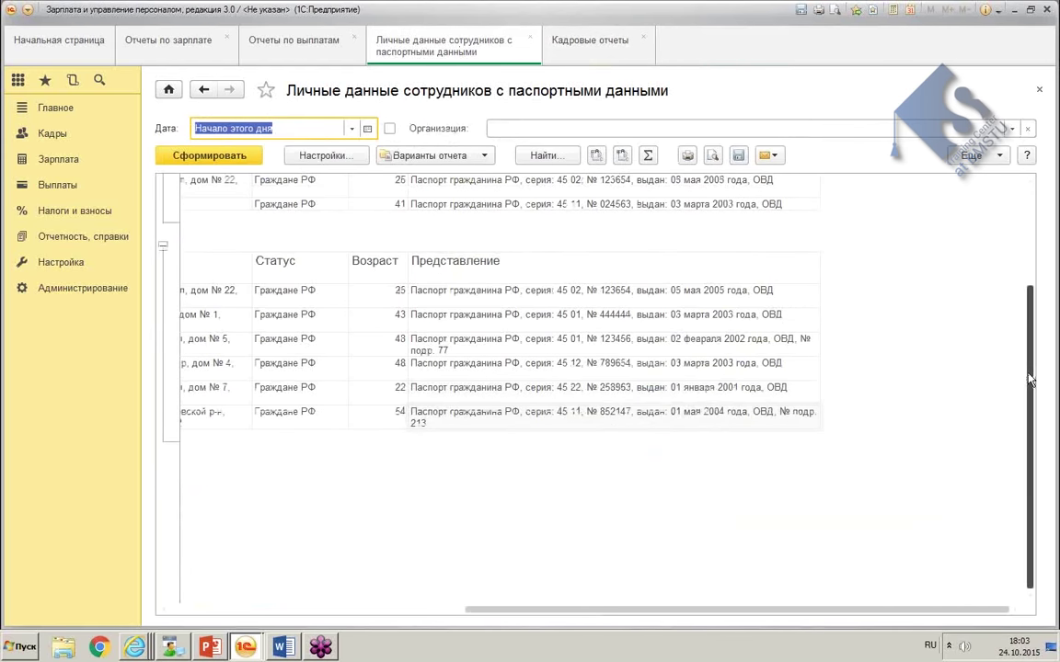
{"action": "left_click_drag", "start_coordinate": [679, 610], "coordinate": [348, 627]}
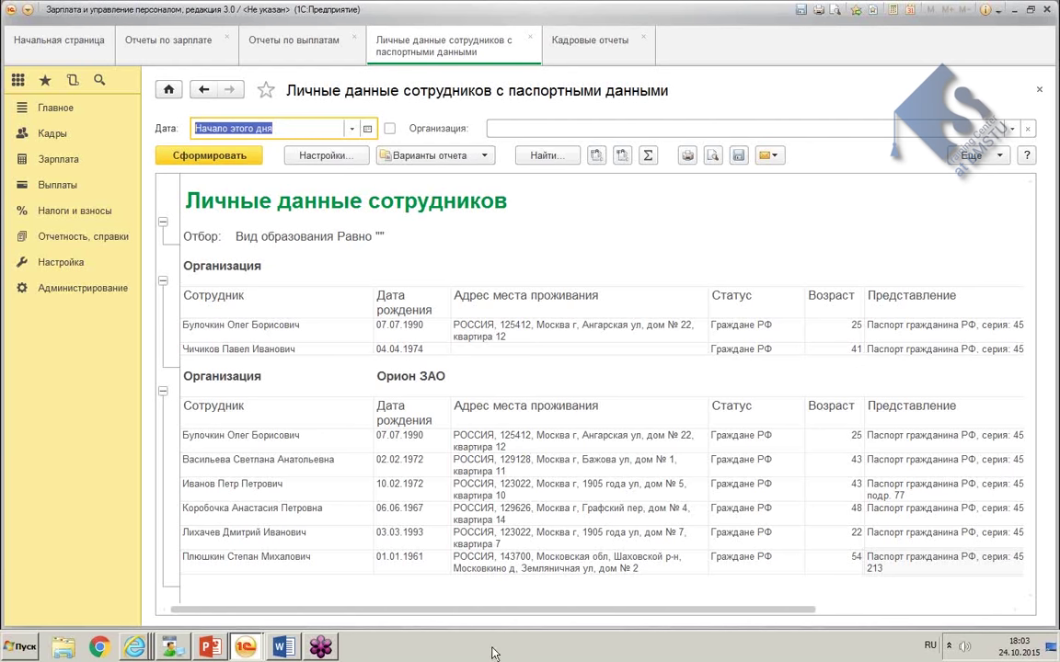
{"action": "left_click_drag", "start_coordinate": [796, 611], "coordinate": [1056, 619]}
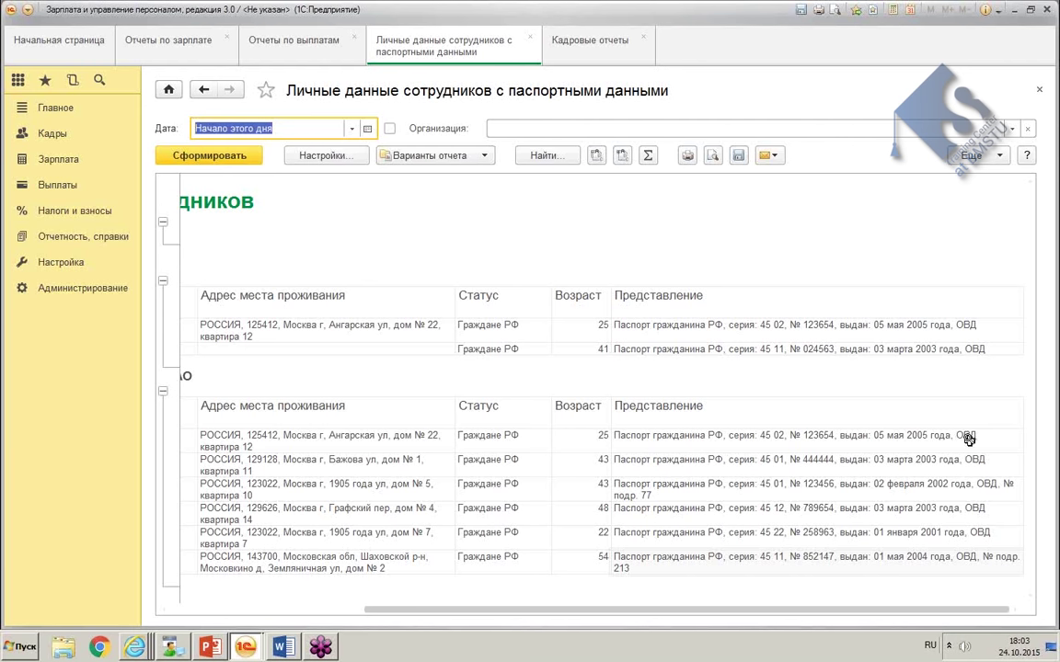
{"action": "left_click", "coordinate": [669, 443]}
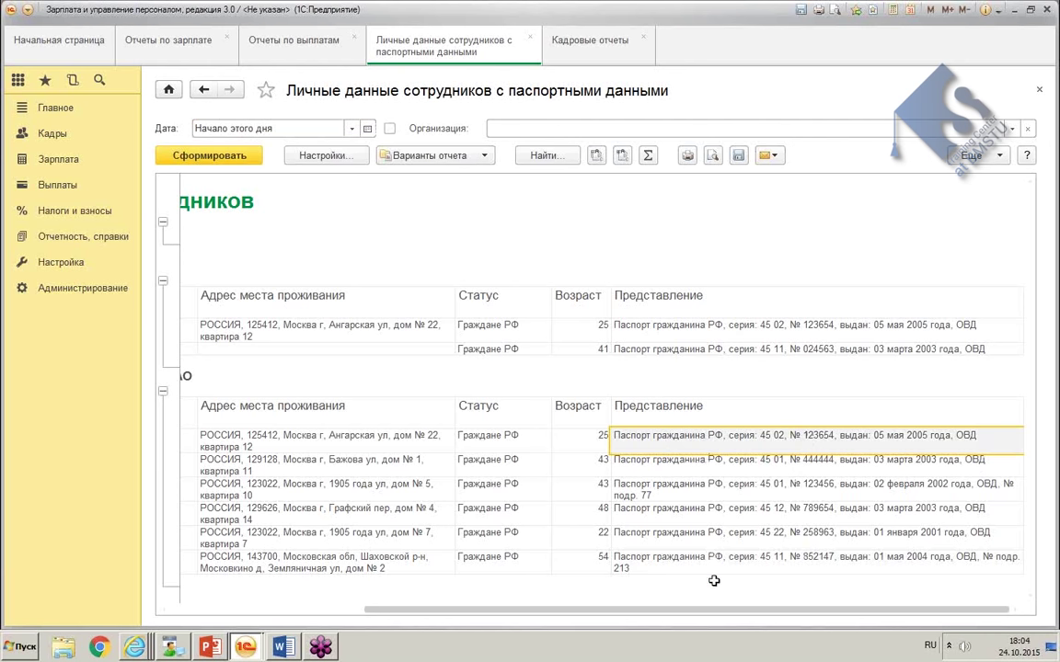
{"action": "left_click_drag", "start_coordinate": [700, 610], "coordinate": [290, 614]}
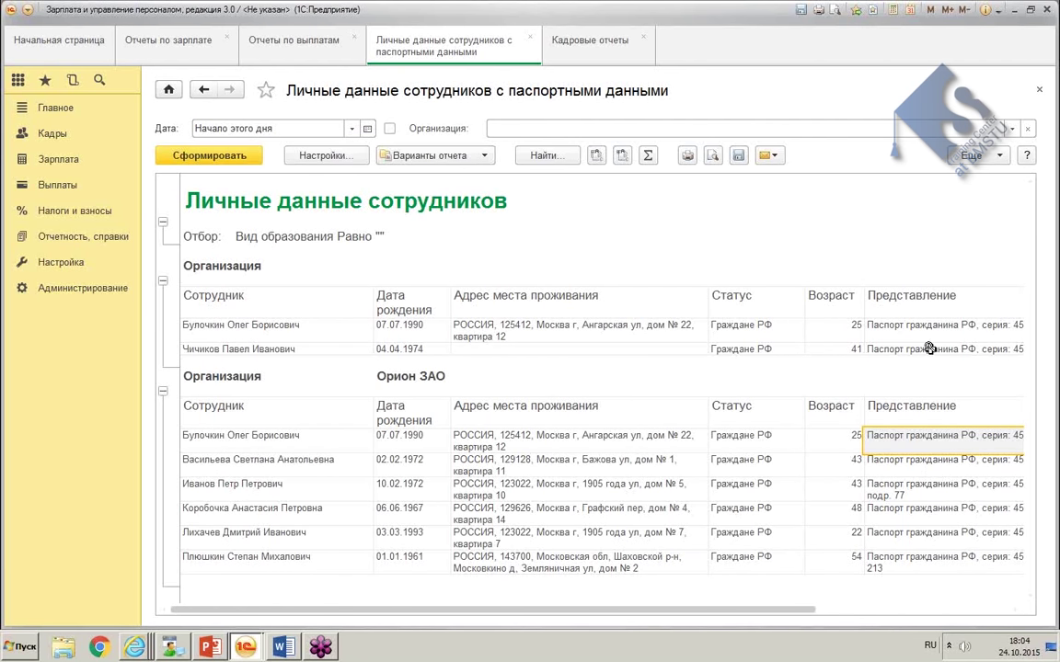
Step: Open the report variant for editing and delete Представление from its selected fields
{"action": "left_click", "coordinate": [973, 155]}
{"action": "mouse_move", "coordinate": [925, 300]}
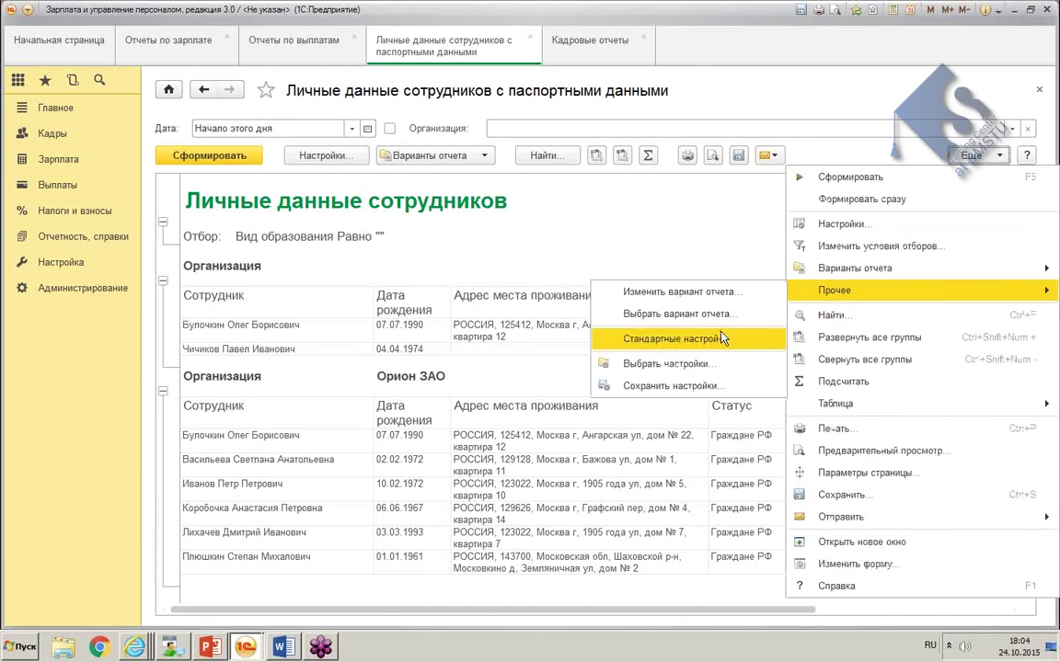
{"action": "left_click", "coordinate": [752, 297]}
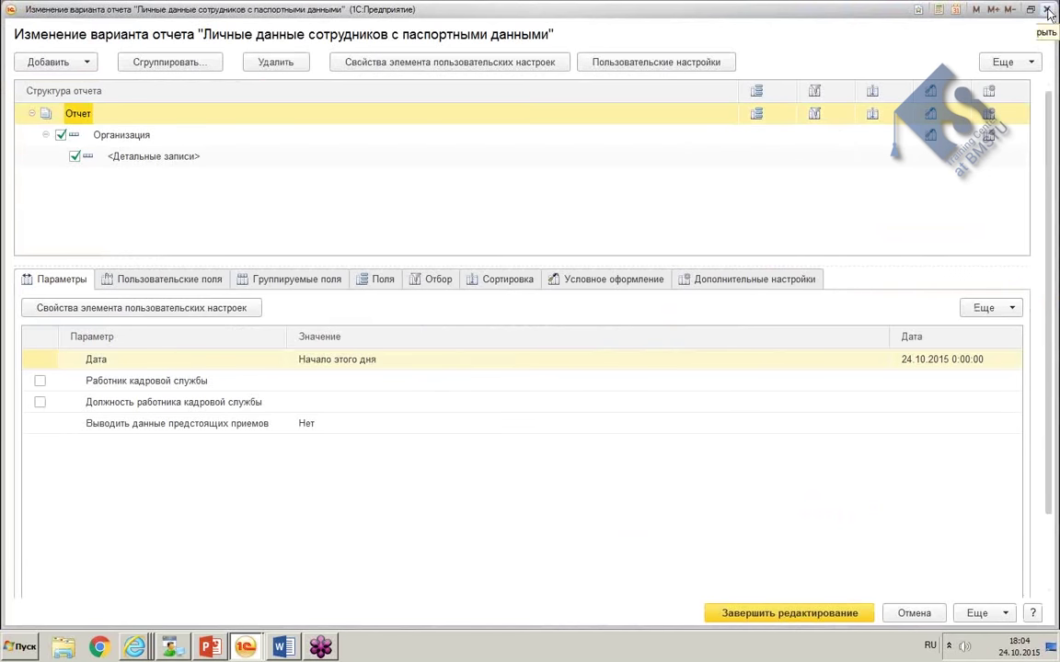
{"action": "left_click", "coordinate": [383, 280]}
{"action": "scroll", "coordinate": [460, 350], "scroll_direction": "down", "scroll_amount": 2}
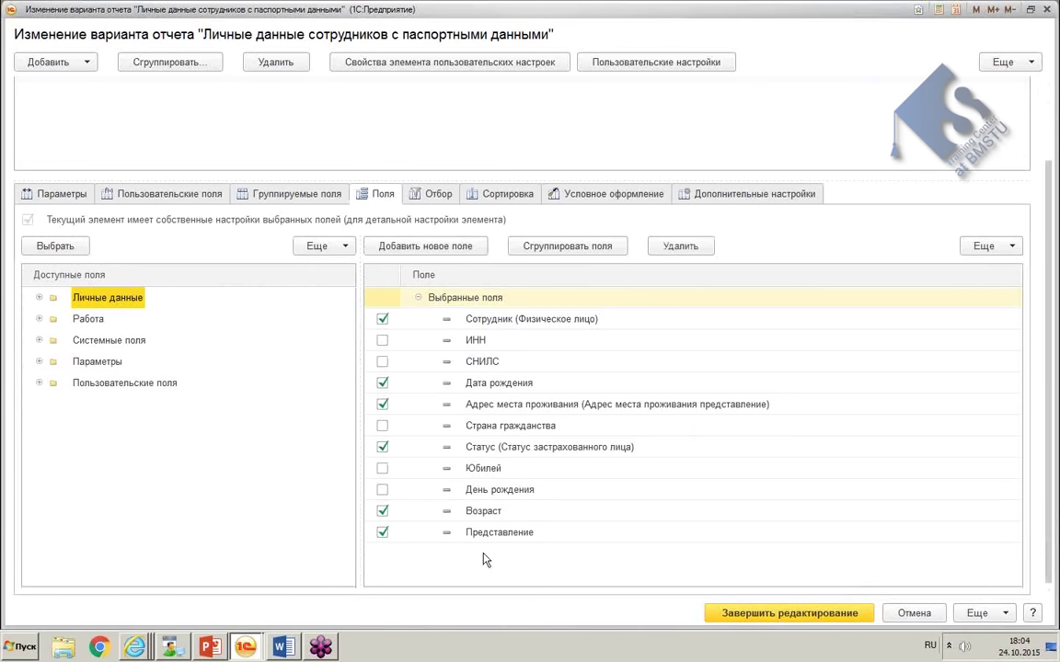
{"action": "left_click", "coordinate": [510, 540]}
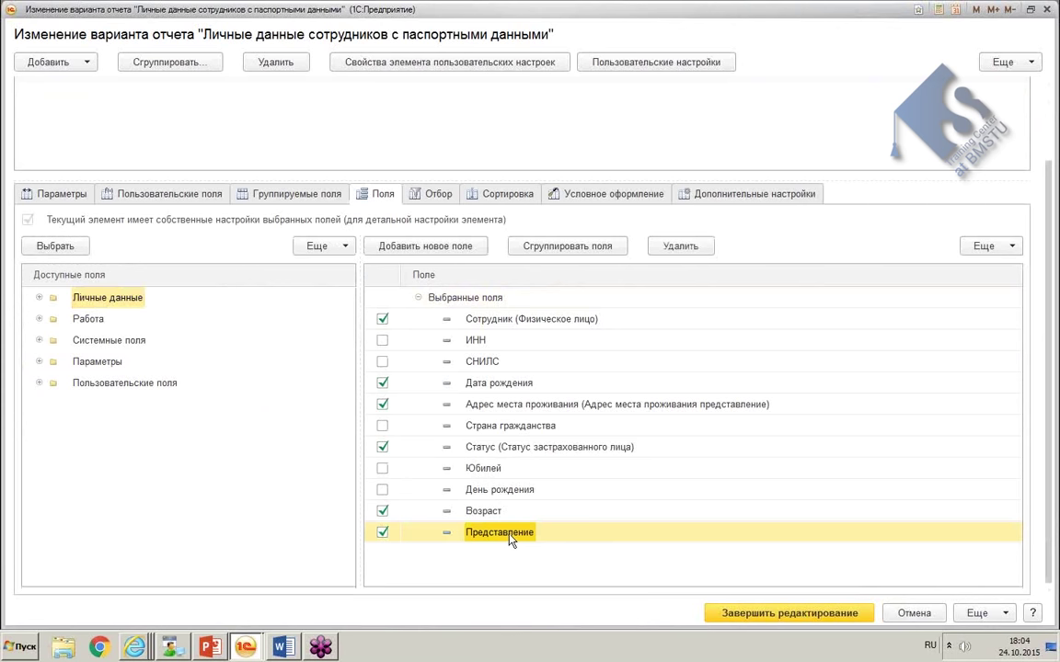
{"action": "right_click", "coordinate": [511, 540]}
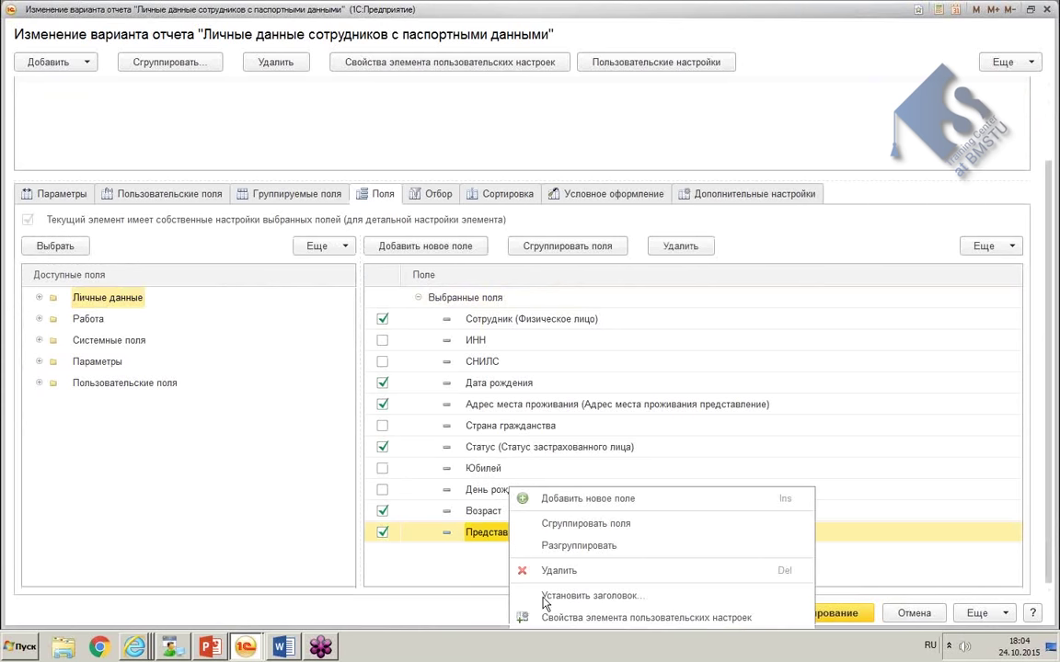
{"action": "left_click", "coordinate": [522, 571]}
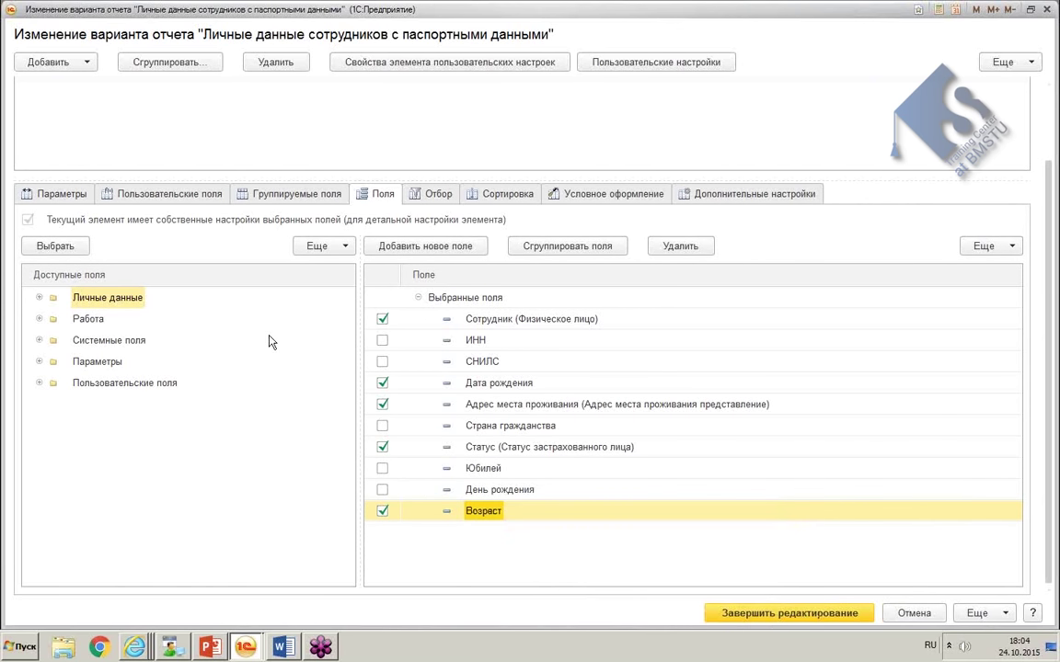
Step: Add the whole Удостоверение group from Личные данные to the selected fields and finish editing the variant
{"action": "left_click", "coordinate": [39, 298]}
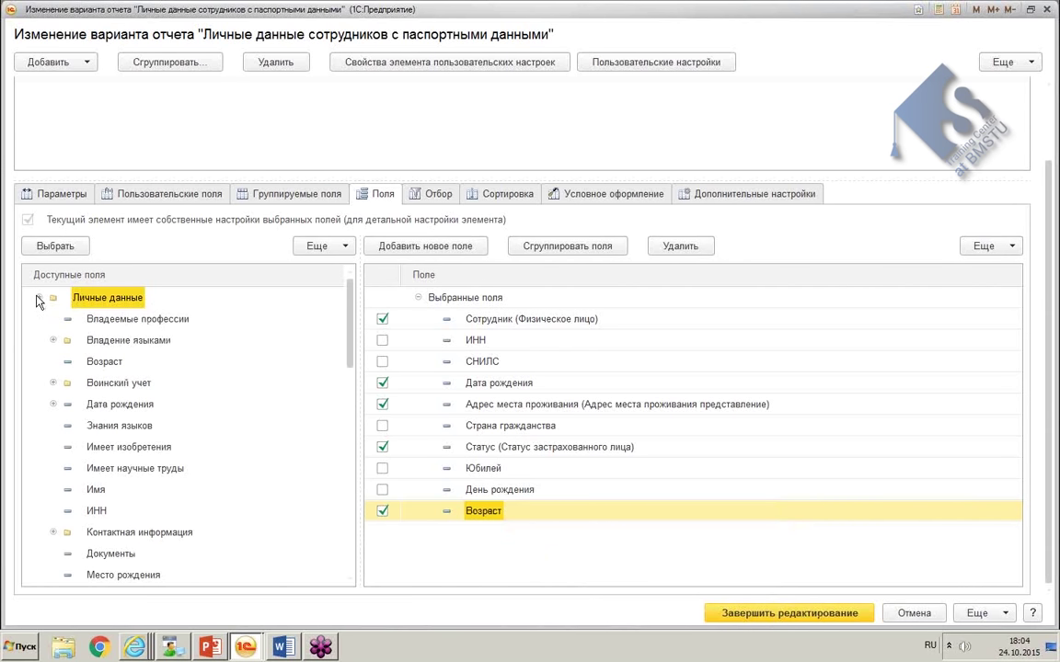
{"action": "left_click_drag", "start_coordinate": [351, 326], "coordinate": [352, 521]}
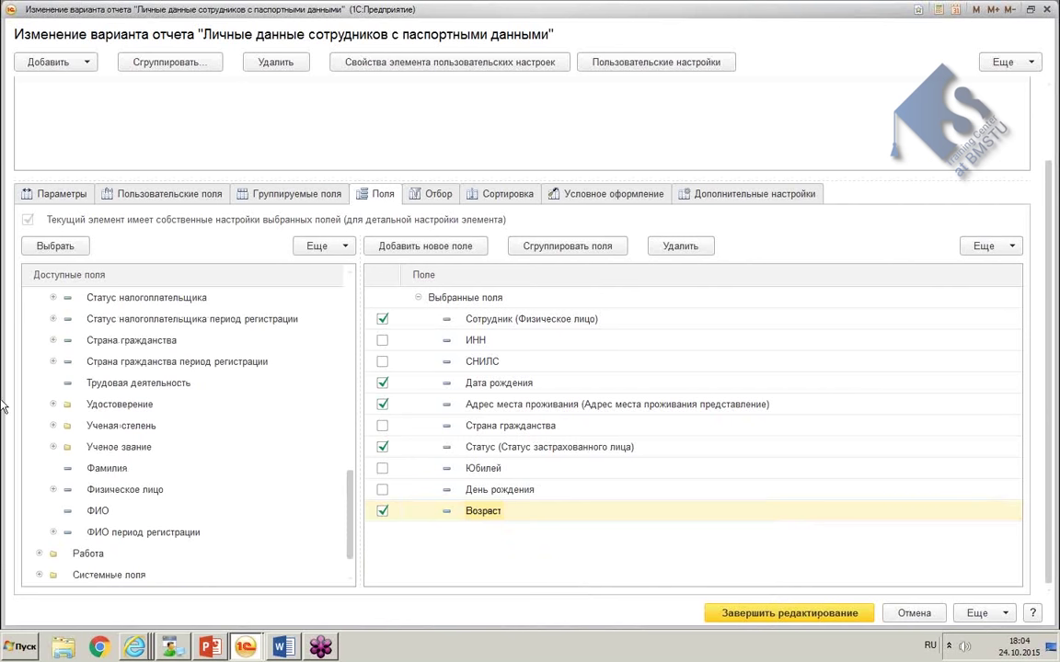
{"action": "left_click", "coordinate": [119, 406]}
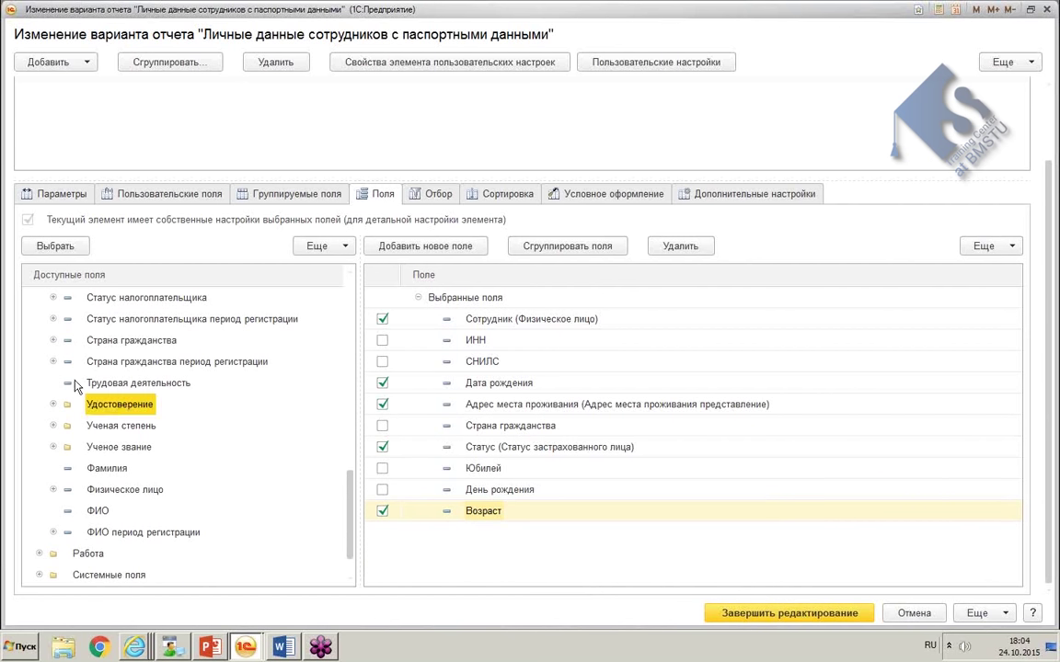
{"action": "double_click", "coordinate": [118, 410]}
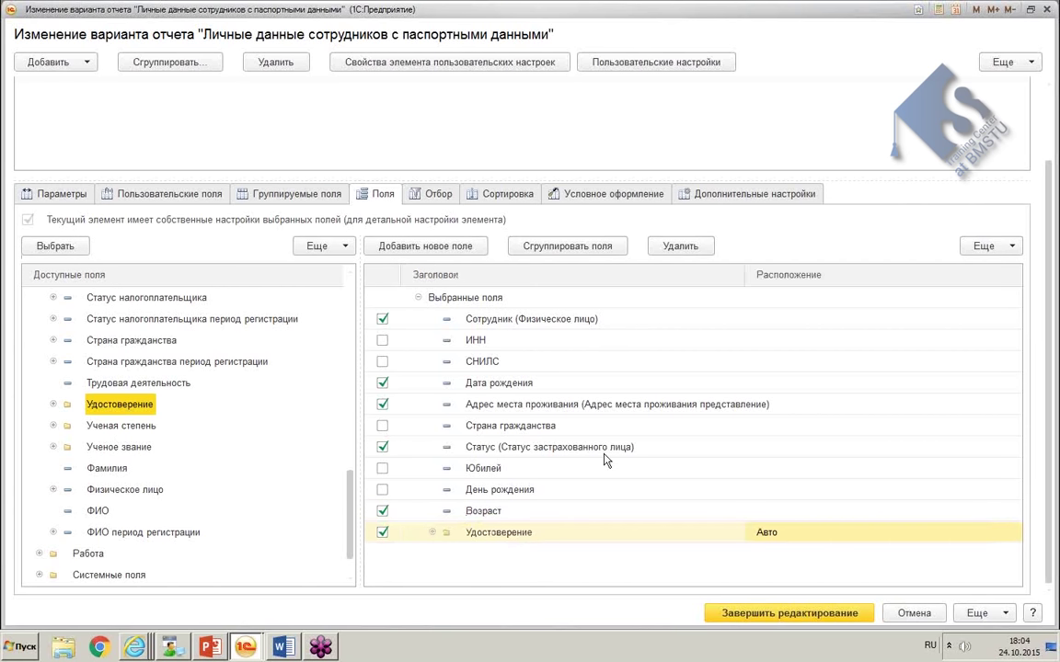
{"action": "left_click", "coordinate": [778, 616]}
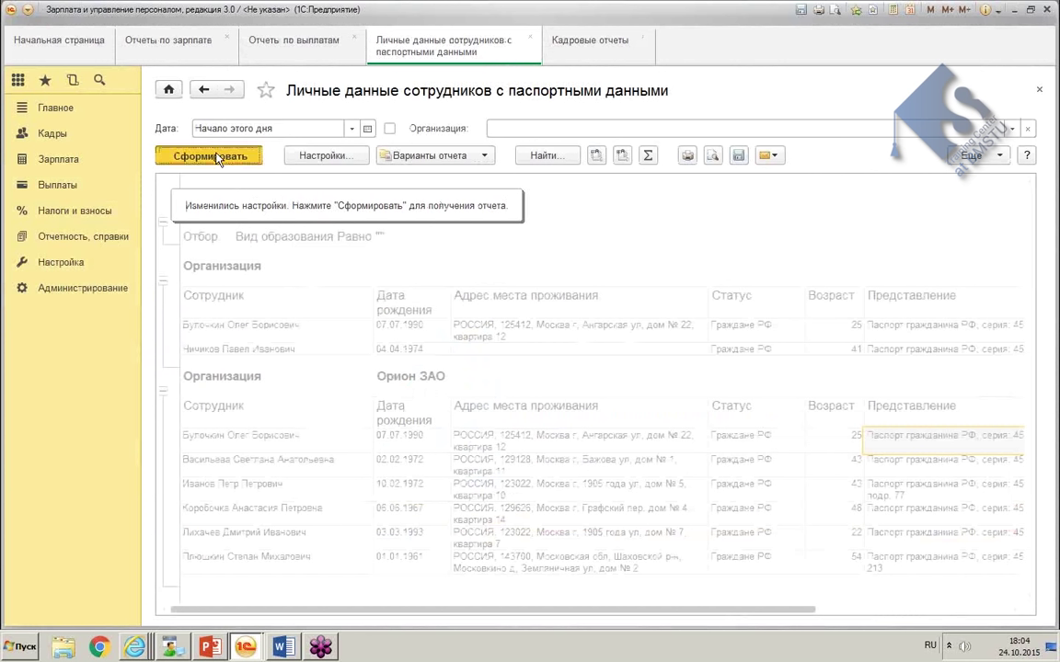
Step: Regenerate the report and examine the separate columns of the Удостоверение group
{"action": "left_click_drag", "start_coordinate": [704, 617], "coordinate": [896, 604]}
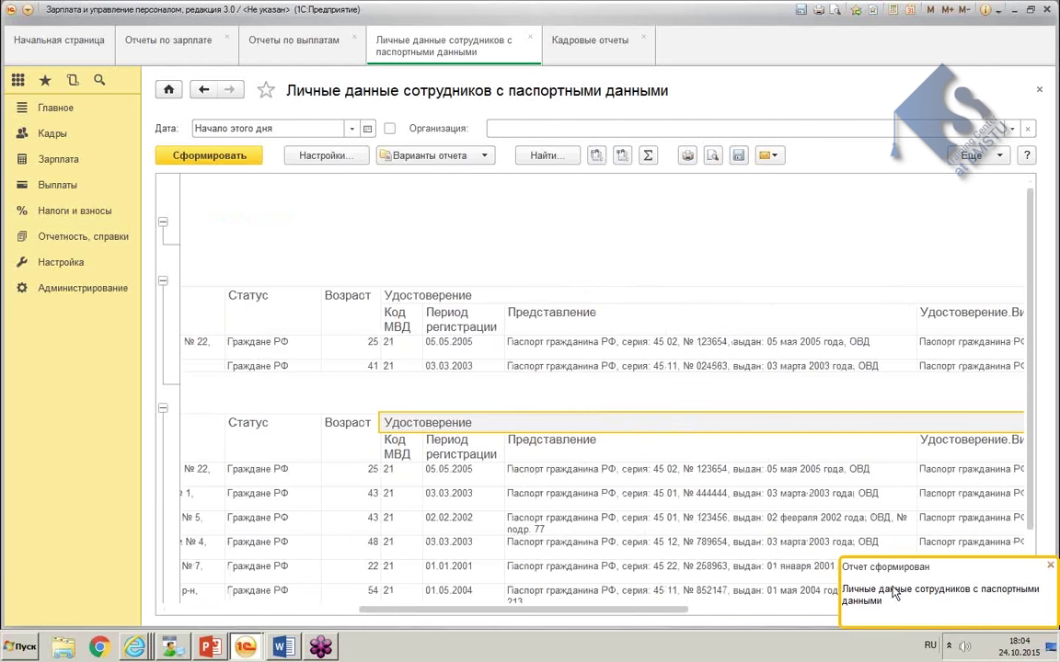
{"action": "left_click", "coordinate": [443, 455]}
{"action": "left_click_drag", "start_coordinate": [449, 610], "coordinate": [699, 614]}
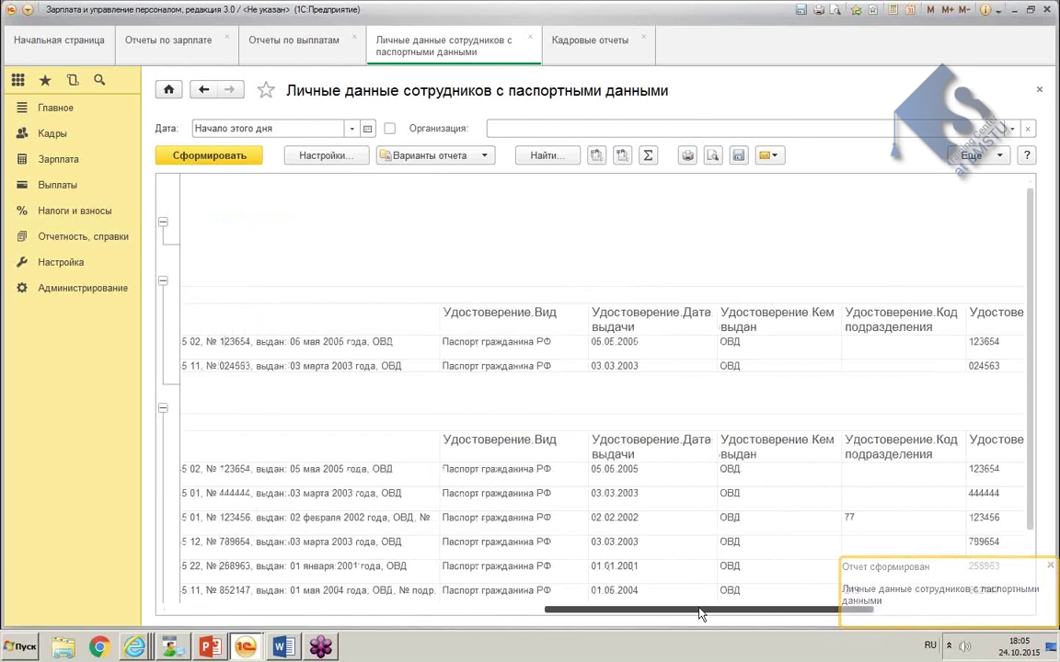
Step: Open the report variant for editing and disable its ВидОбразования filter condition
{"action": "left_click", "coordinate": [532, 438]}
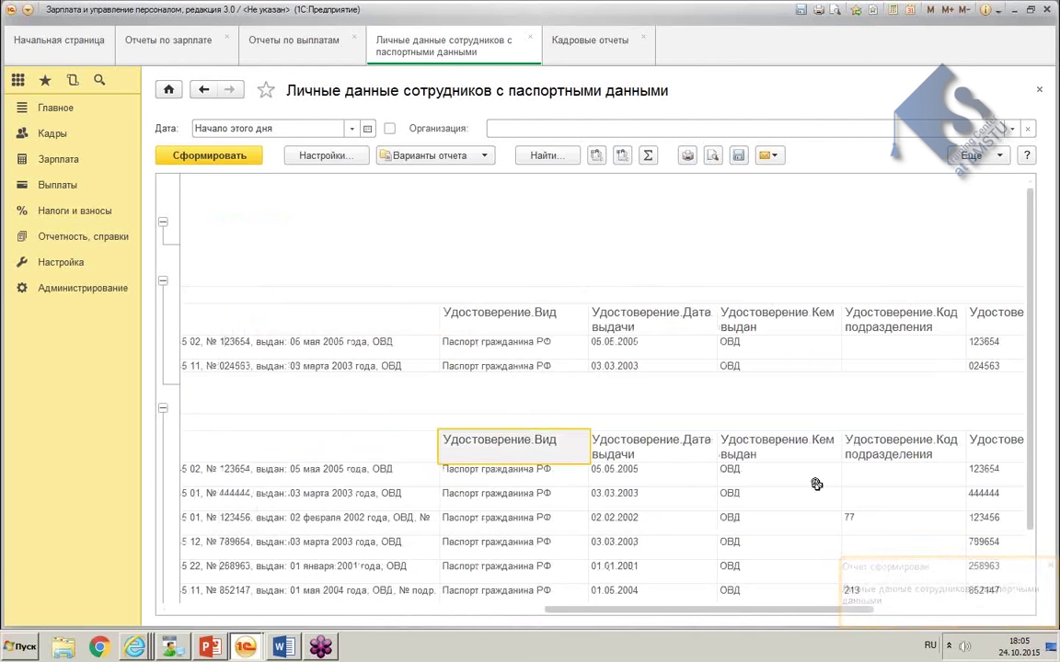
{"action": "left_click_drag", "start_coordinate": [843, 612], "coordinate": [693, 610]}
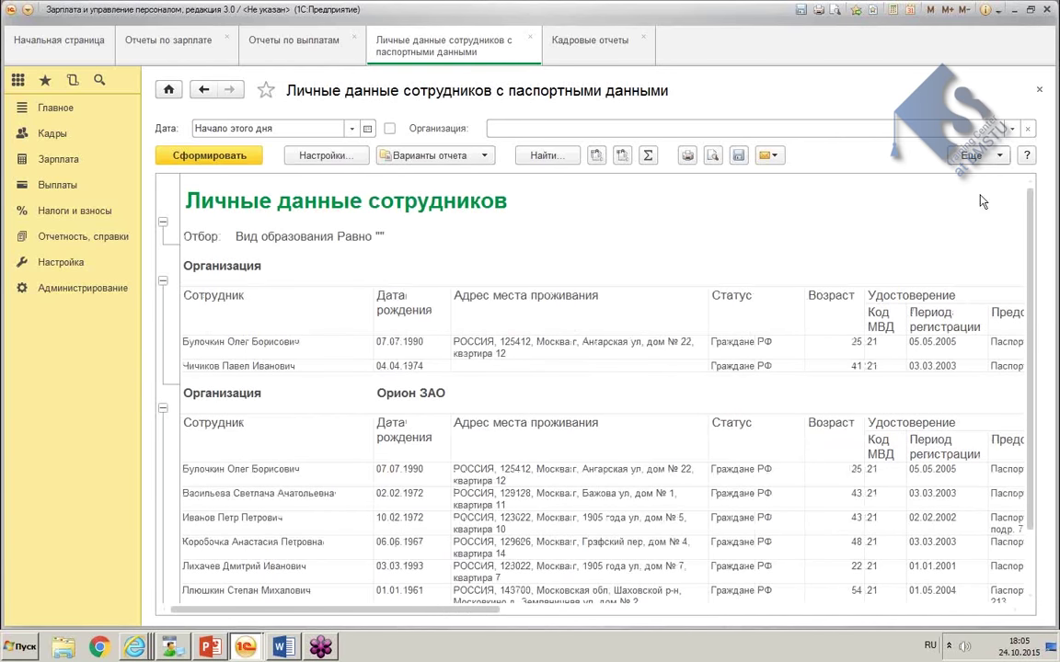
{"action": "left_click", "coordinate": [973, 155]}
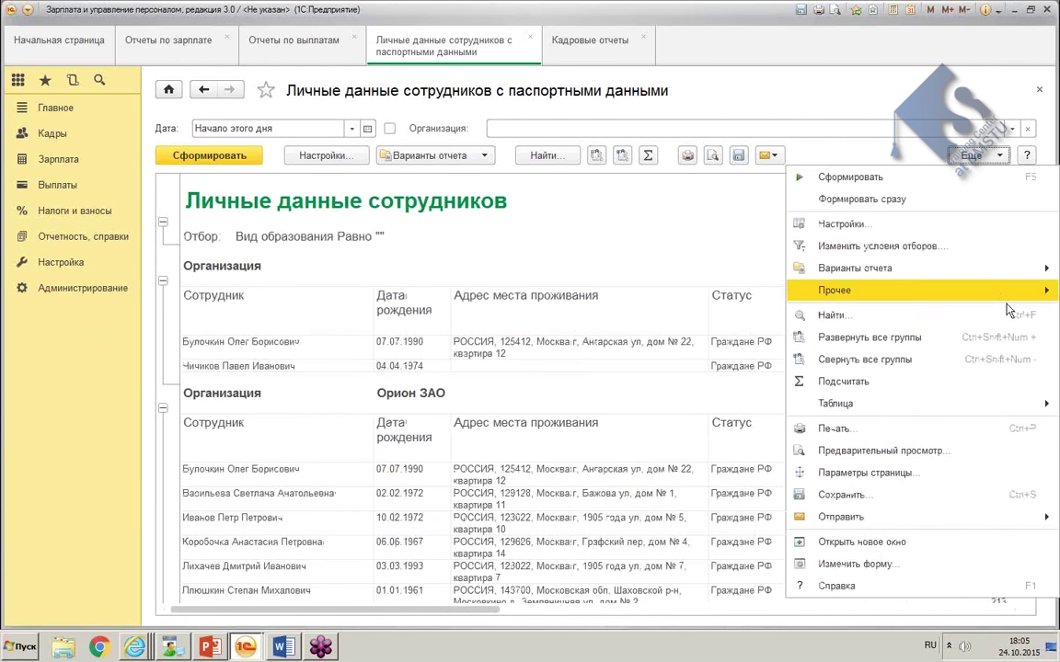
{"action": "mouse_move", "coordinate": [897, 291]}
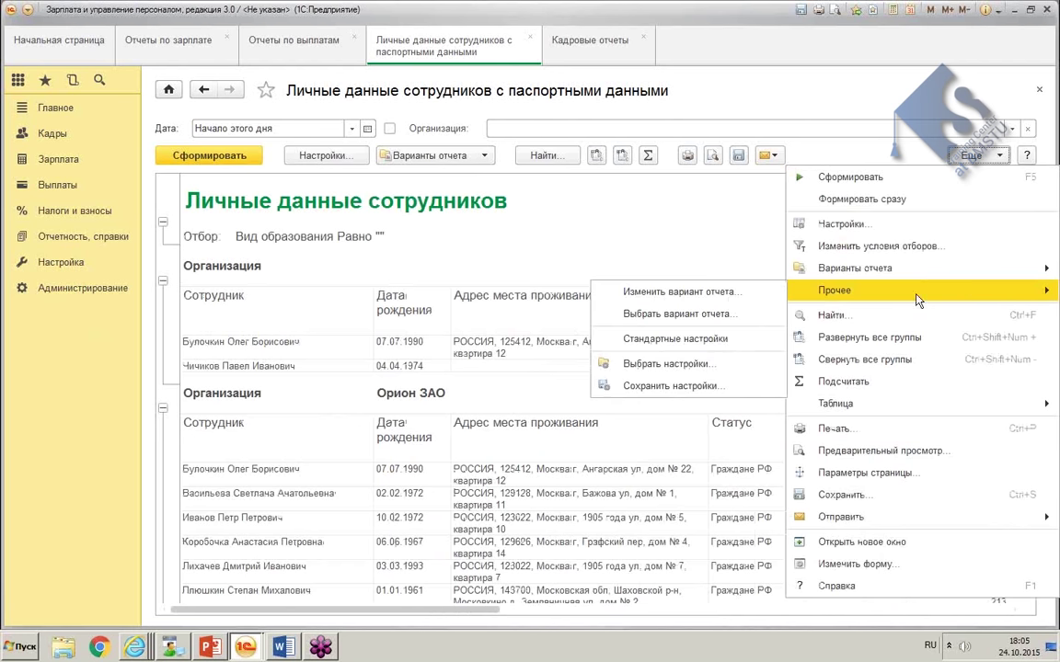
{"action": "left_click", "coordinate": [730, 294]}
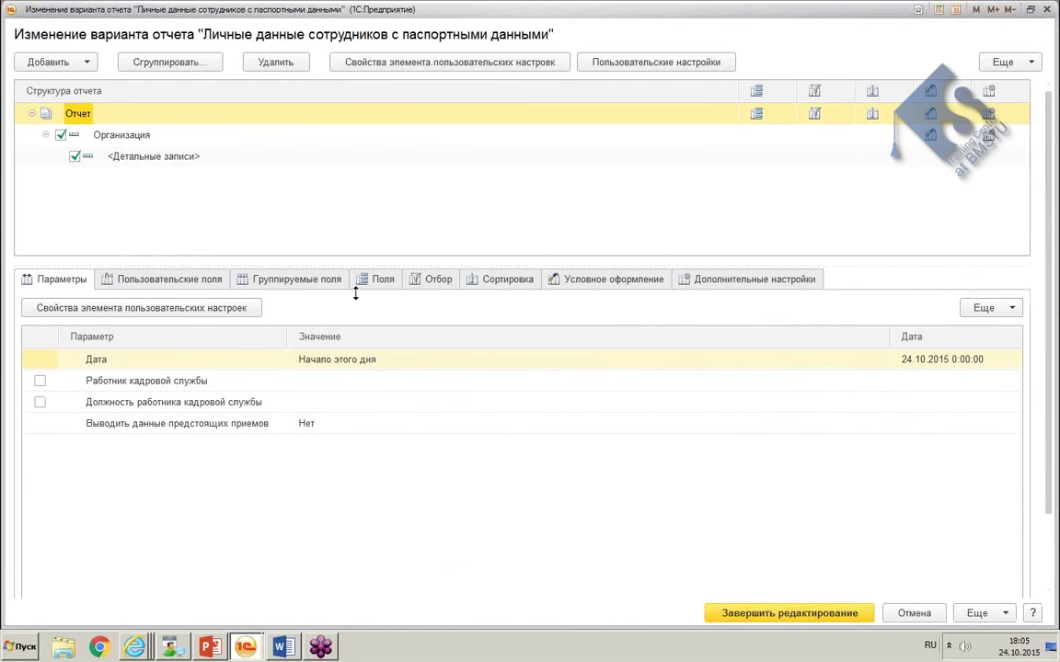
{"action": "left_click", "coordinate": [433, 279]}
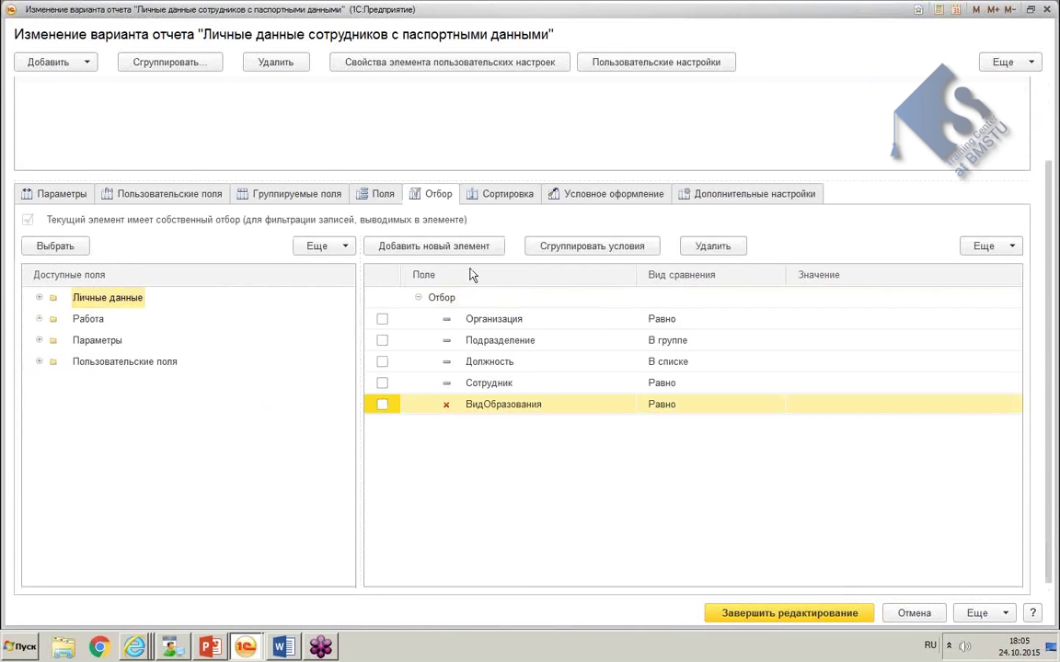
Step: Exclude Код МВД, Представление and Удостоверение.Срок действия from the Удостоверение group's output and finish editing the variant
{"action": "left_click", "coordinate": [385, 195]}
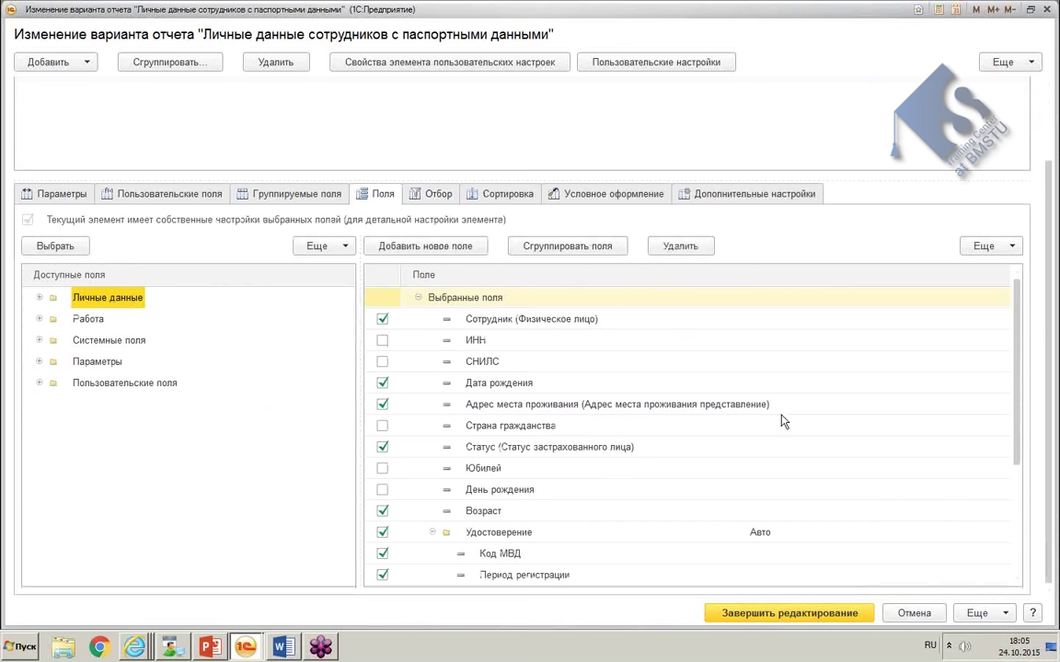
{"action": "left_click", "coordinate": [1010, 404]}
{"action": "left_click_drag", "start_coordinate": [1017, 402], "coordinate": [1014, 522]}
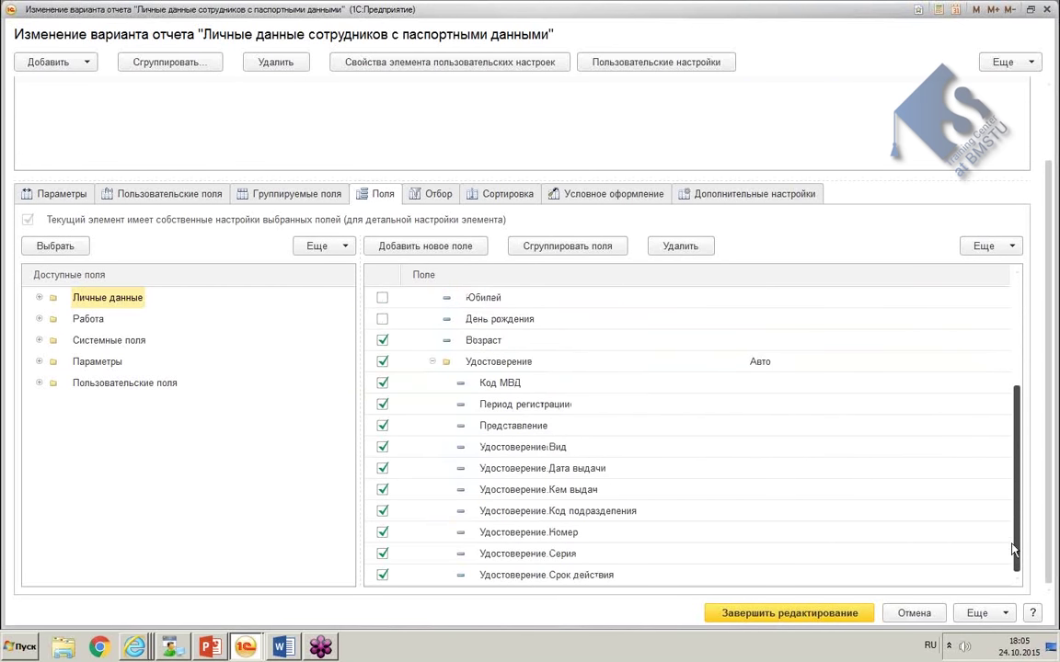
{"action": "left_click", "coordinate": [382, 385]}
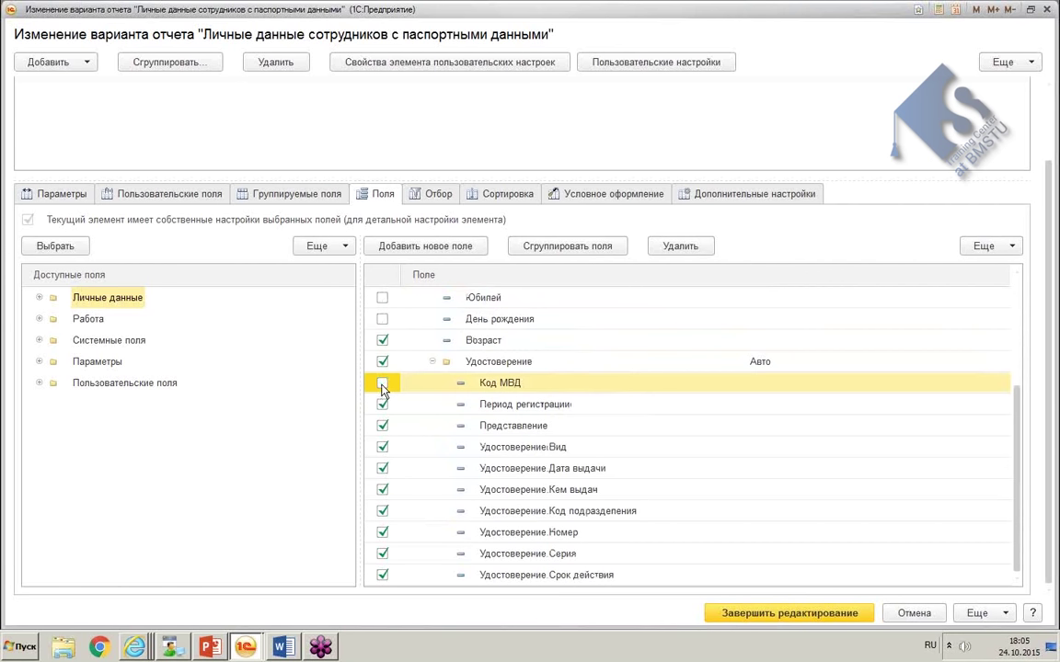
{"action": "left_click", "coordinate": [382, 425]}
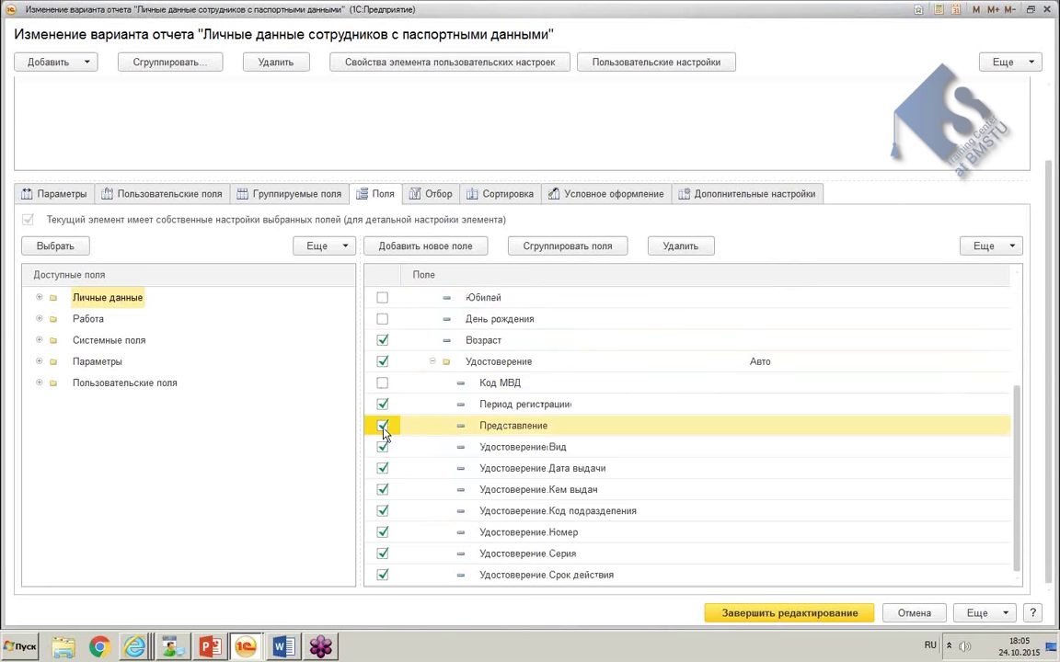
{"action": "left_click", "coordinate": [538, 451]}
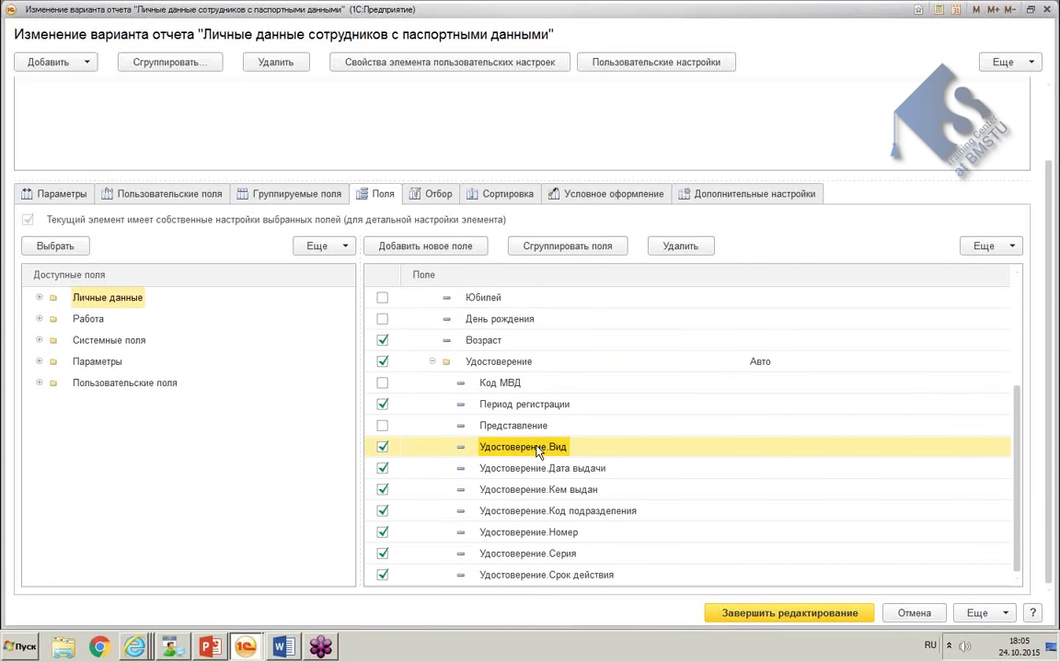
{"action": "left_click", "coordinate": [467, 470]}
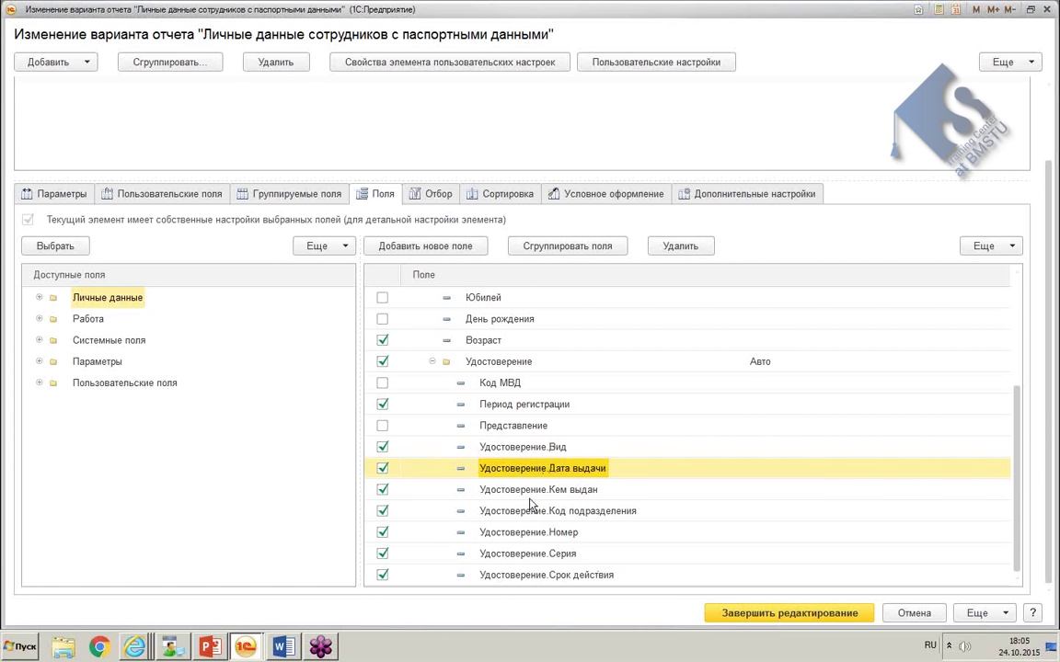
{"action": "left_click", "coordinate": [530, 497]}
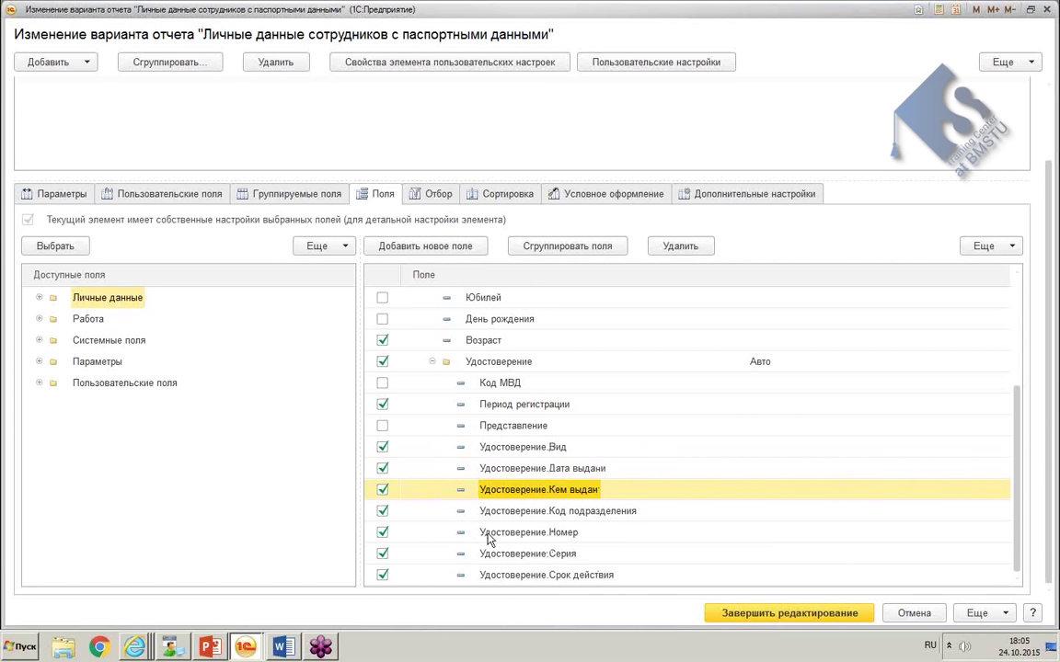
{"action": "left_click", "coordinate": [458, 509]}
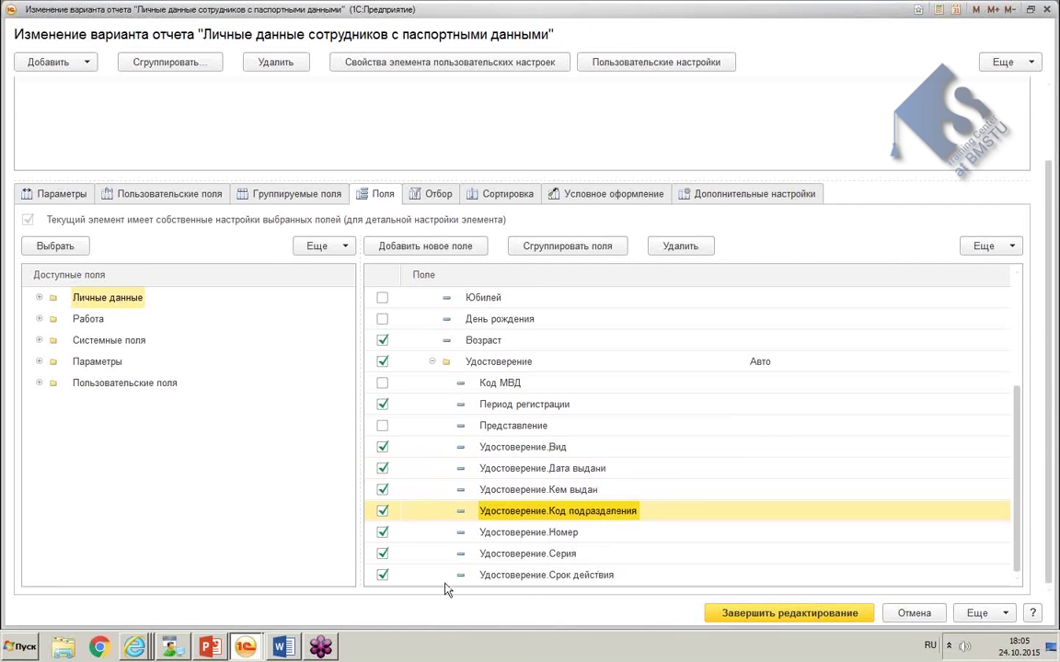
{"action": "left_click", "coordinate": [383, 575]}
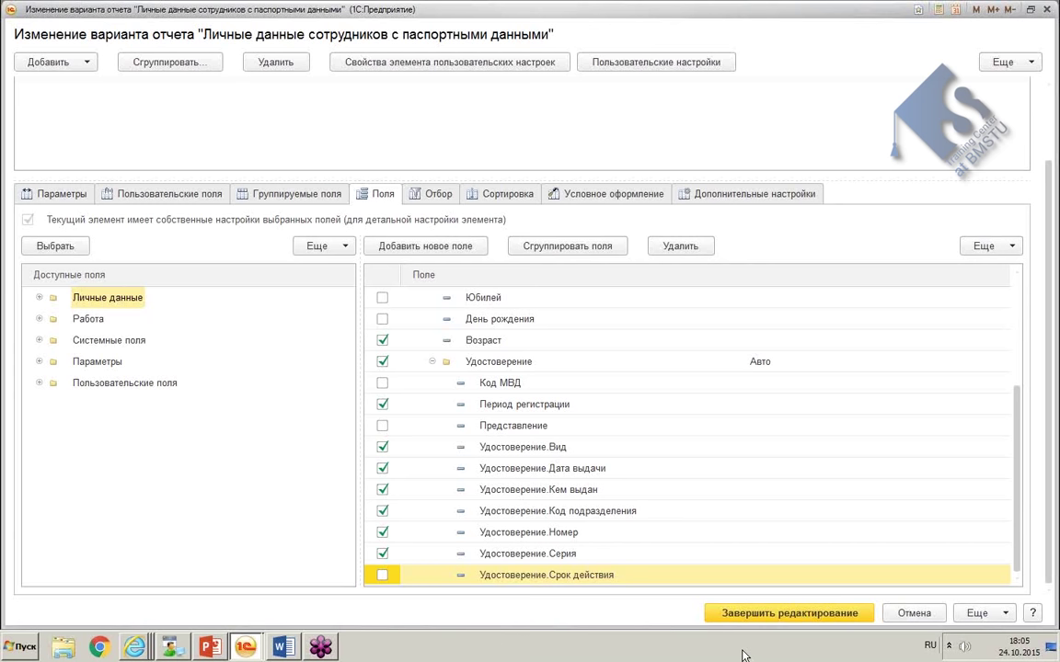
{"action": "left_click", "coordinate": [747, 612]}
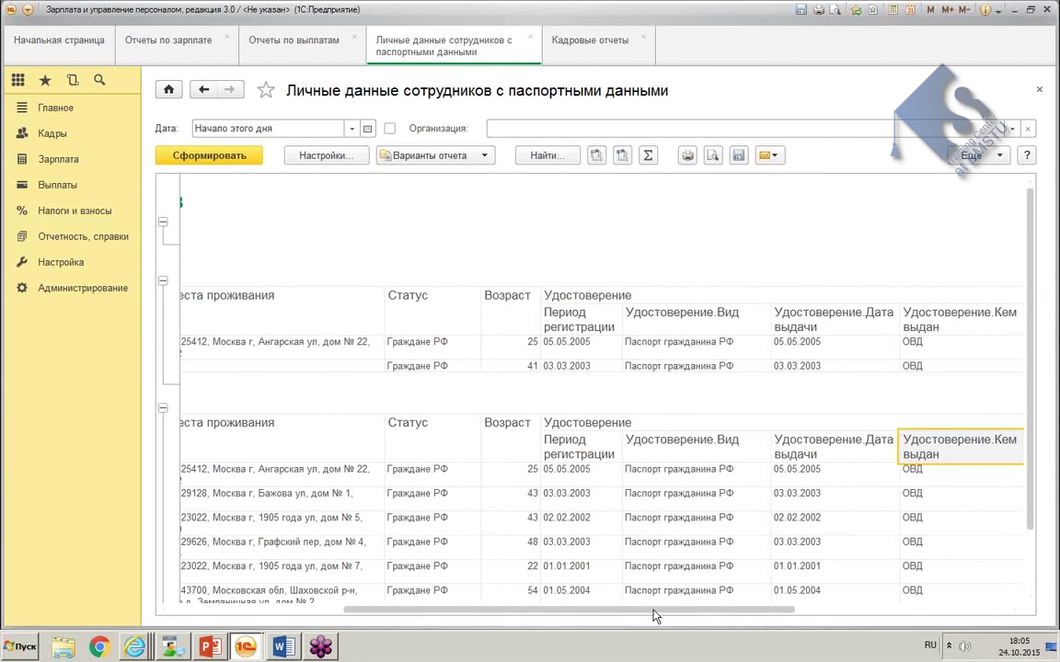
Step: Examine the Удостоверение columns and their headings in the regenerated report
{"action": "left_click_drag", "start_coordinate": [709, 614], "coordinate": [1023, 593]}
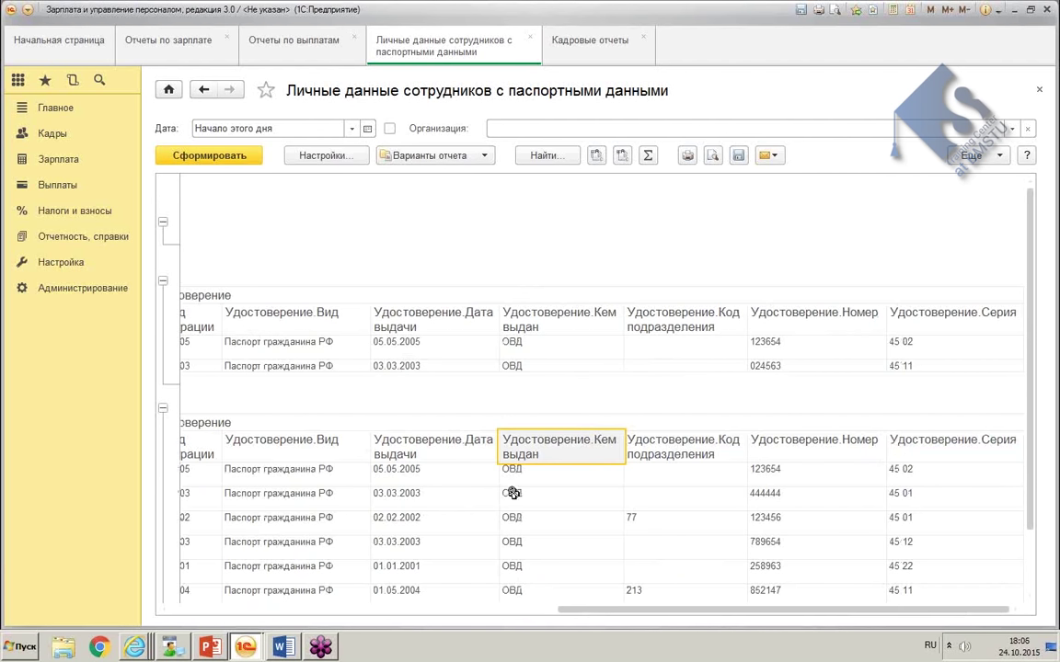
{"action": "left_click", "coordinate": [445, 444]}
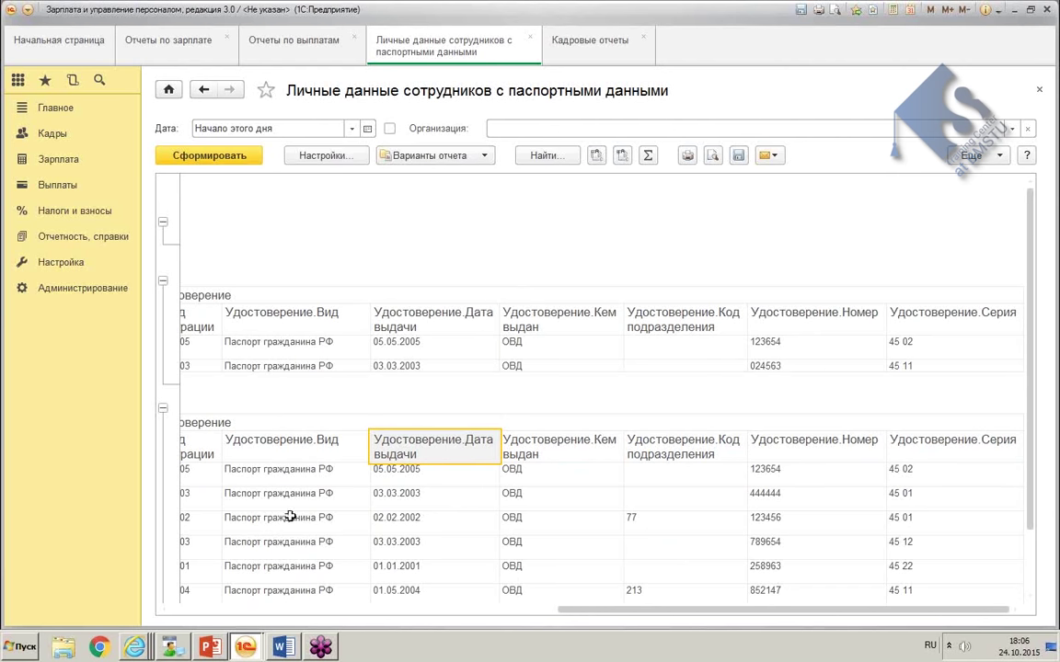
{"action": "left_click", "coordinate": [266, 455]}
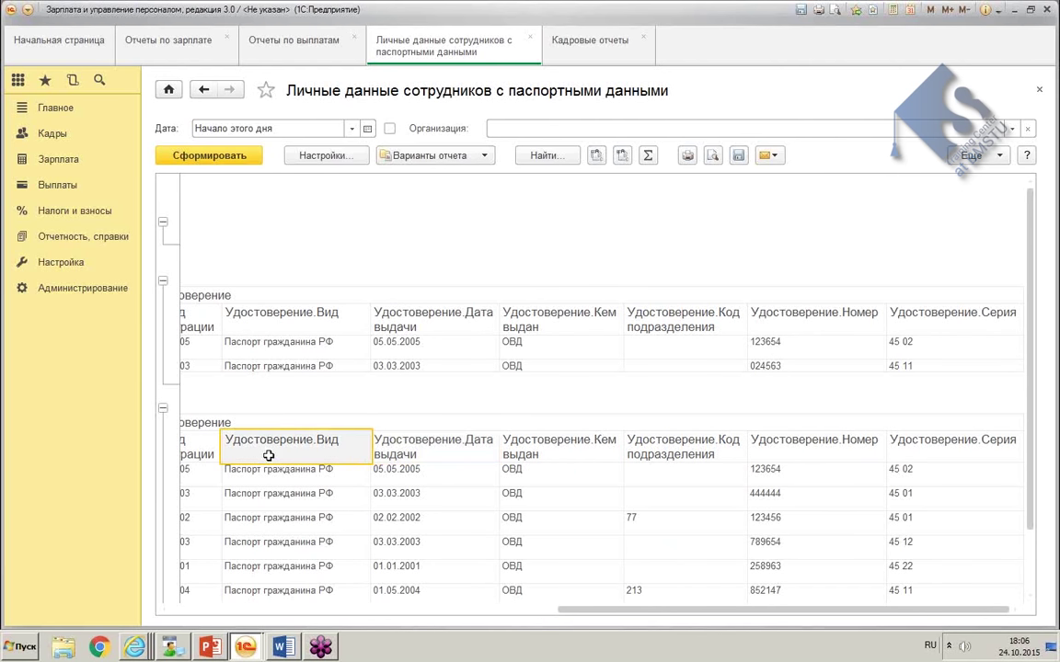
{"action": "left_click", "coordinate": [428, 451]}
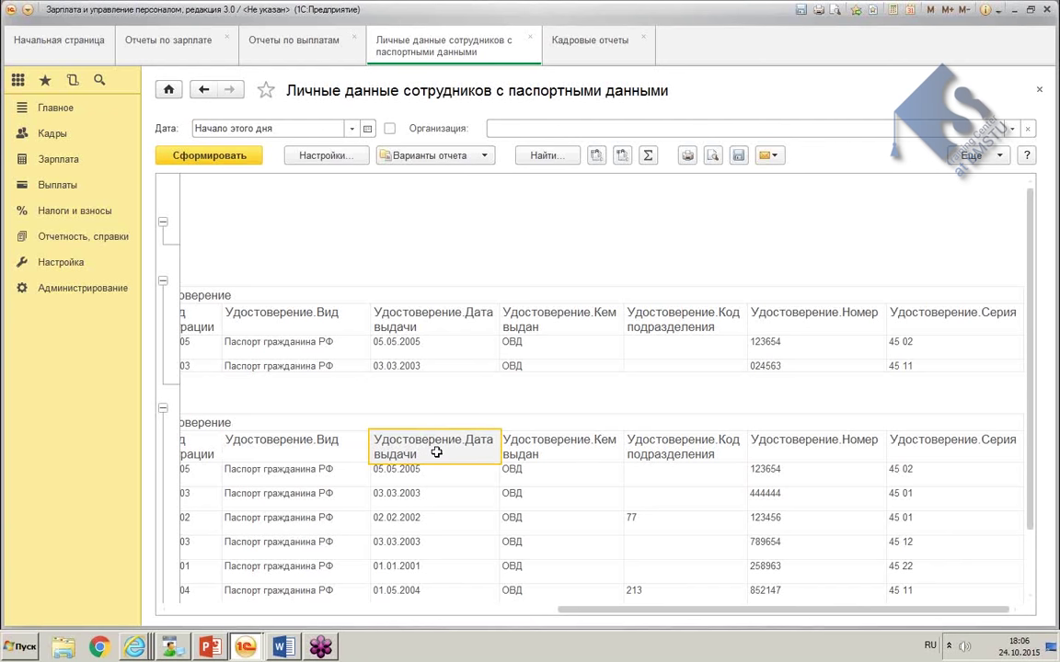
{"action": "left_click_drag", "start_coordinate": [643, 610], "coordinate": [377, 620]}
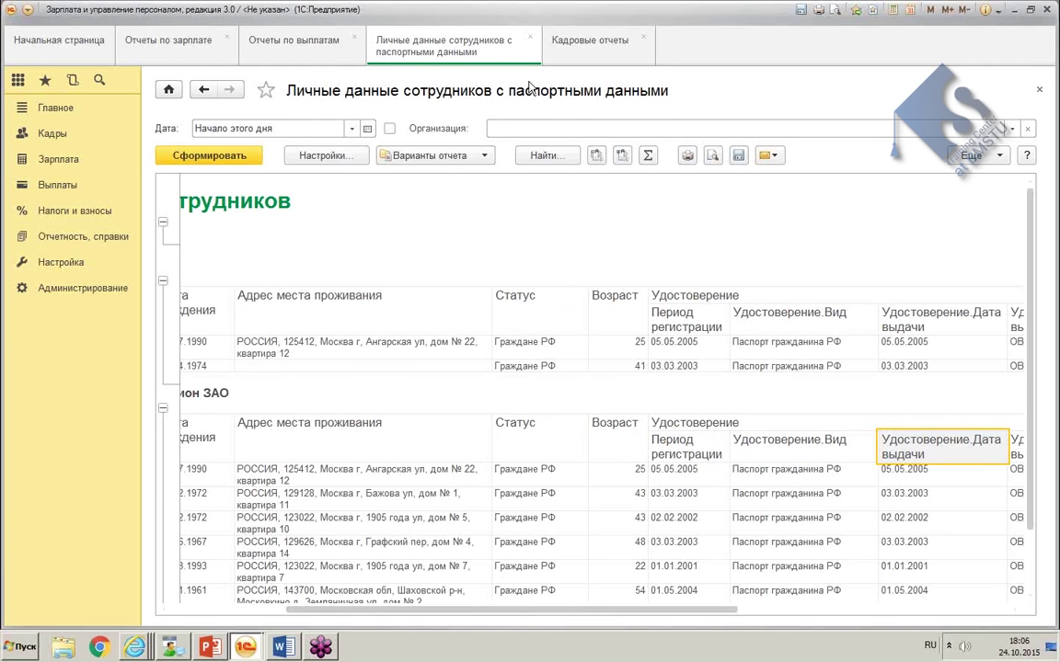
Step: Reopen the report variant for editing and set the title of the selected field Удостоверение.Вид to "Вид"
{"action": "left_click", "coordinate": [973, 155]}
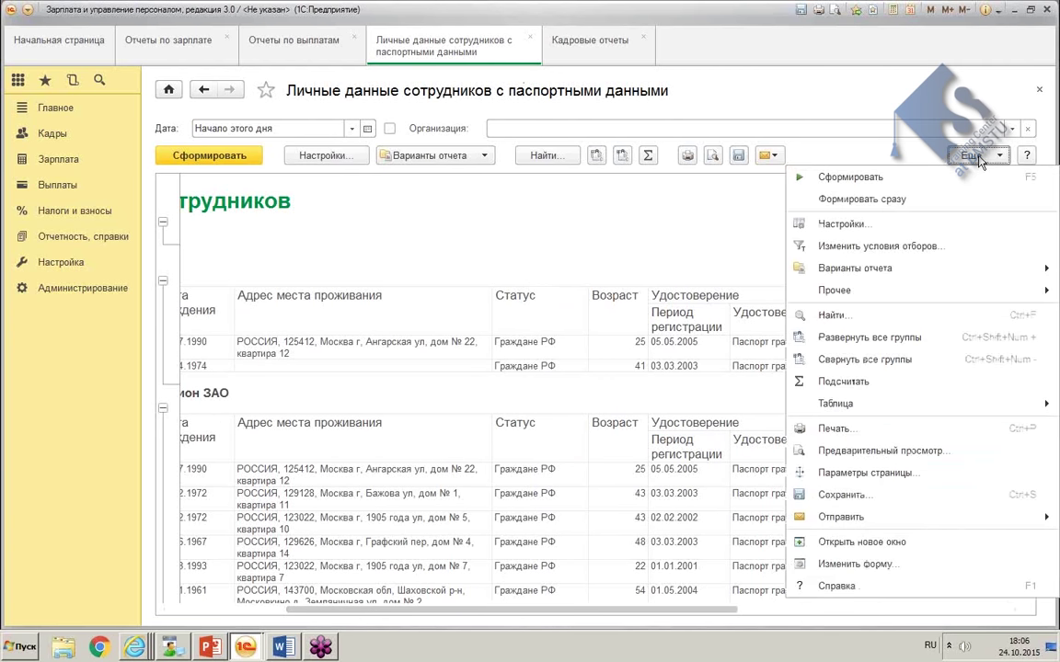
{"action": "mouse_move", "coordinate": [888, 292]}
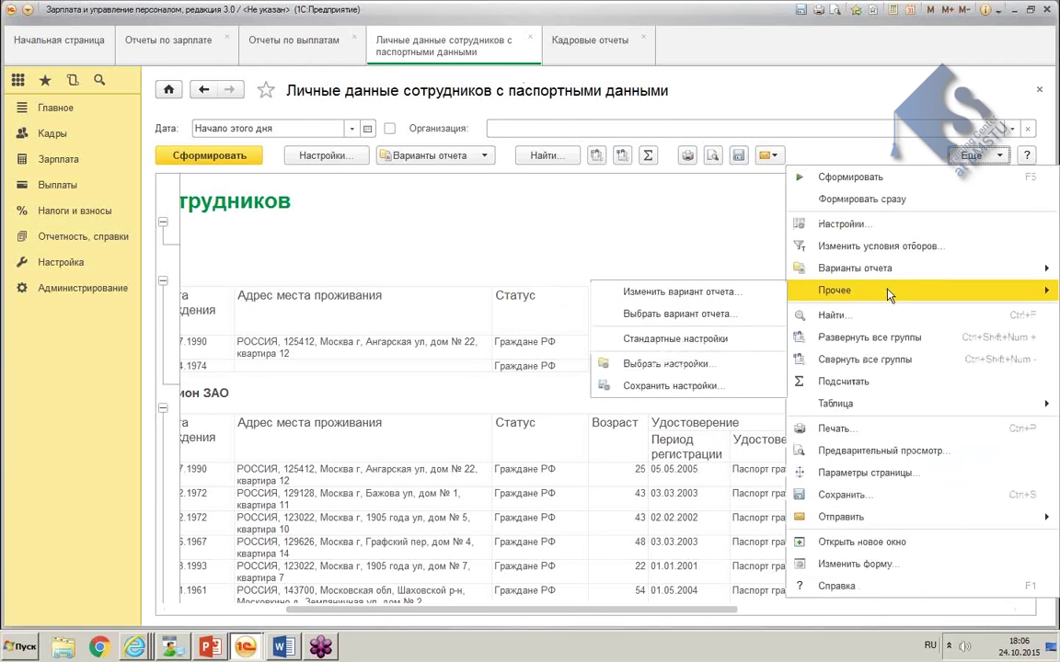
{"action": "left_click", "coordinate": [723, 293]}
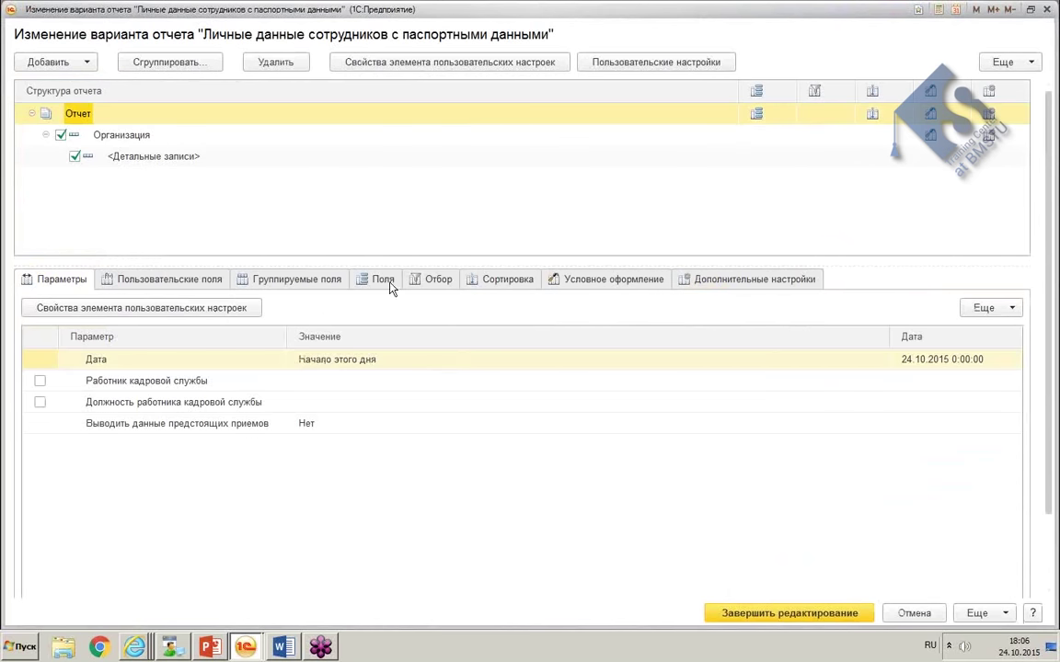
{"action": "left_click", "coordinate": [388, 283]}
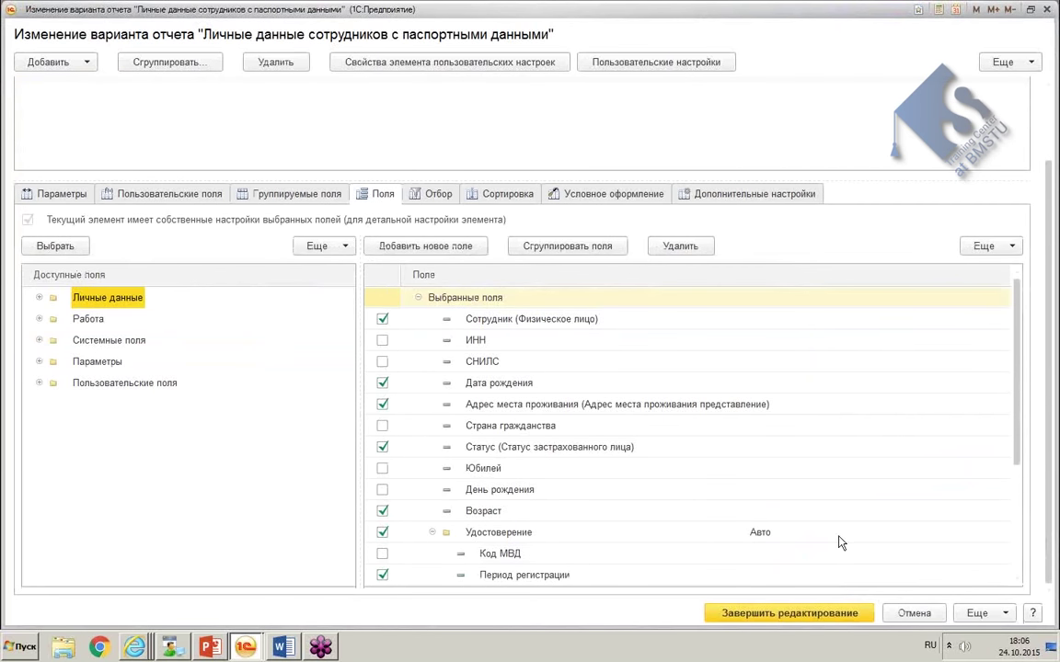
{"action": "scroll", "coordinate": [914, 385], "scroll_direction": "down", "scroll_amount": 3}
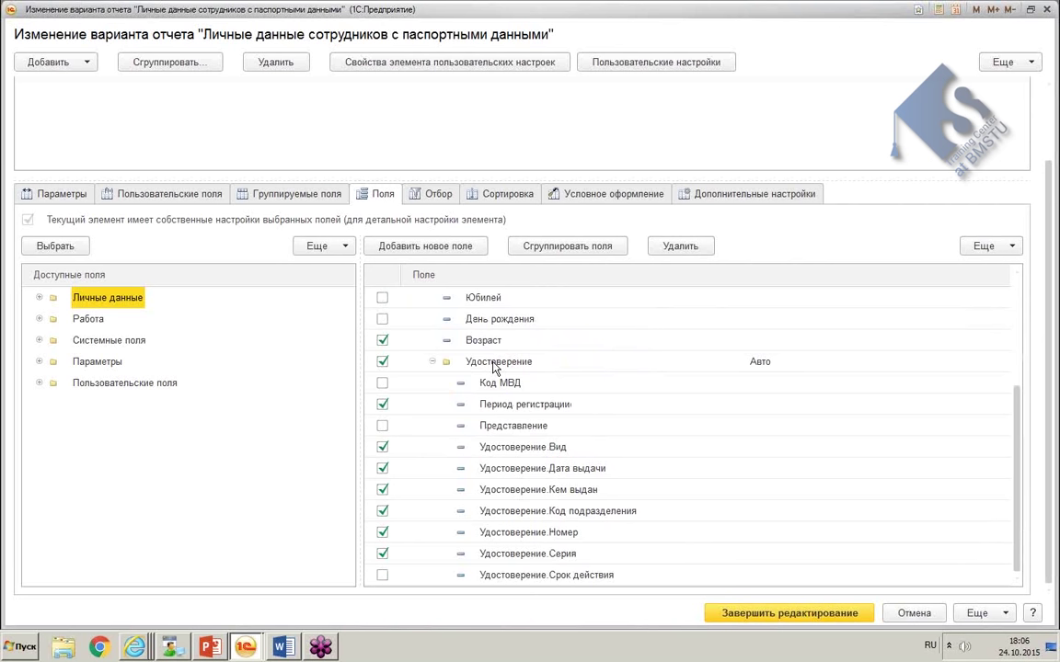
{"action": "right_click", "coordinate": [550, 450]}
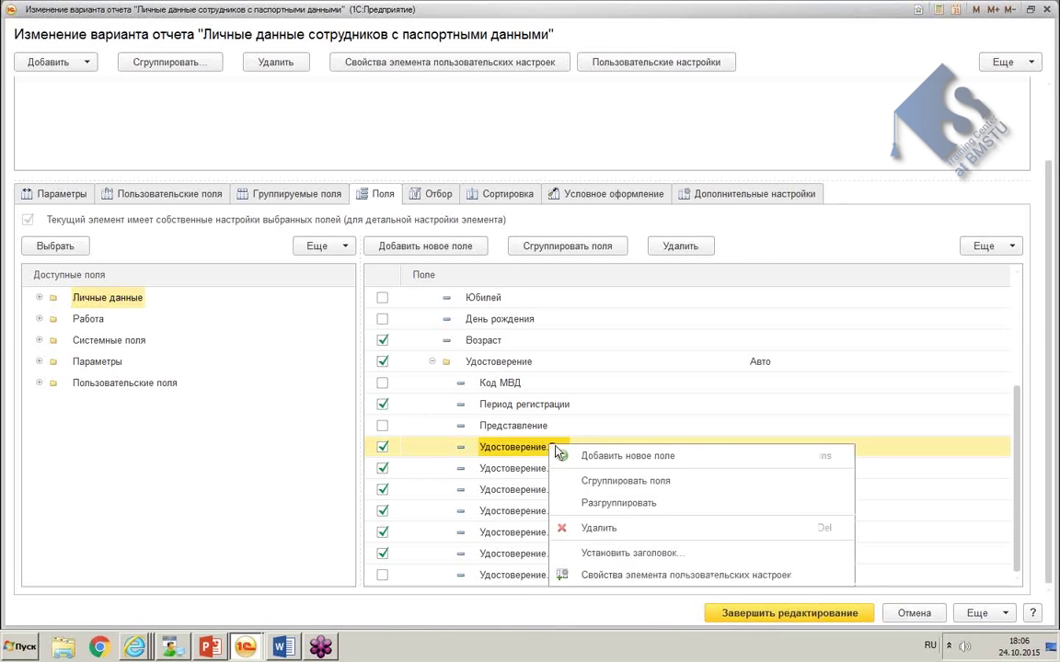
{"action": "left_click", "coordinate": [621, 556]}
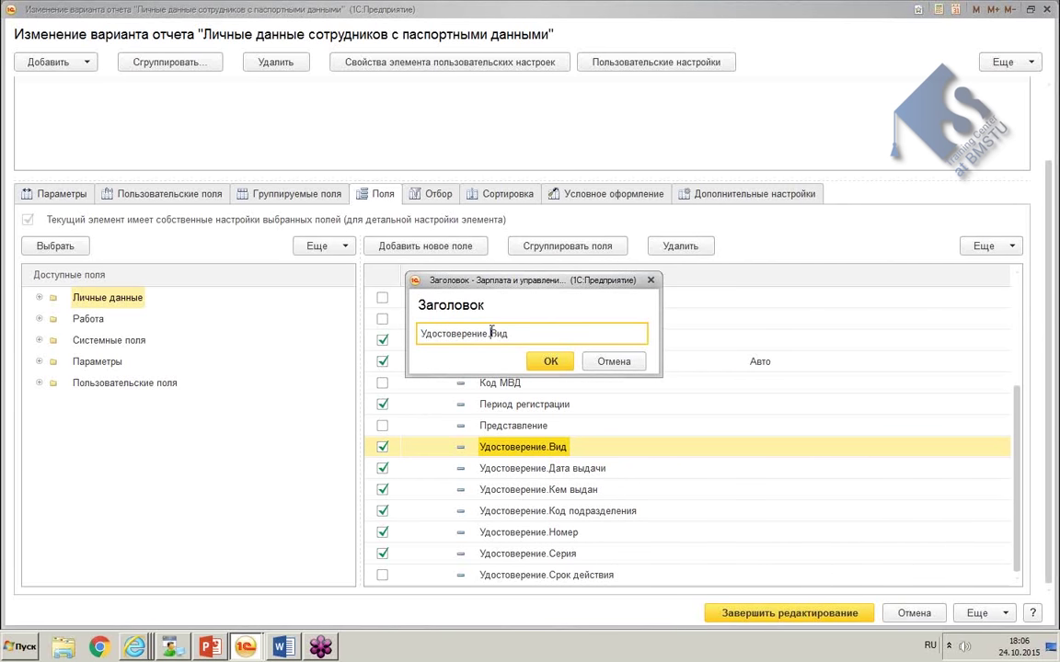
{"action": "left_click_drag", "start_coordinate": [491, 333], "coordinate": [291, 330]}
{"action": "key", "text": "BackSpace"}
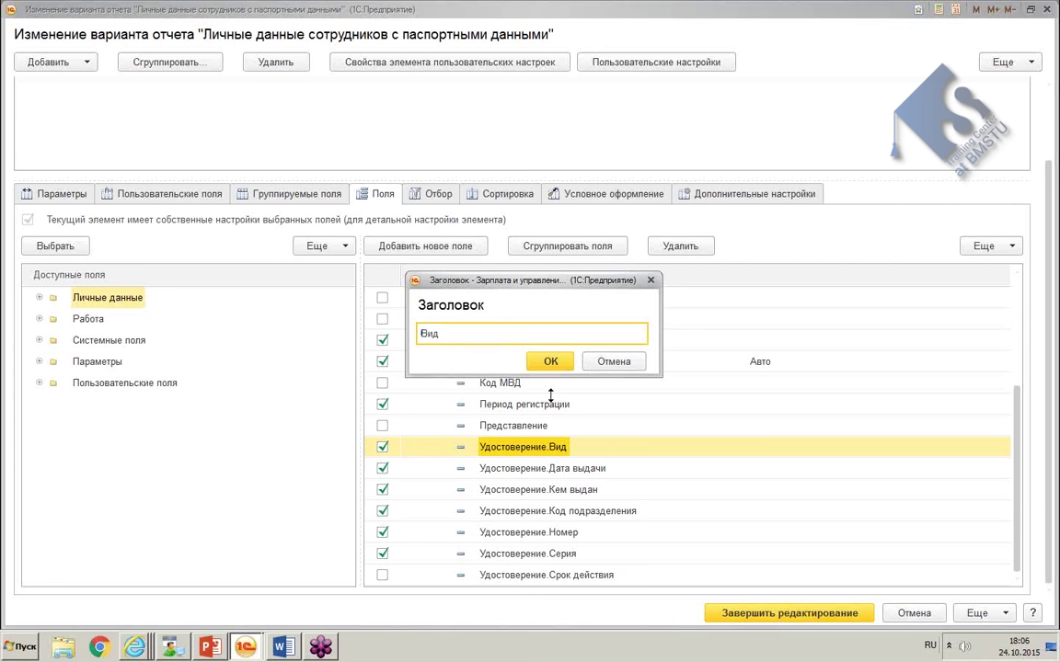
{"action": "left_click", "coordinate": [549, 360]}
Step: Set the title of the field Удостоверение.Дата выдачи to "Дата выдачи"
{"action": "left_click", "coordinate": [512, 471]}
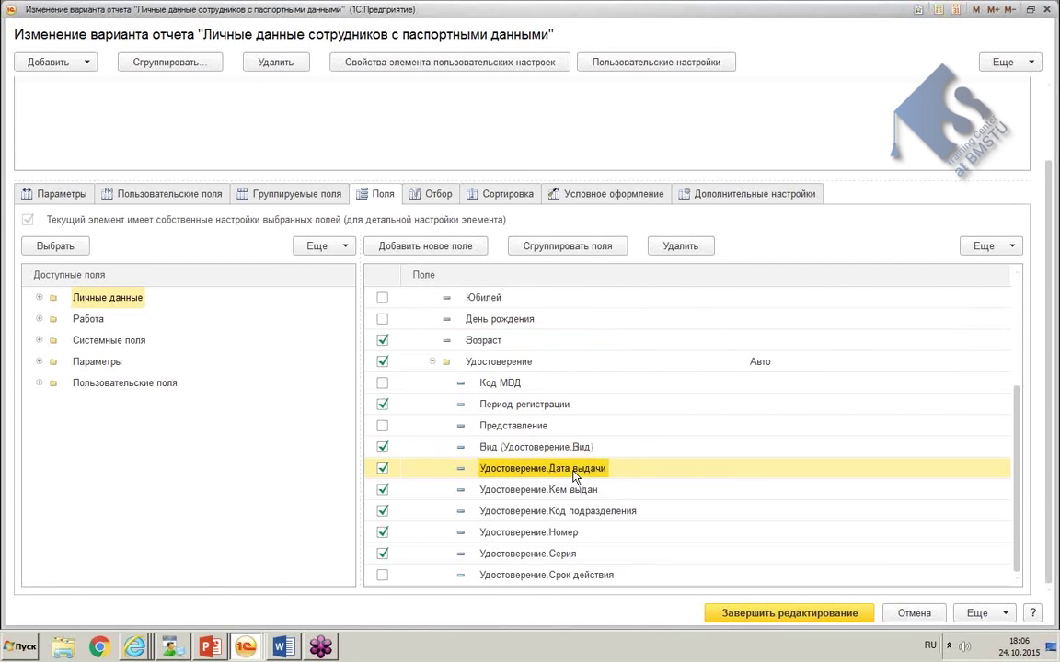
{"action": "right_click", "coordinate": [515, 471]}
{"action": "left_click", "coordinate": [648, 579]}
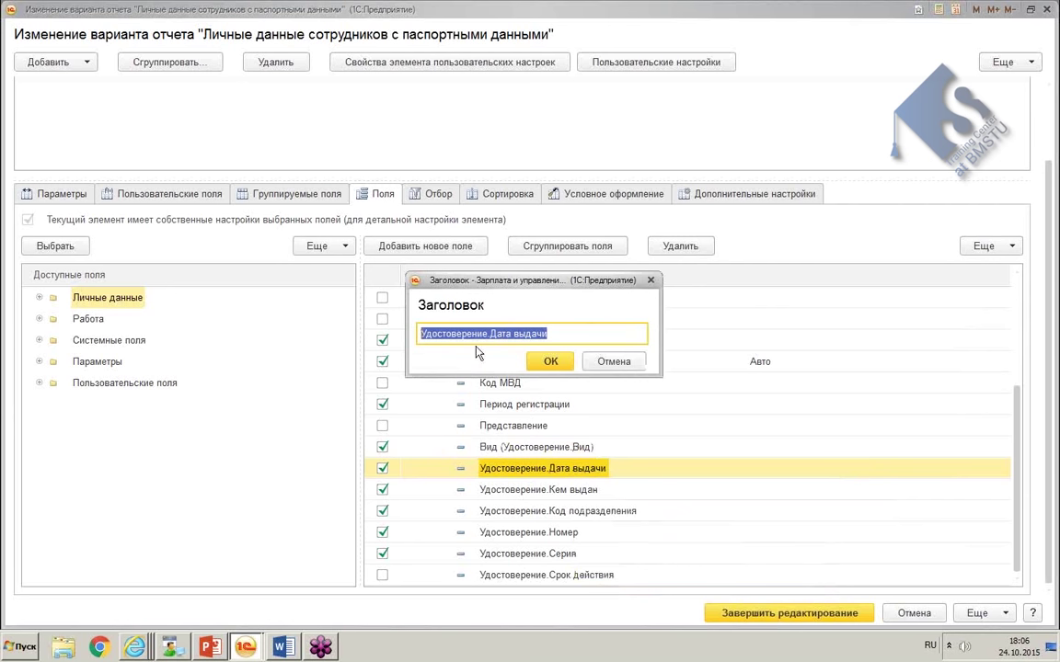
{"action": "left_click_drag", "start_coordinate": [490, 336], "coordinate": [419, 335]}
{"action": "key", "text": "BackSpace"}
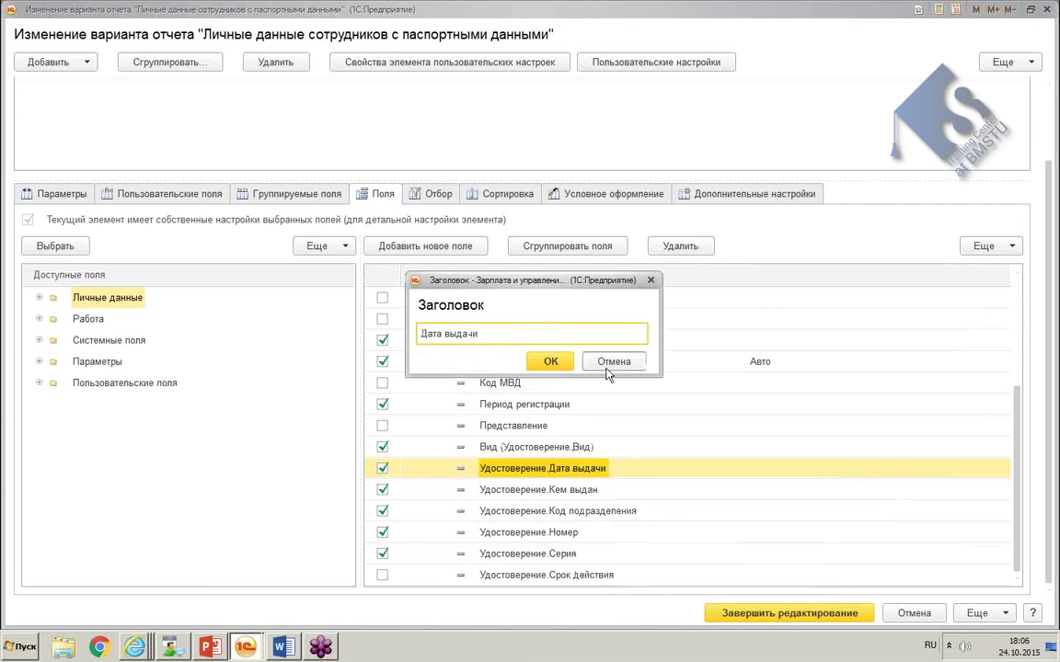
{"action": "left_click", "coordinate": [549, 360]}
Step: Set the title of the field Удостоверение.Кем выдан to "Кем выдан"
{"action": "right_click", "coordinate": [577, 491]}
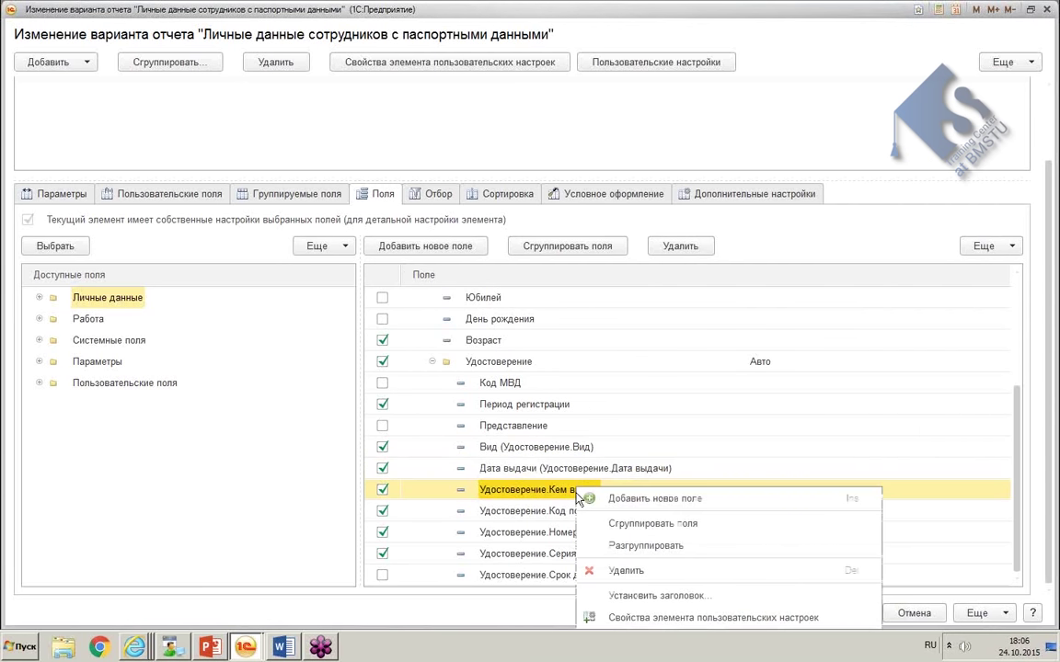
{"action": "left_click", "coordinate": [636, 597]}
{"action": "left_click_drag", "start_coordinate": [488, 333], "coordinate": [421, 333]}
{"action": "key", "text": "BackSpace"}
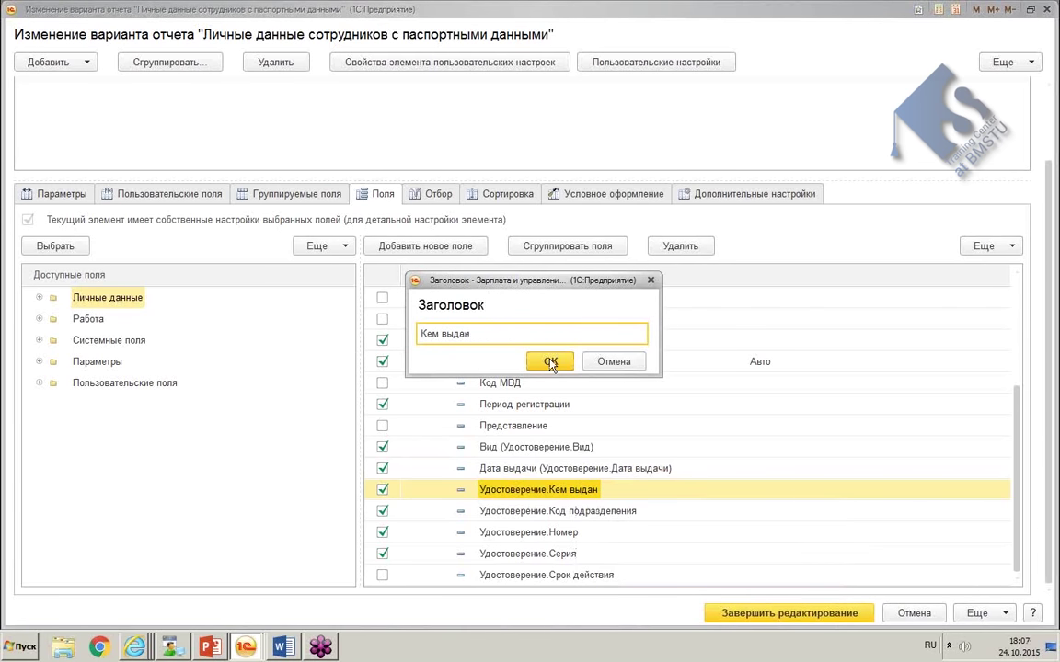
{"action": "left_click", "coordinate": [550, 361]}
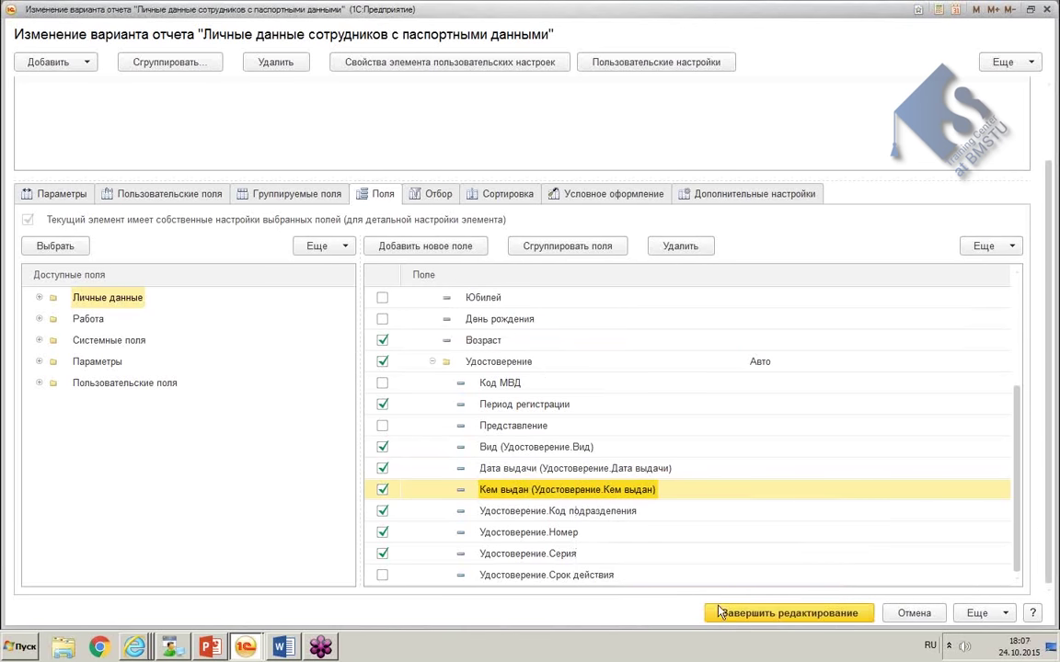
Step: Set the title of the selected field Удостоверение.Код подразделения to "Код подразделения"
{"action": "right_click", "coordinate": [569, 511]}
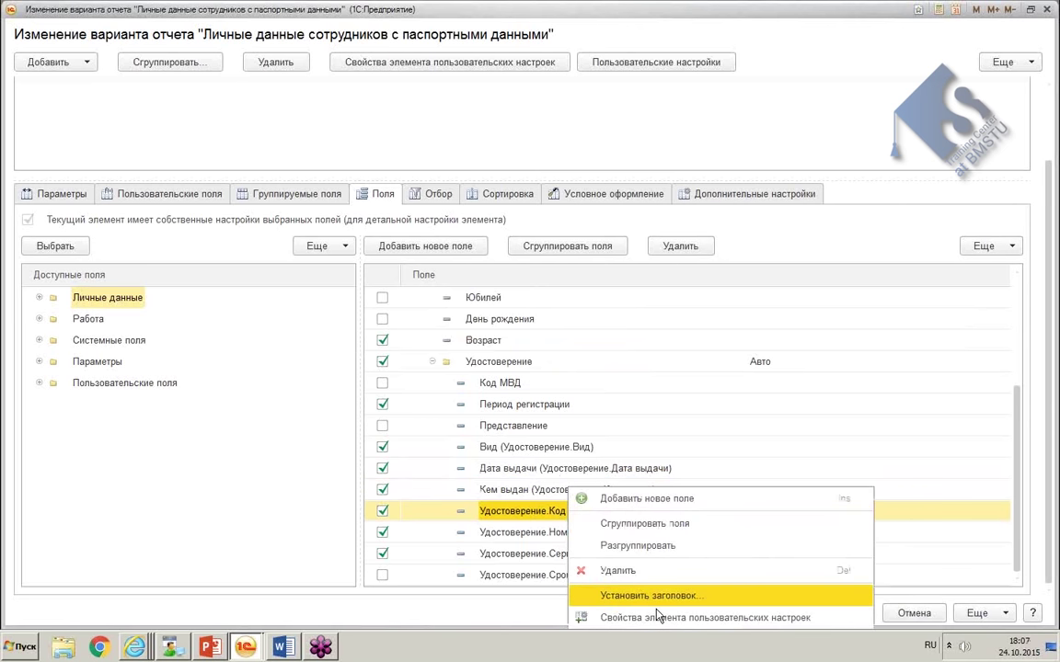
{"action": "left_click", "coordinate": [655, 598]}
{"action": "left_click_drag", "start_coordinate": [489, 334], "coordinate": [351, 331]}
{"action": "key", "text": "BackSpace"}
{"action": "left_click", "coordinate": [550, 362]}
Step: Set the title of the selected field Удостоверение.Номер to "Номер"
{"action": "left_click", "coordinate": [549, 534]}
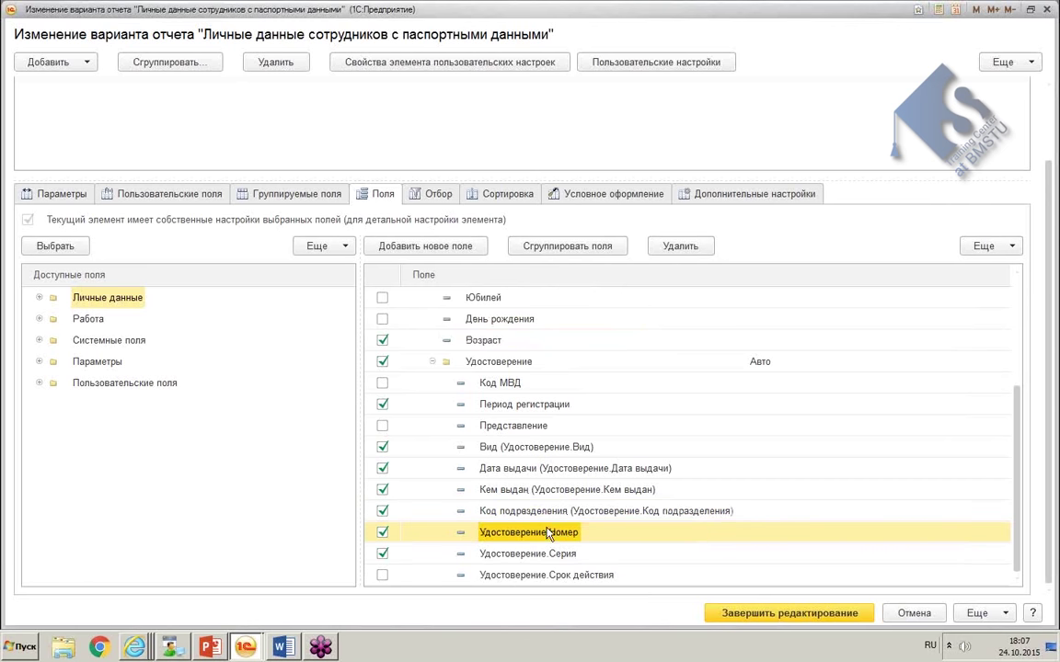
{"action": "right_click", "coordinate": [564, 534]}
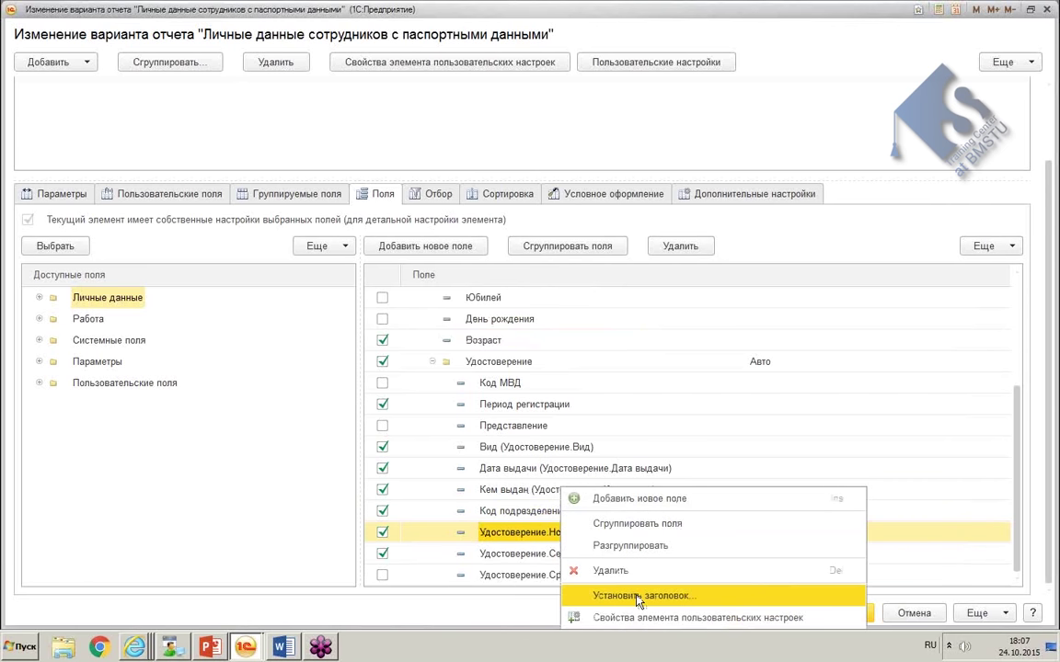
{"action": "left_click", "coordinate": [572, 594]}
{"action": "left_click", "coordinate": [494, 333]}
{"action": "left_click_drag", "start_coordinate": [494, 333], "coordinate": [160, 349]}
{"action": "key", "text": "BackSpace"}
{"action": "left_click", "coordinate": [551, 361]}
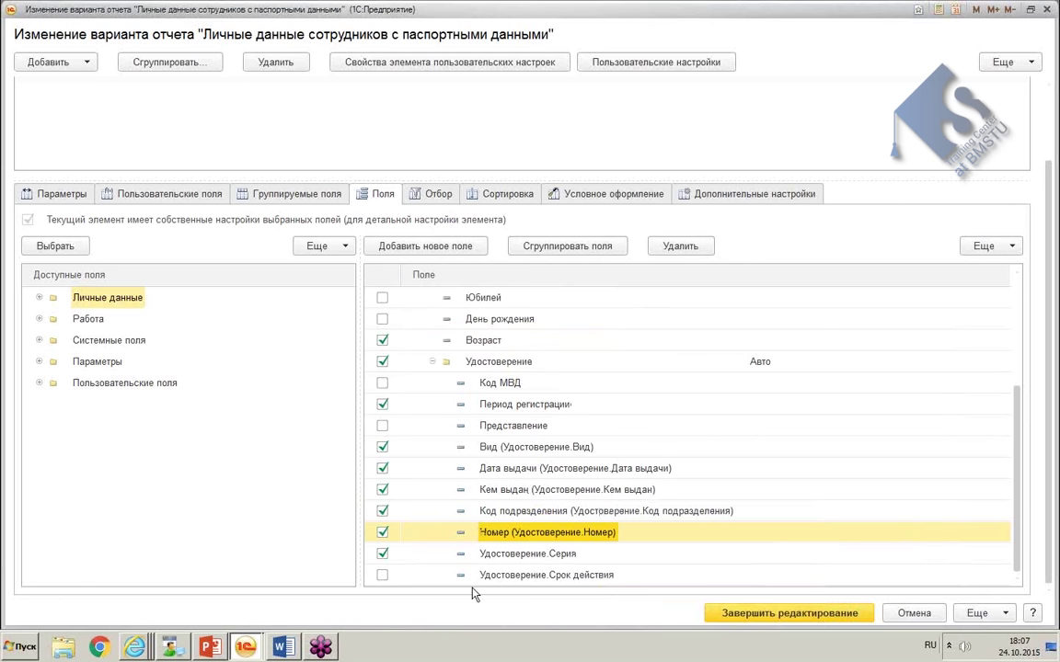
Step: Set the title of the selected field Удостоверение.Серия to "Серия", and regenerate the report with the edited variant
{"action": "left_click", "coordinate": [489, 554]}
{"action": "right_click", "coordinate": [546, 554]}
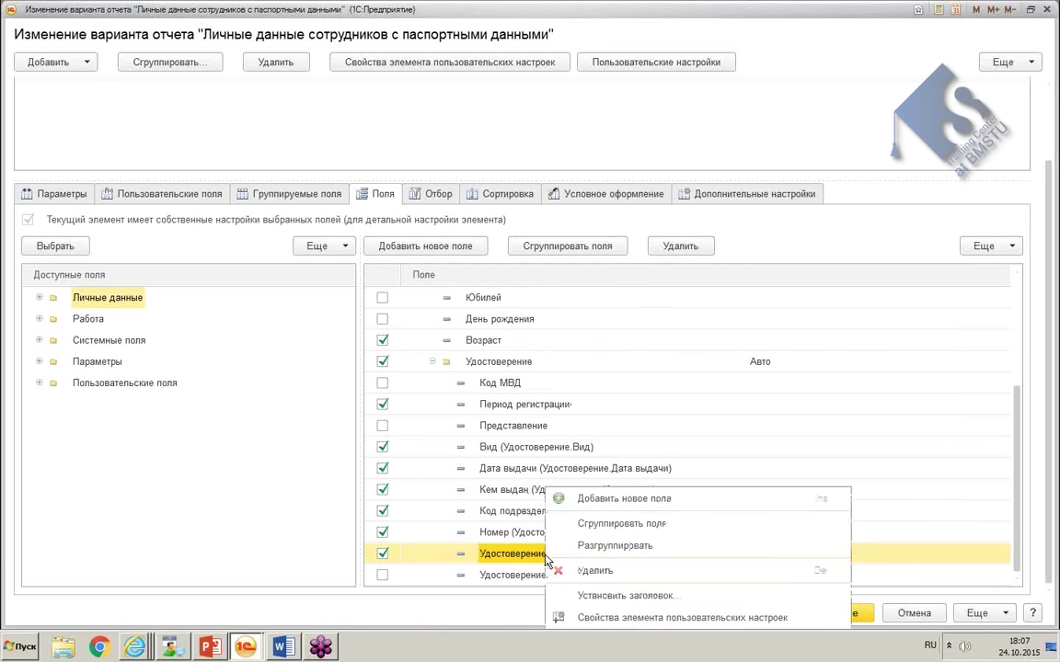
{"action": "left_click", "coordinate": [626, 595]}
{"action": "left_click", "coordinate": [488, 333]}
{"action": "left_click_drag", "start_coordinate": [488, 333], "coordinate": [296, 344]}
{"action": "key", "text": "BackSpace"}
{"action": "left_click", "coordinate": [552, 362]}
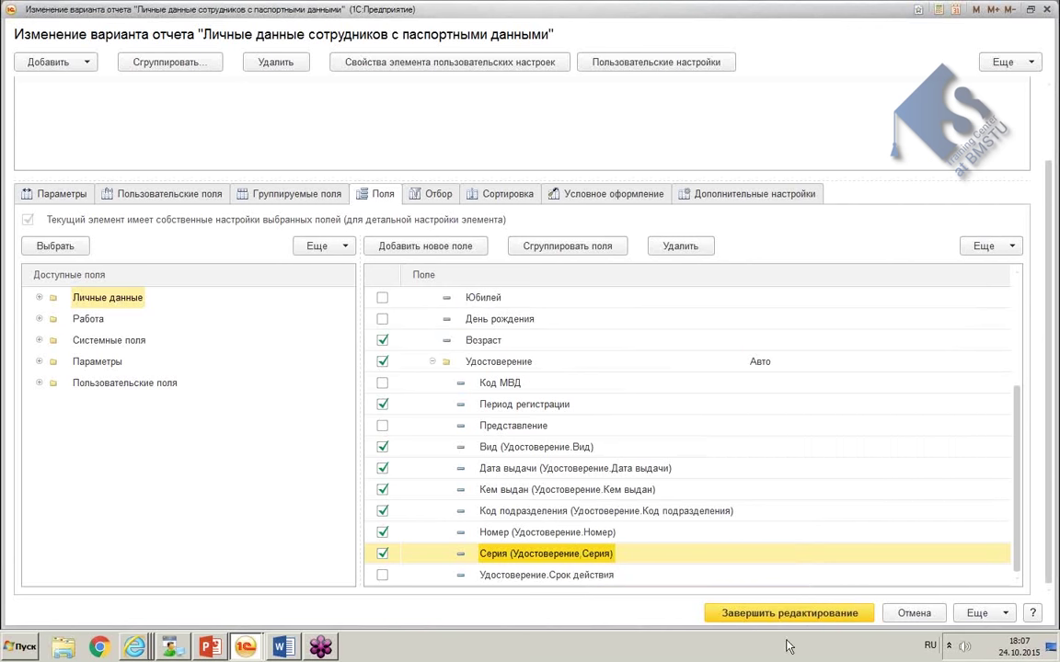
{"action": "left_click", "coordinate": [788, 613]}
{"action": "left_click", "coordinate": [222, 165]}
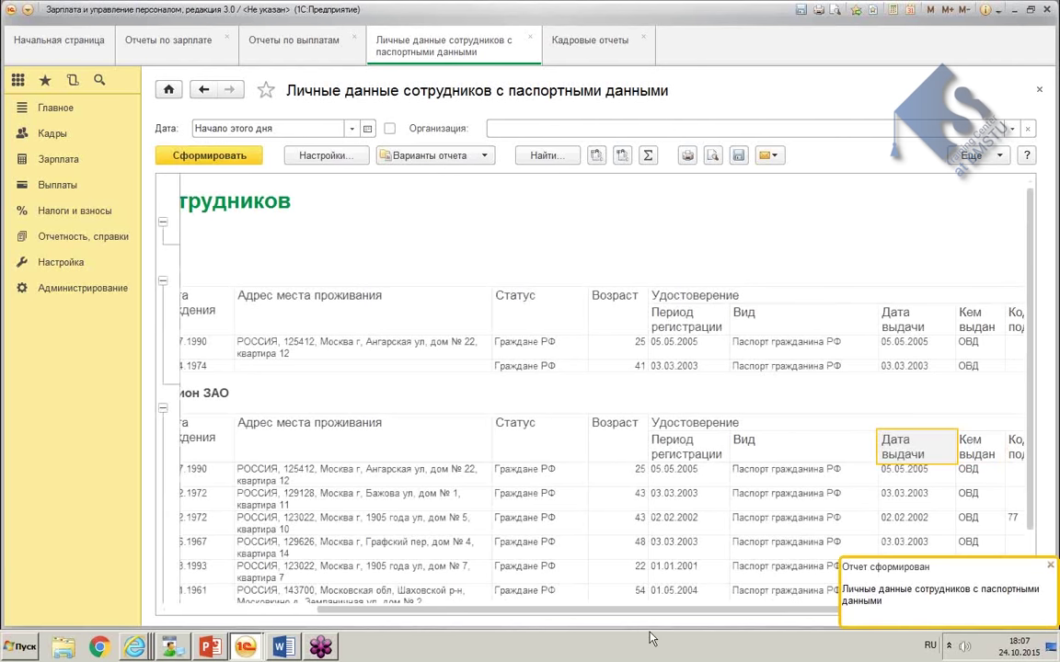
Step: Examine the shortened column headings under Удостоверение in the regenerated report, including Период регистрации, Вид and Номер
{"action": "left_click_drag", "start_coordinate": [843, 609], "coordinate": [966, 609]}
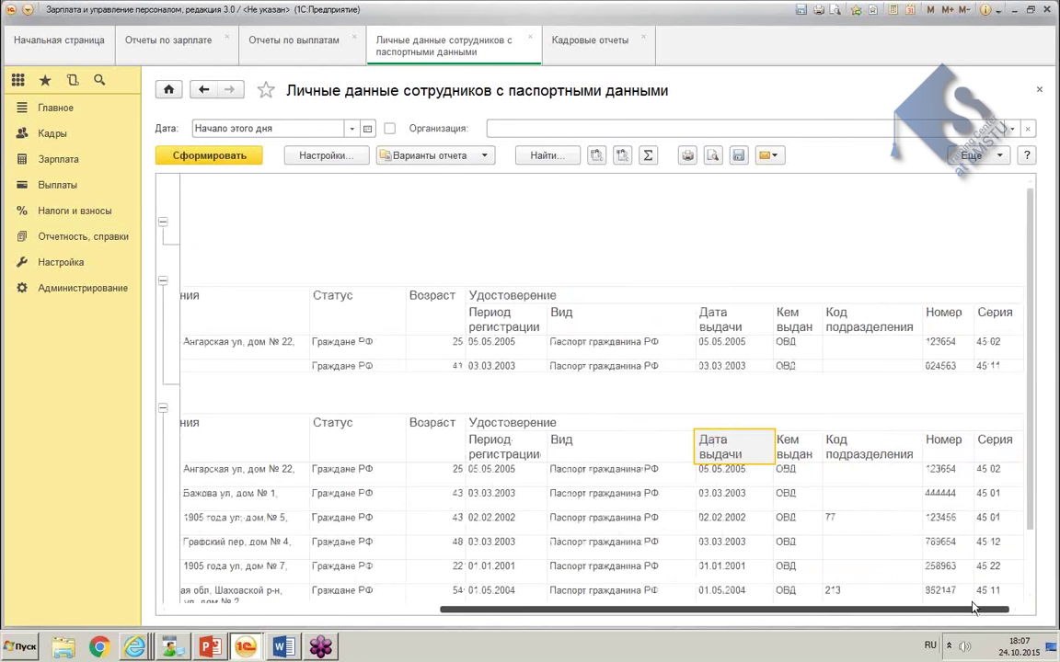
{"action": "left_click_drag", "start_coordinate": [970, 608], "coordinate": [907, 610]}
{"action": "left_click", "coordinate": [512, 424]}
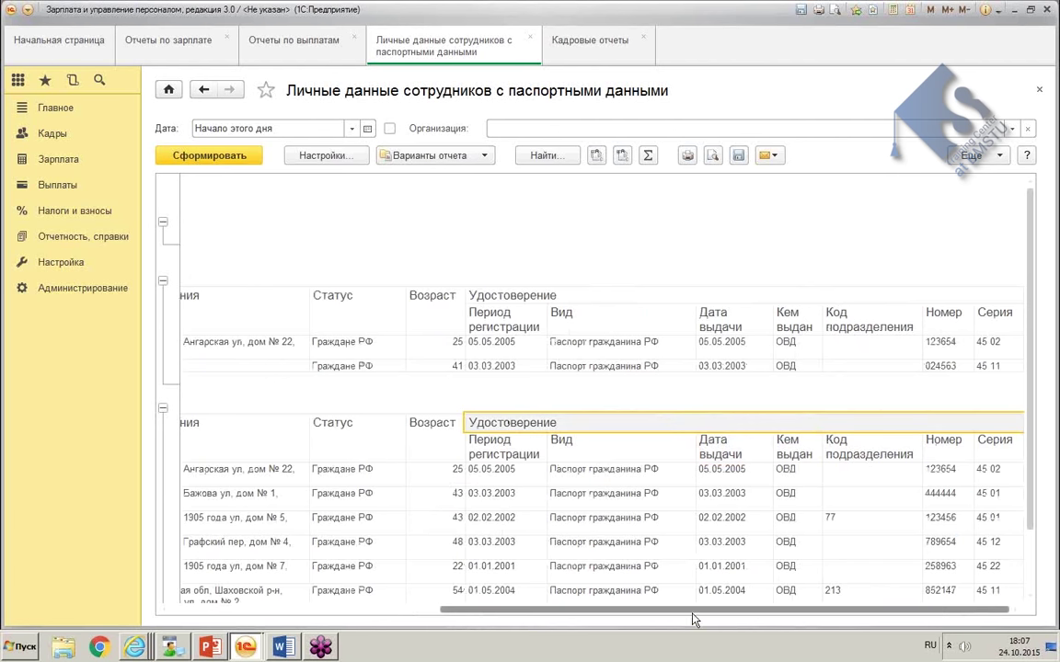
{"action": "left_click_drag", "start_coordinate": [692, 620], "coordinate": [786, 619]}
{"action": "left_click_drag", "start_coordinate": [525, 473], "coordinate": [513, 593]}
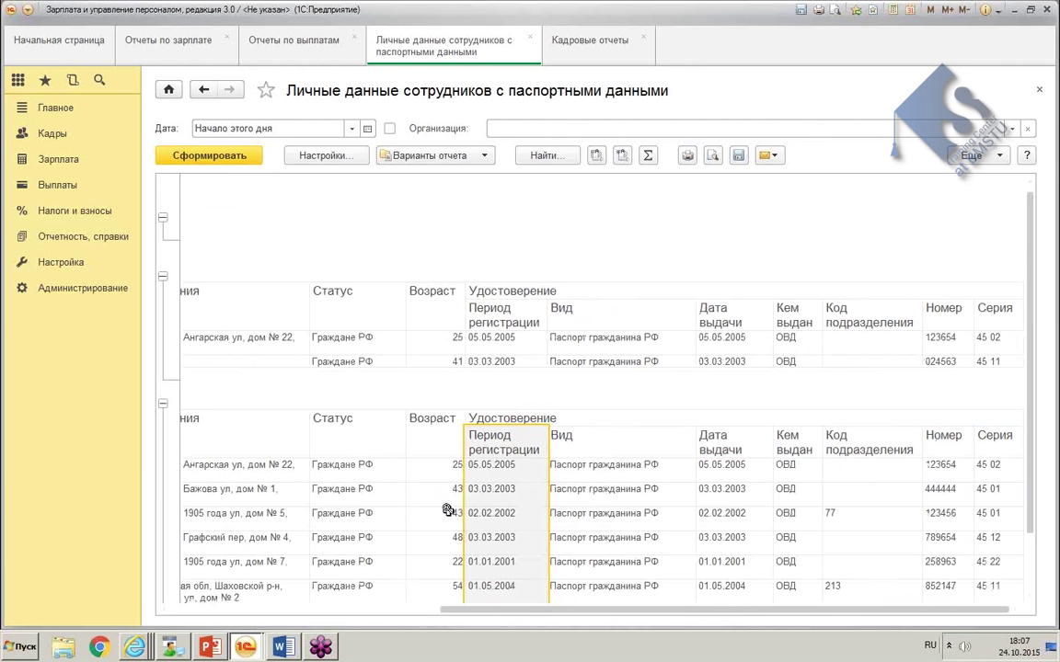
{"action": "left_click", "coordinate": [610, 440]}
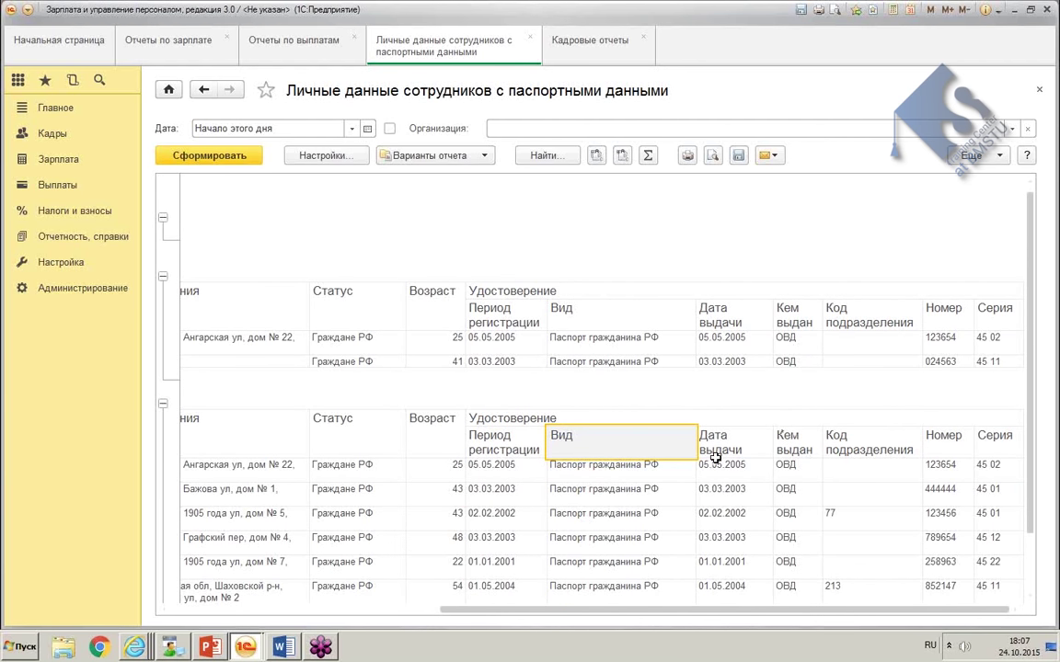
{"action": "key", "text": "Right"}
{"action": "key", "text": "Right"}
{"action": "key", "text": "Right"}
{"action": "key", "text": "Right"}
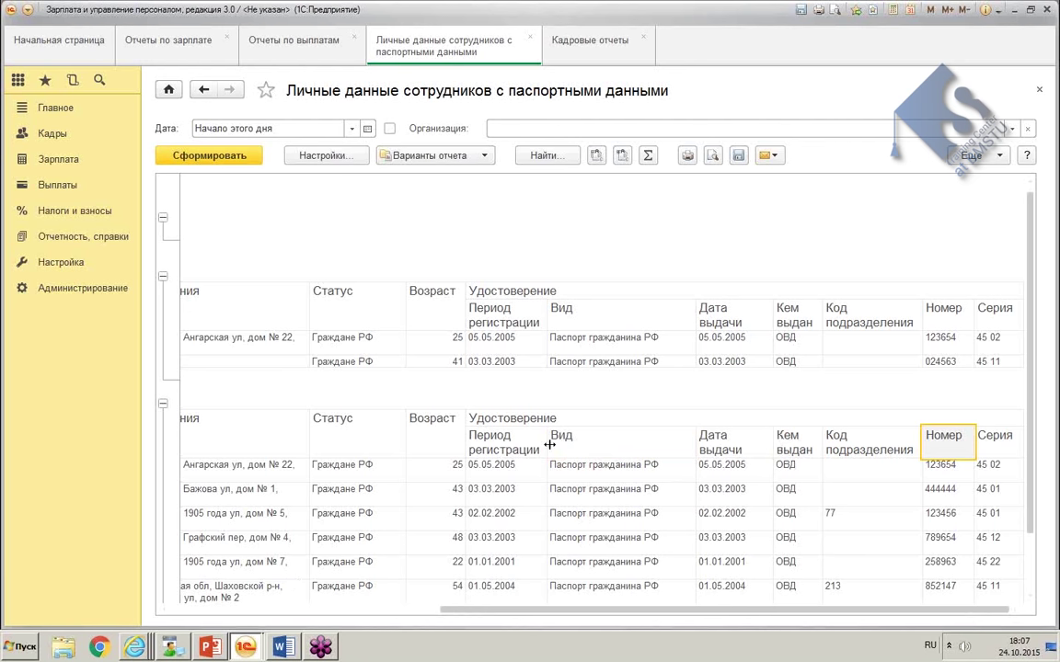
Step: Reopen the report variant for editing and set the title of the selected field group Удостоверение to "Паспортные данные"
{"action": "left_click", "coordinate": [973, 156]}
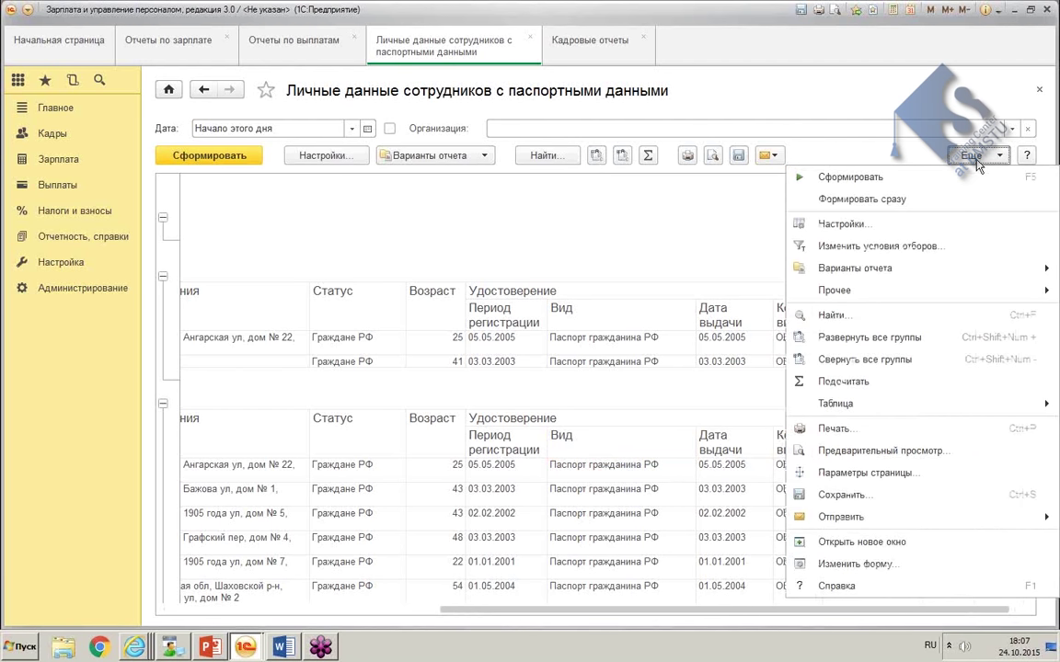
{"action": "mouse_move", "coordinate": [818, 291]}
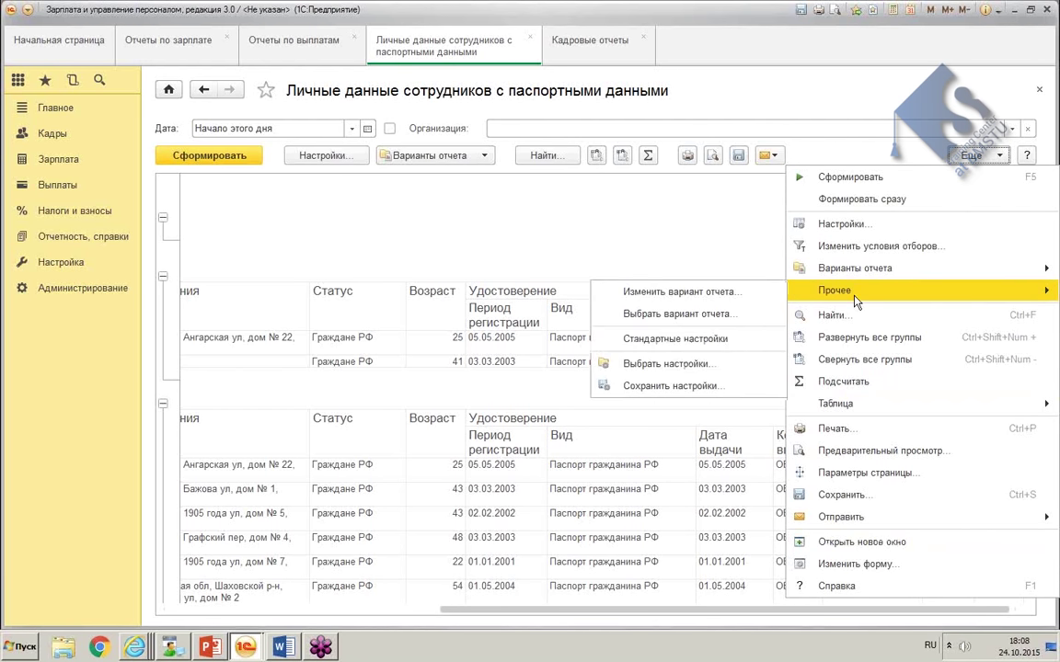
{"action": "left_click", "coordinate": [700, 293]}
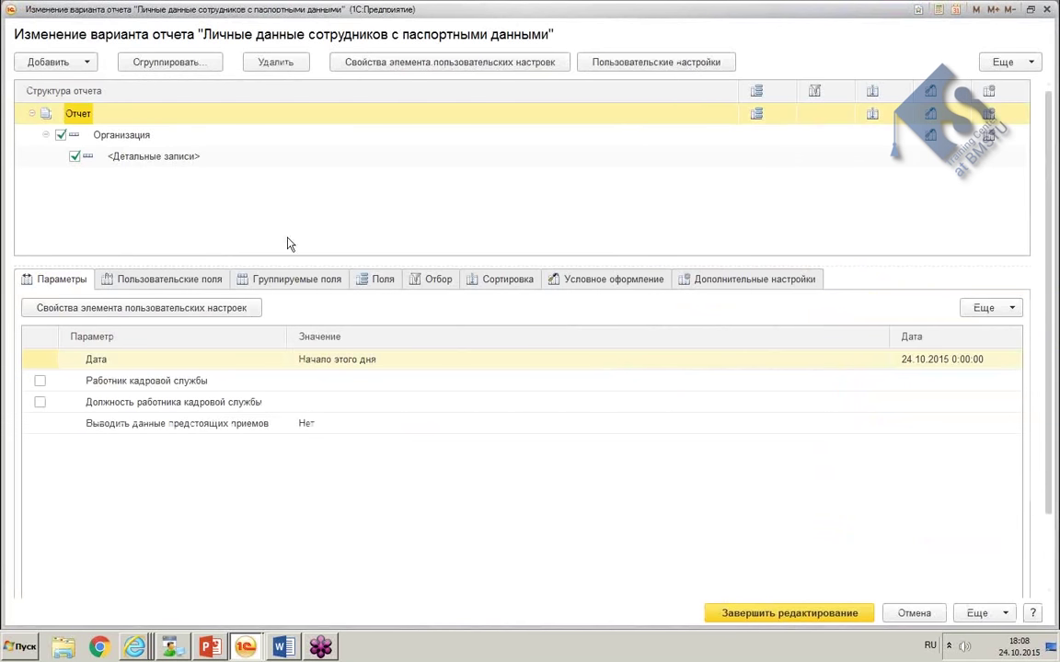
{"action": "left_click", "coordinate": [367, 278]}
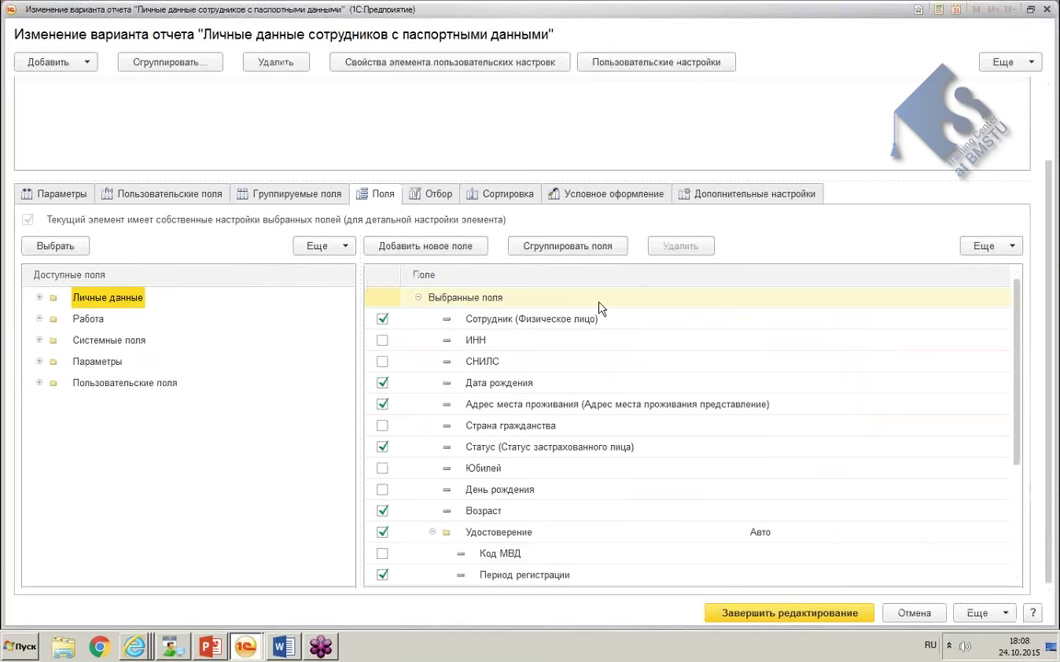
{"action": "left_click", "coordinate": [651, 539]}
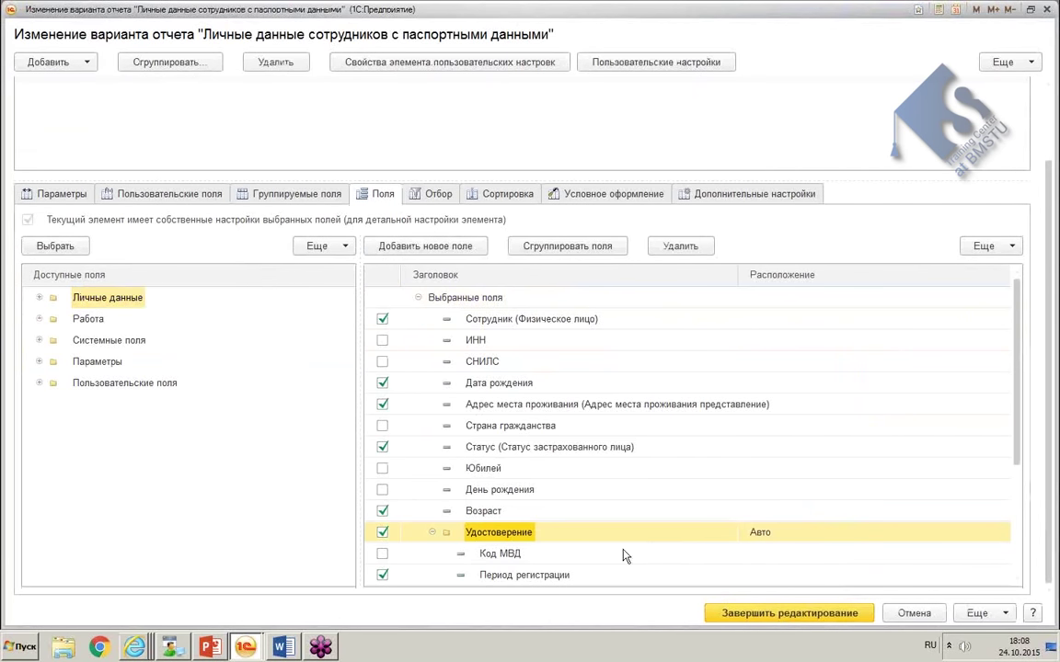
{"action": "right_click", "coordinate": [544, 544]}
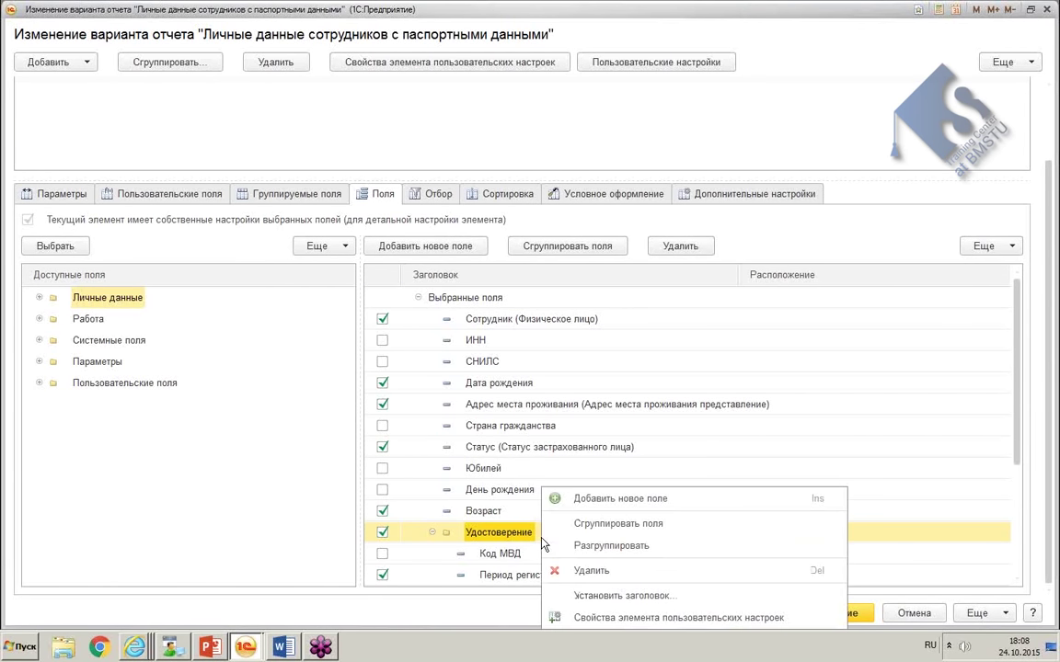
{"action": "left_click", "coordinate": [1017, 414]}
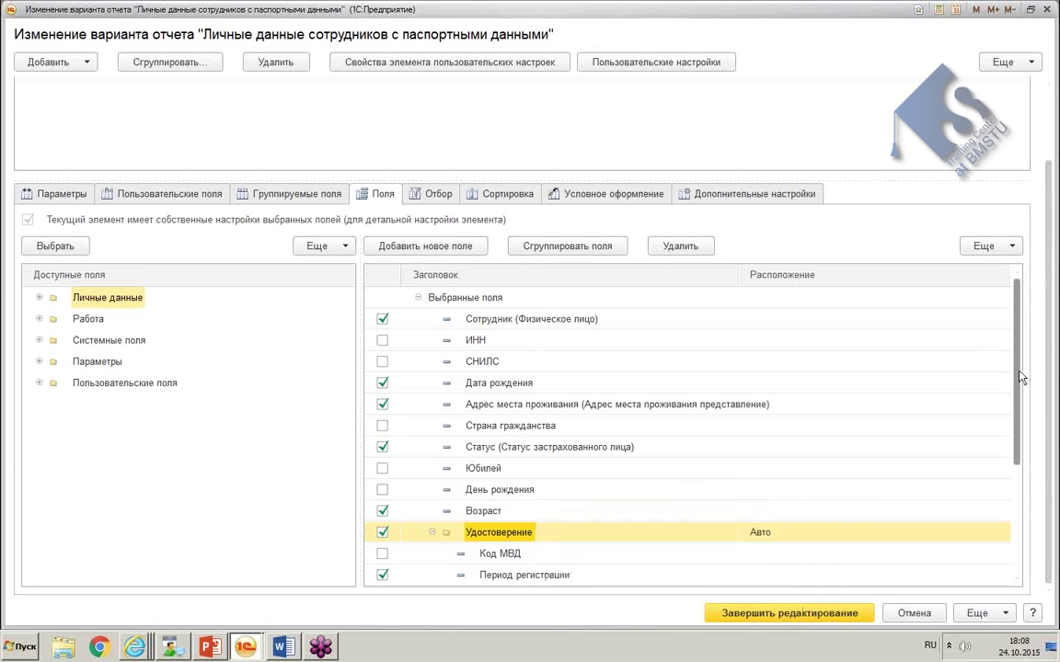
{"action": "left_click_drag", "start_coordinate": [1017, 414], "coordinate": [1019, 511]}
{"action": "scroll", "coordinate": [913, 459], "scroll_direction": "up", "scroll_amount": 2}
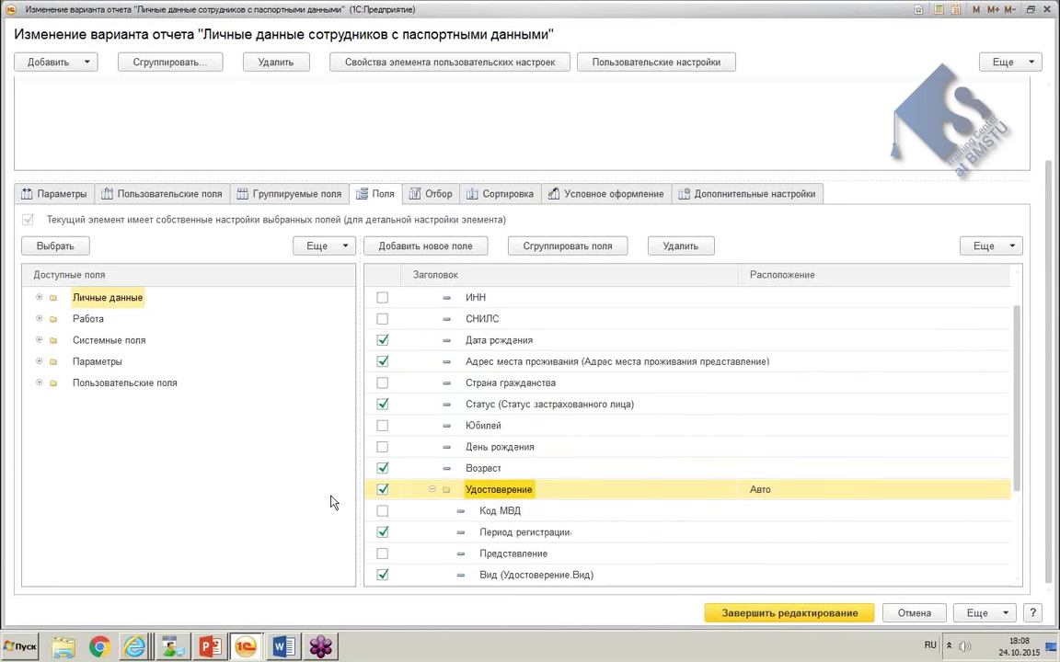
{"action": "right_click", "coordinate": [515, 490]}
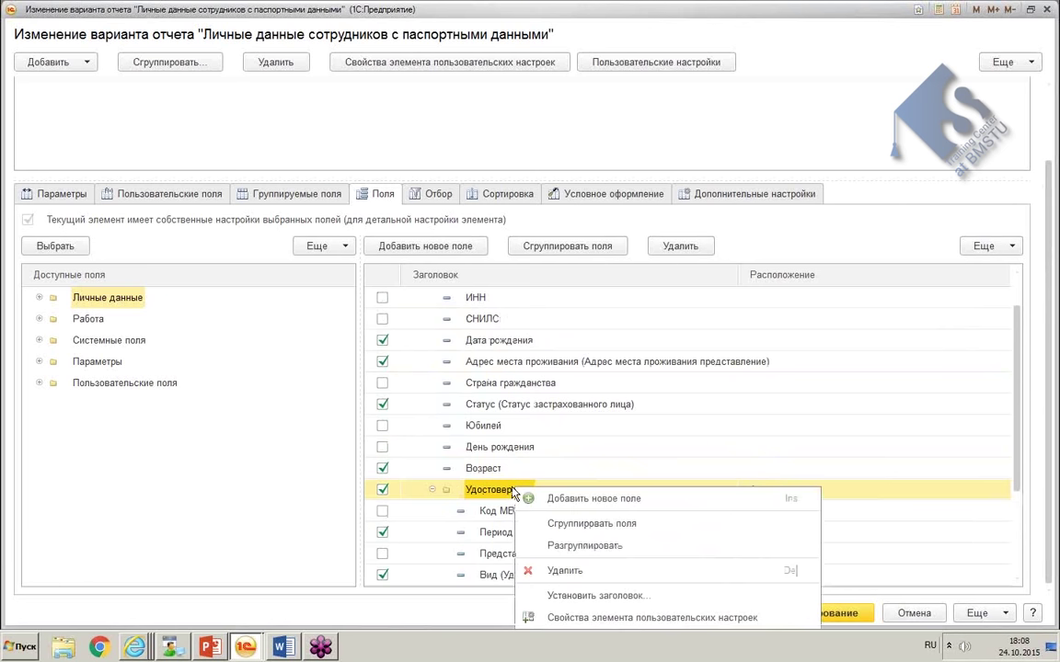
{"action": "left_click", "coordinate": [594, 596]}
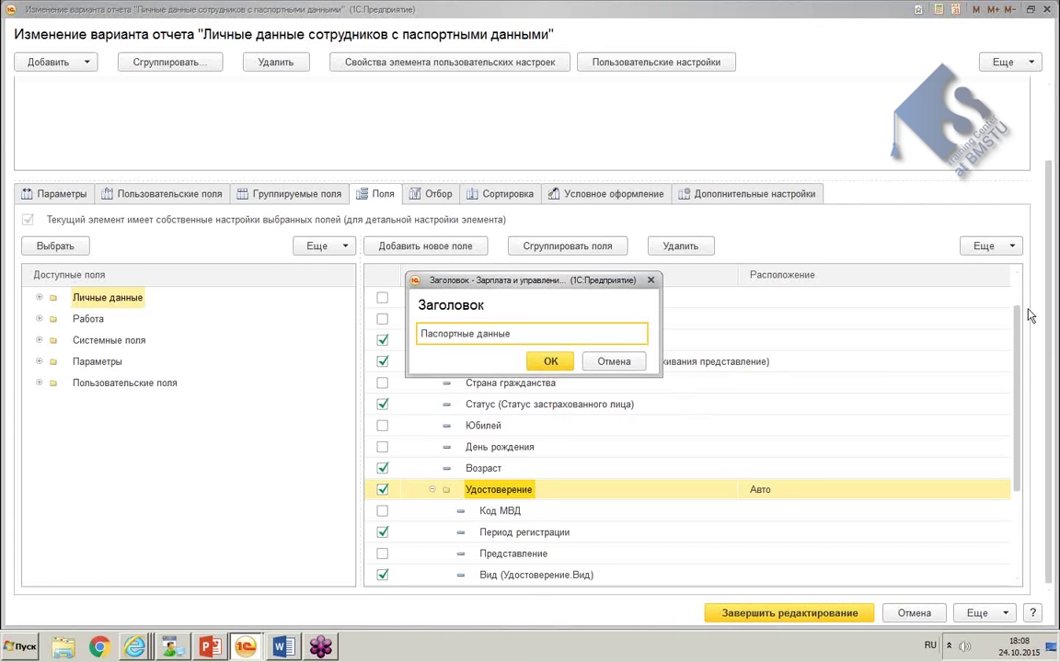
{"action": "left_click", "coordinate": [569, 366]}
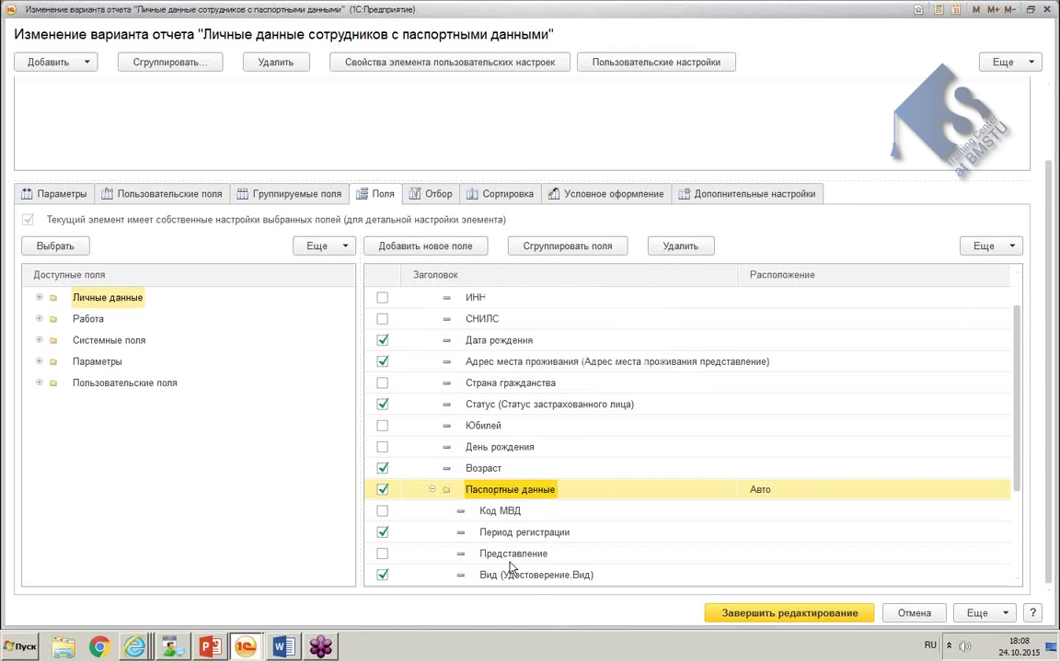
Step: Exclude the field Период регистрации from the output and regenerate the report to review the Паспортные данные columns
{"action": "left_click", "coordinate": [382, 534]}
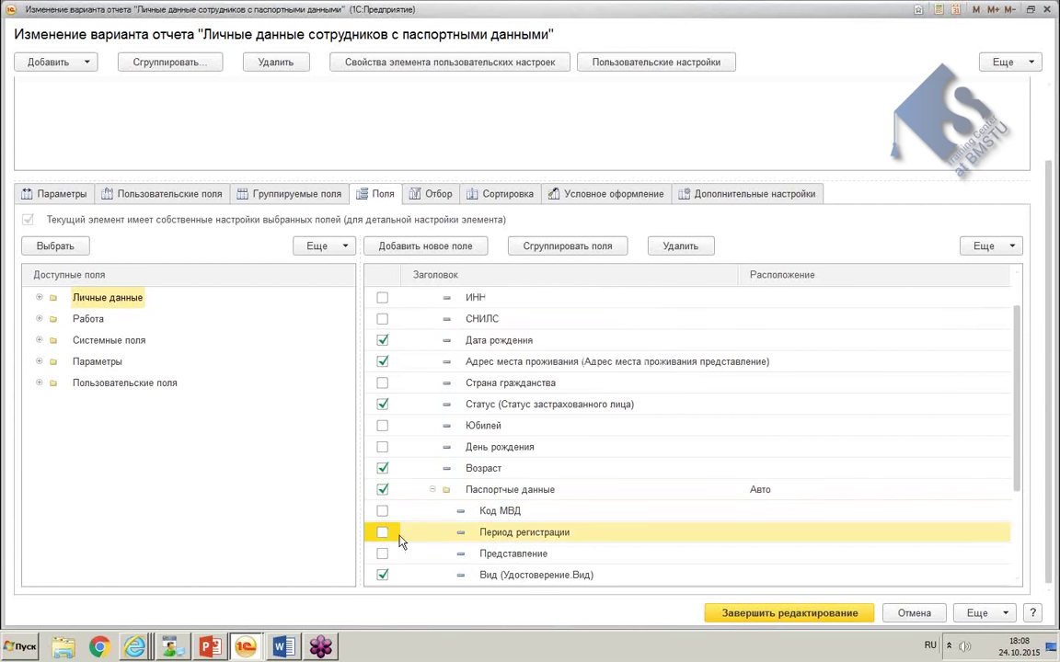
{"action": "left_click", "coordinate": [763, 614]}
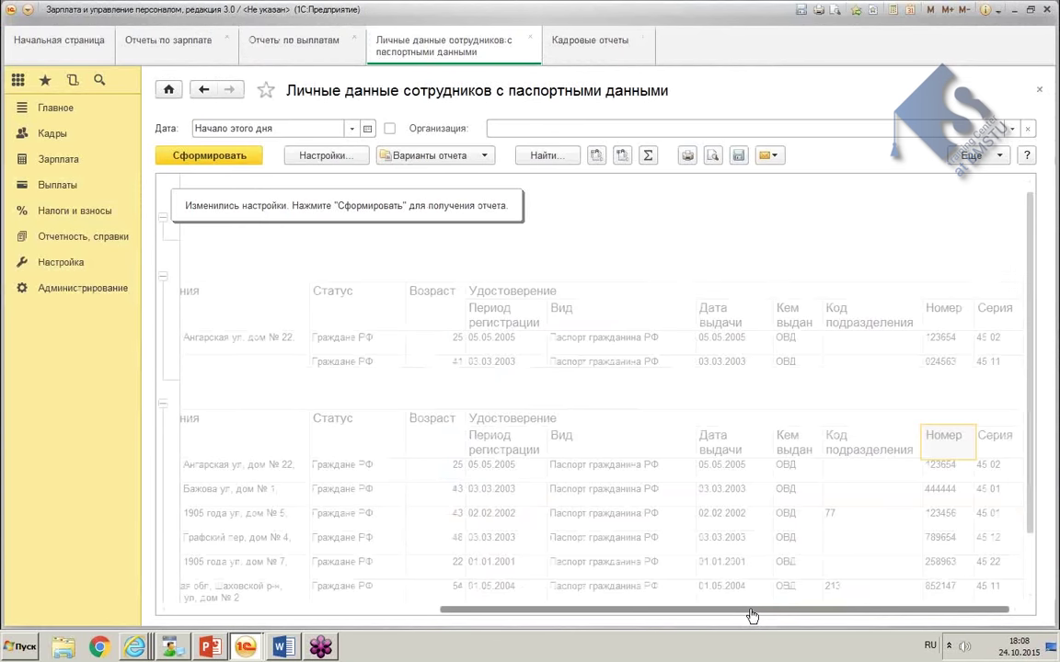
{"action": "left_click", "coordinate": [190, 162]}
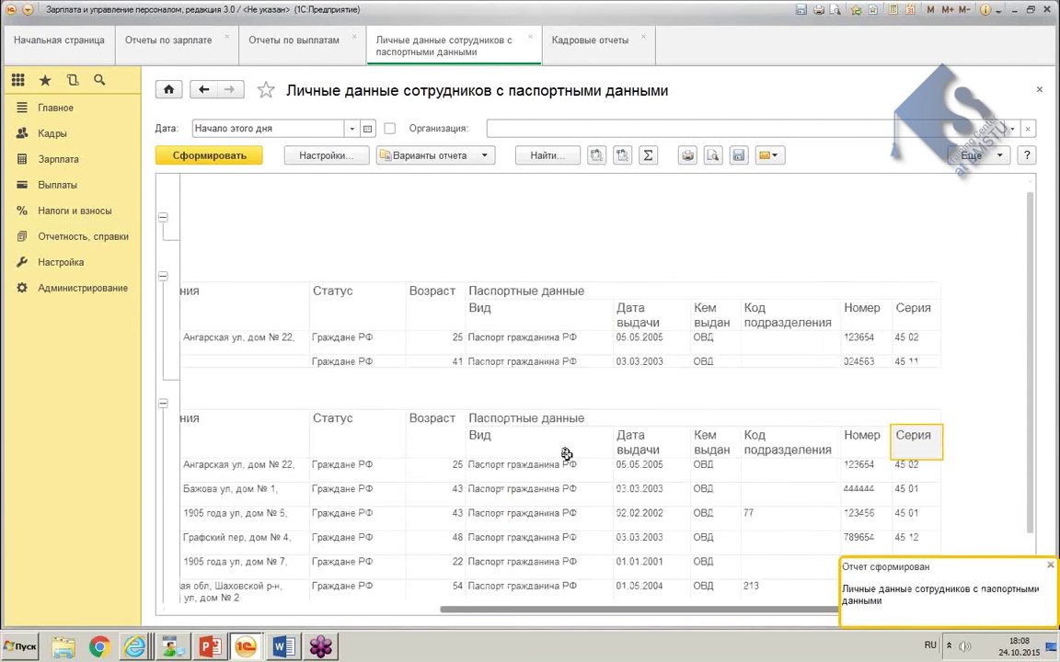
{"action": "left_click", "coordinate": [509, 444]}
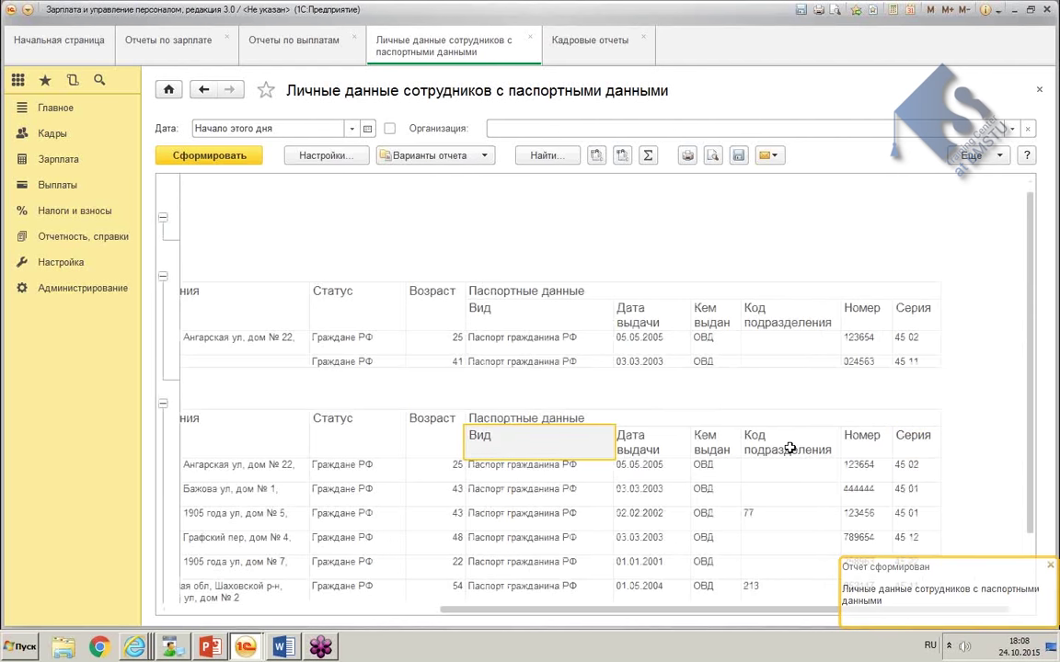
{"action": "left_click", "coordinate": [635, 443]}
{"action": "left_click", "coordinate": [704, 435]}
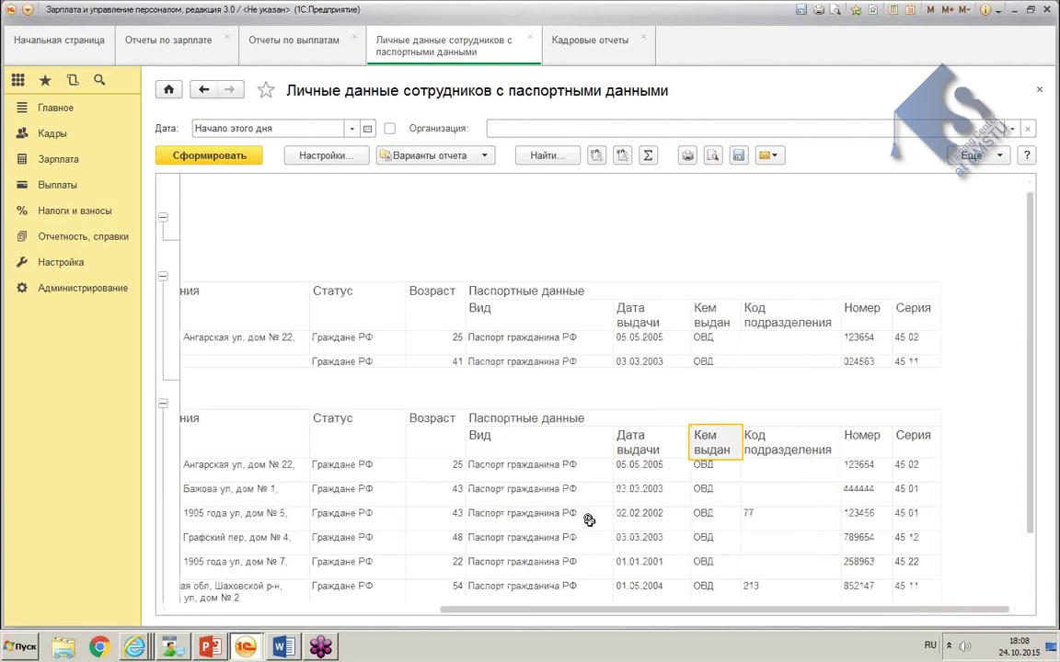
{"action": "left_click_drag", "start_coordinate": [655, 612], "coordinate": [367, 614]}
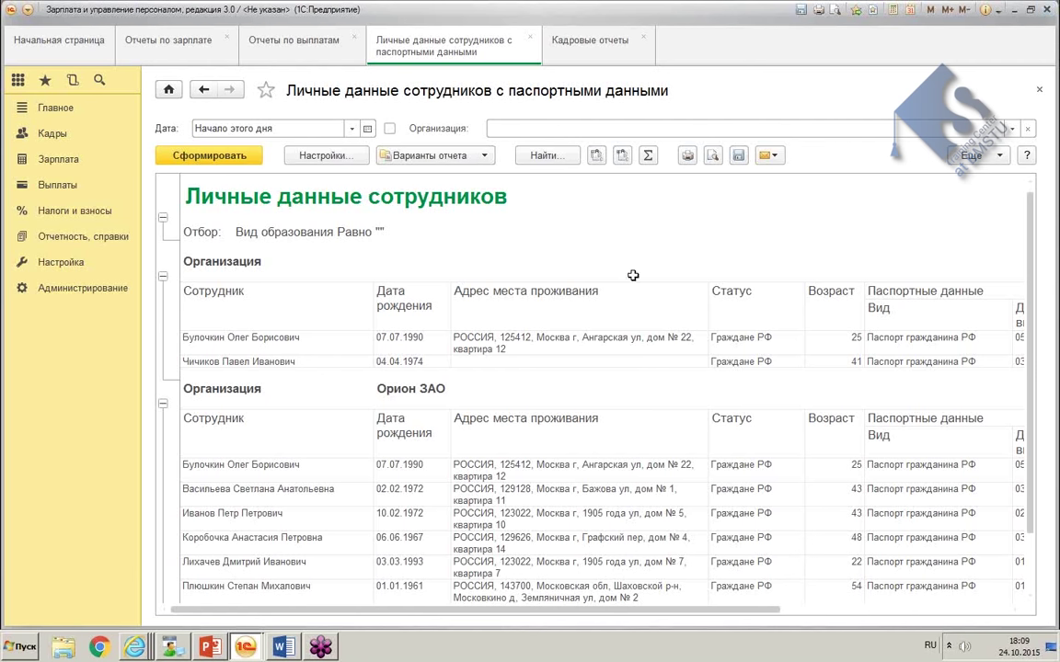
Step: Reopen the report variant, move the selected field Возраст directly after Дата рождения, and finish editing
{"action": "left_click", "coordinate": [972, 155]}
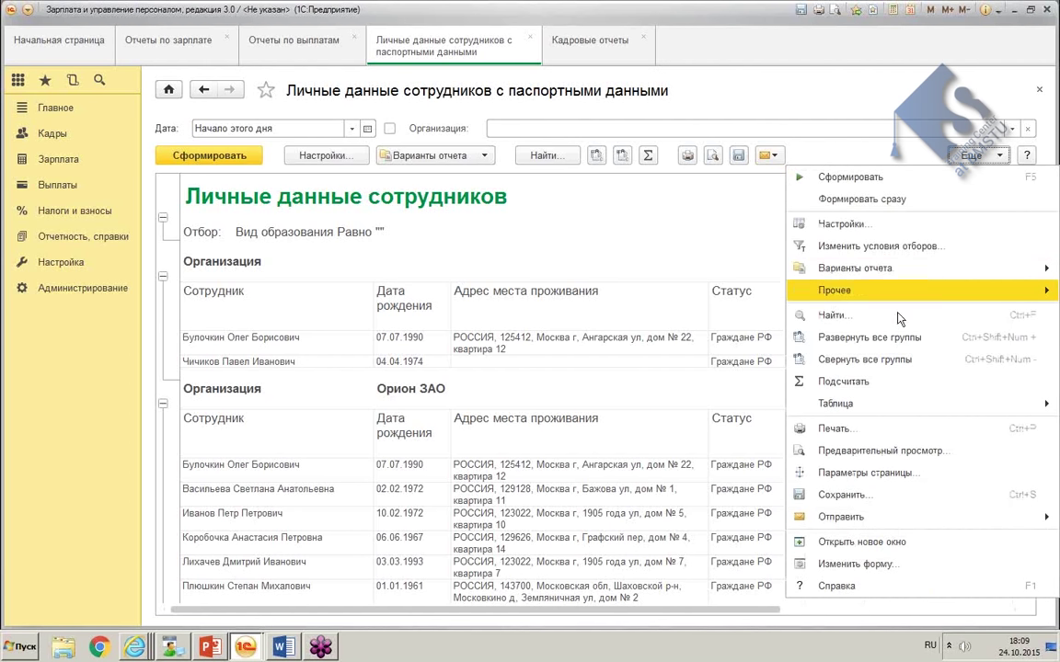
{"action": "mouse_move", "coordinate": [832, 290]}
{"action": "left_click", "coordinate": [736, 293]}
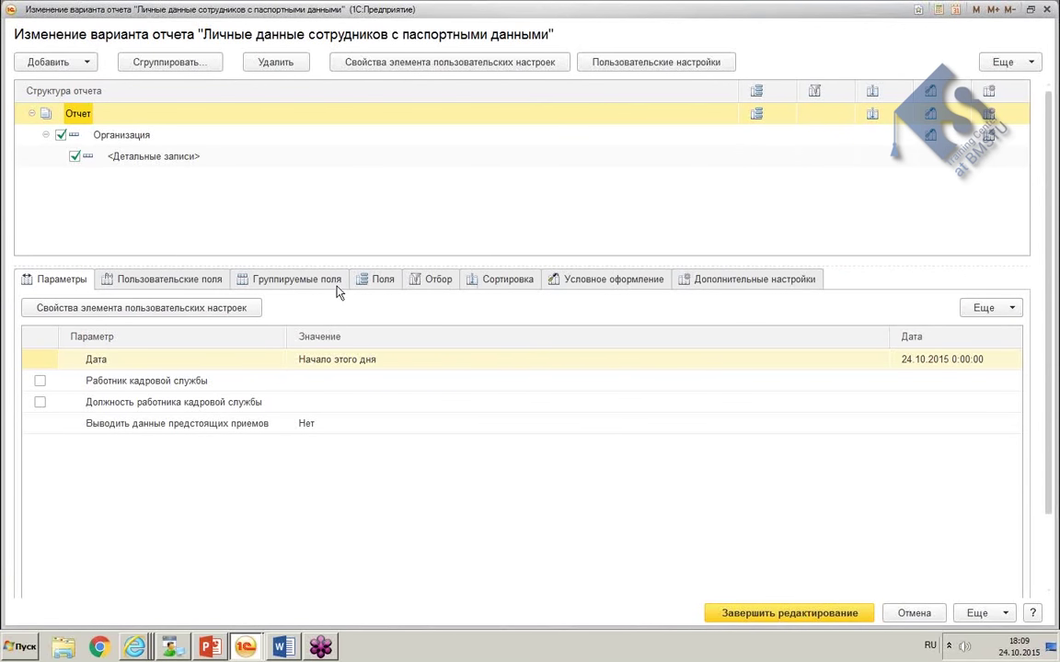
{"action": "left_click", "coordinate": [376, 281]}
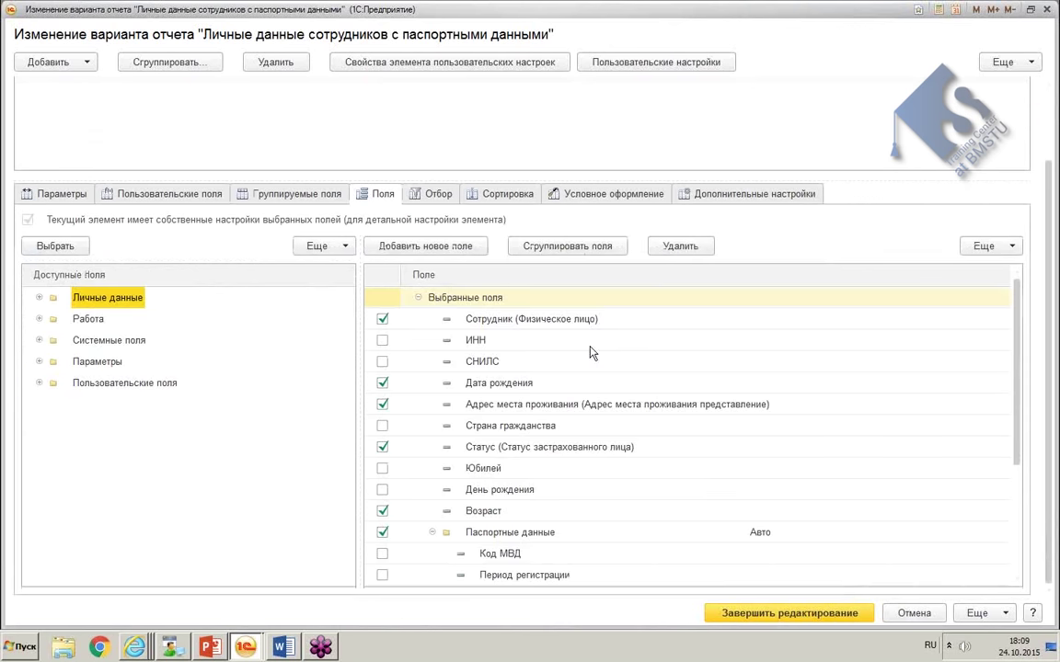
{"action": "scroll", "coordinate": [1016, 379], "scroll_direction": "down", "scroll_amount": 2}
{"action": "scroll", "coordinate": [1016, 379], "scroll_direction": "up", "scroll_amount": 2}
{"action": "left_click", "coordinate": [485, 512]}
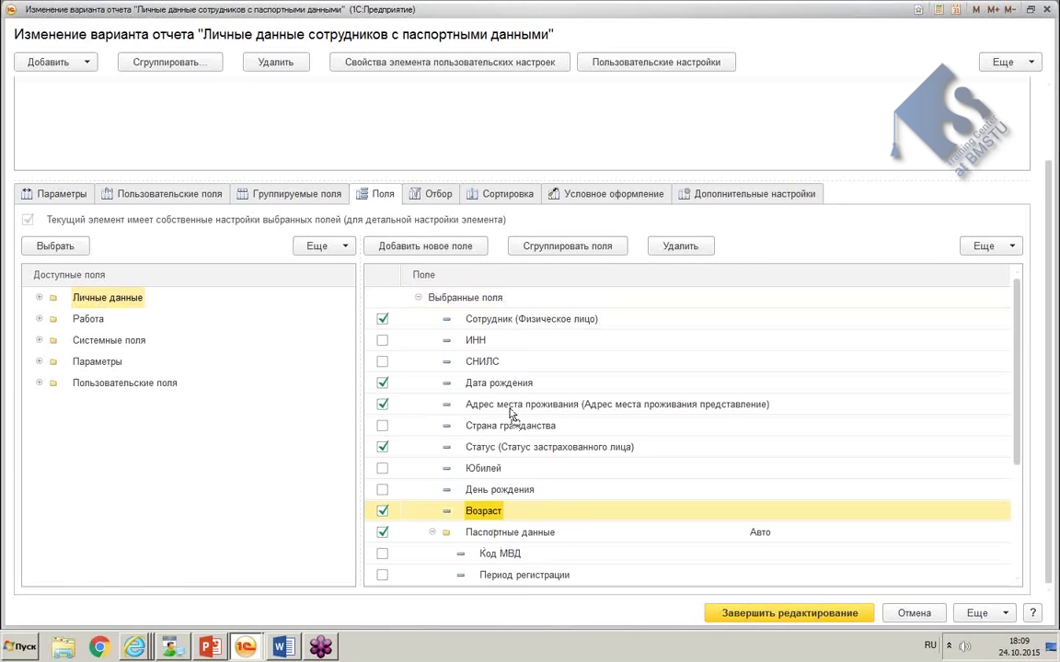
{"action": "left_click_drag", "start_coordinate": [511, 414], "coordinate": [512, 415]}
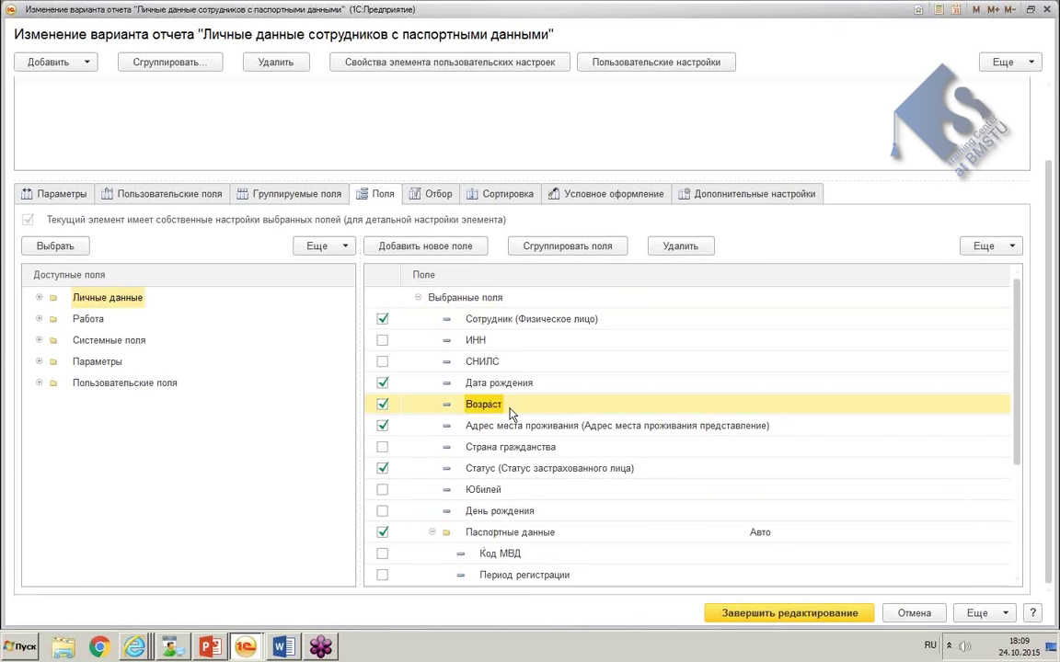
{"action": "left_click", "coordinate": [796, 615]}
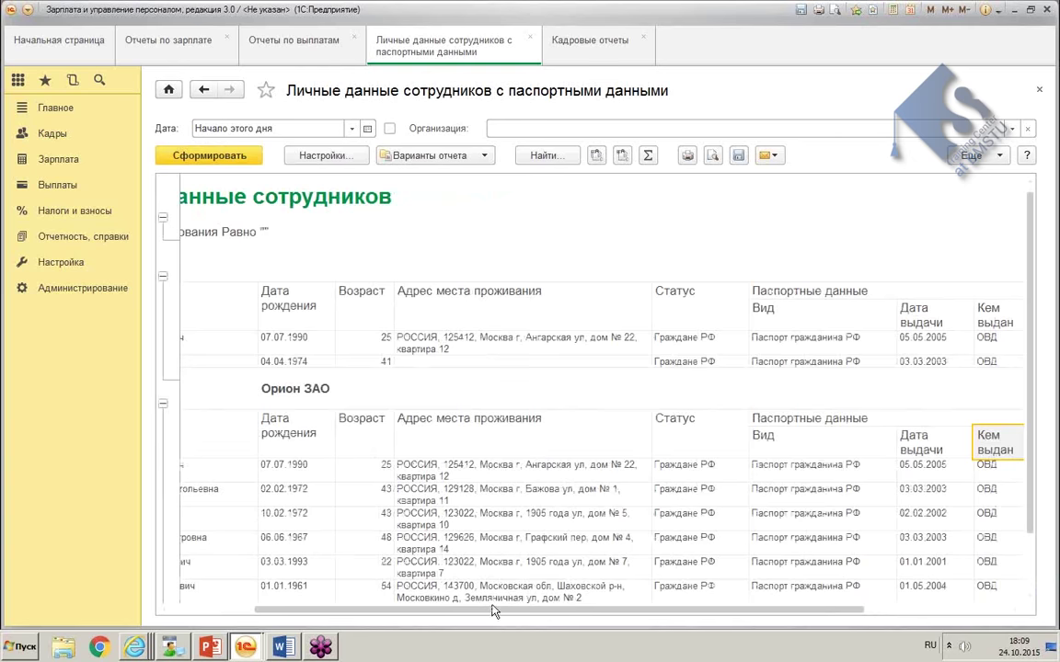
Step: Examine the Возраст column and the Паспортные данные columns for Орион ЗАО in the regenerated report
{"action": "left_click_drag", "start_coordinate": [497, 609], "coordinate": [410, 607]}
{"action": "left_click_drag", "start_coordinate": [397, 425], "coordinate": [856, 621]}
{"action": "scroll", "coordinate": [695, 488], "scroll_direction": "up", "scroll_amount": 4}
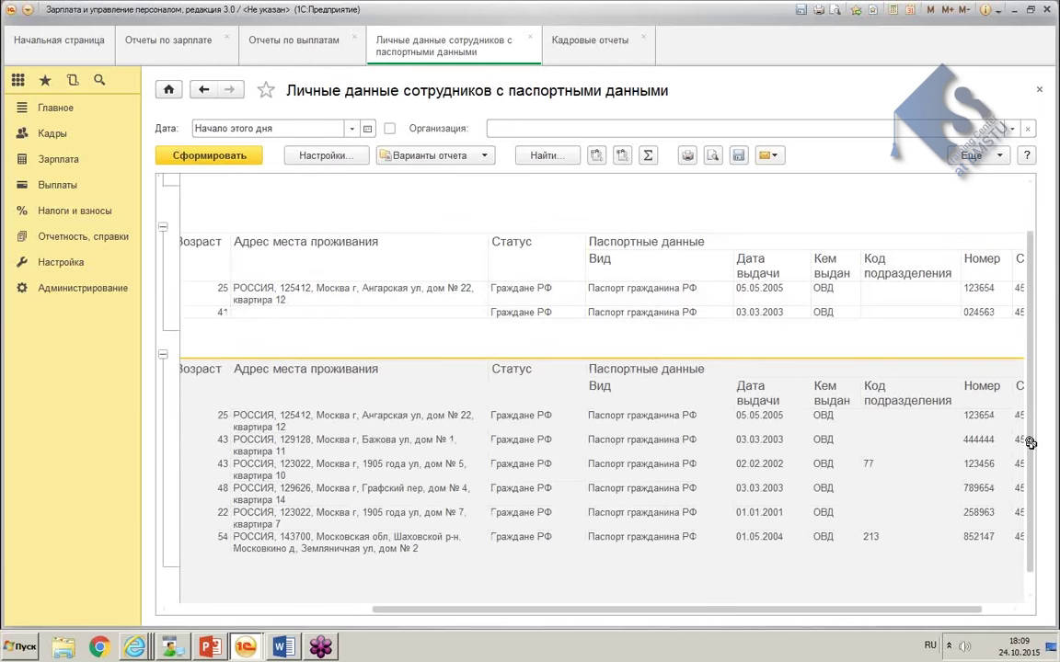
{"action": "left_click_drag", "start_coordinate": [596, 373], "coordinate": [862, 540]}
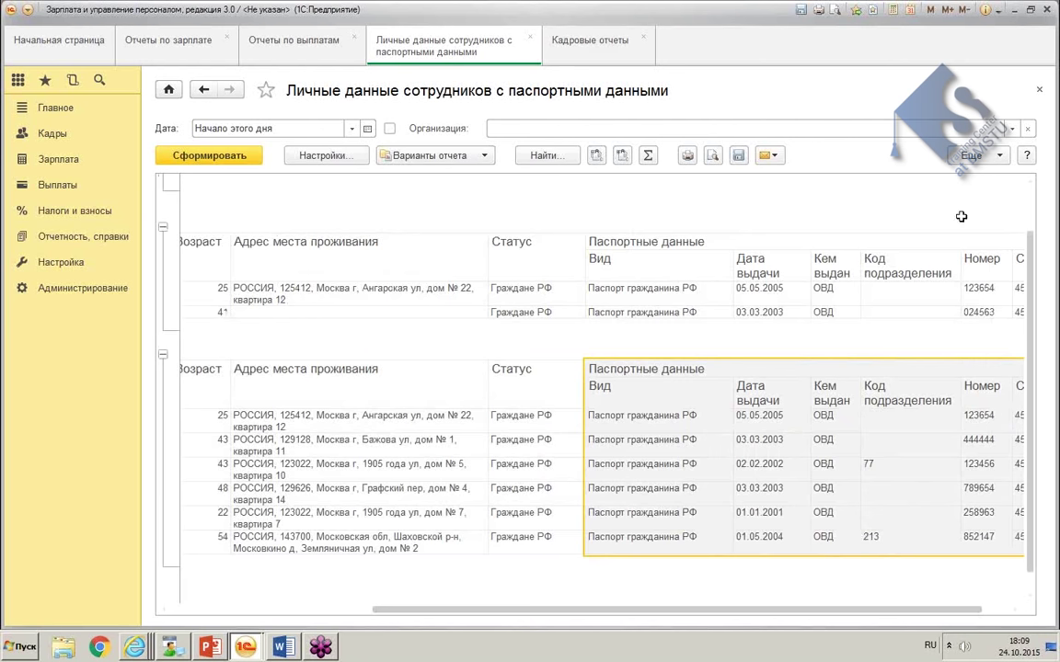
Step: Reopen the report variant for editing and display its selected fields
{"action": "left_click", "coordinate": [973, 155]}
{"action": "mouse_move", "coordinate": [834, 290]}
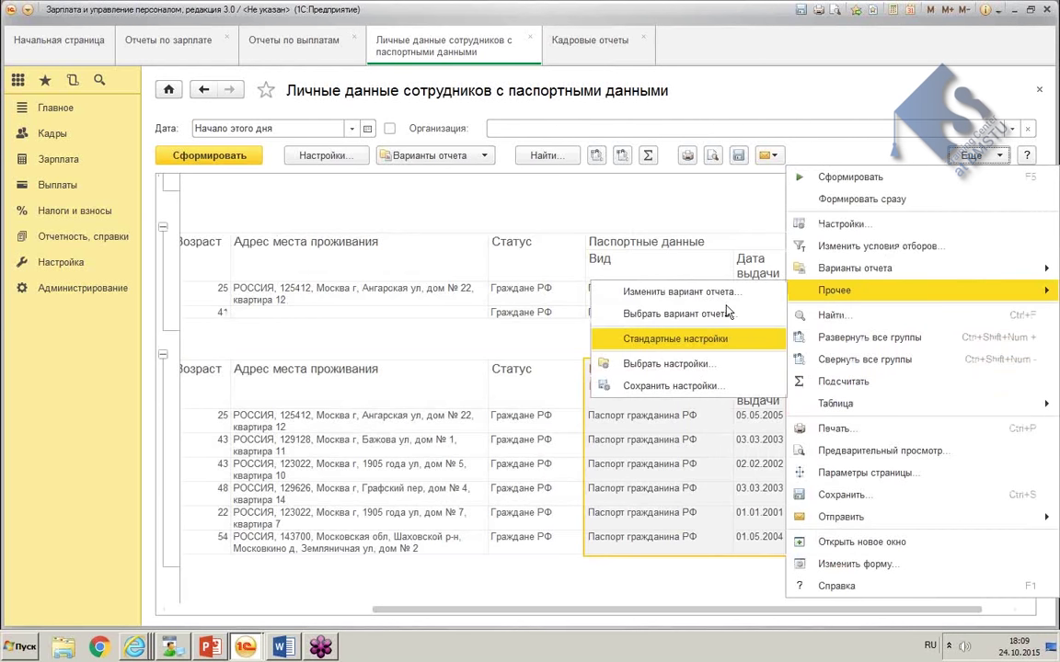
{"action": "left_click", "coordinate": [750, 292]}
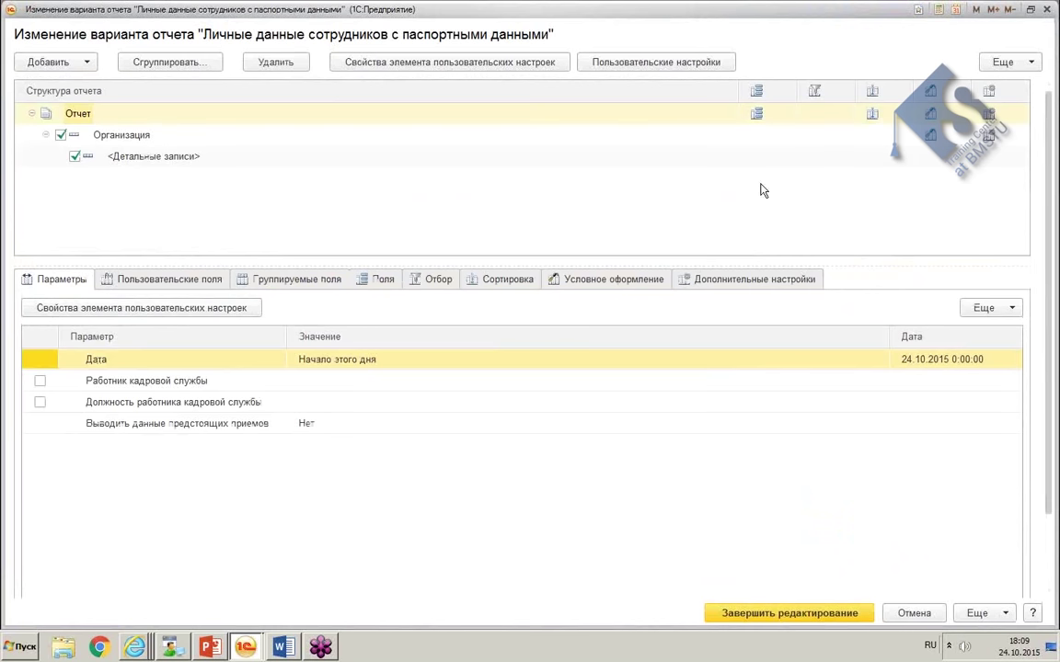
{"action": "left_click", "coordinate": [380, 280]}
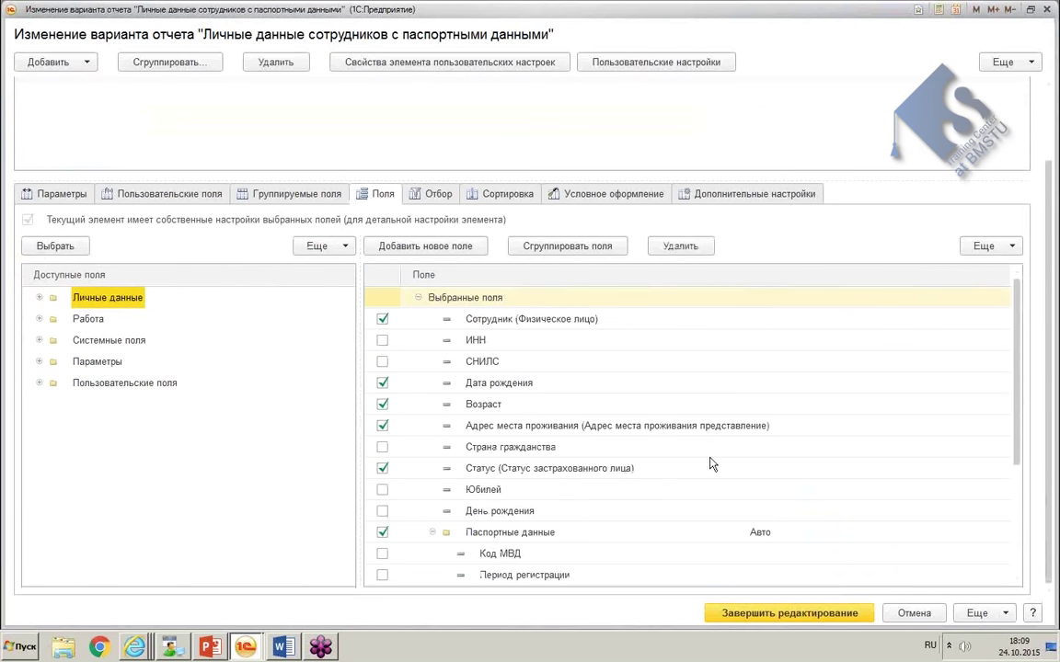
{"action": "left_click_drag", "start_coordinate": [501, 407], "coordinate": [512, 386]}
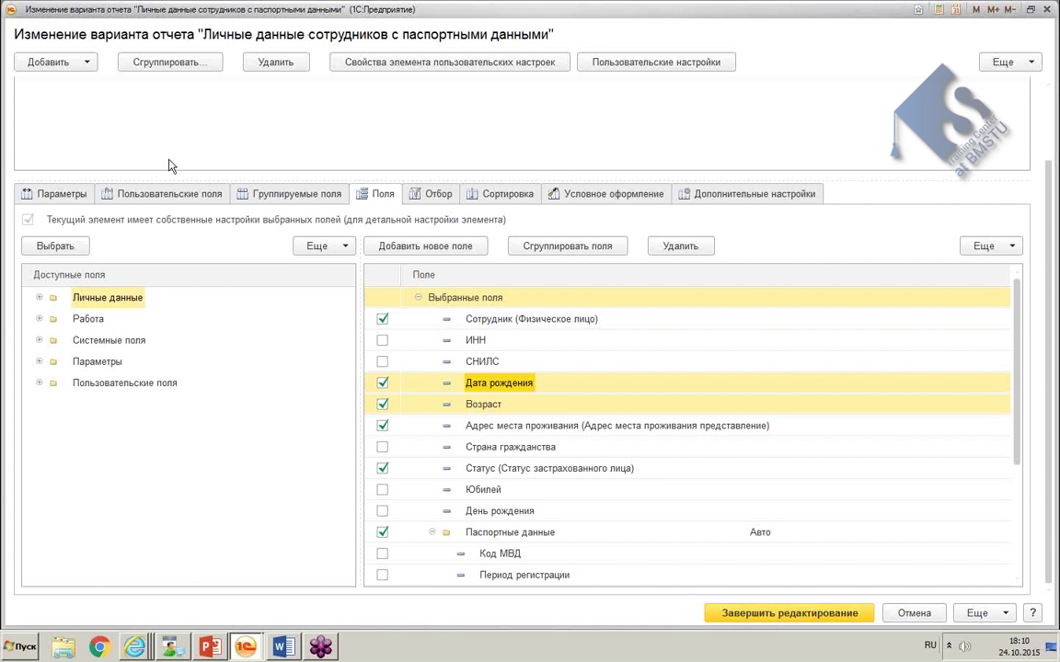
{"action": "left_click", "coordinate": [565, 249]}
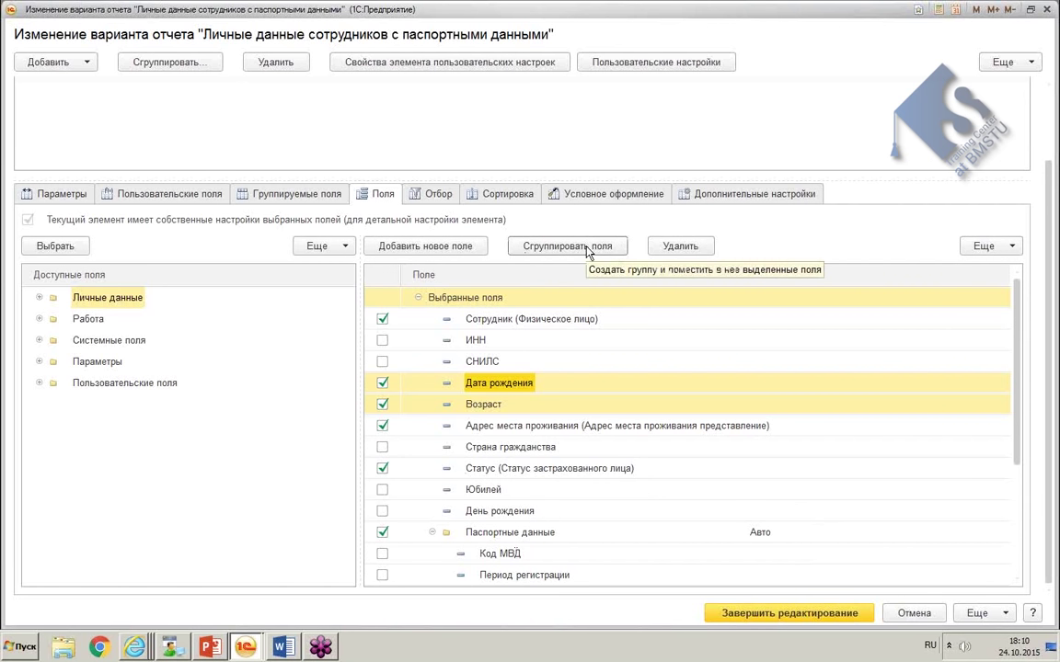
{"action": "left_click", "coordinate": [587, 250]}
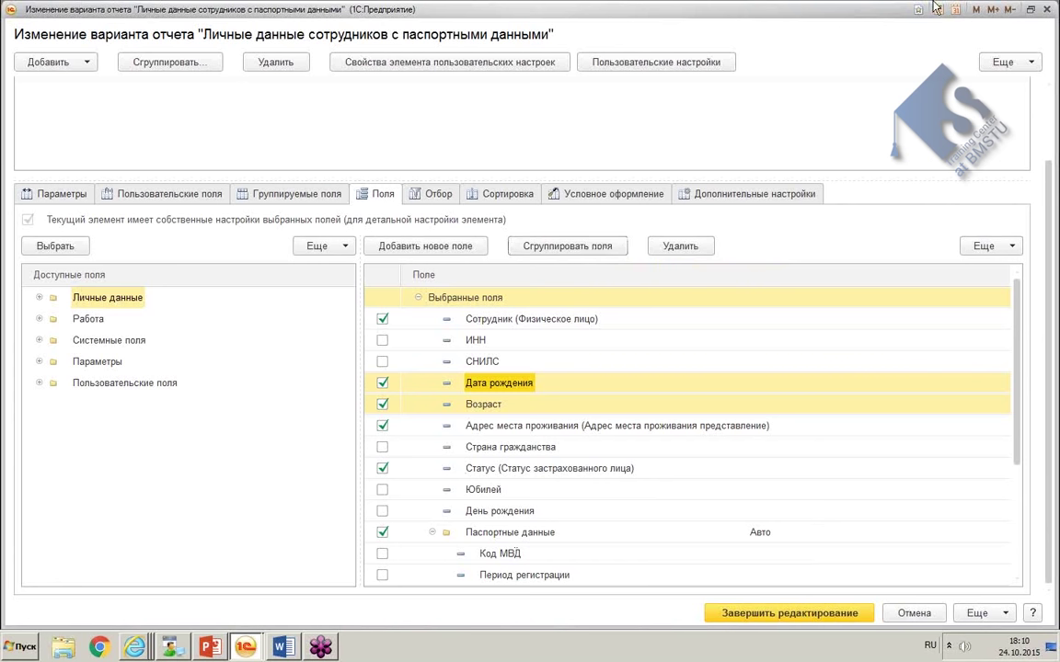
{"action": "right_click", "coordinate": [533, 381]}
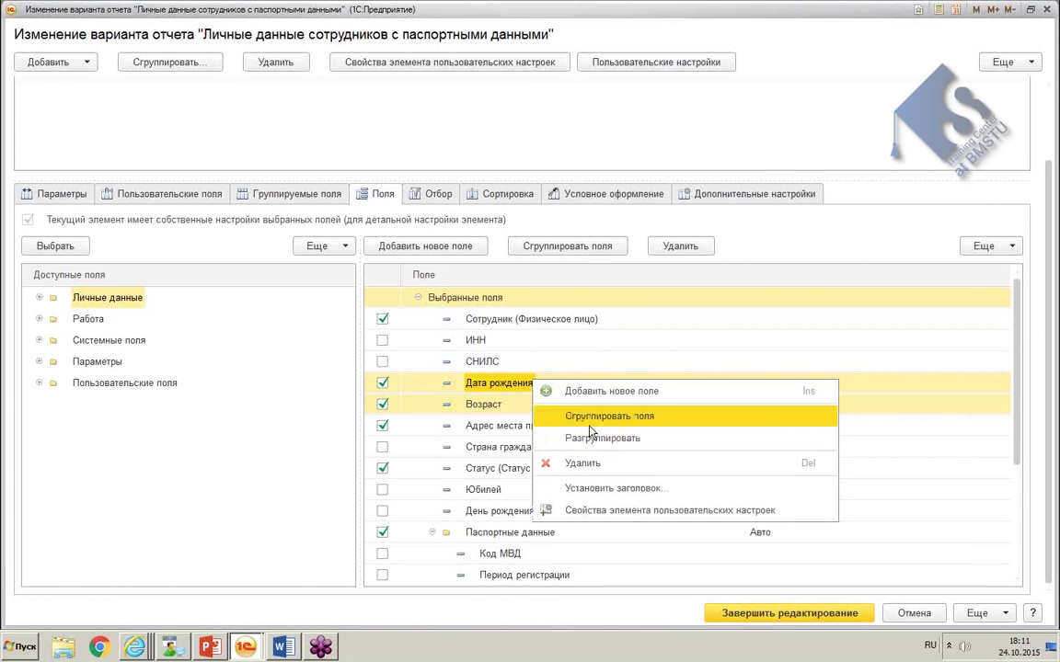
{"action": "key", "text": "Escape"}
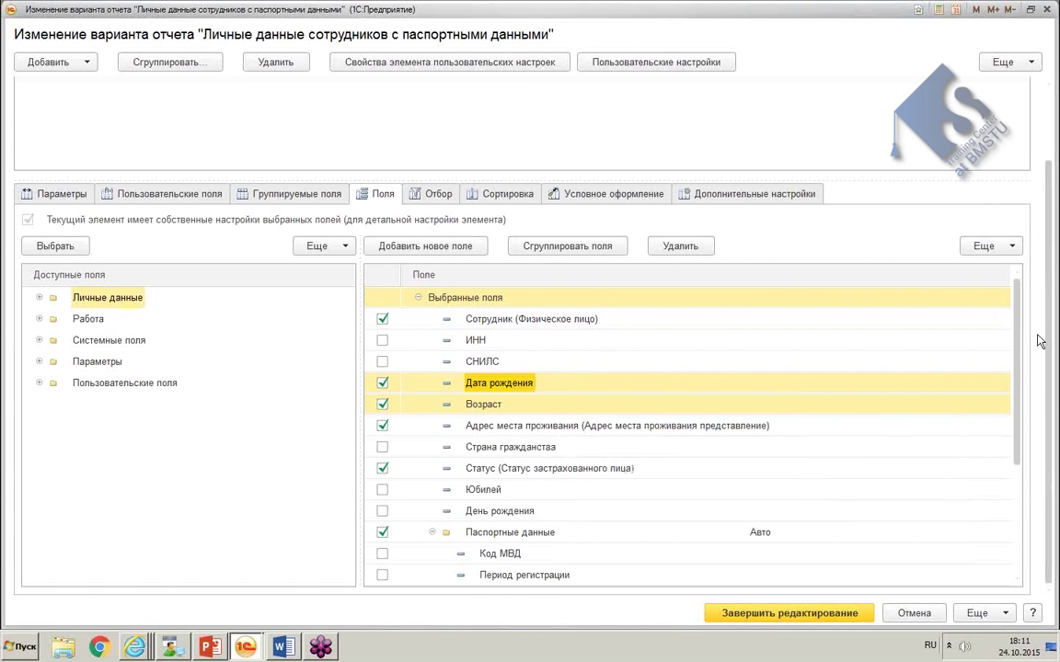
{"action": "scroll", "coordinate": [1021, 387], "scroll_direction": "down", "scroll_amount": 3}
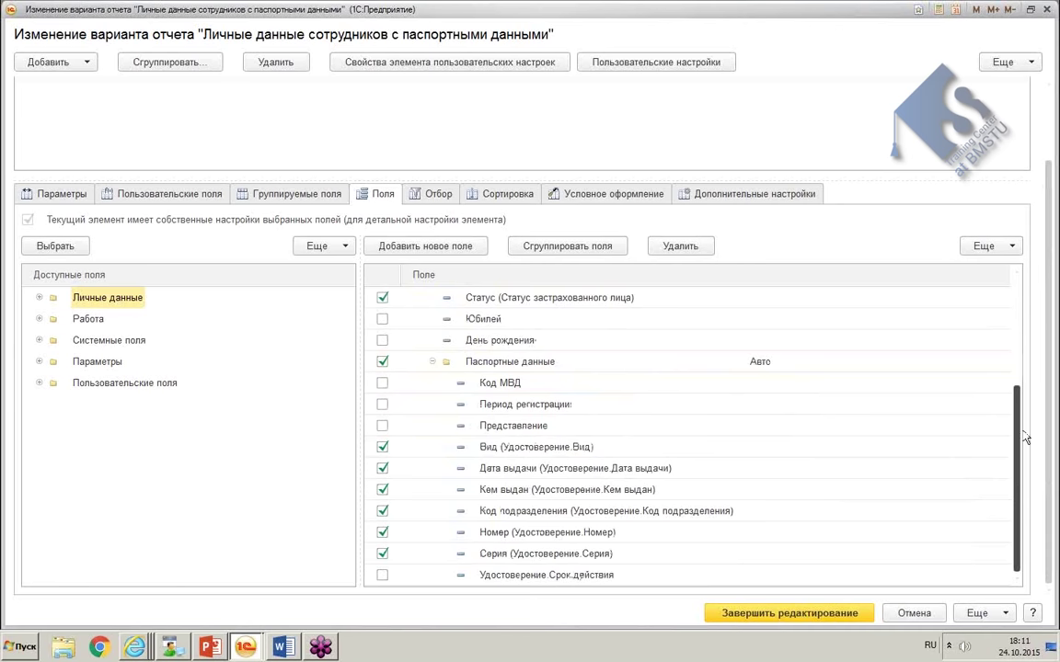
{"action": "left_click_drag", "start_coordinate": [1025, 438], "coordinate": [1034, 328]}
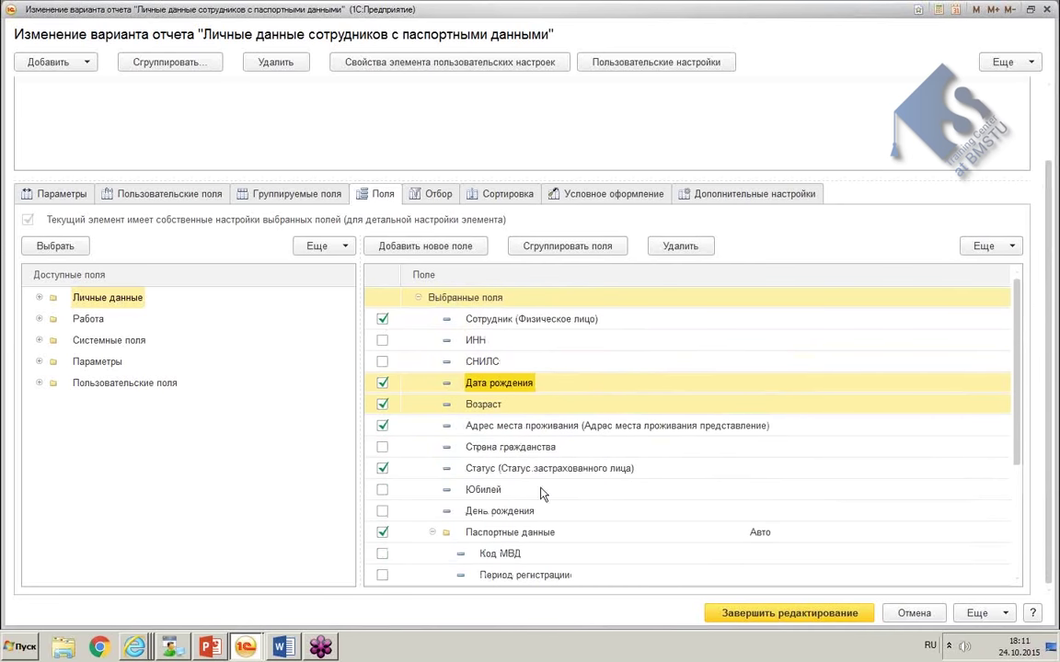
Step: Select the fields Дата рождения and Возраст together and combine them into a new field group
{"action": "left_click", "coordinate": [684, 477]}
{"action": "left_click", "coordinate": [506, 406]}
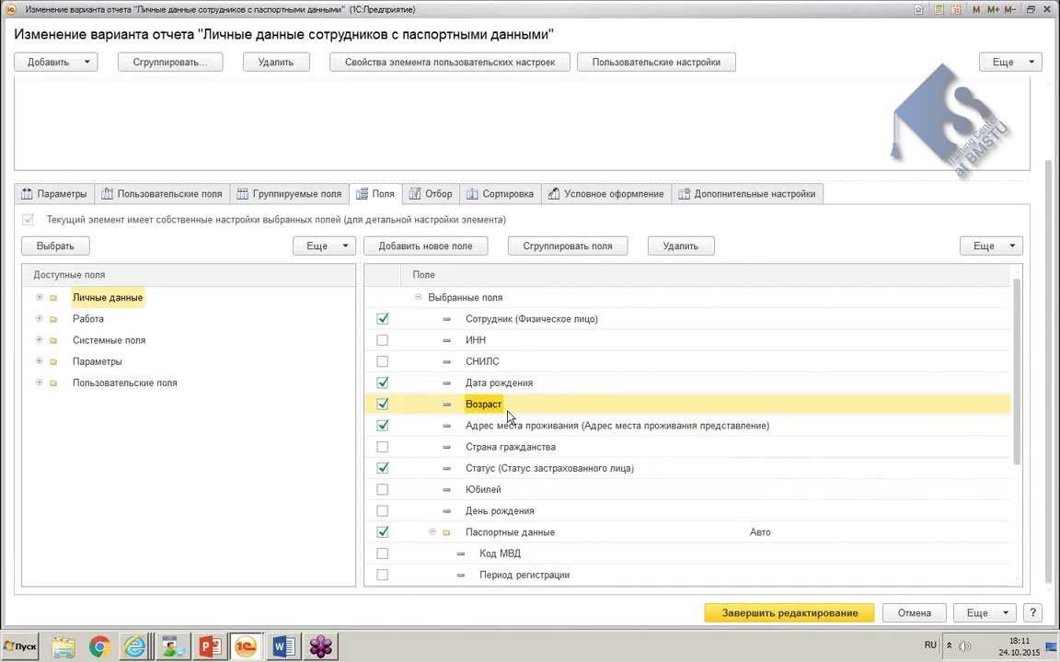
{"action": "left_click", "coordinate": [387, 381]}
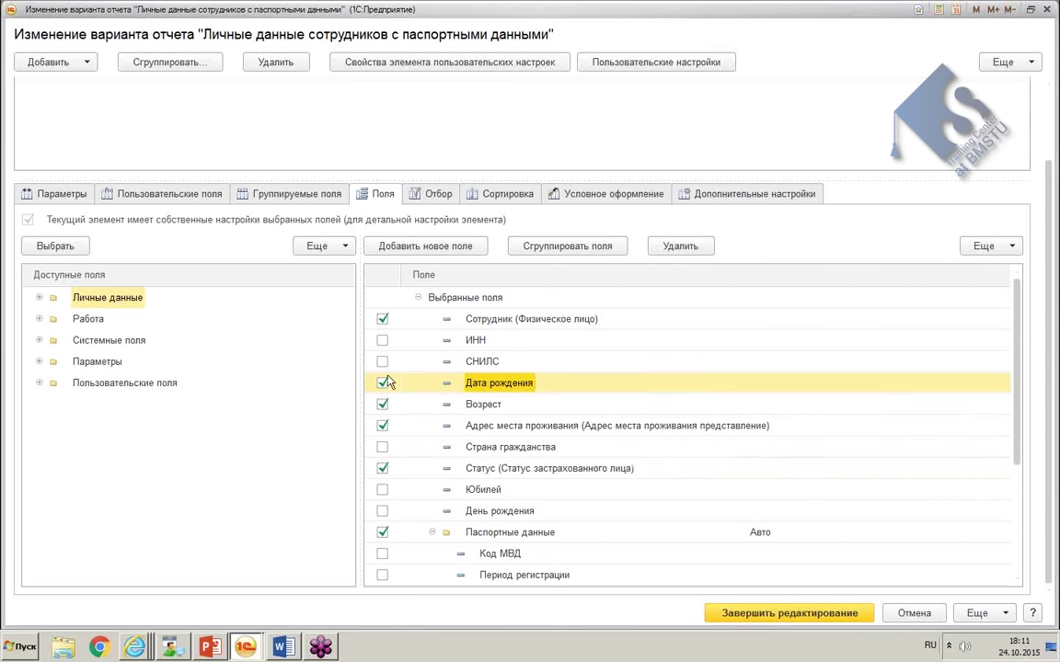
{"action": "left_click", "coordinate": [514, 406], "text": "ctrl"}
{"action": "right_click", "coordinate": [544, 386]}
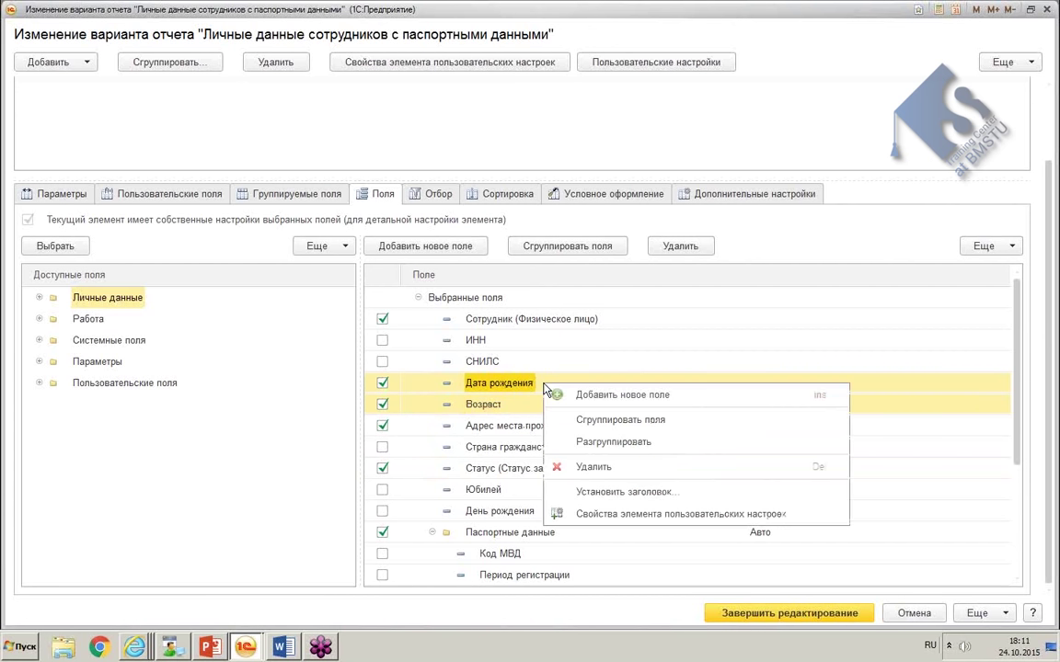
{"action": "left_click", "coordinate": [570, 420]}
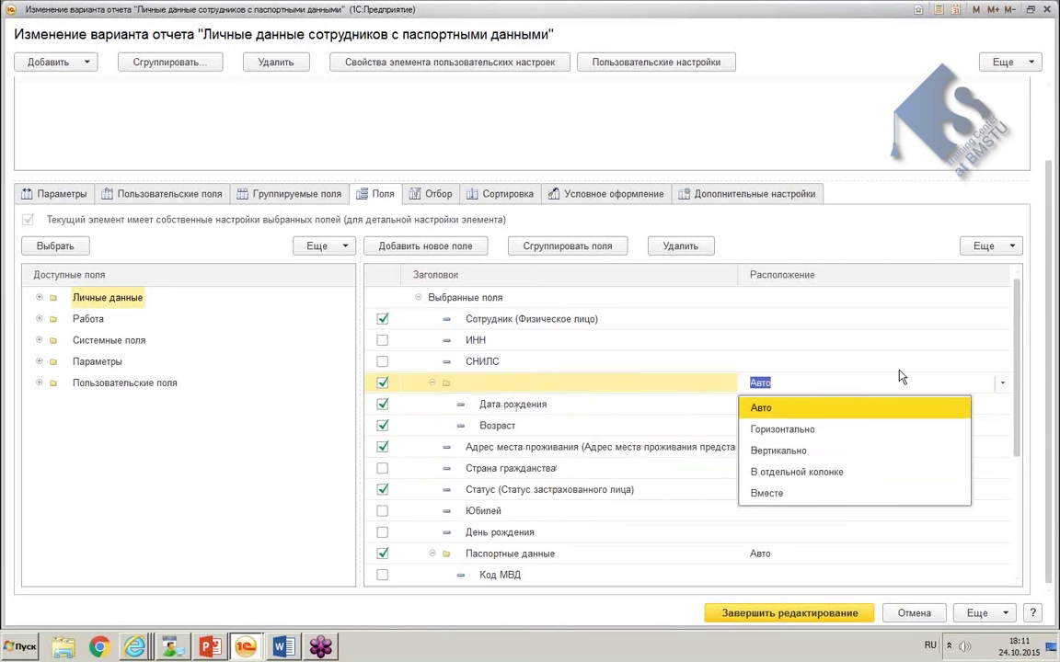
Step: Set the new field group's title to "Информация о возрасте", then finish editing and regenerate the report
{"action": "left_click", "coordinate": [594, 388]}
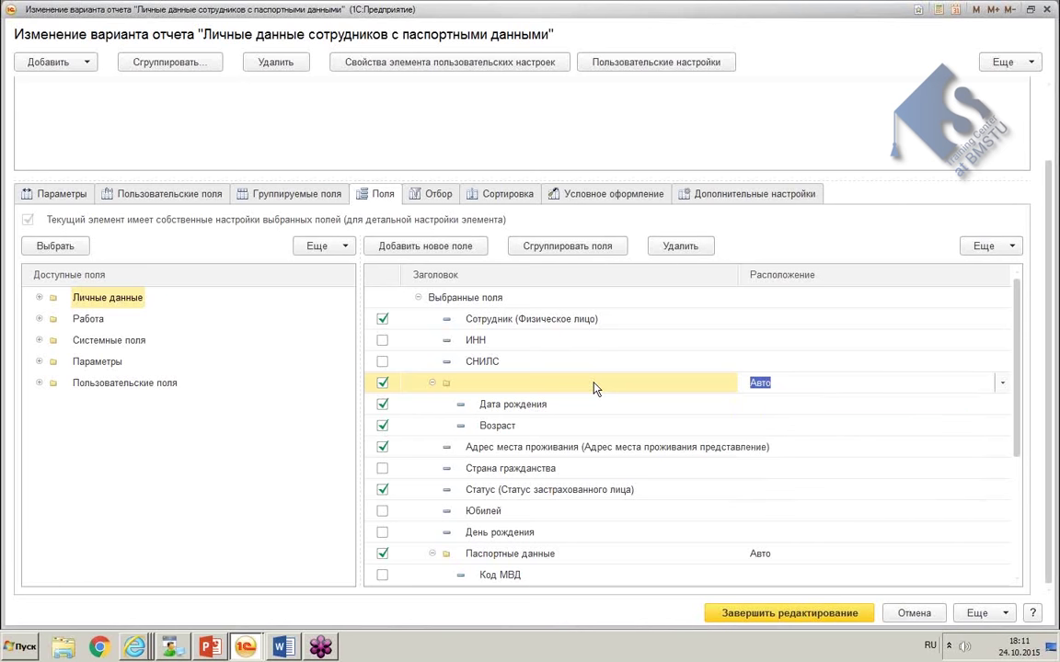
{"action": "left_click", "coordinate": [533, 384]}
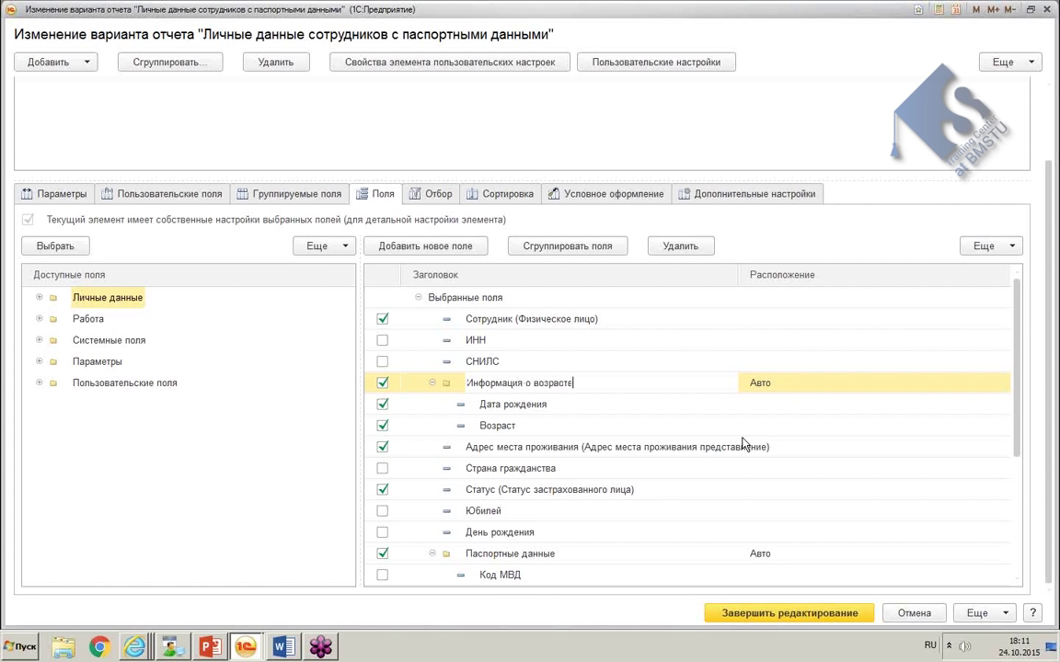
{"action": "key", "text": "Left"}
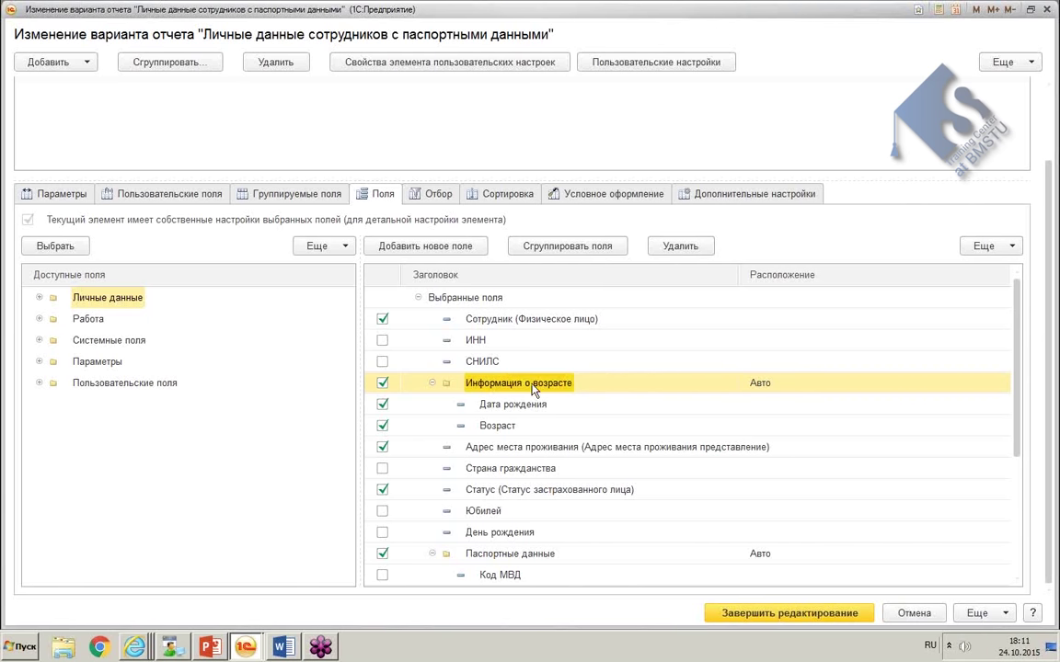
{"action": "left_click", "coordinate": [770, 613]}
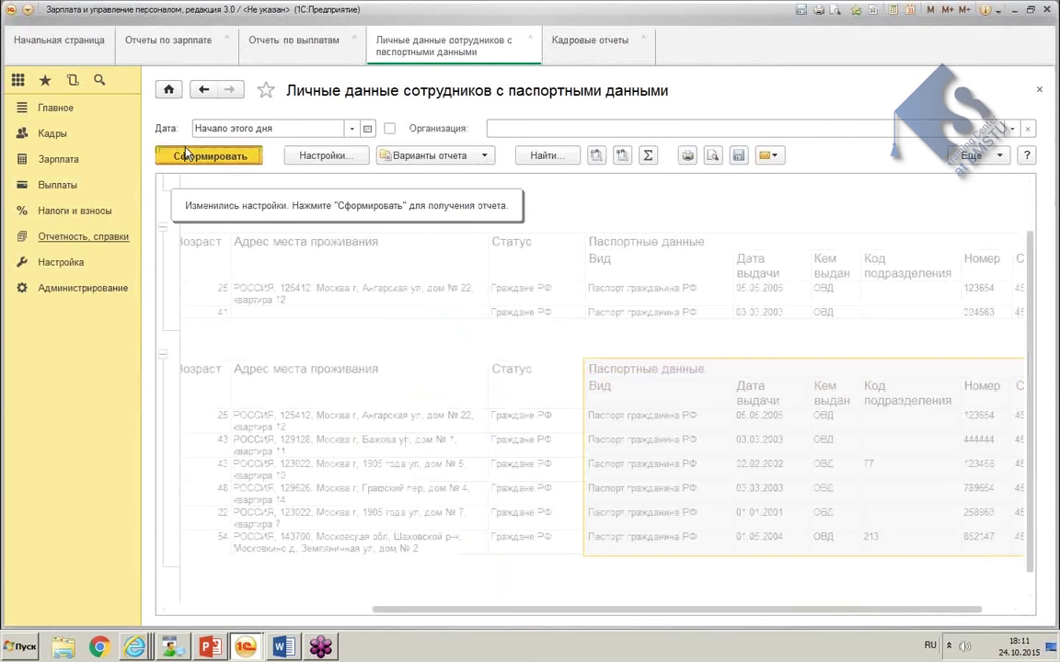
{"action": "key", "text": "Return"}
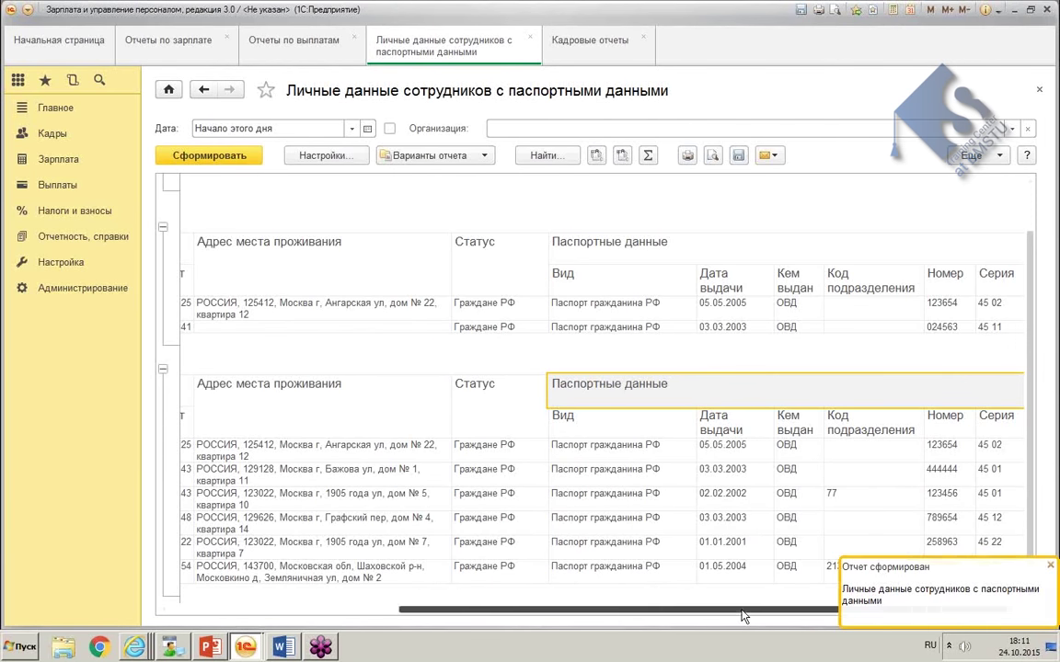
Step: Examine the Информация о возрасте heading and its Дата рождения and Возраст columns in the regenerated report
{"action": "left_click_drag", "start_coordinate": [810, 611], "coordinate": [408, 611]}
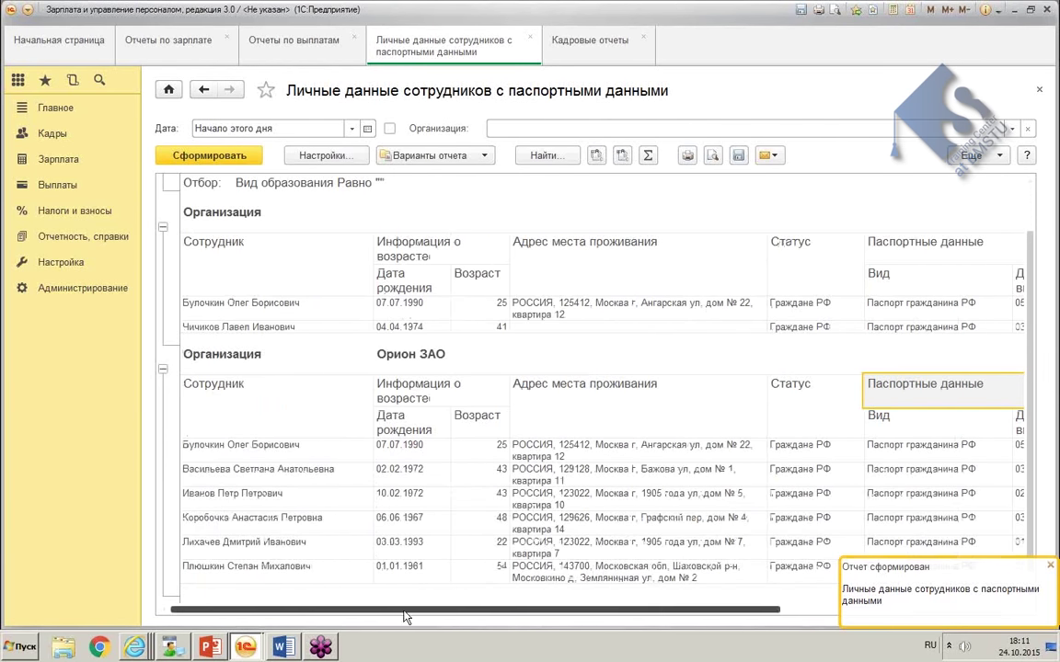
{"action": "left_click", "coordinate": [1055, 568]}
{"action": "left_click", "coordinate": [406, 388]}
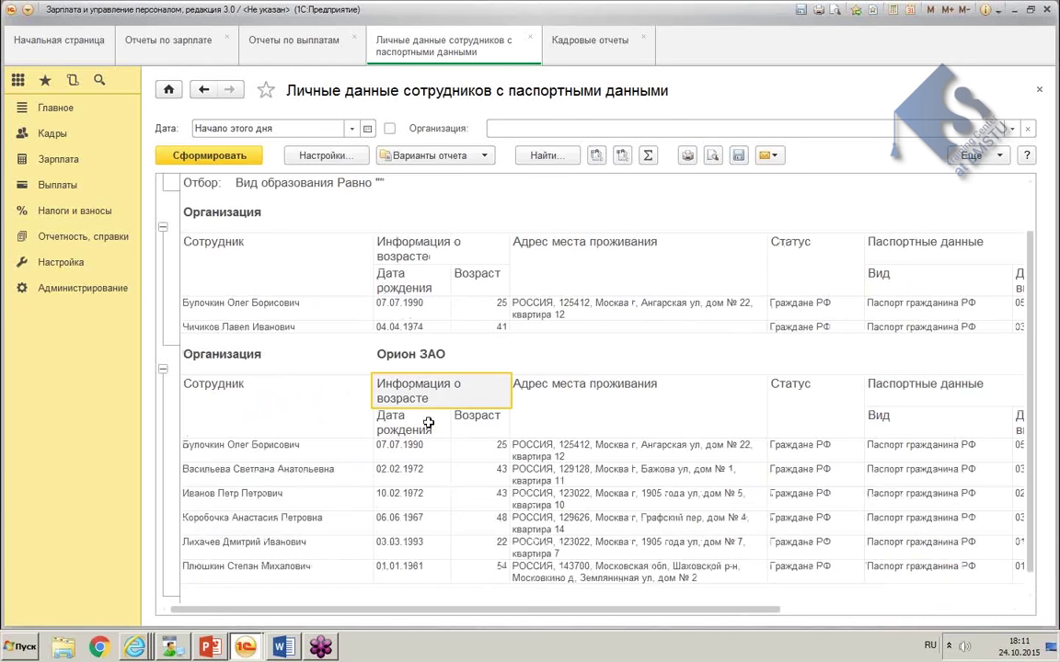
{"action": "left_click", "coordinate": [428, 423]}
{"action": "left_click", "coordinate": [473, 428]}
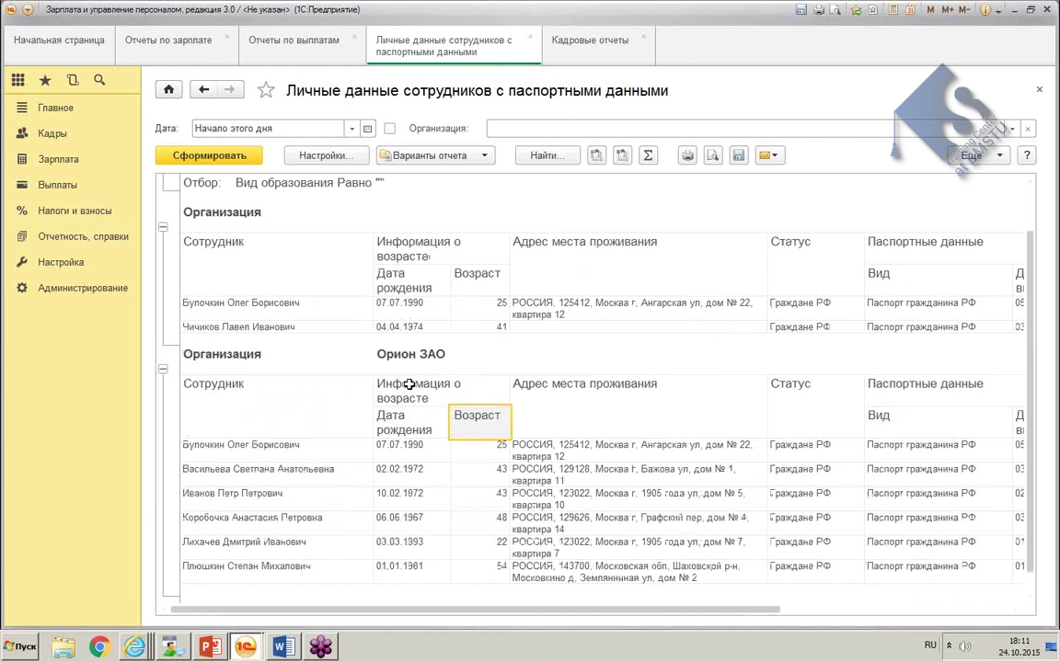
Step: Reopen the report variant, view the placement options of the group Информация о возрасте, and finish editing without changing them
{"action": "left_click", "coordinate": [996, 156]}
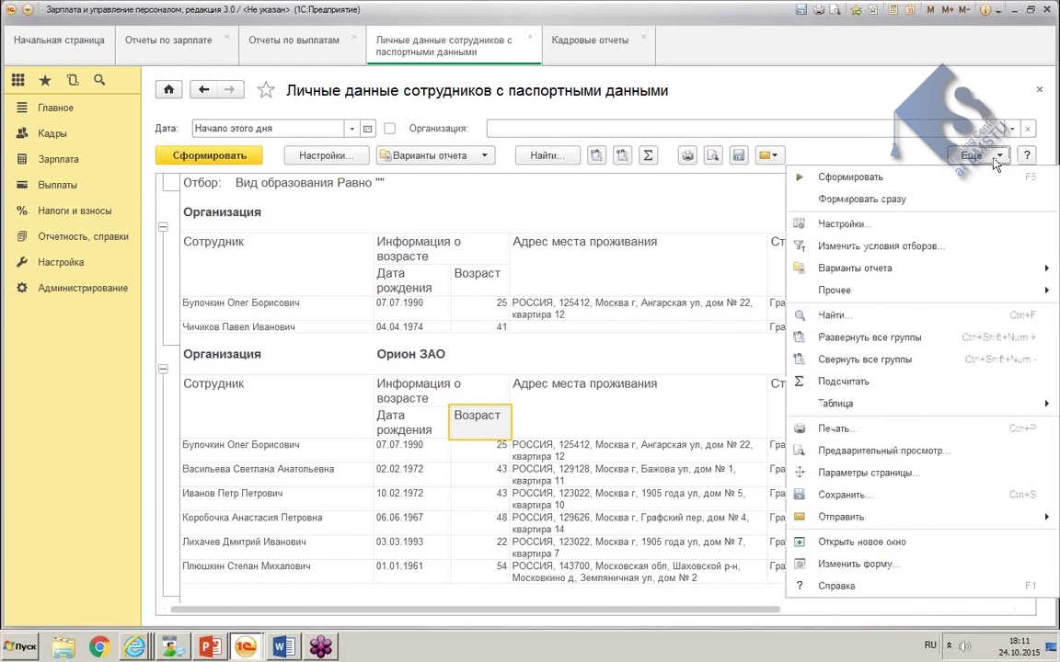
{"action": "mouse_move", "coordinate": [855, 292]}
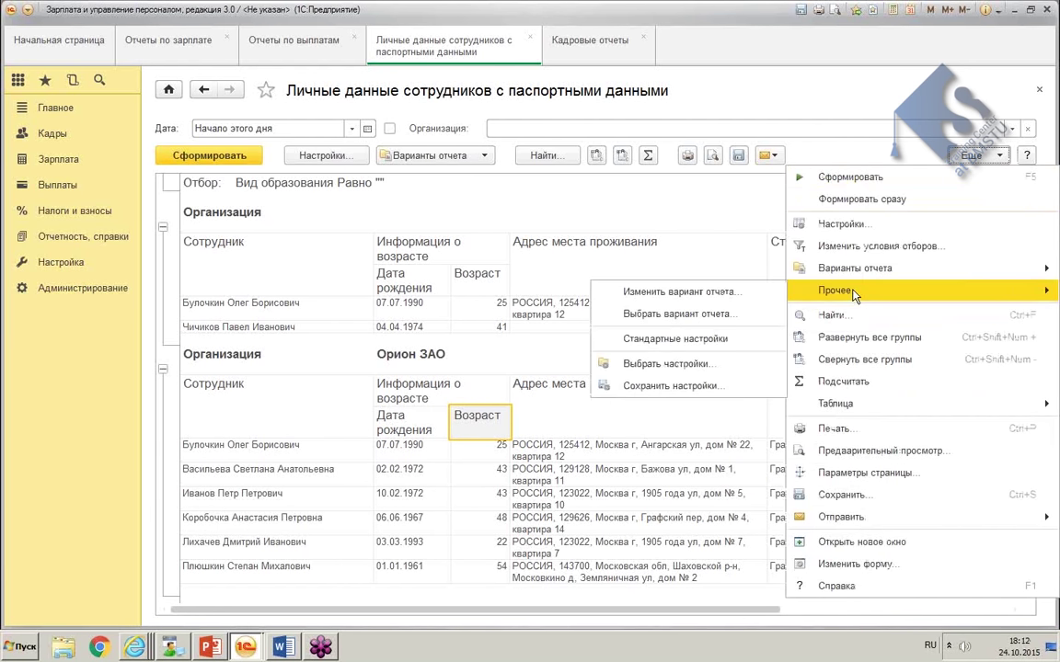
{"action": "left_click", "coordinate": [733, 294]}
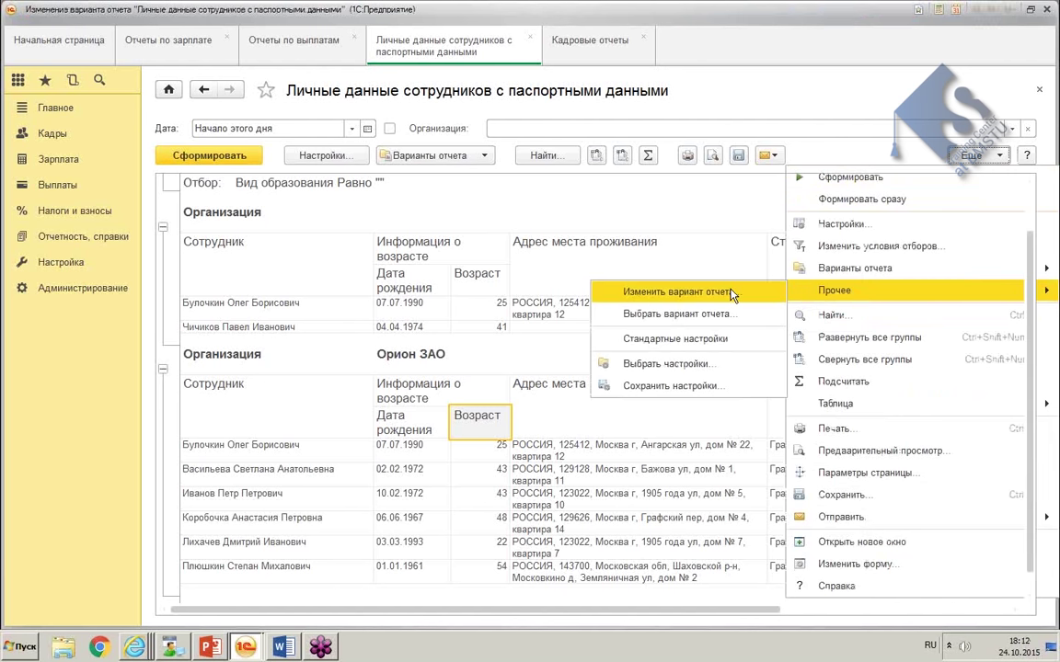
{"action": "left_click", "coordinate": [382, 279]}
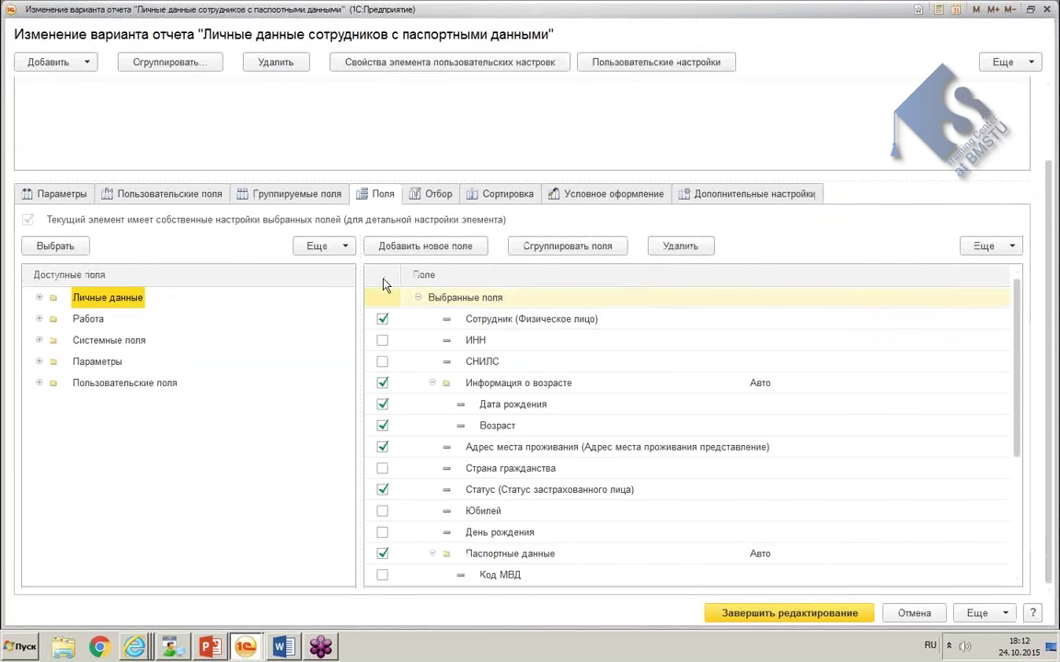
{"action": "double_click", "coordinate": [804, 384]}
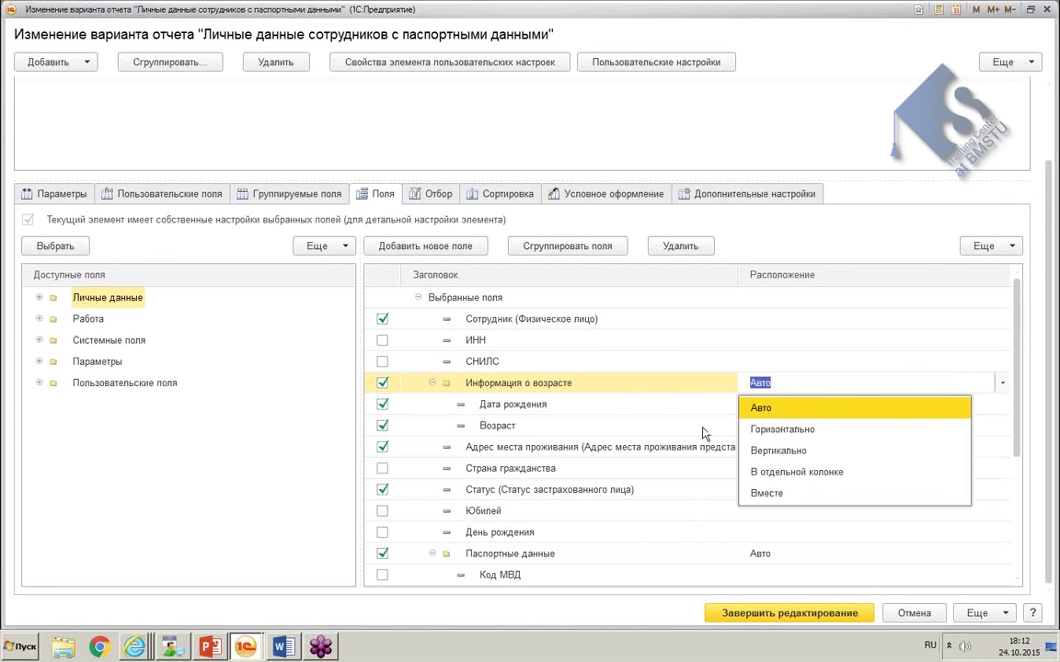
{"action": "left_click", "coordinate": [666, 383]}
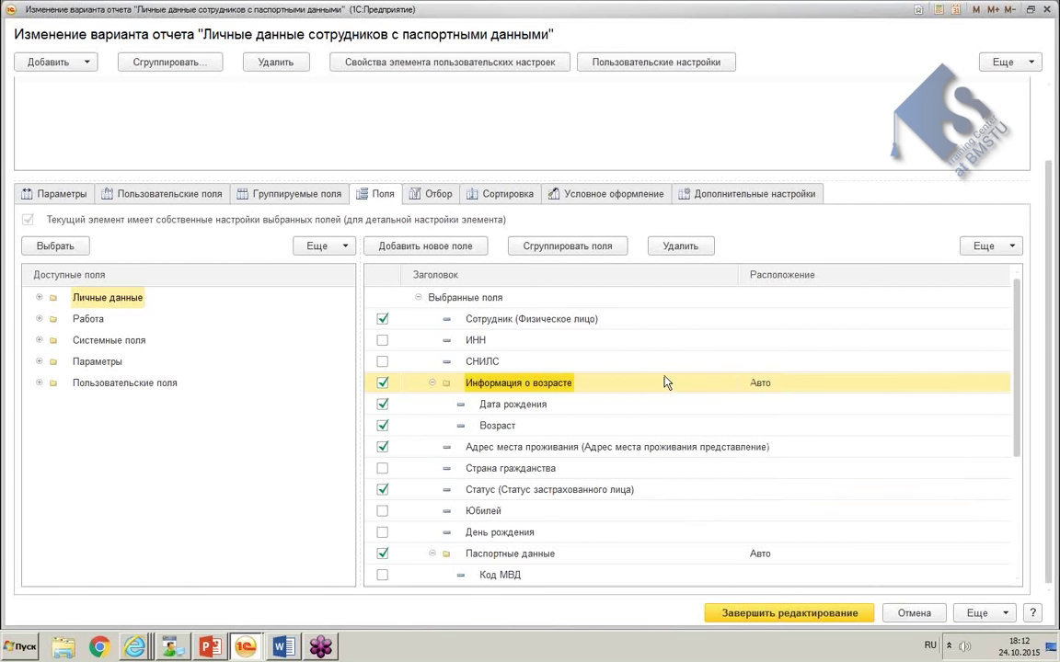
{"action": "right_click", "coordinate": [666, 382]}
{"action": "left_click", "coordinate": [800, 613]}
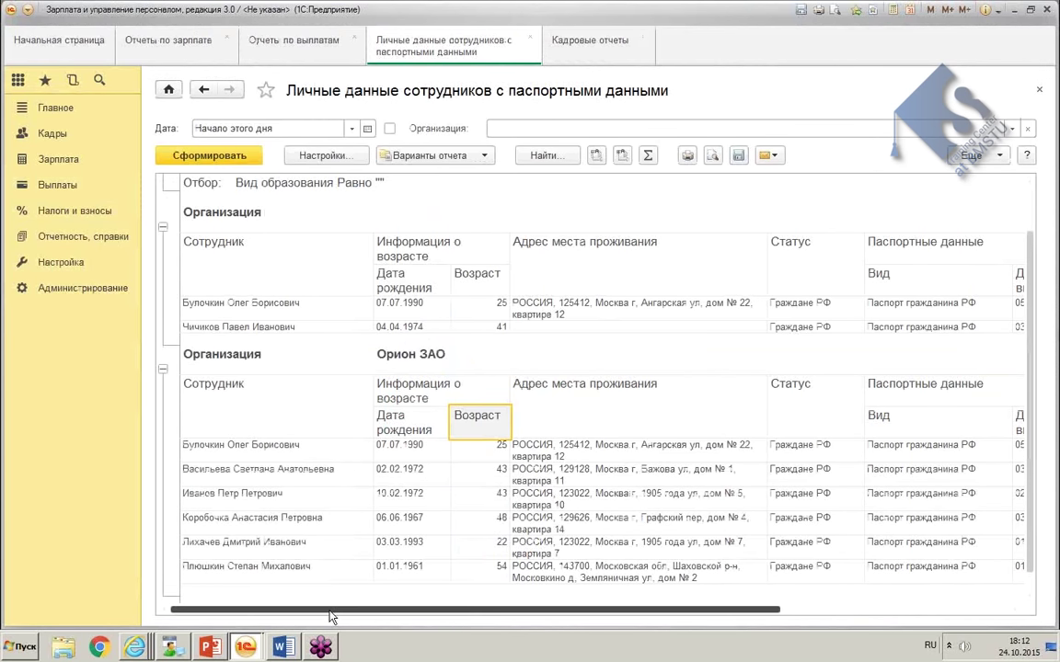
Step: Review the report column headings Сотрудник, Информация о возрасте and Адрес места проживания
{"action": "left_click", "coordinate": [267, 412]}
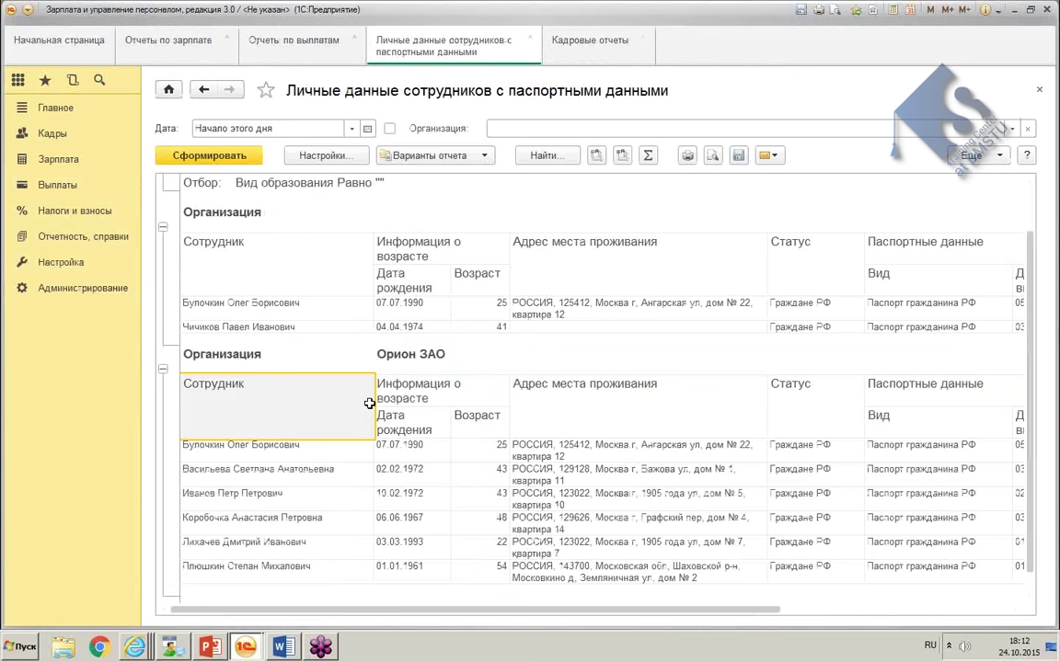
{"action": "left_click", "coordinate": [415, 397]}
{"action": "left_click", "coordinate": [607, 408]}
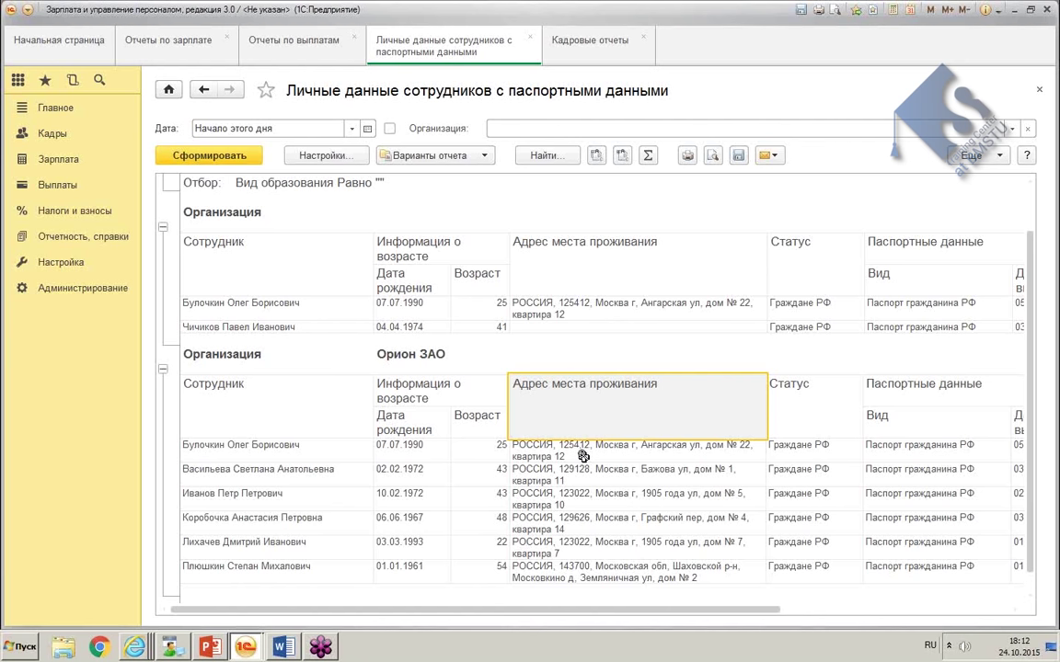
Step: Reopen the report variant for editing and set Макет оформления to Море in its additional settings
{"action": "left_click", "coordinate": [972, 154]}
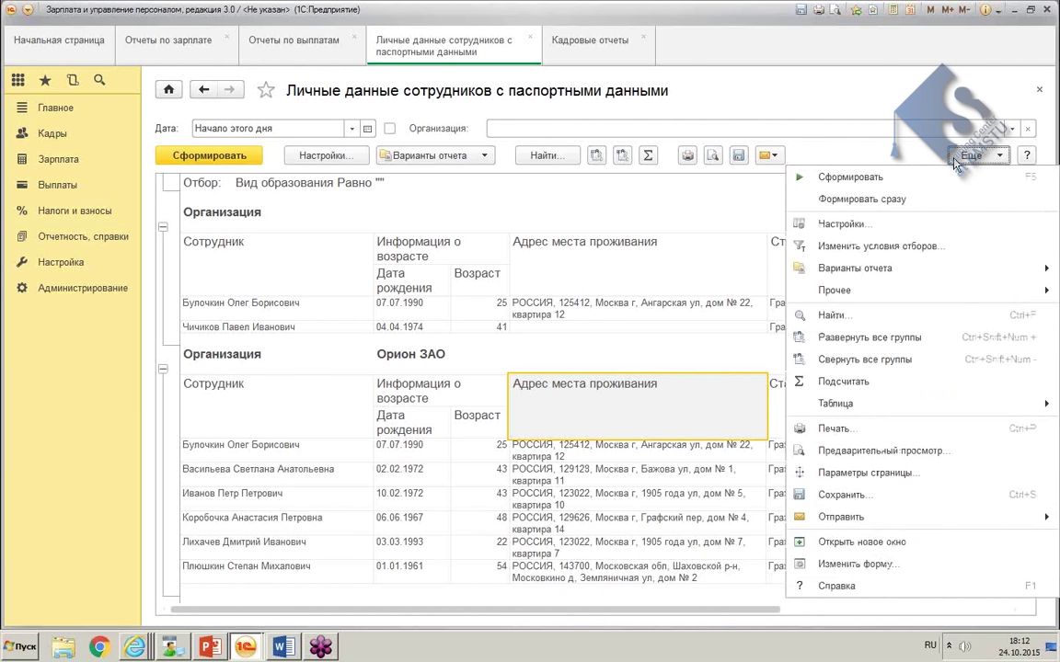
{"action": "mouse_move", "coordinate": [879, 293]}
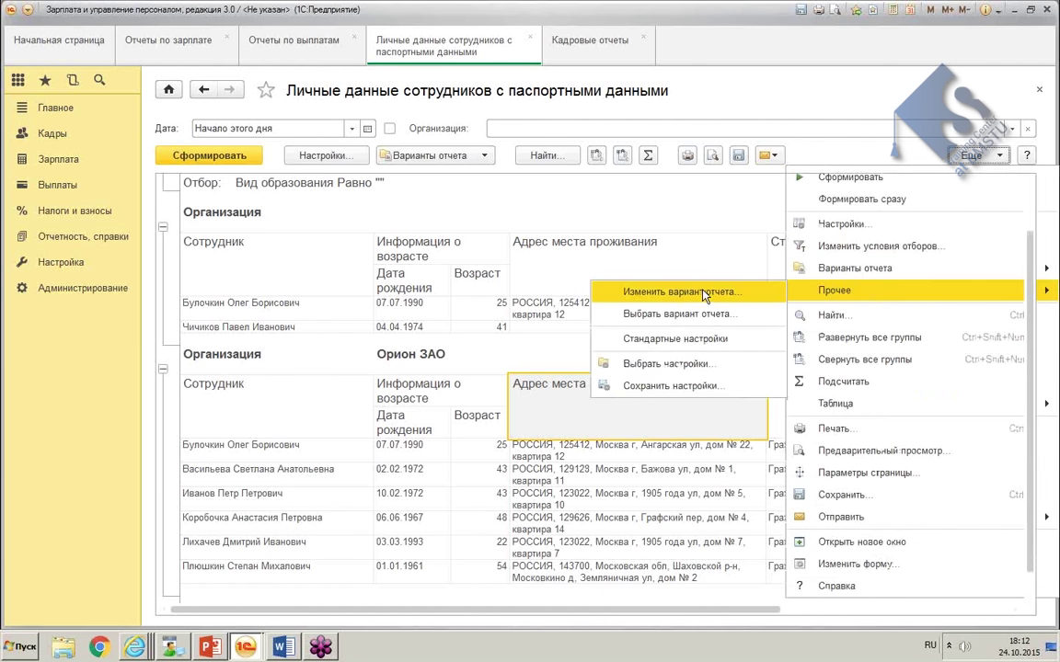
{"action": "left_click", "coordinate": [676, 292]}
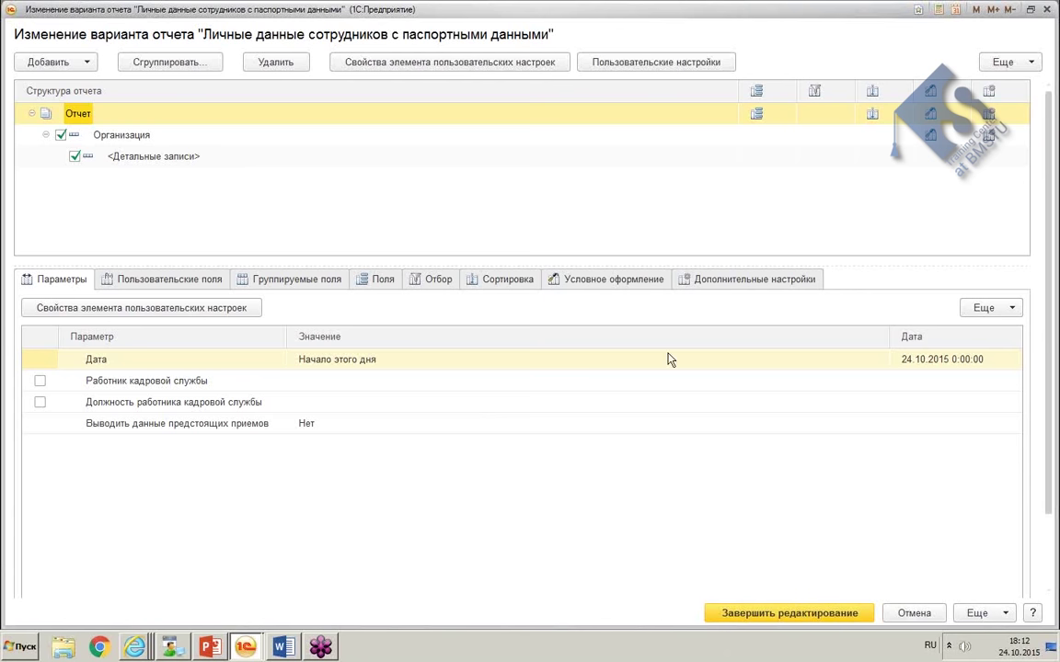
{"action": "left_click", "coordinate": [736, 279]}
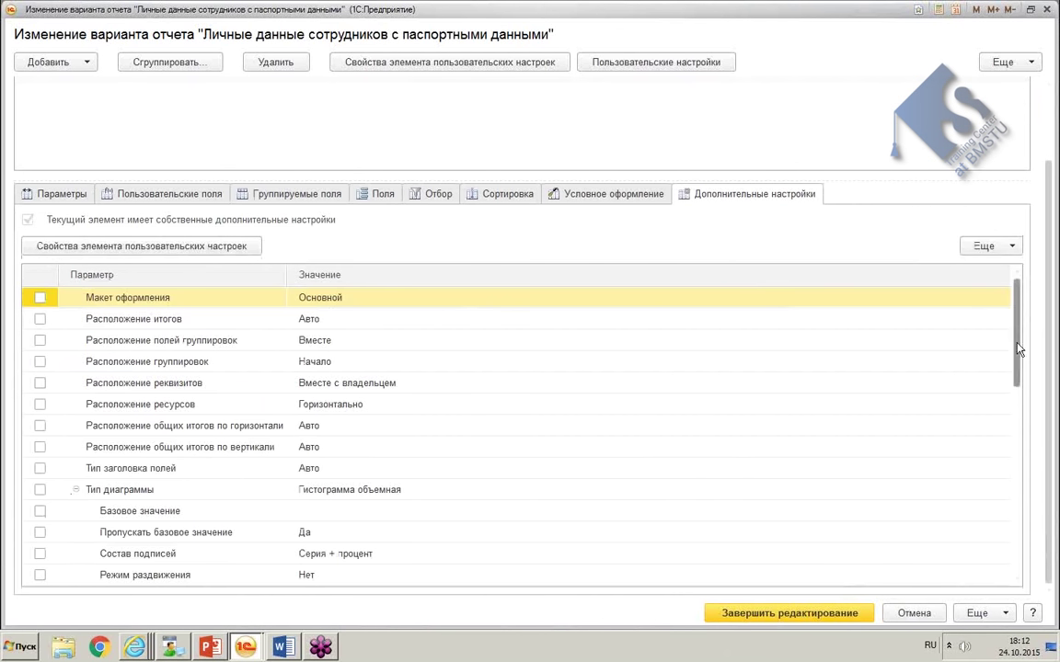
{"action": "left_click_drag", "start_coordinate": [1017, 340], "coordinate": [1031, 303]}
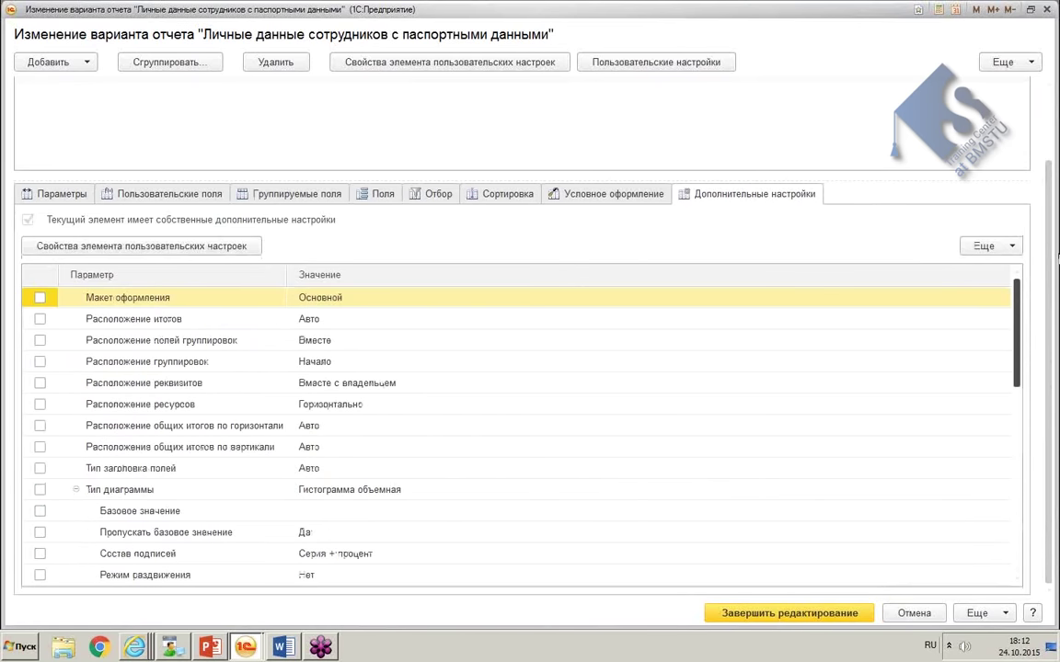
{"action": "left_click", "coordinate": [340, 297]}
{"action": "left_click", "coordinate": [1001, 298]}
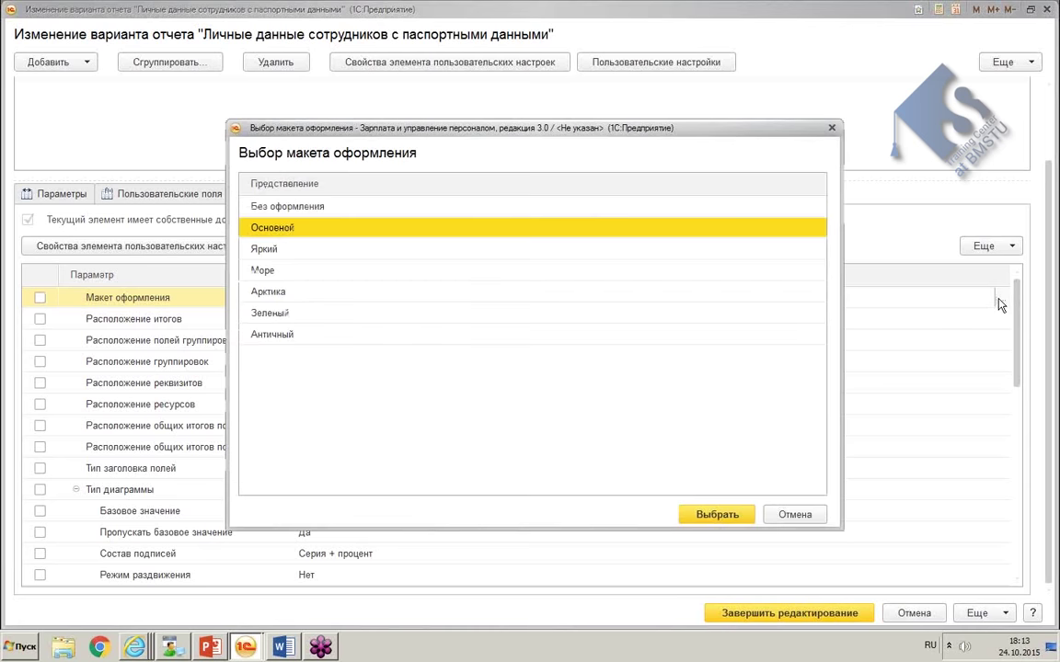
{"action": "left_click", "coordinate": [831, 126]}
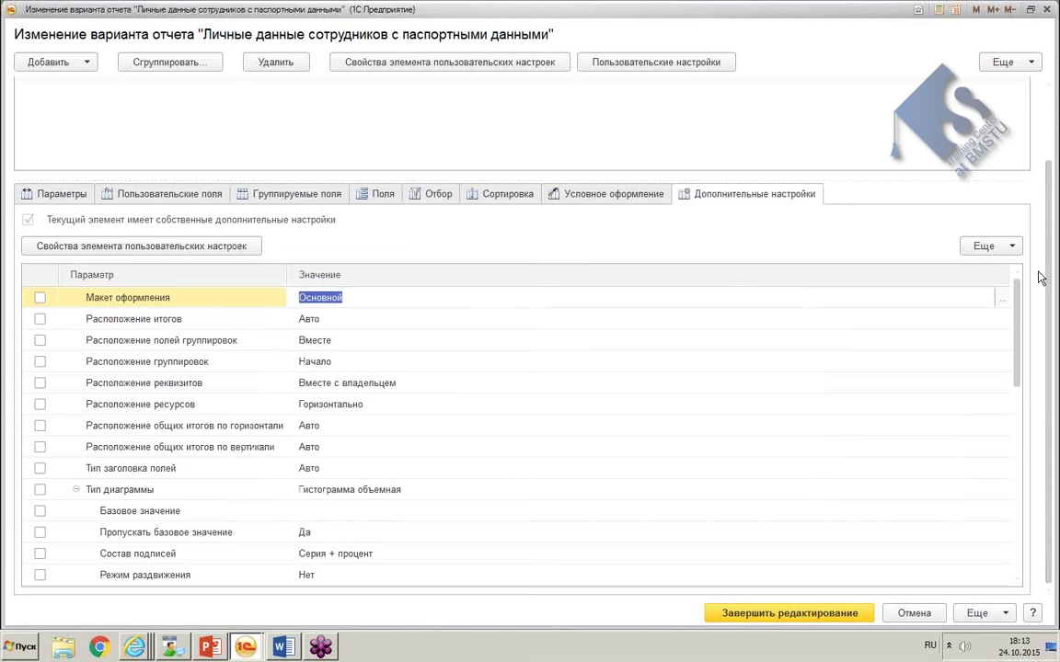
{"action": "left_click", "coordinate": [1002, 300]}
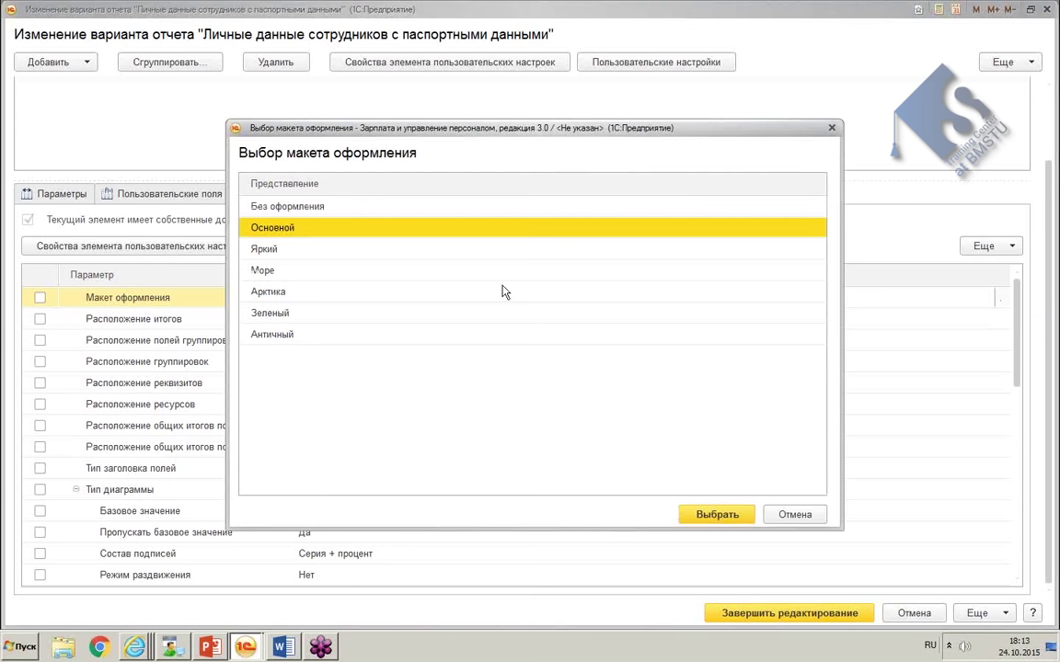
{"action": "double_click", "coordinate": [336, 272]}
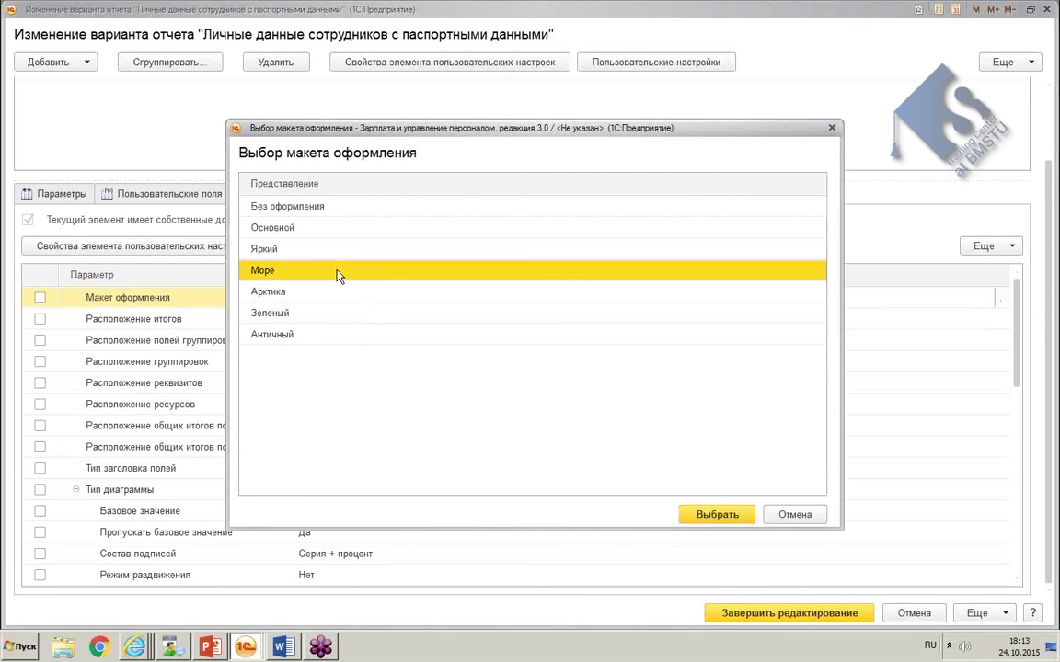
Step: Finish editing the variant, regenerate the report, and look over all its columns through Паспортные данные
{"action": "left_click", "coordinate": [782, 612]}
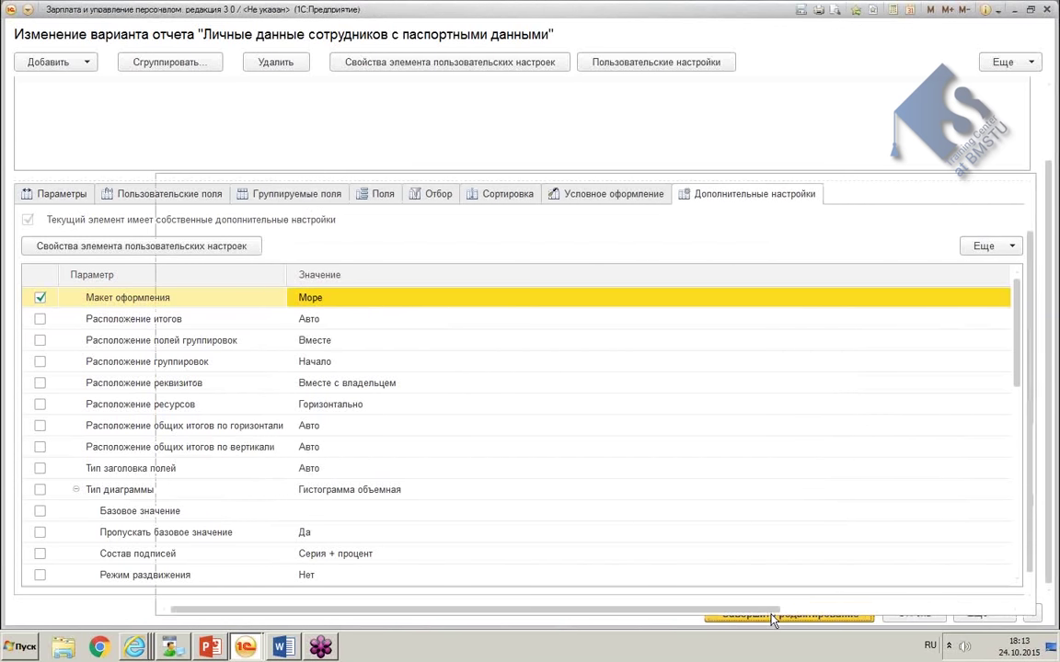
{"action": "left_click", "coordinate": [208, 154]}
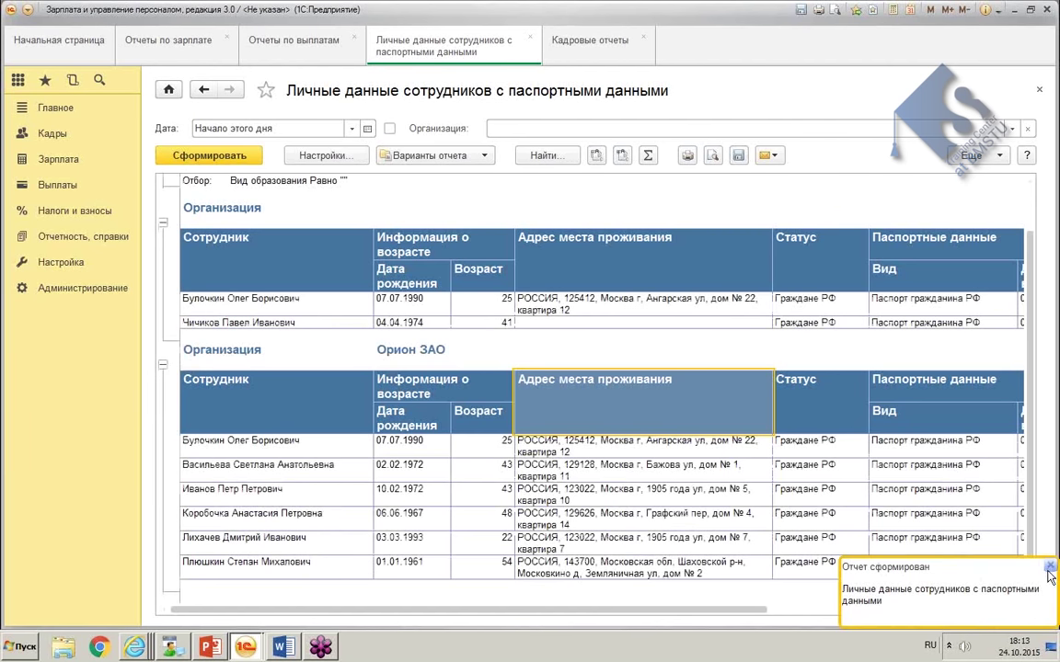
{"action": "scroll", "coordinate": [661, 554], "scroll_direction": "right", "scroll_amount": 5}
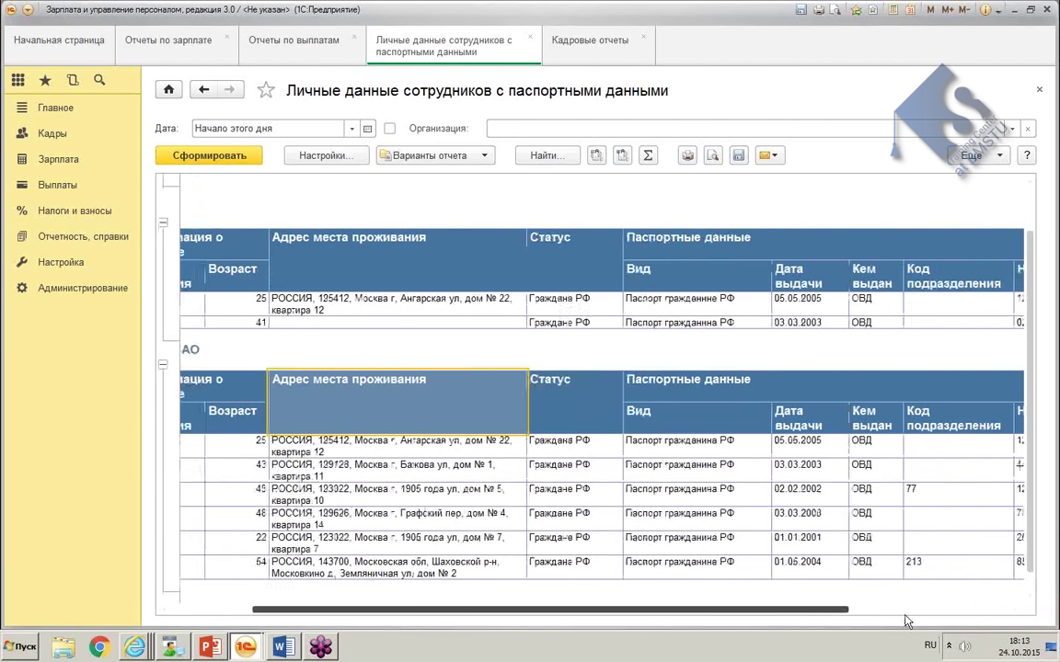
{"action": "mouse_move", "coordinate": [805, 610]}
{"action": "left_mouse_down"}
{"action": "mouse_move", "coordinate": [561, 613]}
{"action": "mouse_move", "coordinate": [805, 612]}
{"action": "left_mouse_up"}
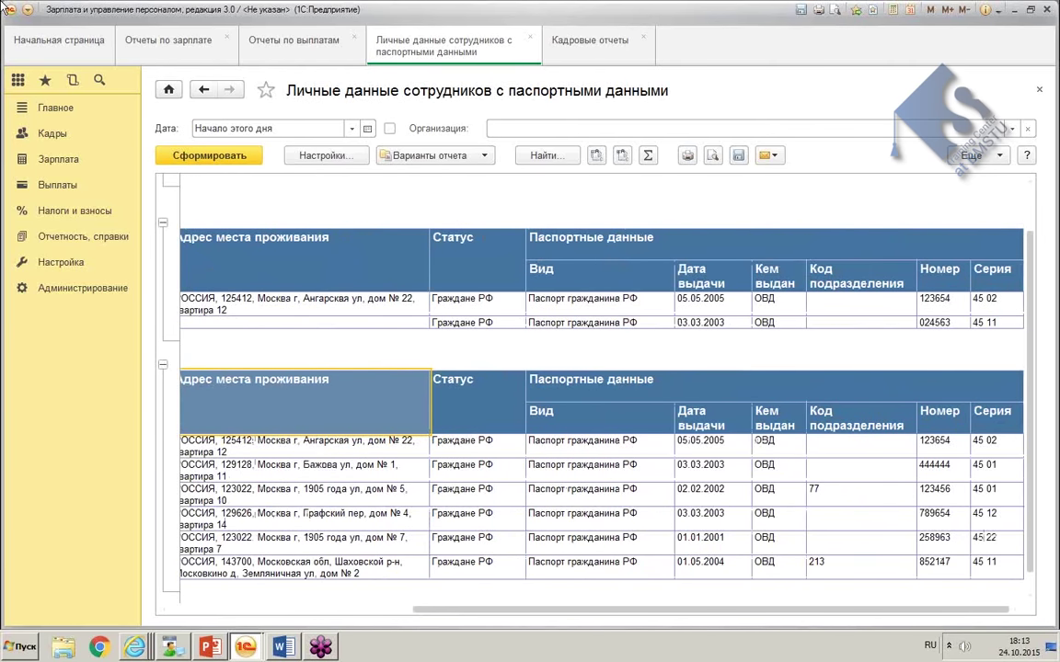
{"action": "left_click_drag", "start_coordinate": [418, 617], "coordinate": [44, 648]}
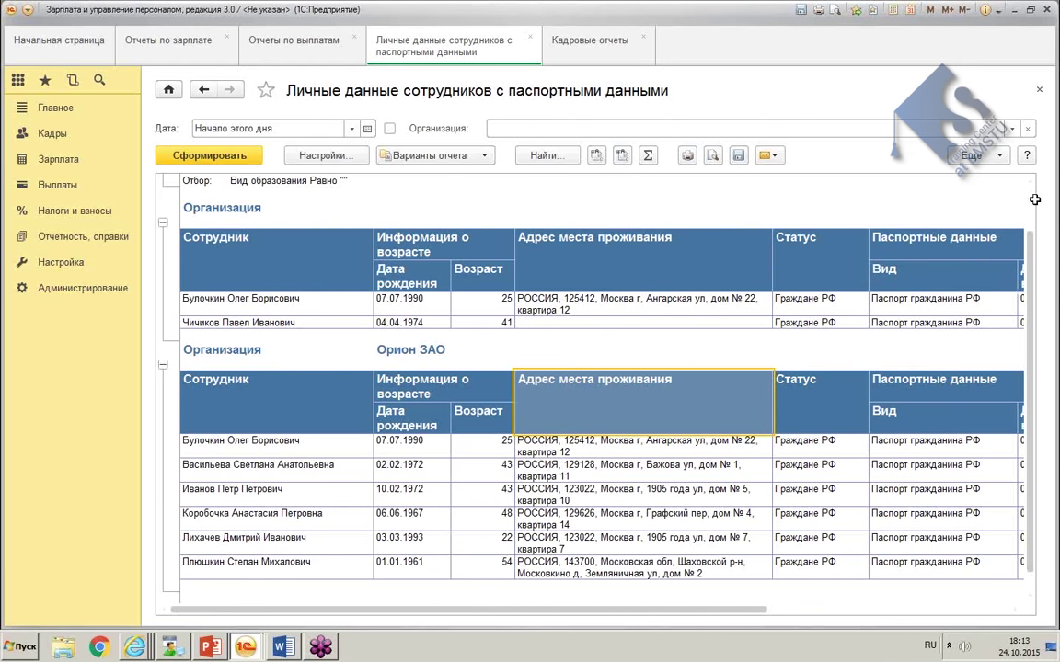
Step: Reopen the report variant and review its additional settings from Расположение итогов through Тип диаграммы
{"action": "left_click", "coordinate": [975, 154]}
{"action": "mouse_move", "coordinate": [854, 294]}
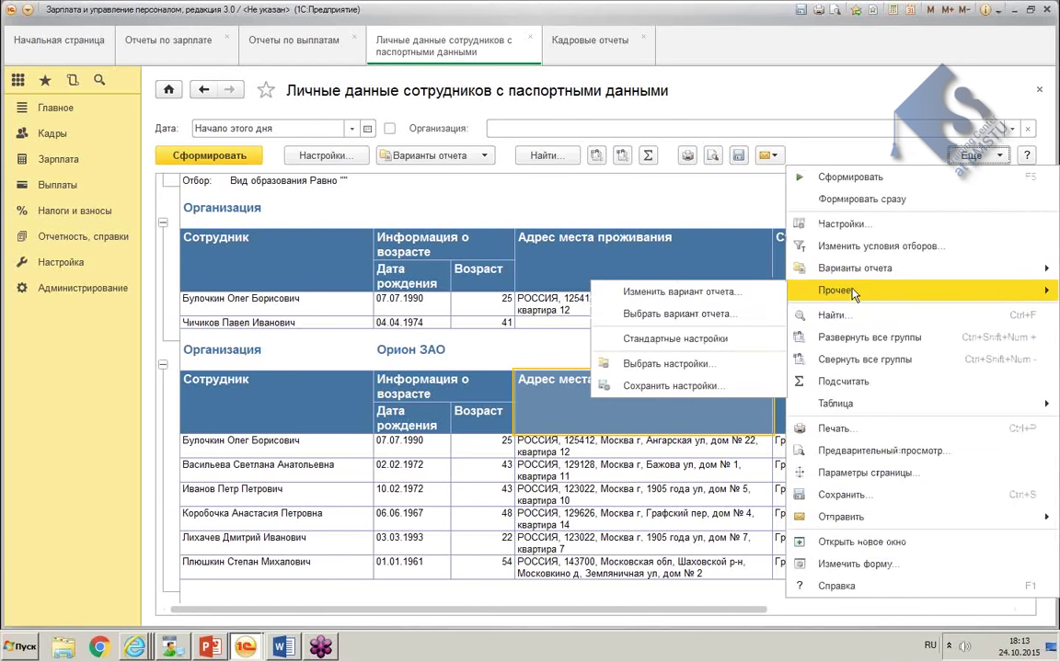
{"action": "left_click", "coordinate": [699, 293]}
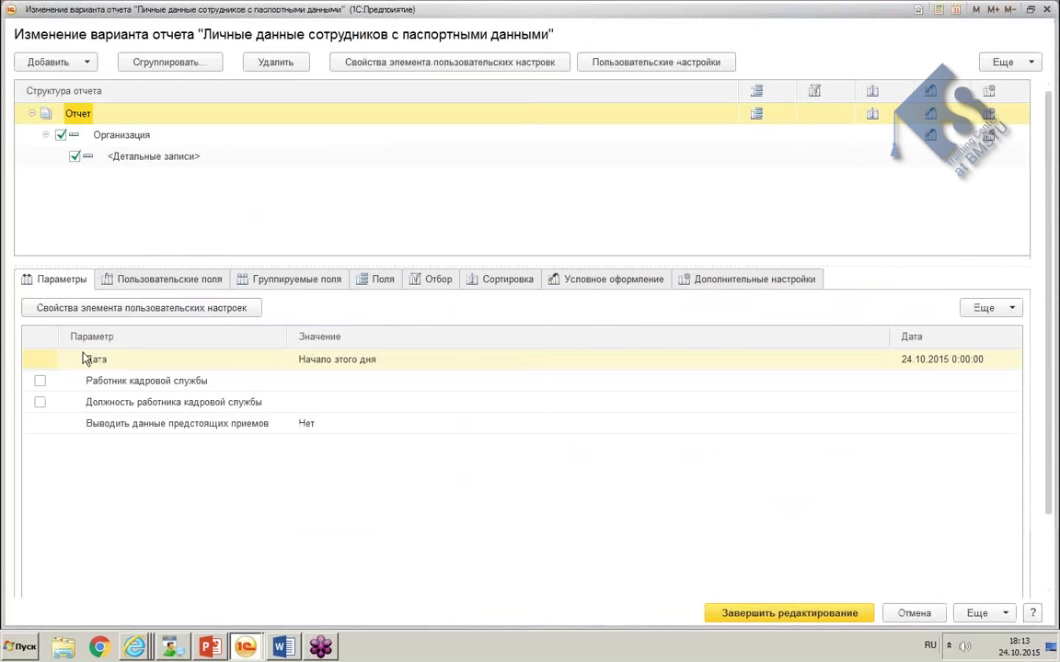
{"action": "left_click", "coordinate": [749, 279]}
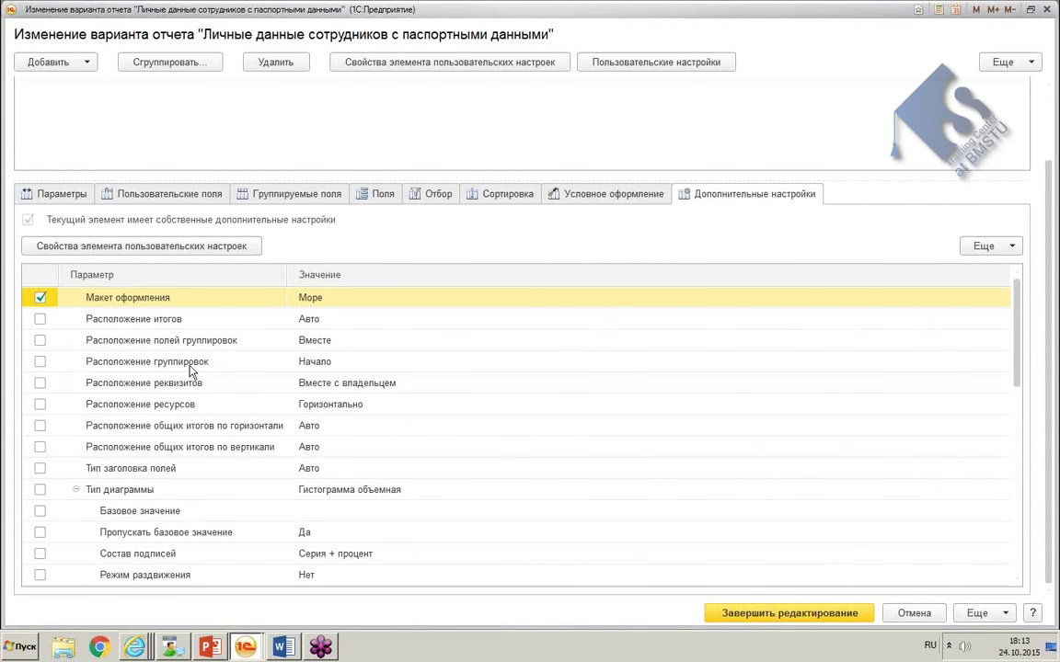
{"action": "left_click", "coordinate": [141, 320]}
{"action": "left_click", "coordinate": [537, 322]}
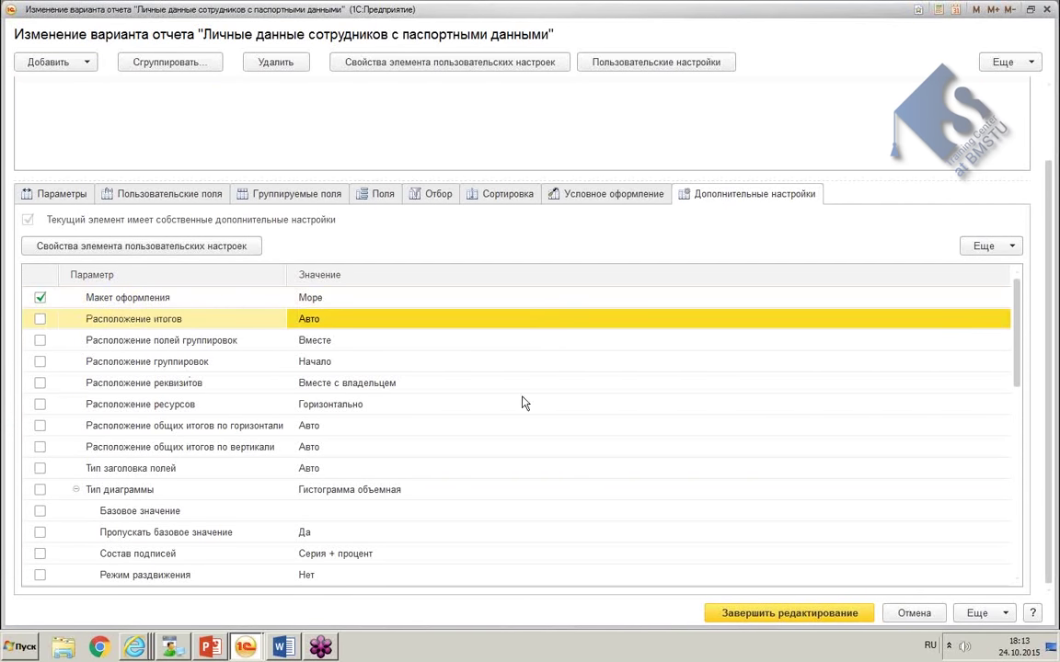
{"action": "left_click", "coordinate": [143, 365]}
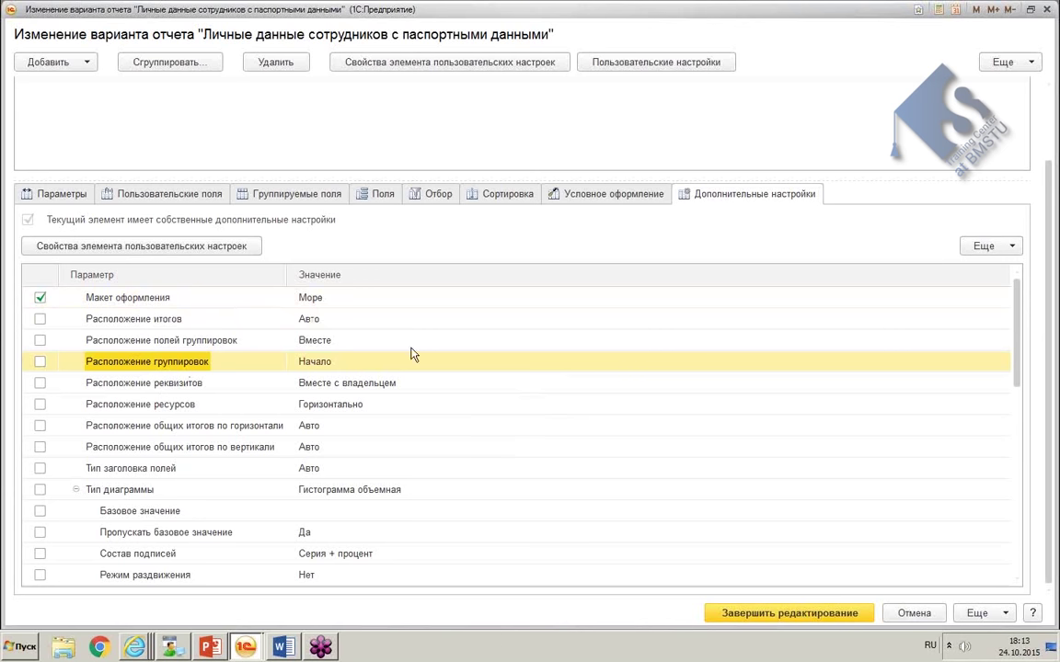
{"action": "left_click", "coordinate": [134, 385]}
{"action": "key", "text": "Down"}
{"action": "key", "text": "Down"}
{"action": "key", "text": "Down"}
{"action": "key", "text": "Right"}
{"action": "left_click", "coordinate": [83, 471]}
{"action": "left_click", "coordinate": [260, 490]}
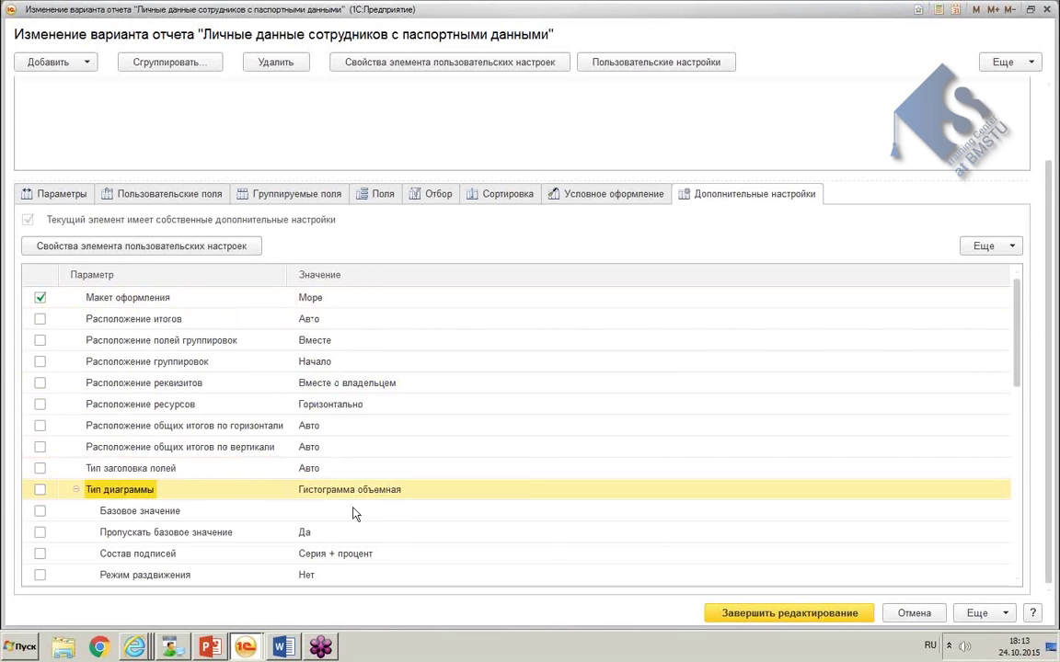
Step: Examine the remaining diagram, title, output and fixation parameters, then close the variant editor without changes
{"action": "scroll", "coordinate": [495, 563], "scroll_direction": "down", "scroll_amount": 5}
{"action": "scroll", "coordinate": [622, 515], "scroll_direction": "up", "scroll_amount": 2}
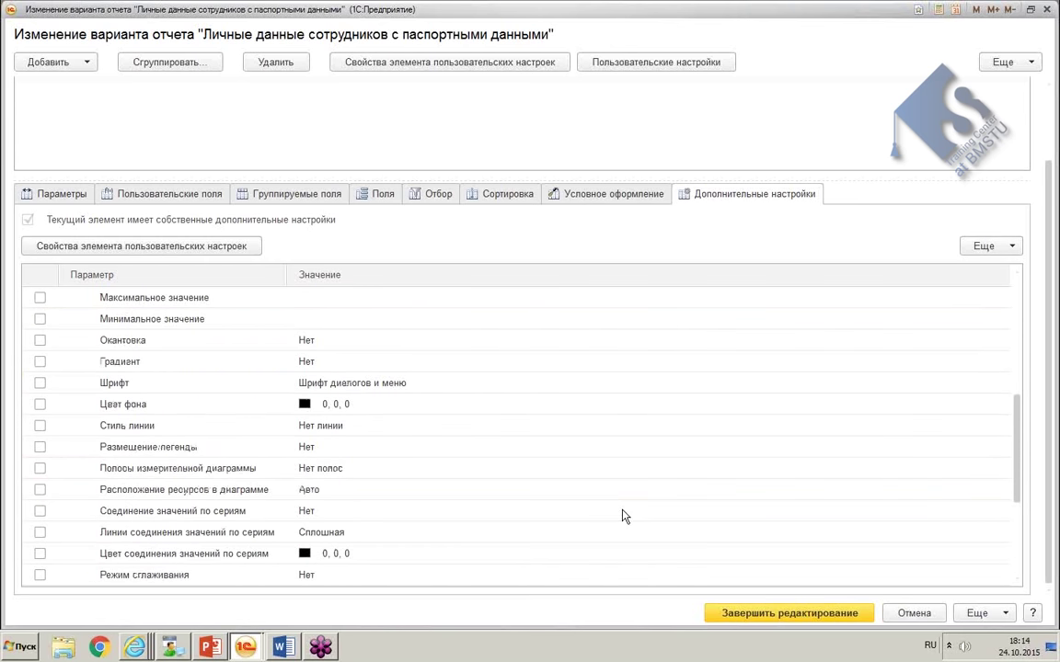
{"action": "scroll", "coordinate": [426, 492], "scroll_direction": "down", "scroll_amount": 4}
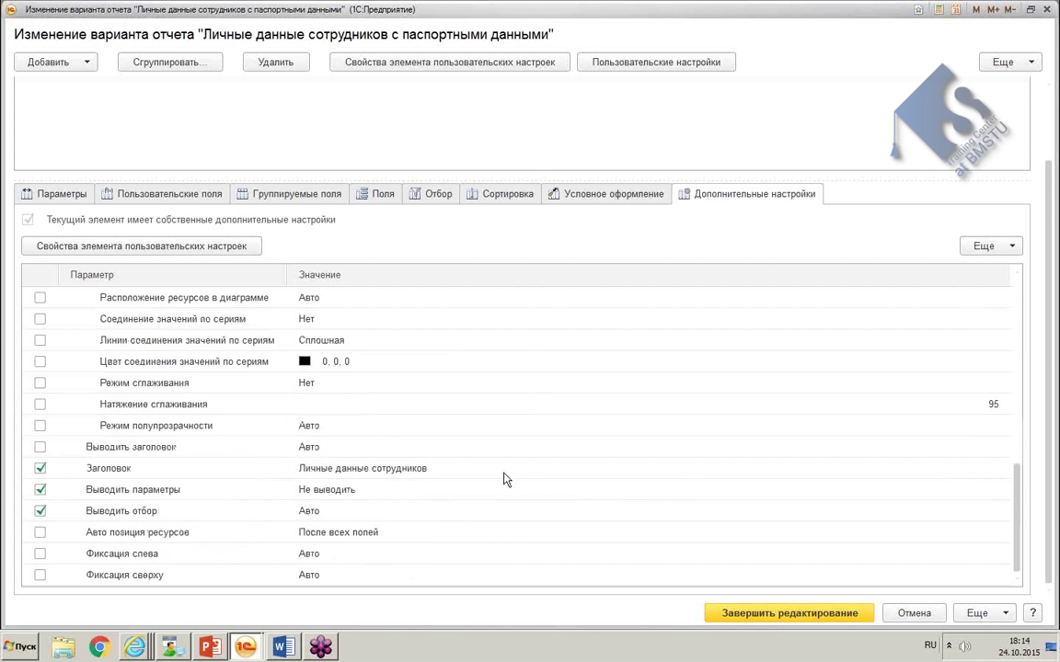
{"action": "scroll", "coordinate": [504, 480], "scroll_direction": "up", "scroll_amount": 4}
{"action": "scroll", "coordinate": [276, 471], "scroll_direction": "down", "scroll_amount": 1}
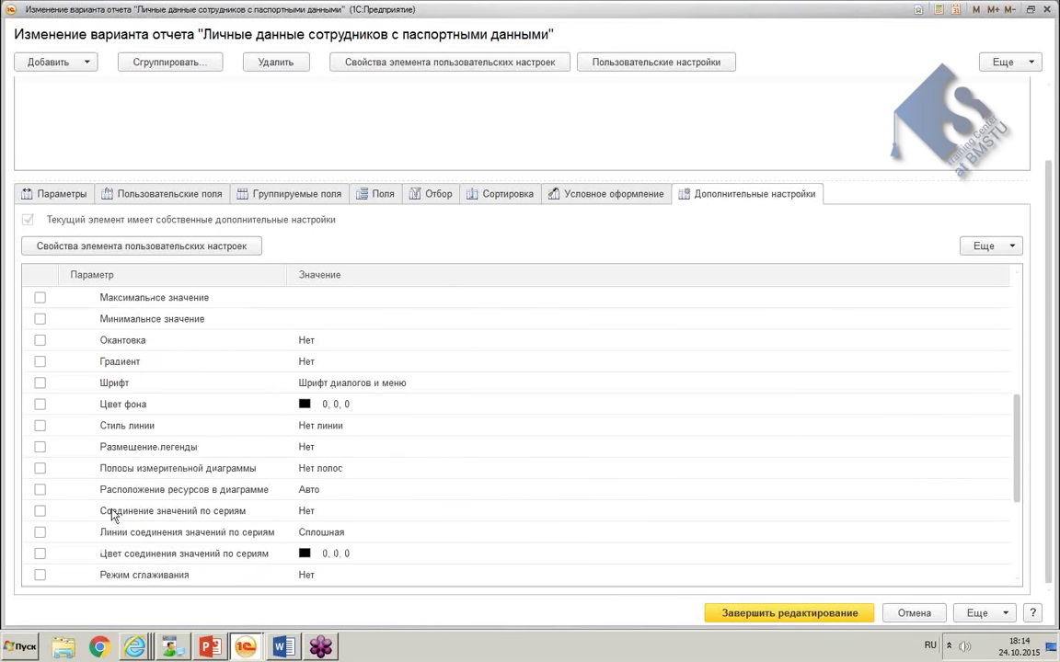
{"action": "scroll", "coordinate": [171, 427], "scroll_direction": "down", "scroll_amount": 3}
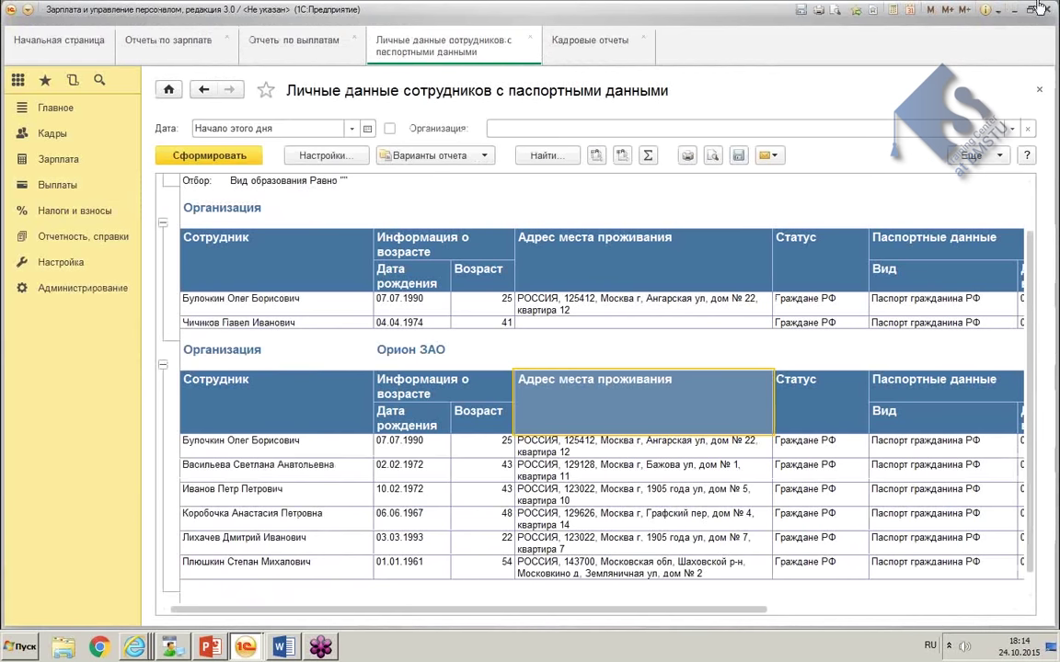
{"action": "key", "text": "Escape"}
Step: Review the generated report from the last employee row up to the title Личные данные сотрудников
{"action": "left_click", "coordinate": [321, 565]}
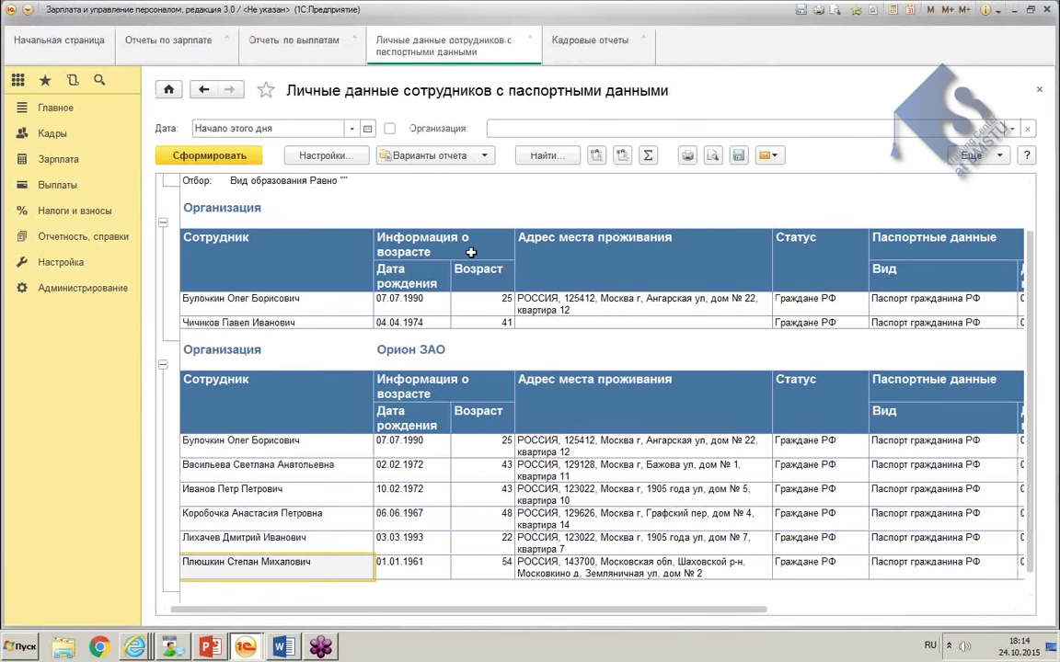
{"action": "scroll", "coordinate": [342, 344], "scroll_direction": "up", "scroll_amount": 2}
{"action": "left_click", "coordinate": [184, 188]}
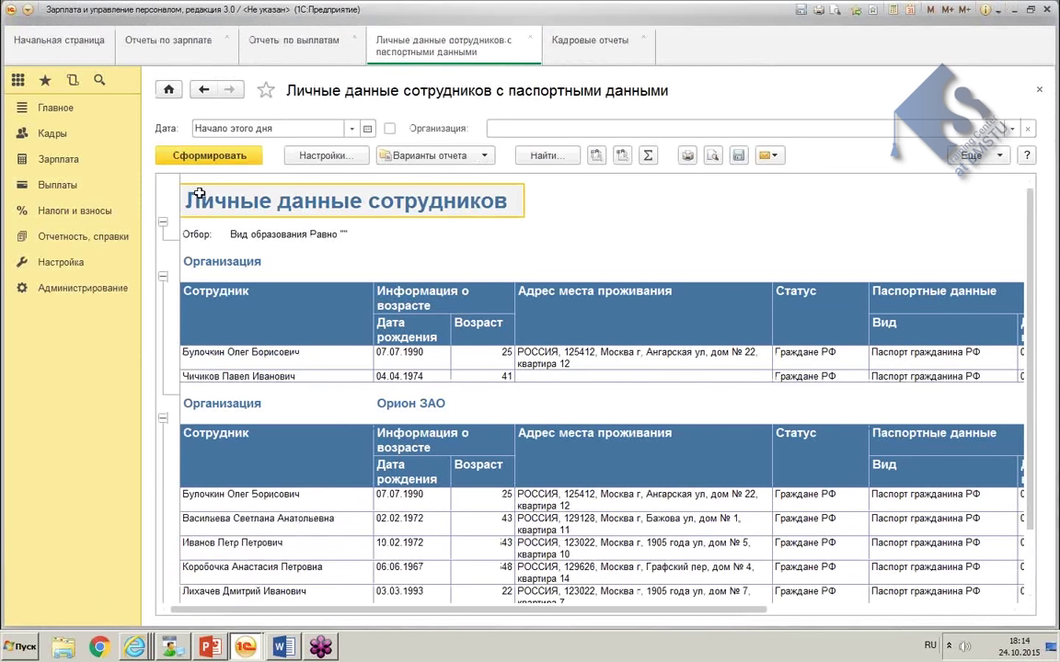
Step: Reopen the report variant for editing and select the group Информация о возрасте among its selected fields
{"action": "left_click", "coordinate": [958, 158]}
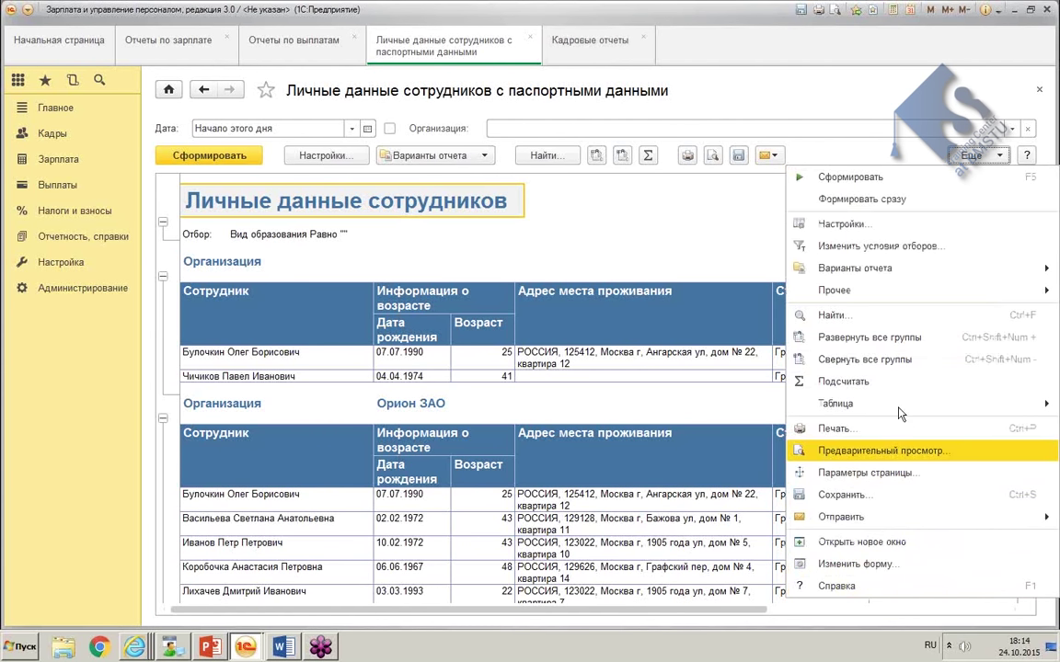
{"action": "mouse_move", "coordinate": [801, 290]}
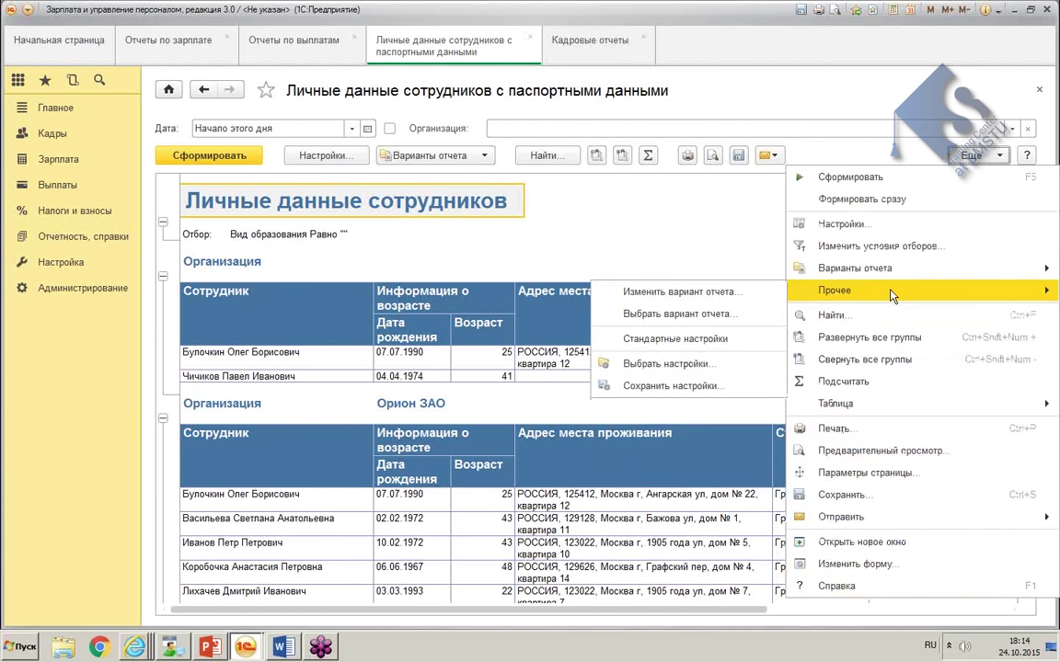
{"action": "left_click", "coordinate": [727, 293]}
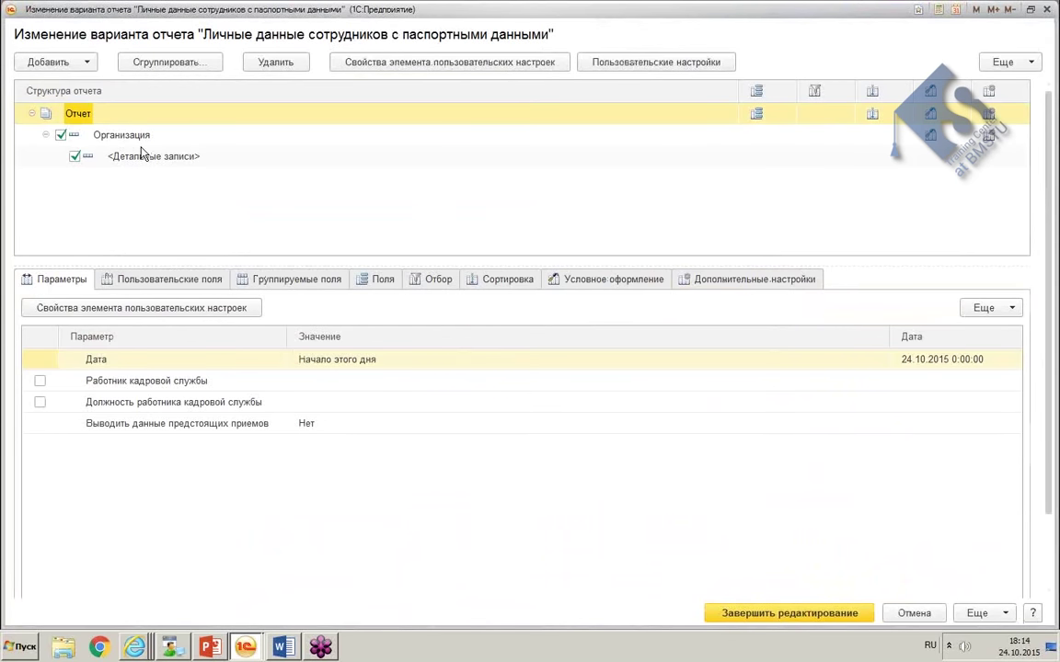
{"action": "left_click", "coordinate": [379, 279]}
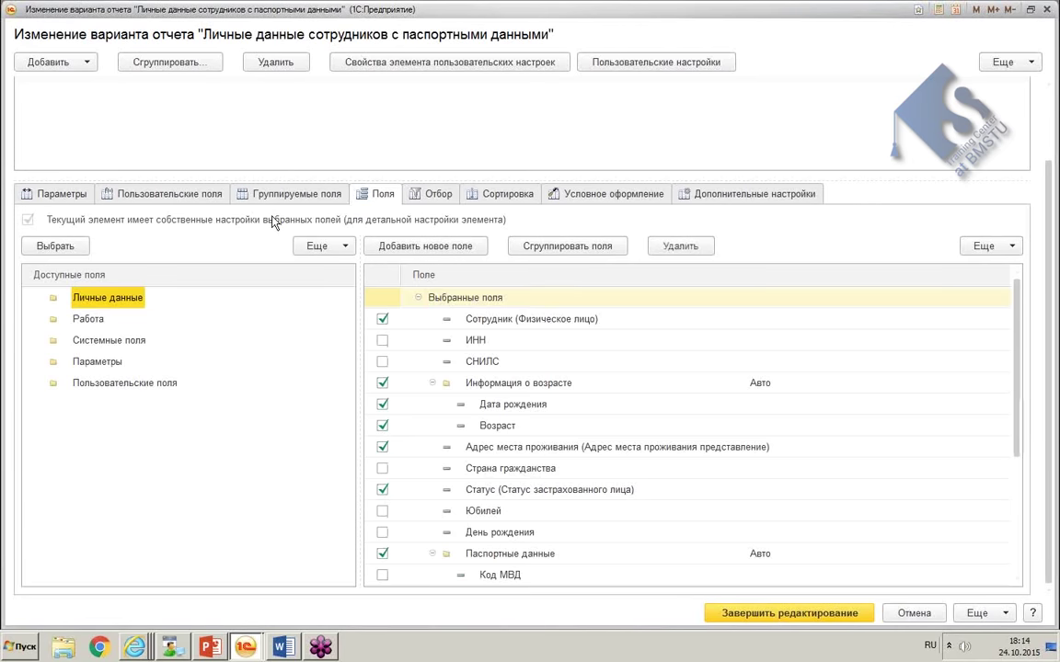
{"action": "left_click", "coordinate": [513, 381]}
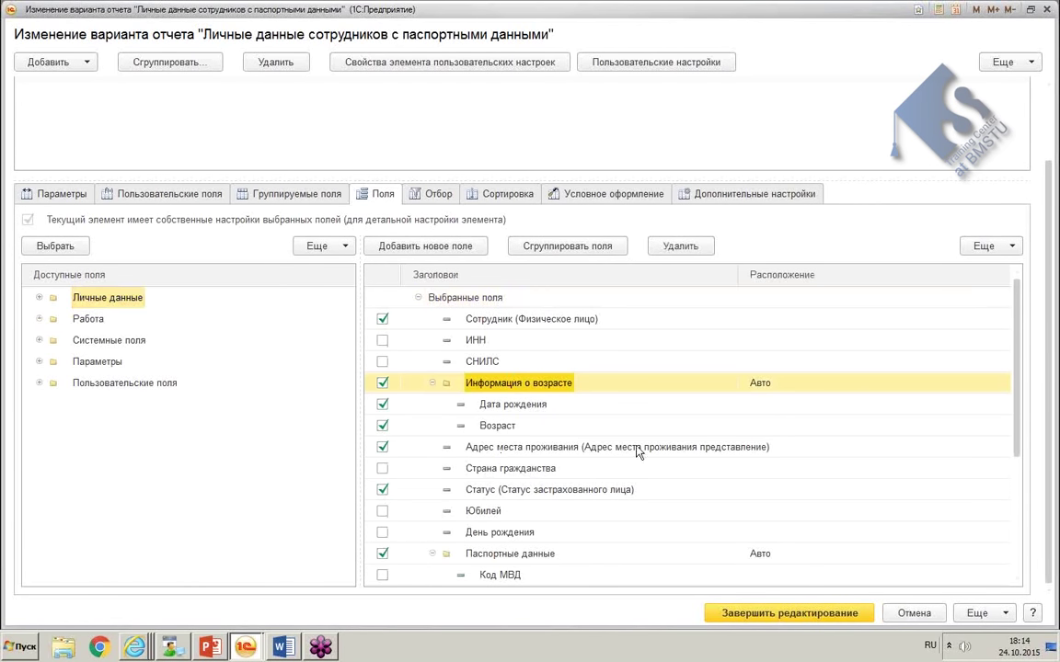
Step: Enable the Фиксация слева parameter with the value Авто in the report variant's additional settings
{"action": "left_click", "coordinate": [709, 197]}
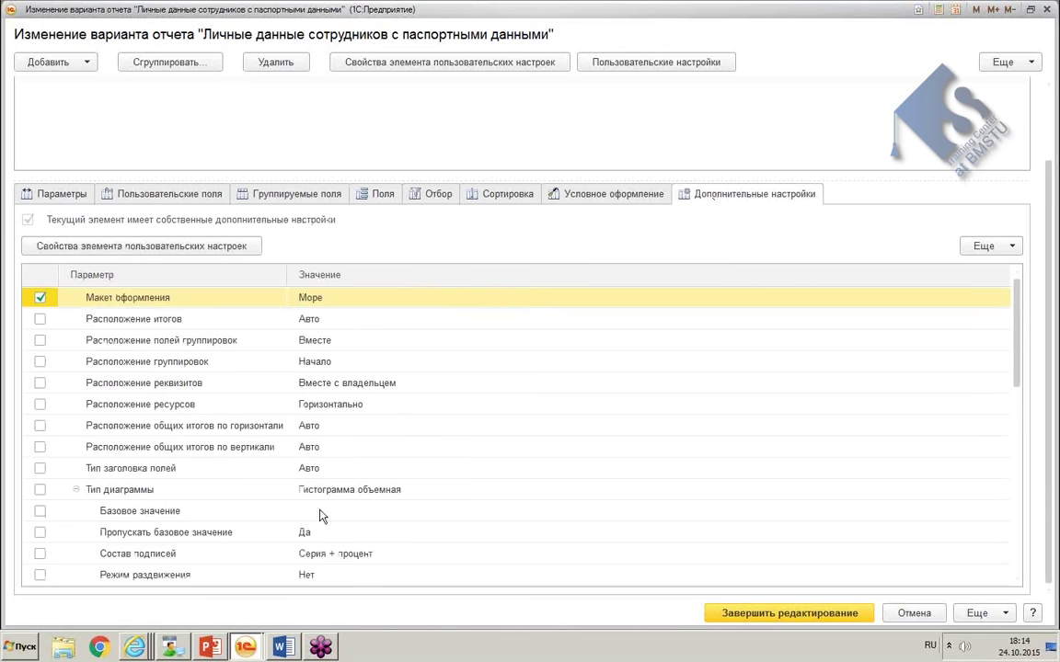
{"action": "left_click_drag", "start_coordinate": [1017, 357], "coordinate": [1017, 585]}
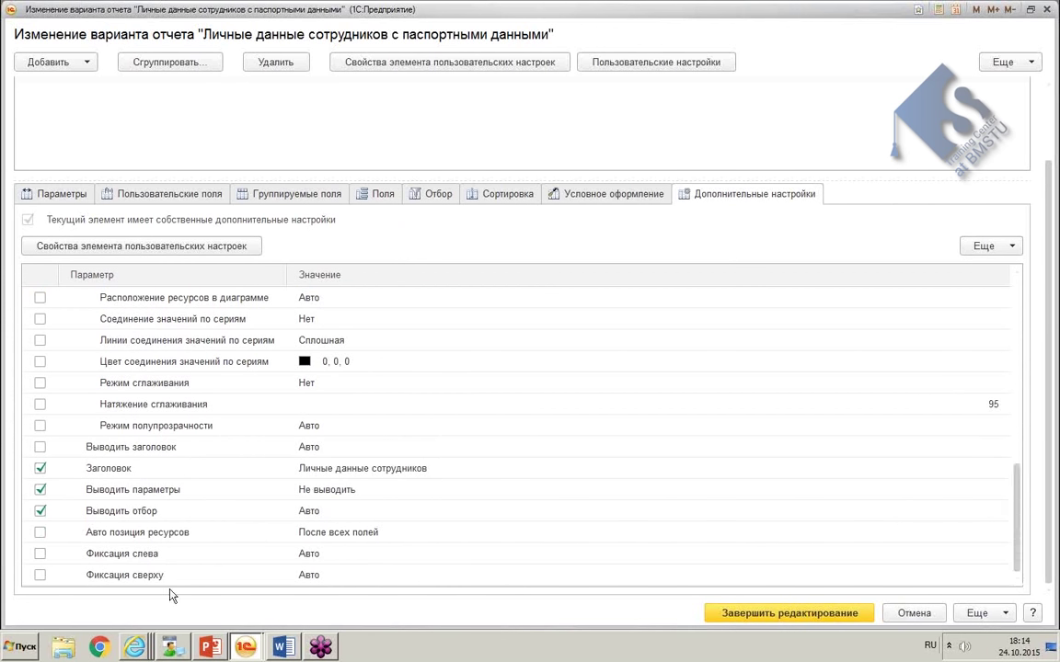
{"action": "left_click", "coordinate": [40, 554]}
{"action": "left_click", "coordinate": [398, 560]}
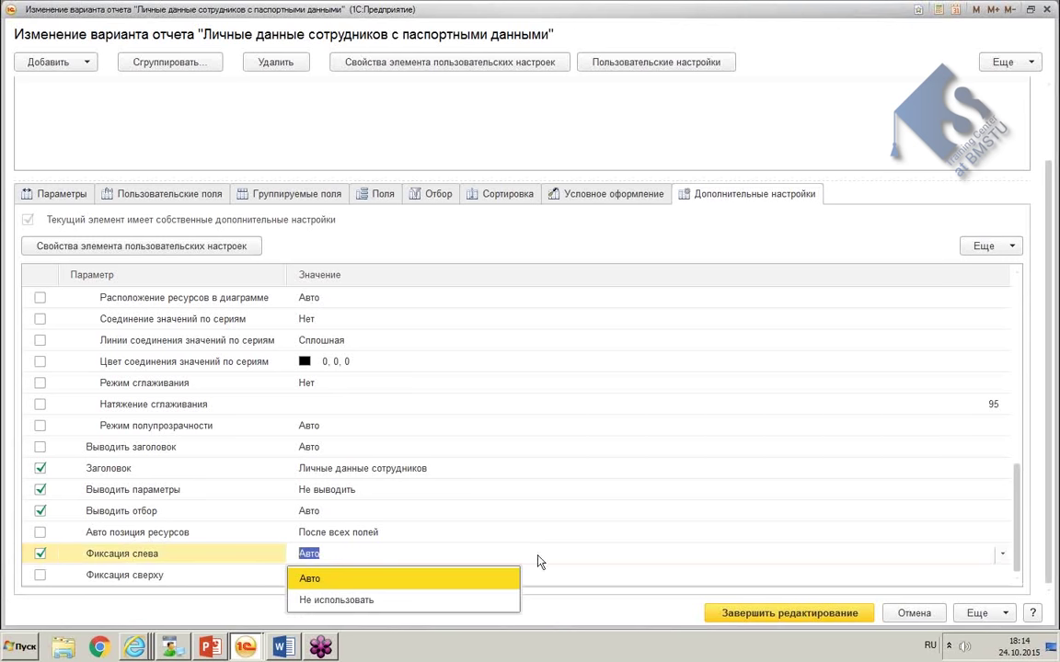
{"action": "left_click", "coordinate": [46, 558]}
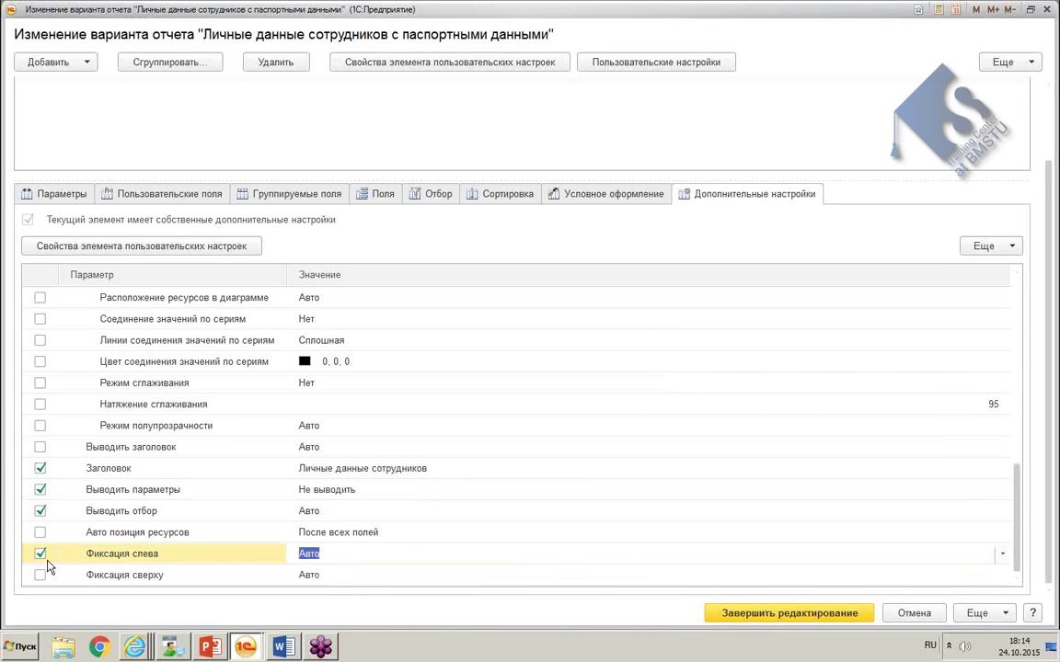
{"action": "scroll", "coordinate": [567, 438], "scroll_direction": "up", "scroll_amount": 2}
{"action": "scroll", "coordinate": [567, 438], "scroll_direction": "up", "scroll_amount": 7}
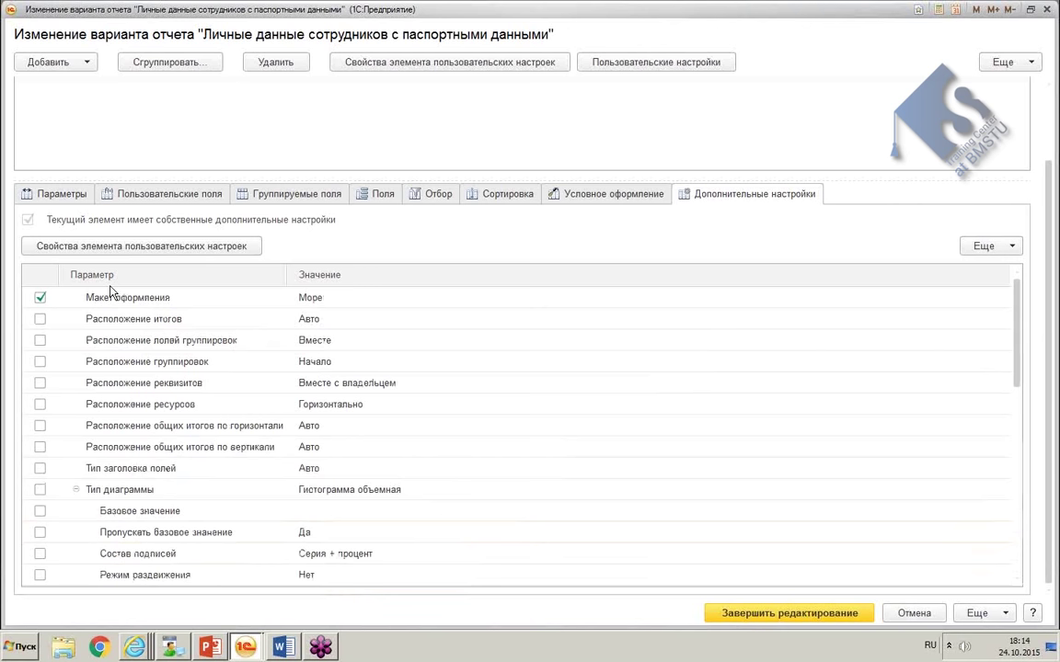
{"action": "left_click", "coordinate": [39, 319]}
{"action": "left_click", "coordinate": [39, 340]}
{"action": "left_click", "coordinate": [40, 319]}
{"action": "left_click", "coordinate": [380, 340]}
{"action": "key", "text": "Up"}
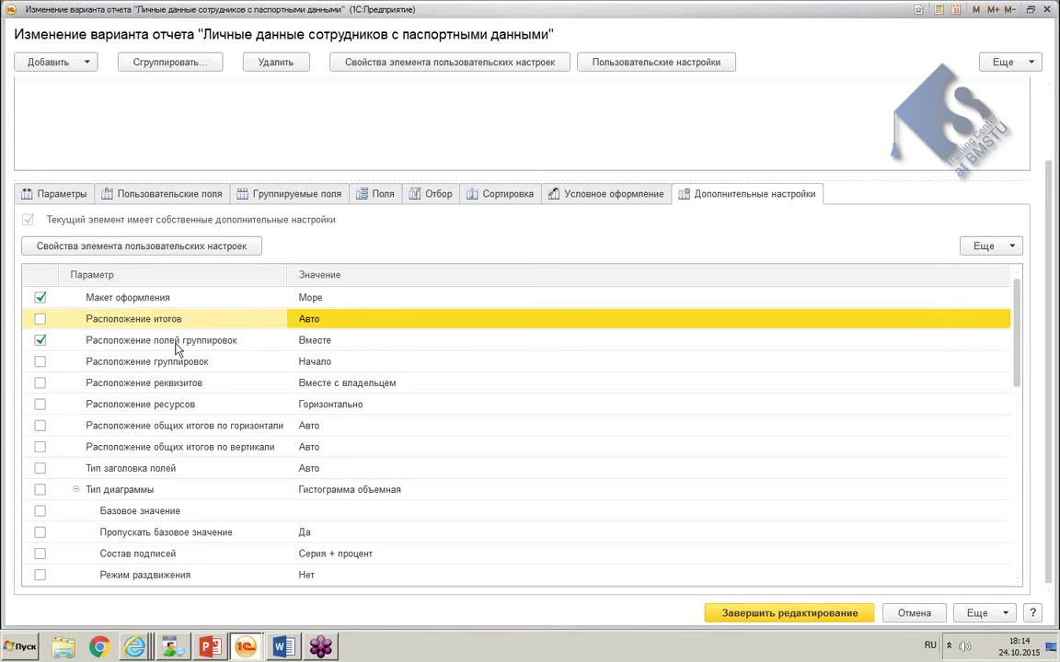
{"action": "left_click", "coordinate": [40, 340]}
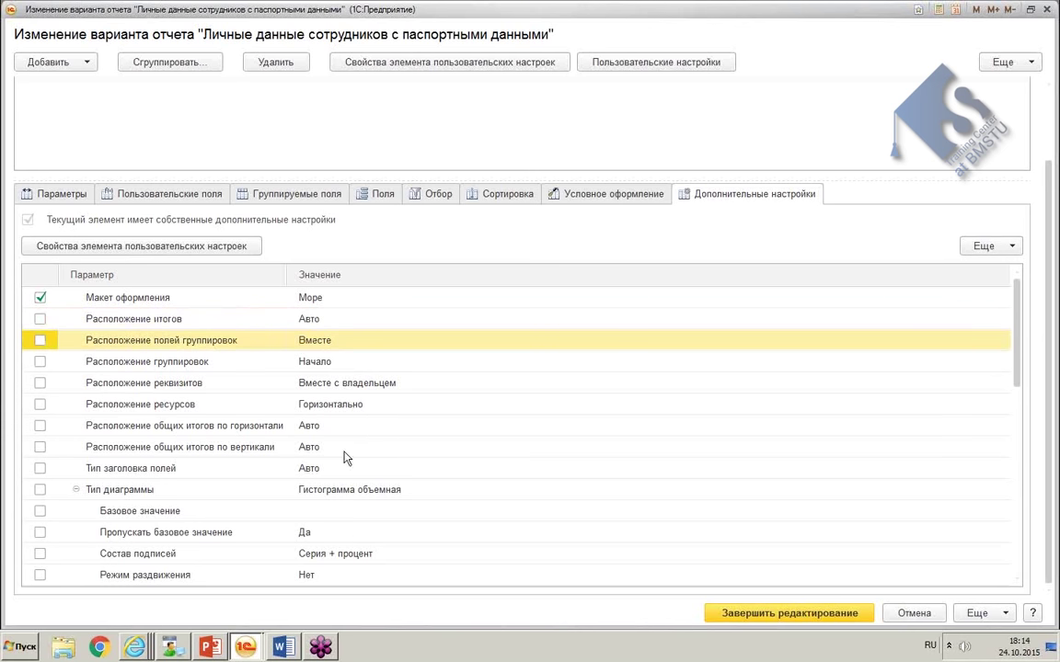
{"action": "left_click", "coordinate": [39, 426]}
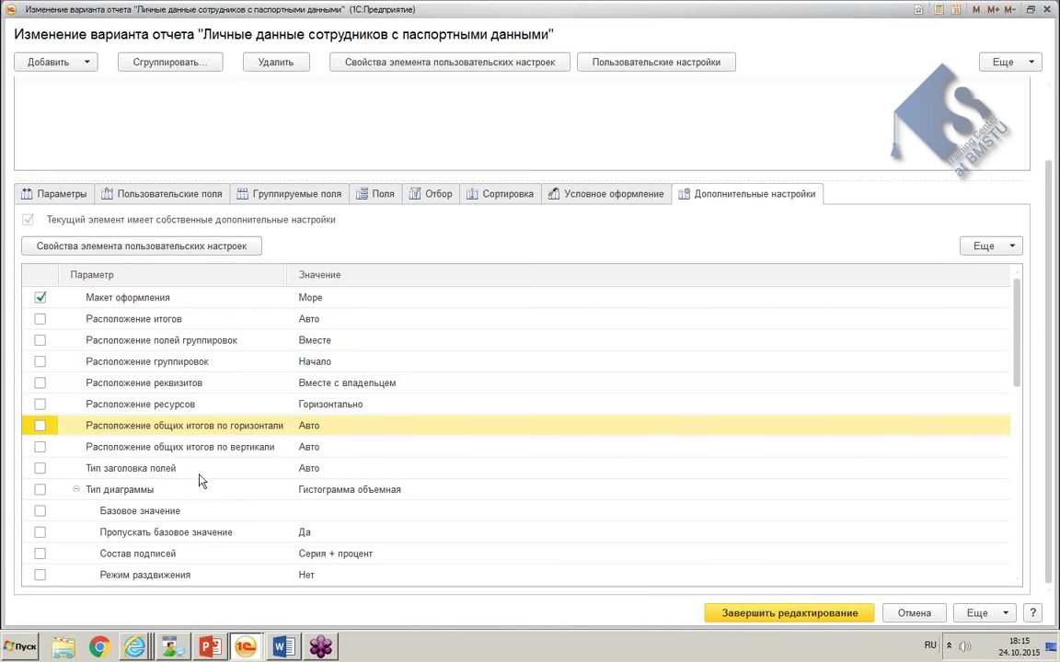
Step: Check which values are available for the Тип заголовка полей parameter, leaving its current choice in place
{"action": "left_click", "coordinate": [48, 469]}
{"action": "left_click", "coordinate": [342, 471]}
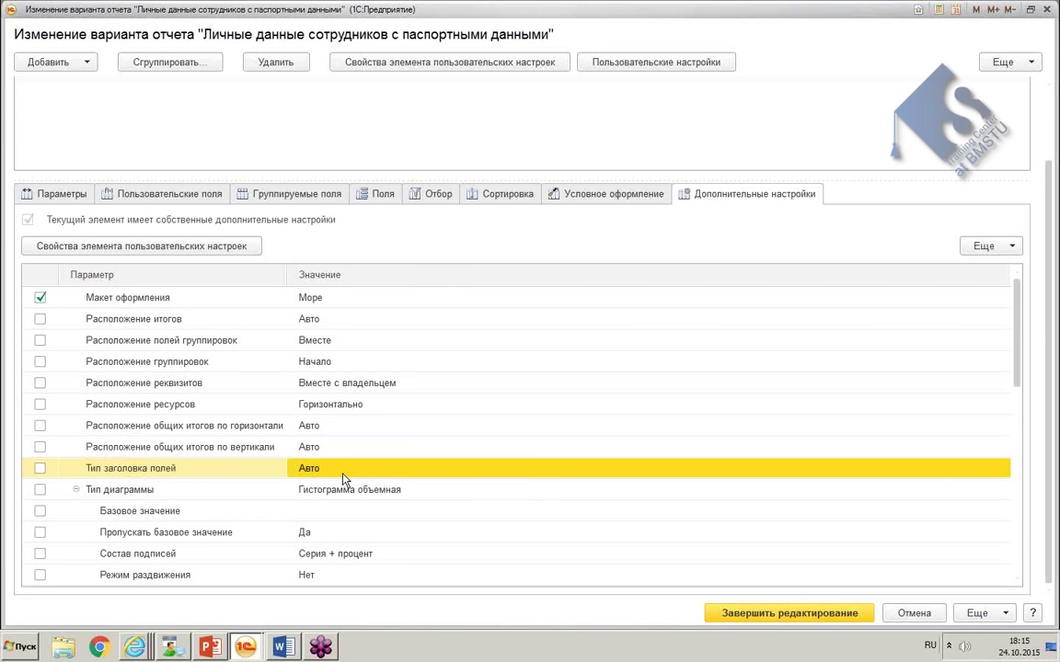
{"action": "left_click", "coordinate": [342, 479]}
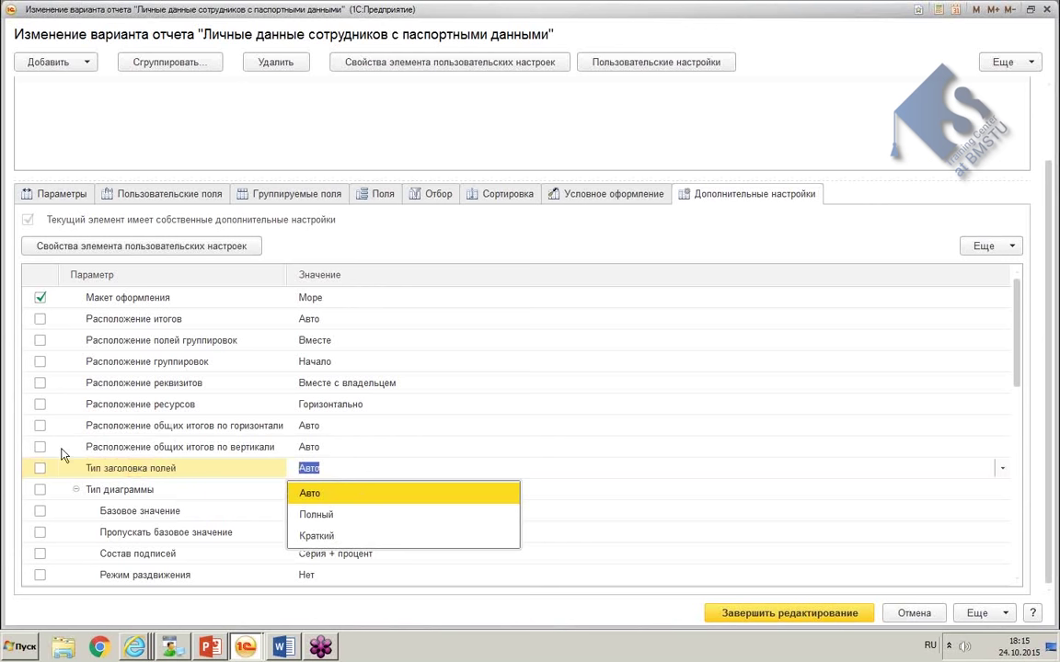
{"action": "left_click", "coordinate": [39, 298]}
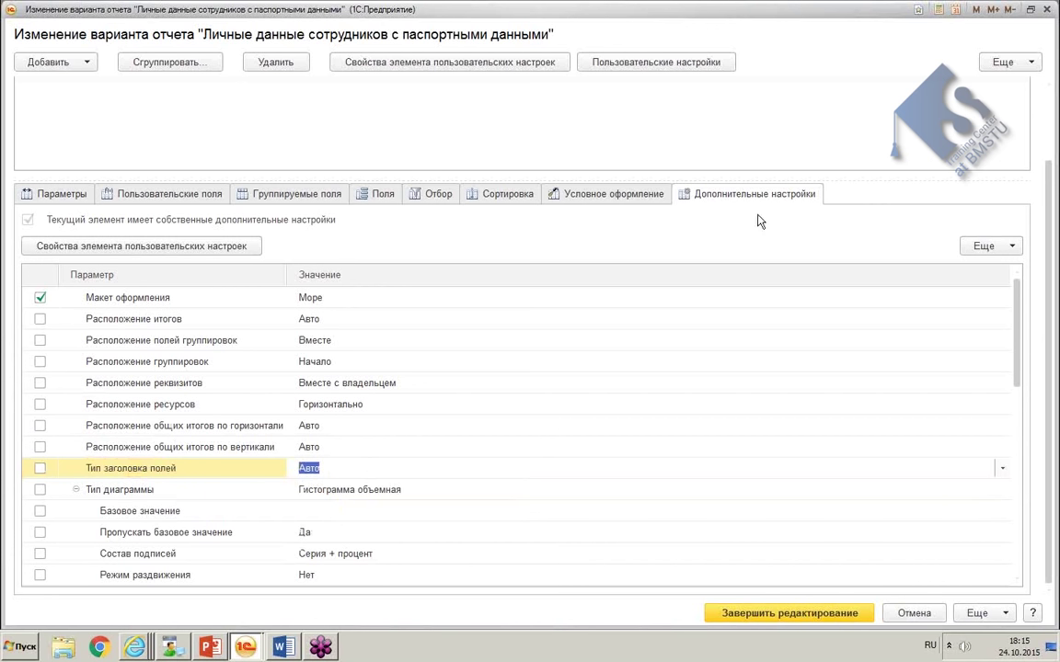
Step: Finish editing the report variant and regenerate the report Личные данные сотрудников с паспортными данными
{"action": "left_click", "coordinate": [819, 613]}
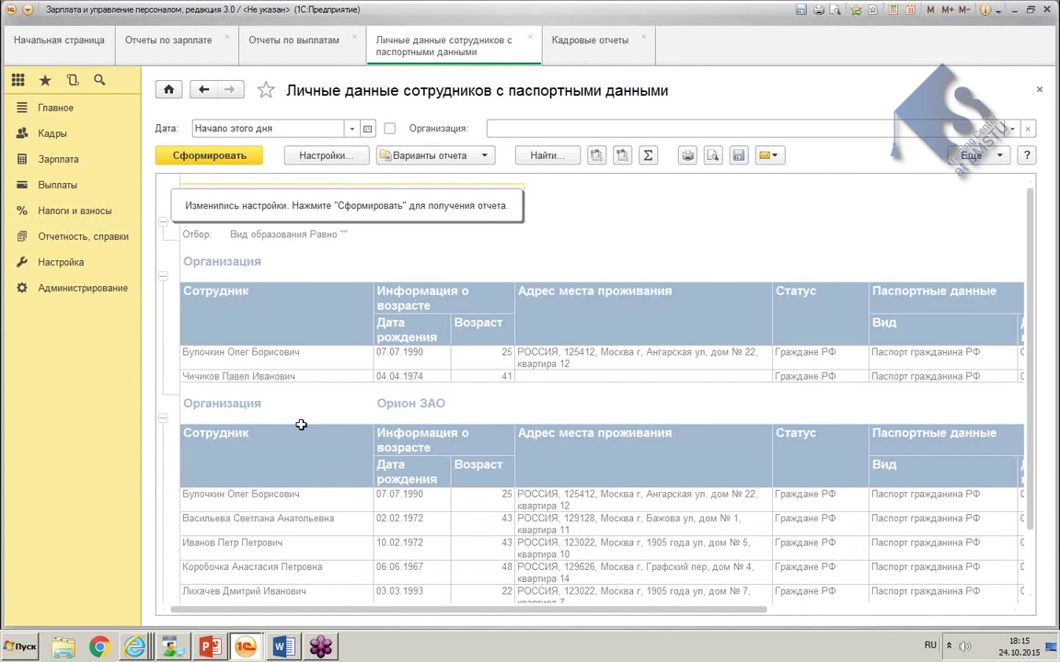
{"action": "left_click", "coordinate": [720, 448]}
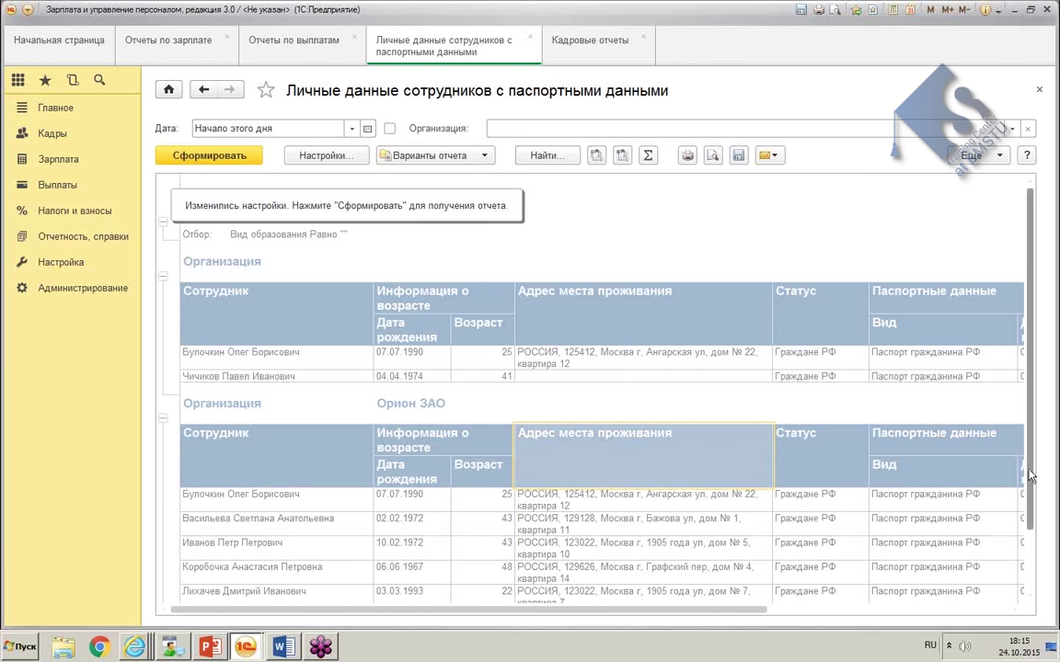
{"action": "left_click_drag", "start_coordinate": [573, 610], "coordinate": [816, 610]}
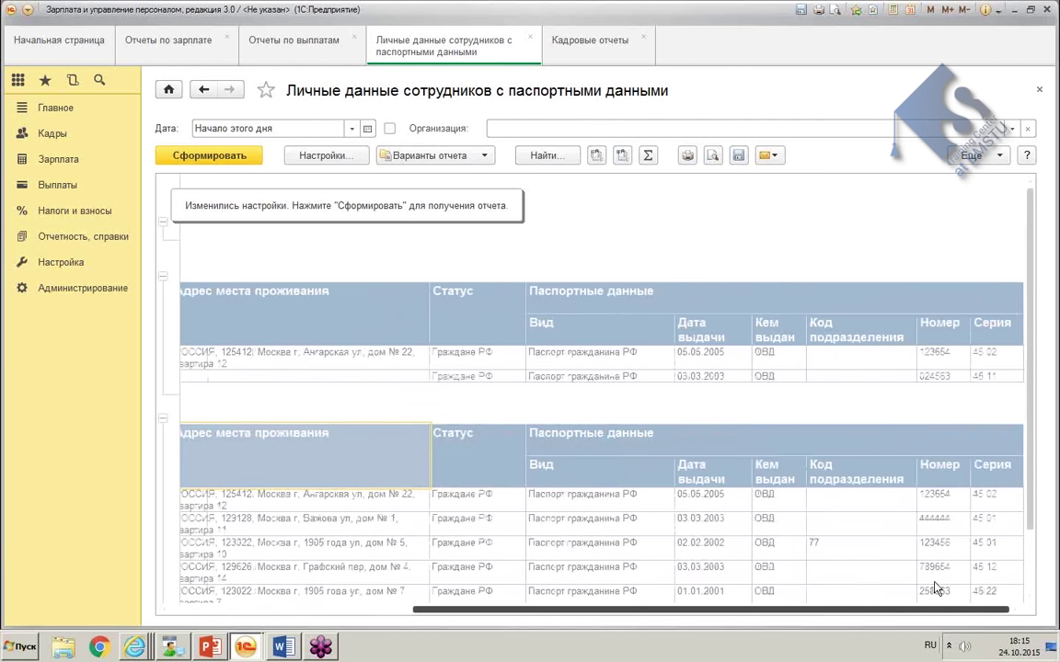
{"action": "left_click", "coordinate": [198, 158]}
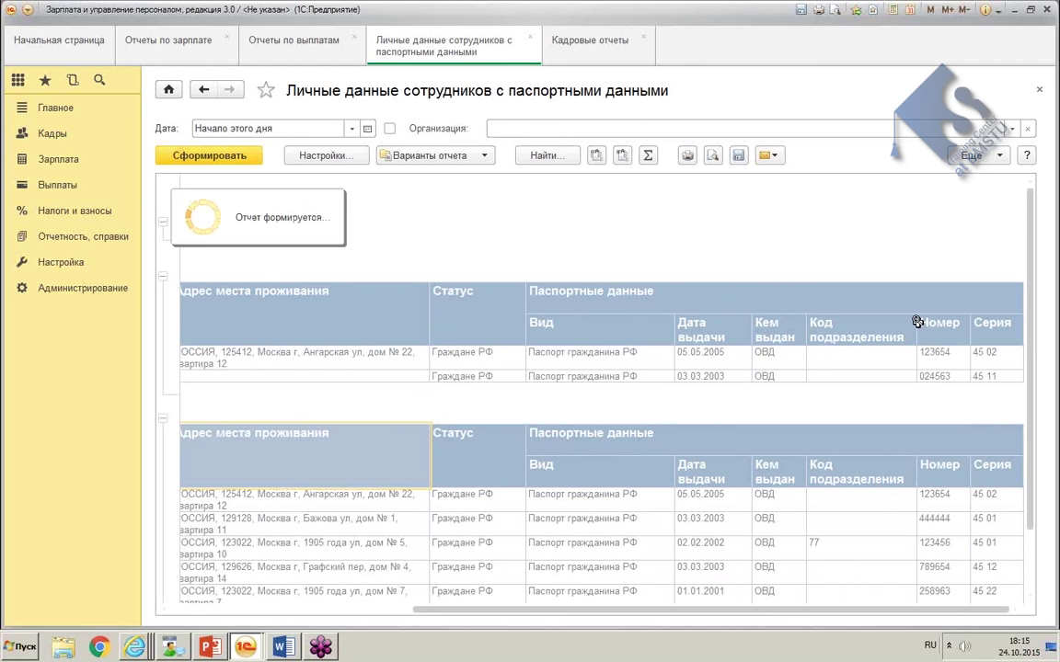
Step: Examine the regenerated report from its passport data columns back to the employee column and through the last employee rows
{"action": "left_click", "coordinate": [357, 370]}
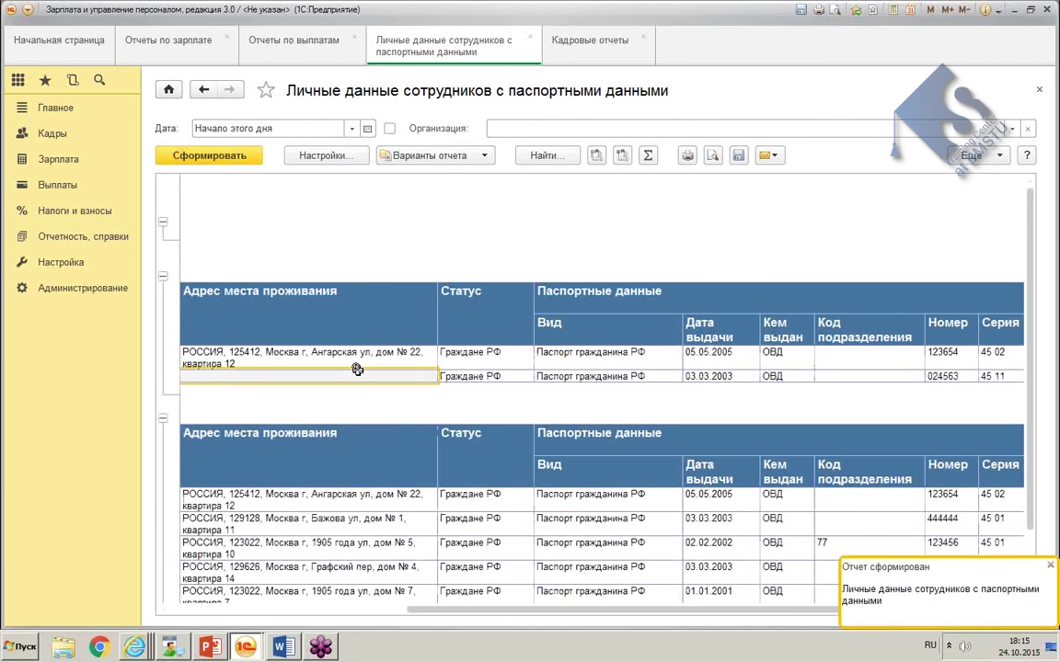
{"action": "left_click", "coordinate": [355, 357]}
{"action": "right_click", "coordinate": [208, 368]}
{"action": "key", "text": "Escape"}
{"action": "left_click", "coordinate": [780, 216]}
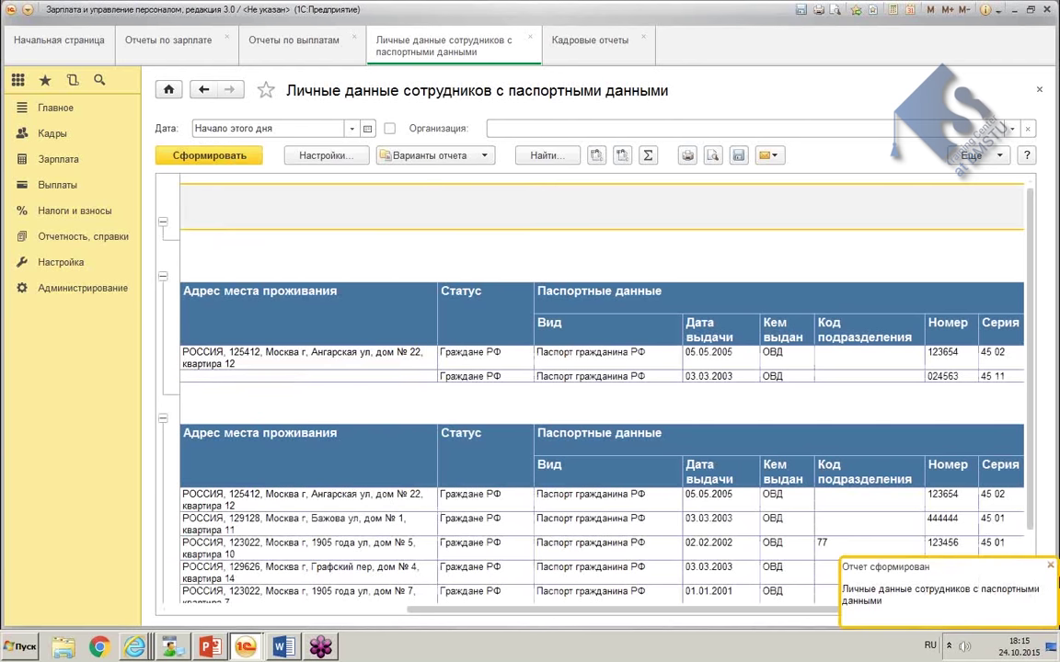
{"action": "left_click", "coordinate": [541, 566]}
{"action": "left_click", "coordinate": [349, 544]}
{"action": "scroll", "coordinate": [355, 543], "scroll_direction": "down", "scroll_amount": 5}
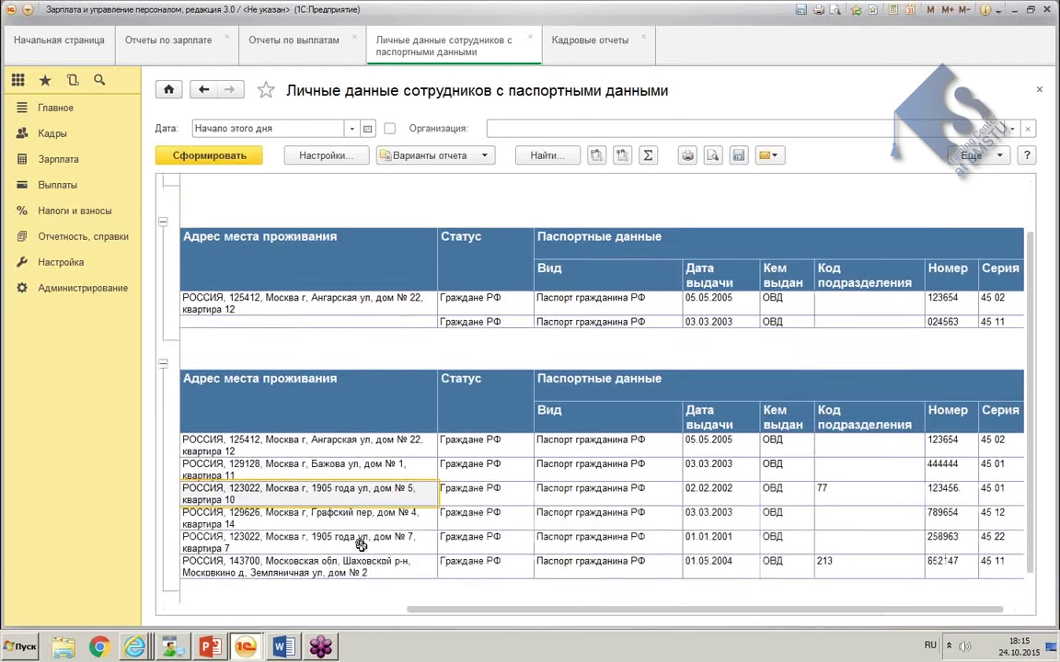
{"action": "left_click_drag", "start_coordinate": [440, 611], "coordinate": [112, 619]}
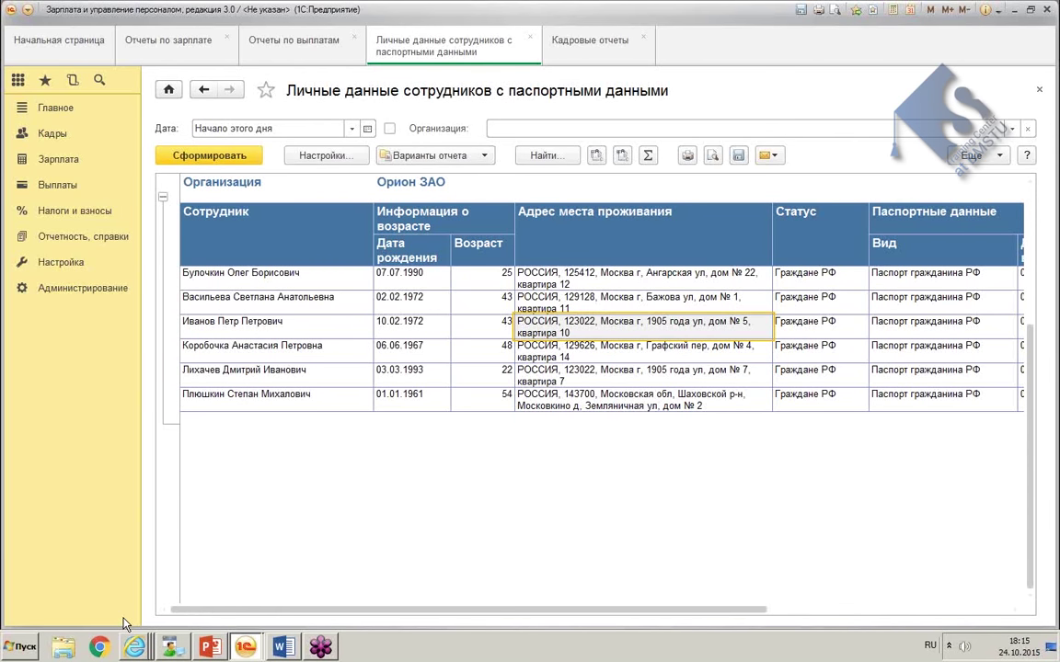
{"action": "left_click_drag", "start_coordinate": [948, 393], "coordinate": [670, 447]}
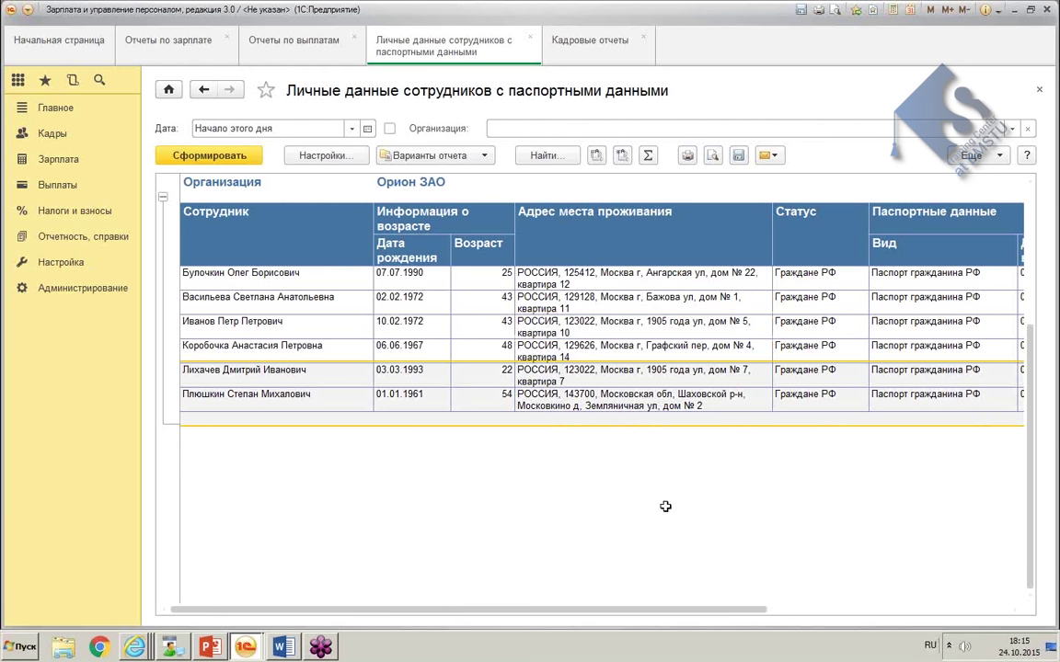
{"action": "left_click", "coordinate": [699, 521]}
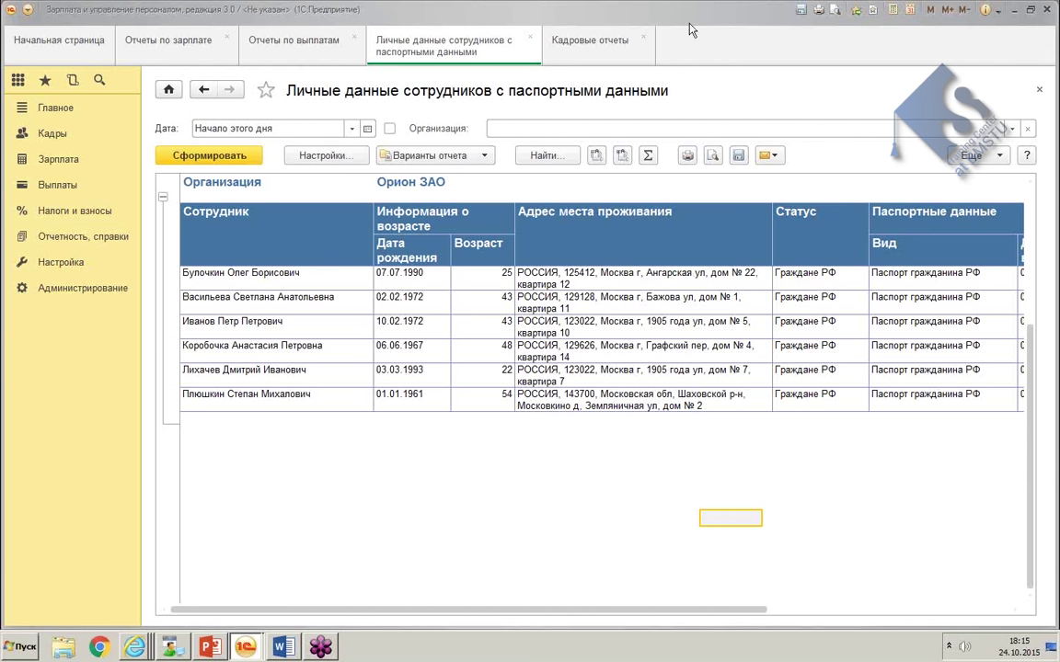
Step: Switch to the 1С Управление персоналом training base, accept the Тест report variant card and close the report variants list
{"action": "left_click", "coordinate": [234, 648]}
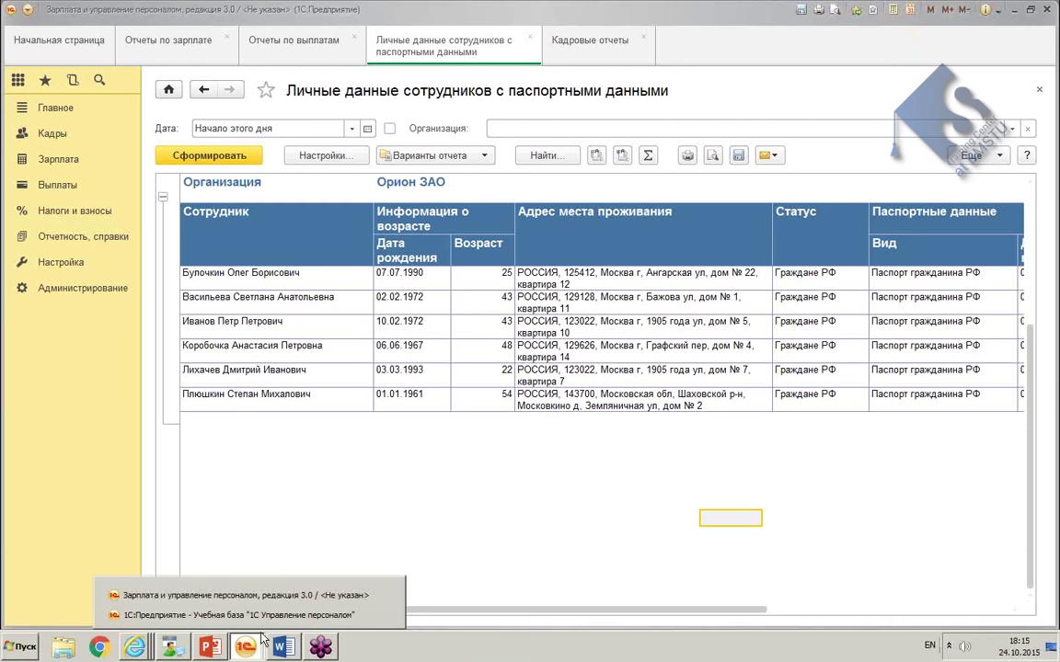
{"action": "left_click", "coordinate": [237, 615]}
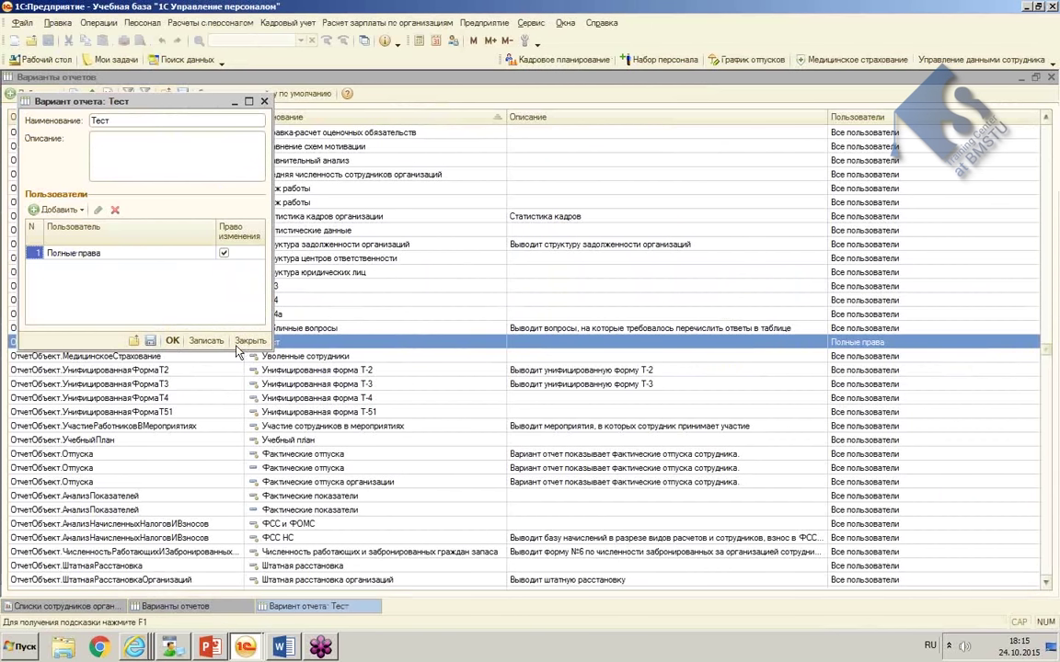
{"action": "left_click", "coordinate": [172, 341]}
{"action": "right_click", "coordinate": [927, 78]}
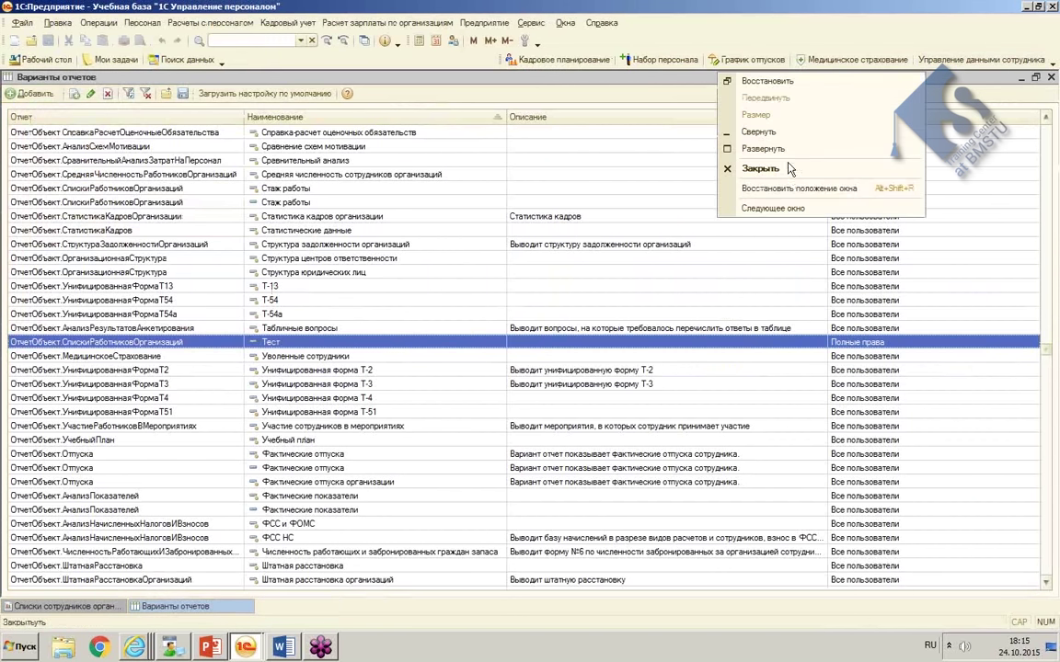
{"action": "left_click", "coordinate": [759, 168]}
Step: Open the department card from the Дирекция row of the Стаж работы report, try the name ыфв, and close the card
{"action": "double_click", "coordinate": [262, 404]}
{"action": "type", "text": "ыфв"}
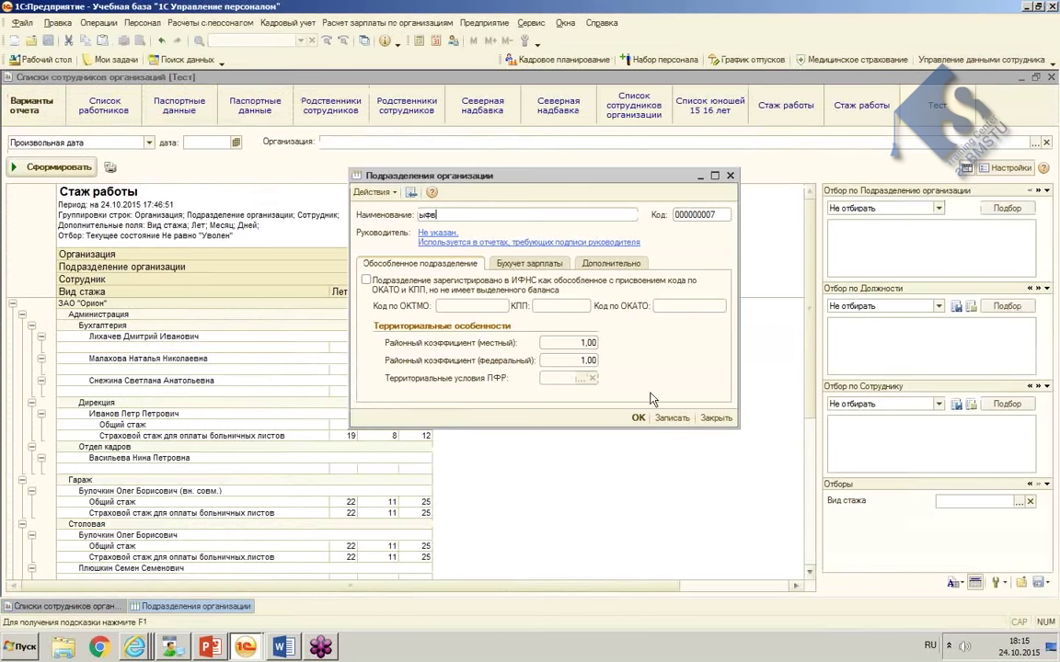
{"action": "left_click", "coordinate": [716, 418]}
{"action": "left_click", "coordinate": [492, 399]}
Step: Open the details of the Дней value for Общий стаж under Гараж, then dismiss them
{"action": "left_click", "coordinate": [443, 501]}
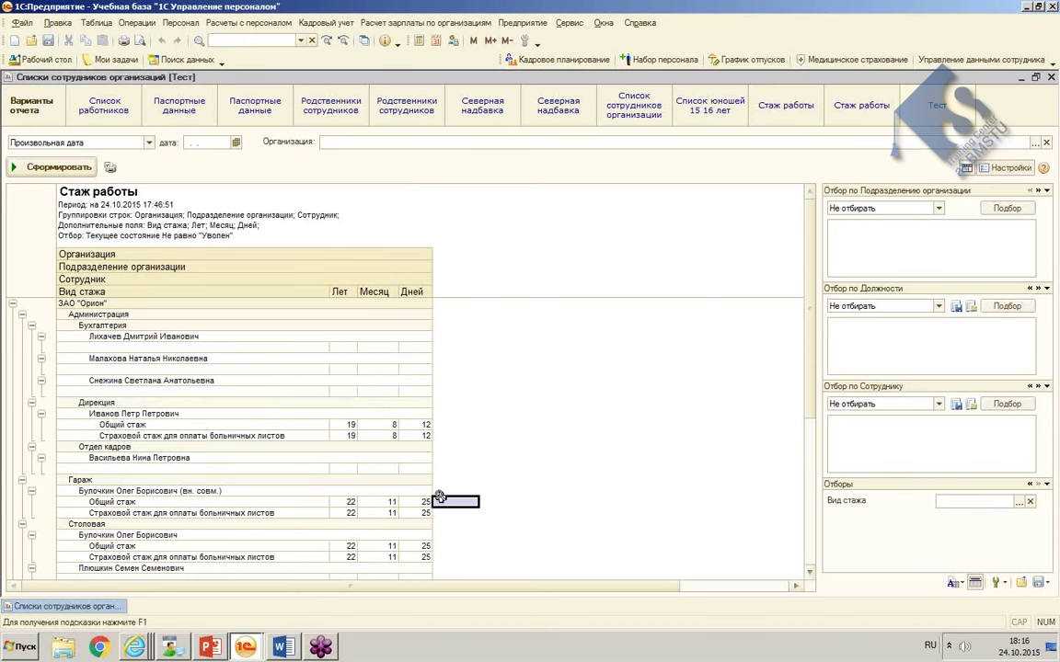
{"action": "double_click", "coordinate": [415, 502]}
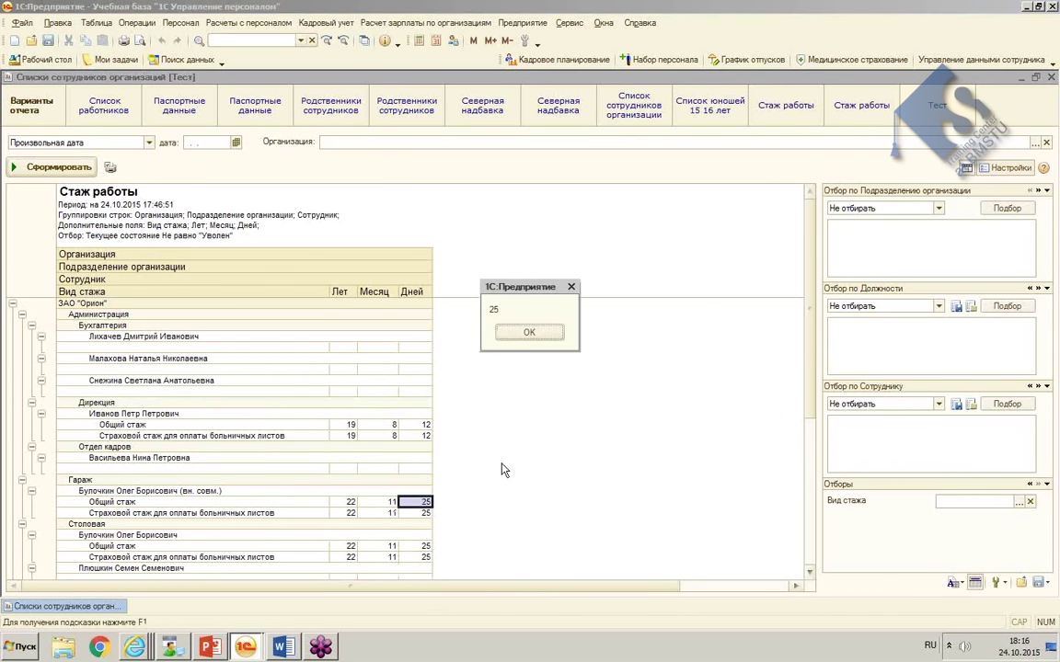
{"action": "left_click", "coordinate": [522, 398]}
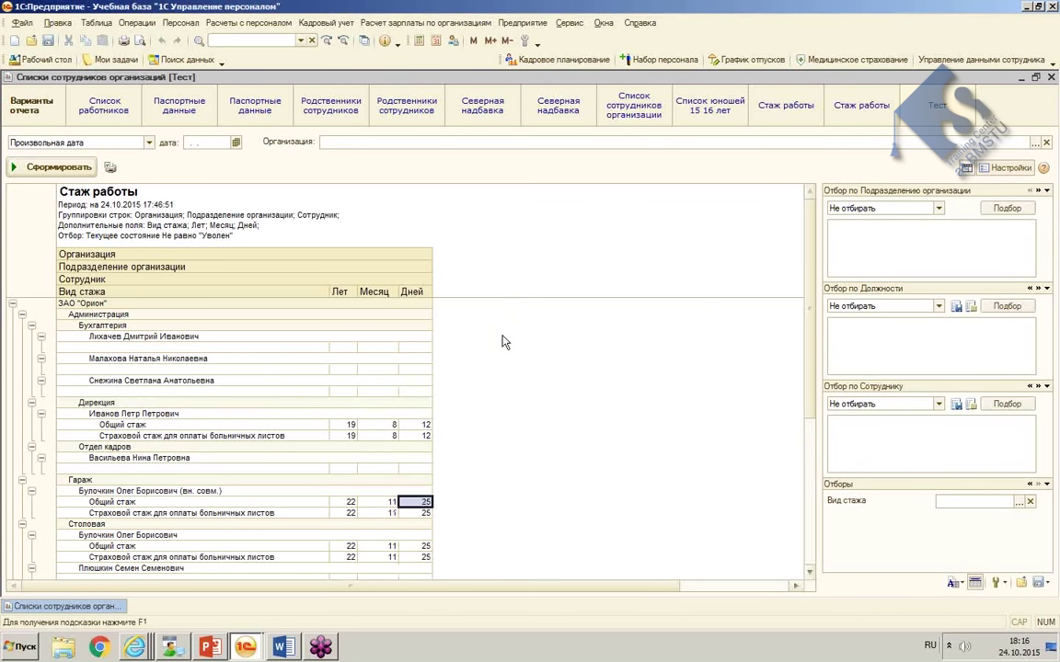
{"action": "left_click", "coordinate": [584, 303]}
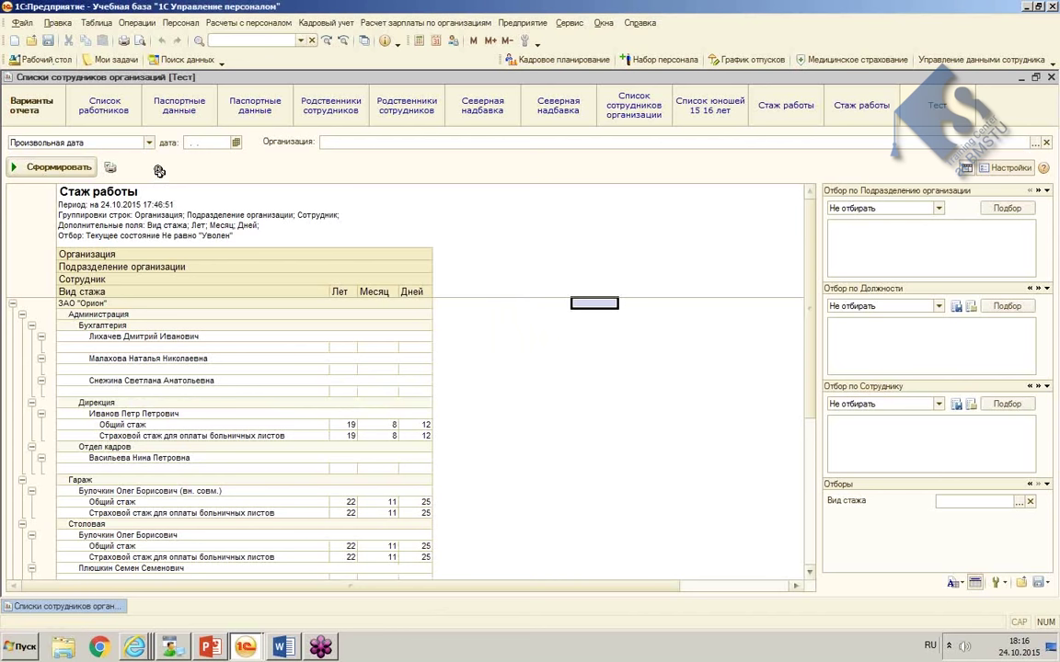
{"action": "left_click", "coordinate": [563, 336]}
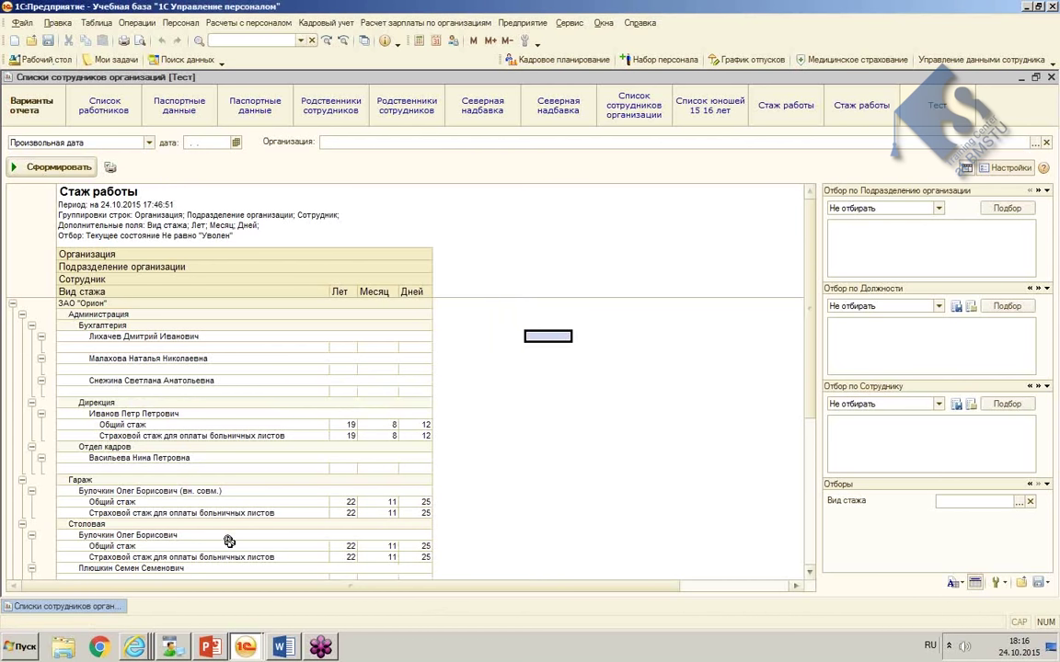
Step: Turn on editing for the report table and enter кекерген as the Лет value of Общий стаж under Дирекция
{"action": "left_click", "coordinate": [93, 24]}
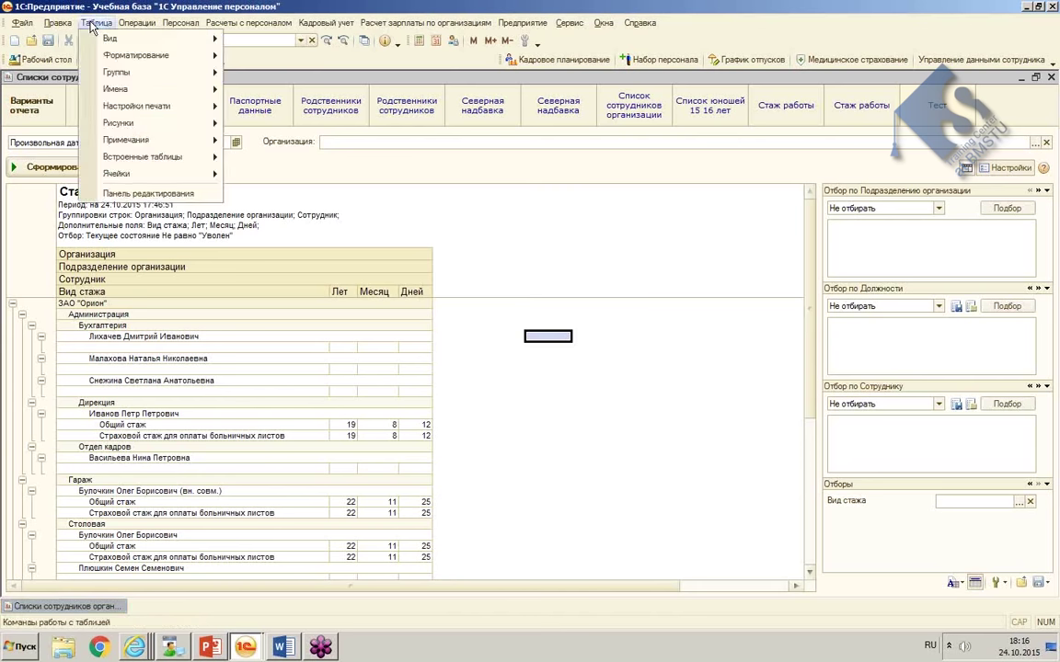
{"action": "mouse_move", "coordinate": [97, 42]}
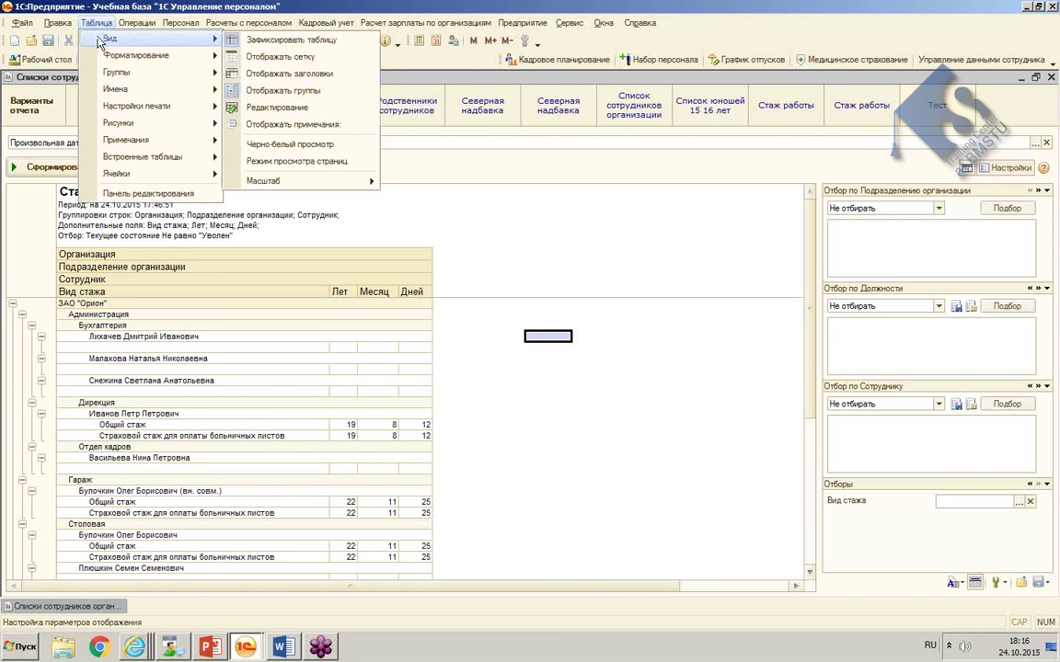
{"action": "left_click", "coordinate": [285, 108]}
{"action": "left_click", "coordinate": [342, 425]}
{"action": "type", "text": "кекерген"}
{"action": "left_click", "coordinate": [594, 450]}
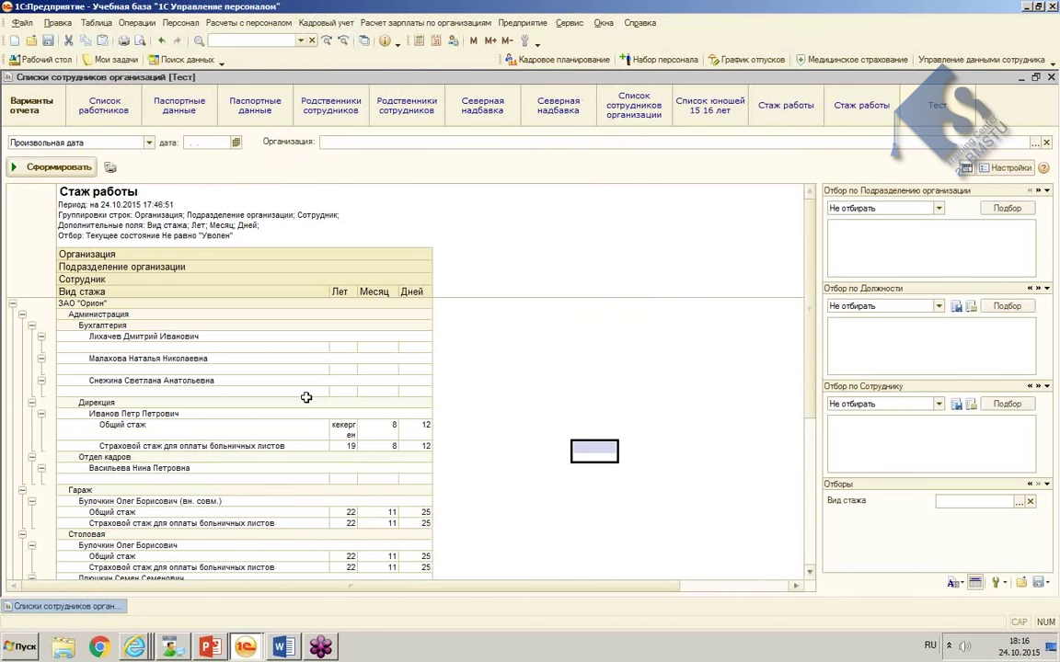
Step: Switch back to Зарплата и управление персоналом and return to the start of the employee passport data report
{"action": "left_click", "coordinate": [246, 647]}
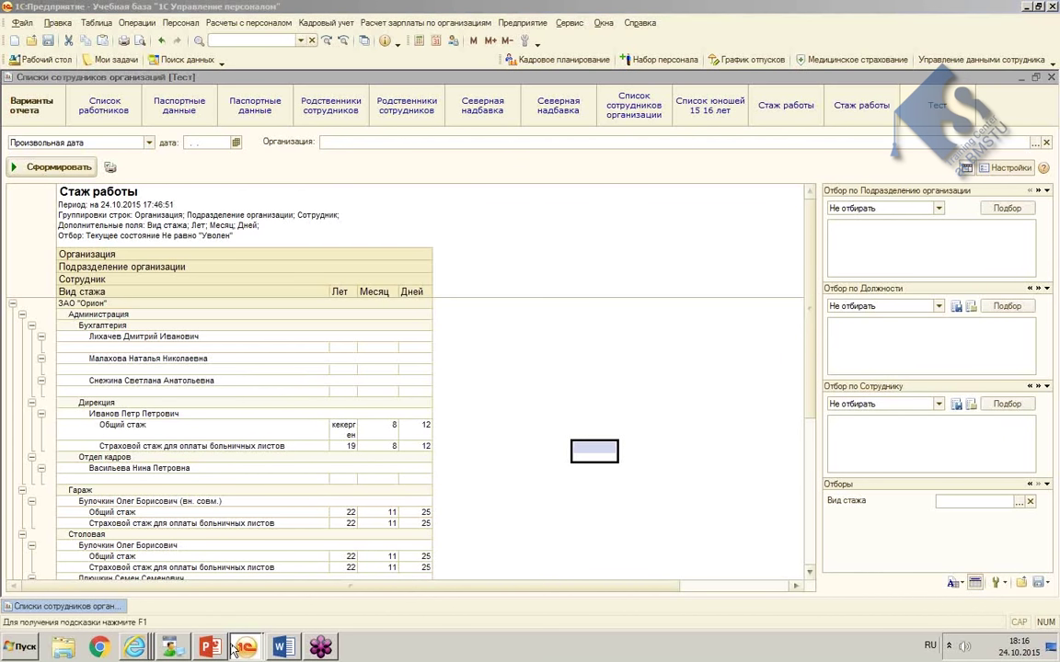
{"action": "left_click", "coordinate": [217, 595]}
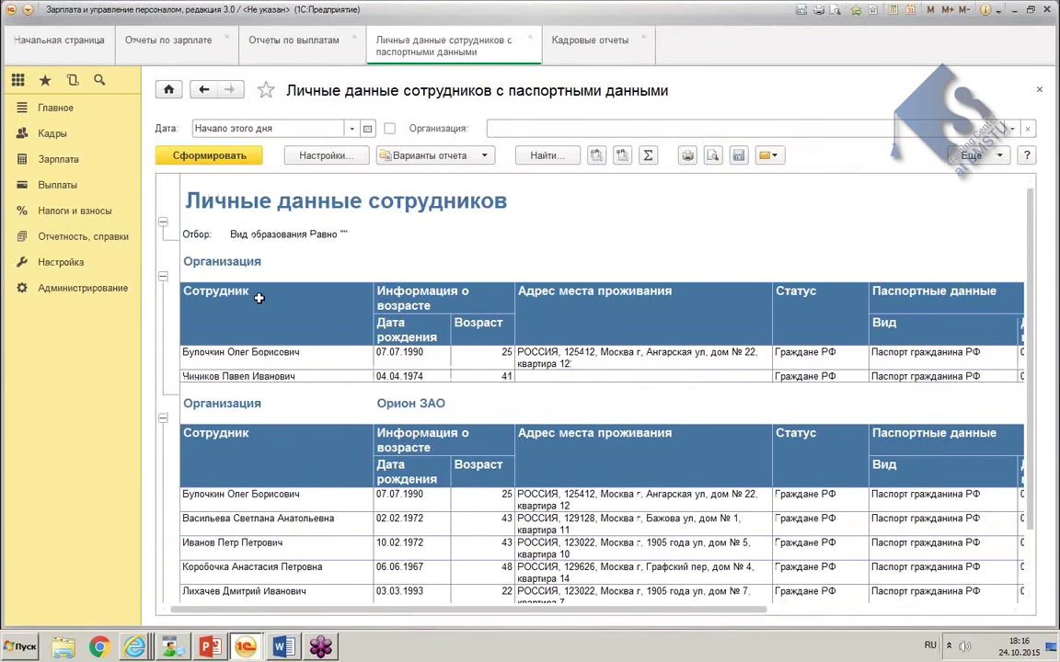
Step: Check the edited Стаж работы report in the 1С Управление персоналом training base, and switch back to Зарплата и управление персоналом
{"action": "left_click", "coordinate": [251, 652]}
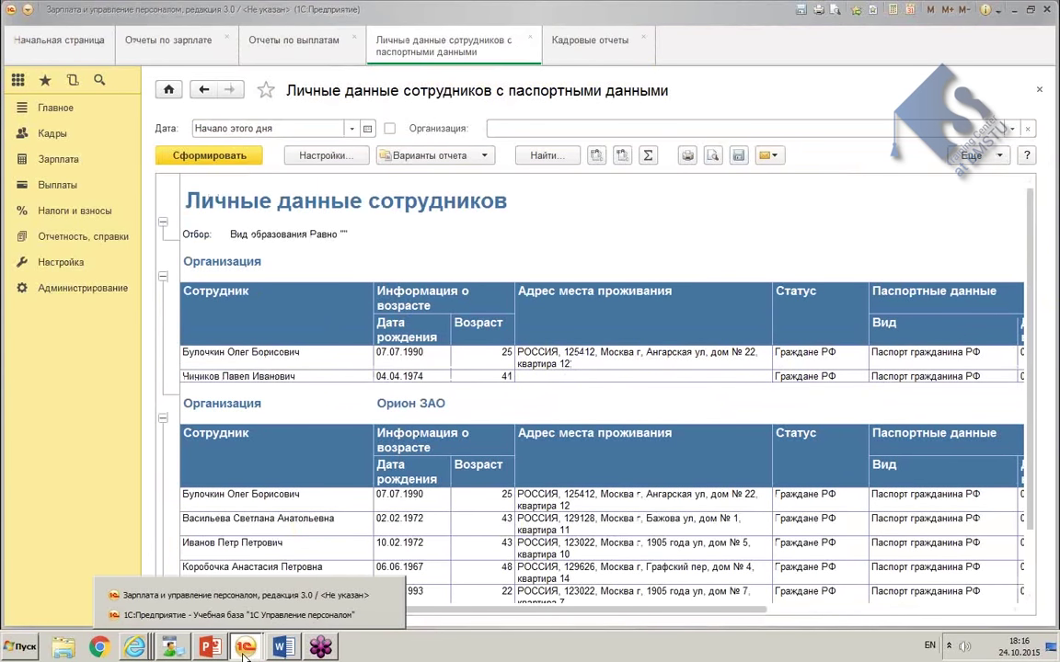
{"action": "left_click", "coordinate": [241, 617]}
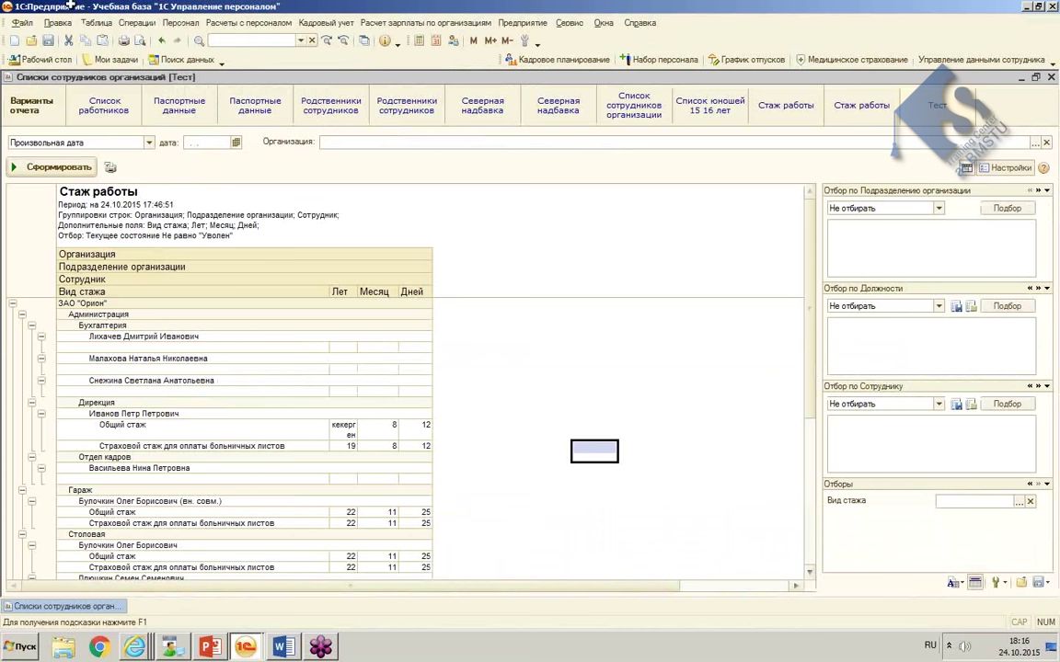
{"action": "left_click", "coordinate": [247, 656]}
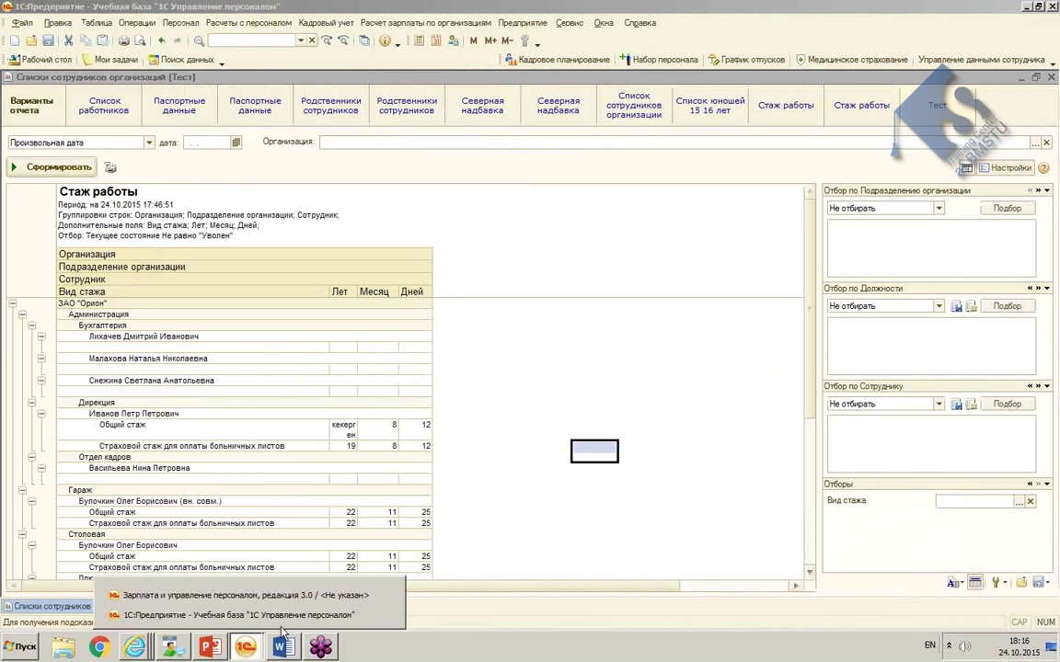
{"action": "left_click", "coordinate": [229, 595]}
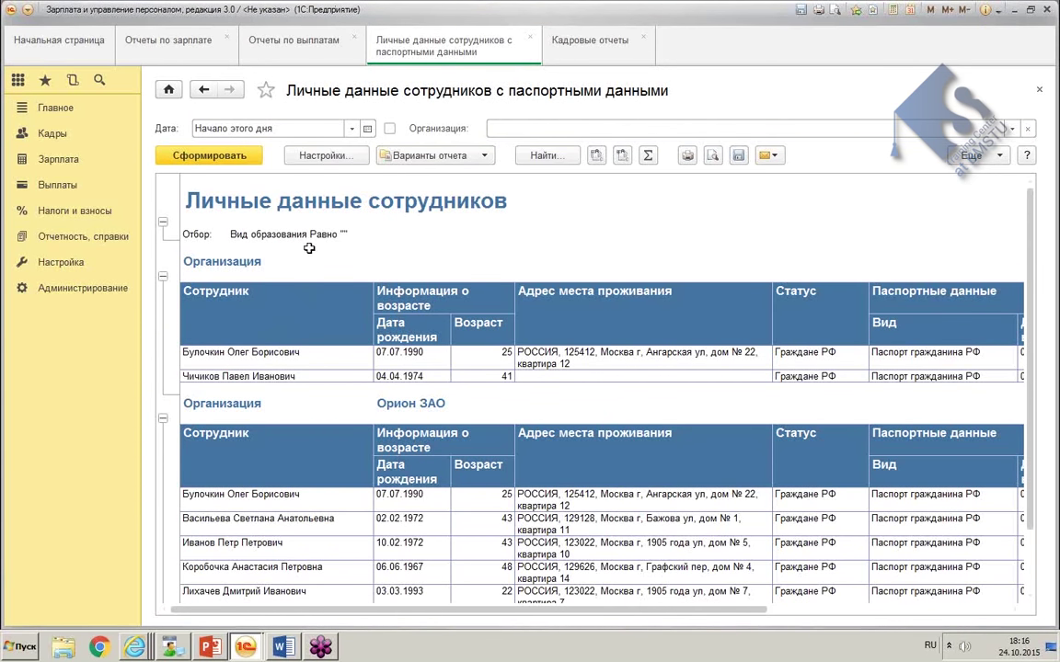
Step: Compare the commands offered for the passport data report with those offered for Отчеты по выплатам, and return to the report
{"action": "left_click", "coordinate": [309, 248]}
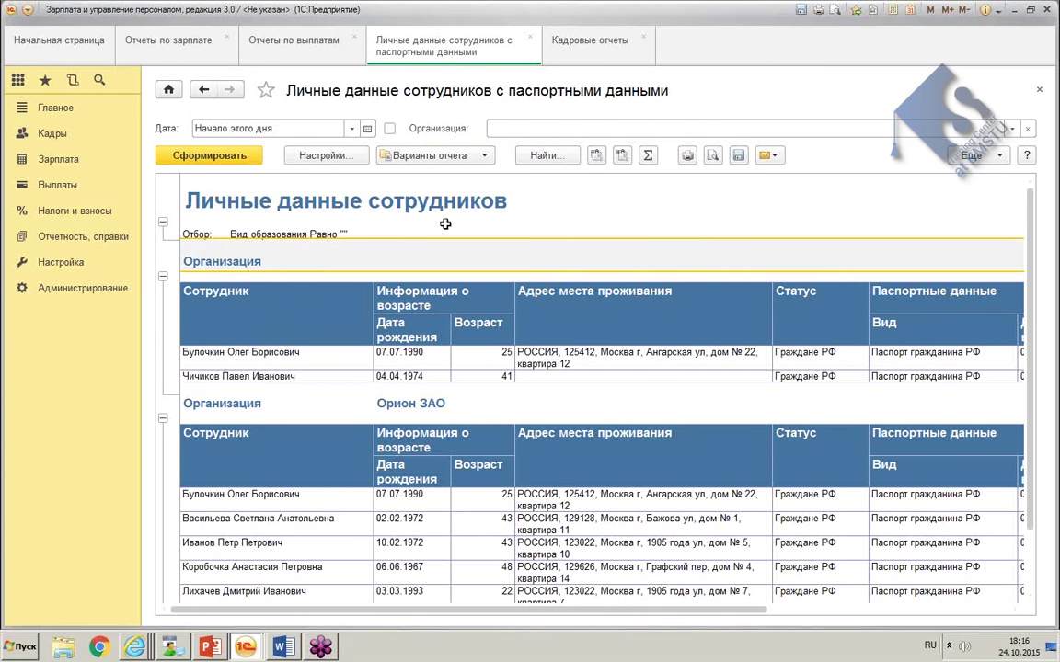
{"action": "left_click", "coordinate": [28, 10]}
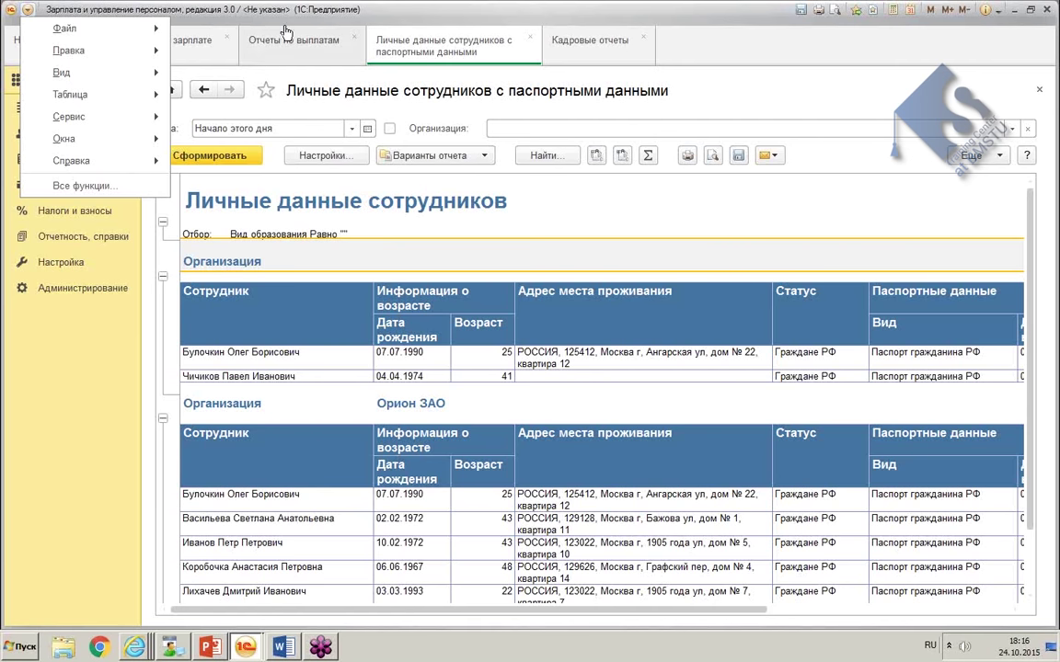
{"action": "left_click", "coordinate": [256, 27]}
{"action": "left_click", "coordinate": [28, 11]}
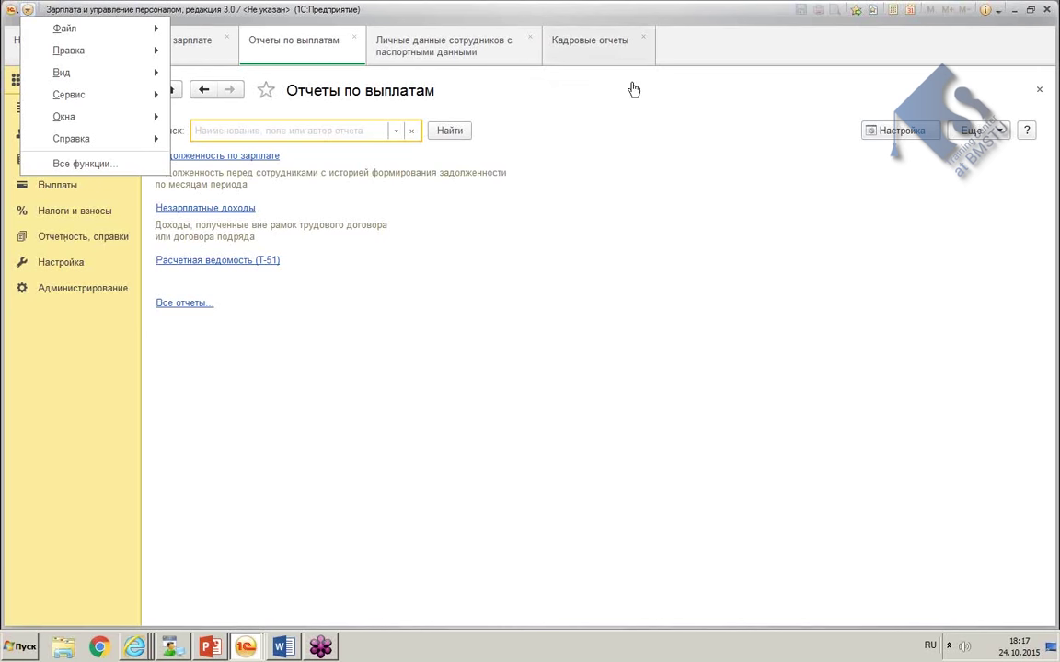
{"action": "left_click", "coordinate": [386, 53]}
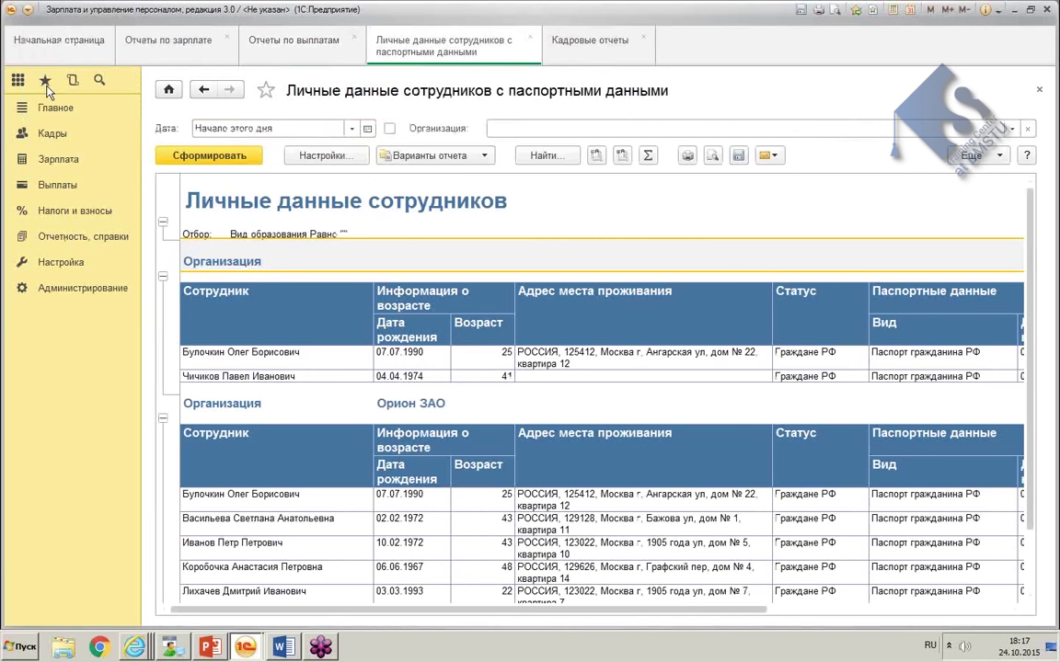
Step: Turn on editing for the passport data report table and replace the first two employee names with вапанонг45е and арапопро
{"action": "left_click", "coordinate": [26, 10]}
{"action": "mouse_move", "coordinate": [83, 97]}
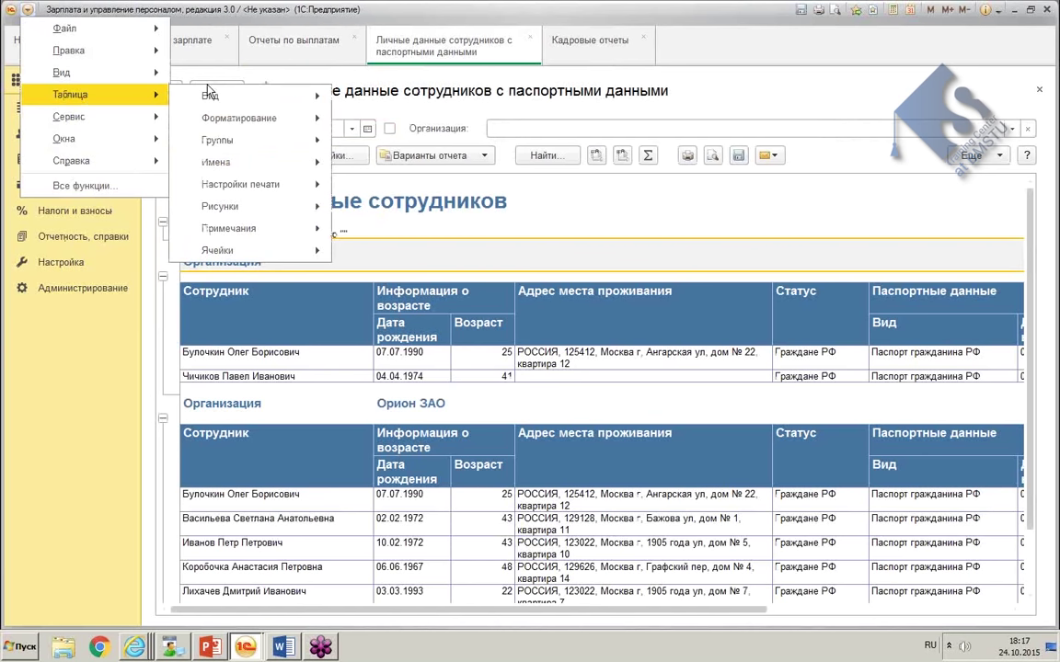
{"action": "mouse_move", "coordinate": [258, 103]}
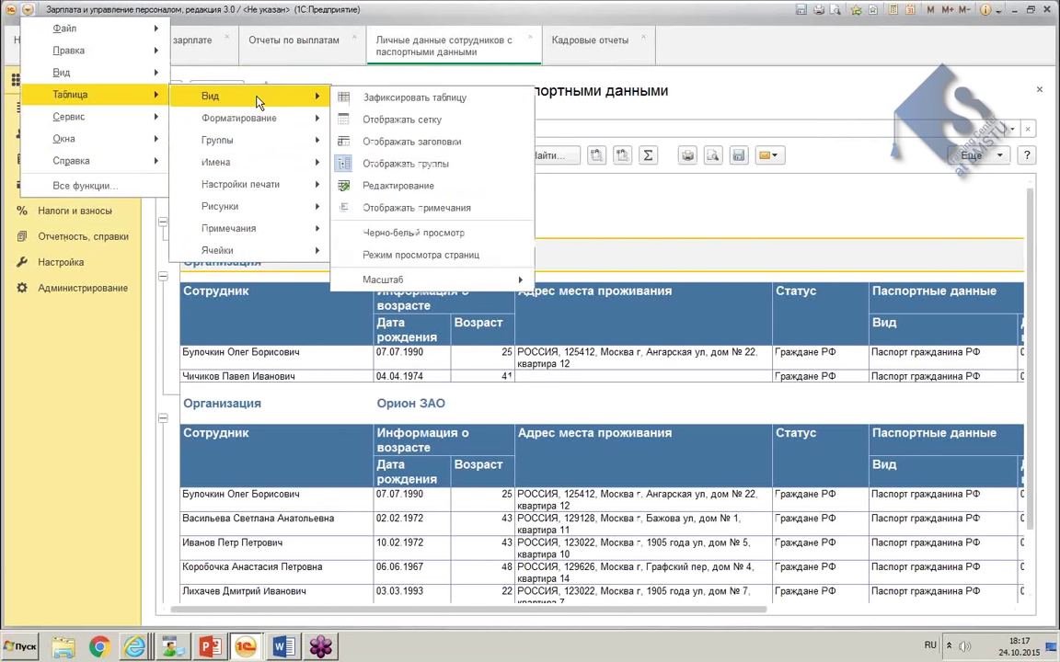
{"action": "left_click", "coordinate": [419, 187]}
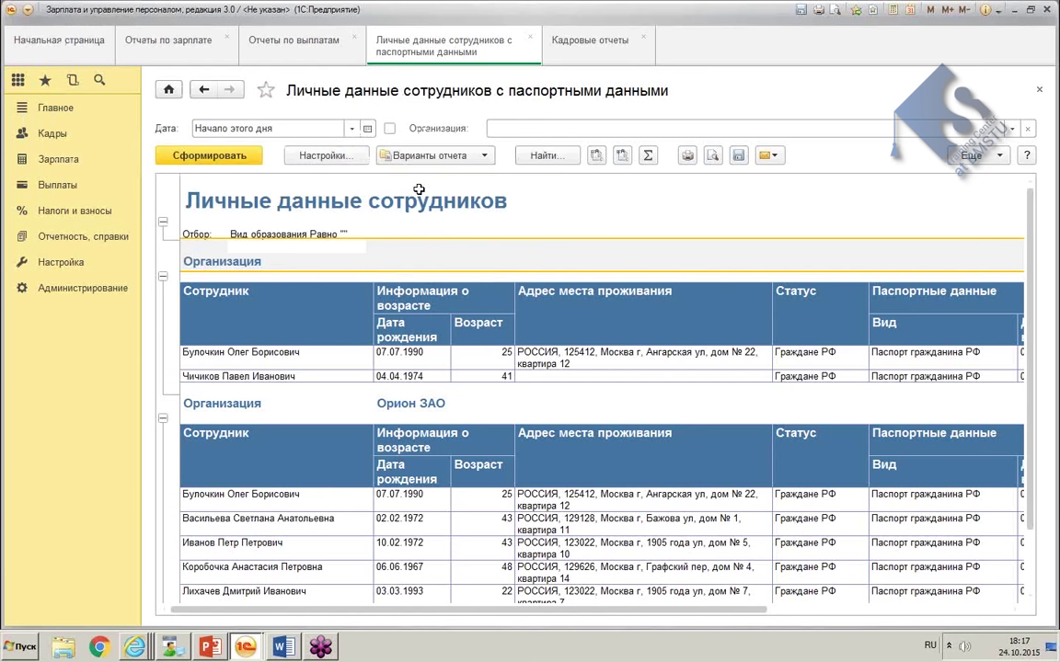
{"action": "left_click", "coordinate": [246, 354]}
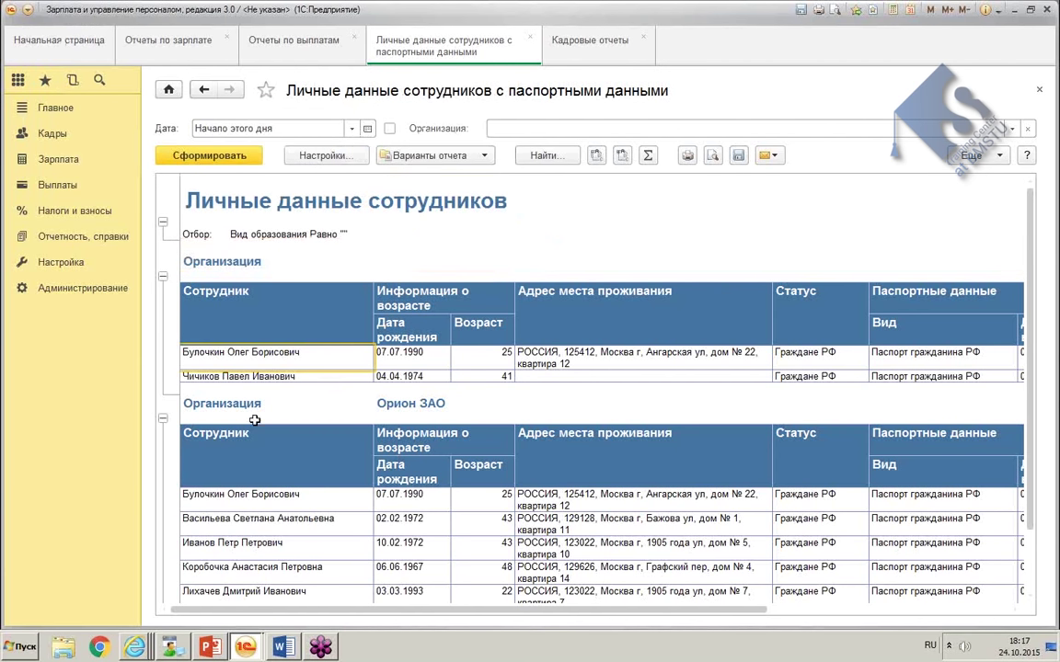
{"action": "type", "text": "вапанонг45е"}
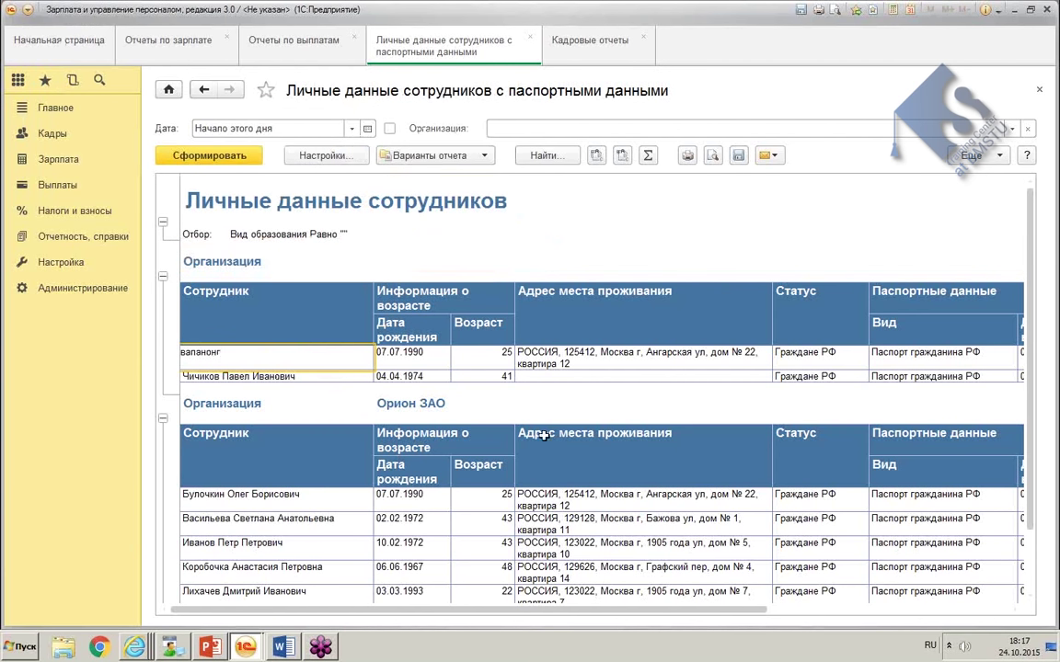
{"action": "left_click", "coordinate": [219, 377]}
{"action": "type", "text": "арапопро"}
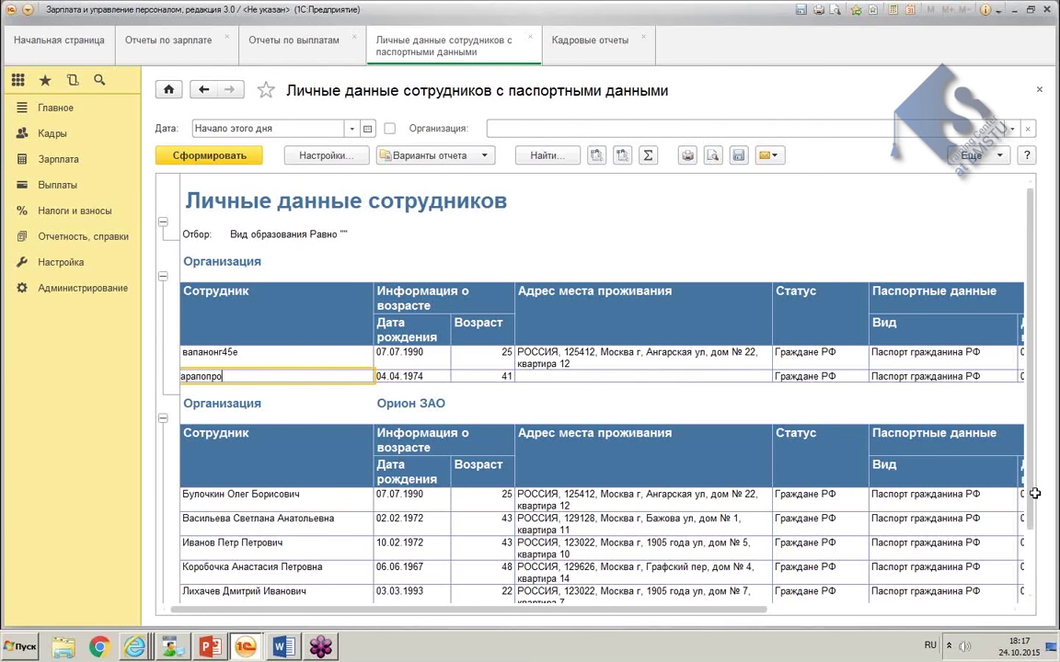
{"action": "left_click", "coordinate": [612, 193]}
Step: Save the edited report to the desktop as an Excel 2007 (*.xlsx) workbook named мой
{"action": "left_click", "coordinate": [383, 241]}
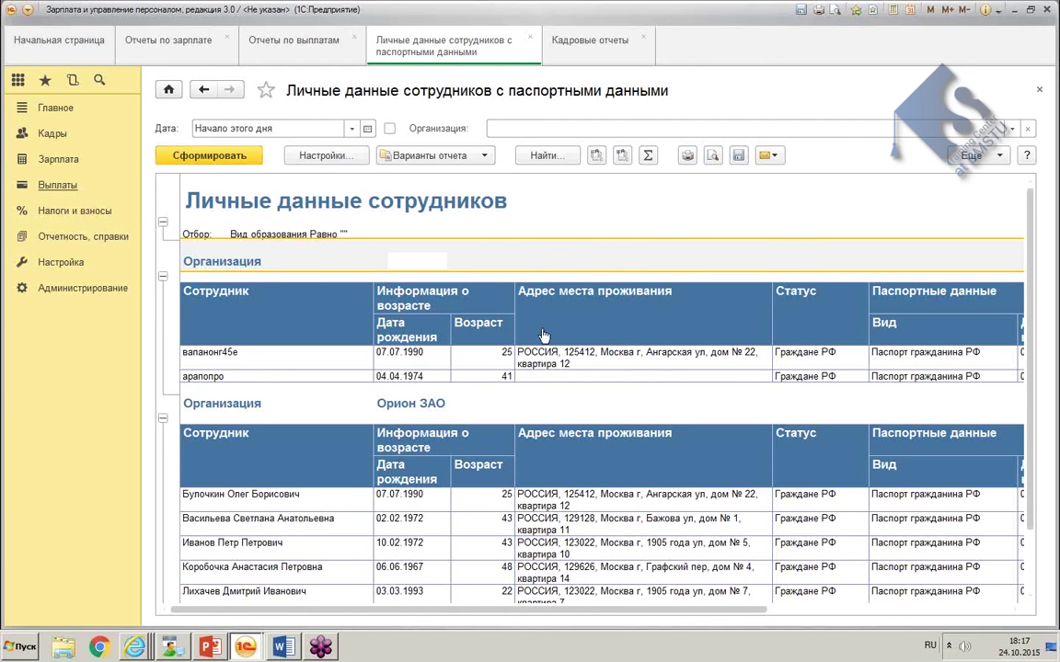
{"action": "left_click", "coordinate": [25, 10]}
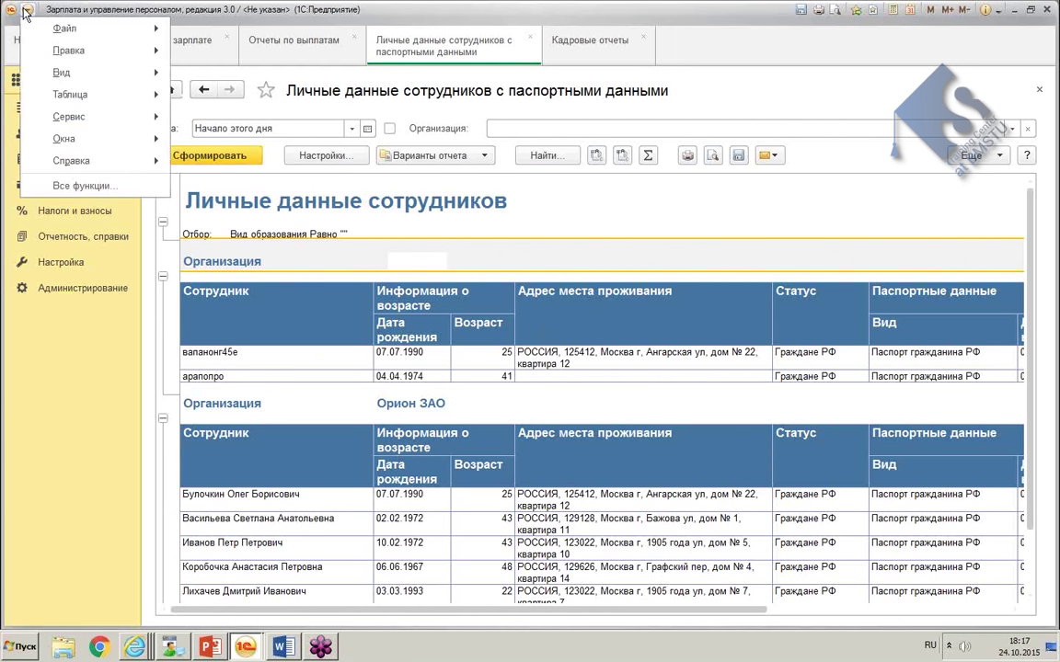
{"action": "mouse_move", "coordinate": [69, 29]}
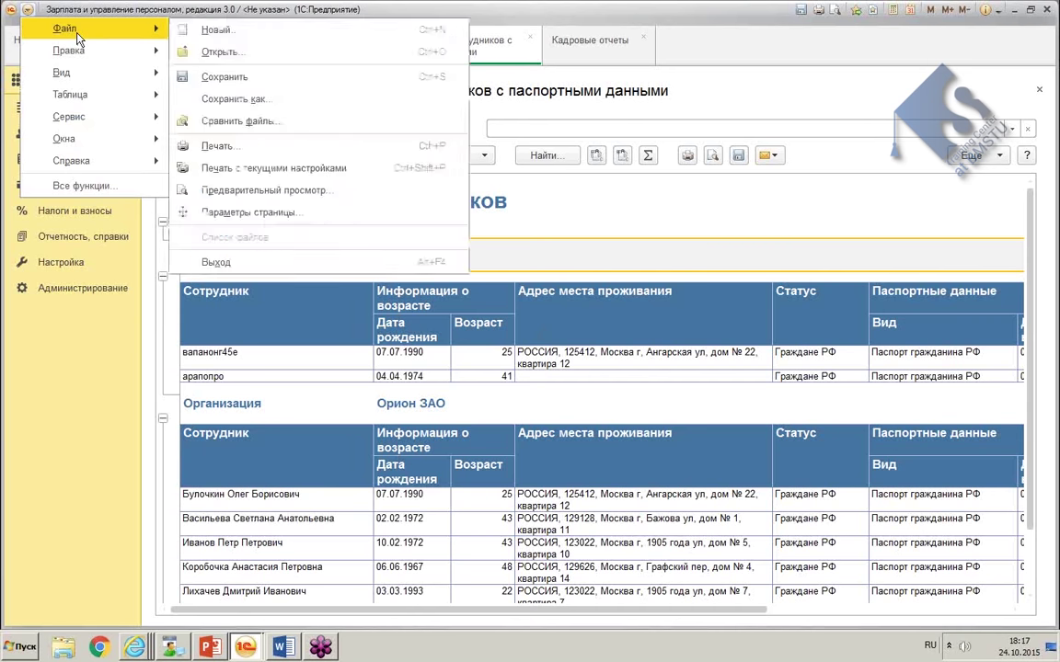
{"action": "left_click", "coordinate": [310, 109]}
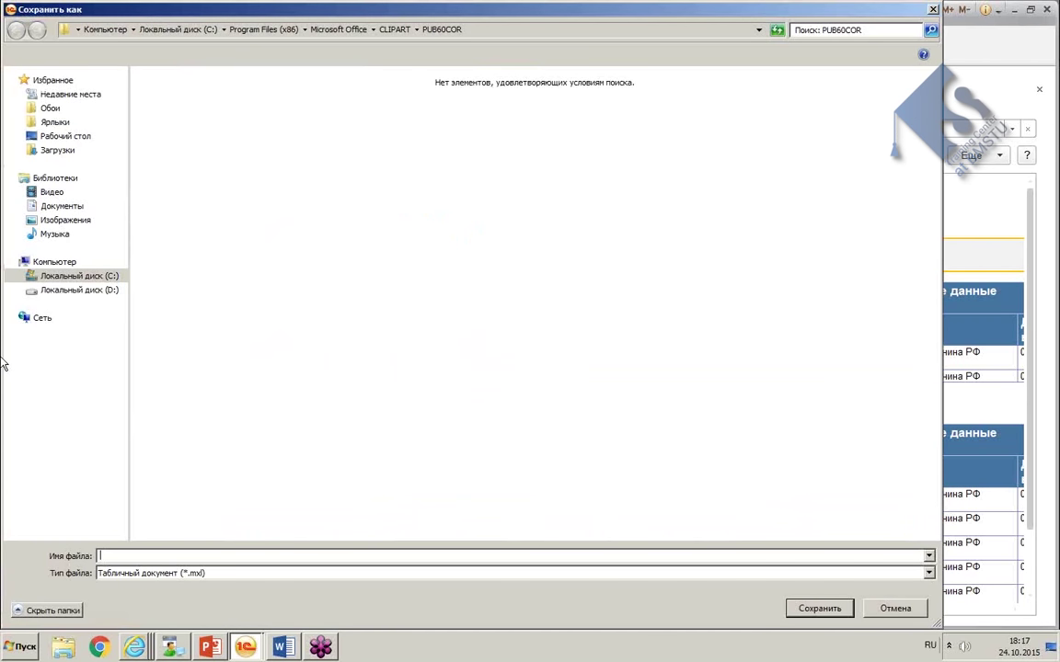
{"action": "left_click", "coordinate": [929, 573]}
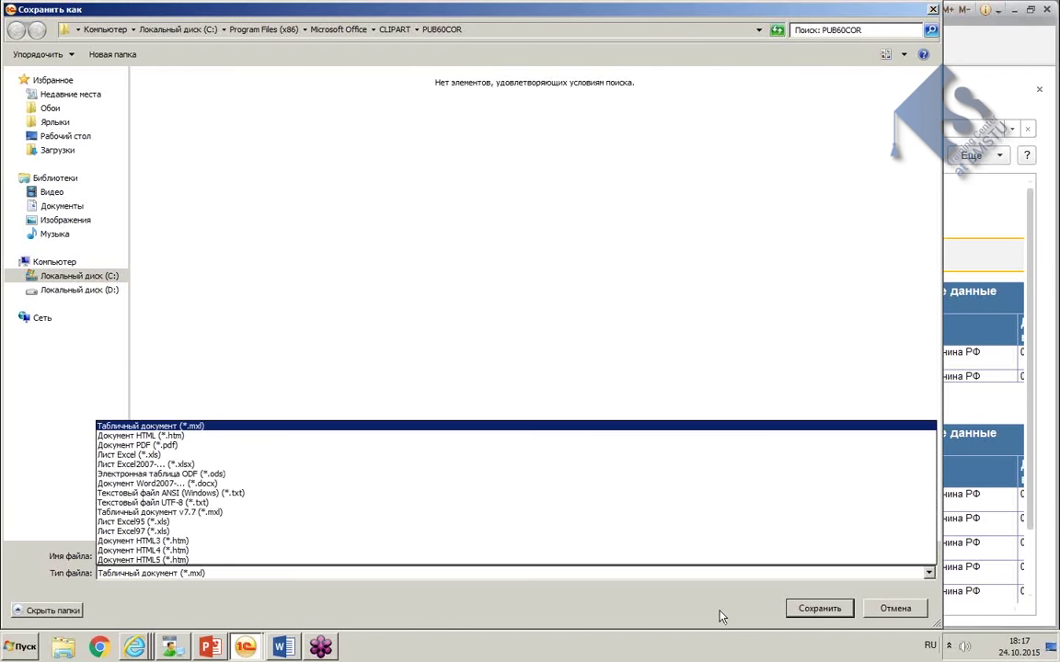
{"action": "left_click", "coordinate": [173, 469]}
{"action": "left_click", "coordinate": [166, 556]}
{"action": "type", "text": "вфыва"}
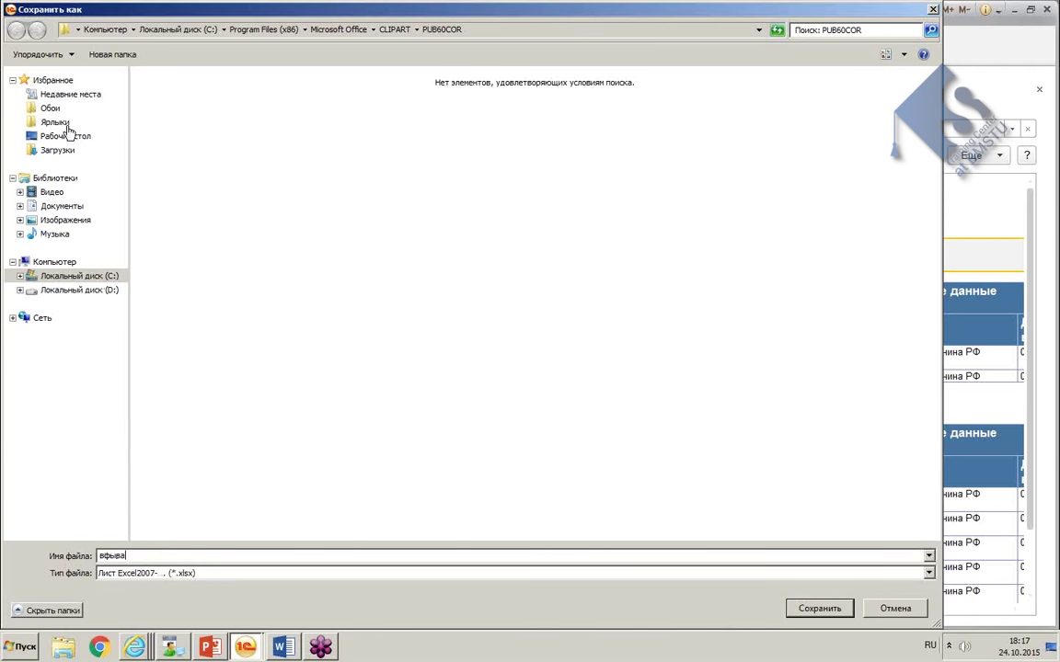
{"action": "left_click", "coordinate": [62, 137]}
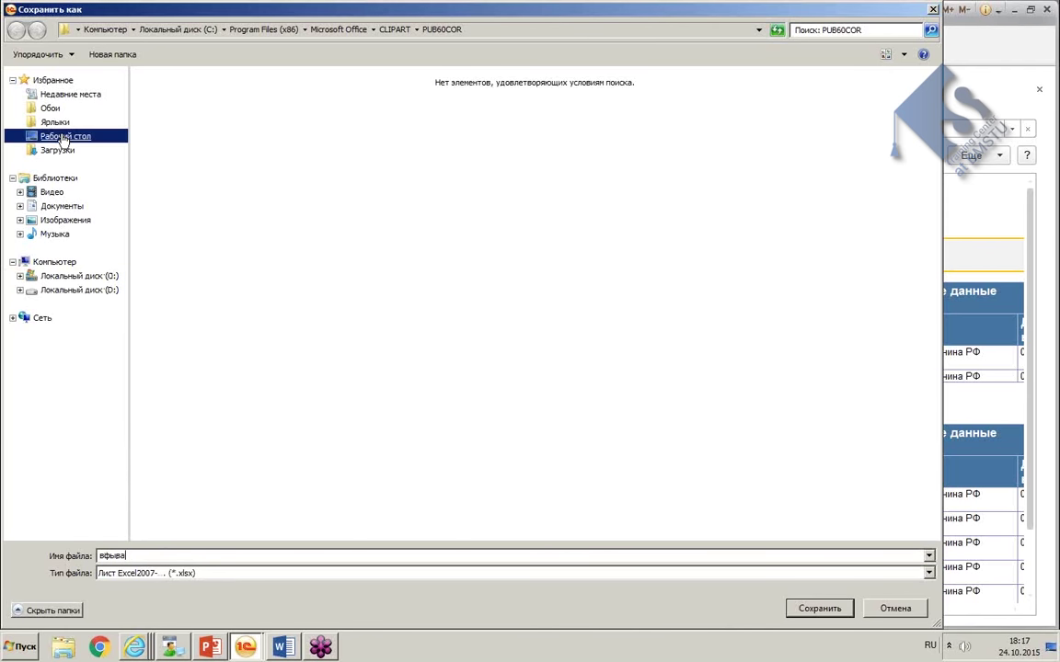
{"action": "left_click", "coordinate": [150, 556]}
{"action": "type", "text": "М"}
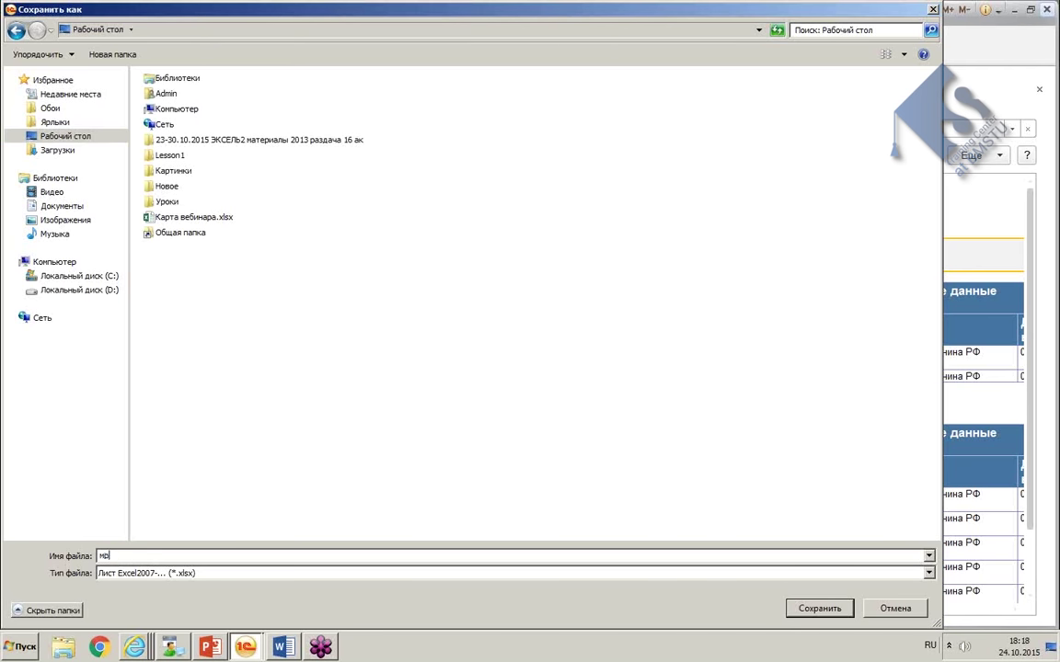
{"action": "left_click", "coordinate": [800, 612]}
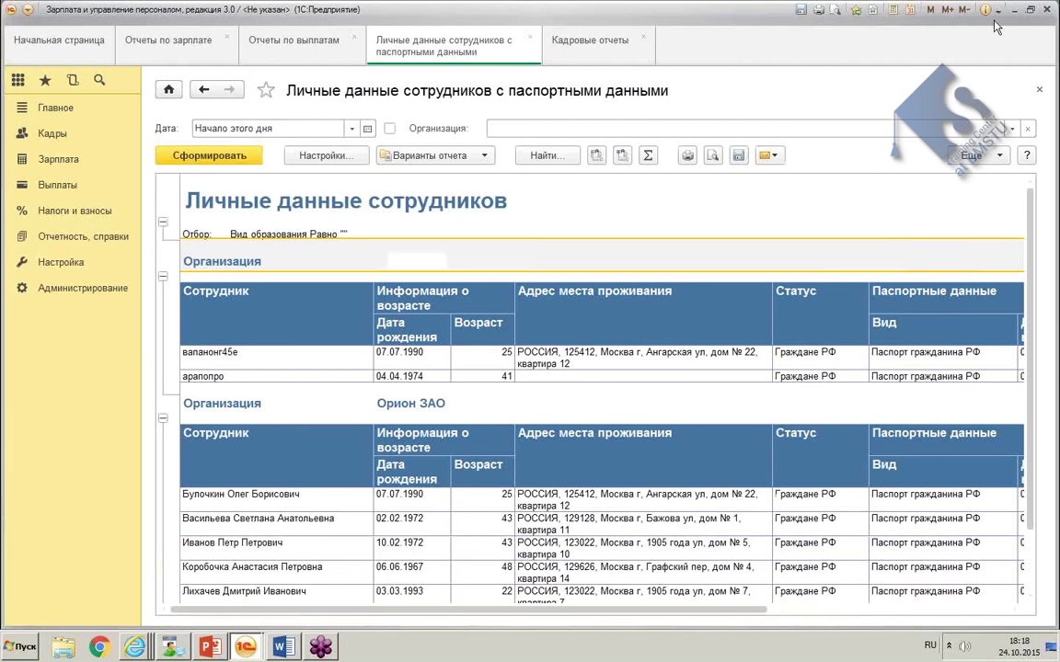
Step: Open мой.xlsx from the desktop in Excel, dismiss the activation wizard, examine the exported report, and close the workbook
{"action": "left_click", "coordinate": [1017, 11]}
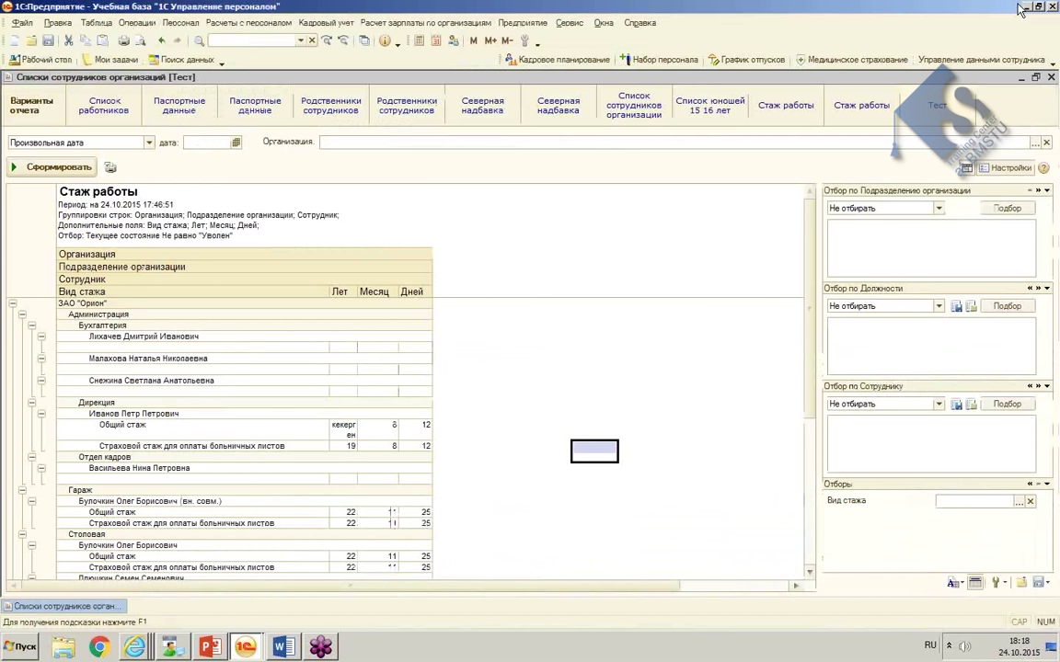
{"action": "left_click", "coordinate": [1027, 7]}
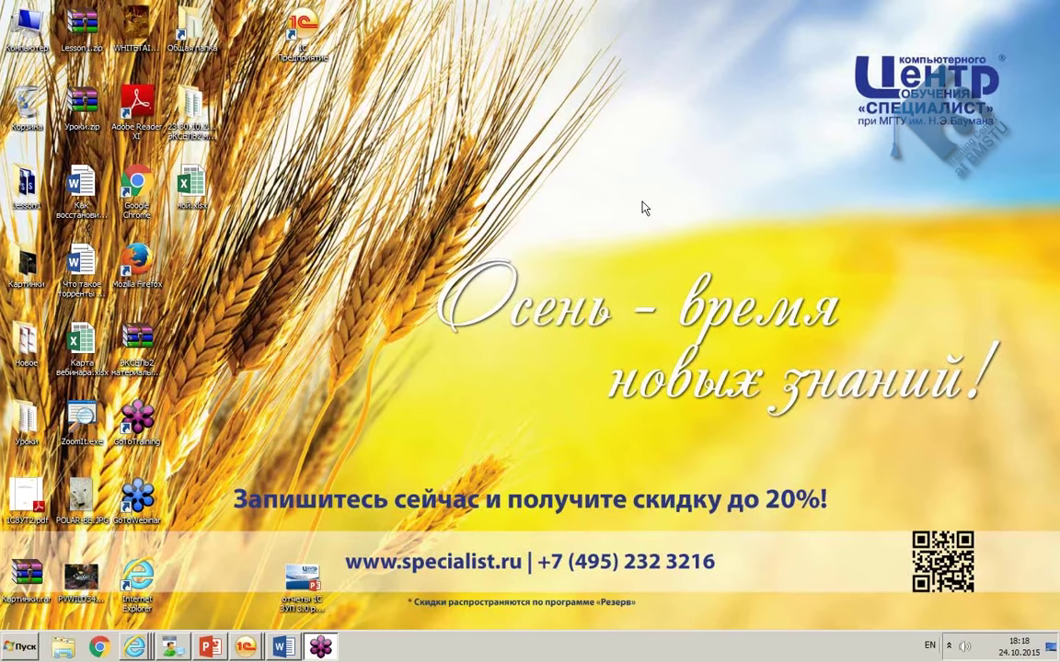
{"action": "double_click", "coordinate": [192, 186]}
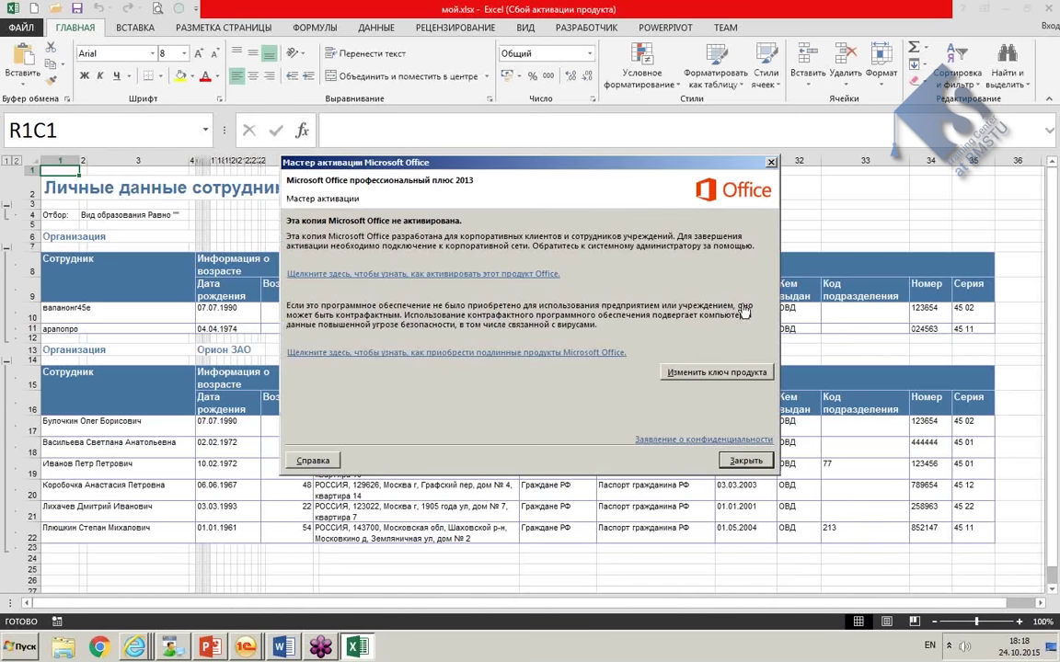
{"action": "left_click", "coordinate": [742, 461]}
{"action": "left_click", "coordinate": [339, 184]}
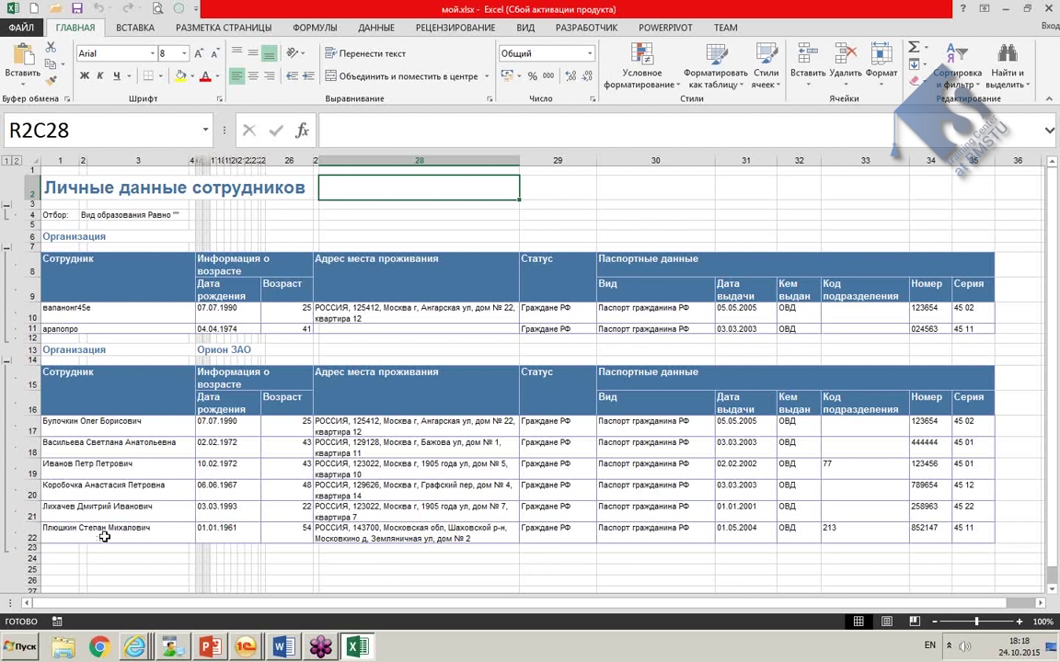
{"action": "left_click", "coordinate": [1049, 8]}
Step: Switch back to Зарплата и управление персоналом, open Кадровые отчеты, and look through the available personnel reports
{"action": "left_click", "coordinate": [234, 655]}
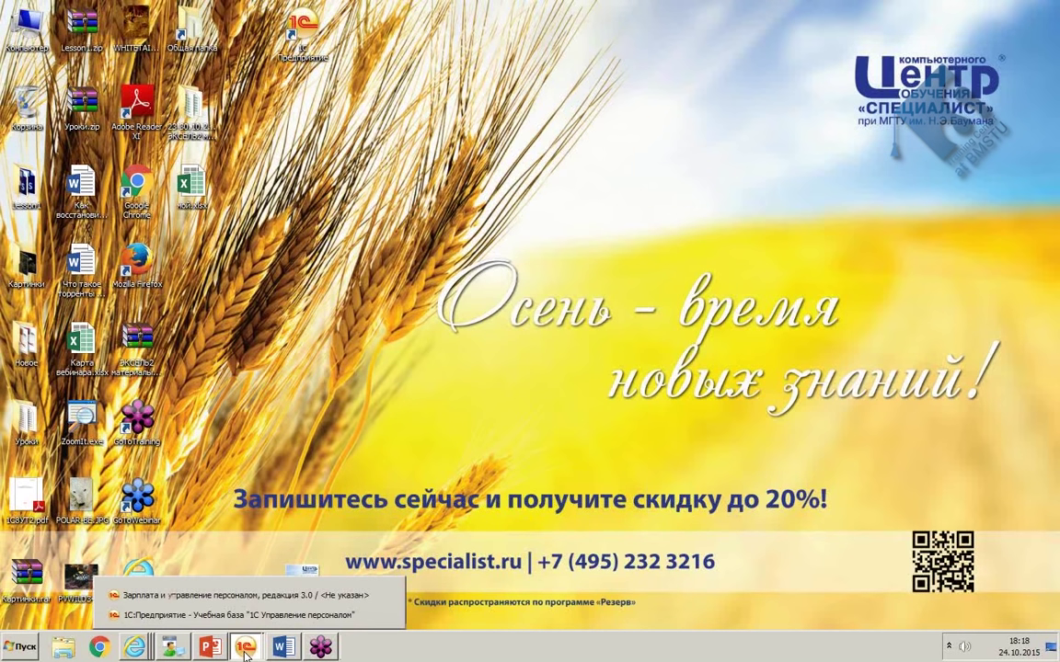
{"action": "left_click", "coordinate": [204, 596]}
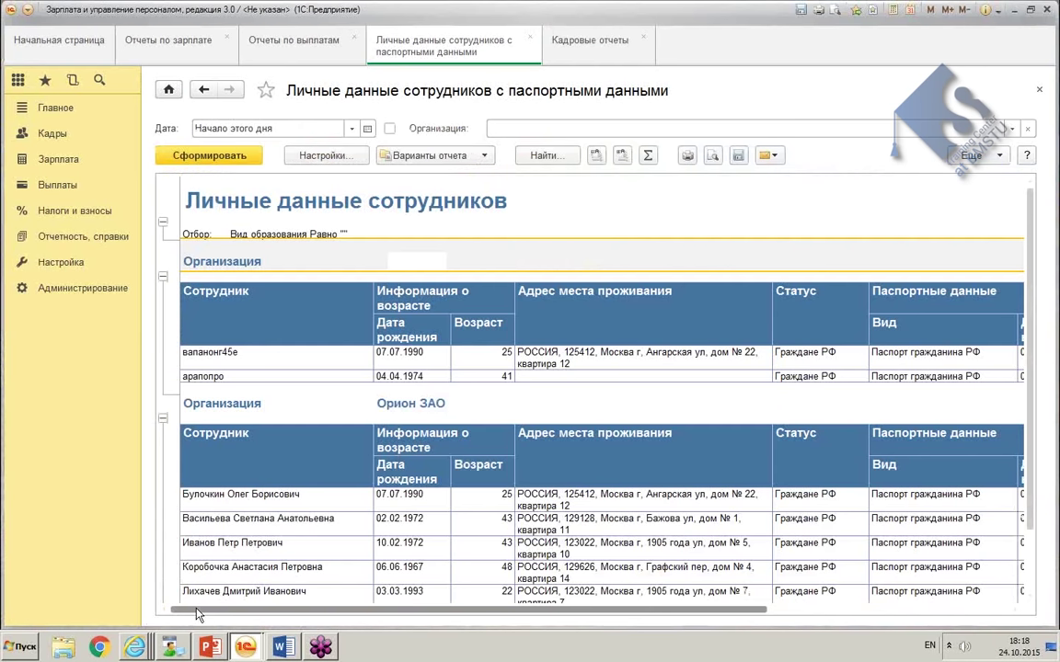
{"action": "left_click", "coordinate": [520, 220]}
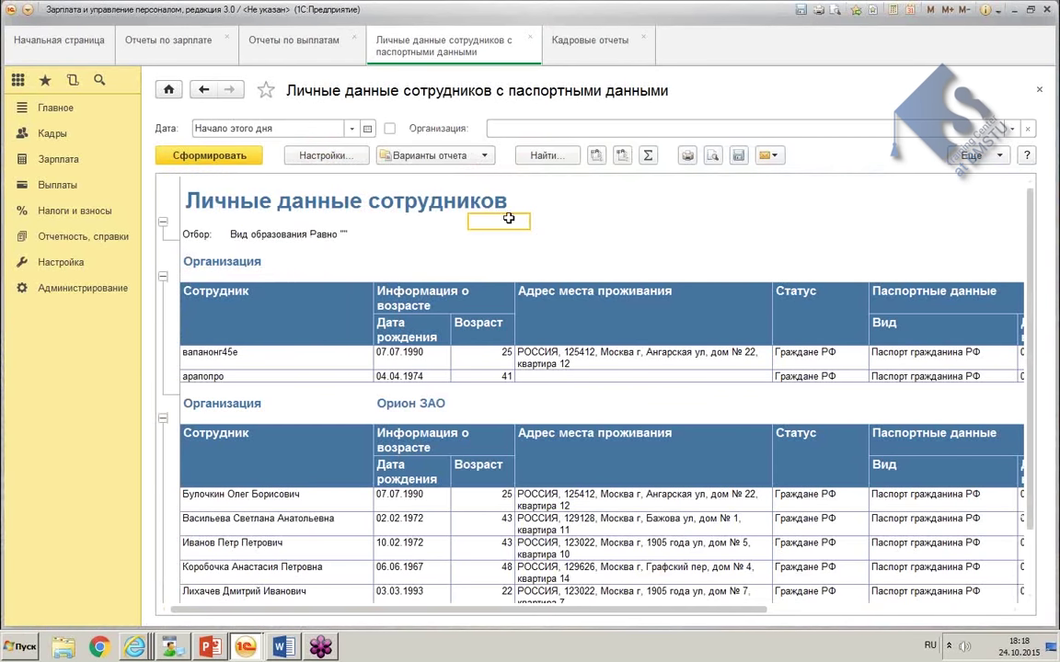
{"action": "left_click", "coordinate": [52, 130]}
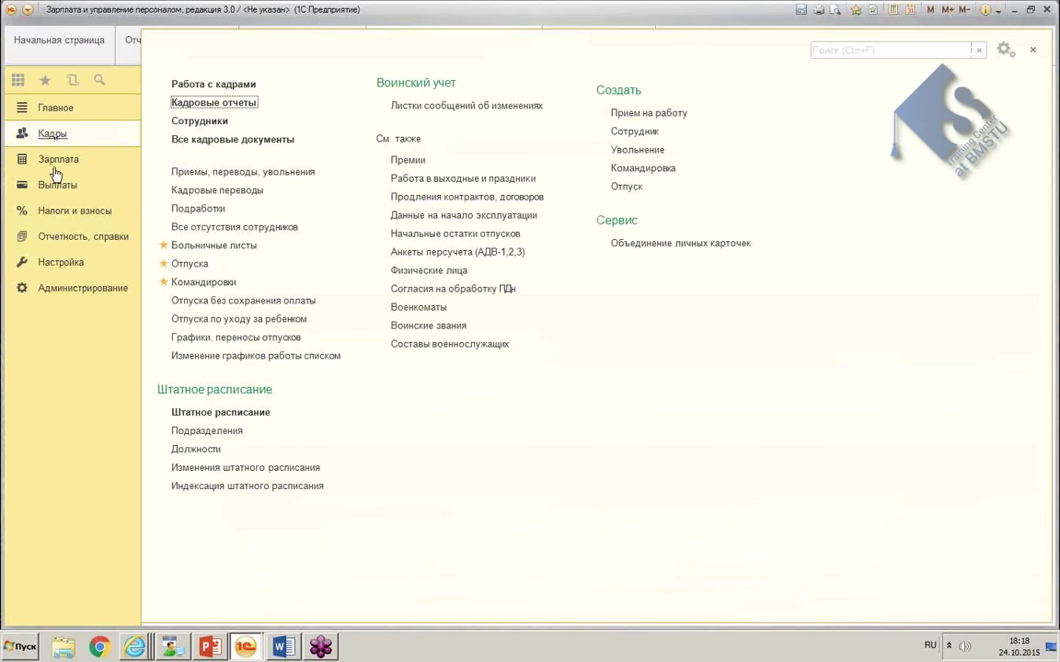
{"action": "left_click", "coordinate": [195, 102]}
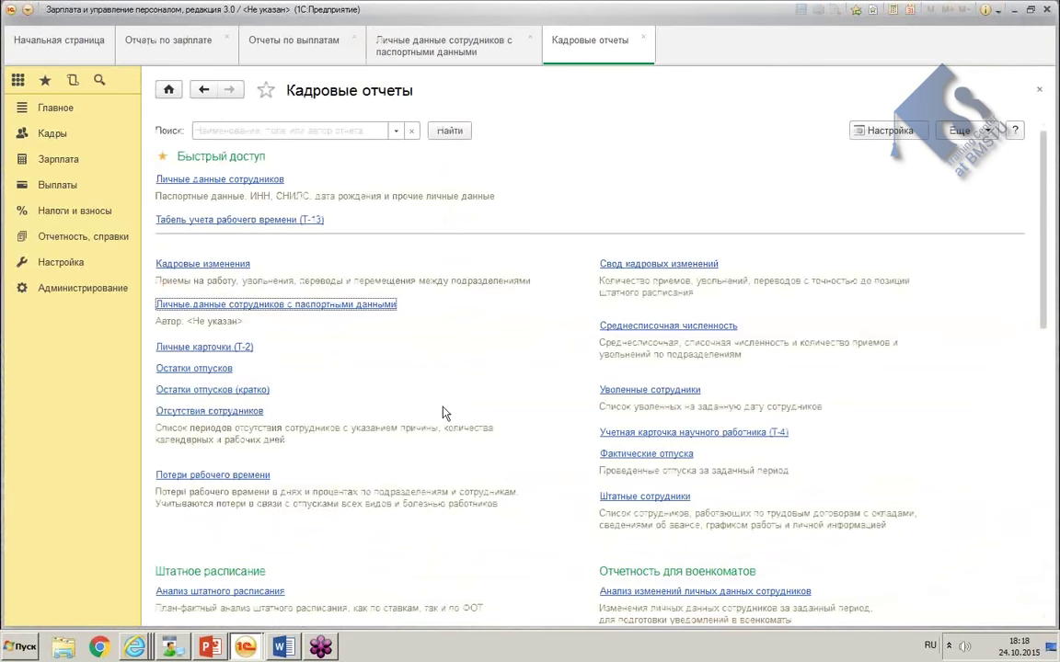
{"action": "scroll", "coordinate": [442, 413], "scroll_direction": "down", "scroll_amount": 6}
{"action": "scroll", "coordinate": [508, 592], "scroll_direction": "up", "scroll_amount": 4}
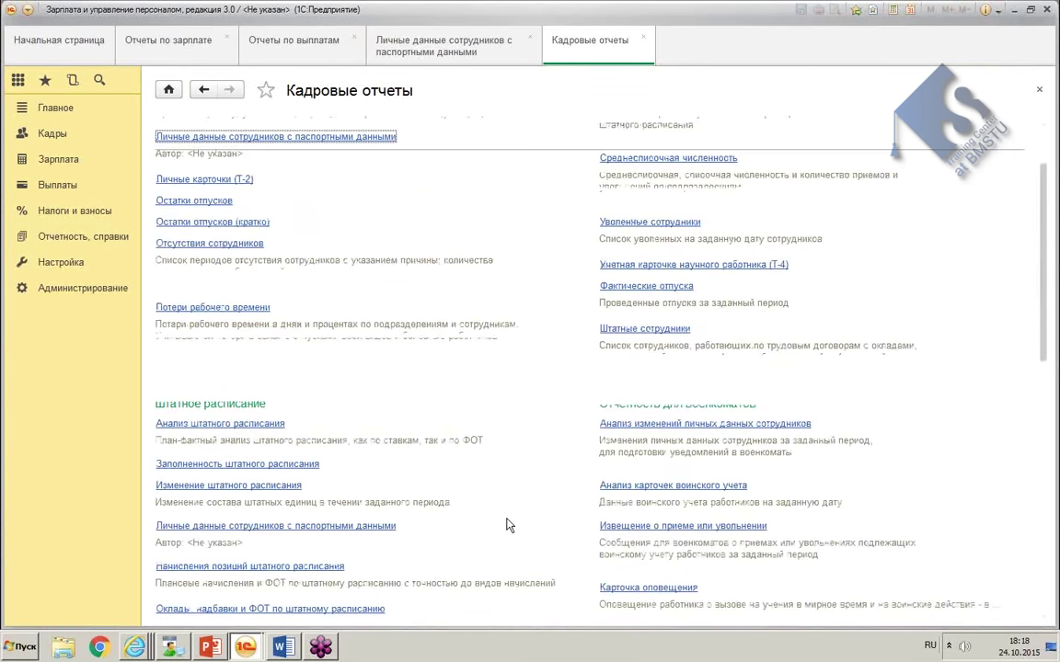
{"action": "scroll", "coordinate": [508, 525], "scroll_direction": "up", "scroll_amount": 3}
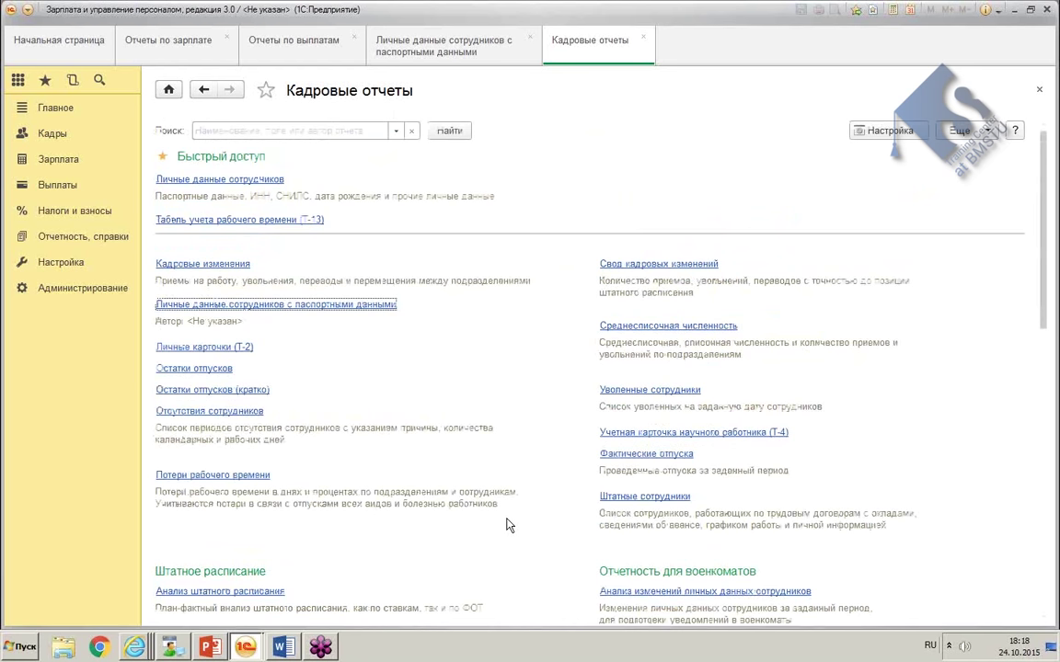
{"action": "scroll", "coordinate": [508, 525], "scroll_direction": "down", "scroll_amount": 2}
{"action": "scroll", "coordinate": [508, 526], "scroll_direction": "down", "scroll_amount": 12}
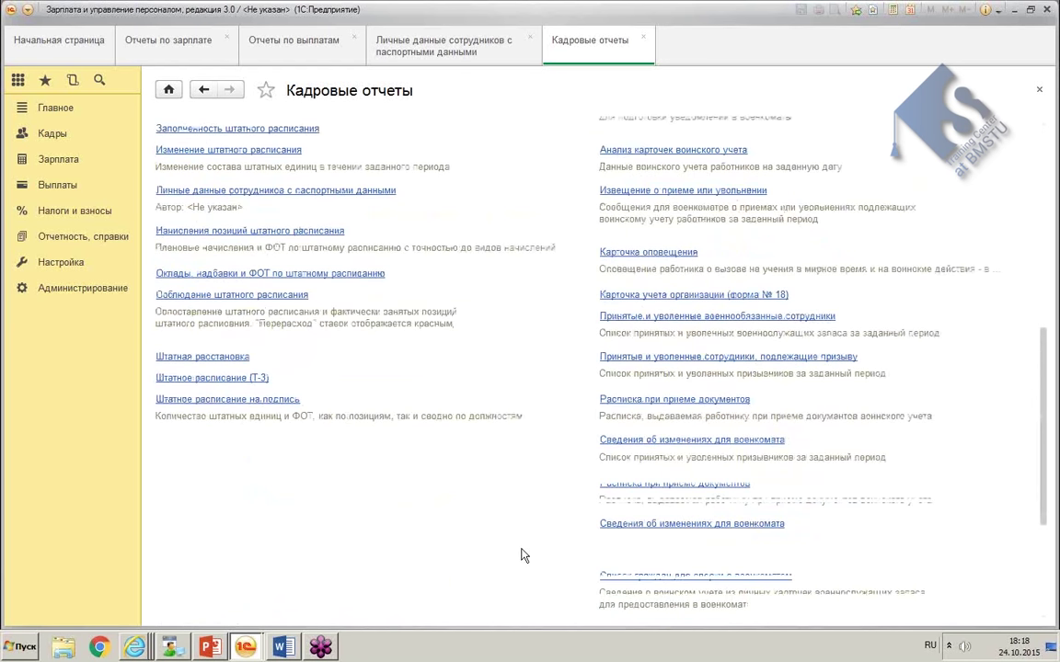
Step: Open the Остатки отпусков report from the personnel reports, generate it, and close it after viewing
{"action": "left_click", "coordinate": [247, 649]}
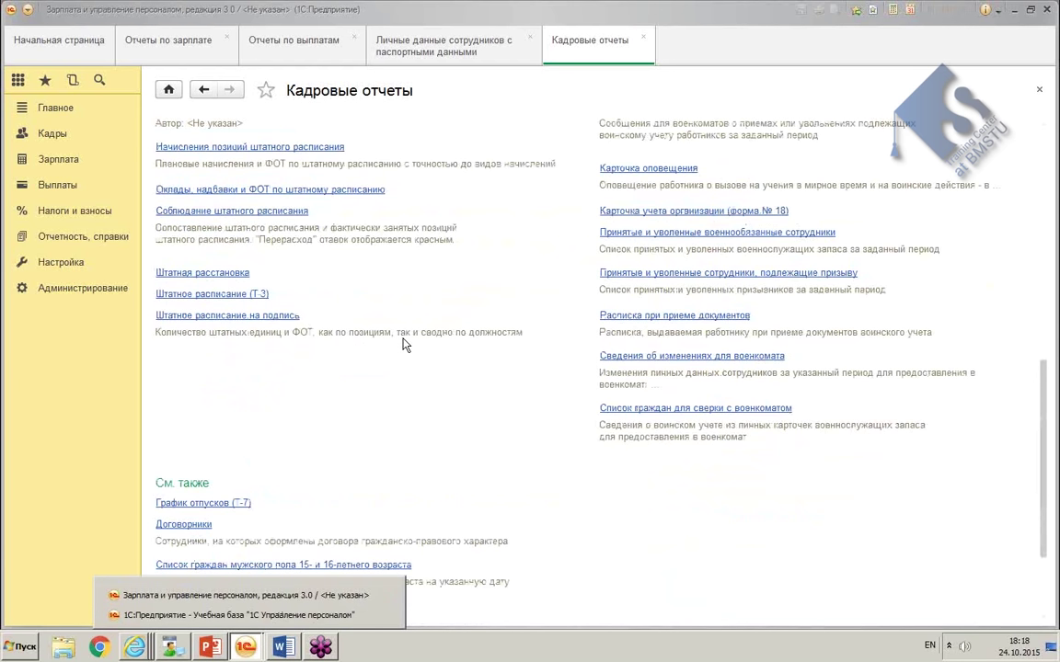
{"action": "left_click", "coordinate": [483, 442]}
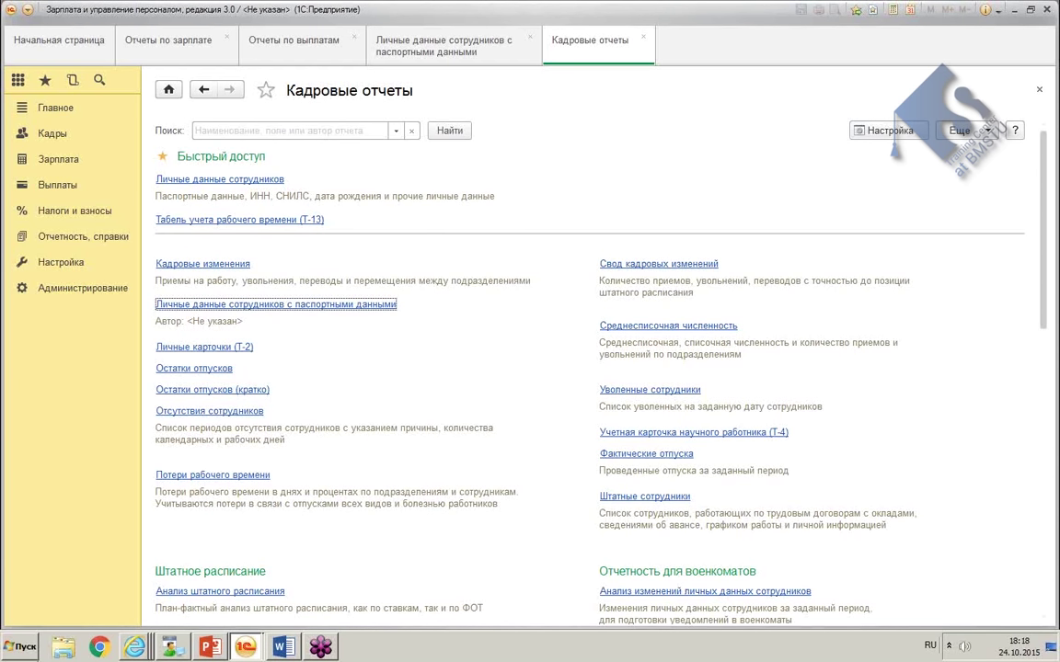
{"action": "left_click", "coordinate": [178, 367]}
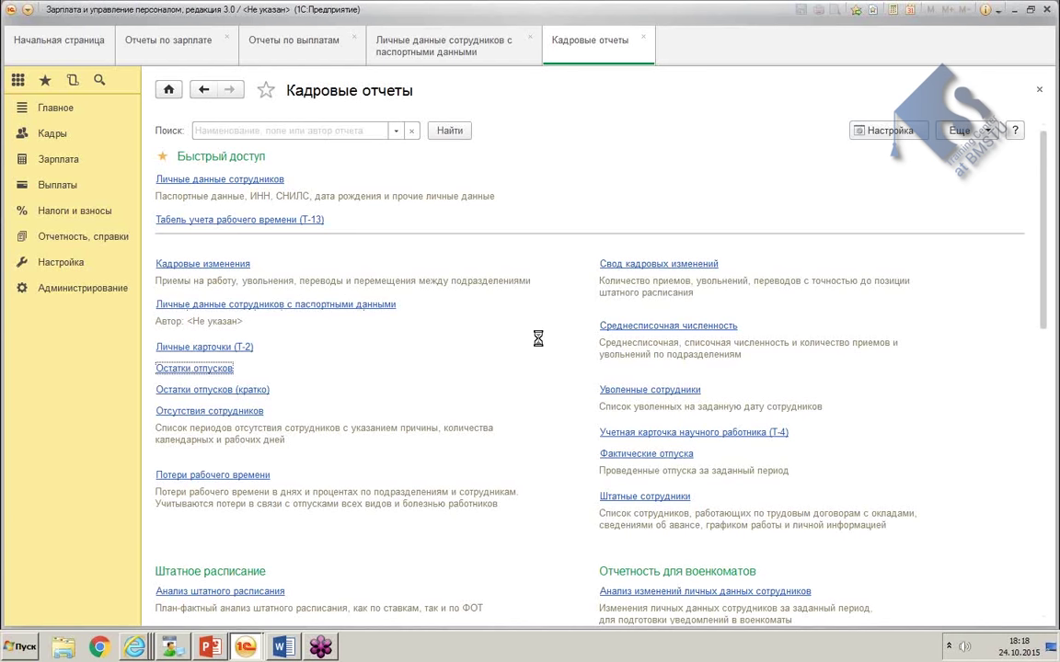
{"action": "left_click", "coordinate": [210, 183]}
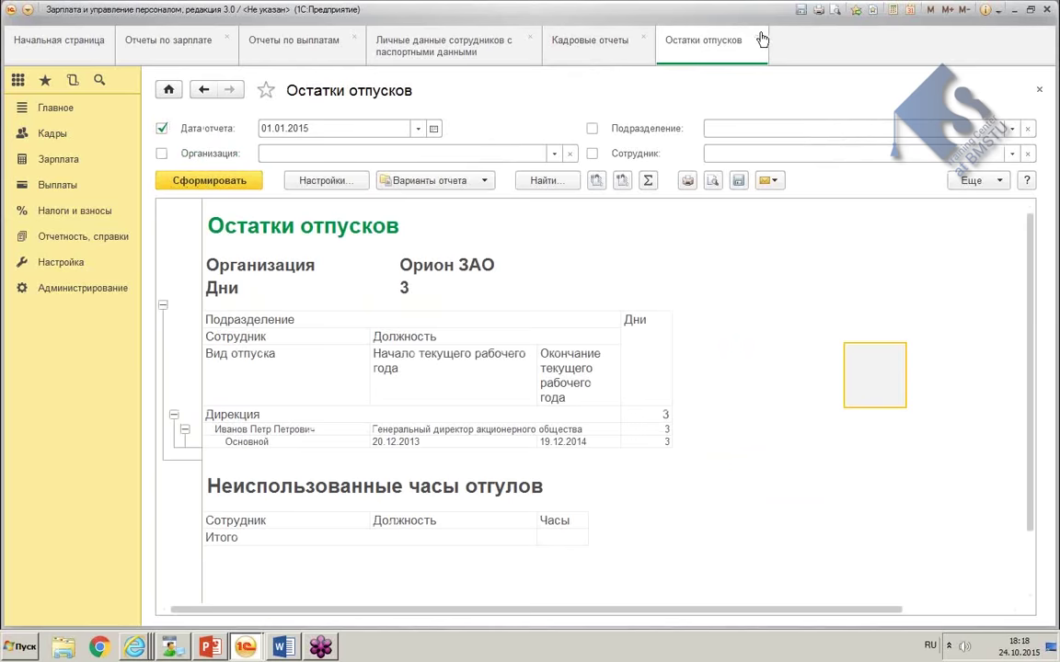
{"action": "middle_click", "coordinate": [683, 35]}
Step: Open the Фактические отпуска report from the personnel reports and generate it for Июль 2015
{"action": "left_click", "coordinate": [52, 135]}
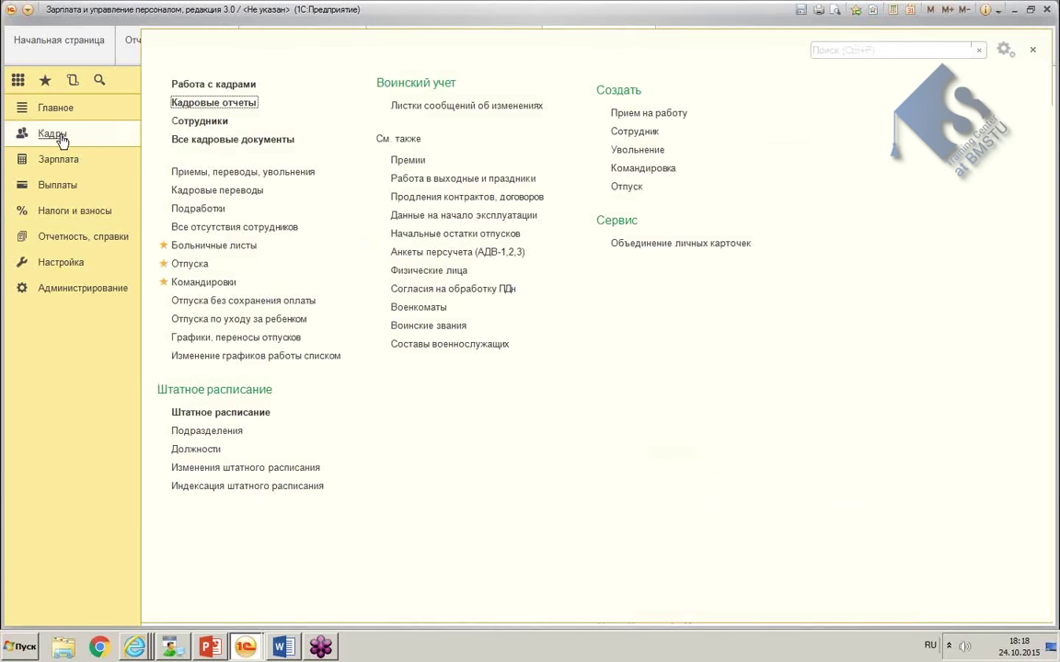
{"action": "key", "text": "Escape"}
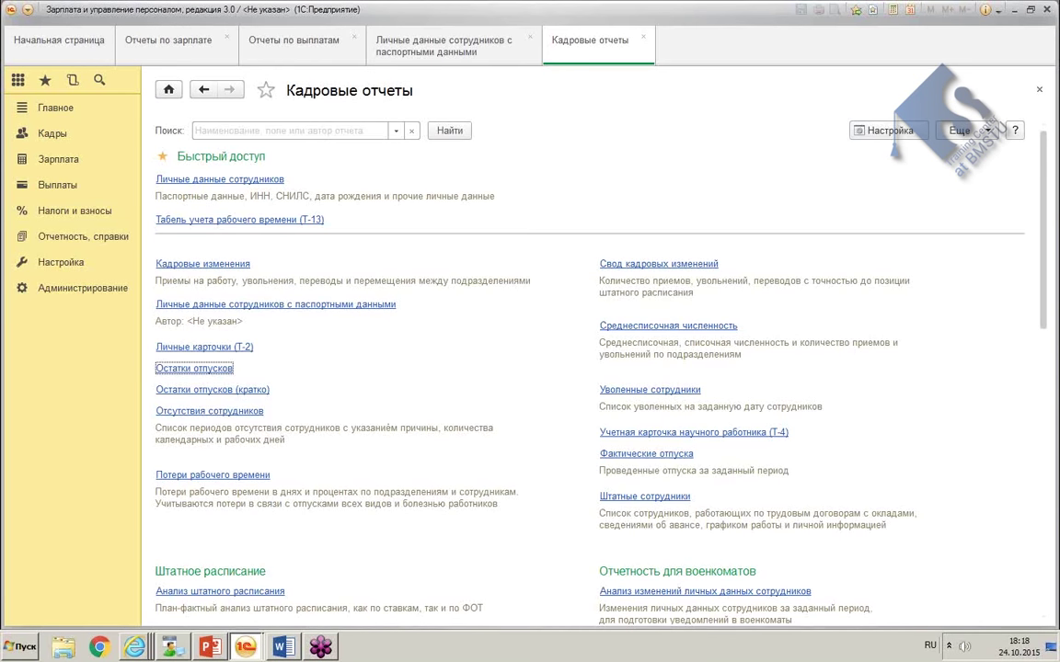
{"action": "left_click", "coordinate": [646, 453]}
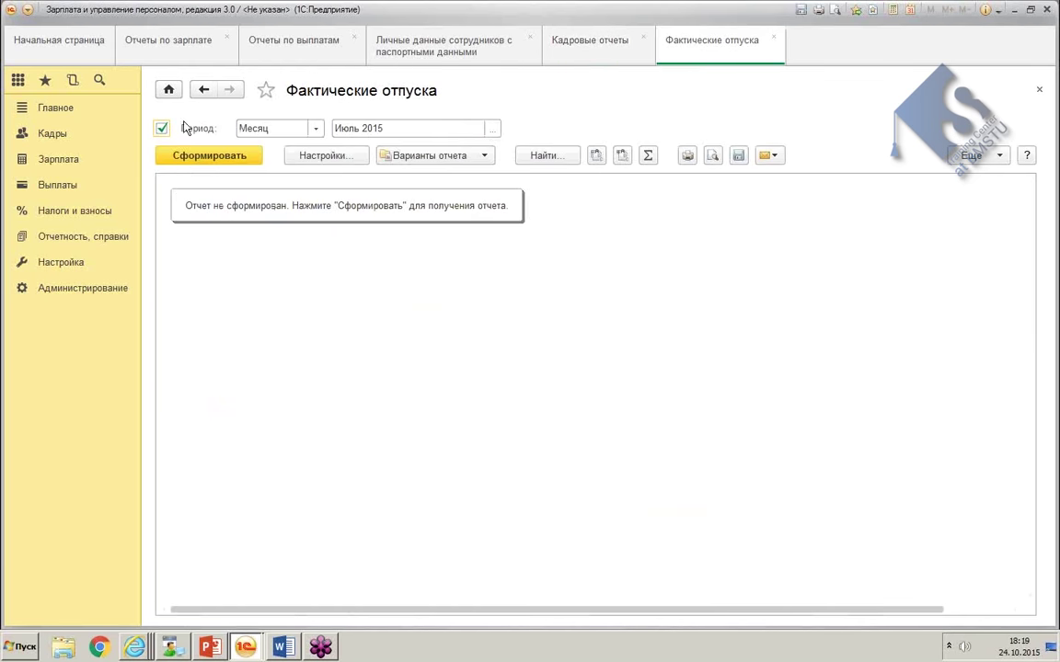
{"action": "left_click", "coordinate": [206, 160]}
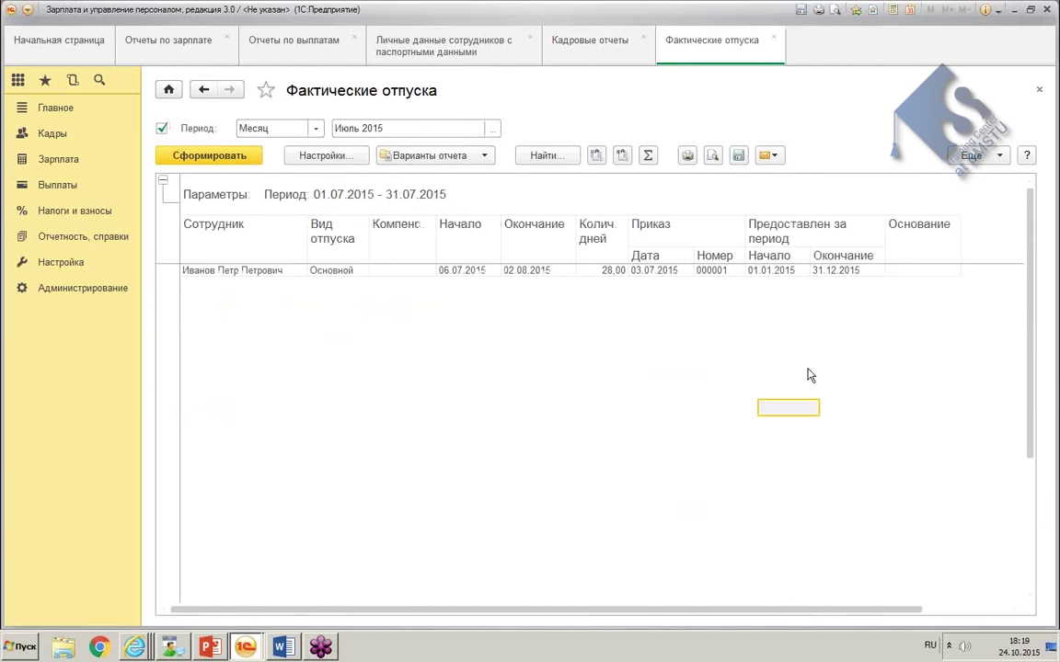
Step: Open the variant editor of the Фактические отпуска report, examine its available and selected fields, and close the editor without changes
{"action": "left_click", "coordinate": [994, 158]}
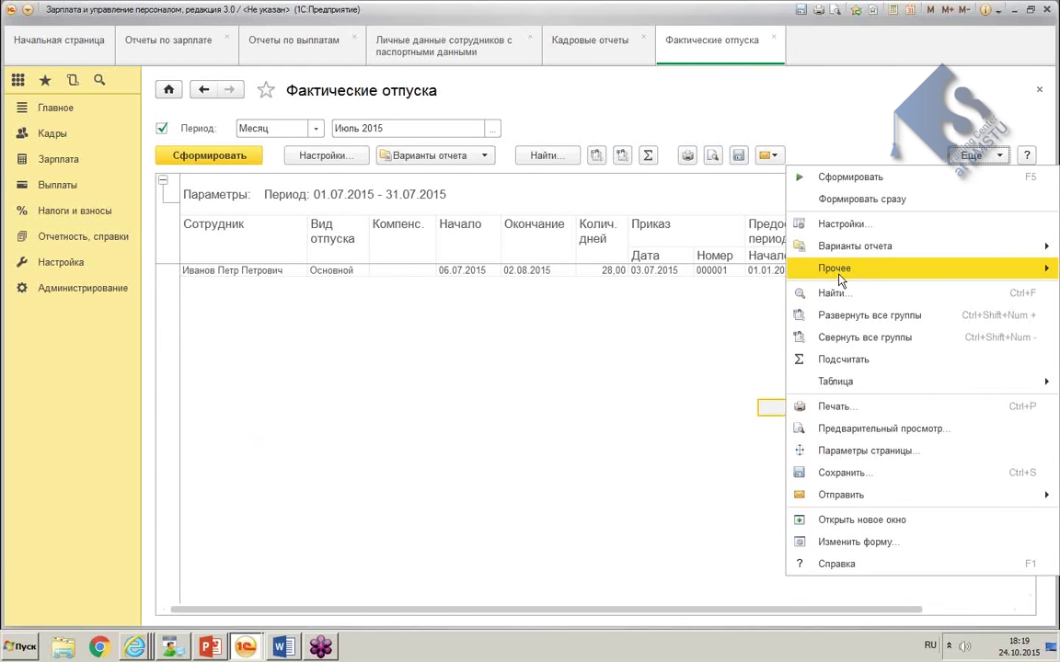
{"action": "mouse_move", "coordinate": [839, 268]}
{"action": "left_click", "coordinate": [680, 269]}
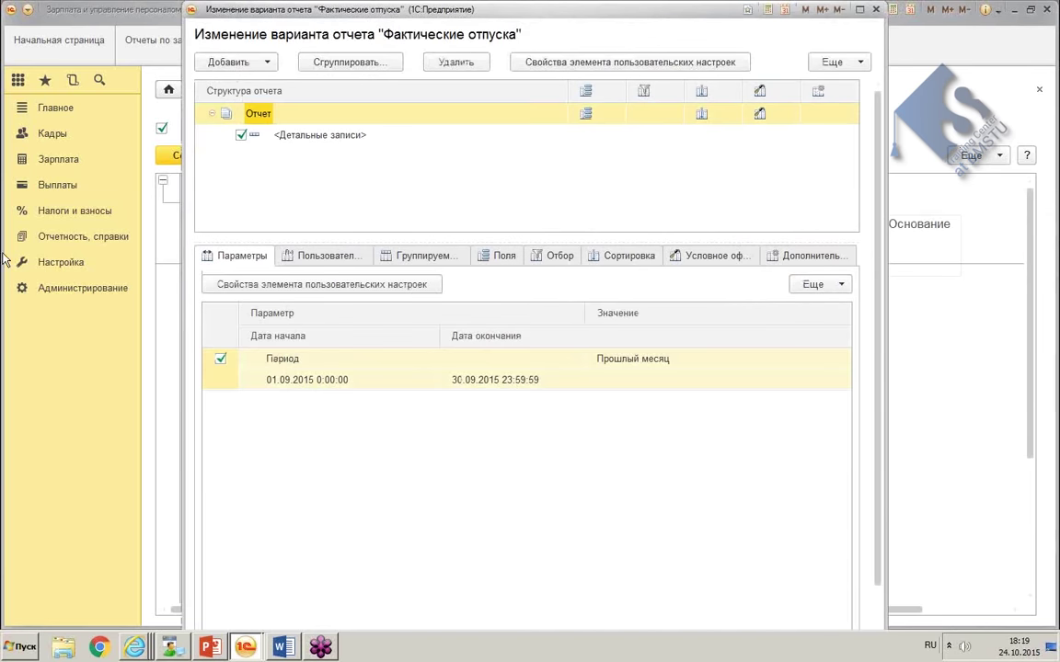
{"action": "left_click", "coordinate": [503, 261]}
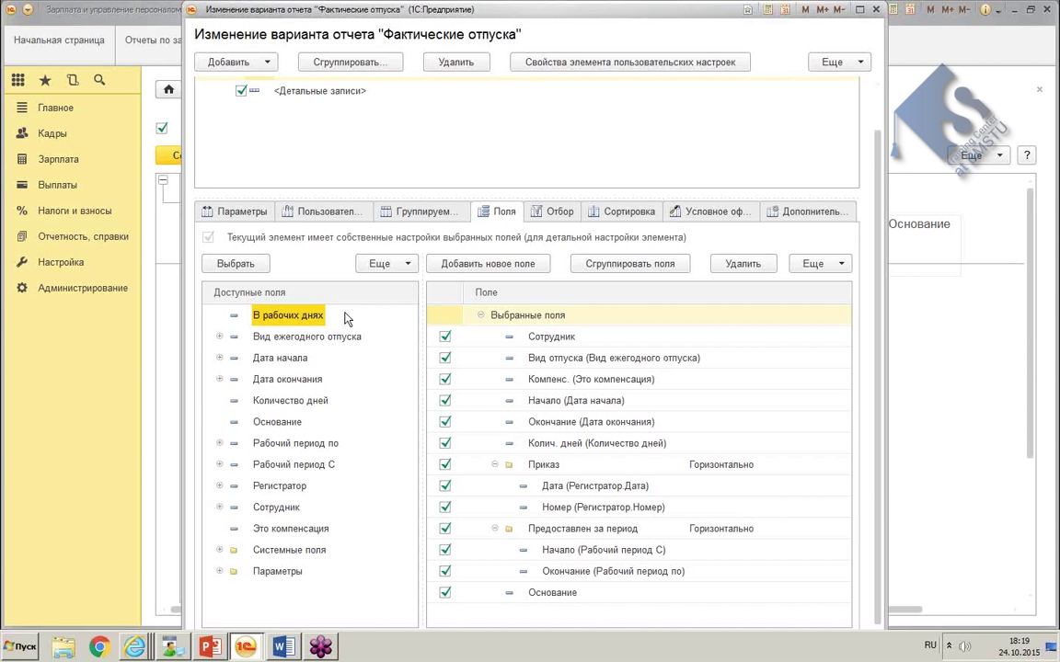
{"action": "left_click", "coordinate": [874, 10]}
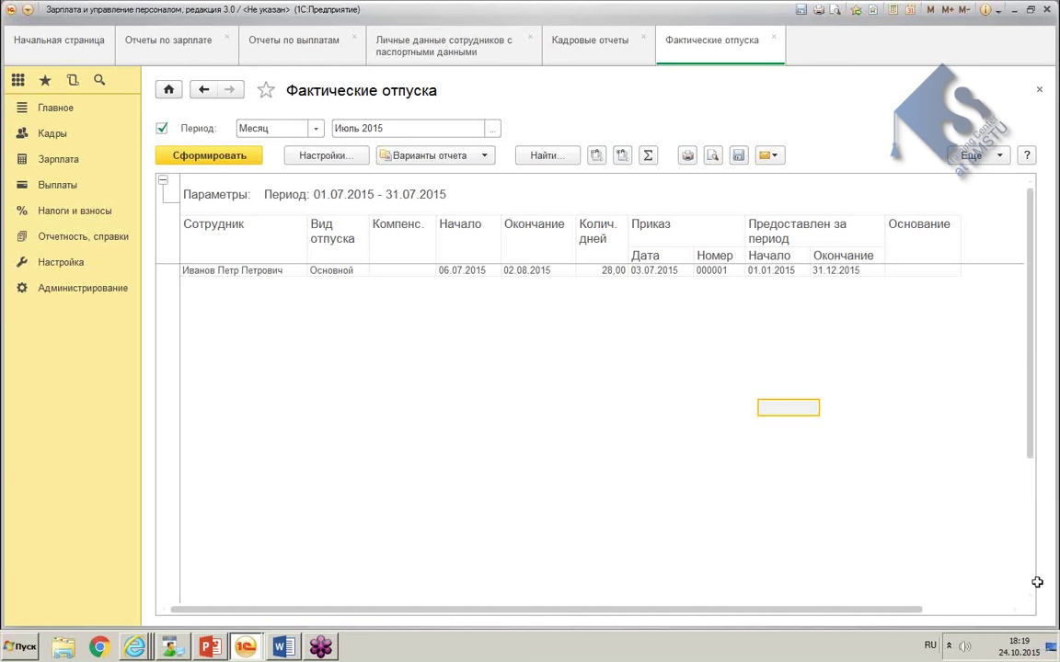
Step: Examine the generated Фактические отпуска table across all its columns, from Сотрудник to Основание
{"action": "left_click_drag", "start_coordinate": [1029, 387], "coordinate": [1015, 305]}
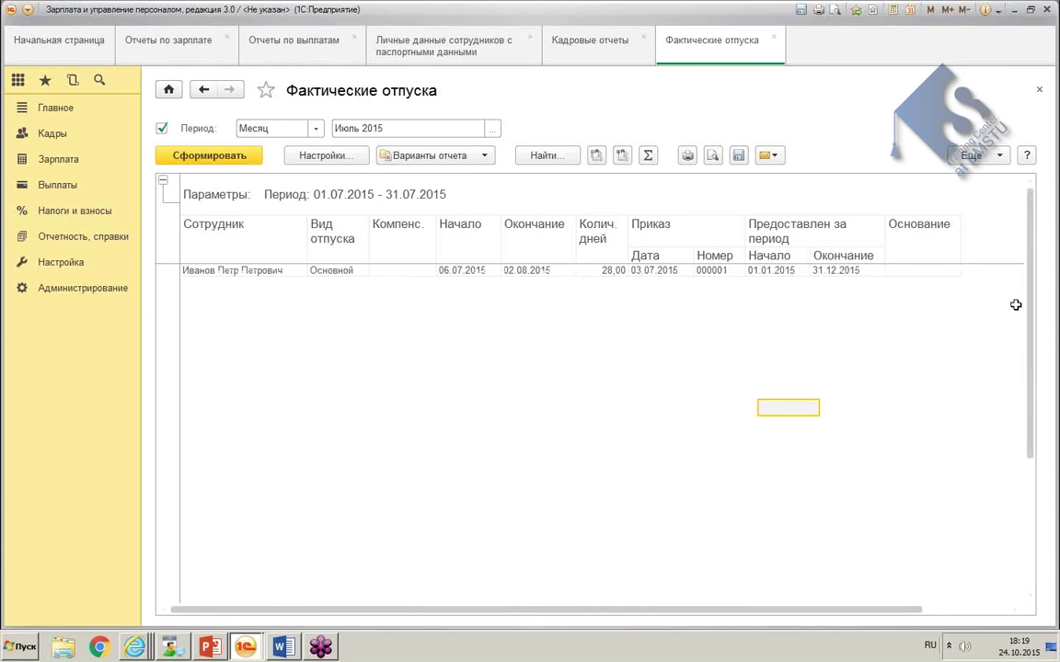
{"action": "left_click", "coordinate": [367, 393]}
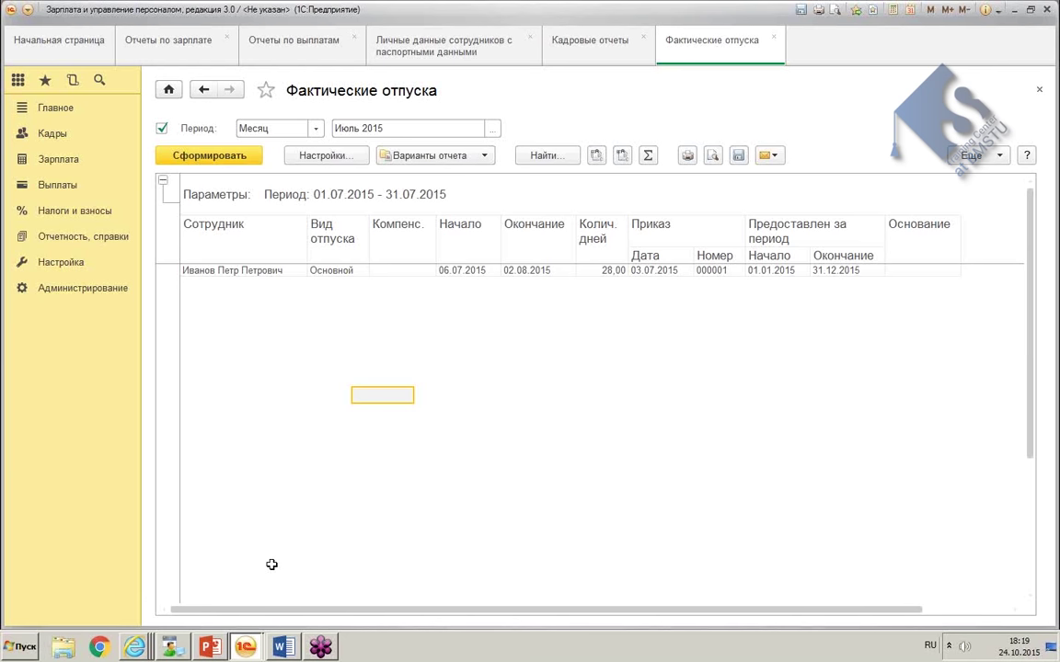
{"action": "left_click_drag", "start_coordinate": [184, 610], "coordinate": [272, 610]}
{"action": "left_click_drag", "start_coordinate": [1029, 432], "coordinate": [1027, 372]}
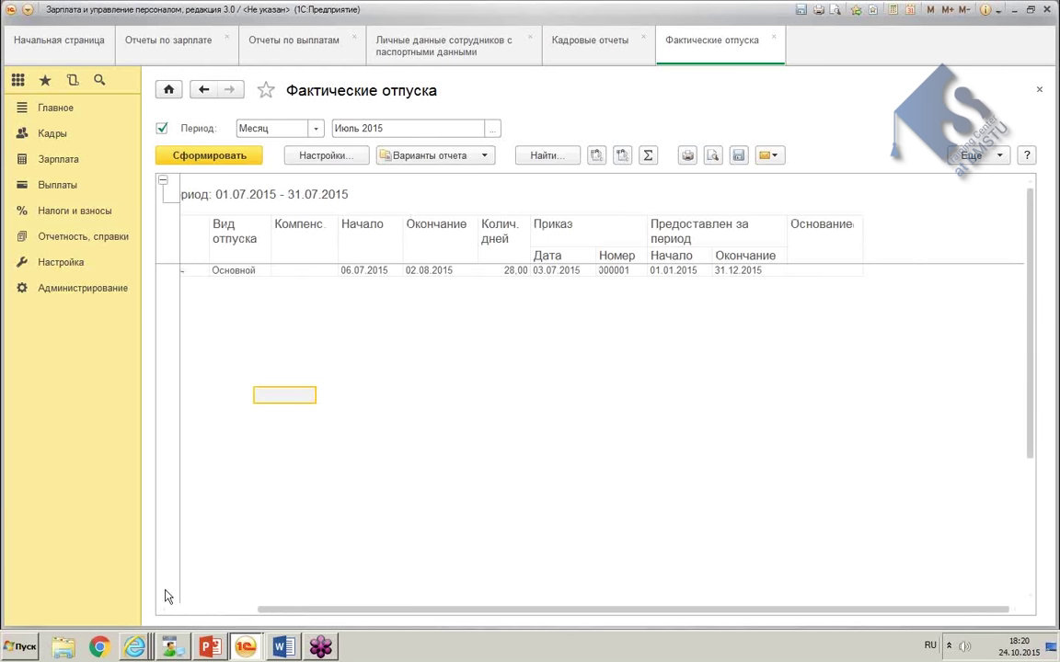
{"action": "left_click_drag", "start_coordinate": [315, 610], "coordinate": [227, 610]}
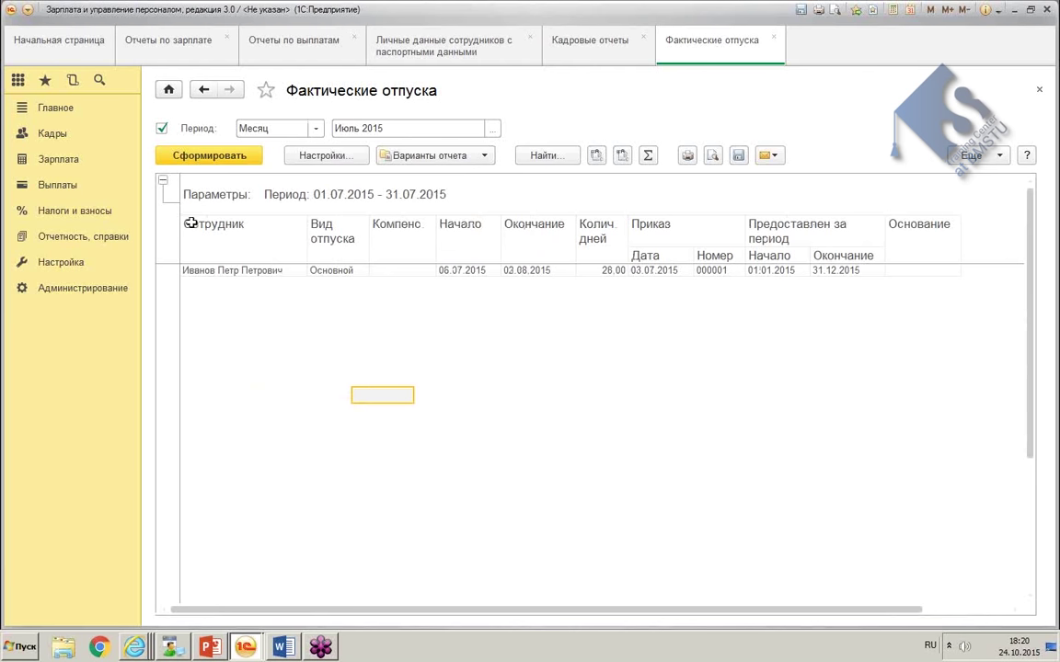
Step: Open Отчеты по зарплате, find the Анализ ФОТ по начислениям report, and generate it for the current month
{"action": "left_click", "coordinate": [48, 129]}
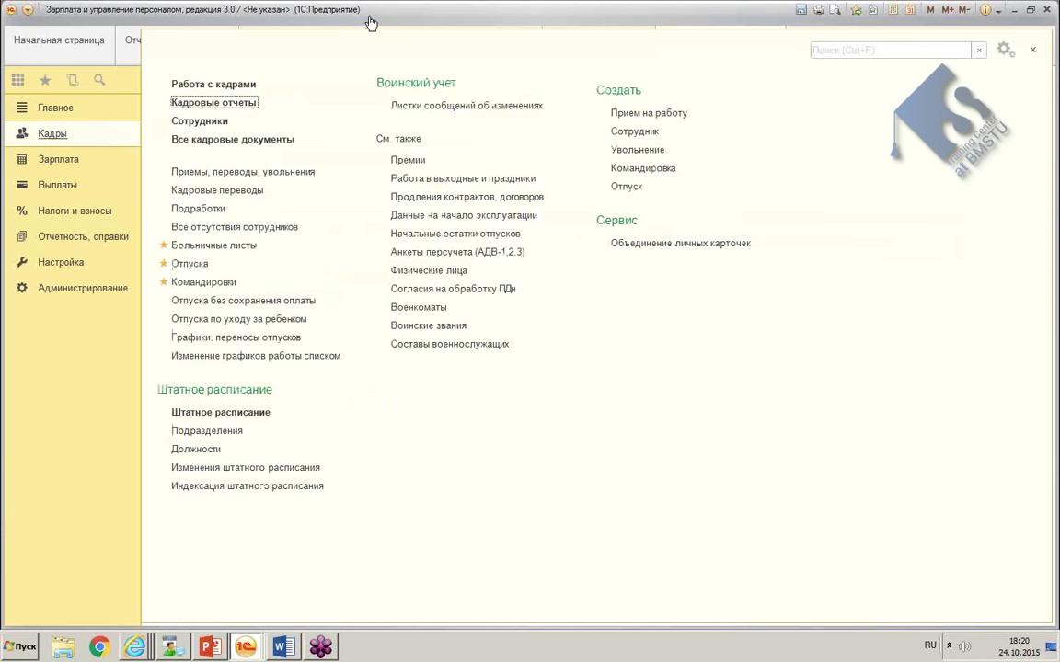
{"action": "left_click", "coordinate": [48, 157]}
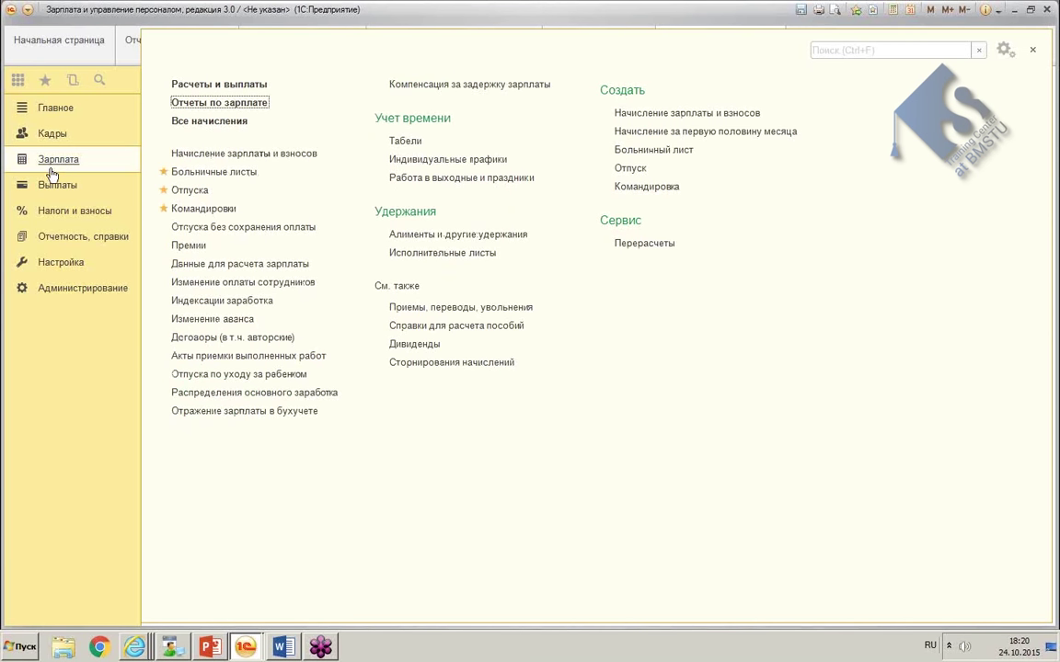
{"action": "left_click", "coordinate": [187, 105]}
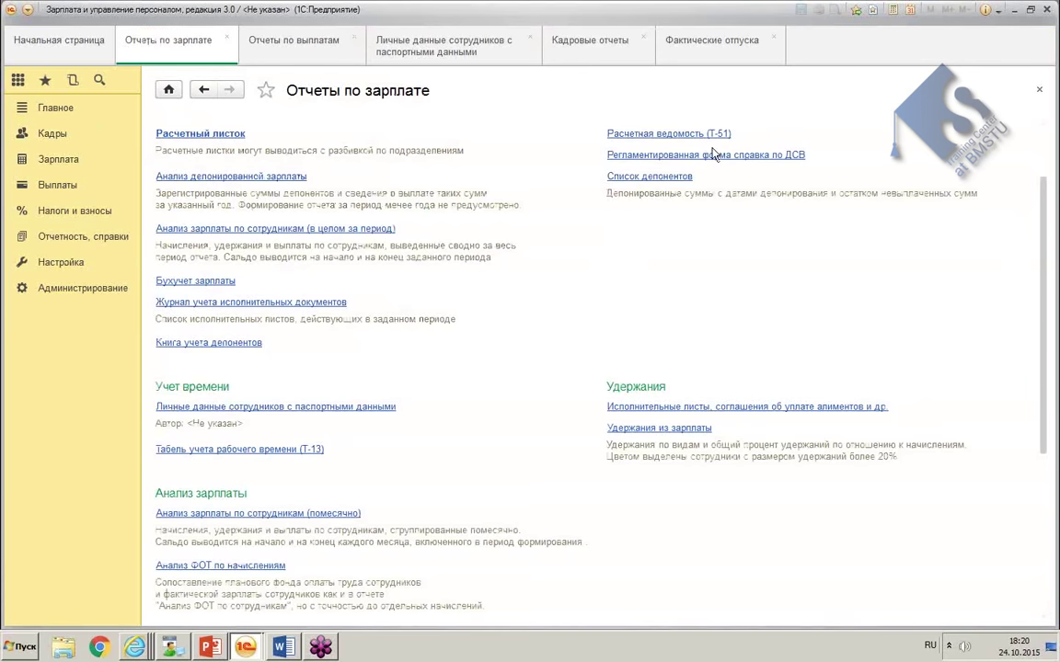
{"action": "scroll", "coordinate": [419, 486], "scroll_direction": "down", "scroll_amount": 2}
{"action": "scroll", "coordinate": [419, 485], "scroll_direction": "down", "scroll_amount": 5}
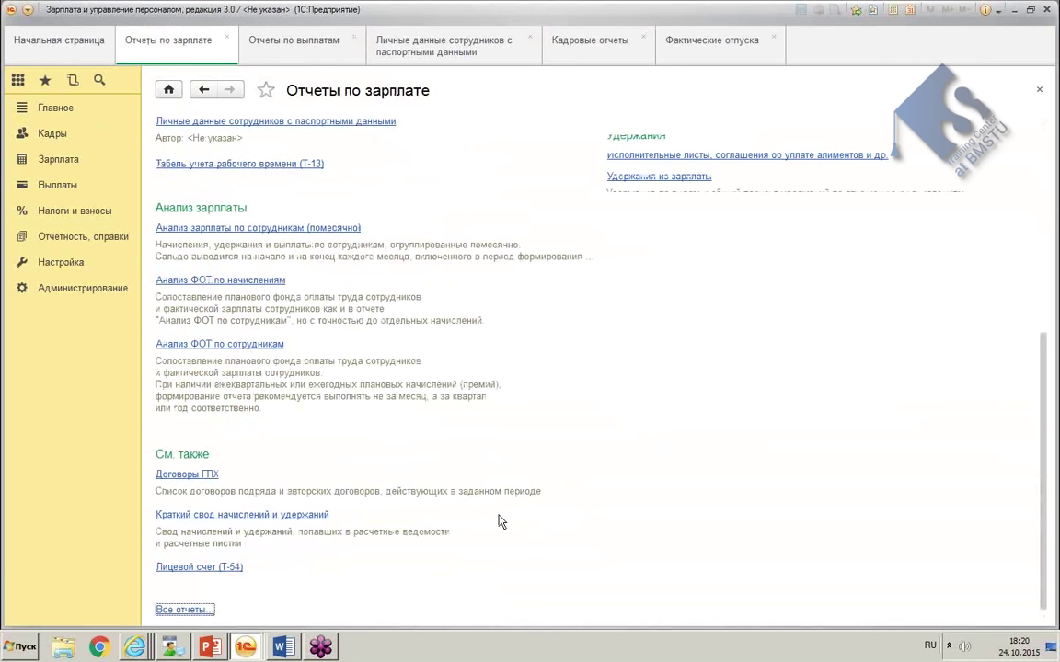
{"action": "left_click", "coordinate": [207, 280]}
{"action": "left_click", "coordinate": [192, 180]}
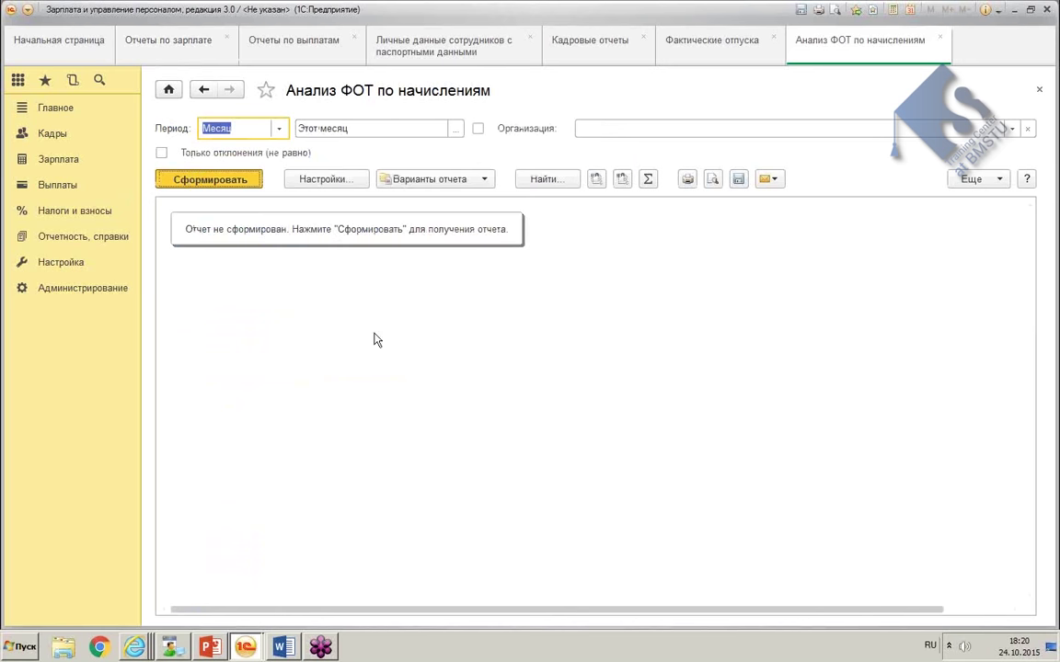
Step: Examine the Анализ ФОТ по начислениям report, including its payroll savings and the columns of norm and worked days and hours
{"action": "left_click", "coordinate": [636, 334]}
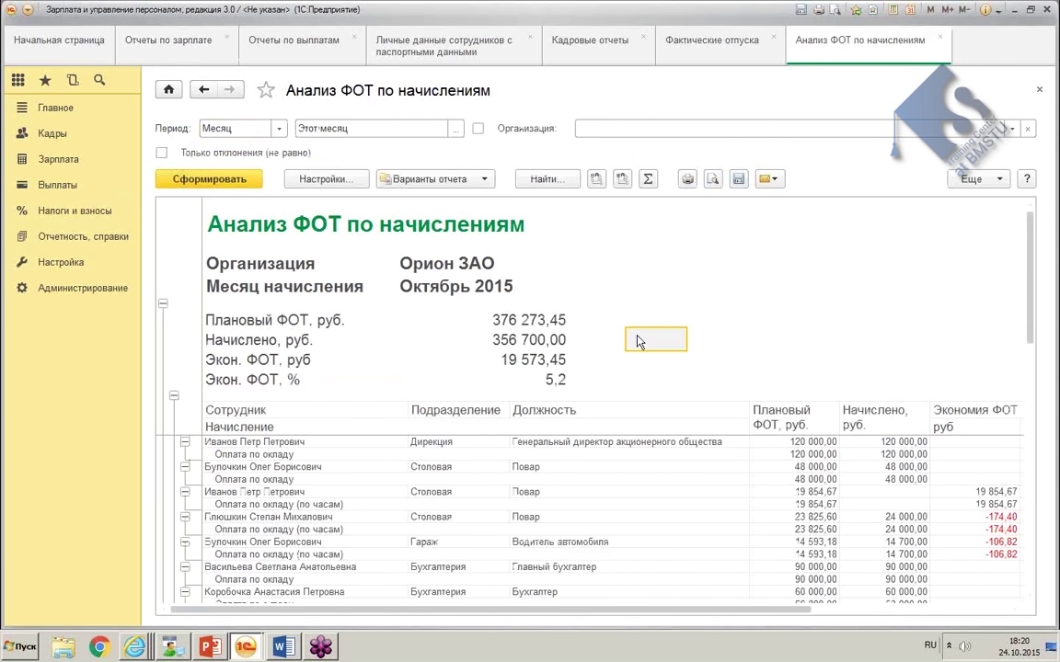
{"action": "left_click_drag", "start_coordinate": [663, 610], "coordinate": [876, 610]}
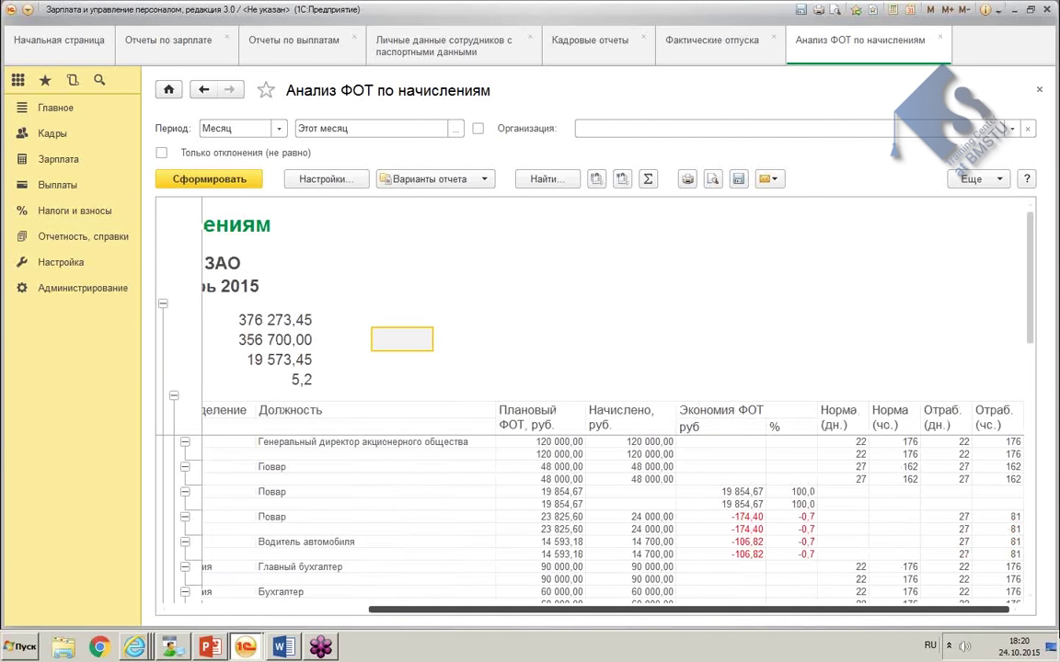
{"action": "scroll", "coordinate": [888, 574], "scroll_direction": "left", "scroll_amount": 5}
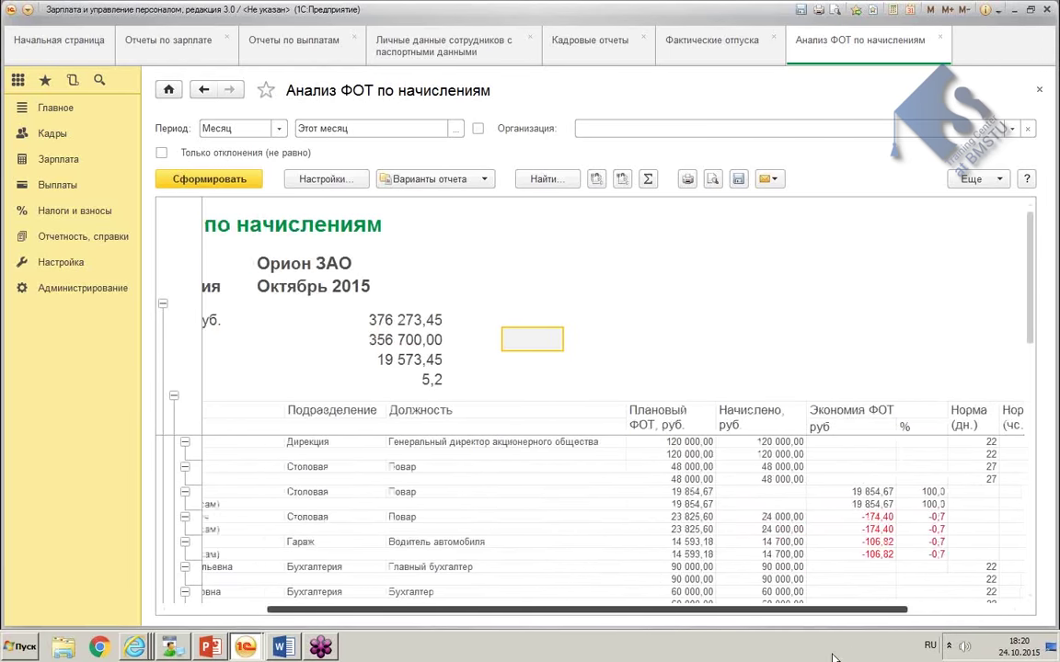
{"action": "scroll", "coordinate": [920, 566], "scroll_direction": "right", "scroll_amount": 5}
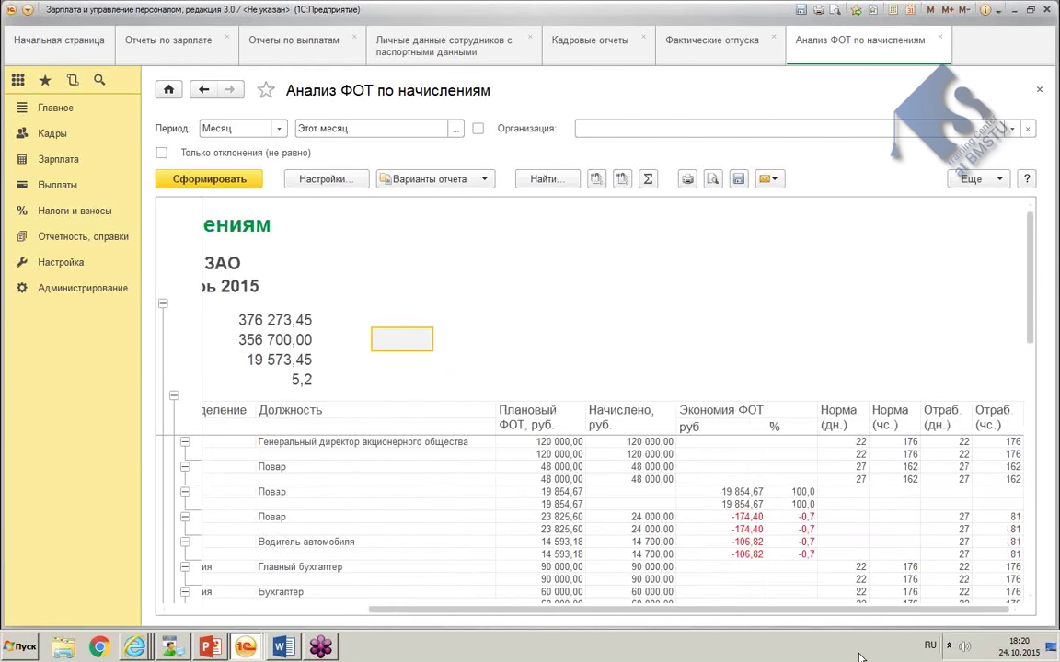
{"action": "left_click", "coordinate": [837, 411]}
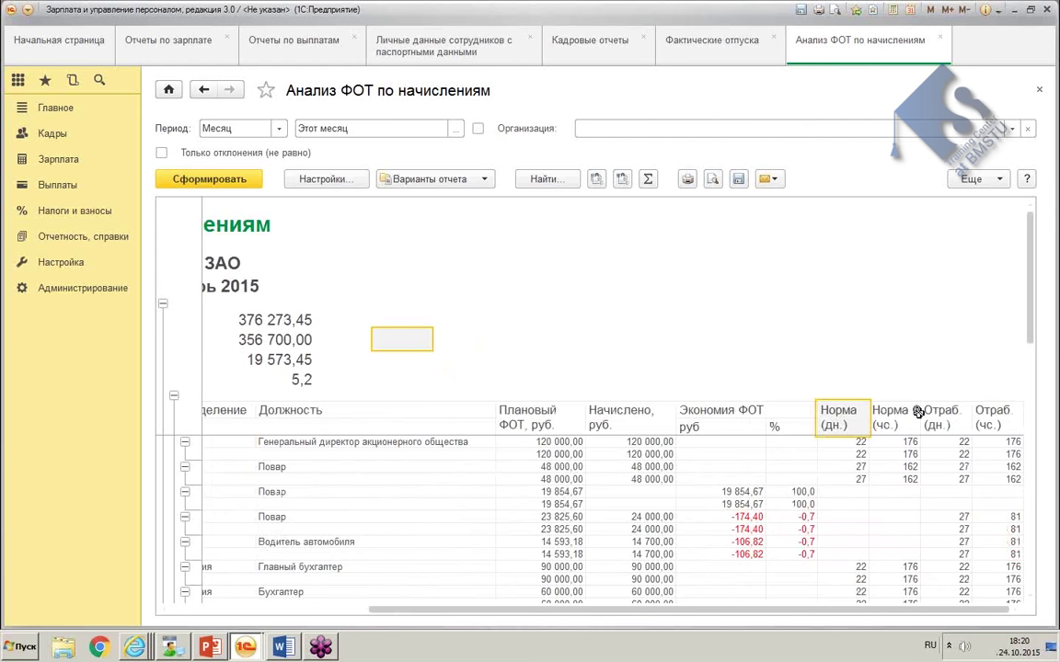
{"action": "left_click", "coordinate": [946, 529]}
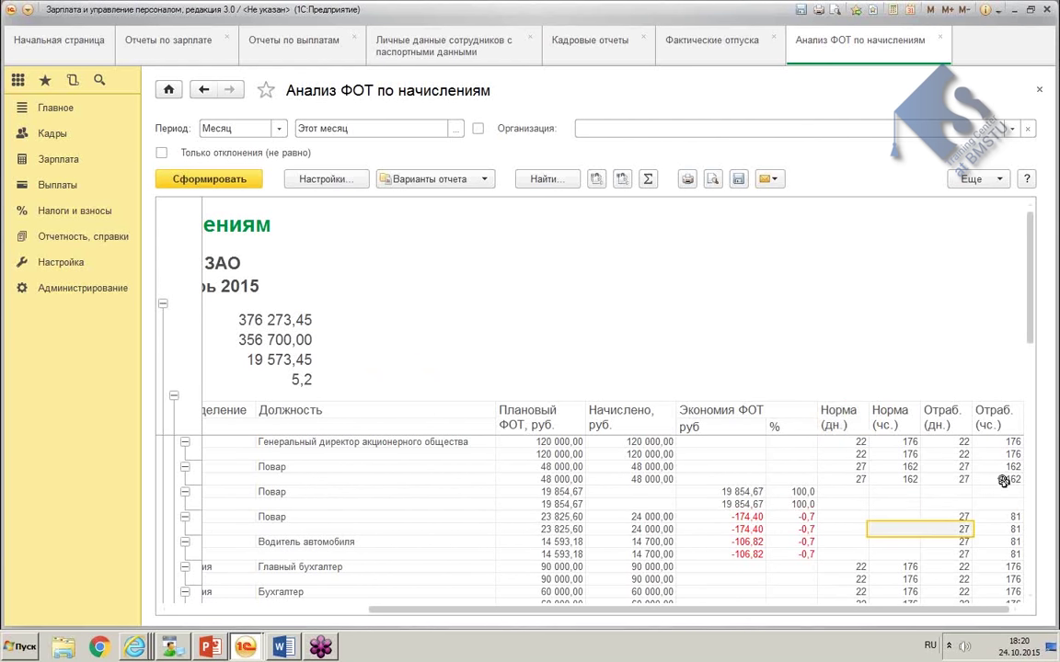